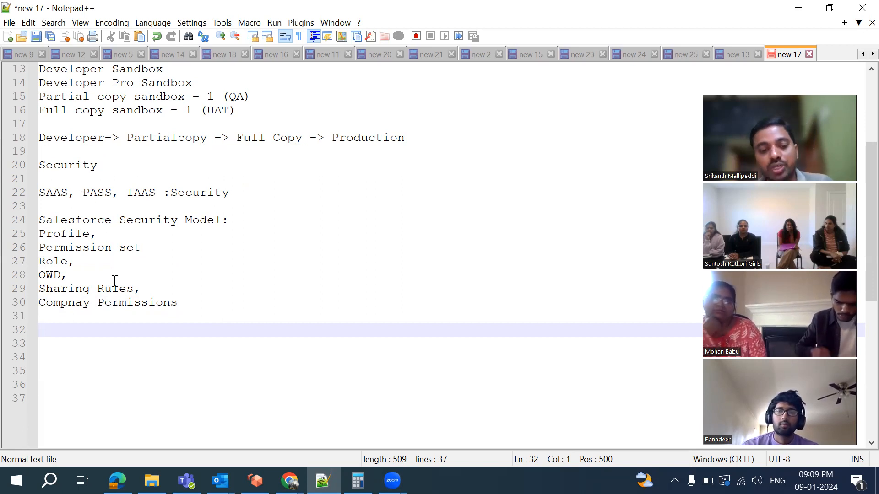
Add a 'Data Model:' heading on line 32 with a new empty line below it
{"action": "type", "text": "Data"}
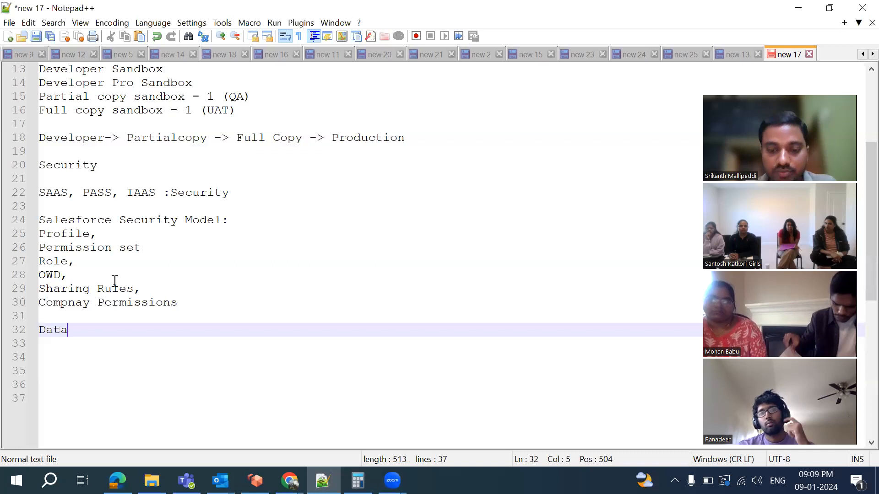
{"action": "type", "text": " Model:"}
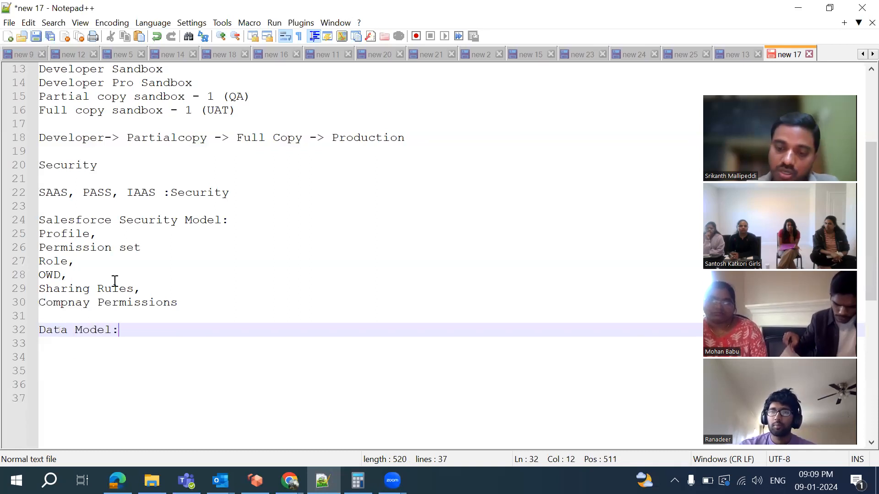
{"action": "key", "text": "Return"}
{"action": "scroll", "coordinate": [115, 281], "scroll_direction": "down", "scroll_amount": 5}
{"action": "scroll", "coordinate": [115, 281], "scroll_direction": "up", "scroll_amount": 2}
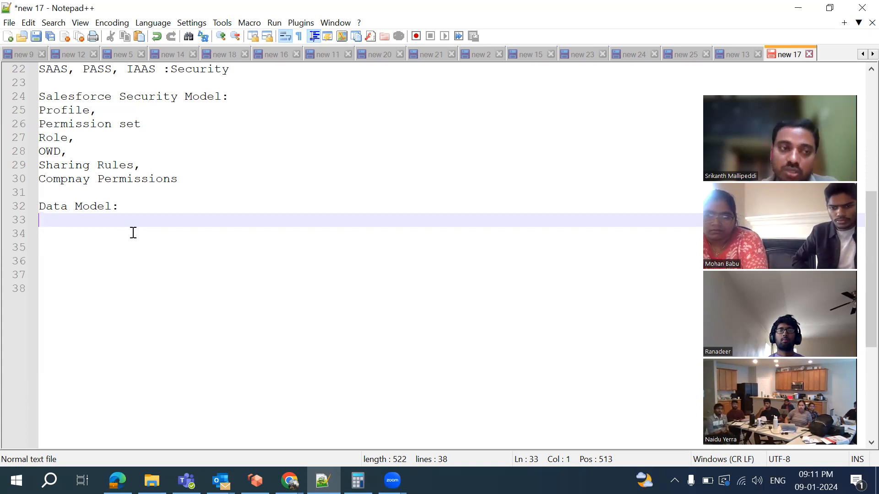
Add a 'customer1:' line under the Data Model heading, with a new line below it
{"action": "key", "text": "Return"}
{"action": "type", "text": "customer1:"}
{"action": "key", "text": "Return"}
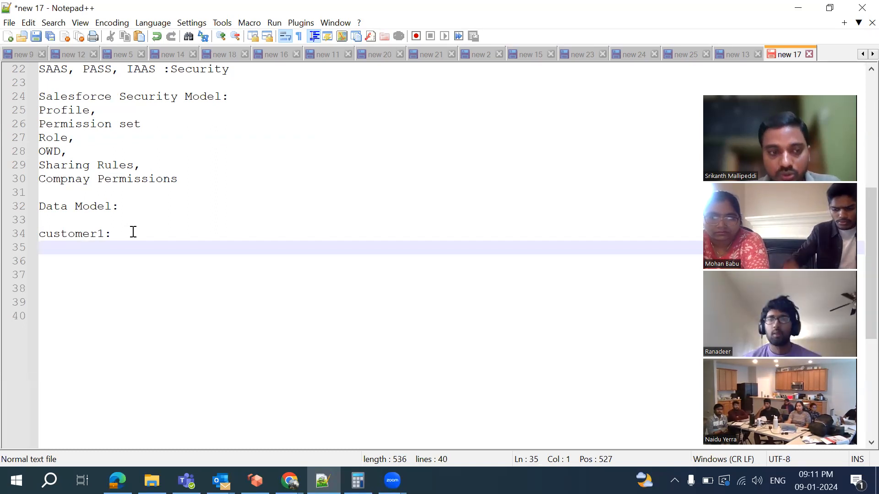
Discard a partial 'CName' entry, then search Windows for 'ex' to find Excel
{"action": "type", "text": "Cus"}
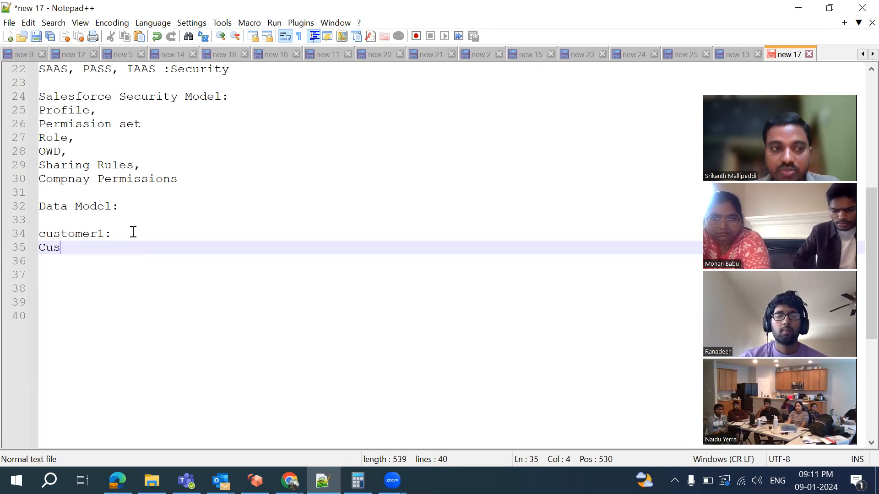
{"action": "key", "text": "BackSpace"}
{"action": "type", "text": "Name"}
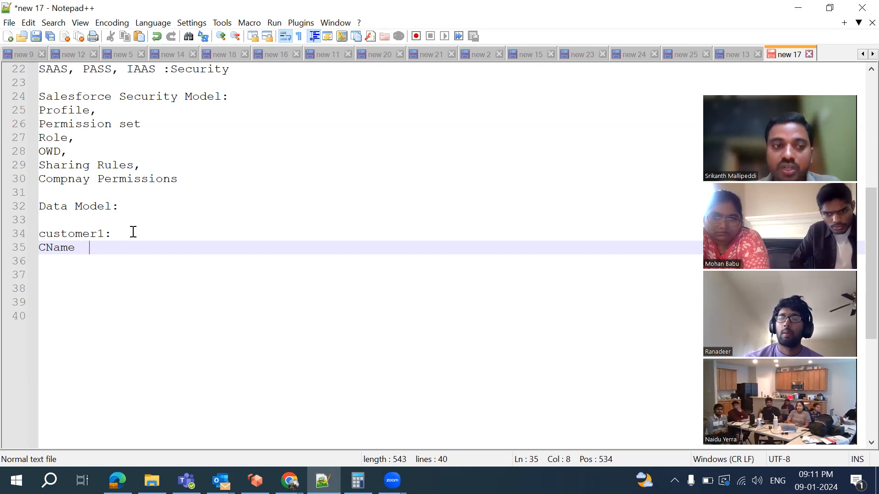
{"action": "key", "text": "BackSpace"}
{"action": "key", "text": "BackSpace"}
{"action": "key", "text": "BackSpace"}
{"action": "key", "text": "BackSpace"}
{"action": "key", "text": "BackSpace"}
{"action": "key", "text": "BackSpace"}
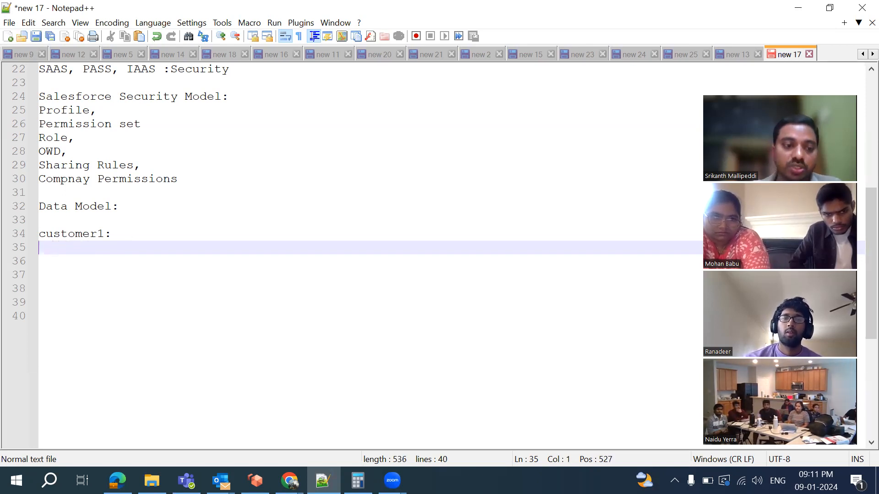
{"action": "left_click", "coordinate": [49, 481]}
{"action": "type", "text": "ex"}
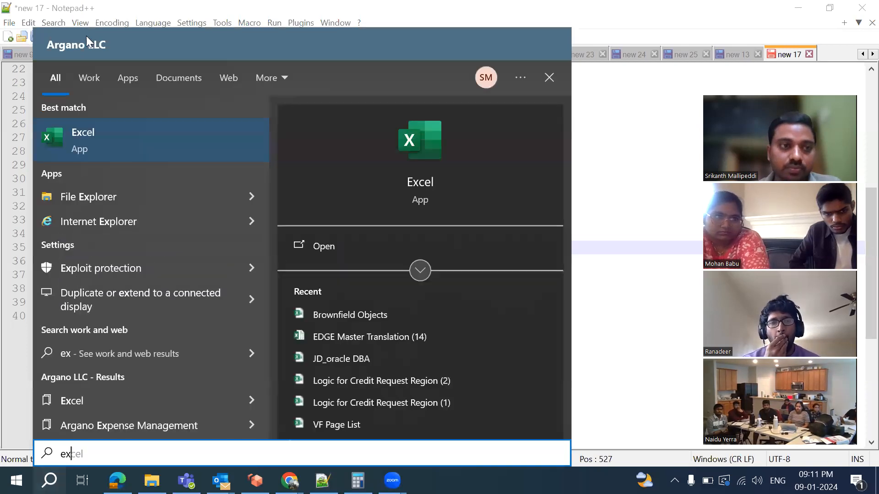
Launch Excel from the search results and create a blank workbook
{"action": "left_click", "coordinate": [127, 141]}
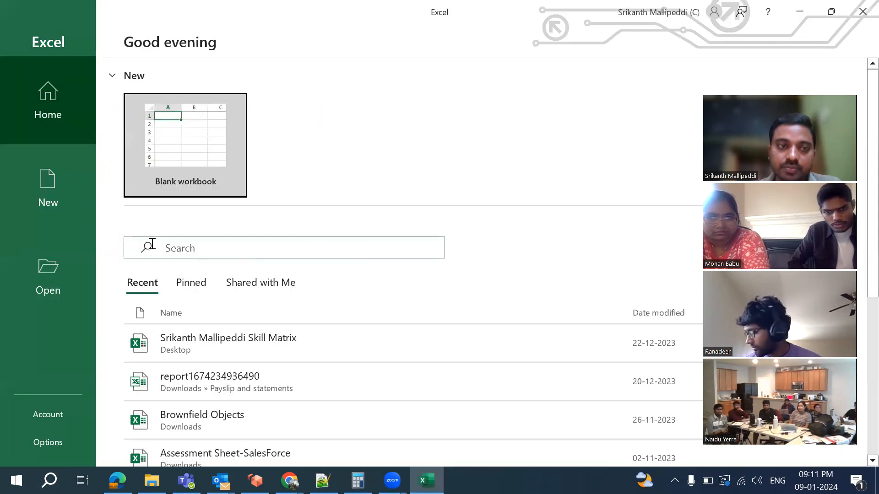
{"action": "left_click", "coordinate": [177, 141]}
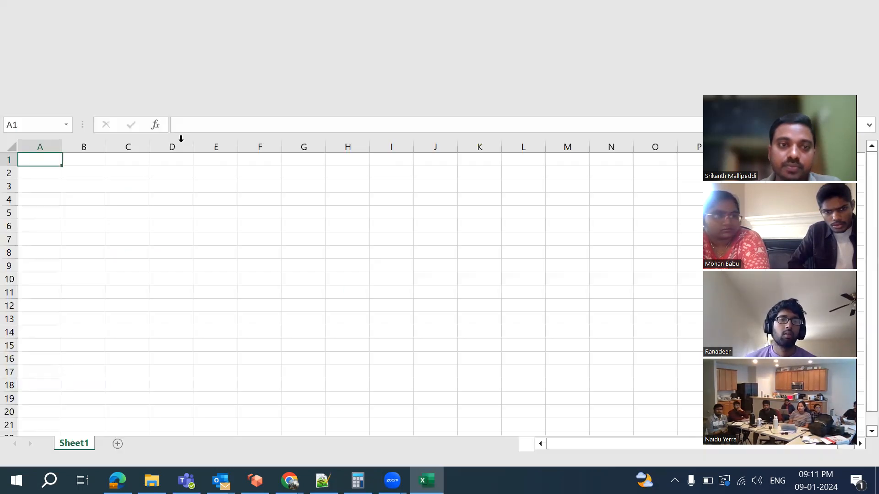
Enter headings Customer Name, Phone Number, Address and Email in A1 through D1
{"action": "type", "text": "Cus"}
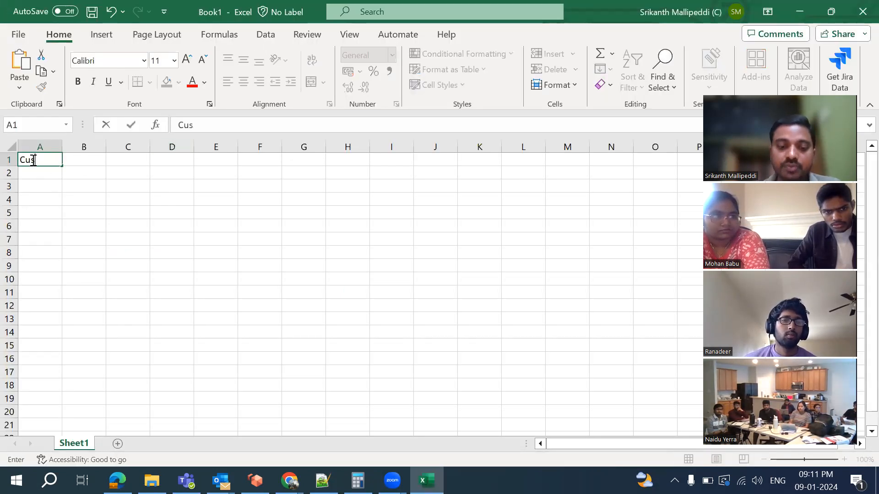
{"action": "type", "text": "tomer Name"}
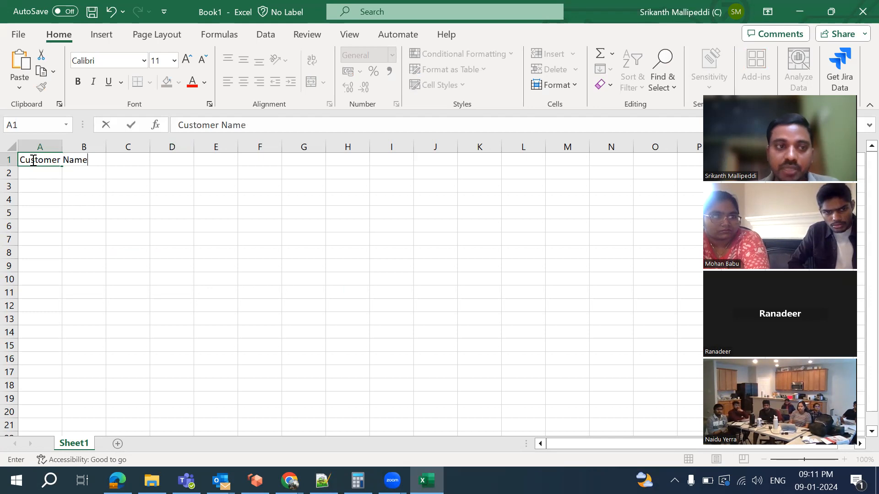
{"action": "left_click", "coordinate": [83, 212]}
{"action": "left_click", "coordinate": [90, 160]}
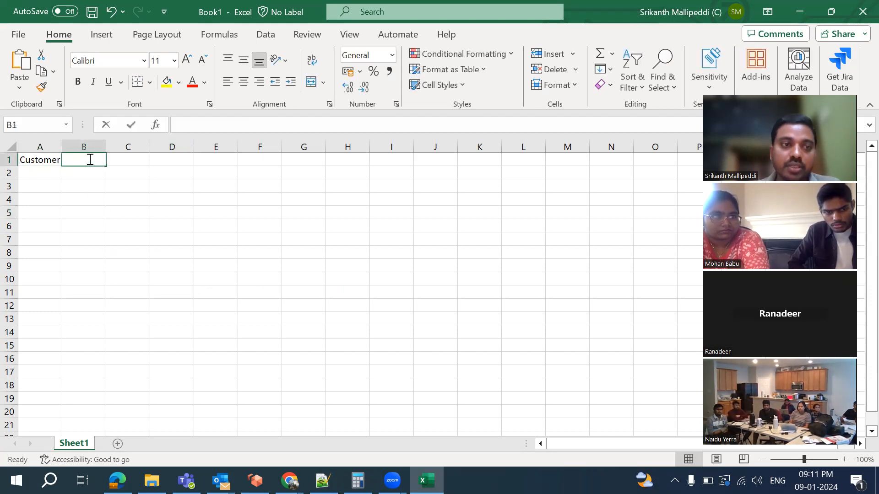
{"action": "double_click", "coordinate": [90, 159]}
{"action": "type", "text": "Phone Number"}
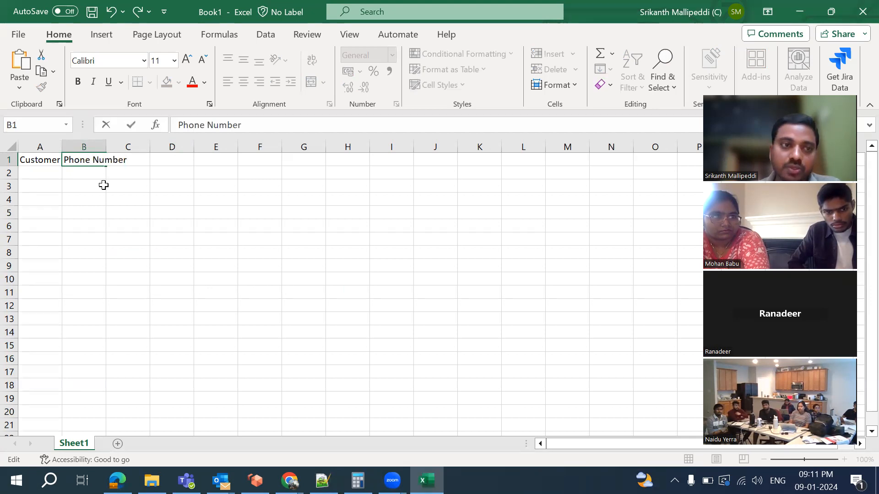
{"action": "left_click", "coordinate": [105, 185]}
{"action": "left_click", "coordinate": [131, 161]}
{"action": "type", "text": "Add"}
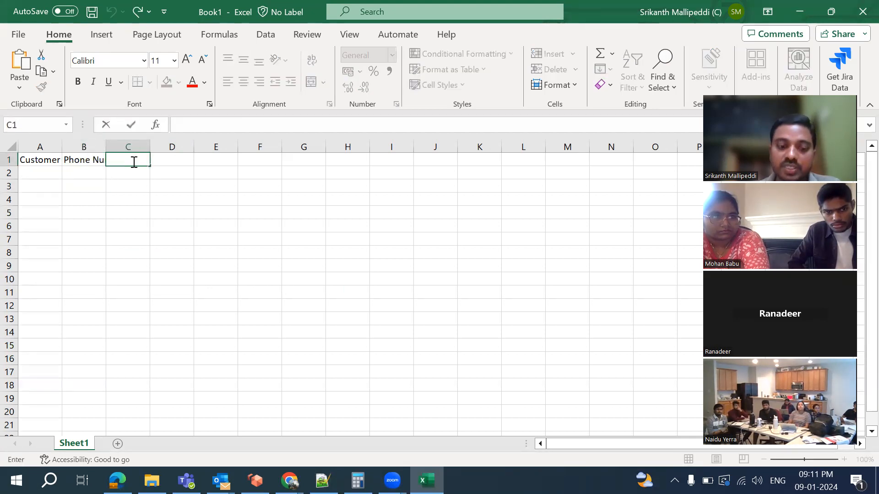
{"action": "type", "text": "res"}
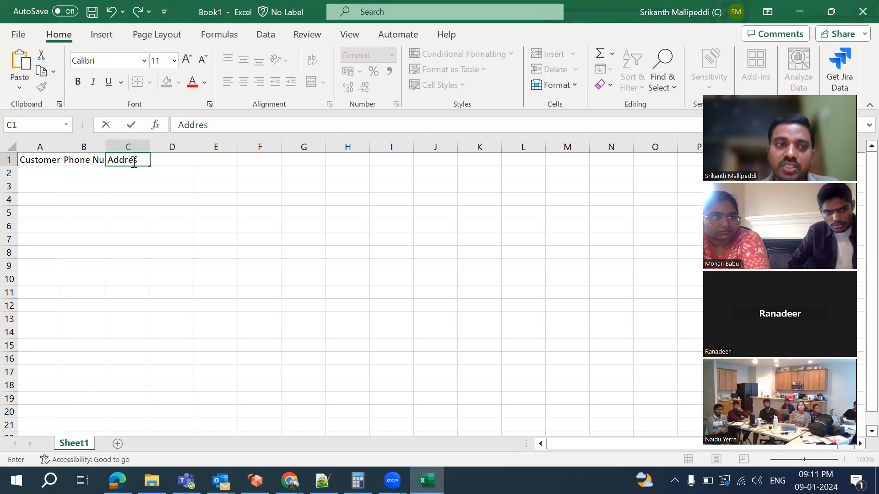
{"action": "type", "text": "s"}
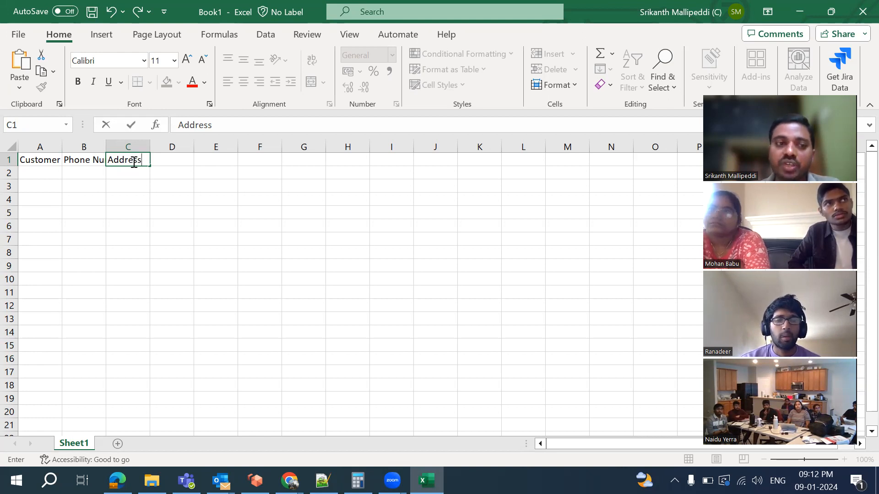
{"action": "left_click", "coordinate": [167, 163]}
{"action": "type", "text": "Email"}
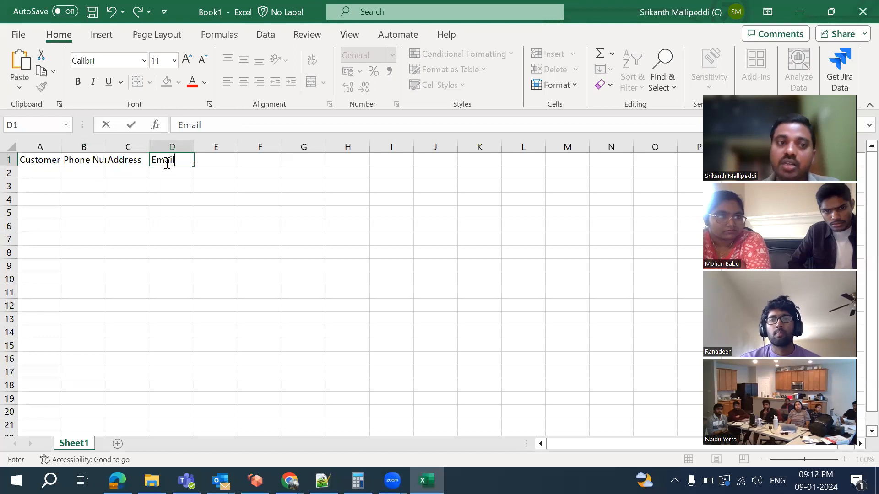
{"action": "left_click", "coordinate": [209, 161]}
Enter headings DOB, Mobile, Cost and Warrenty Paeriod in E1 through H1
{"action": "double_click", "coordinate": [209, 161]}
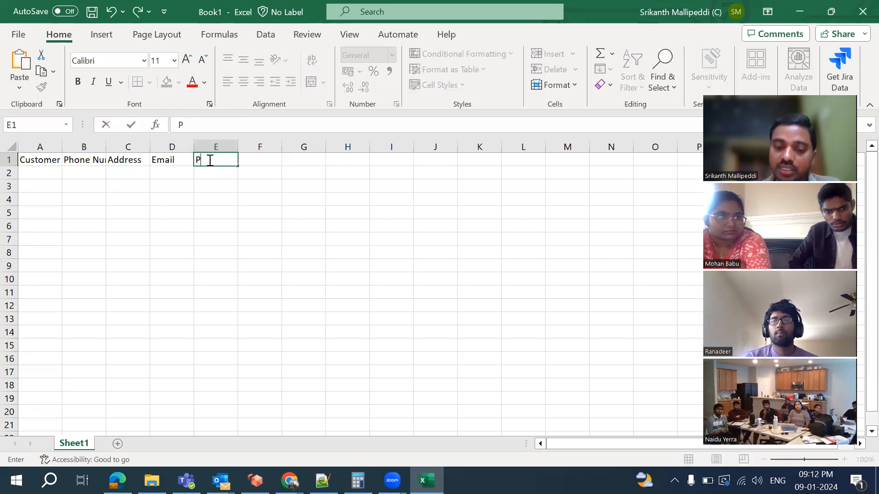
{"action": "type", "text": "DOB"}
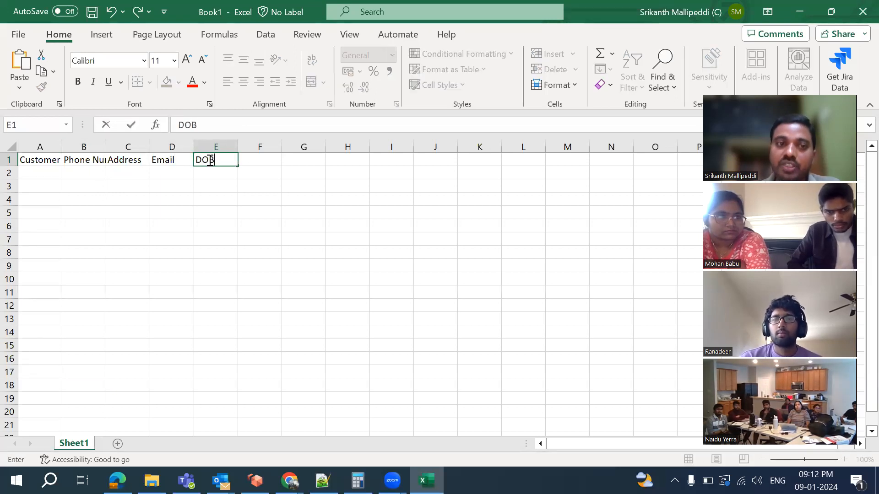
{"action": "left_click", "coordinate": [260, 163]}
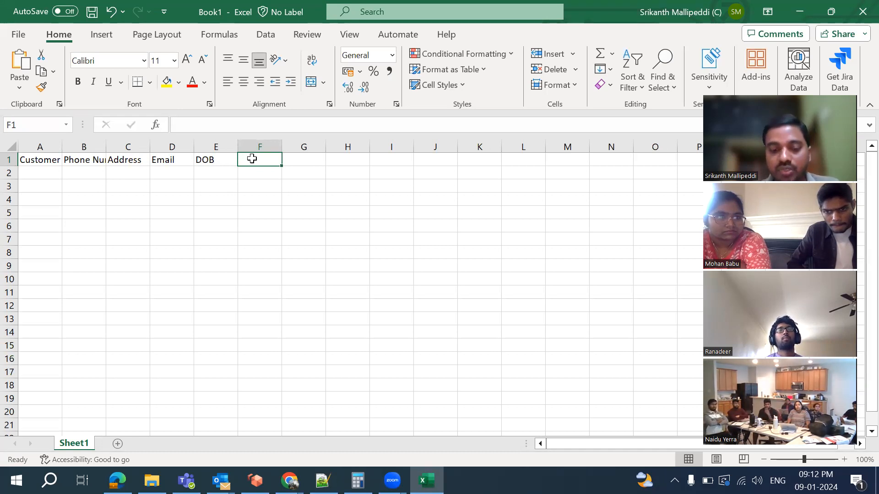
{"action": "type", "text": "Mobil"}
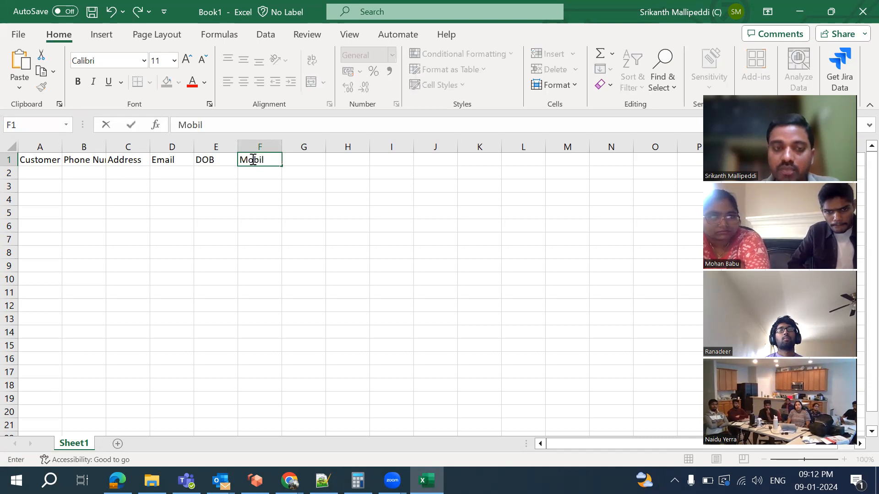
{"action": "type", "text": "e"}
{"action": "left_click", "coordinate": [304, 160]}
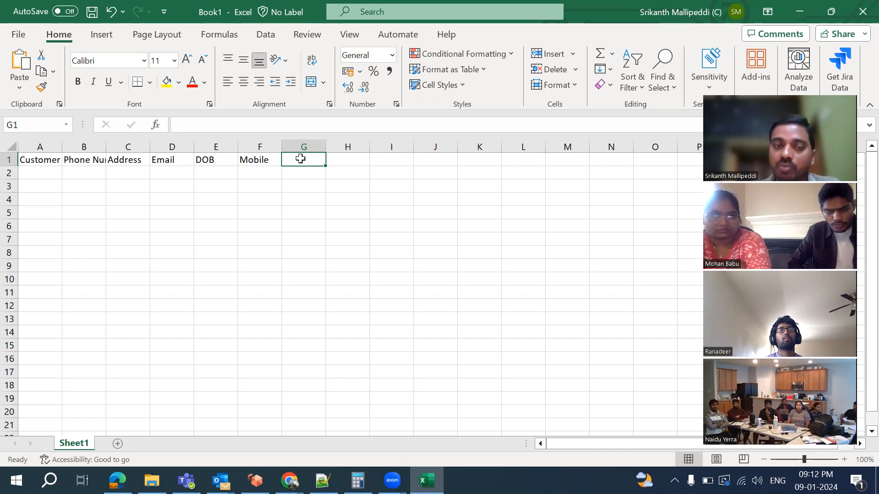
{"action": "type", "text": "Cost"}
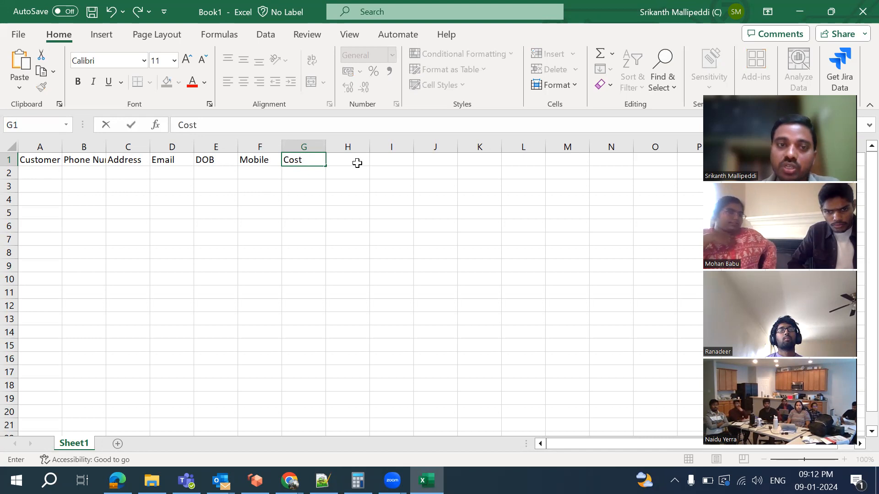
{"action": "left_click", "coordinate": [357, 163]}
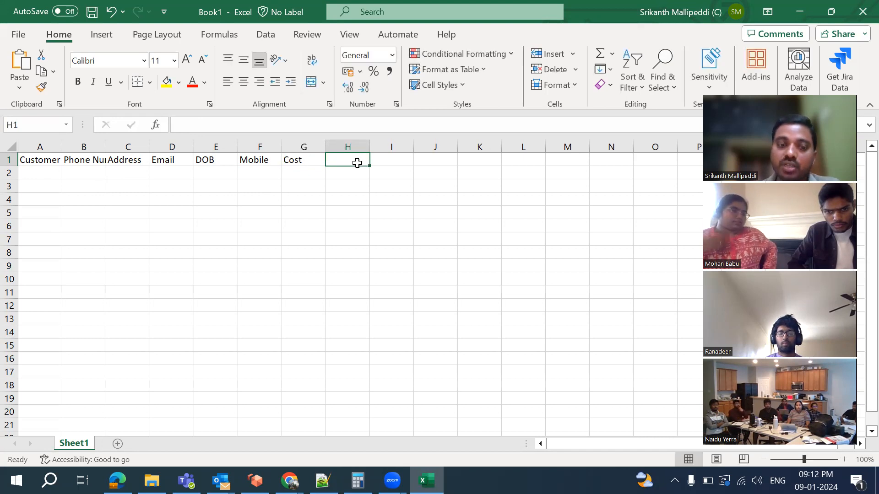
{"action": "type", "text": "Warren"}
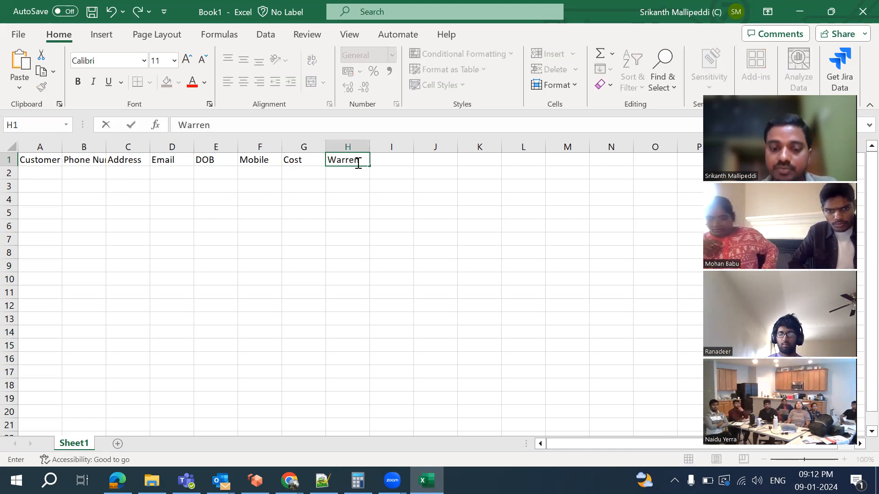
{"action": "type", "text": "ty Paeriod"}
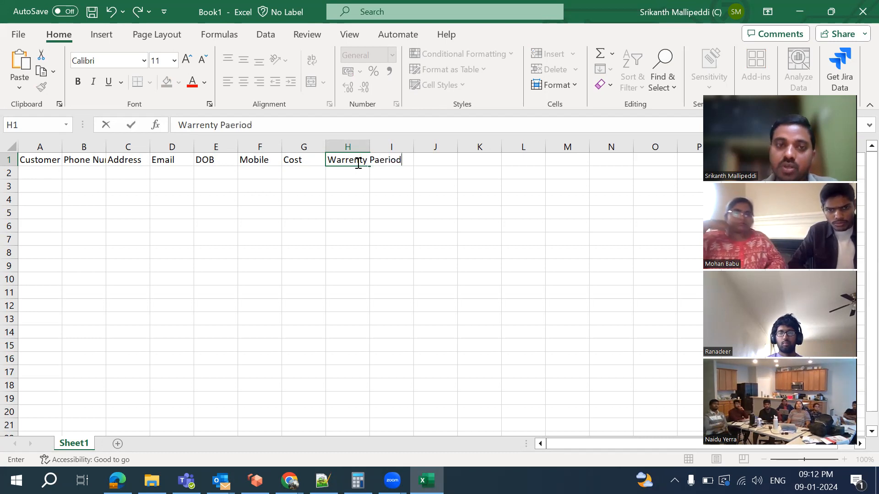
{"action": "left_click", "coordinate": [389, 187]}
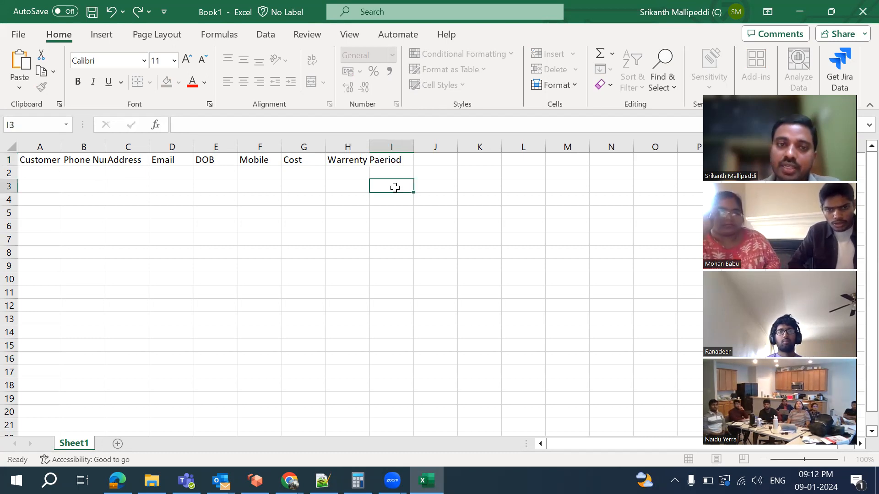
{"action": "left_click", "coordinate": [404, 163]}
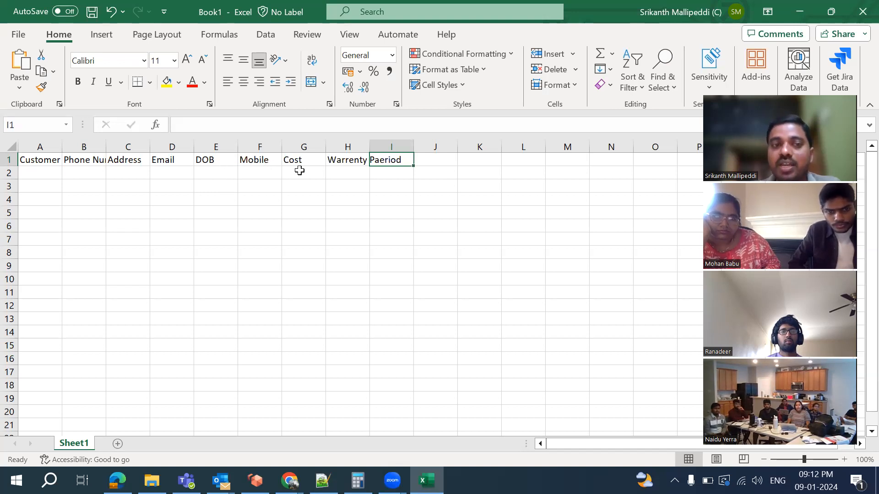
Enter the first customer's name, phone, address and e-mail in A2 through D2
{"action": "left_click", "coordinate": [22, 170]}
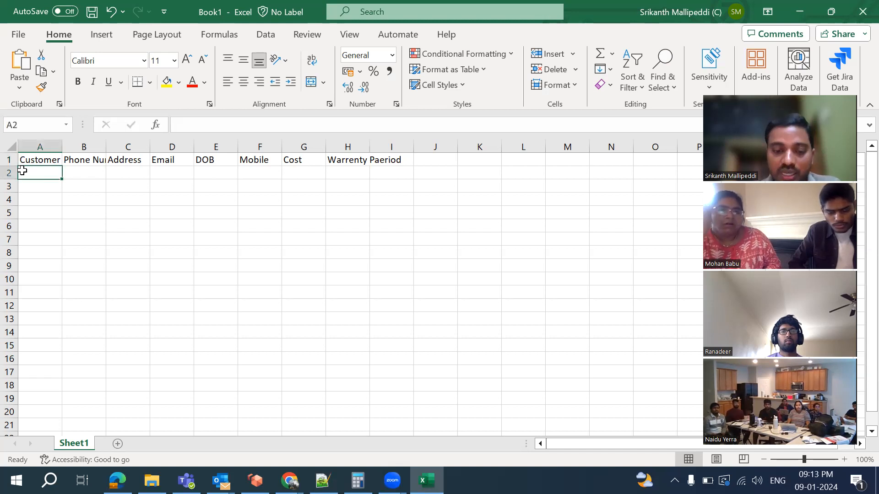
{"action": "type", "text": "Sri"}
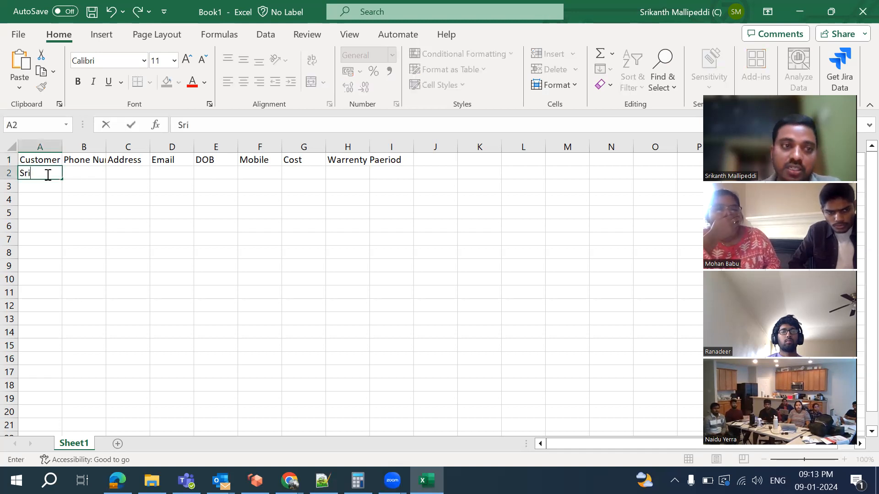
{"action": "left_click", "coordinate": [81, 173]}
{"action": "type", "text": "84"}
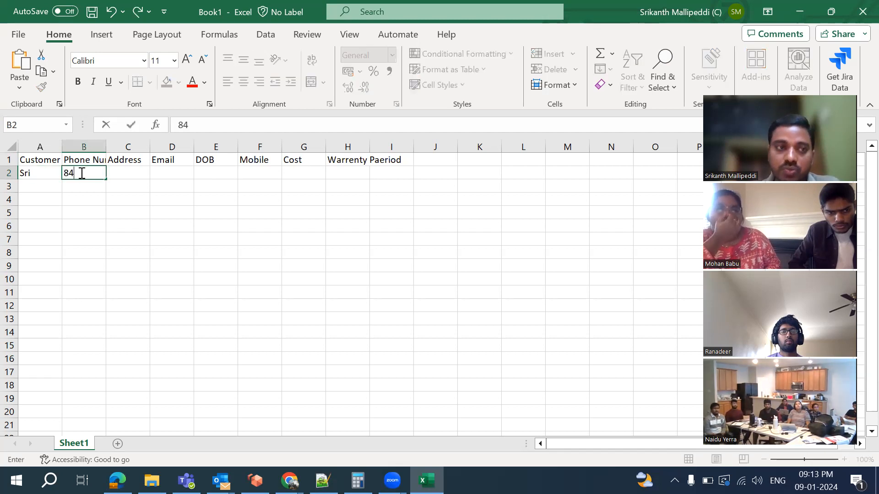
{"action": "type", "text": "93"}
{"action": "left_click", "coordinate": [132, 172]}
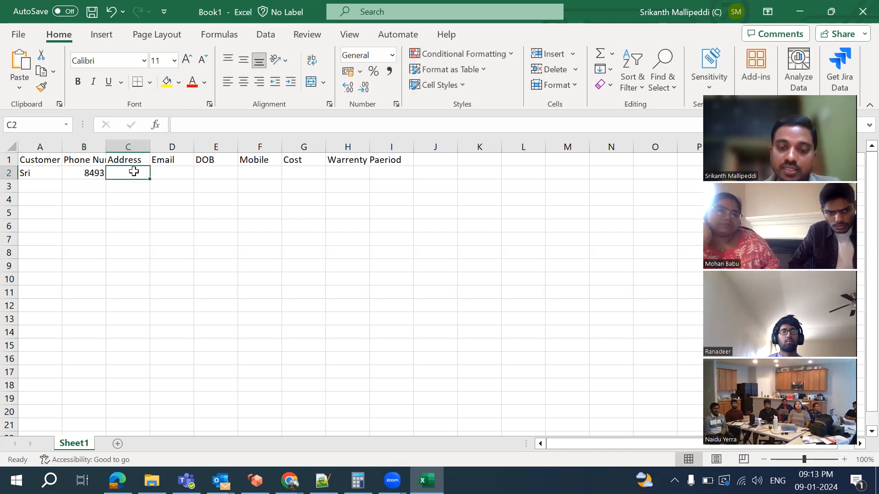
{"action": "type", "text": "Ind"}
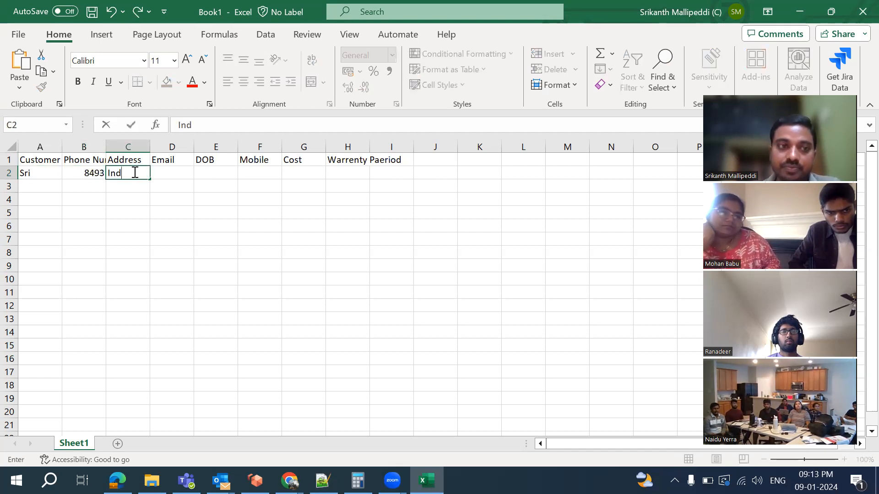
{"action": "left_click", "coordinate": [181, 171]}
{"action": "left_click", "coordinate": [203, 189]}
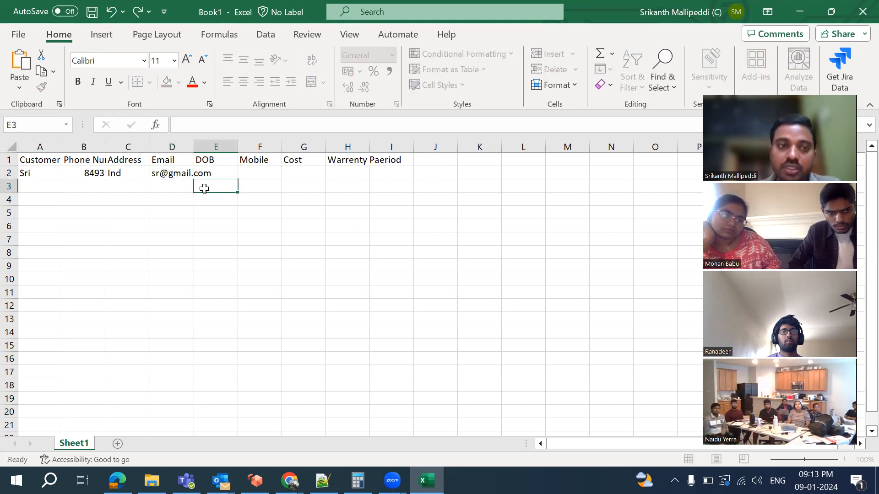
Fill E2 through H2 with 2024, Galaxy, 30000 and 1 year
{"action": "left_click", "coordinate": [226, 173]}
{"action": "type", "text": "2024"}
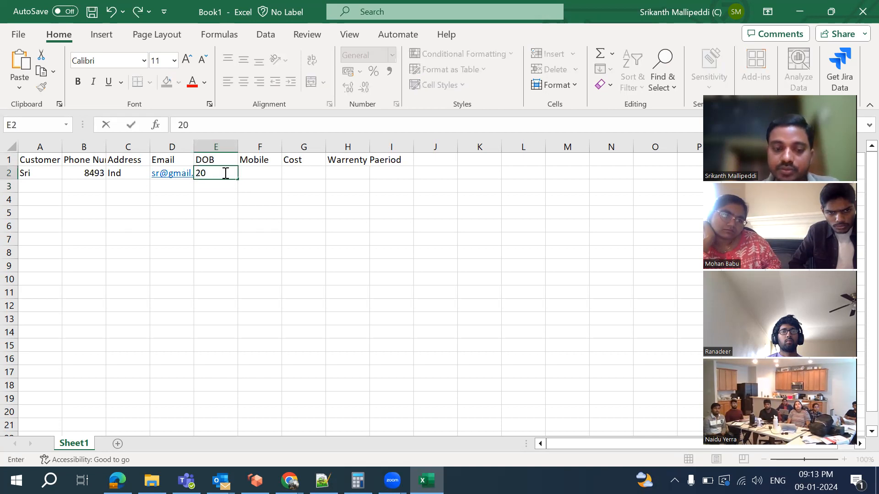
{"action": "left_click", "coordinate": [265, 175]}
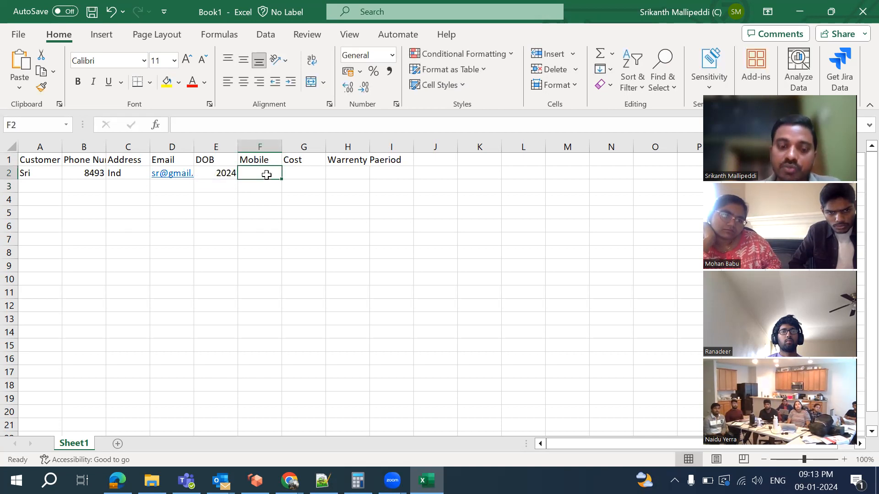
{"action": "type", "text": "Galaxy"}
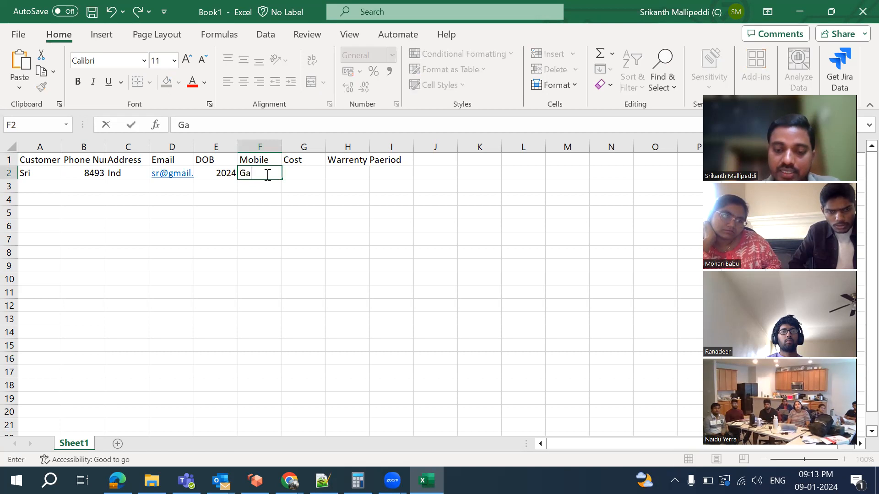
{"action": "left_click", "coordinate": [310, 178]}
{"action": "type", "text": "30000"}
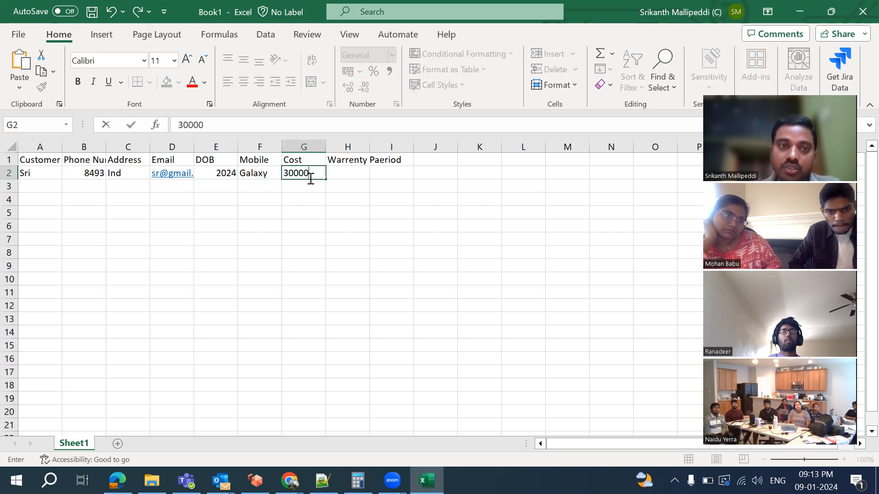
{"action": "left_click", "coordinate": [356, 177]}
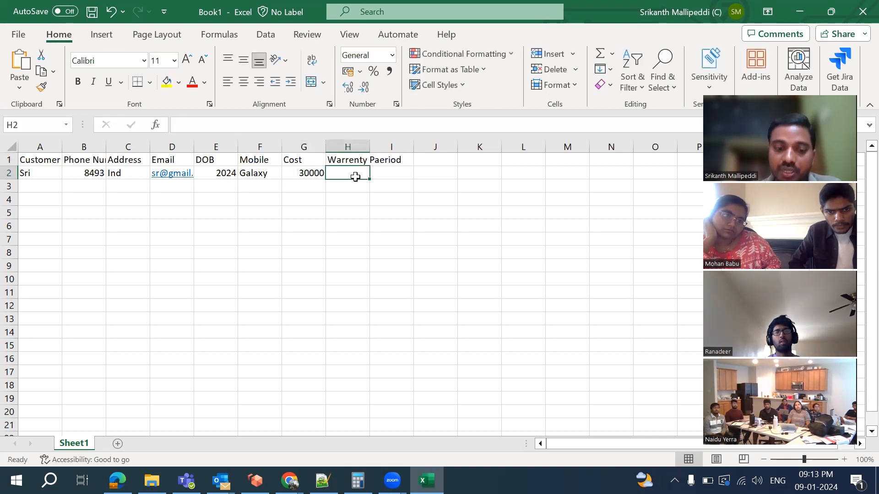
{"action": "type", "text": "1 y"}
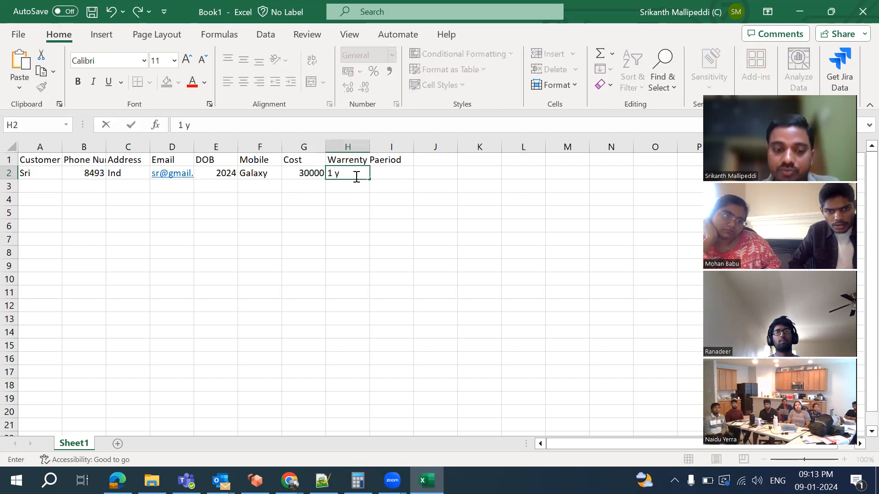
{"action": "type", "text": "ear"}
{"action": "left_click", "coordinate": [214, 198]}
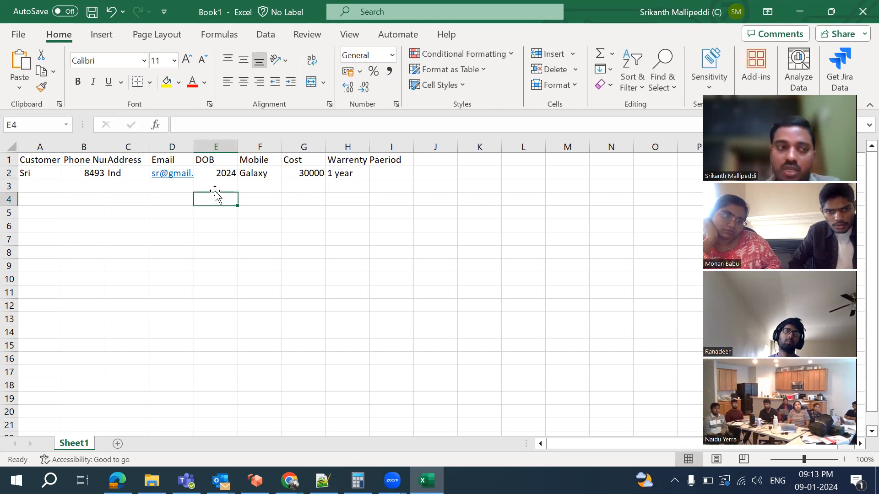
Enter the second customer's name, phone, address and e-mail in A3 through D3
{"action": "left_click", "coordinate": [25, 185]}
{"action": "type", "text": "anil"}
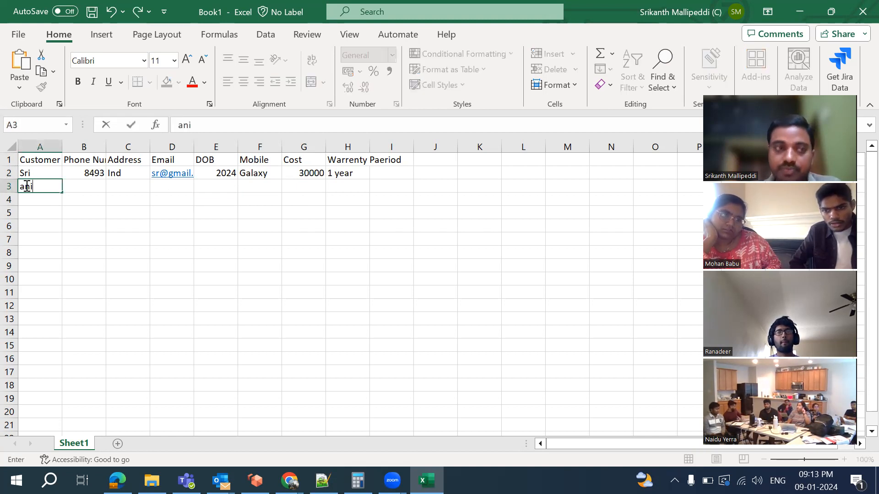
{"action": "left_click", "coordinate": [93, 185]}
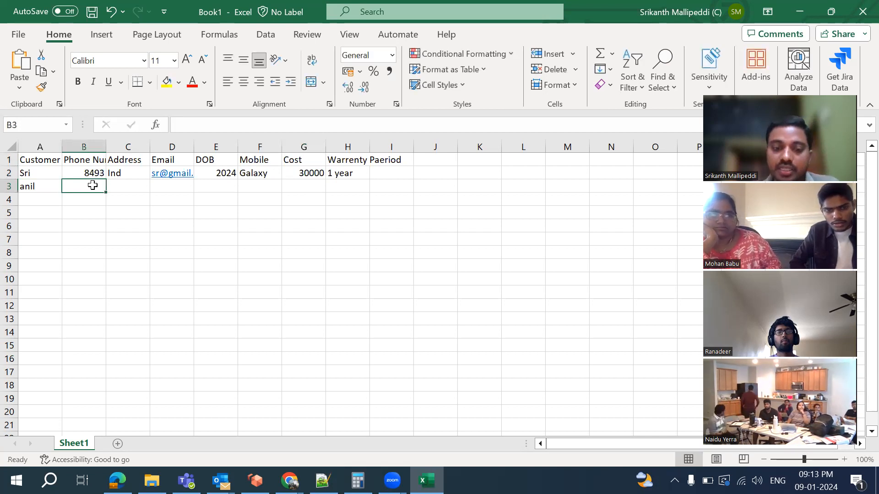
{"action": "type", "text": "3748"}
{"action": "left_click", "coordinate": [136, 191]}
{"action": "type", "text": "ind"}
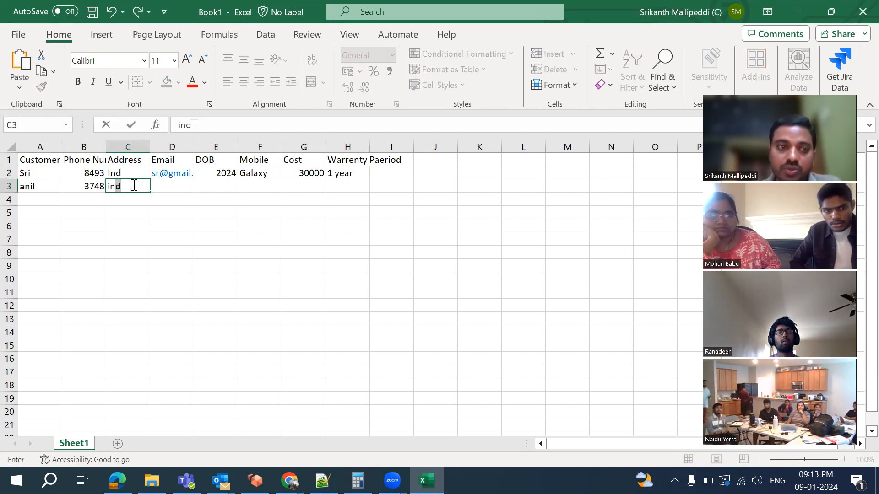
{"action": "left_click", "coordinate": [180, 187]}
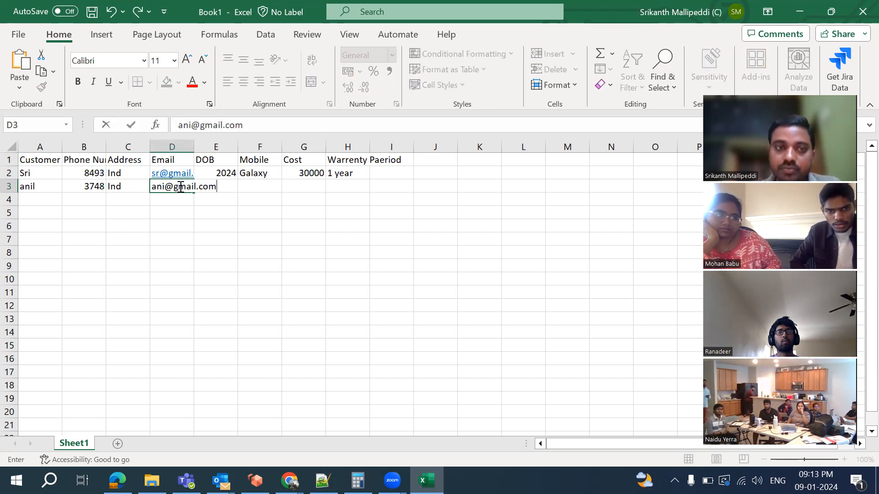
{"action": "left_click_drag", "start_coordinate": [203, 200], "coordinate": [230, 180]}
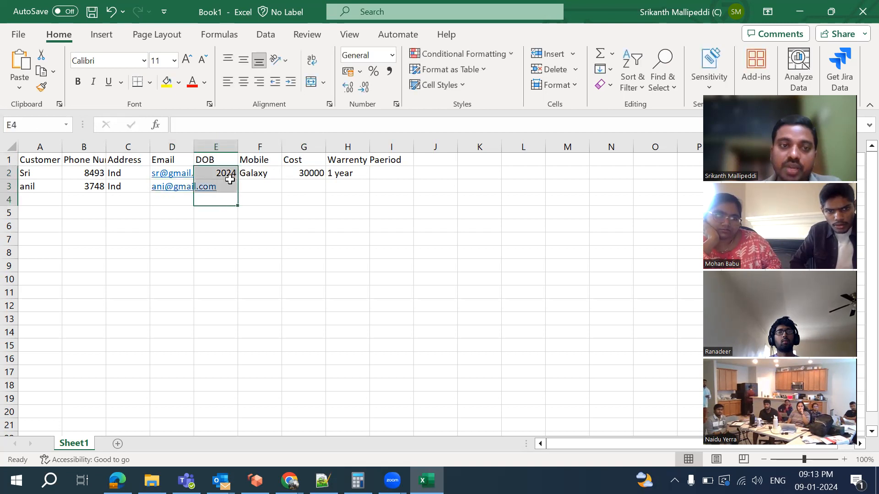
Fill E3 through H3 with 2023, Galaxy, 30000 and 1 year
{"action": "left_click", "coordinate": [271, 197]}
{"action": "double_click", "coordinate": [223, 185]}
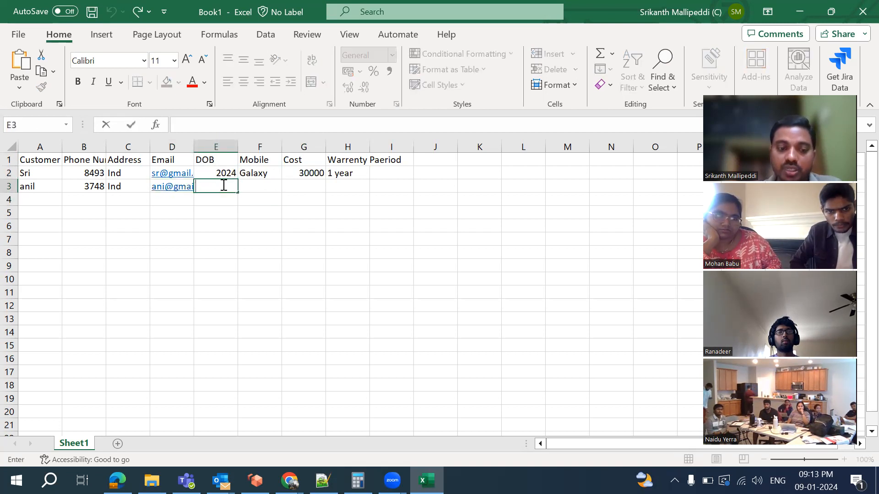
{"action": "type", "text": "2023"}
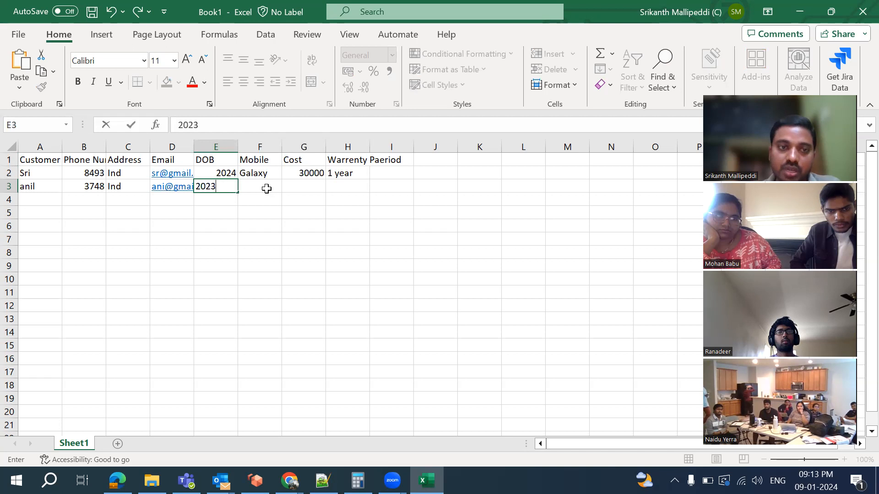
{"action": "left_click", "coordinate": [267, 188]}
{"action": "type", "text": "Galaxy"}
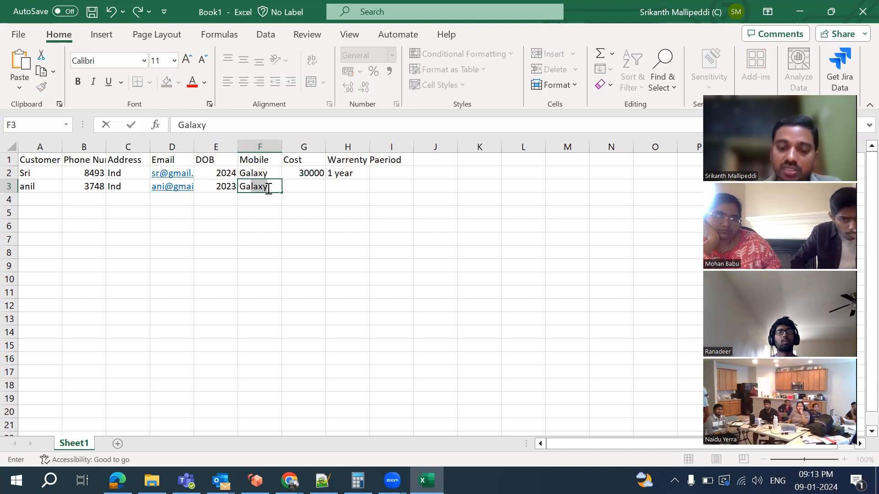
{"action": "left_click", "coordinate": [323, 185]}
{"action": "type", "text": "3000"}
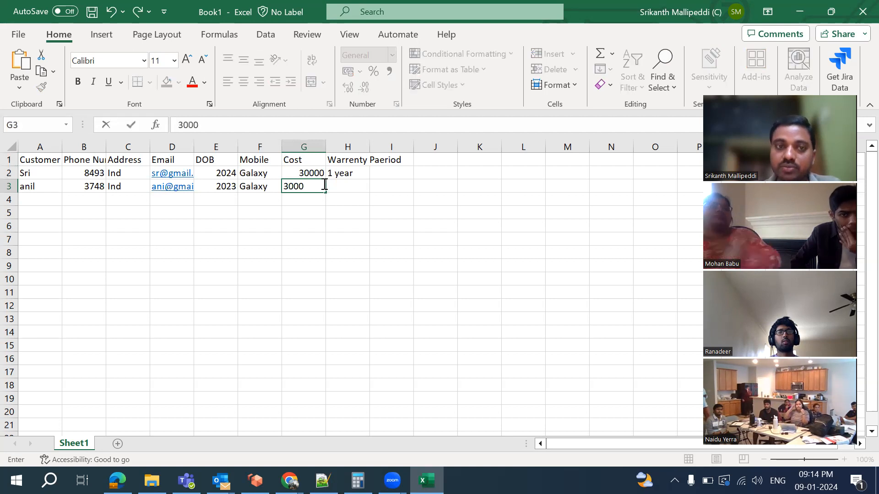
{"action": "type", "text": "0"}
{"action": "left_click", "coordinate": [340, 185]}
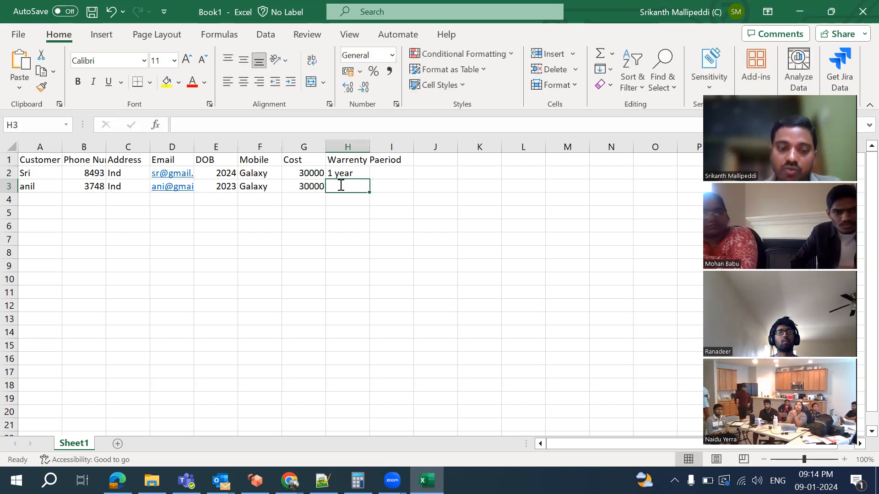
{"action": "type", "text": "1 year"}
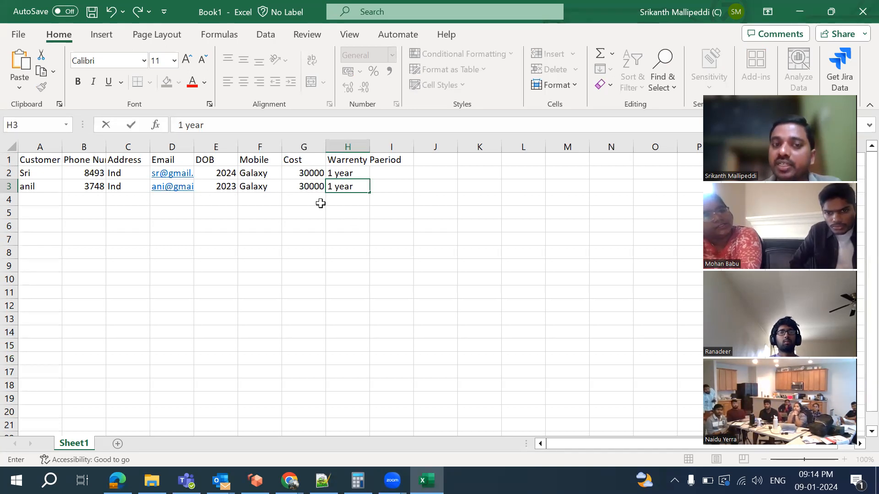
{"action": "left_click", "coordinate": [45, 202]}
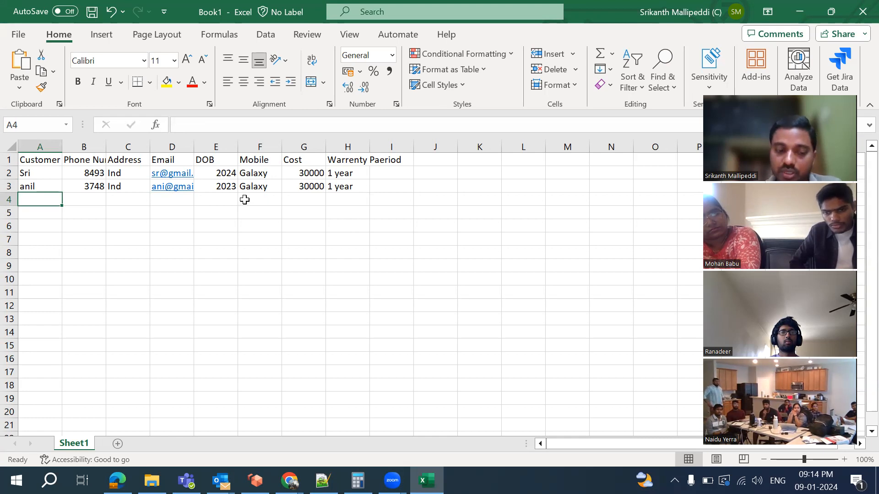
Enter the third customer's name, phone, address and gmail e-mail in A4 through D4
{"action": "type", "text": "swapan"}
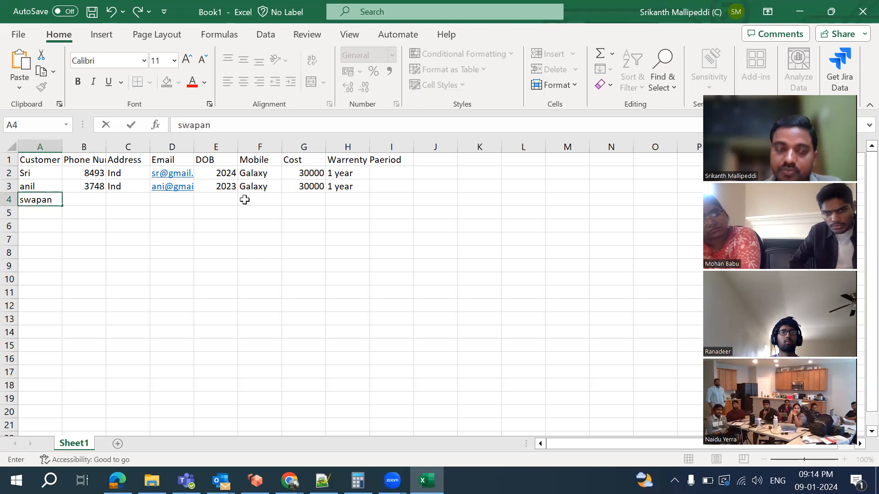
{"action": "type", "text": "il"}
{"action": "left_click", "coordinate": [84, 209]}
{"action": "left_click", "coordinate": [84, 199]}
{"action": "type", "text": "348574"}
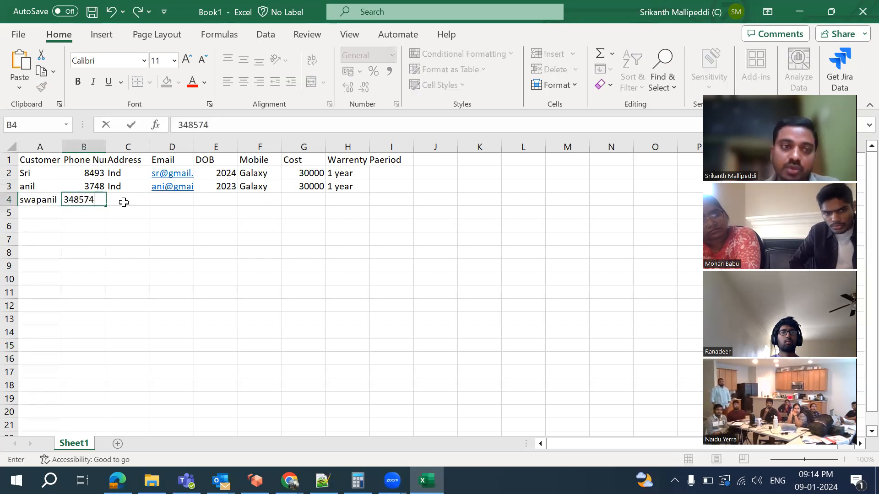
{"action": "left_click", "coordinate": [124, 202]}
{"action": "type", "text": "Ind"}
{"action": "left_click", "coordinate": [172, 203]}
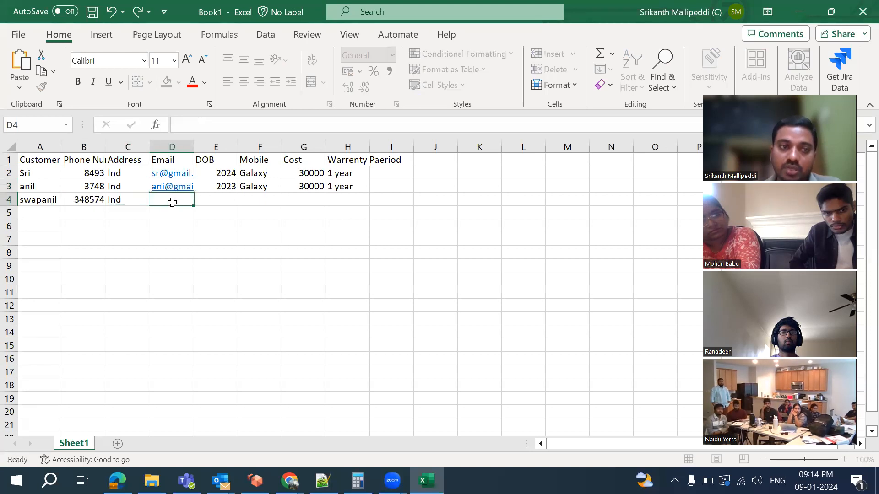
{"action": "type", "text": "gmail"}
{"action": "left_click", "coordinate": [223, 199]}
Fill E4 through H4 with 2025, Galaxy, 30000 and 1 year
{"action": "type", "text": "2025"}
{"action": "left_click", "coordinate": [257, 200]}
{"action": "type", "text": "Galaxy"}
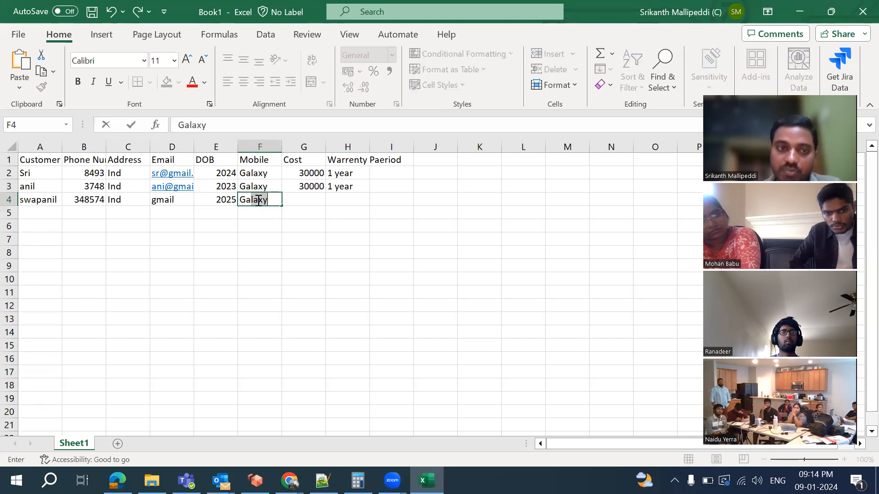
{"action": "left_click", "coordinate": [314, 199]}
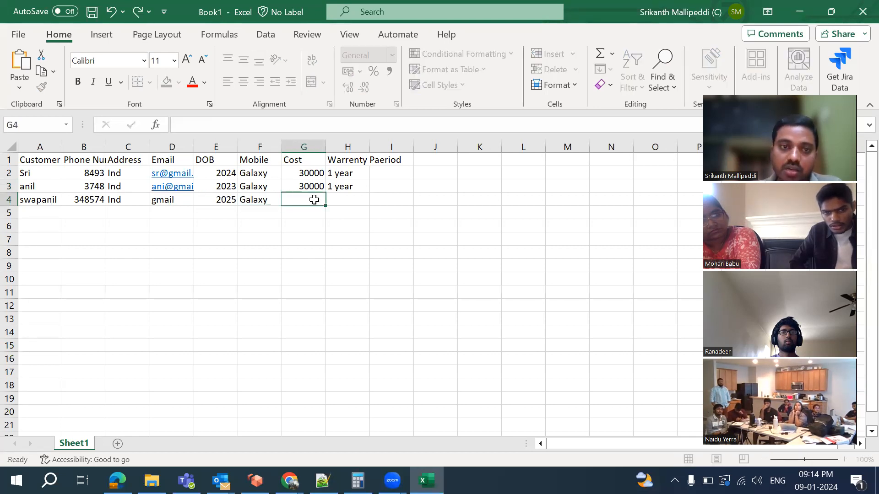
{"action": "type", "text": "30000"}
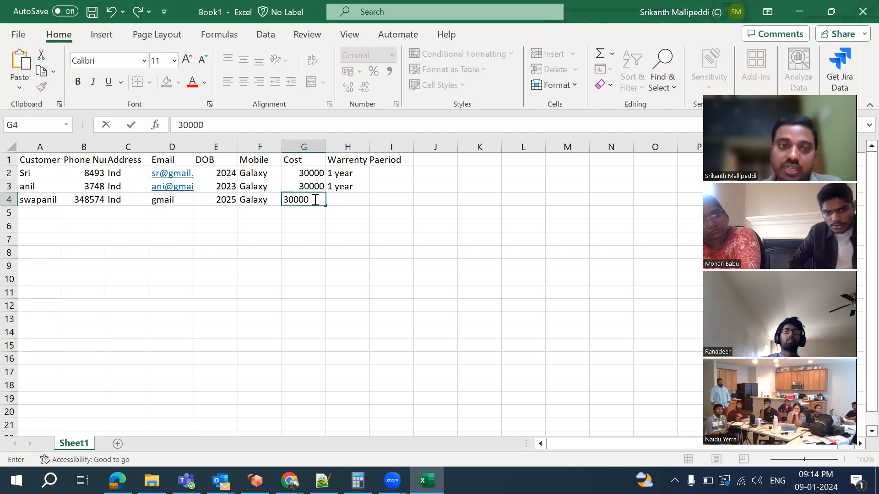
{"action": "left_click", "coordinate": [359, 202]}
{"action": "type", "text": "1 year"}
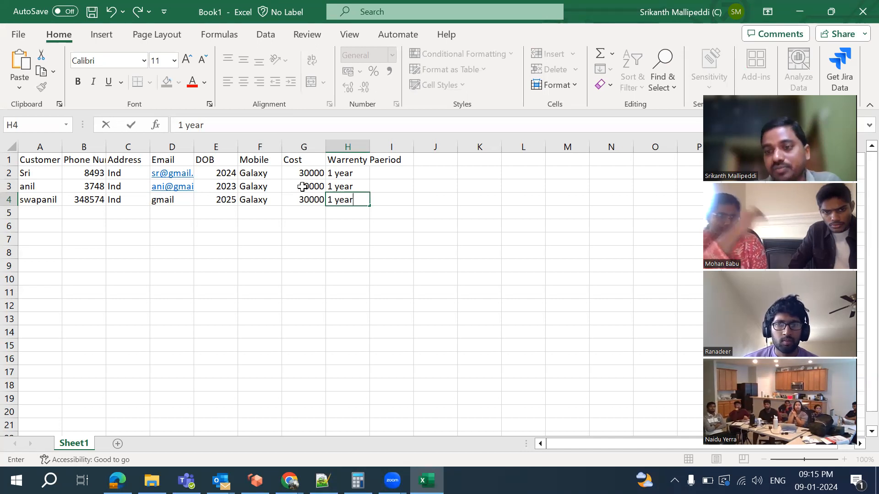
{"action": "left_click", "coordinate": [23, 215]}
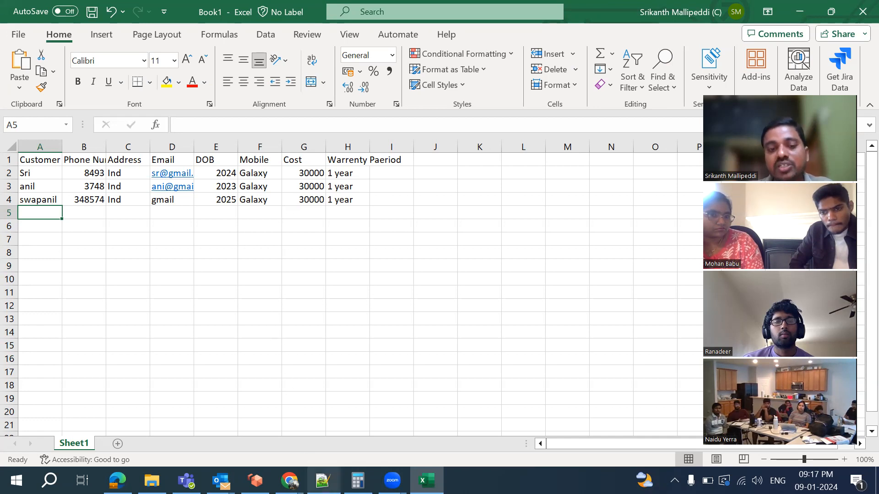
Switch from Excel to the Notepad++ notes using the taskbar
{"action": "left_click", "coordinate": [323, 480]}
Add an 'object' line beneath customer1: in the Data Model notes
{"action": "key", "text": "Return"}
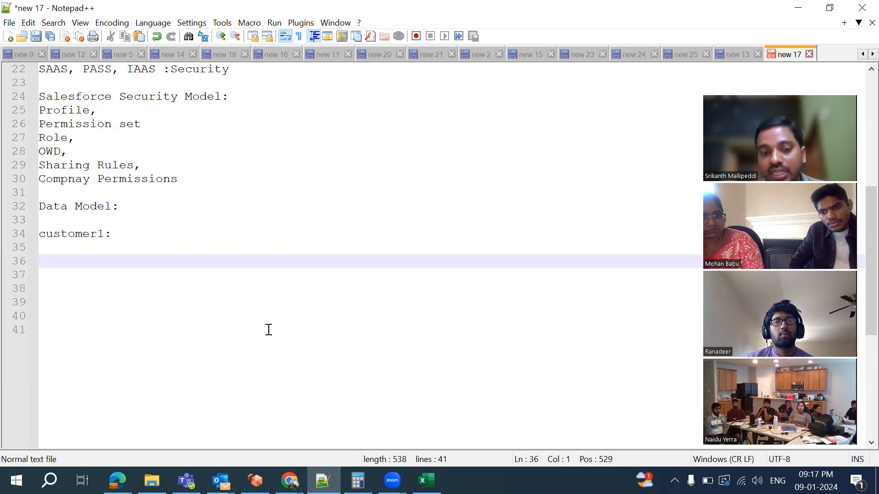
{"action": "type", "text": "o"}
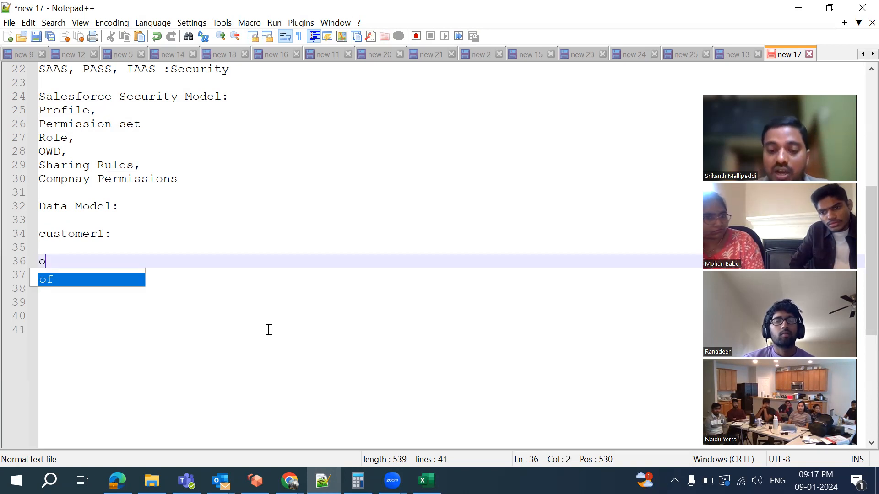
{"action": "type", "text": "bject"}
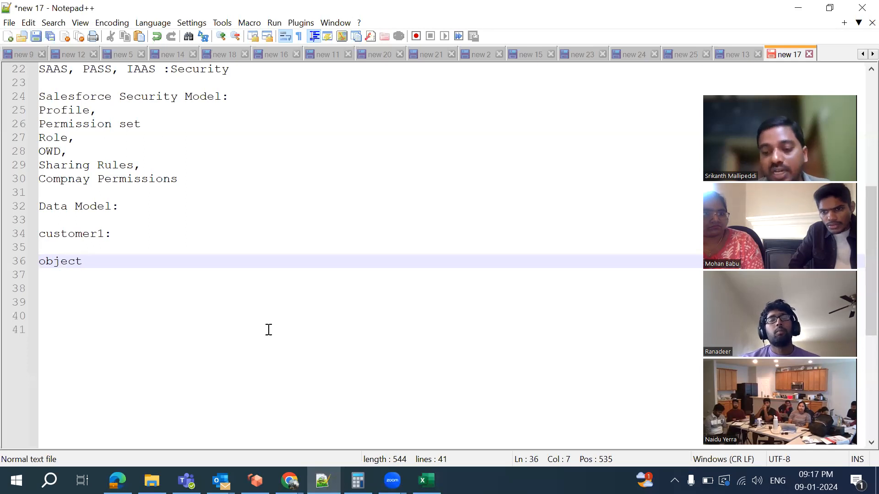
{"action": "key", "text": "Down"}
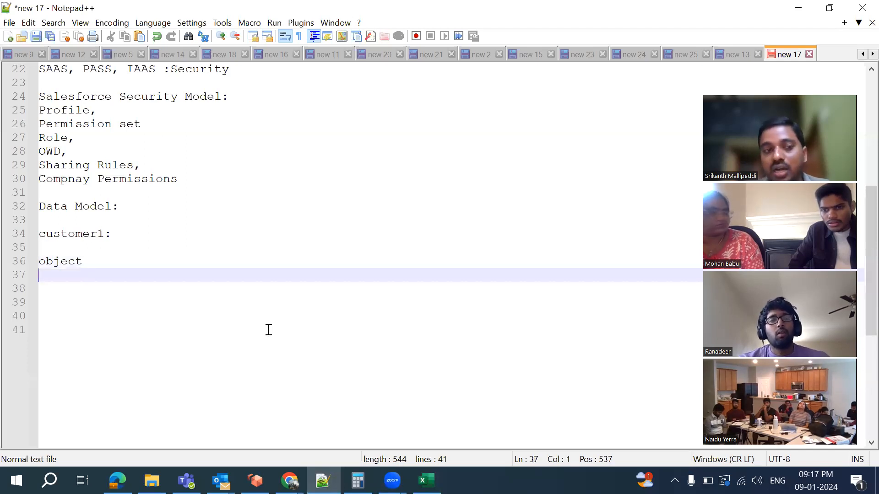
Add a 'Product' line below it, undoing the unwanted 'Production' autocomplete
{"action": "type", "text": "Product"}
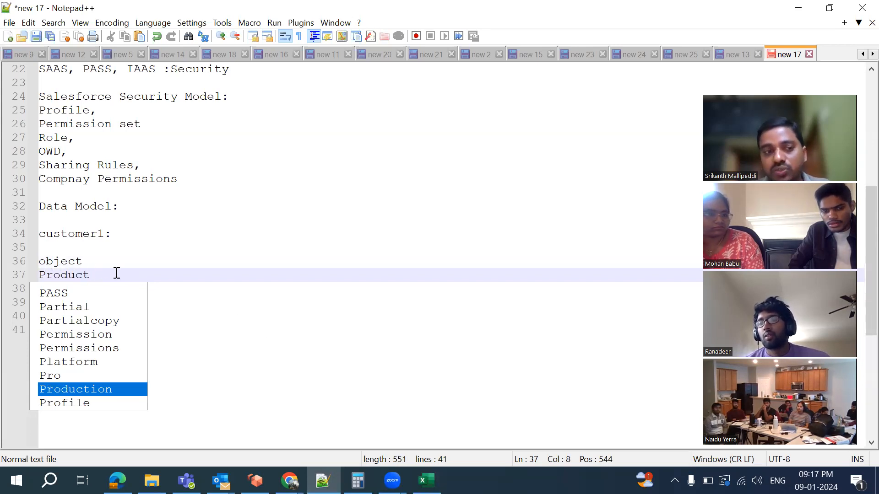
{"action": "key", "text": "Return"}
{"action": "key", "text": "BackSpace"}
{"action": "key", "text": "BackSpace"}
{"action": "key", "text": "BackSpace"}
{"action": "key", "text": "BackSpace"}
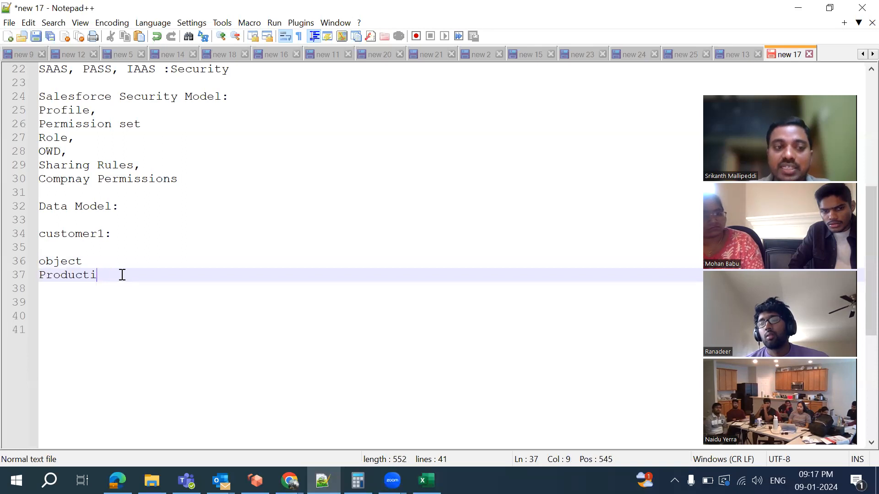
{"action": "type", "text": "t"}
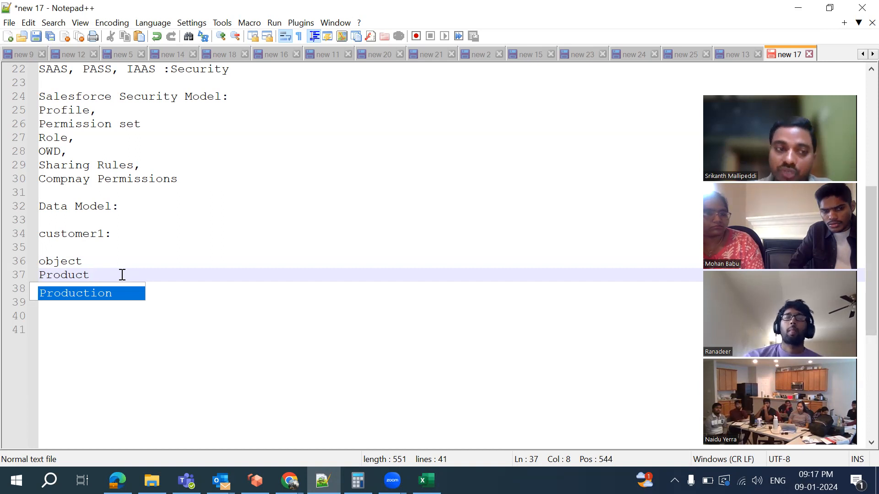
{"action": "key", "text": "Return"}
{"action": "key", "text": "BackSpace"}
{"action": "key", "text": "BackSpace"}
{"action": "key", "text": "BackSpace"}
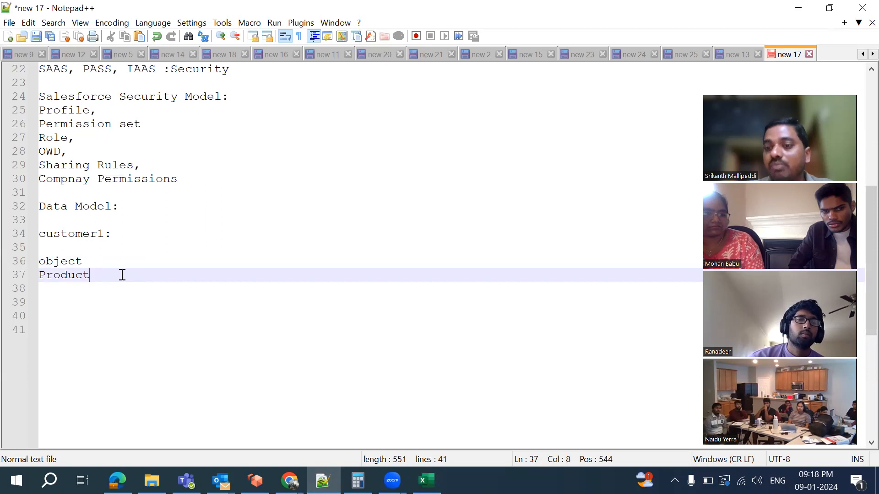
{"action": "double_click", "coordinate": [75, 276]}
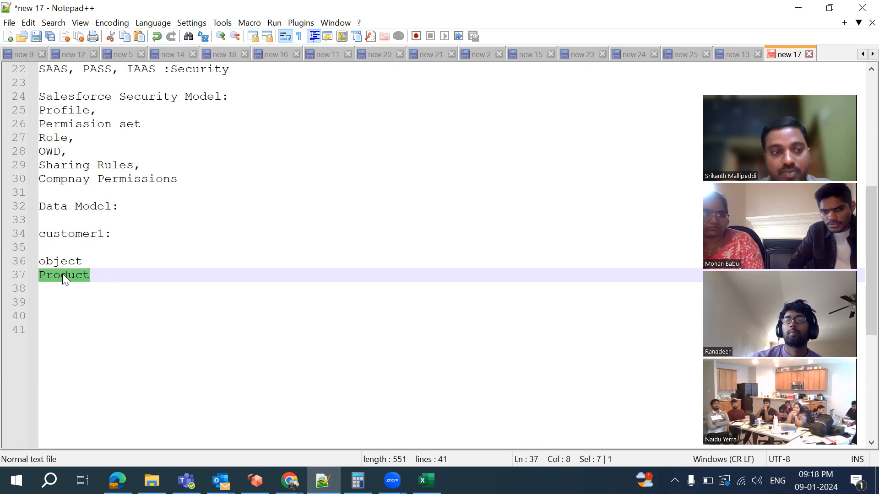
{"action": "left_click", "coordinate": [130, 282]}
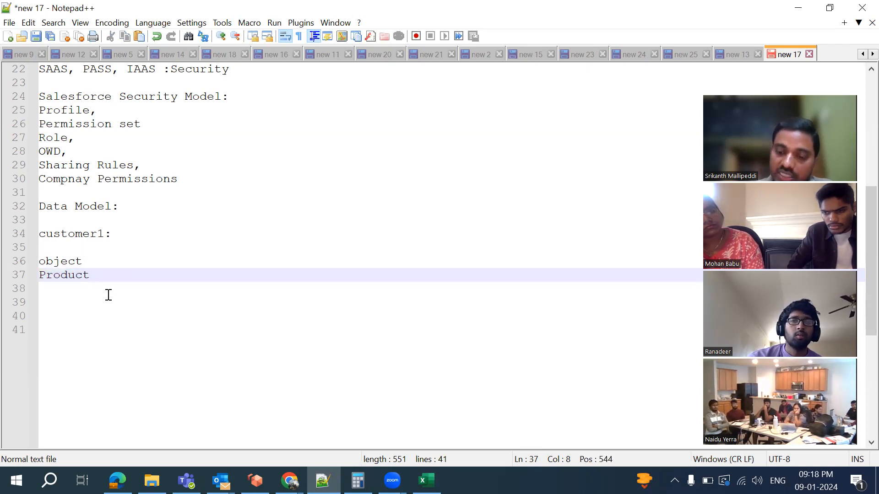
{"action": "left_click", "coordinate": [109, 295]}
Add a 'Standard Objects:' line below Product
{"action": "key", "text": "Return"}
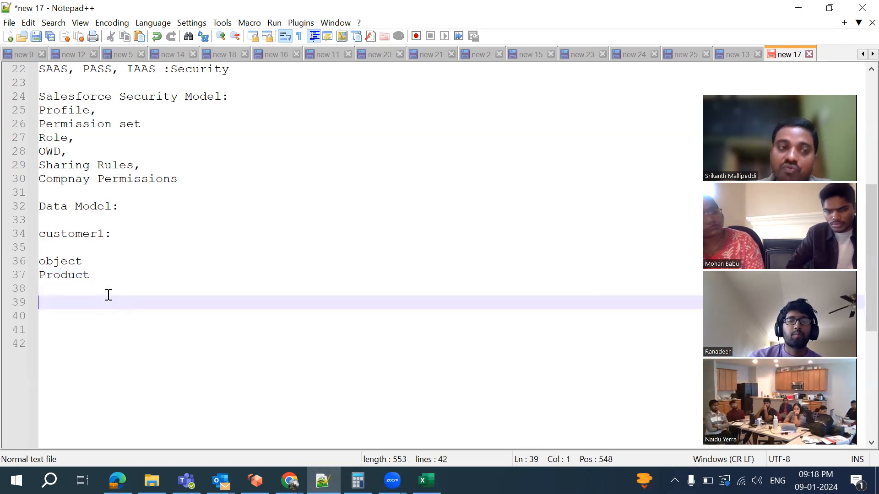
{"action": "key", "text": "Down"}
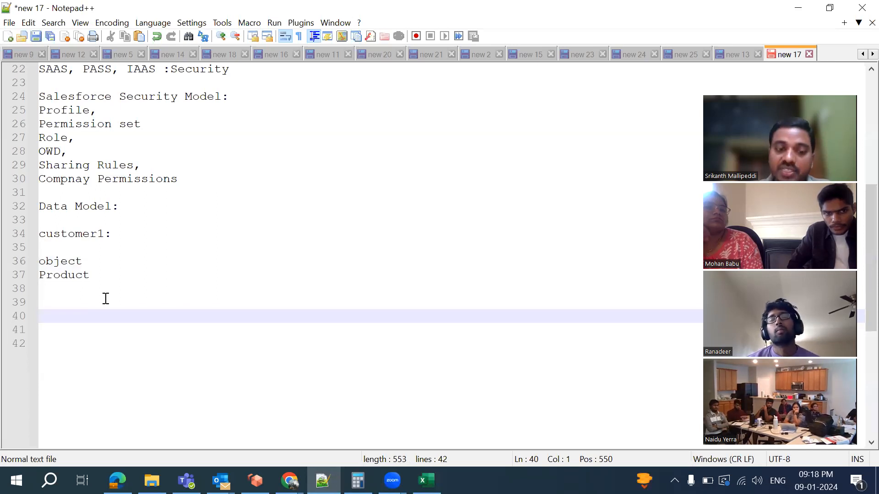
{"action": "type", "text": "S"}
{"action": "key", "text": "BackSpace"}
{"action": "key", "text": "BackSpace"}
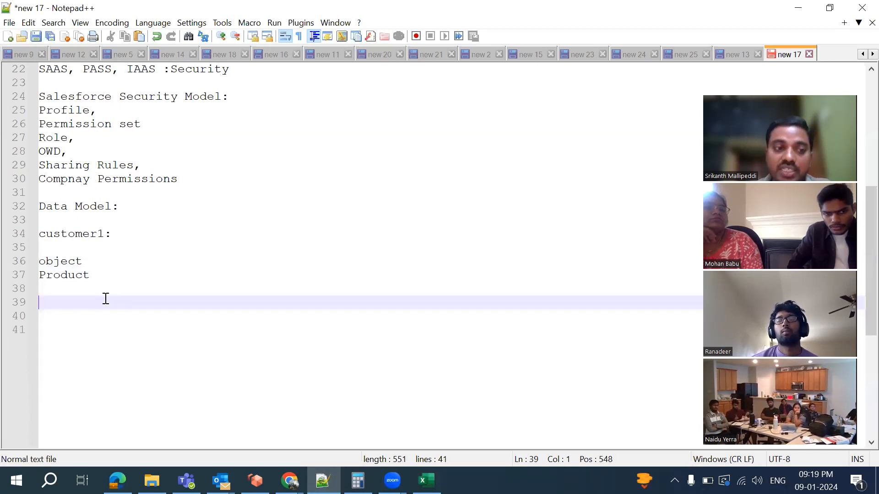
{"action": "type", "text": "Sta"}
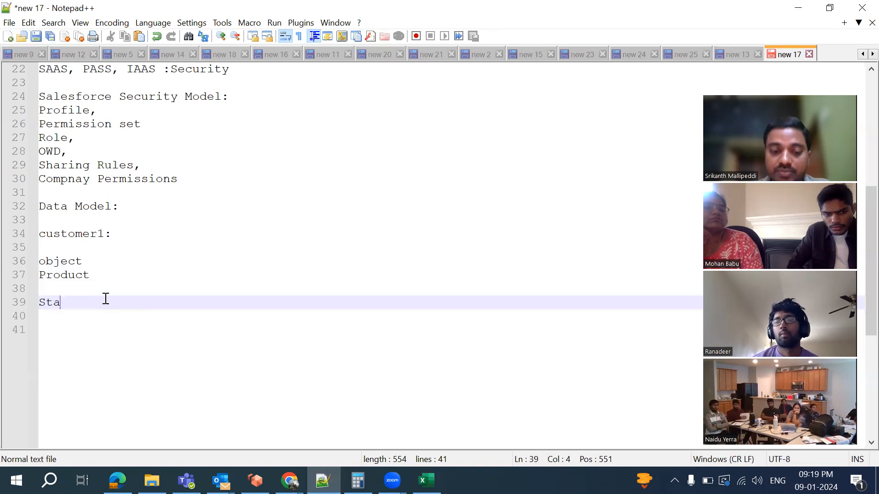
{"action": "type", "text": "ndard Objec"}
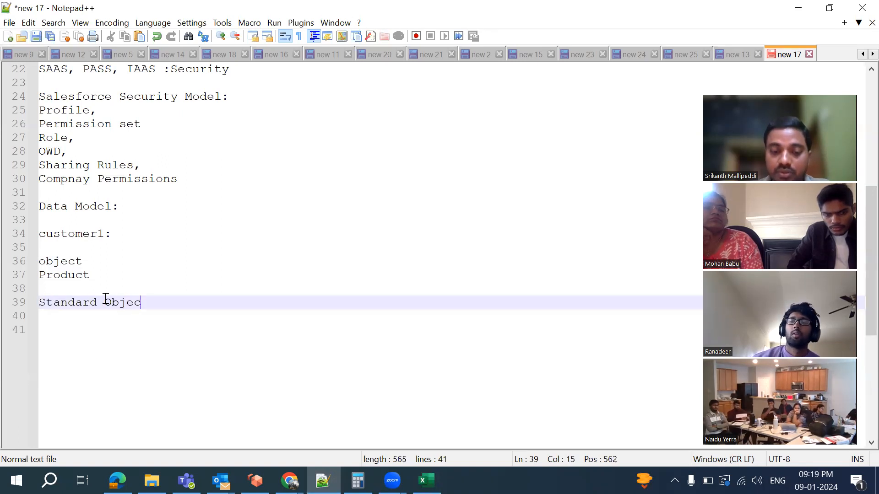
{"action": "type", "text": "ts:"}
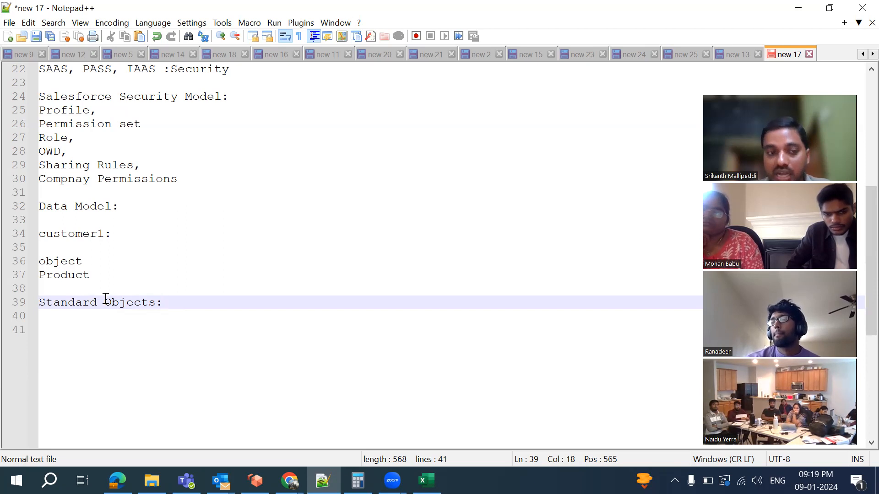
Add 'Custom Objects:' beneath it, then bring the Home | Salesforce Chrome window forward
{"action": "key", "text": "Return"}
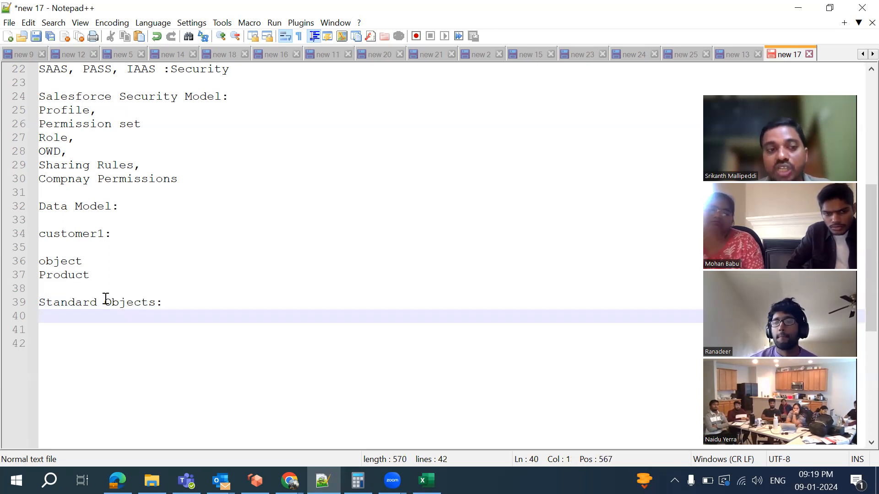
{"action": "type", "text": "C"}
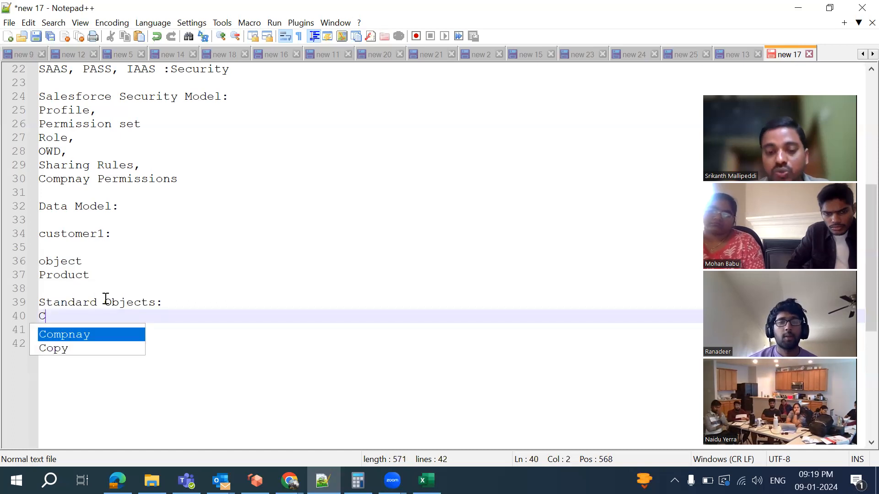
{"action": "type", "text": "ustom Objects"}
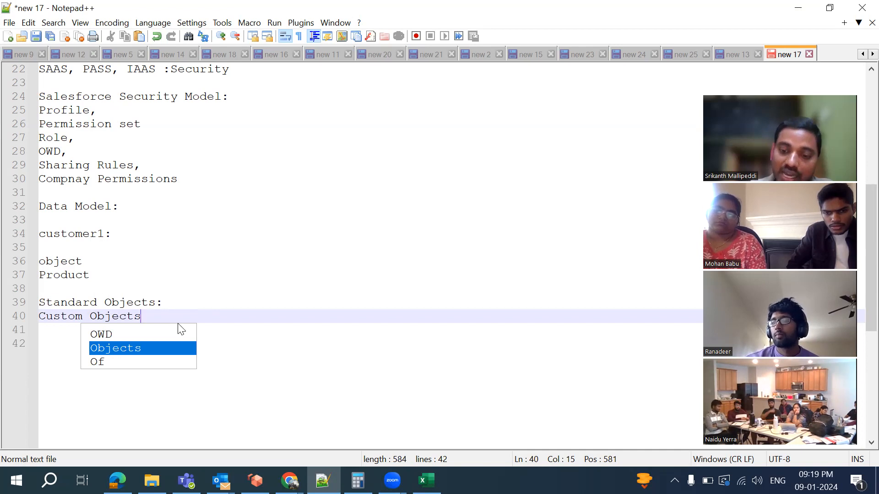
{"action": "type", "text": ":"}
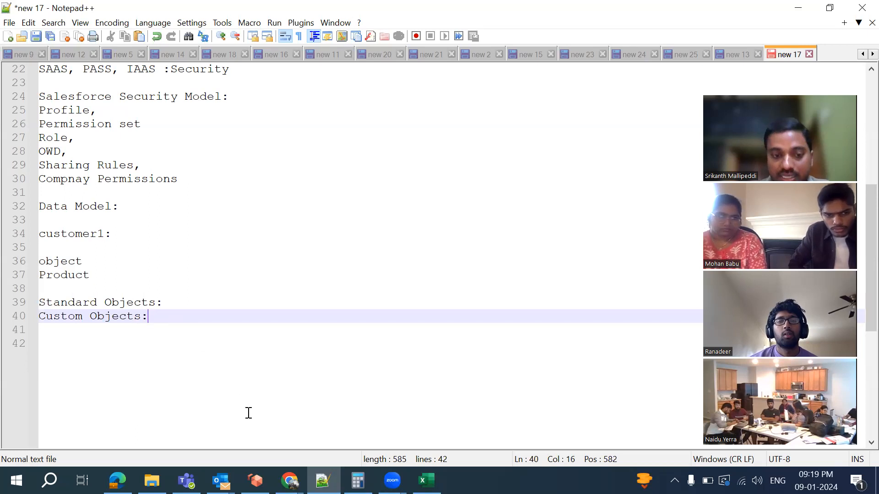
{"action": "left_click", "coordinate": [290, 481]}
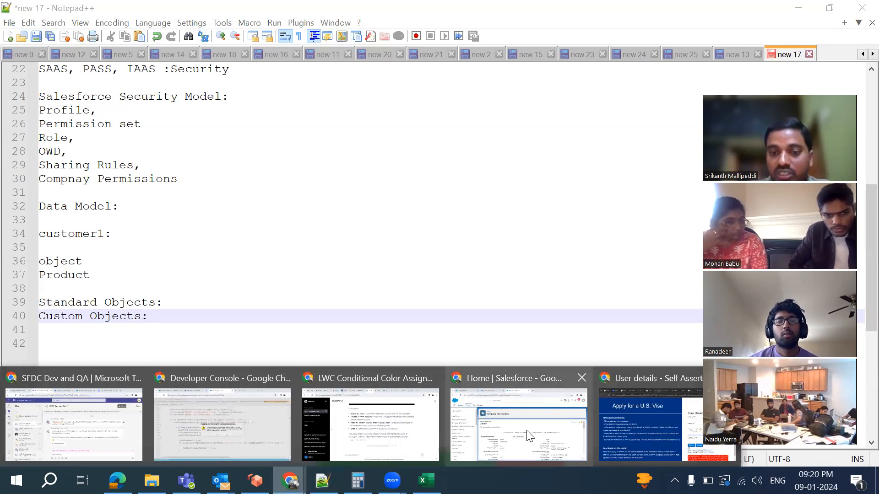
{"action": "left_click", "coordinate": [530, 436]}
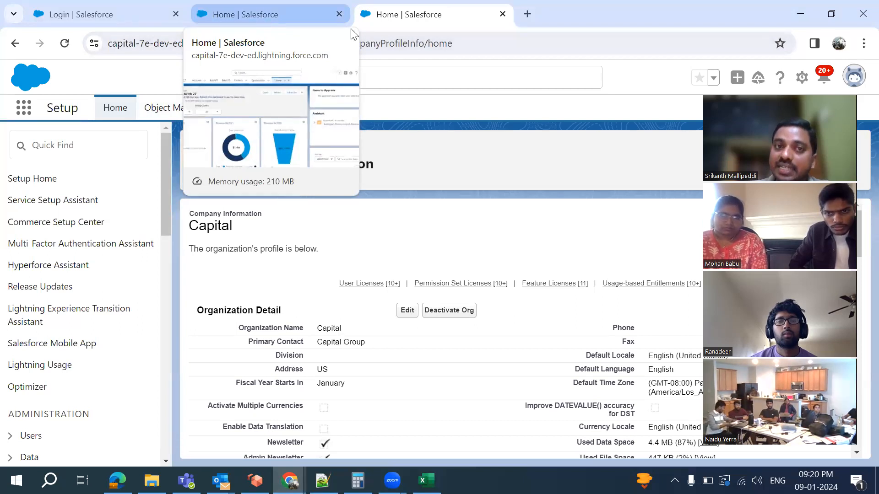
Glance at the Home dashboard, then go to Object Manager from the Setup tab
{"action": "left_click", "coordinate": [272, 8]}
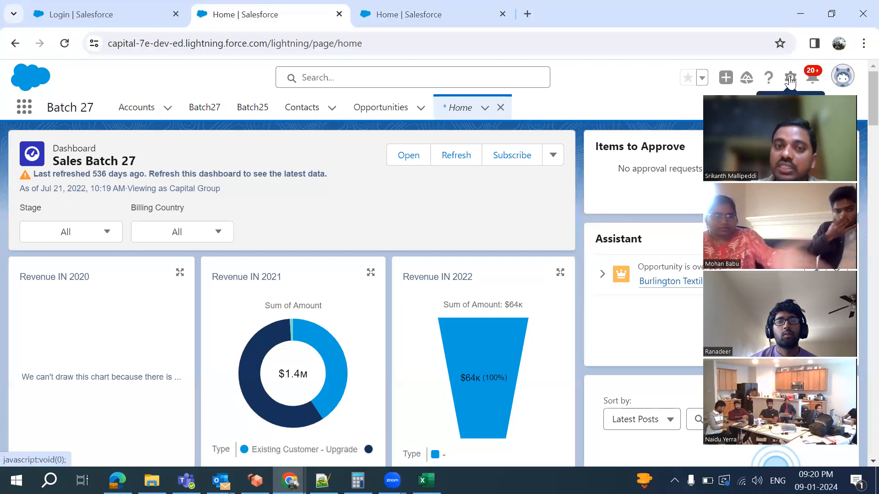
{"action": "left_click", "coordinate": [381, 18]}
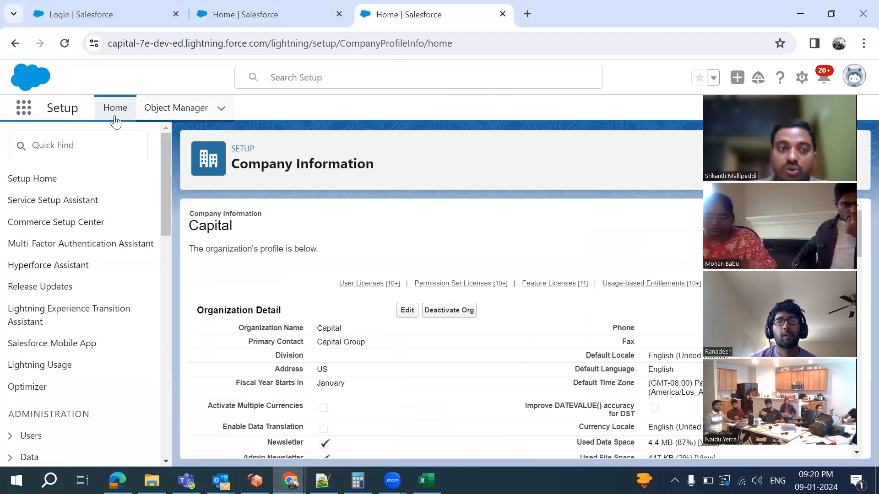
{"action": "left_click", "coordinate": [179, 113]}
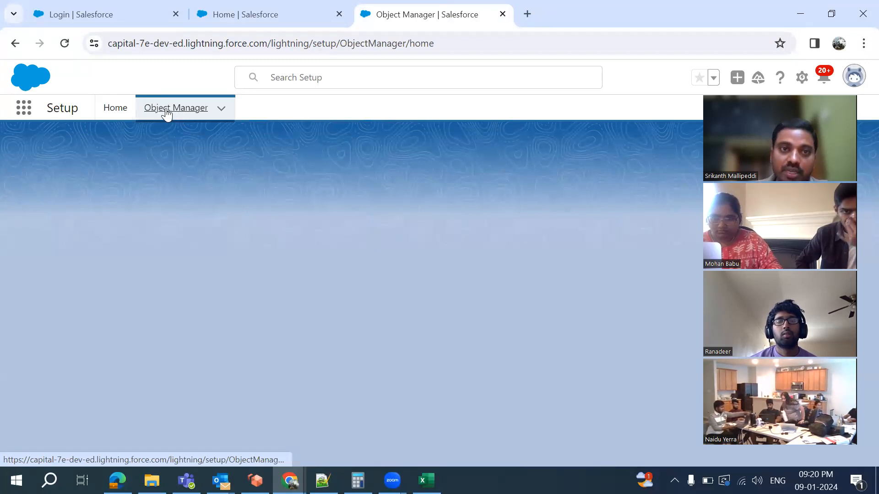
{"action": "left_click", "coordinate": [390, 43]}
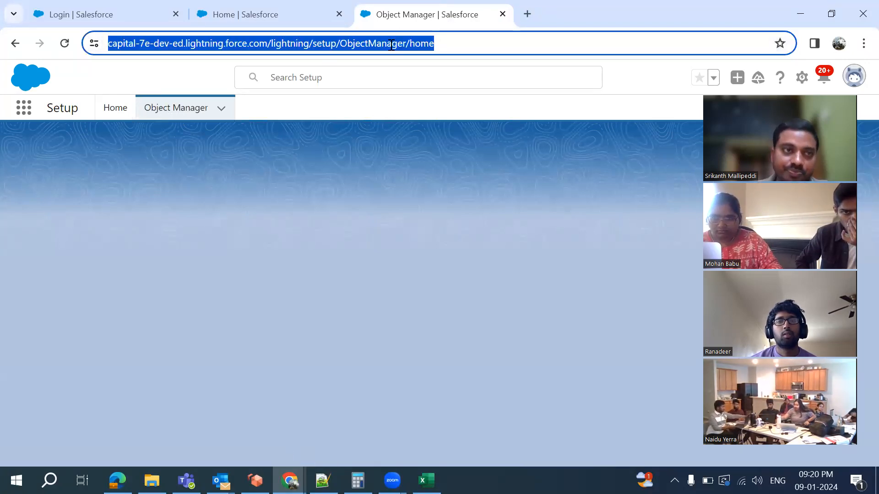
{"action": "key", "text": "Return"}
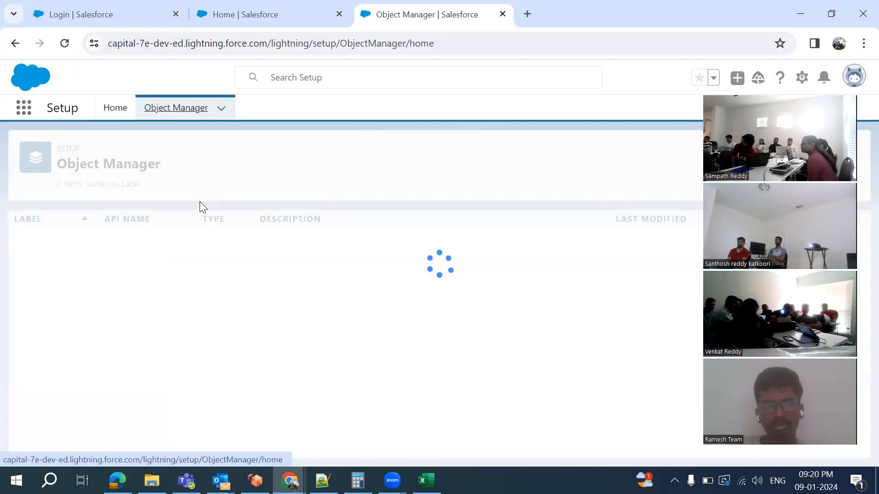
{"action": "scroll", "coordinate": [145, 326], "scroll_direction": "down", "scroll_amount": 1}
{"action": "scroll", "coordinate": [145, 321], "scroll_direction": "up", "scroll_amount": 1}
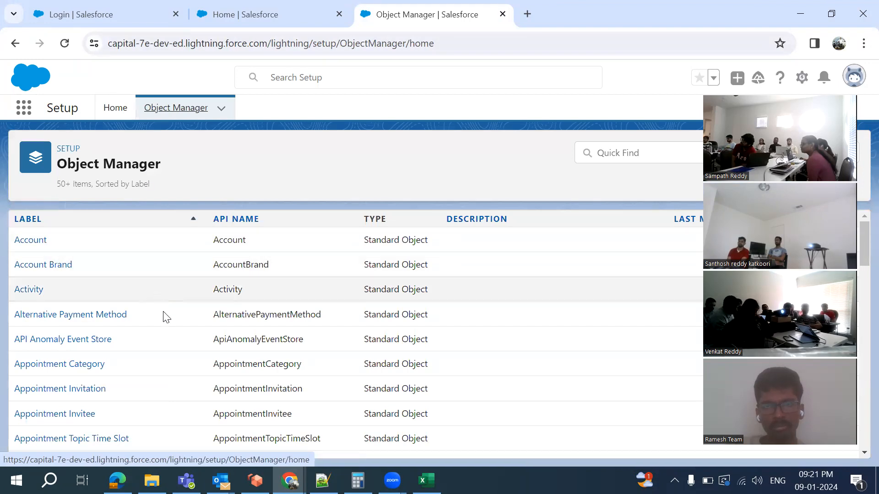
{"action": "scroll", "coordinate": [166, 317], "scroll_direction": "down", "scroll_amount": 8}
{"action": "scroll", "coordinate": [166, 317], "scroll_direction": "down", "scroll_amount": 10}
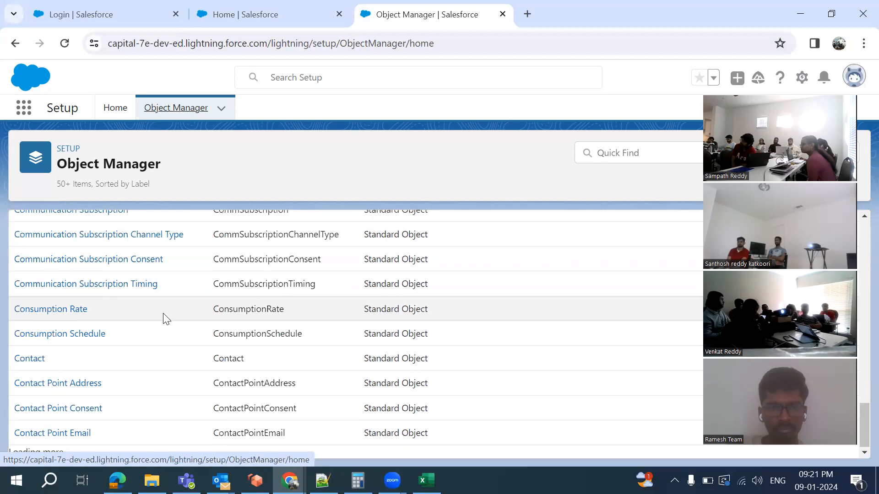
{"action": "scroll", "coordinate": [166, 317], "scroll_direction": "up", "scroll_amount": 10}
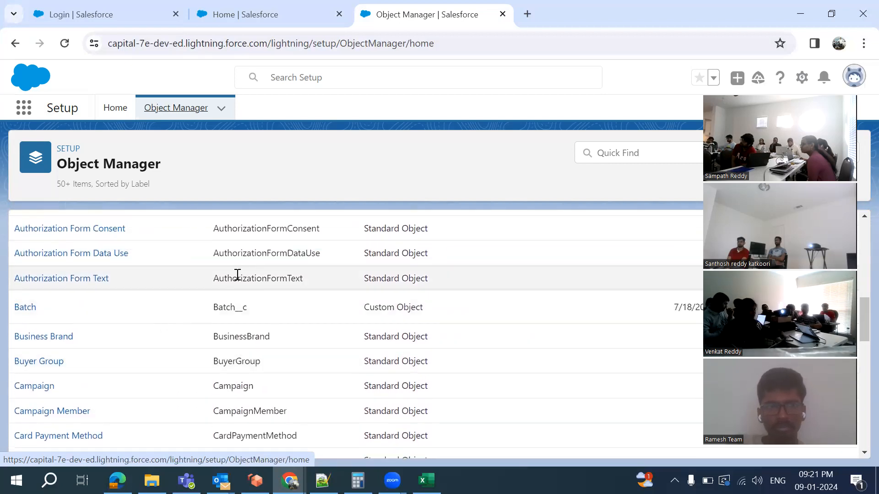
{"action": "scroll", "coordinate": [236, 275], "scroll_direction": "up", "scroll_amount": 5}
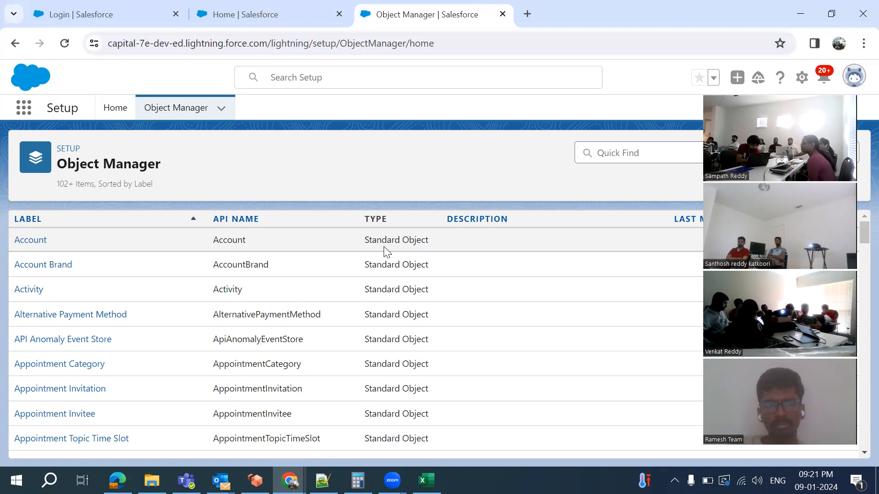
{"action": "scroll", "coordinate": [392, 323], "scroll_direction": "down", "scroll_amount": 3}
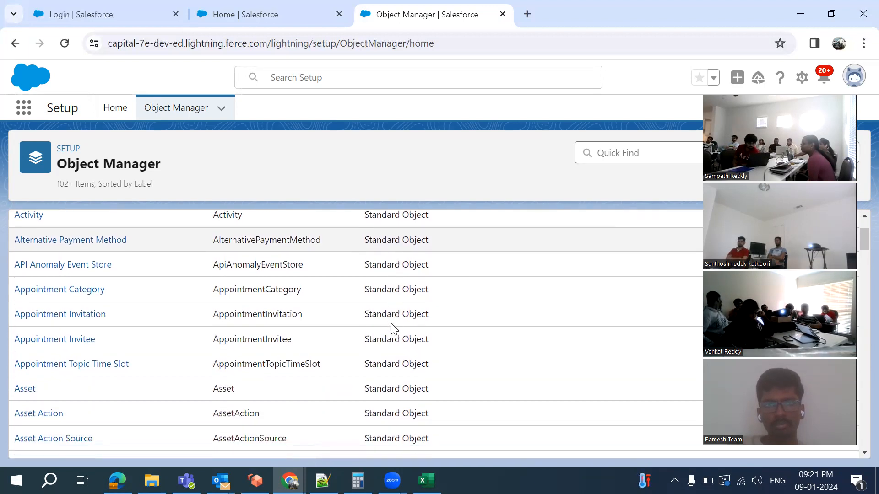
{"action": "scroll", "coordinate": [394, 327], "scroll_direction": "down", "scroll_amount": 5}
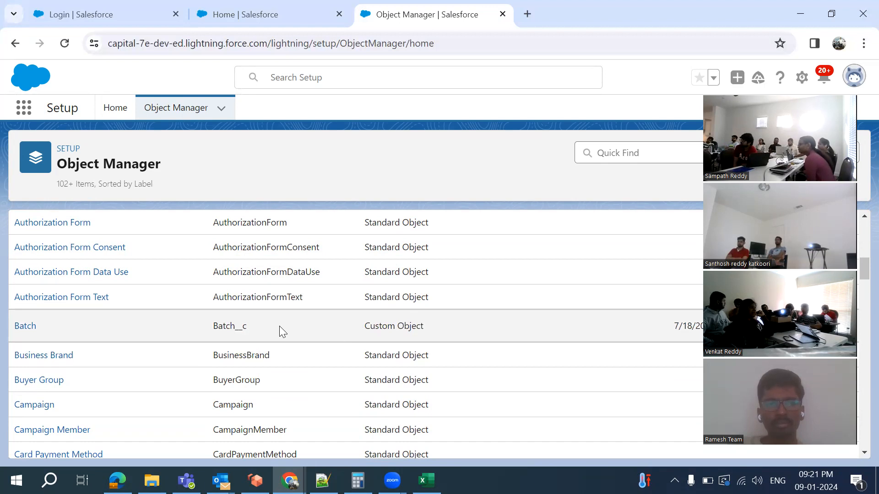
{"action": "scroll", "coordinate": [279, 326], "scroll_direction": "up", "scroll_amount": 3}
{"action": "scroll", "coordinate": [280, 326], "scroll_direction": "down", "scroll_amount": 1}
{"action": "scroll", "coordinate": [280, 326], "scroll_direction": "up", "scroll_amount": 1}
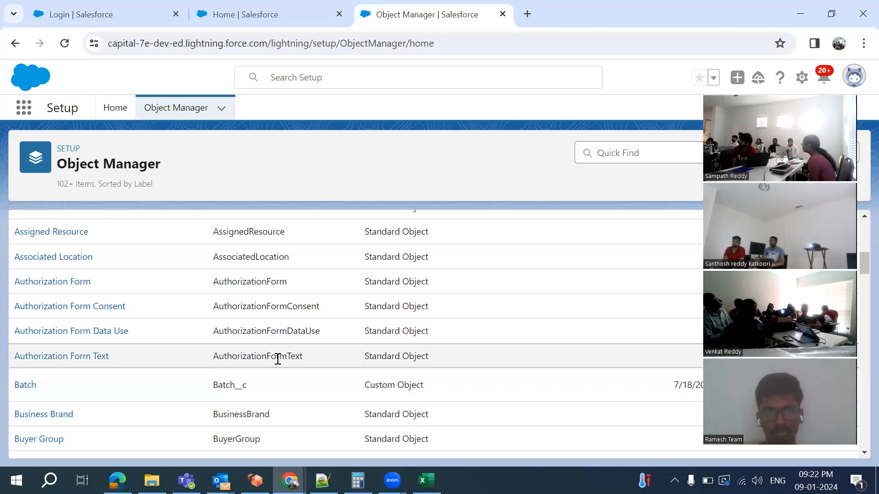
{"action": "scroll", "coordinate": [276, 356], "scroll_direction": "up", "scroll_amount": 5}
{"action": "scroll", "coordinate": [278, 359], "scroll_direction": "up", "scroll_amount": 3}
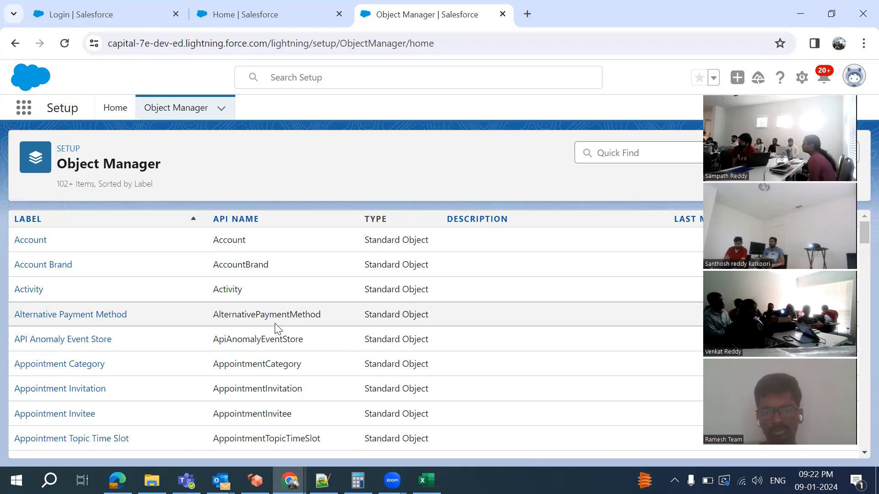
Add 'B2B' and 'B2C' headings on separate lines below Custom Objects
{"action": "left_click", "coordinate": [323, 480]}
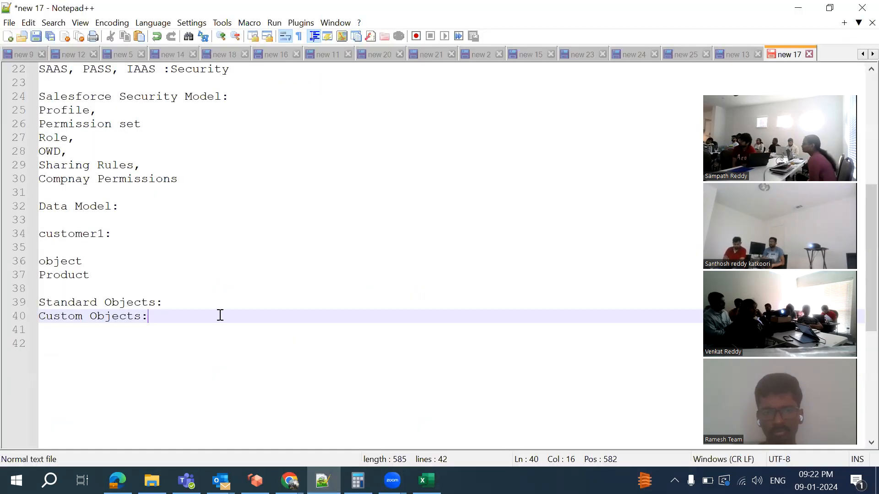
{"action": "key", "text": "Return"}
{"action": "key", "text": "Return"}
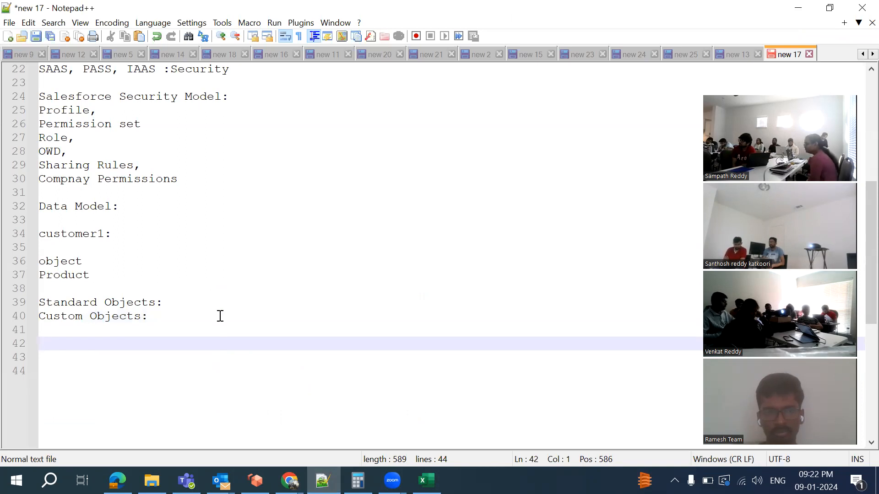
{"action": "type", "text": "B2b "}
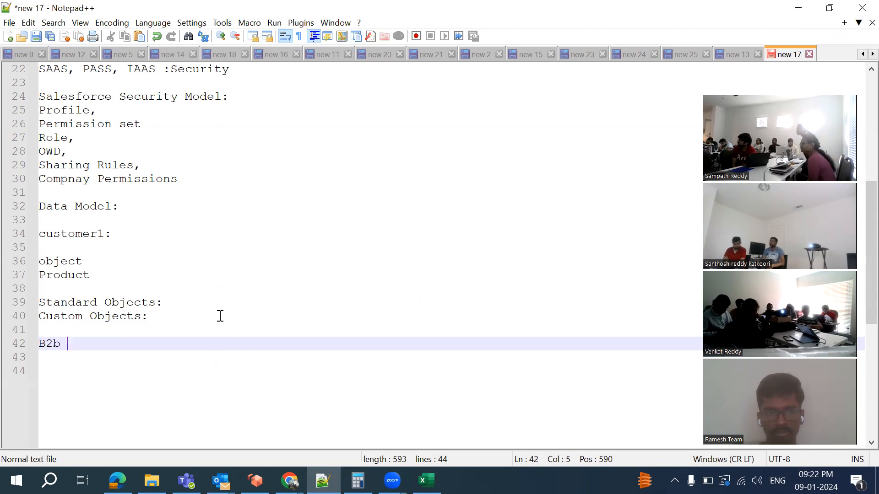
{"action": "type", "text": "B2C"}
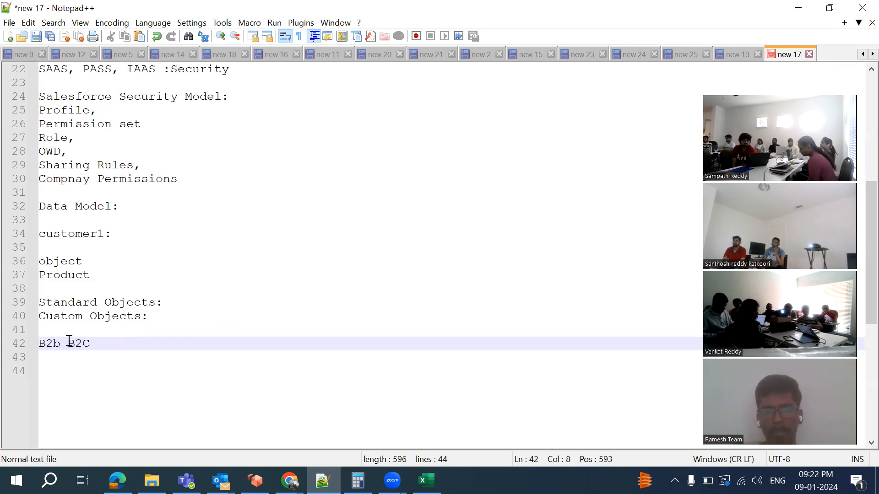
{"action": "key", "text": "BackSpace"}
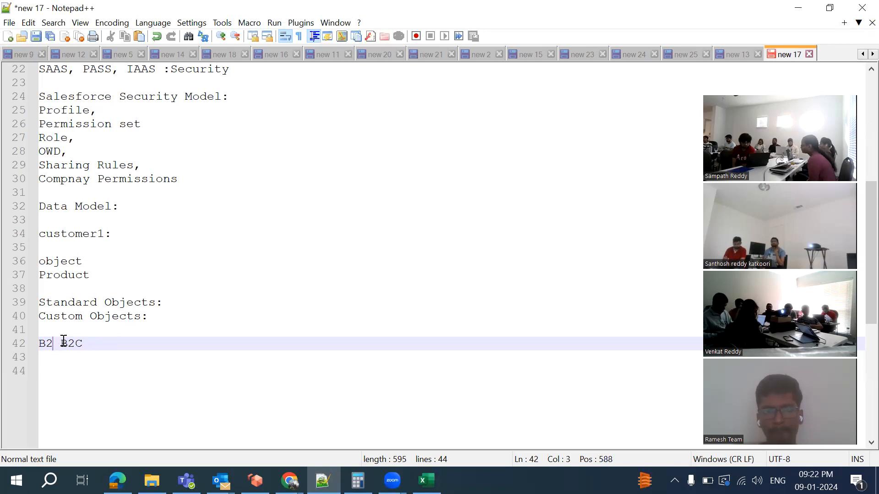
{"action": "type", "text": "B"}
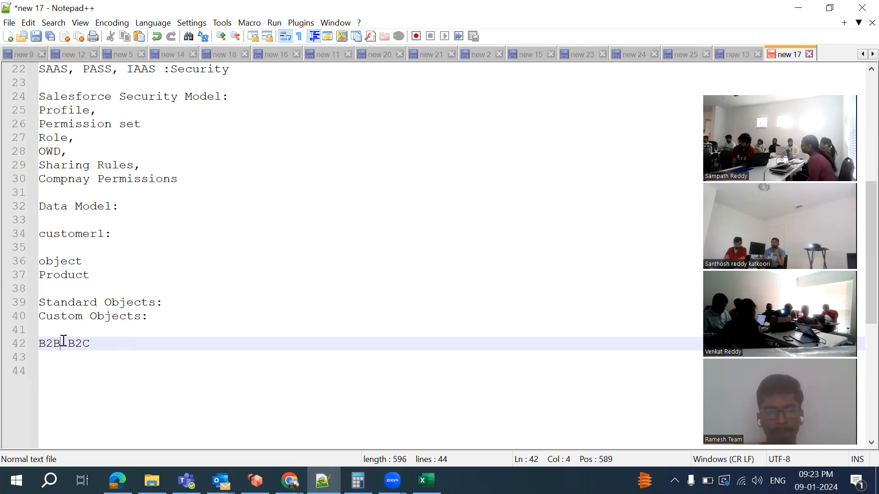
{"action": "key", "text": "Return"}
{"action": "key", "text": "Return"}
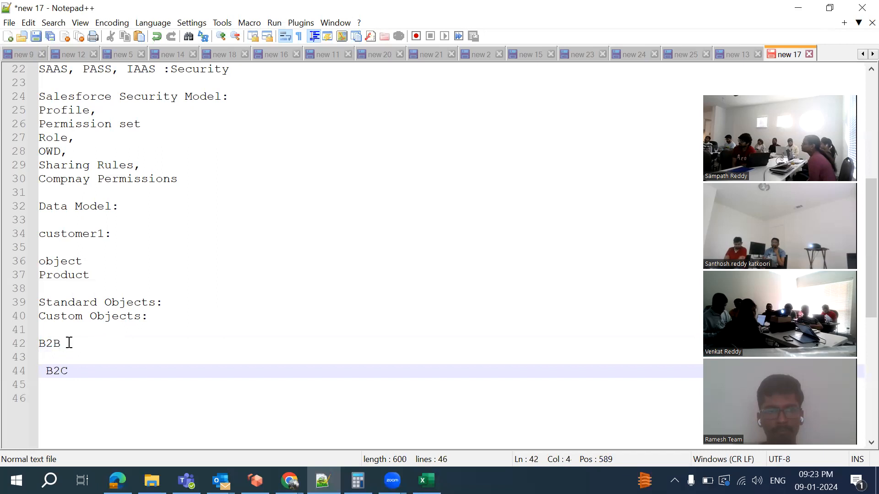
Under B2B, add the example line 'Samsung provide 100 AC to Restaurent'
{"action": "left_click", "coordinate": [69, 343]}
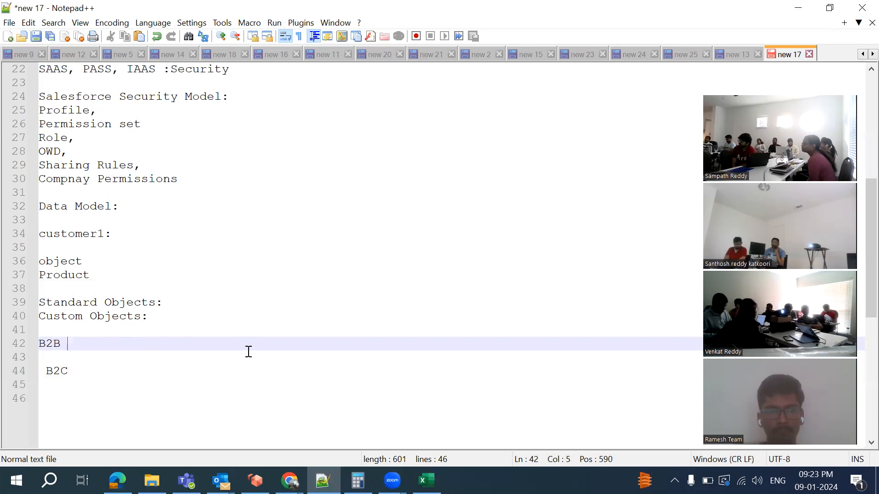
{"action": "left_click", "coordinate": [290, 480]}
{"action": "left_click", "coordinate": [304, 259]}
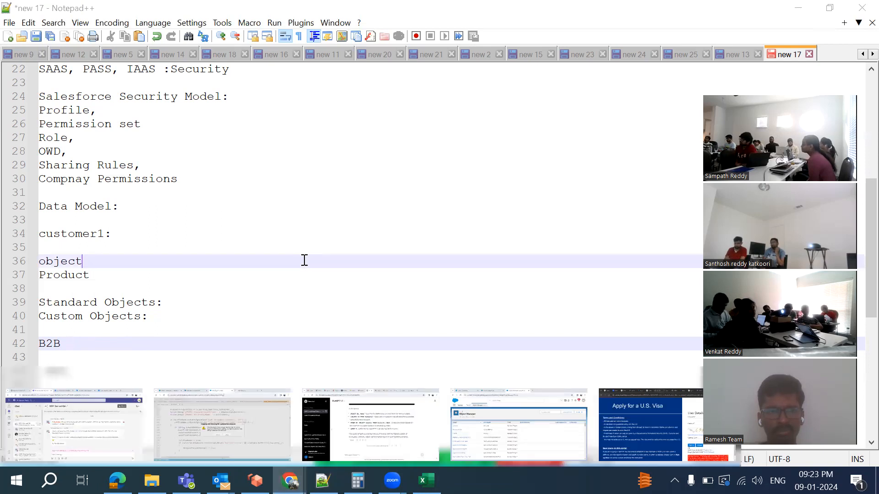
{"action": "left_click", "coordinate": [67, 345]}
{"action": "key", "text": "Return"}
{"action": "key", "text": "Return"}
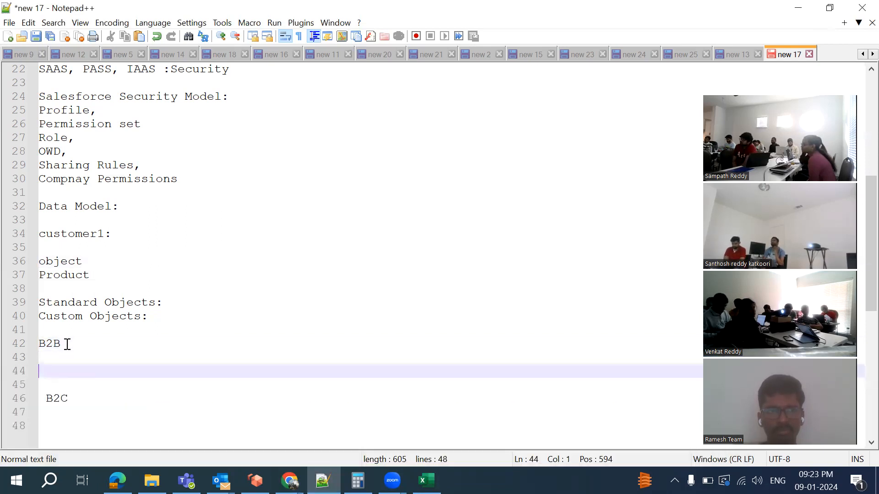
{"action": "type", "text": "Sams"}
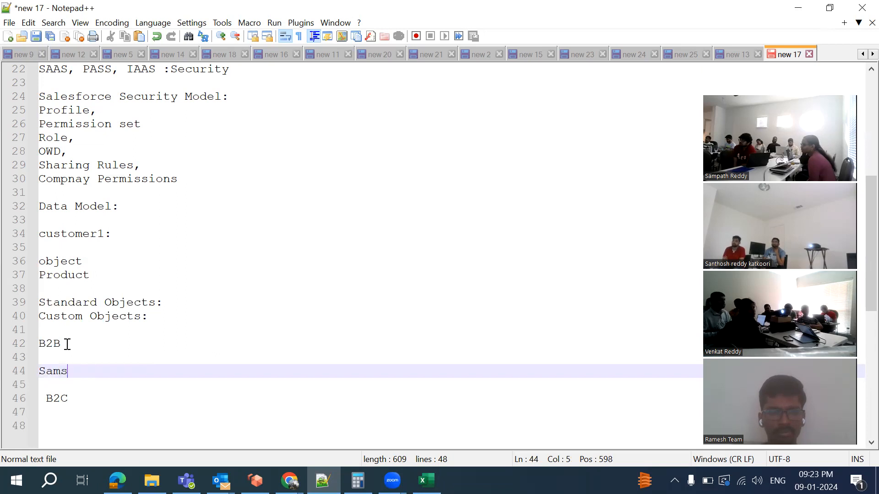
{"action": "type", "text": "ung "}
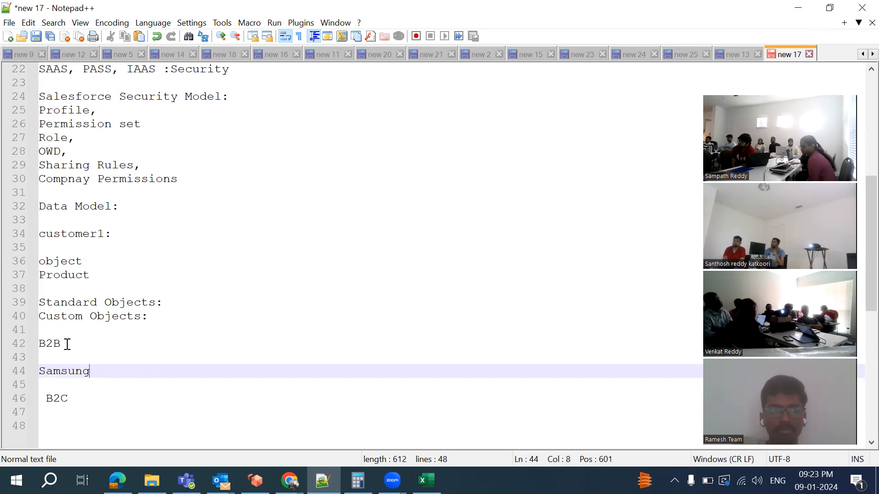
{"action": "type", "text": "priv"}
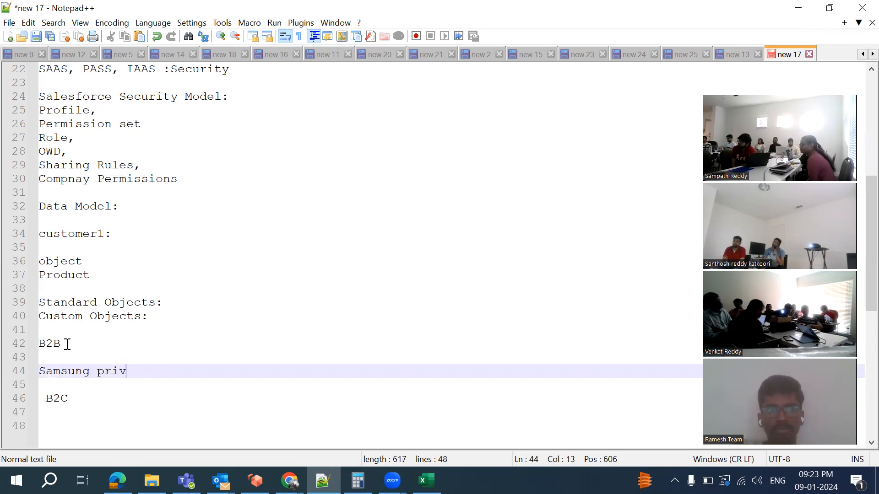
{"action": "key", "text": "BackSpace"}
{"action": "key", "text": "BackSpace"}
{"action": "type", "text": "ovi"}
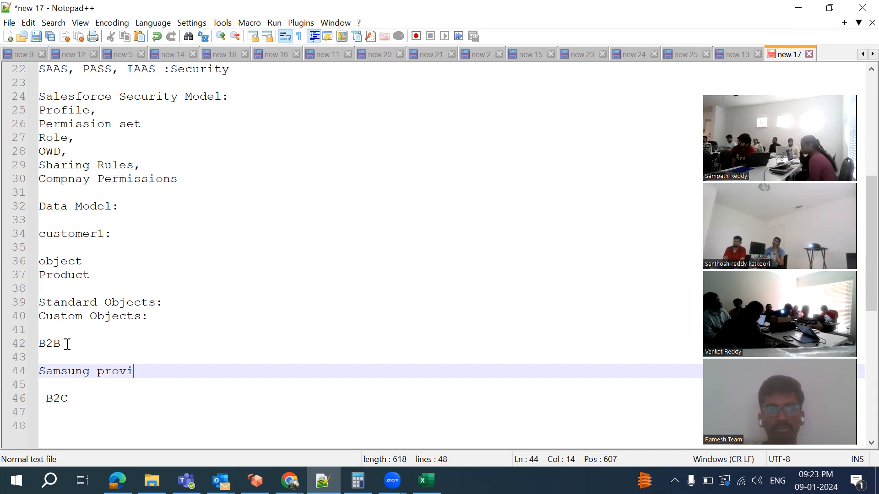
{"action": "type", "text": "de 1"}
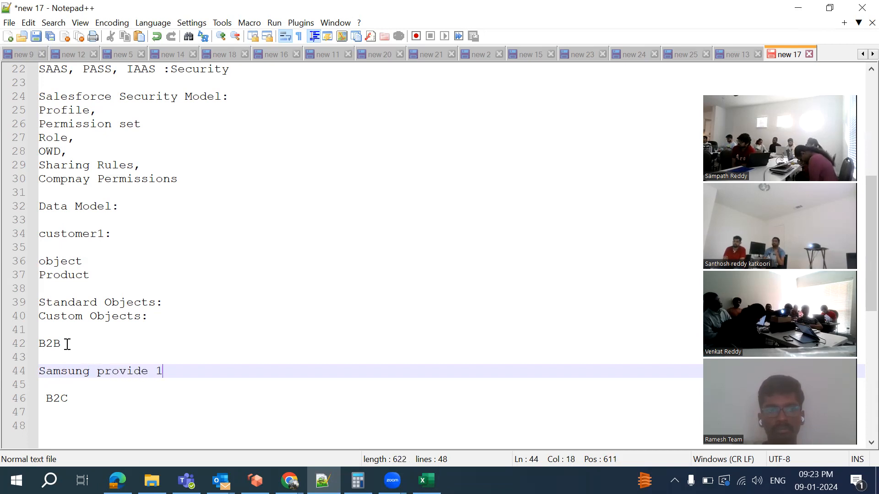
{"action": "type", "text": "00 AC to "}
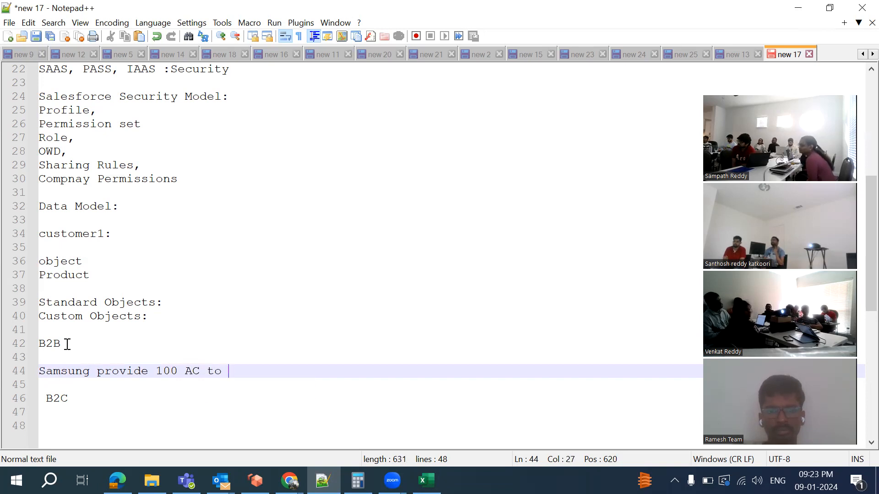
{"action": "type", "text": "Restaurent"}
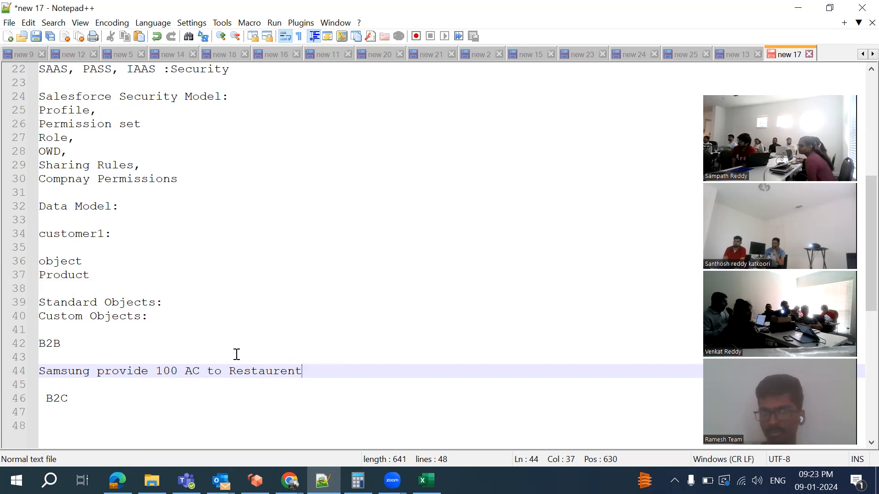
{"action": "double_click", "coordinate": [261, 374]}
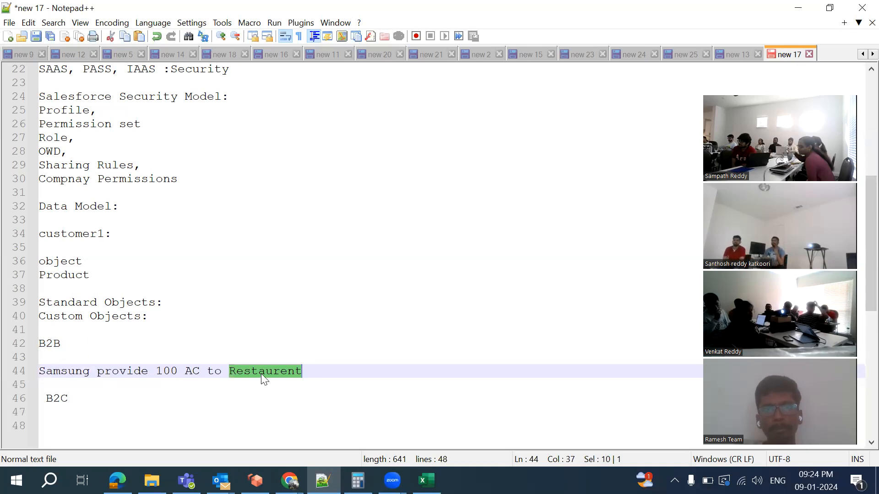
Add an 'Account' line below the Samsung example, then bring the Salesforce window forward
{"action": "left_click", "coordinate": [331, 375]}
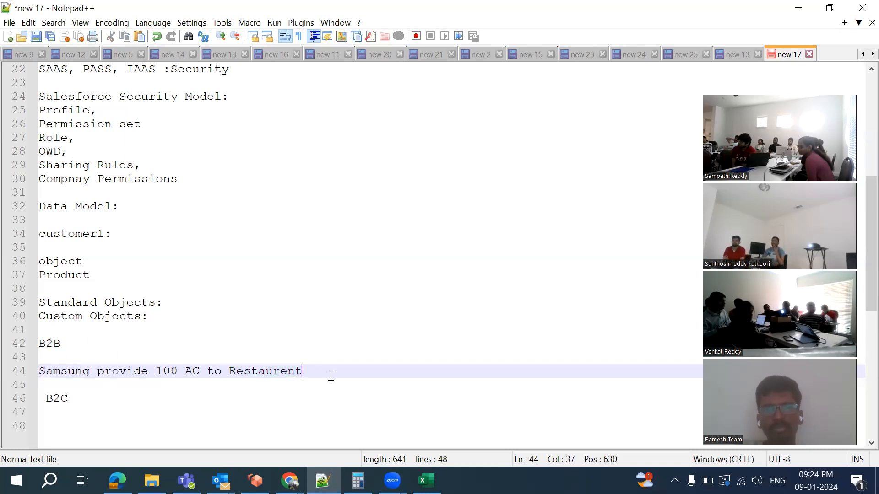
{"action": "key", "text": "Return"}
{"action": "key", "text": "Return"}
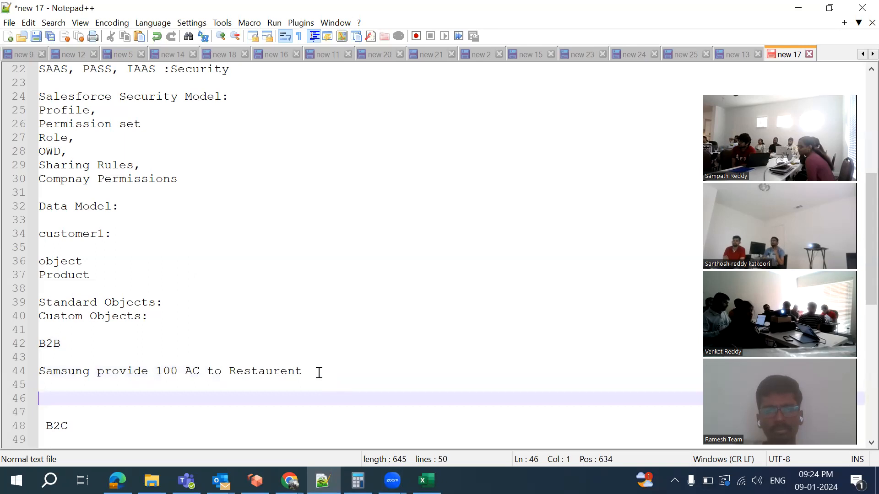
{"action": "scroll", "coordinate": [254, 381], "scroll_direction": "down", "scroll_amount": 1}
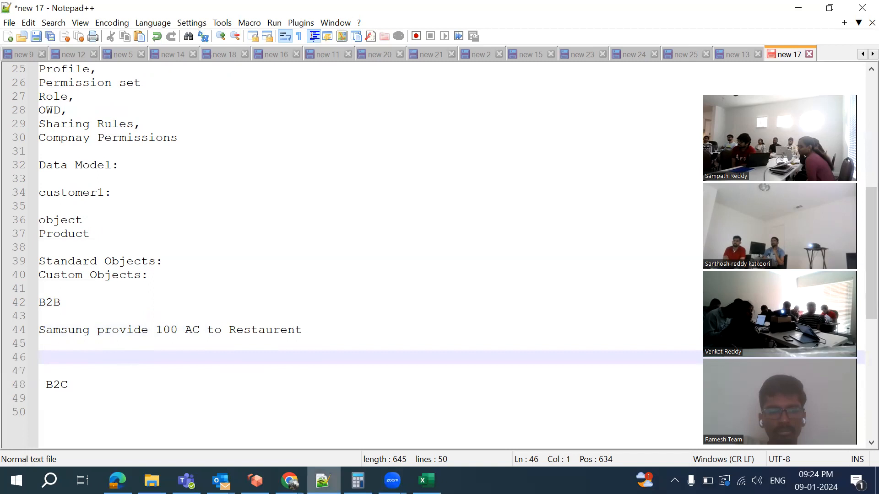
{"action": "type", "text": "Account"}
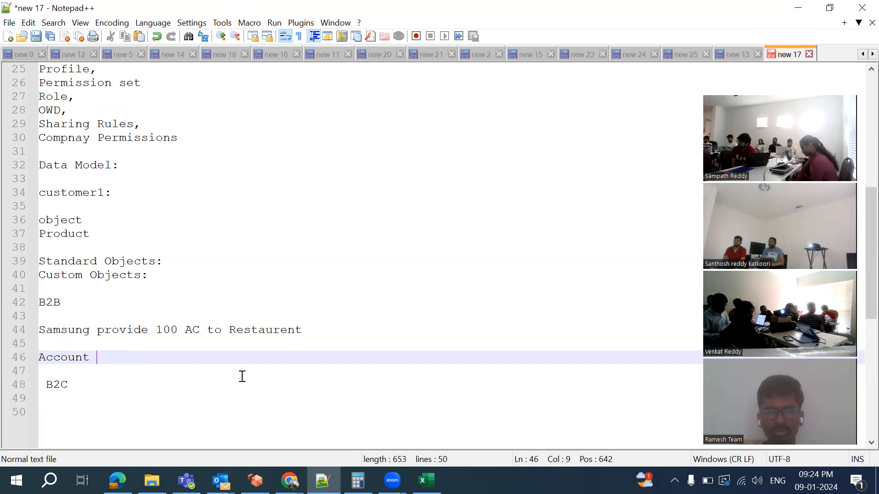
{"action": "left_click", "coordinate": [289, 481]}
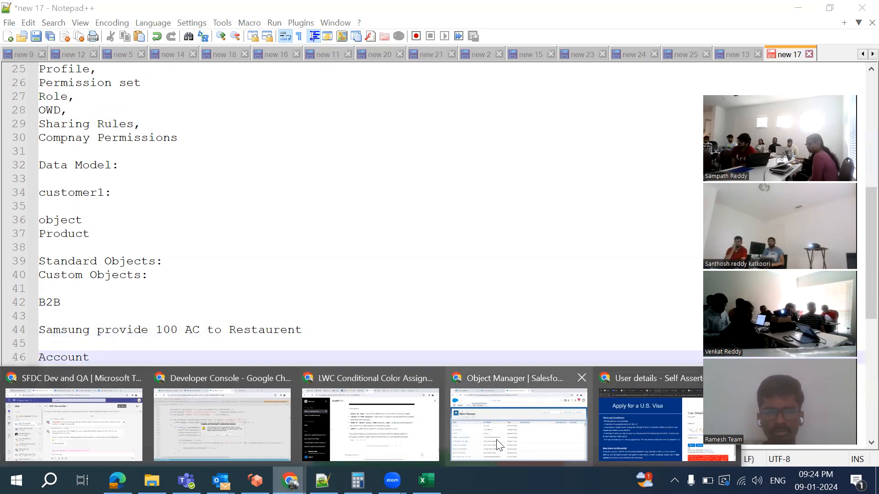
{"action": "left_click", "coordinate": [462, 423]}
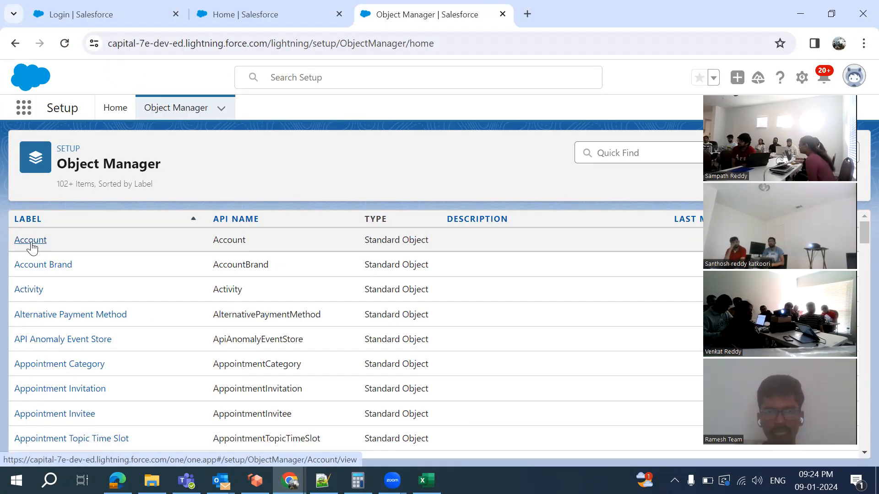
In Accounts, switch the list view from Recently Viewed to All Accounts and scroll the records
{"action": "left_click", "coordinate": [253, 18]}
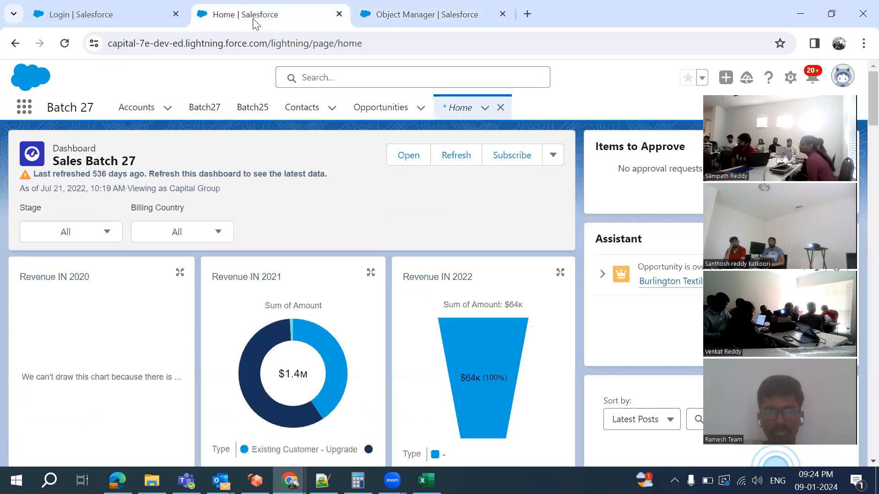
{"action": "left_click", "coordinate": [135, 110]}
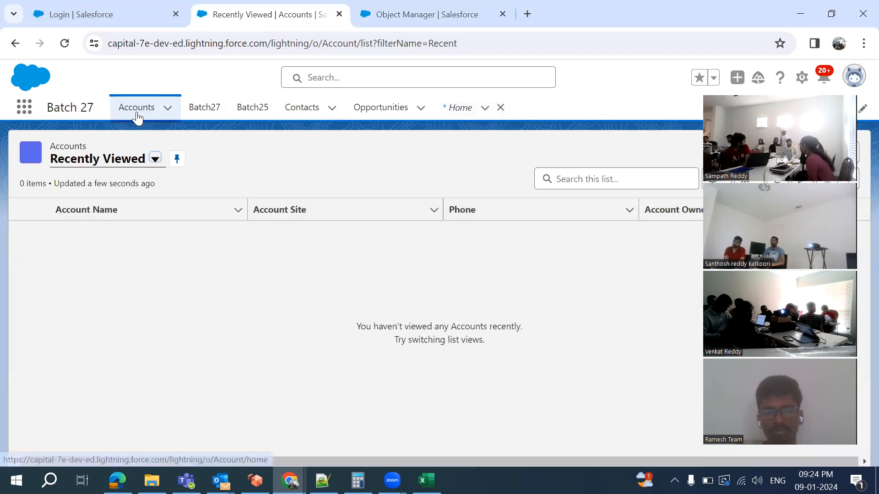
{"action": "left_click", "coordinate": [137, 115]}
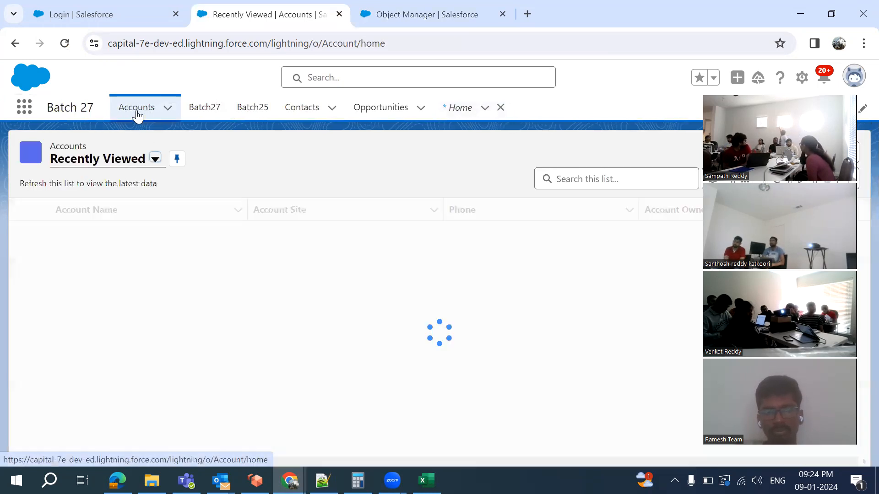
{"action": "left_click", "coordinate": [155, 159]}
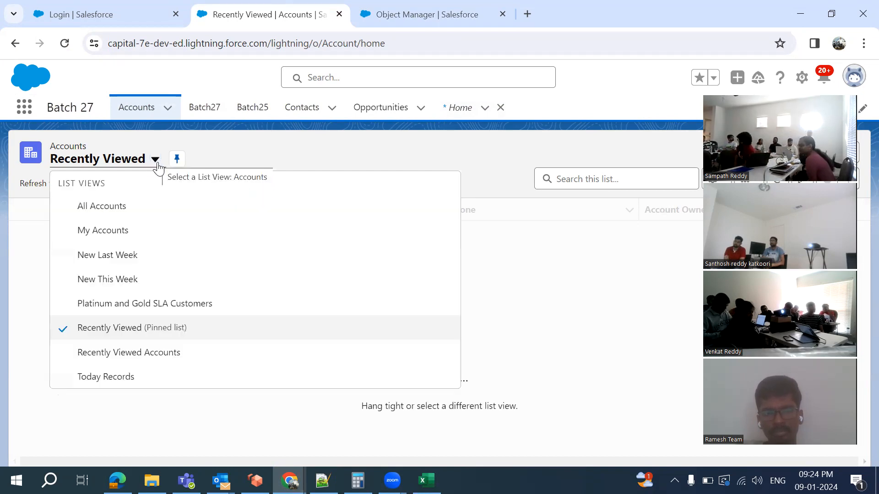
{"action": "left_click", "coordinate": [109, 206]}
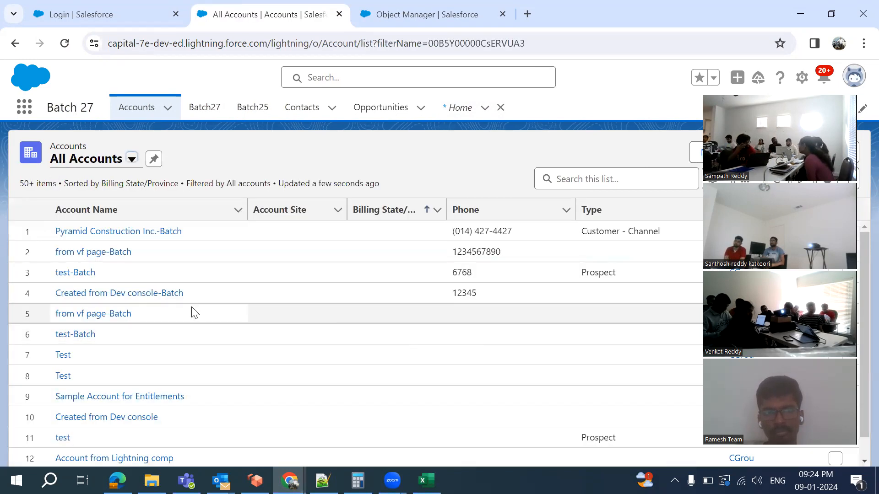
{"action": "scroll", "coordinate": [192, 313], "scroll_direction": "down", "scroll_amount": 2}
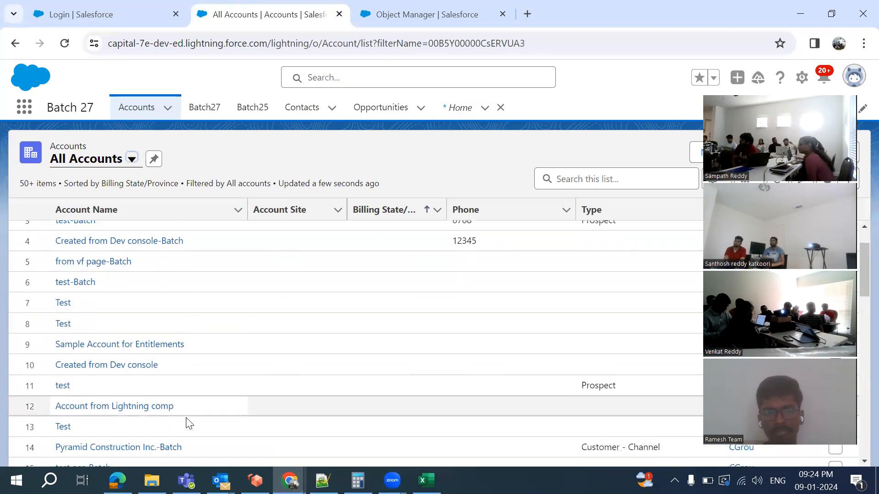
{"action": "scroll", "coordinate": [190, 423], "scroll_direction": "down", "scroll_amount": 15}
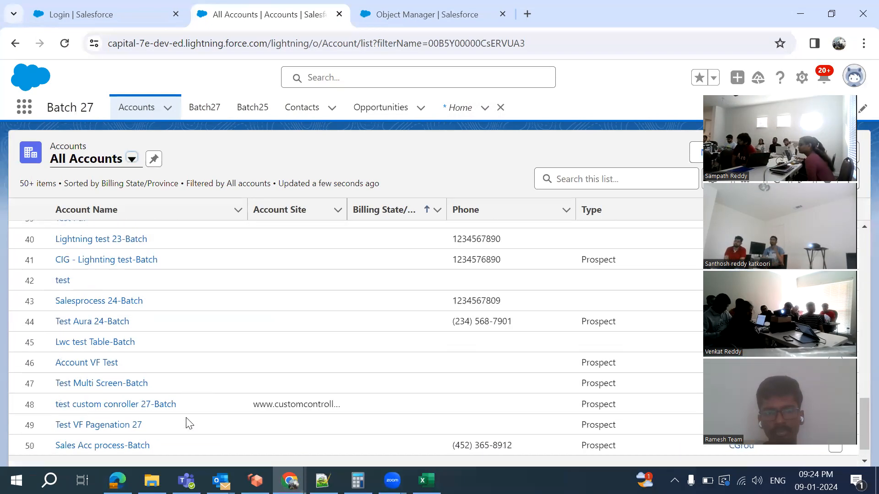
{"action": "scroll", "coordinate": [190, 424], "scroll_direction": "down", "scroll_amount": 1}
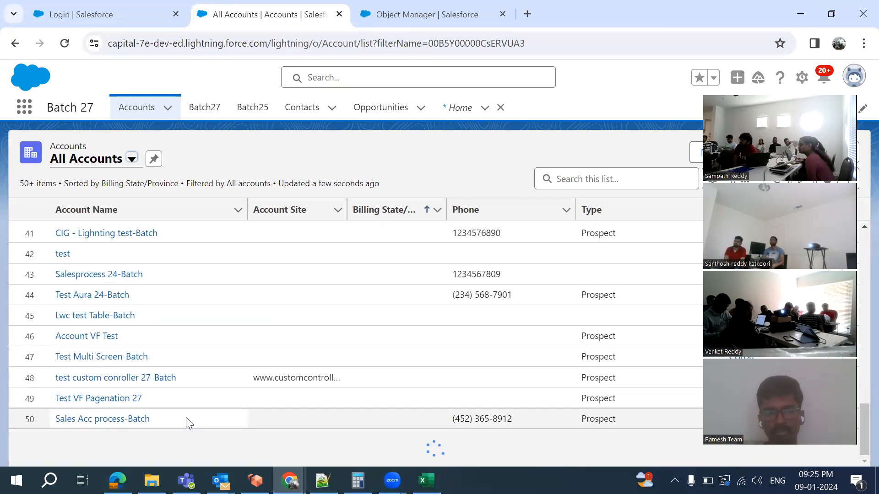
{"action": "scroll", "coordinate": [190, 423], "scroll_direction": "up", "scroll_amount": 5}
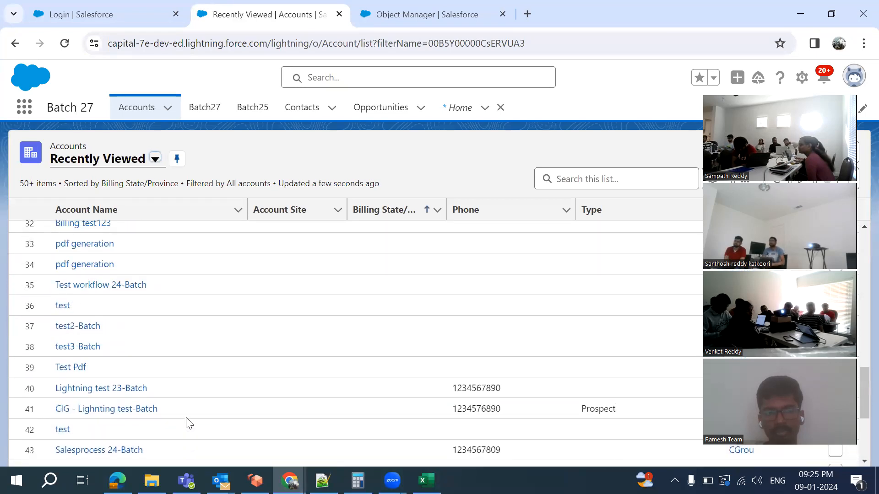
{"action": "scroll", "coordinate": [190, 423], "scroll_direction": "up", "scroll_amount": 4}
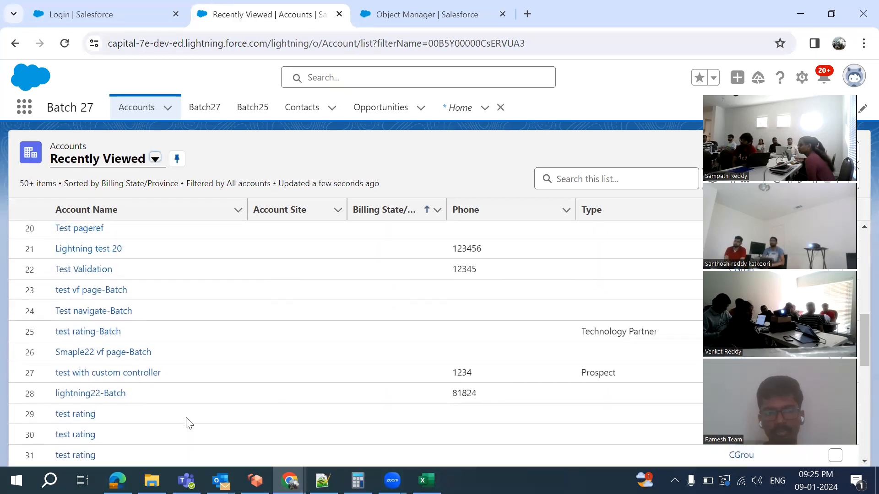
{"action": "scroll", "coordinate": [190, 424], "scroll_direction": "up", "scroll_amount": 3}
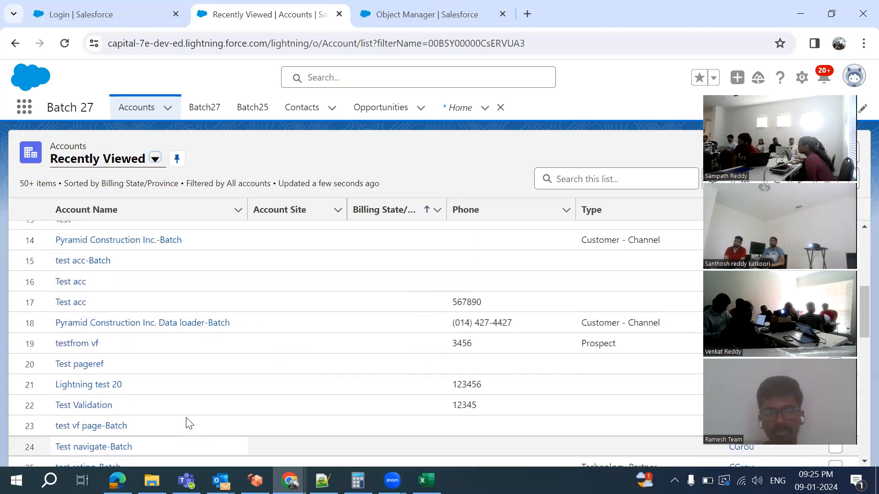
{"action": "scroll", "coordinate": [134, 339], "scroll_direction": "up", "scroll_amount": 1}
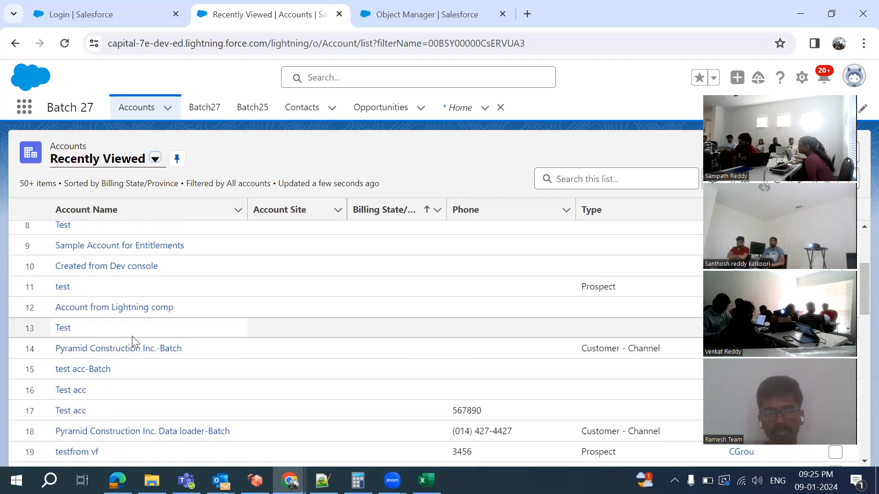
Open Pyramid Construction Inc.-Batch and view its Details: Customer - Channel, Communications industry
{"action": "left_click", "coordinate": [107, 352]}
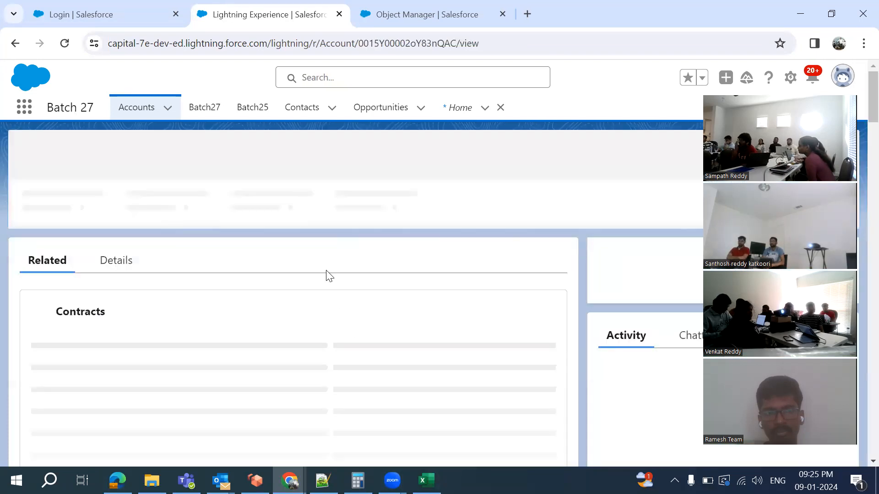
{"action": "left_click", "coordinate": [111, 266]}
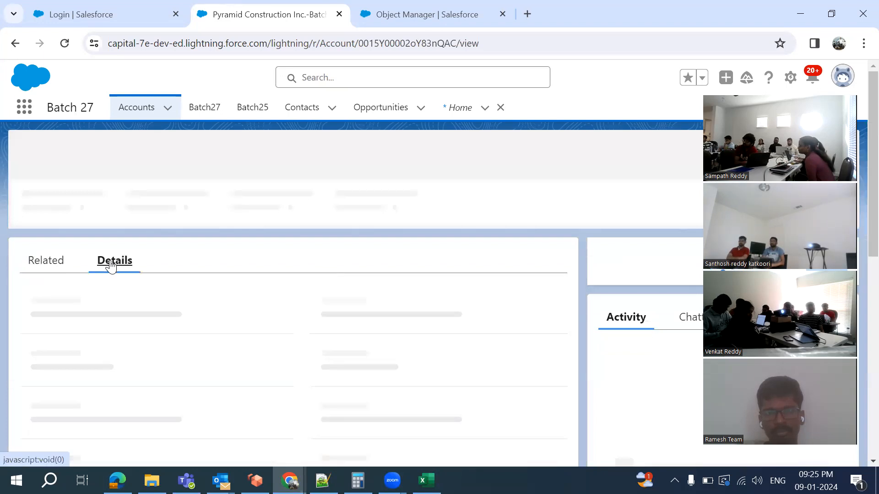
{"action": "scroll", "coordinate": [288, 266], "scroll_direction": "down", "scroll_amount": 1}
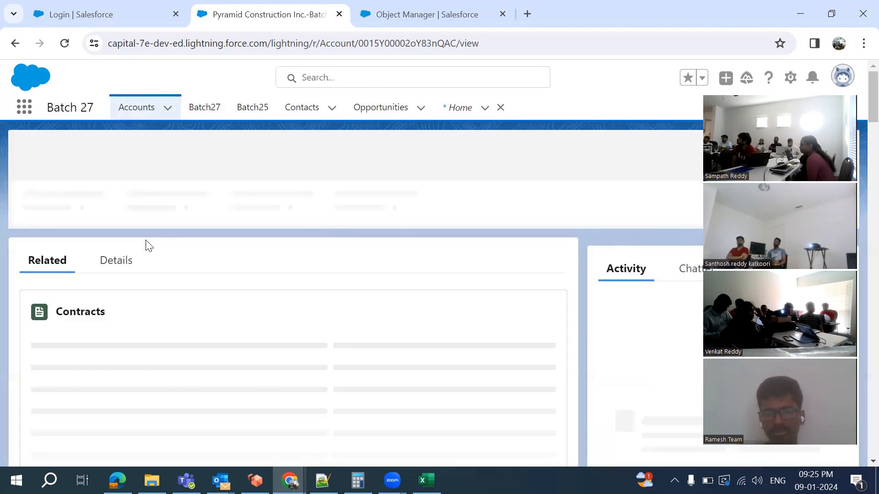
{"action": "left_click", "coordinate": [115, 260]}
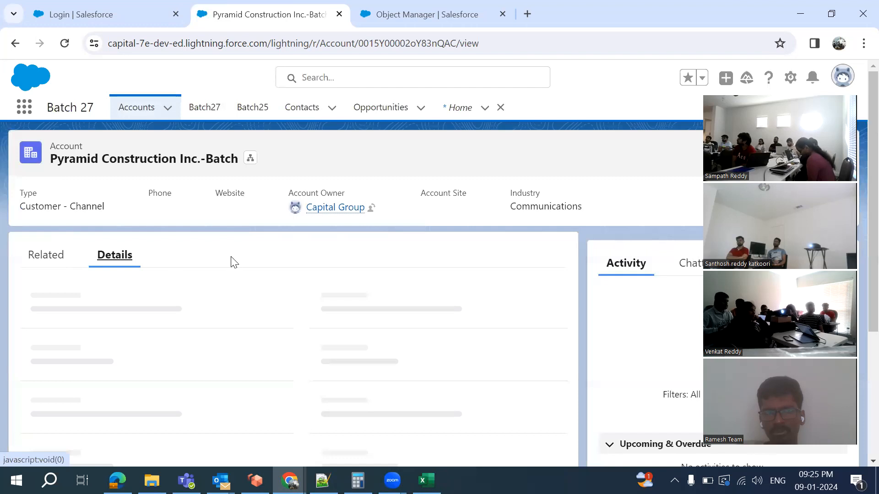
{"action": "scroll", "coordinate": [276, 256], "scroll_direction": "down", "scroll_amount": 1}
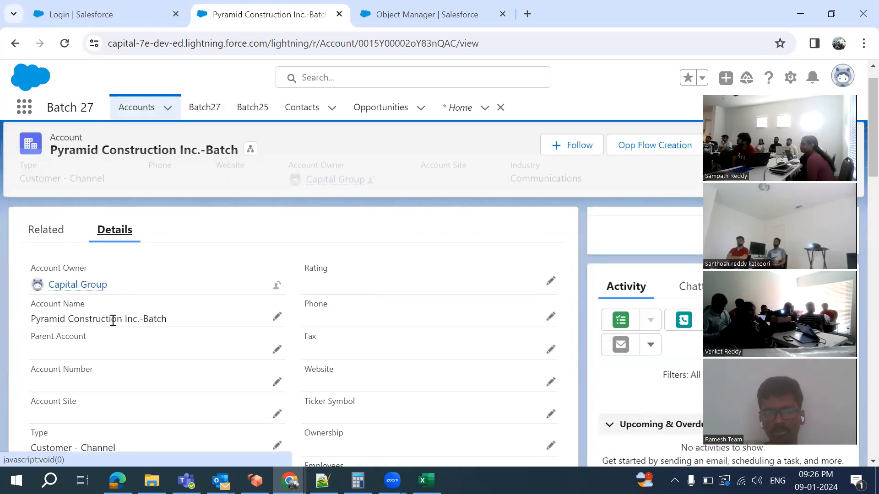
{"action": "scroll", "coordinate": [118, 322], "scroll_direction": "down", "scroll_amount": 1}
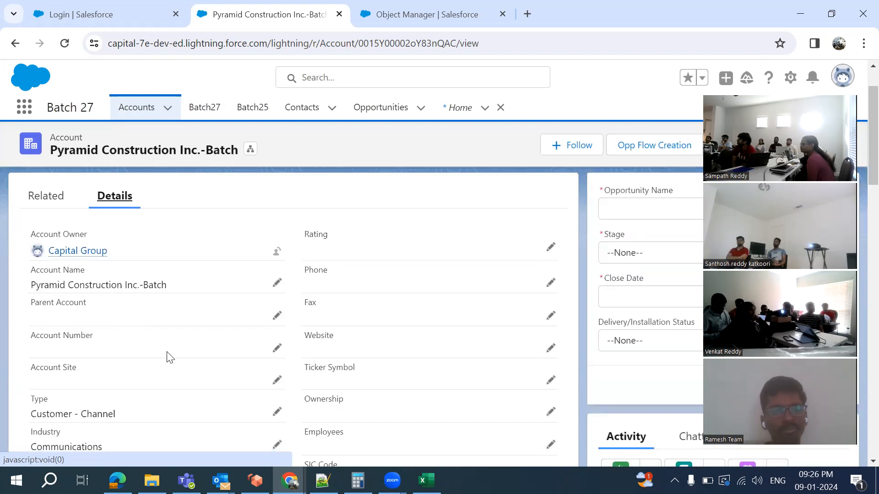
{"action": "scroll", "coordinate": [170, 357], "scroll_direction": "down", "scroll_amount": 1}
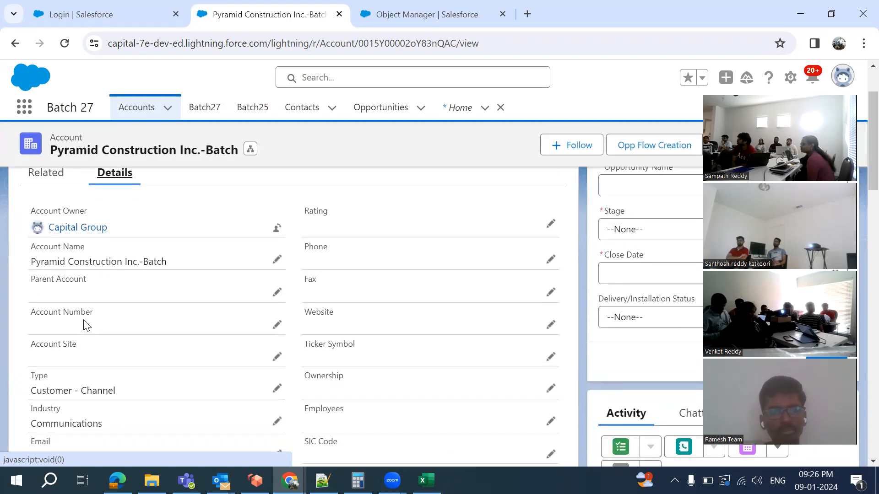
{"action": "scroll", "coordinate": [106, 376], "scroll_direction": "down", "scroll_amount": 2}
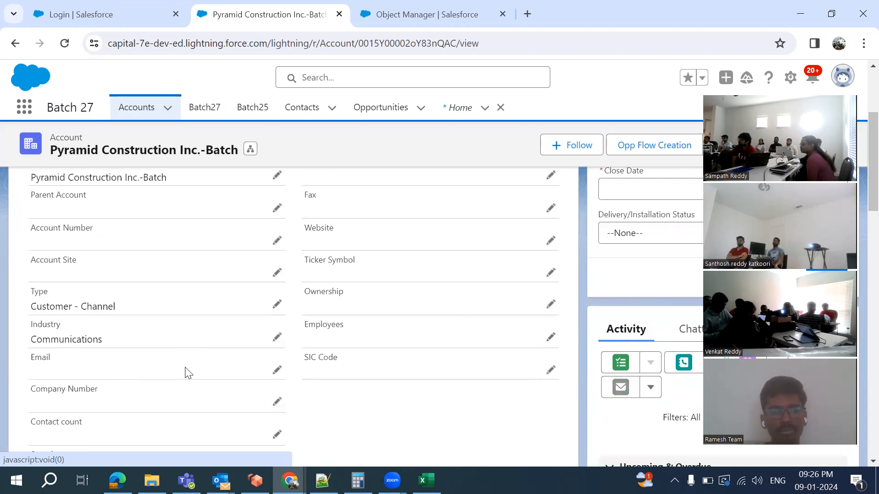
{"action": "scroll", "coordinate": [186, 364], "scroll_direction": "down", "scroll_amount": 2}
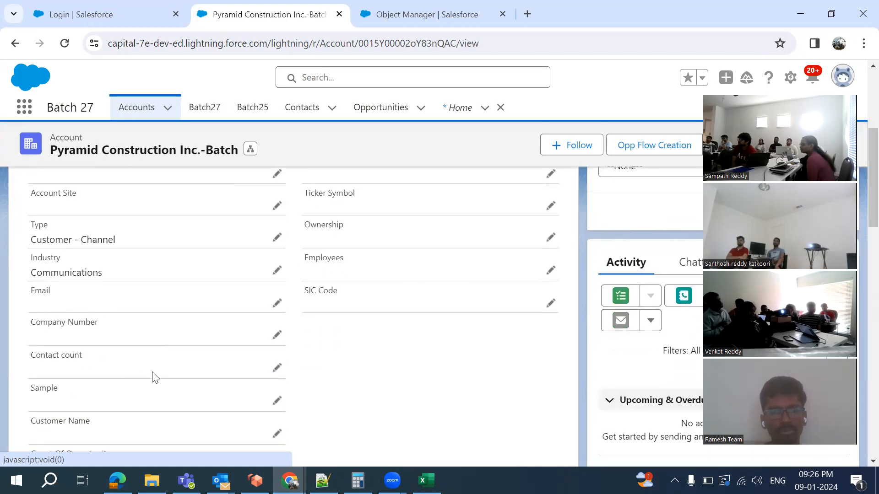
{"action": "scroll", "coordinate": [152, 378], "scroll_direction": "down", "scroll_amount": 1}
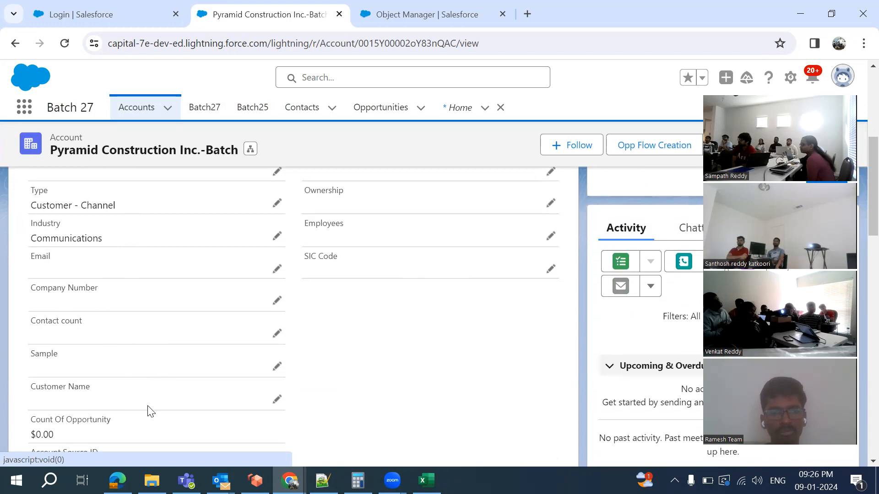
{"action": "scroll", "coordinate": [148, 411], "scroll_direction": "down", "scroll_amount": 4}
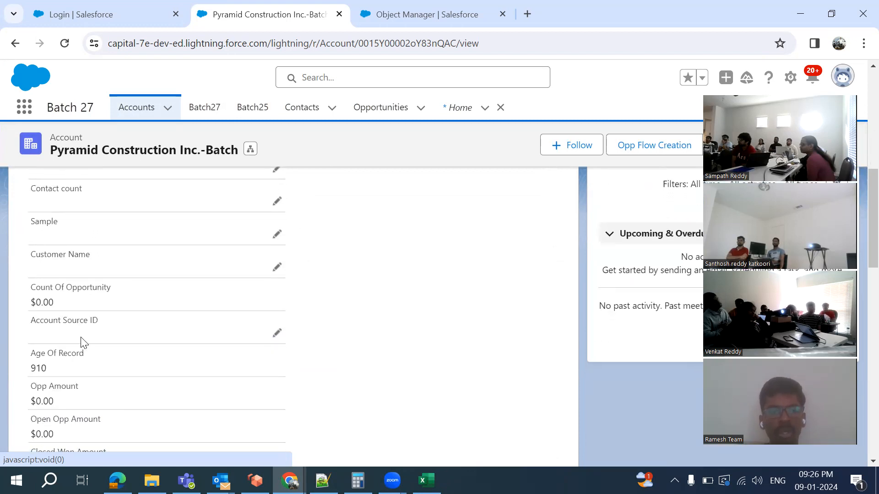
{"action": "scroll", "coordinate": [158, 321], "scroll_direction": "down", "scroll_amount": 7}
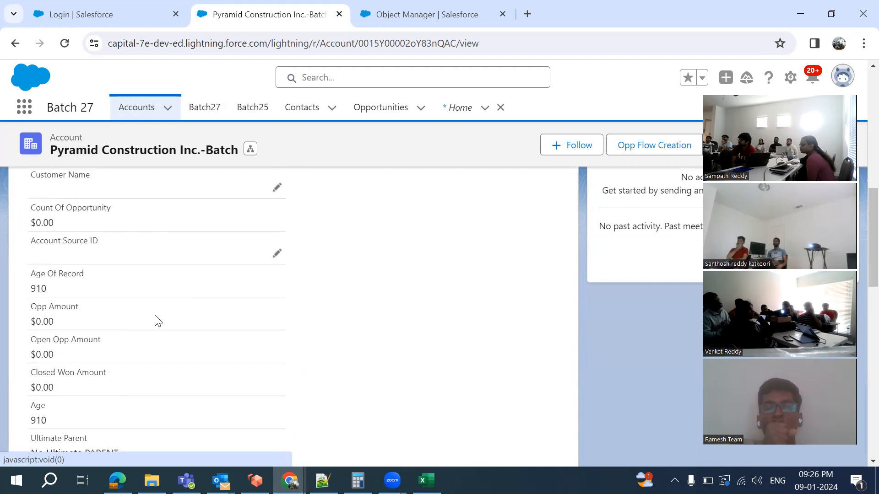
{"action": "scroll", "coordinate": [156, 320], "scroll_direction": "down", "scroll_amount": 3}
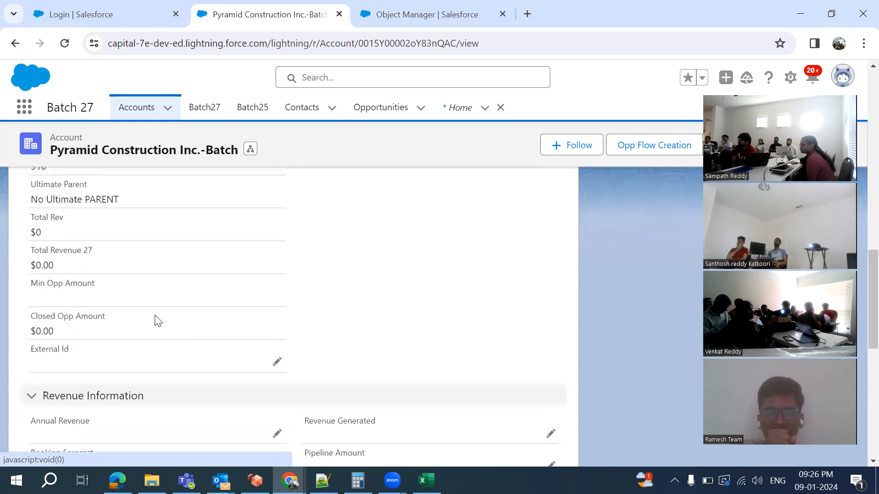
{"action": "scroll", "coordinate": [130, 186], "scroll_direction": "up", "scroll_amount": 6}
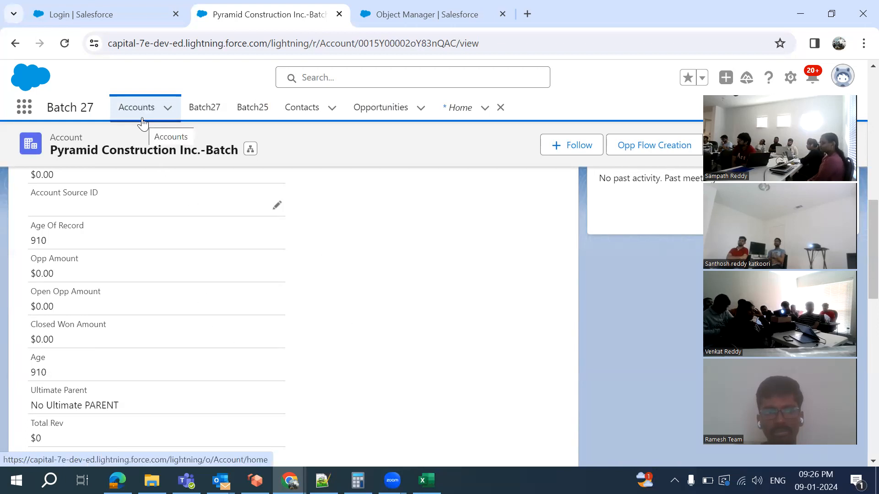
{"action": "scroll", "coordinate": [297, 318], "scroll_direction": "up", "scroll_amount": 6}
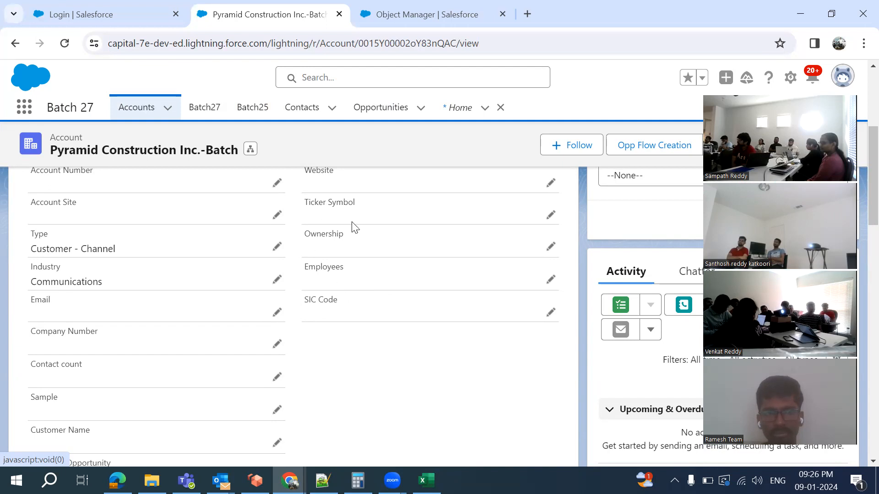
{"action": "scroll", "coordinate": [353, 227], "scroll_direction": "up", "scroll_amount": 1}
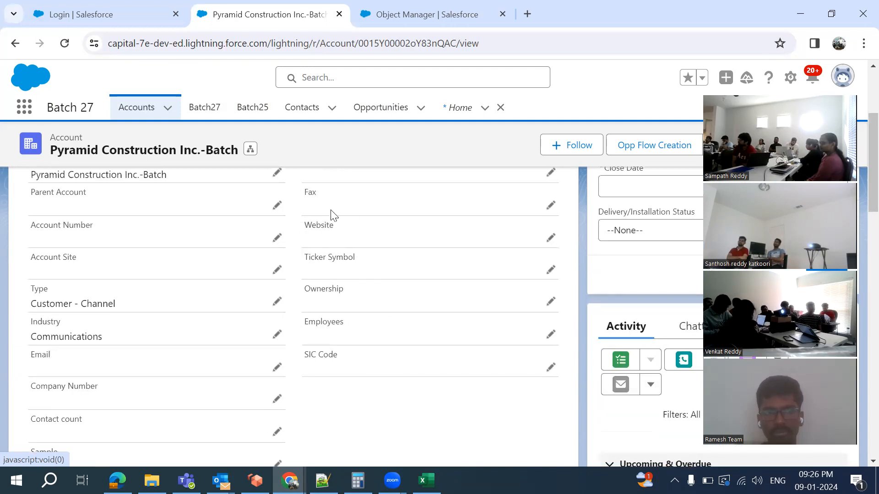
{"action": "scroll", "coordinate": [315, 207], "scroll_direction": "up", "scroll_amount": 1}
{"action": "scroll", "coordinate": [372, 233], "scroll_direction": "up", "scroll_amount": 1}
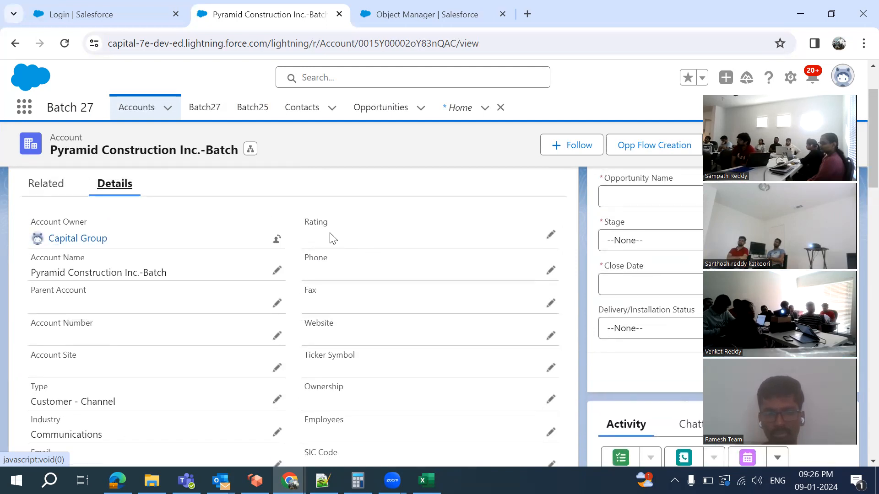
{"action": "scroll", "coordinate": [306, 369], "scroll_direction": "down", "scroll_amount": 5}
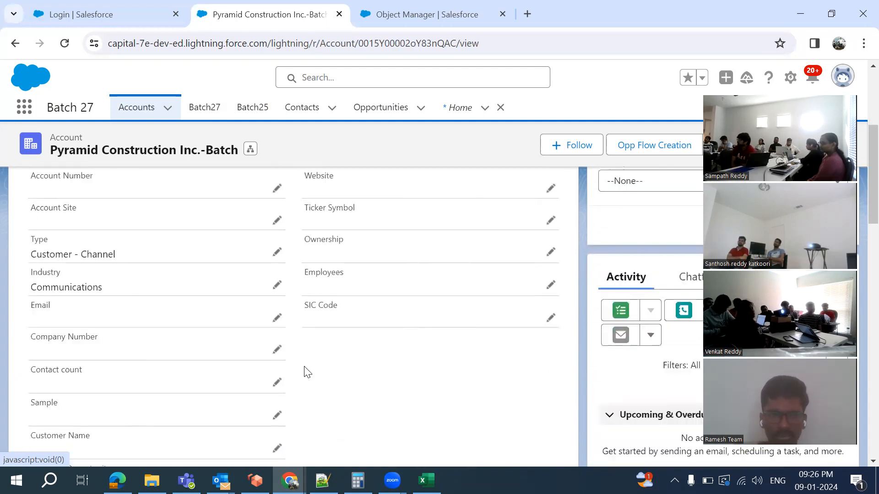
{"action": "scroll", "coordinate": [306, 372], "scroll_direction": "down", "scroll_amount": 4}
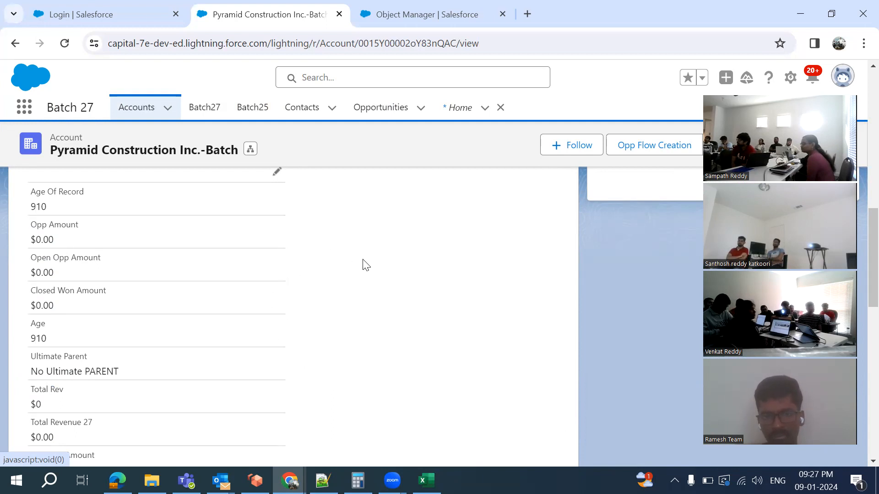
{"action": "scroll", "coordinate": [364, 263], "scroll_direction": "up", "scroll_amount": 5}
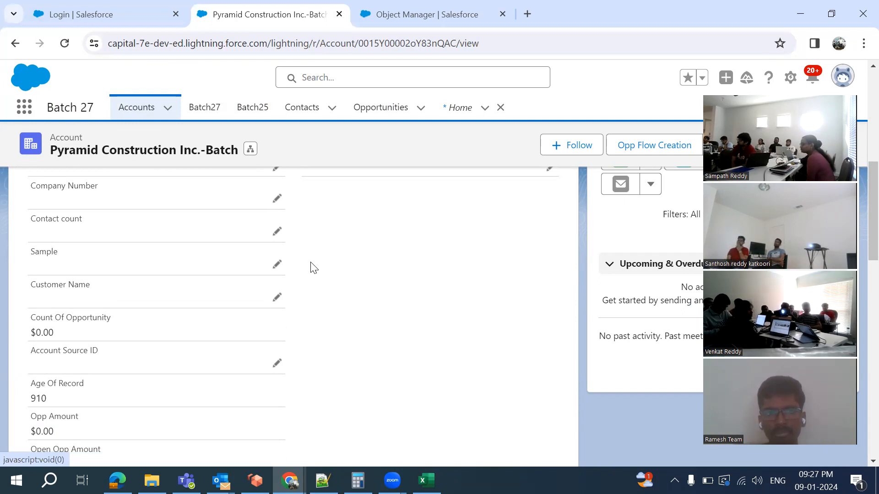
{"action": "scroll", "coordinate": [373, 250], "scroll_direction": "up", "scroll_amount": 2}
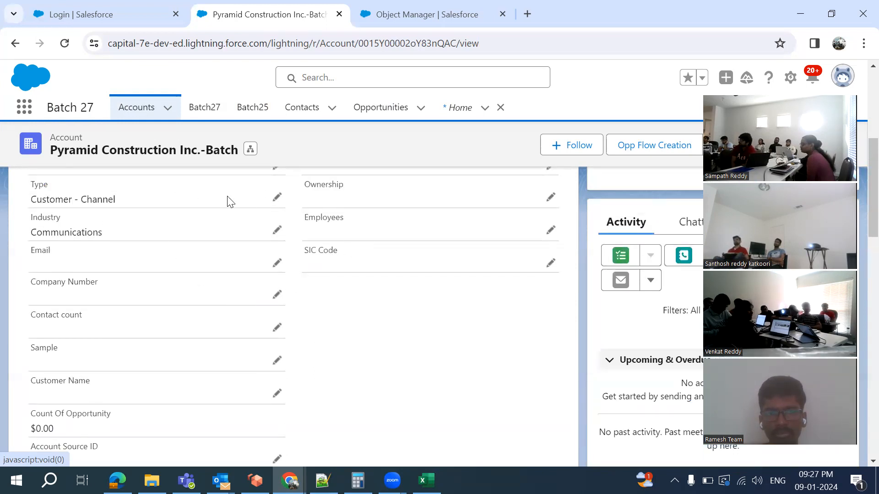
{"action": "scroll", "coordinate": [210, 196], "scroll_direction": "up", "scroll_amount": 3}
{"action": "scroll", "coordinate": [209, 196], "scroll_direction": "up", "scroll_amount": 3}
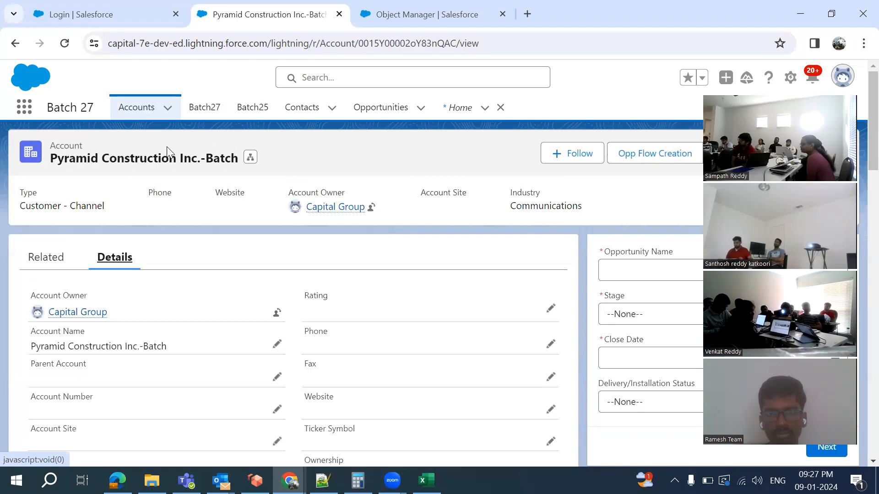
Return to Accounts and choose the All Accounts list view
{"action": "left_click", "coordinate": [140, 109]}
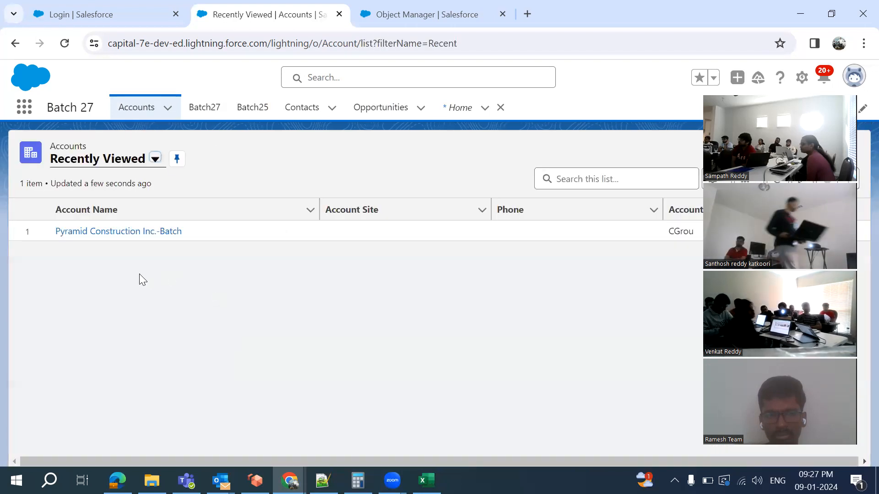
{"action": "left_click", "coordinate": [156, 159]}
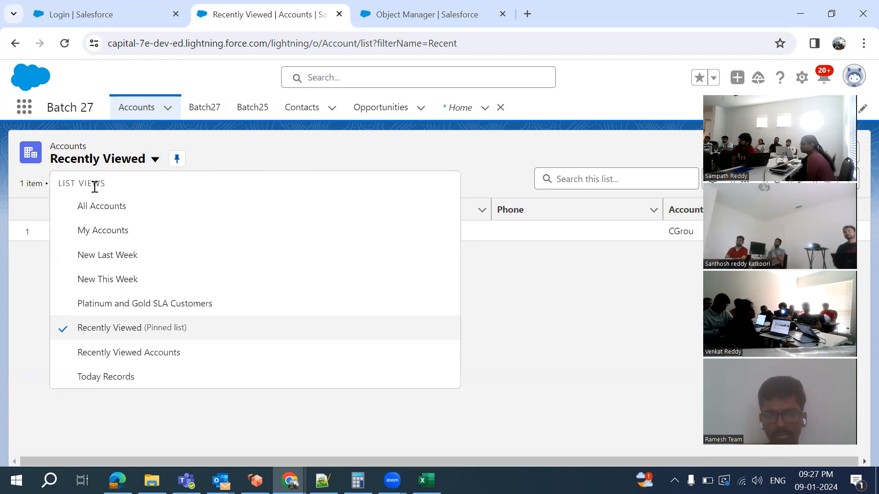
{"action": "left_click", "coordinate": [105, 217]}
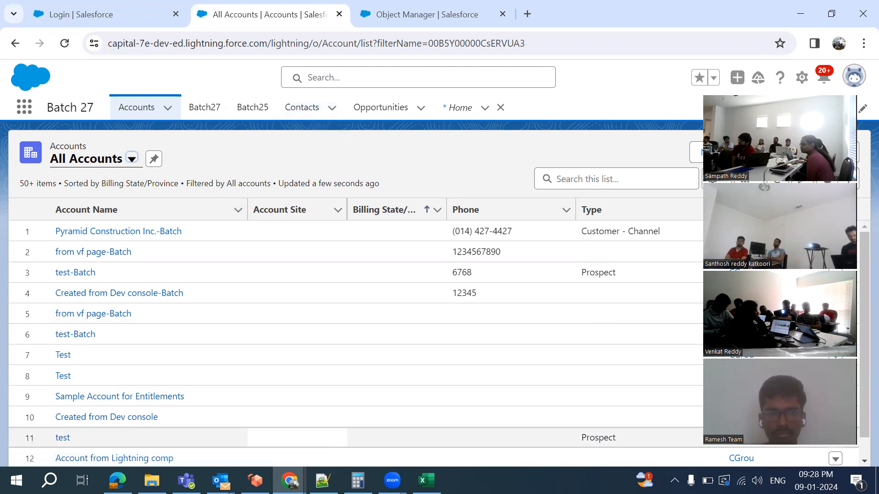
{"action": "key", "text": "alt+Tab"}
Append '(Point of contact, secondary point of contact)' to the Samsung example on line 44
{"action": "left_click", "coordinate": [267, 332]}
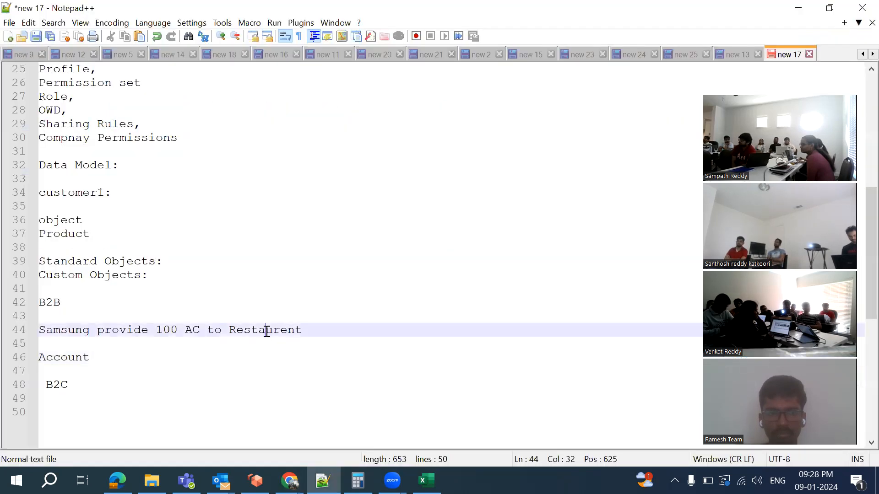
{"action": "left_click", "coordinate": [309, 332]}
{"action": "type", "text": "("}
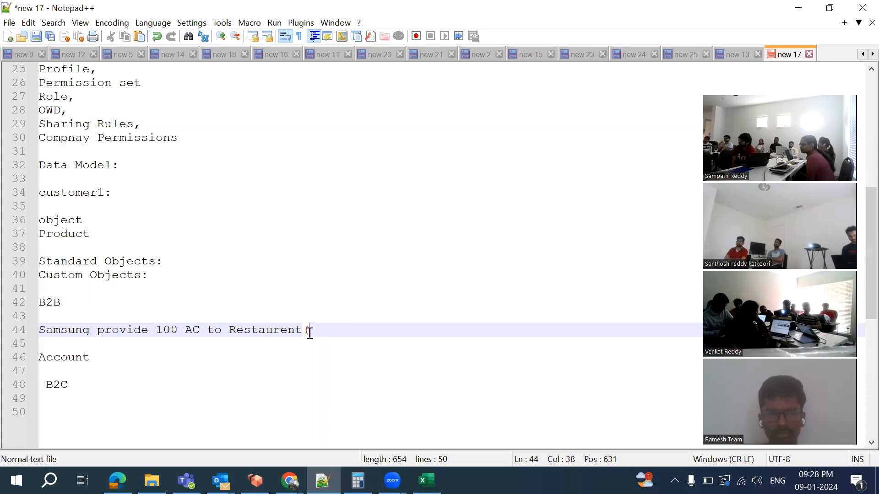
{"action": "type", "text": "Po"}
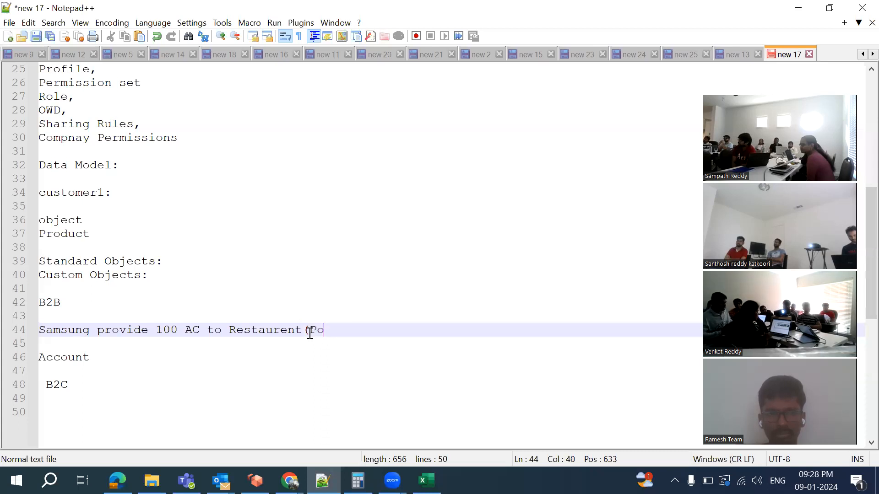
{"action": "type", "text": "int of "}
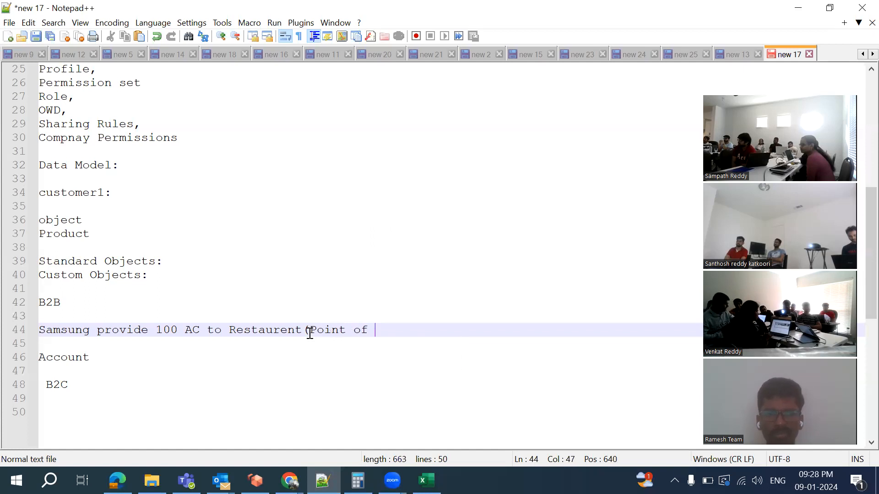
{"action": "type", "text": "contact, seconda"}
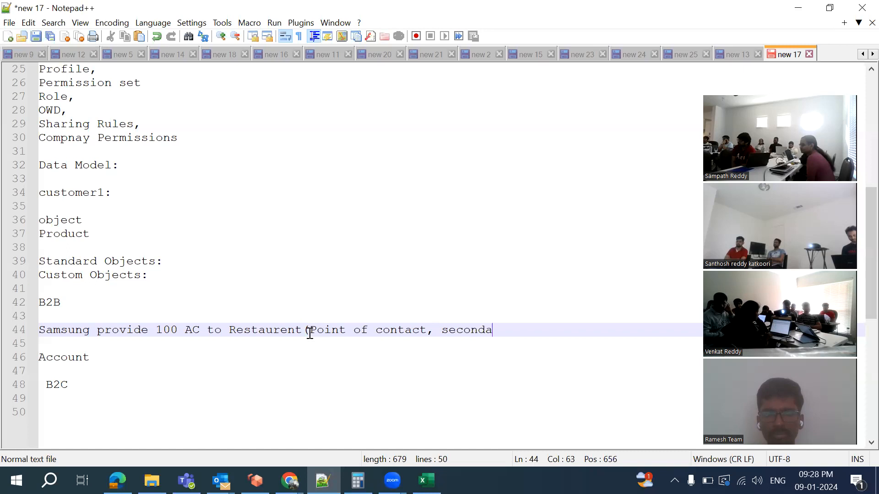
{"action": "type", "text": "ry point of"}
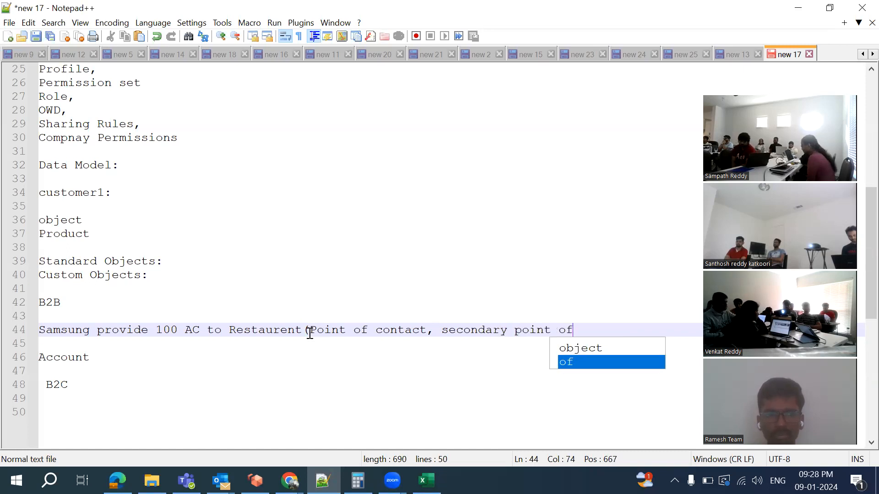
{"action": "type", "text": " contact"}
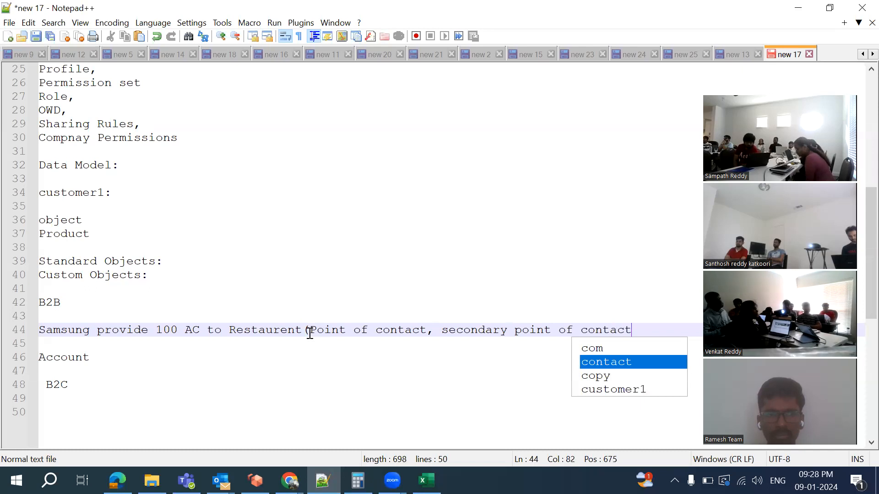
{"action": "type", "text": ")"}
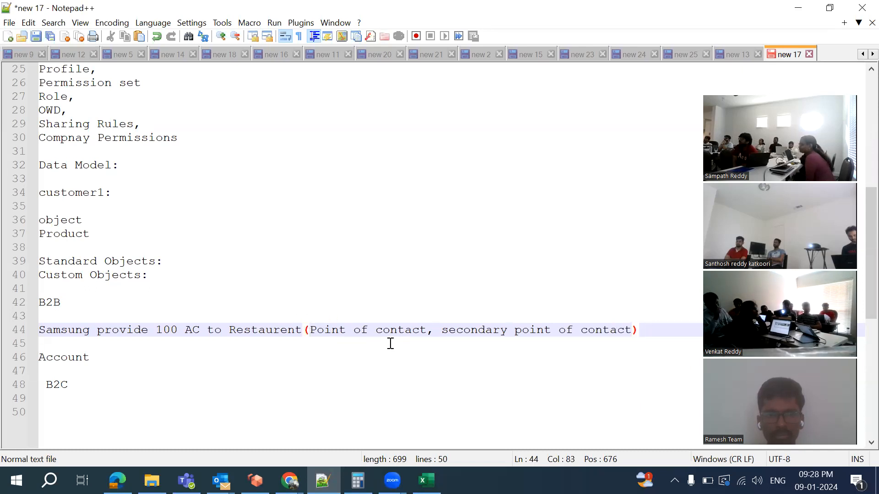
Compare the notes with Salesforce's All Accounts list, selecting 'Restaurent' on line 44
{"action": "left_click", "coordinate": [289, 482]}
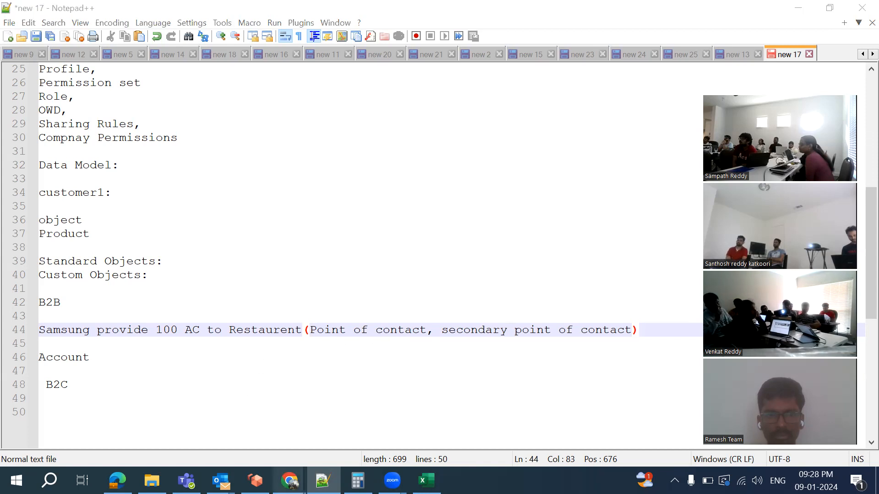
{"action": "left_click", "coordinate": [513, 436]}
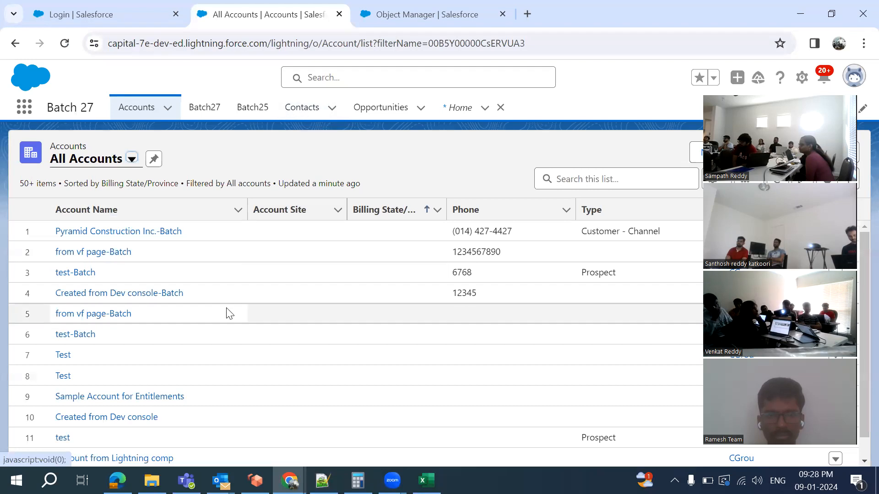
{"action": "left_click", "coordinate": [323, 480]}
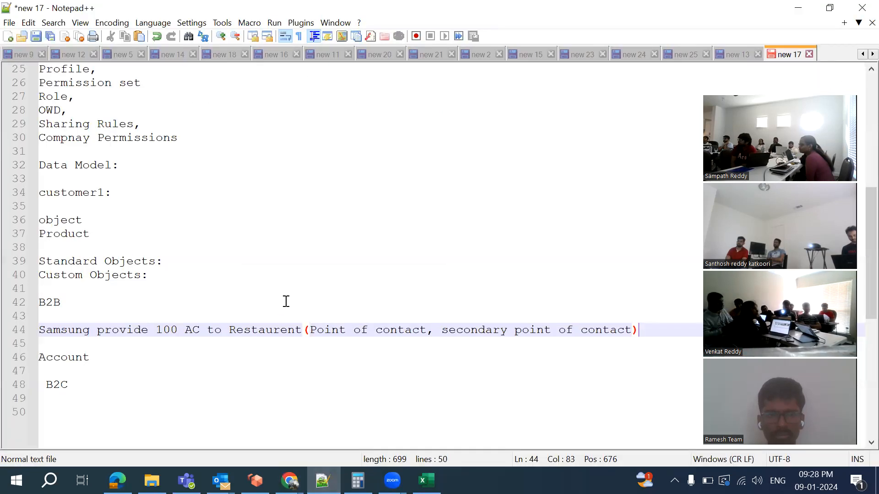
{"action": "double_click", "coordinate": [255, 330]}
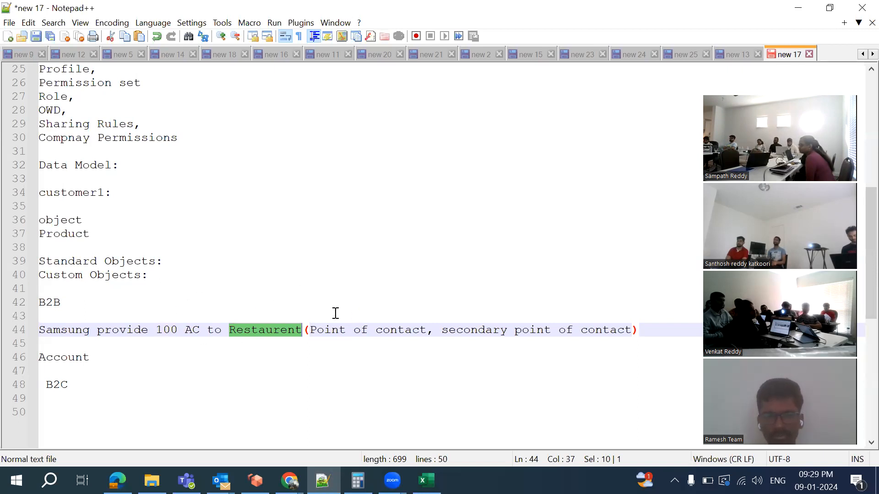
{"action": "key", "text": "alt+Tab"}
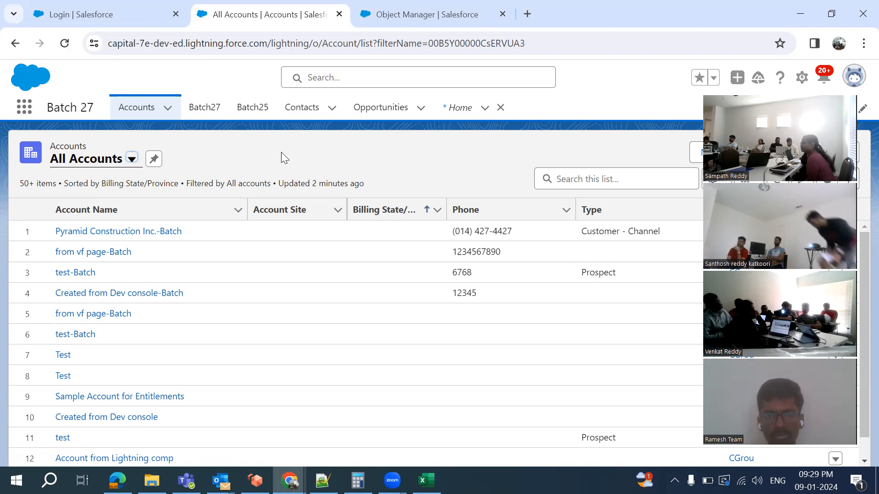
Browse the All Contacts list view, then return to Accounts
{"action": "left_click", "coordinate": [301, 114]}
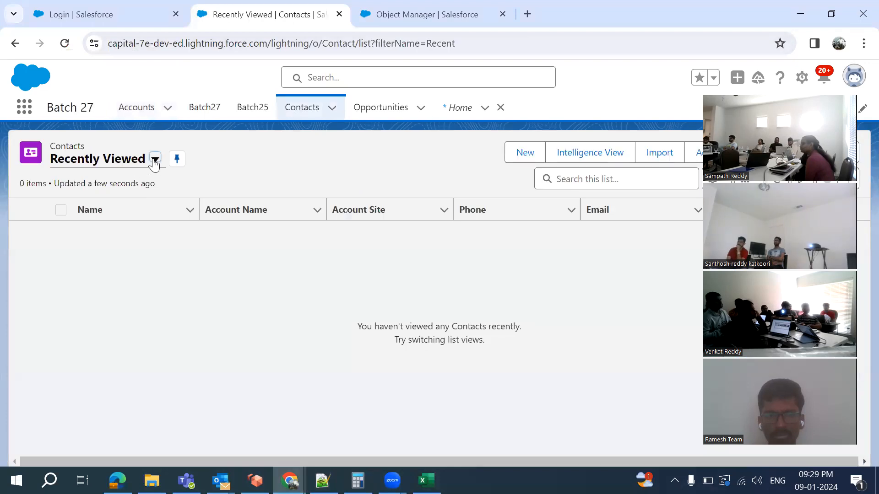
{"action": "left_click", "coordinate": [155, 161]}
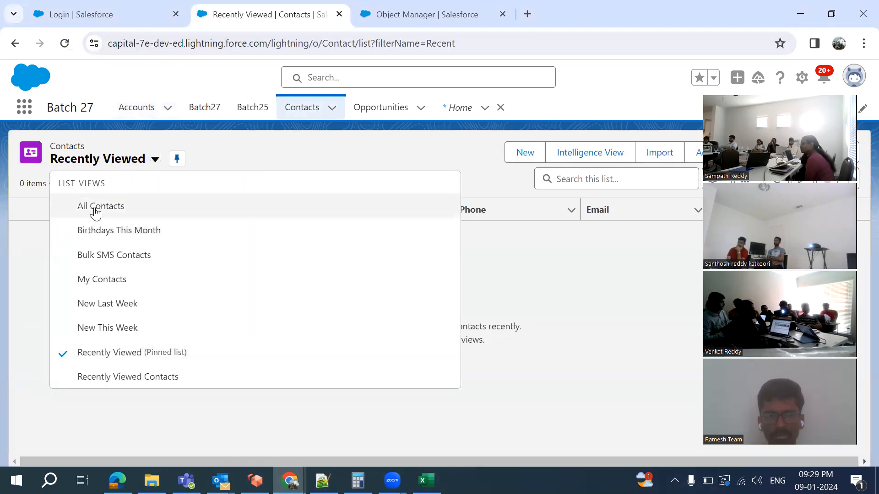
{"action": "left_click", "coordinate": [98, 208]}
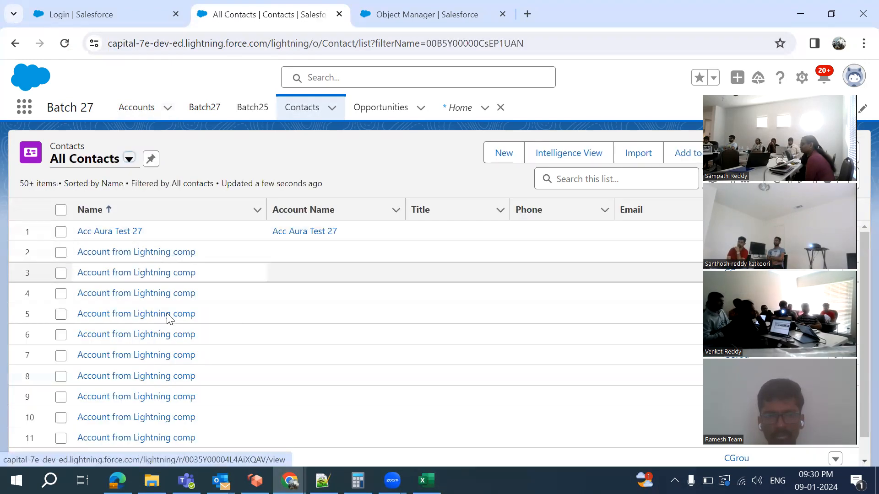
{"action": "scroll", "coordinate": [172, 344], "scroll_direction": "down", "scroll_amount": 15}
{"action": "scroll", "coordinate": [172, 349], "scroll_direction": "down", "scroll_amount": 2}
{"action": "scroll", "coordinate": [167, 316], "scroll_direction": "down", "scroll_amount": 15}
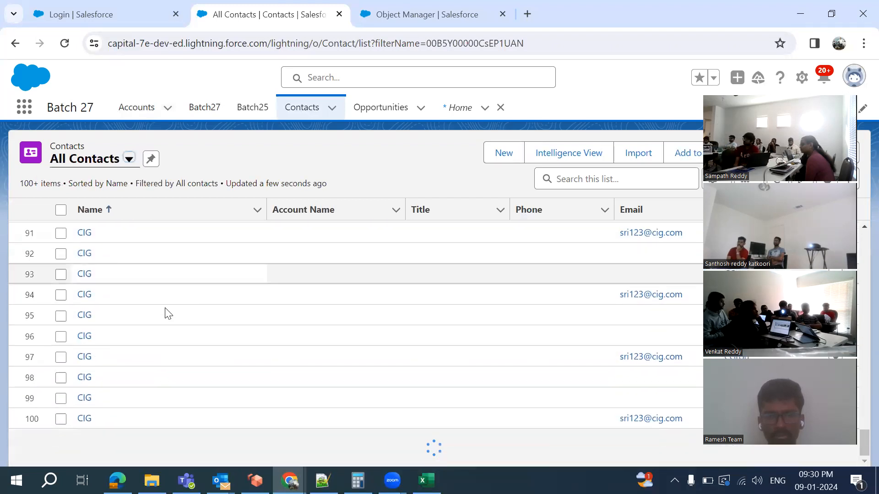
{"action": "left_click", "coordinate": [133, 110]}
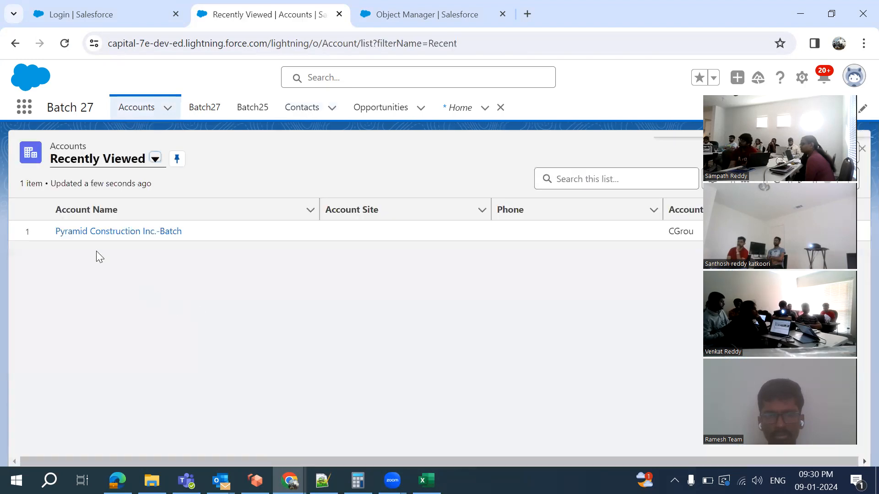
Open Pyramid Construction Inc.-Batch, scroll through its related lists, then return to Accounts
{"action": "left_click", "coordinate": [95, 236]}
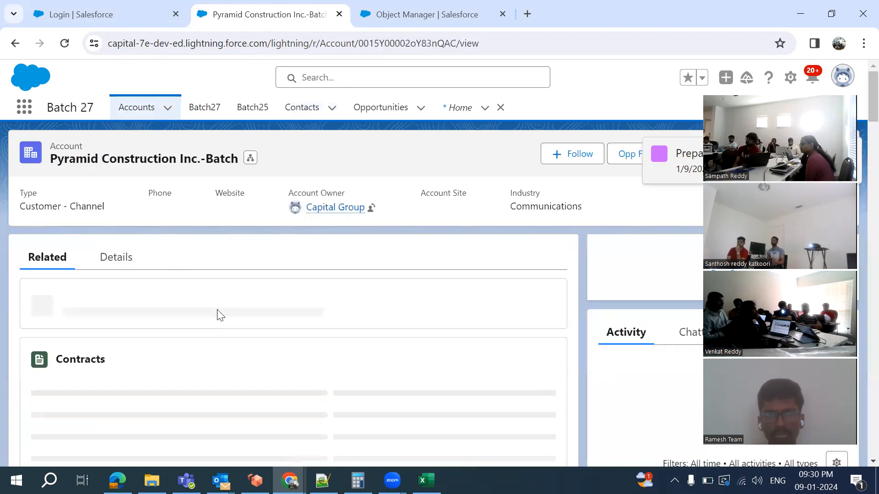
{"action": "scroll", "coordinate": [244, 342], "scroll_direction": "down", "scroll_amount": 3}
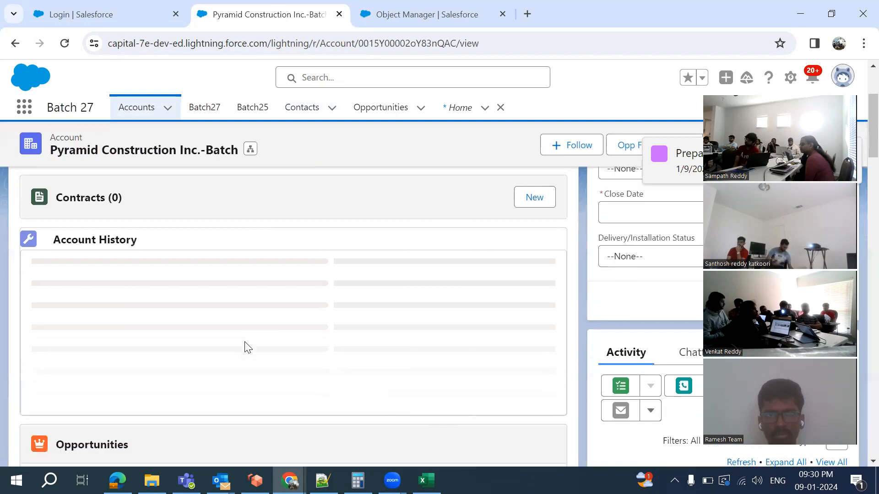
{"action": "scroll", "coordinate": [245, 343], "scroll_direction": "down", "scroll_amount": 6}
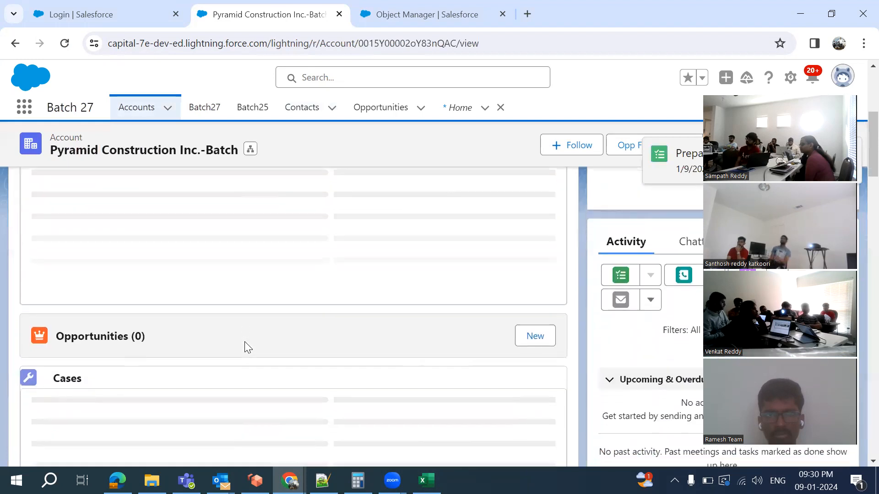
{"action": "scroll", "coordinate": [245, 342], "scroll_direction": "down", "scroll_amount": 6}
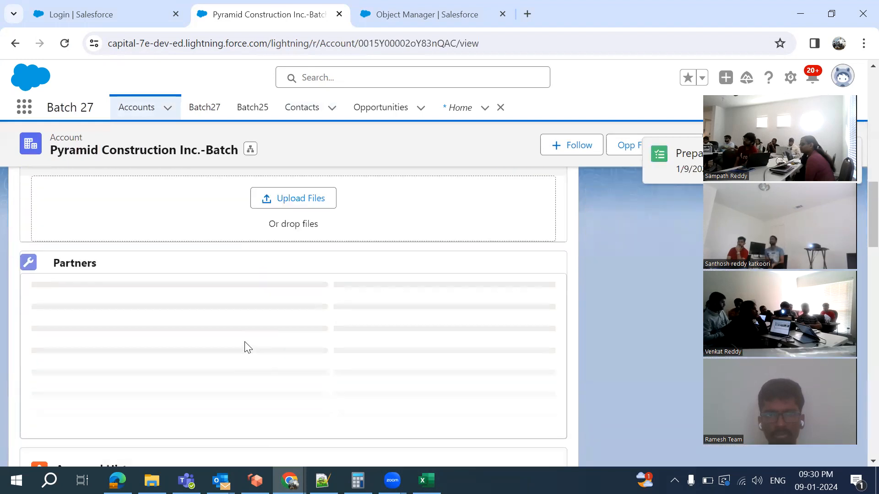
{"action": "scroll", "coordinate": [247, 348], "scroll_direction": "down", "scroll_amount": 5}
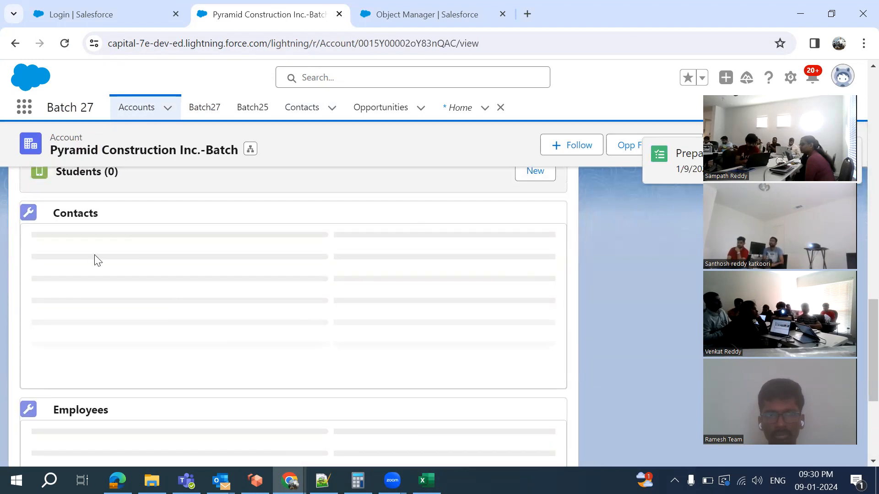
{"action": "scroll", "coordinate": [78, 251], "scroll_direction": "down", "scroll_amount": 7}
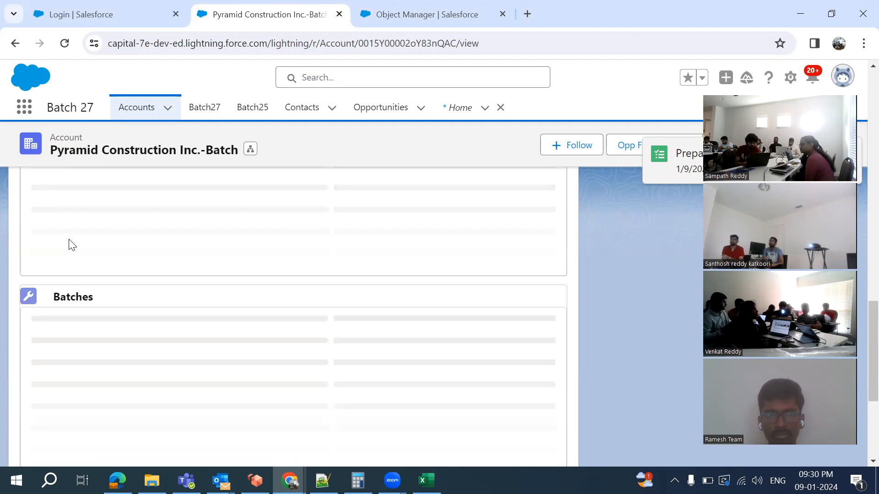
{"action": "scroll", "coordinate": [119, 313], "scroll_direction": "up", "scroll_amount": 4}
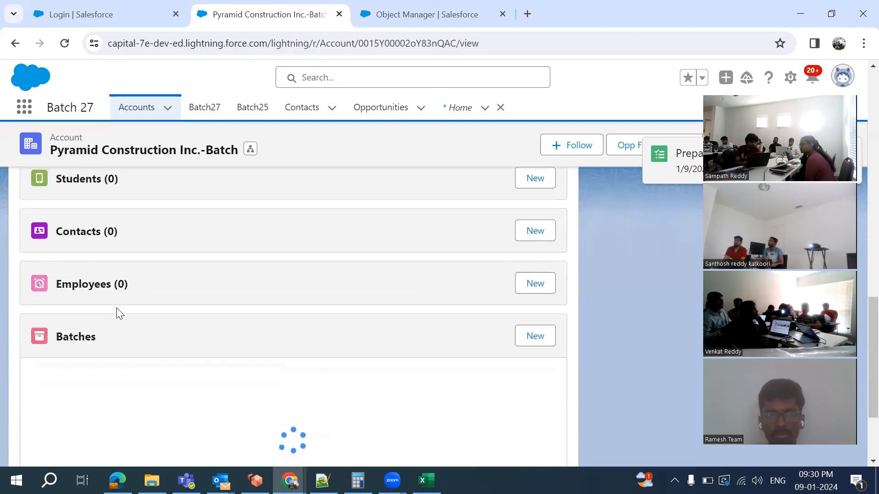
{"action": "scroll", "coordinate": [116, 308], "scroll_direction": "up", "scroll_amount": 10}
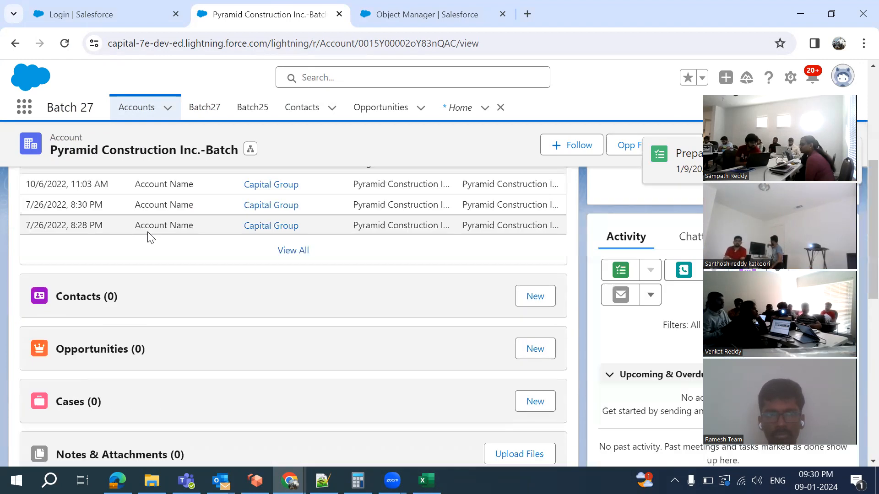
{"action": "left_click", "coordinate": [151, 118]}
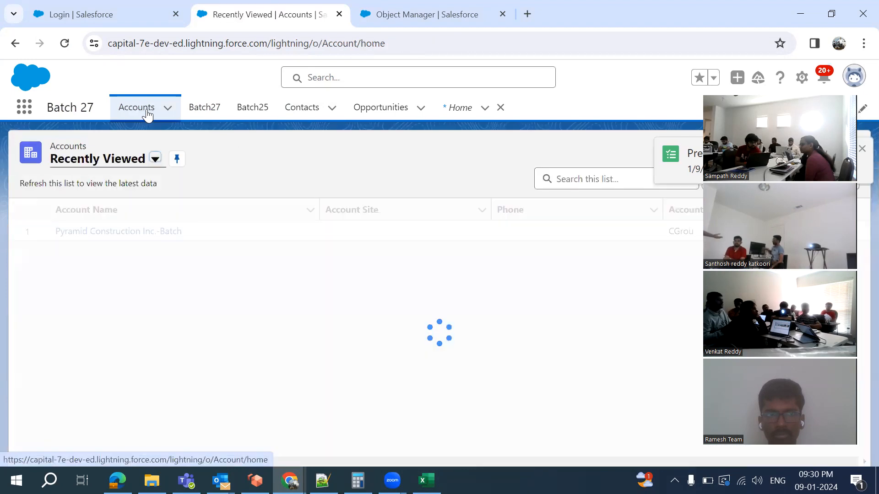
Choose All Accounts from the list-view dropdown and scroll through the 123 records
{"action": "left_click", "coordinate": [155, 159]}
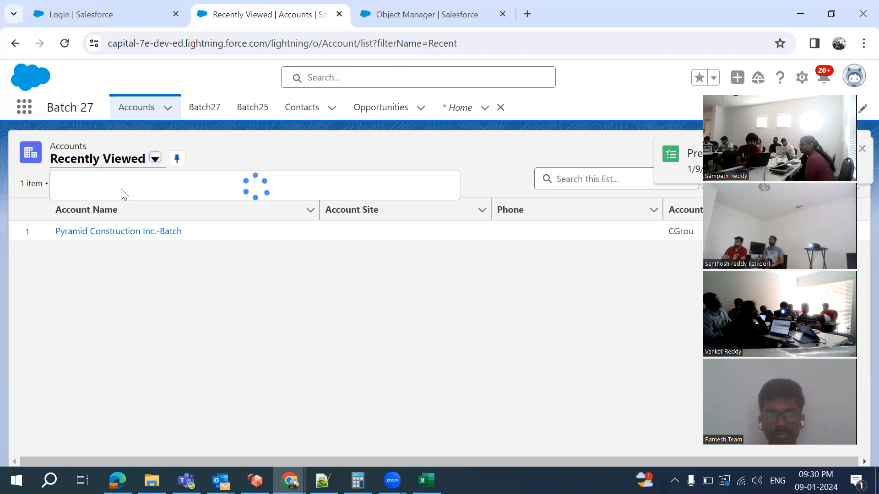
{"action": "left_click", "coordinate": [106, 209]}
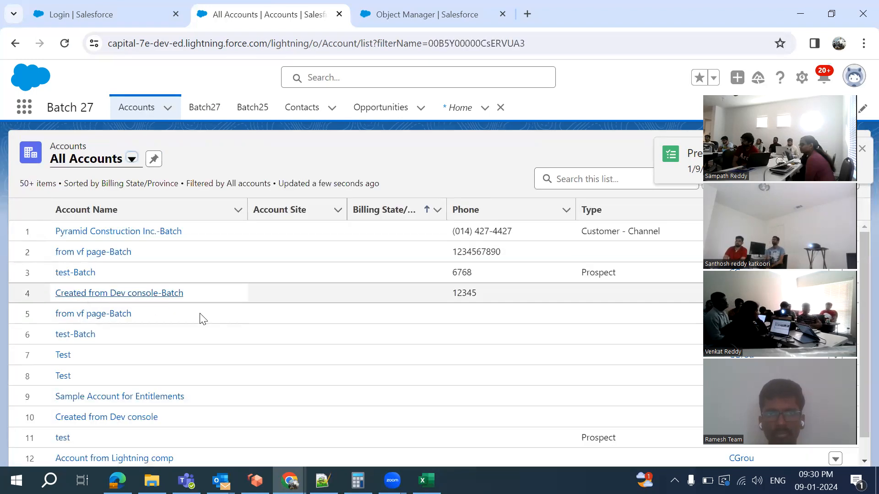
{"action": "scroll", "coordinate": [202, 318], "scroll_direction": "down", "scroll_amount": 7}
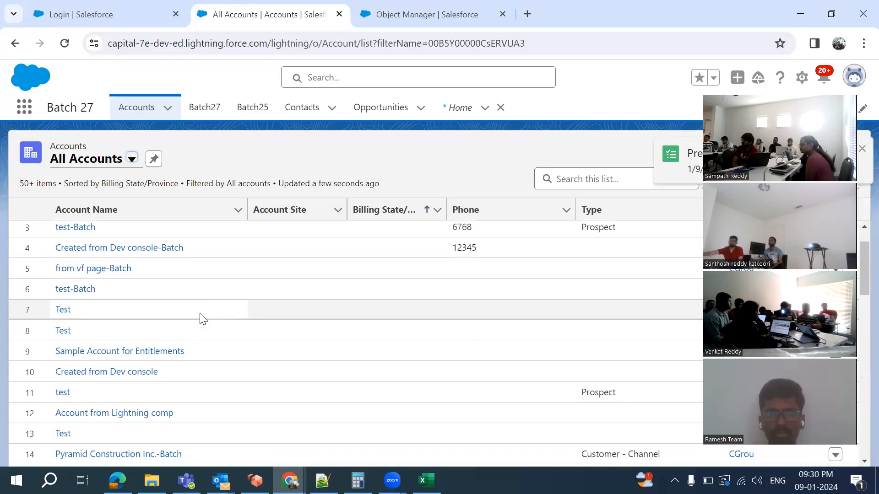
{"action": "scroll", "coordinate": [201, 318], "scroll_direction": "down", "scroll_amount": 12}
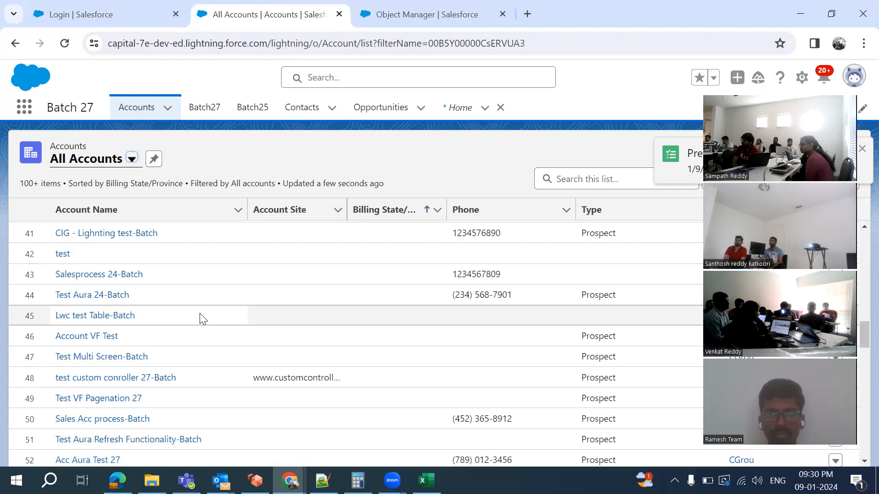
{"action": "scroll", "coordinate": [202, 318], "scroll_direction": "down", "scroll_amount": 20}
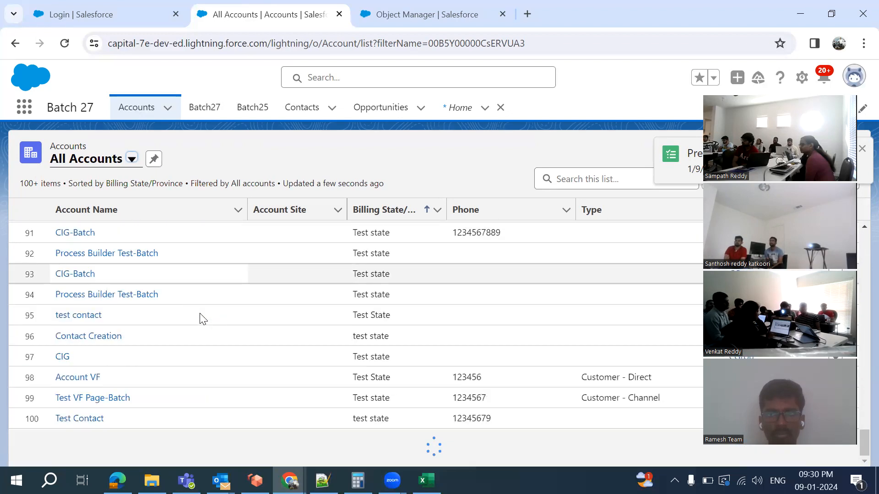
{"action": "scroll", "coordinate": [201, 318], "scroll_direction": "up", "scroll_amount": 5}
{"action": "scroll", "coordinate": [201, 318], "scroll_direction": "up", "scroll_amount": 4}
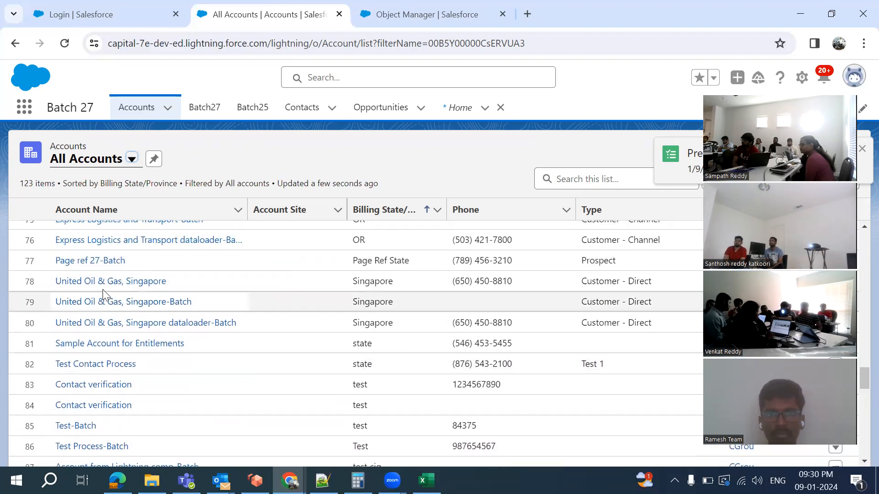
Open the United Oil & Gas, Singapore account and open its first contact in a new tab
{"action": "left_click", "coordinate": [133, 286]}
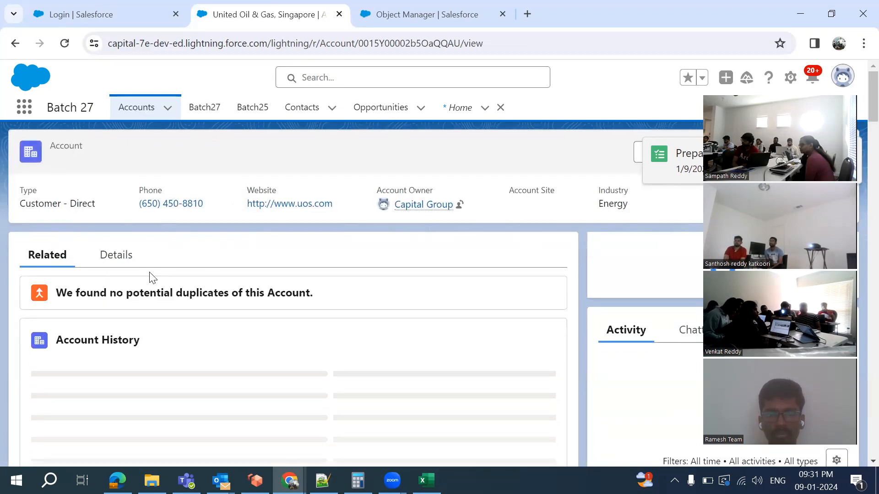
{"action": "scroll", "coordinate": [173, 367], "scroll_direction": "down", "scroll_amount": 2}
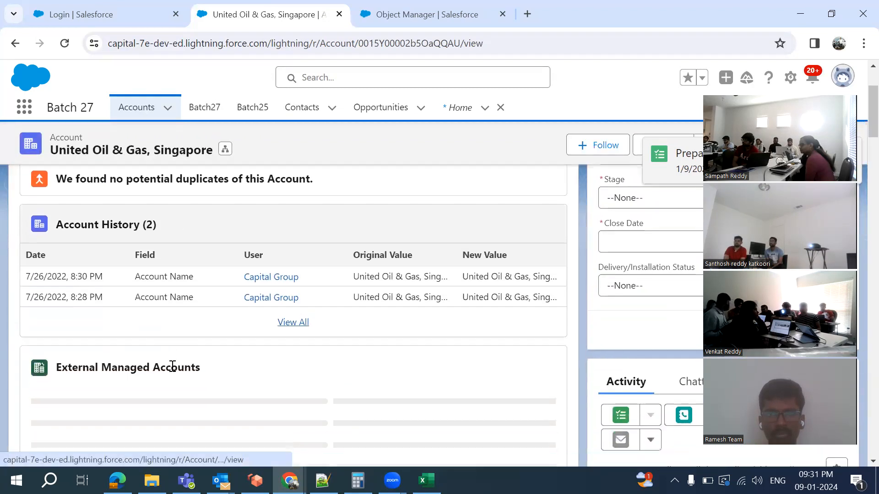
{"action": "scroll", "coordinate": [173, 368], "scroll_direction": "down", "scroll_amount": 3}
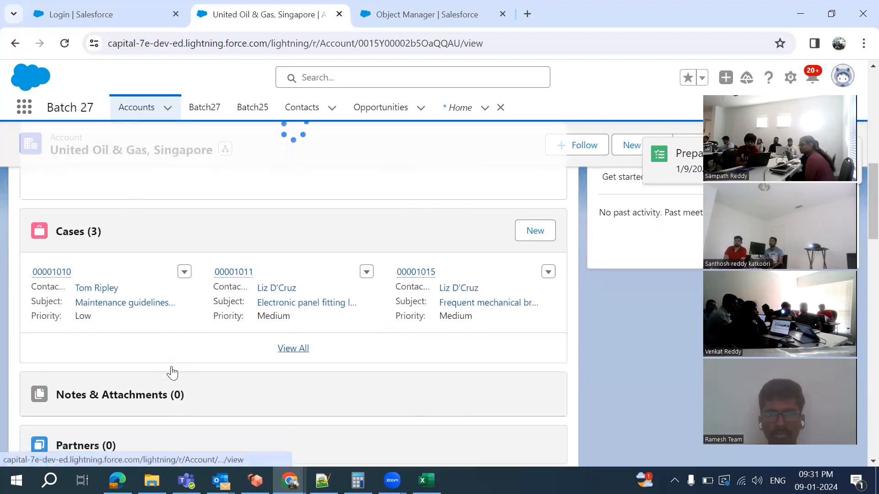
{"action": "scroll", "coordinate": [171, 366], "scroll_direction": "down", "scroll_amount": 5}
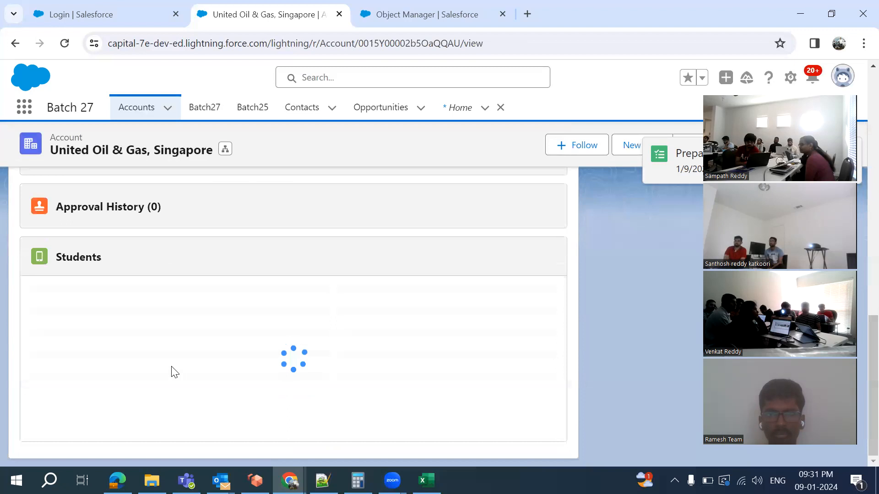
{"action": "scroll", "coordinate": [171, 366], "scroll_direction": "up", "scroll_amount": 12}
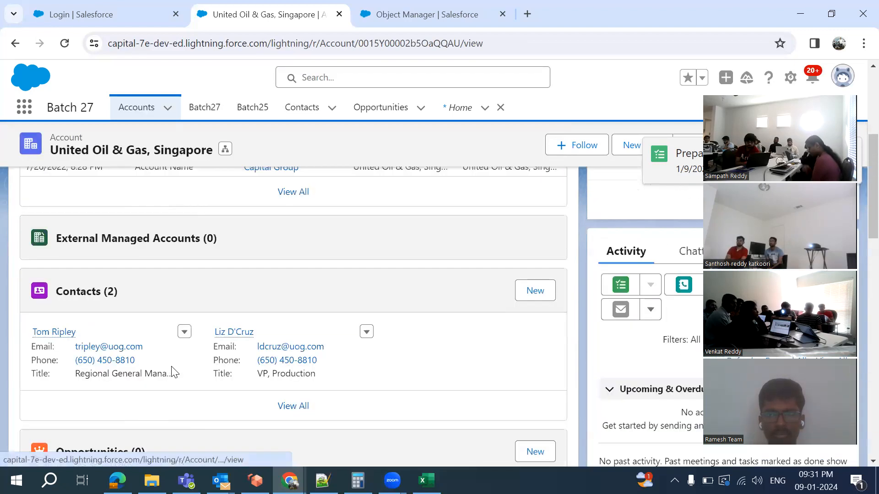
{"action": "scroll", "coordinate": [171, 366], "scroll_direction": "up", "scroll_amount": 2}
{"action": "scroll", "coordinate": [171, 366], "scroll_direction": "down", "scroll_amount": 1}
{"action": "mouse_move", "coordinate": [61, 366]}
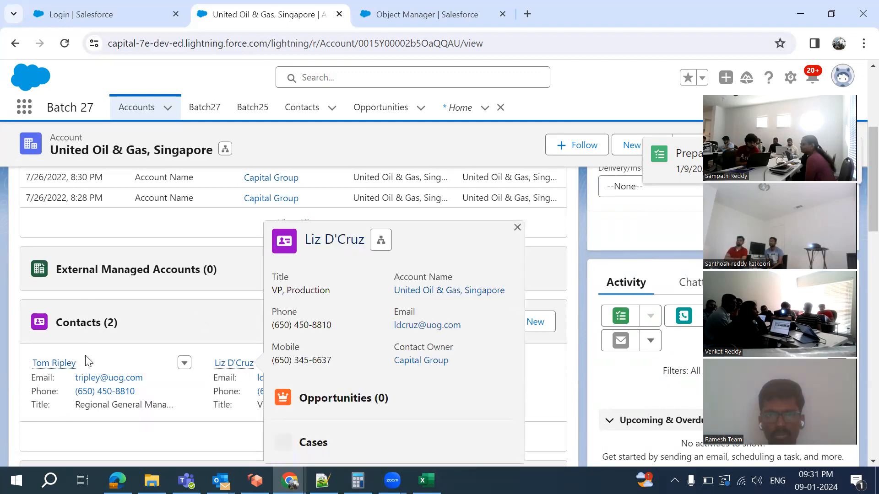
{"action": "middle_click", "coordinate": [58, 366]}
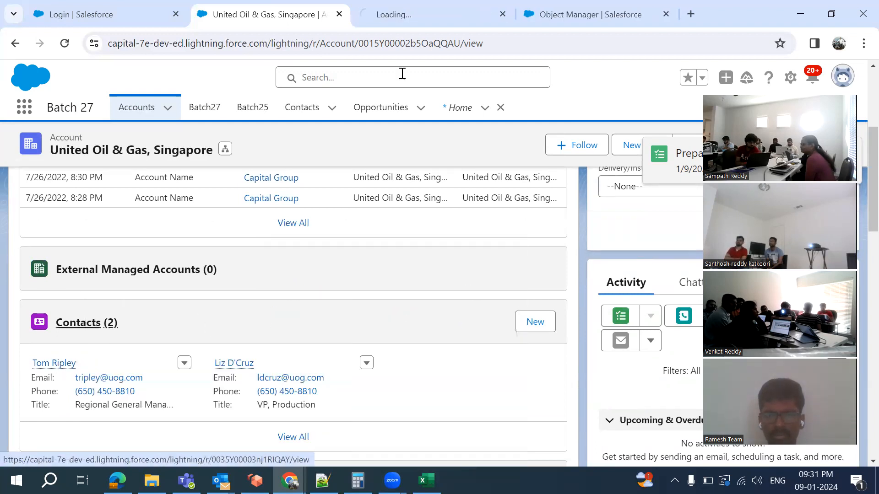
View the Regional General Manager contact record in the newly opened tab
{"action": "left_click", "coordinate": [382, 9]}
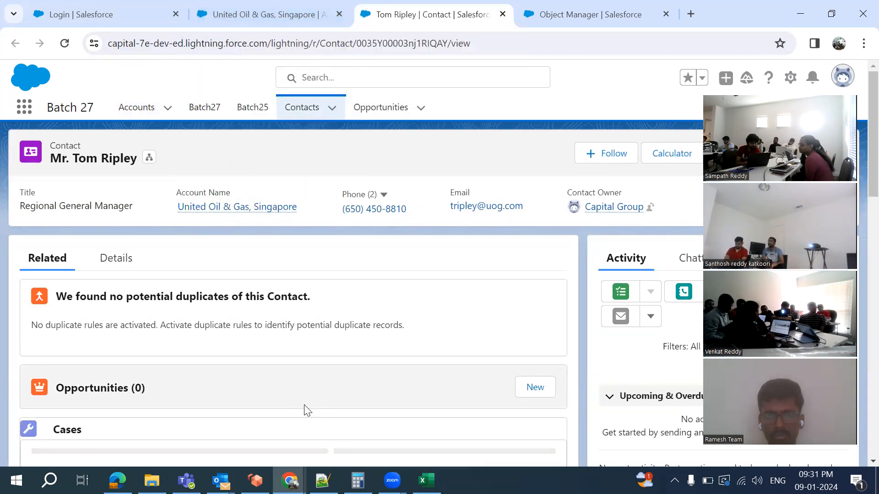
Switch over to the Excel customer workbook
{"action": "key", "text": "alt+Tab"}
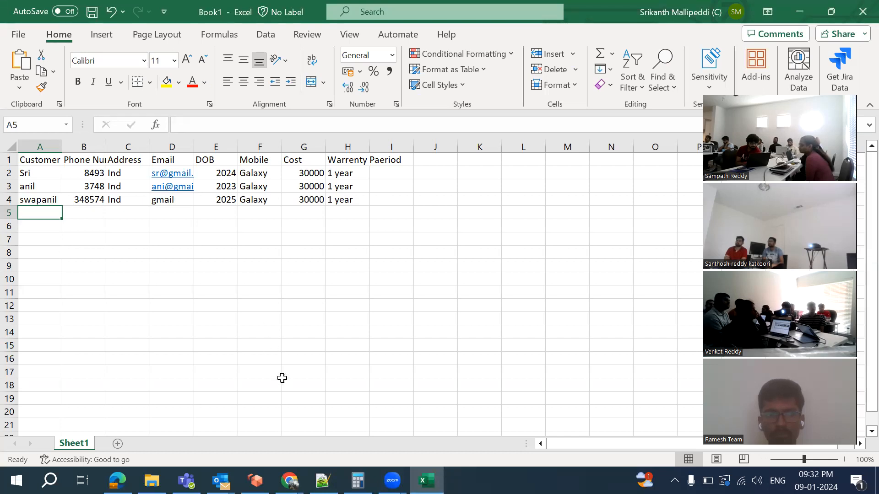
Bring the Salesforce contact page back via the Chrome taskbar preview
{"action": "mouse_move", "coordinate": [290, 480]}
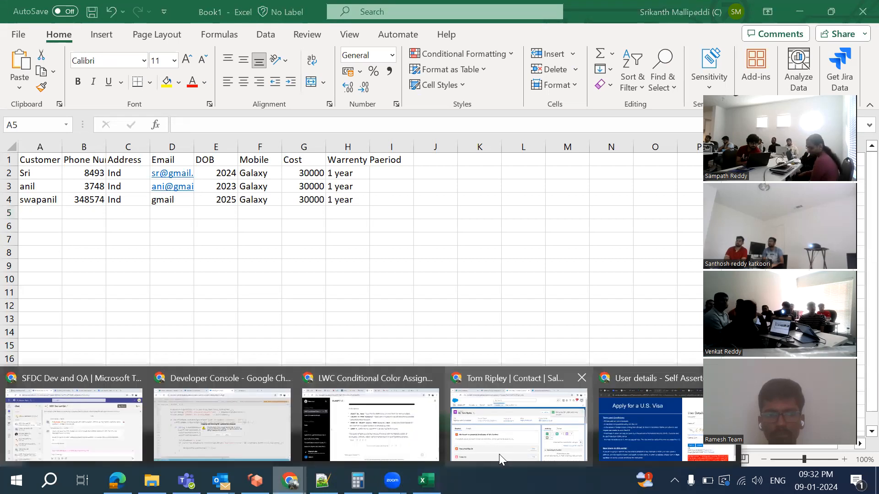
{"action": "left_click", "coordinate": [500, 455]}
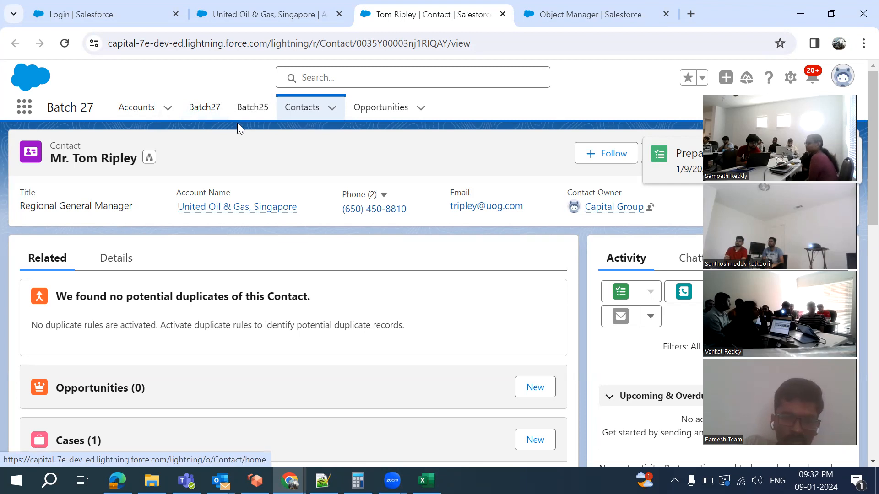
Browse the contact's Details fields (Executive Team, lead source Public Relations), then return to Accounts
{"action": "left_click", "coordinate": [120, 268]}
{"action": "scroll", "coordinate": [284, 333], "scroll_direction": "down", "scroll_amount": 2}
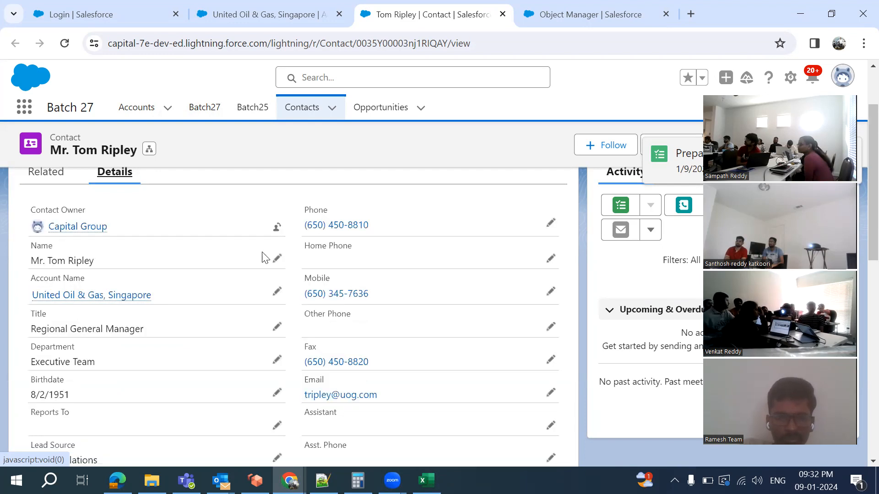
{"action": "scroll", "coordinate": [245, 367], "scroll_direction": "down", "scroll_amount": 8}
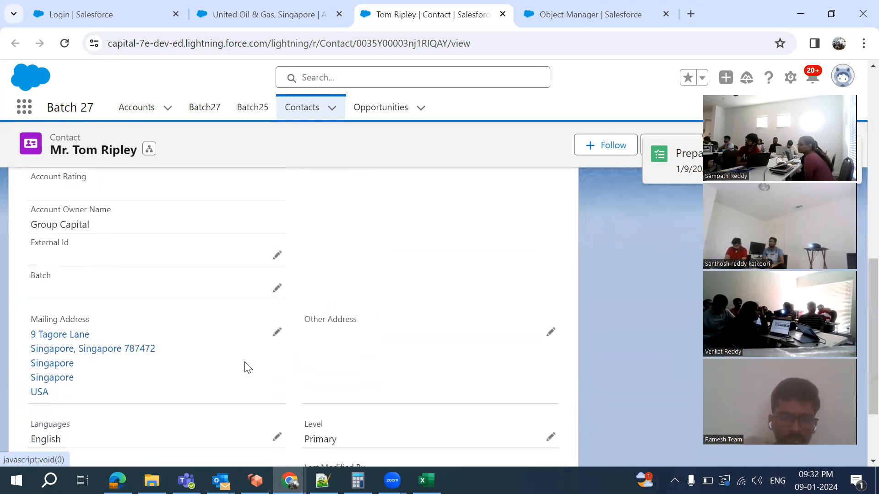
{"action": "scroll", "coordinate": [245, 365], "scroll_direction": "up", "scroll_amount": 1}
{"action": "scroll", "coordinate": [245, 365], "scroll_direction": "down", "scroll_amount": 3}
{"action": "scroll", "coordinate": [246, 364], "scroll_direction": "up", "scroll_amount": 10}
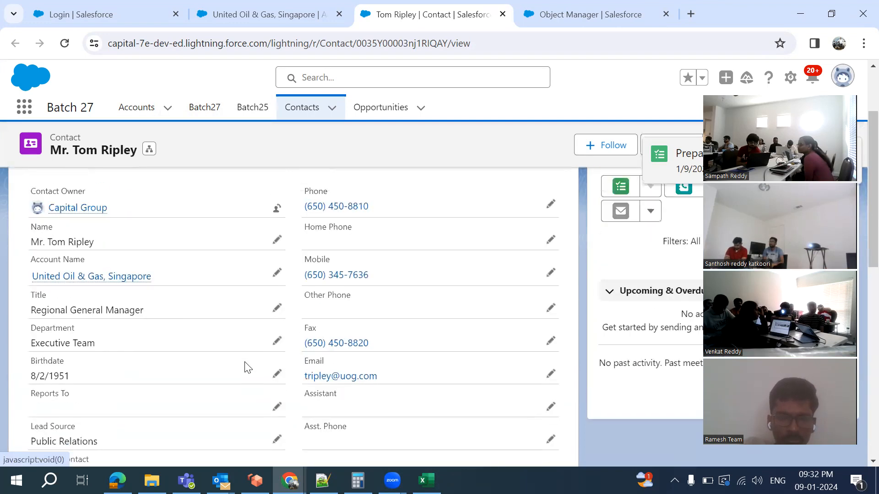
{"action": "scroll", "coordinate": [247, 366], "scroll_direction": "up", "scroll_amount": 2}
{"action": "scroll", "coordinate": [247, 366], "scroll_direction": "down", "scroll_amount": 6}
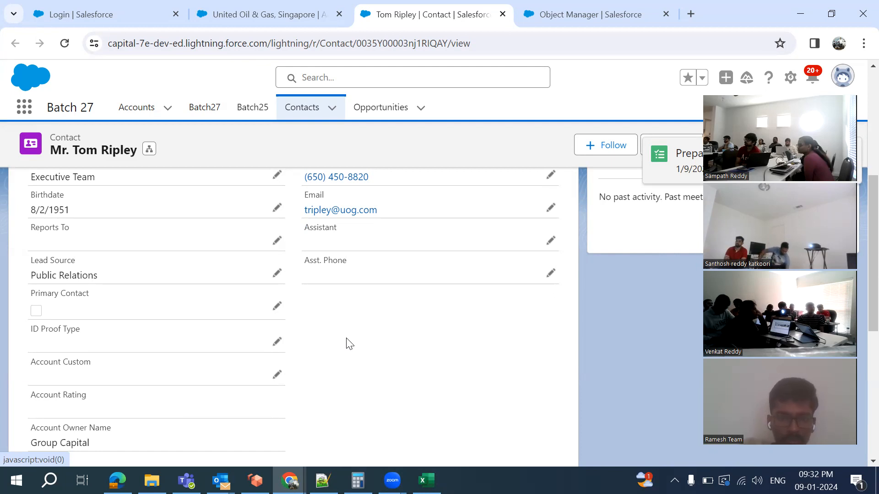
{"action": "scroll", "coordinate": [350, 344], "scroll_direction": "up", "scroll_amount": 2}
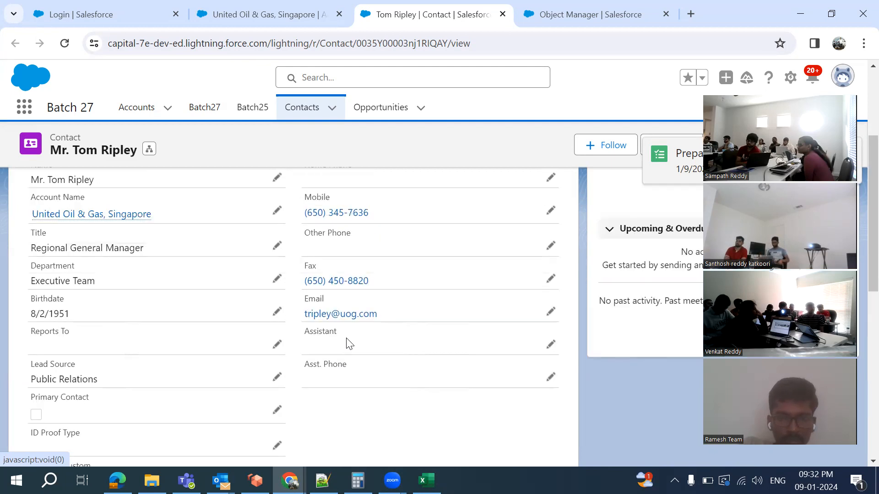
{"action": "scroll", "coordinate": [350, 343], "scroll_direction": "up", "scroll_amount": 3}
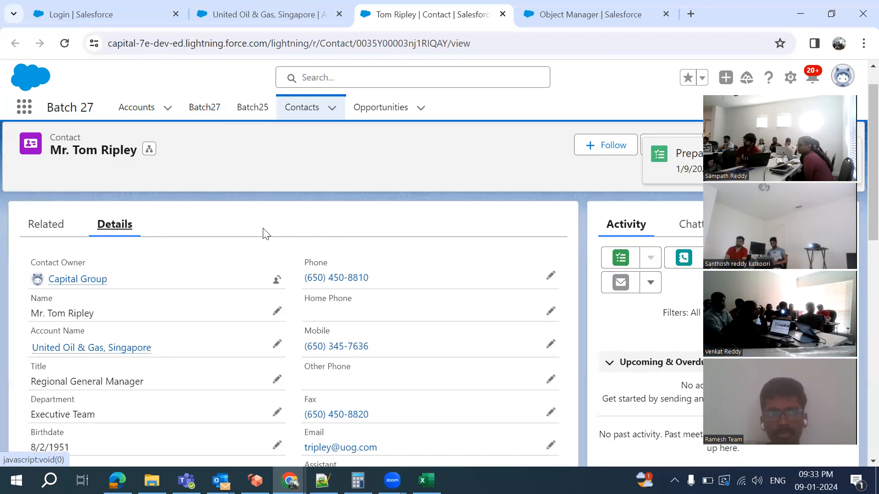
{"action": "left_click", "coordinate": [142, 112]}
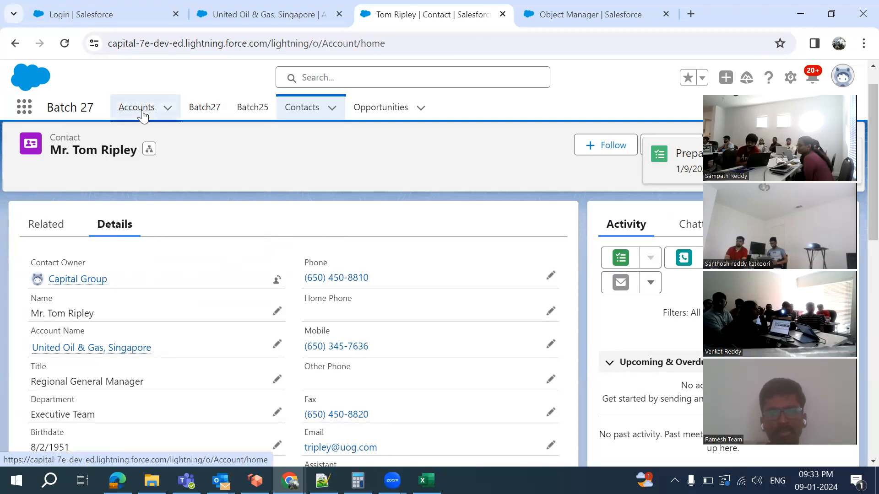
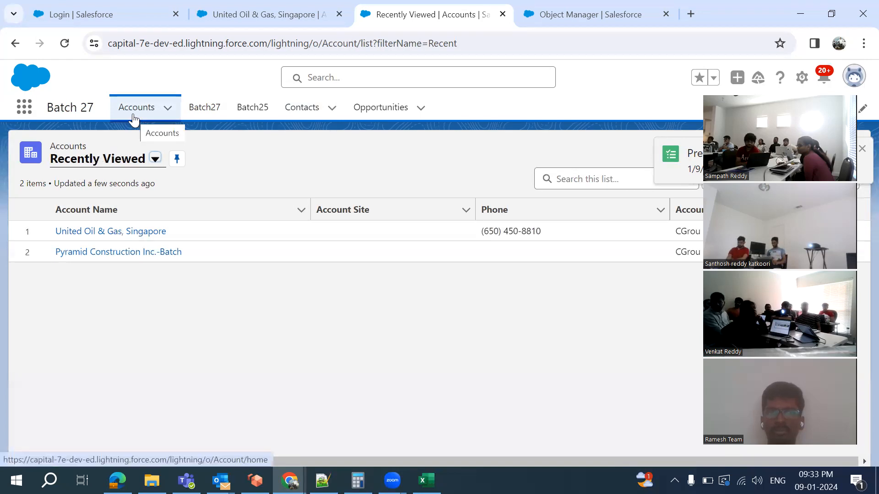
Open the United Oil & Gas, Singapore account and scroll through its Details fields, including Age 1,049
{"action": "left_click", "coordinate": [112, 233]}
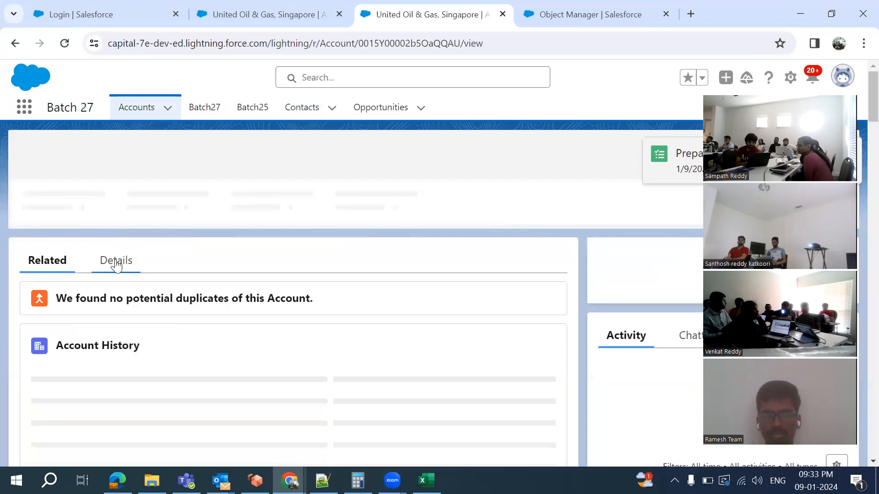
{"action": "left_click", "coordinate": [117, 265]}
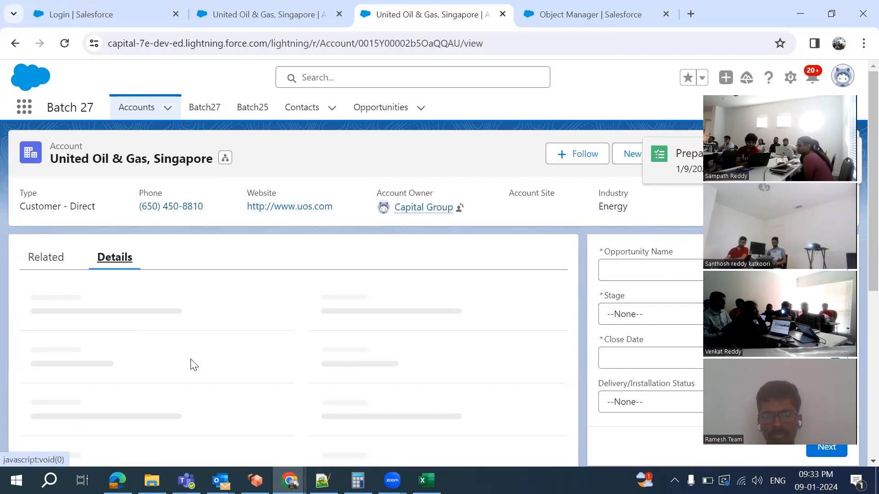
{"action": "scroll", "coordinate": [194, 365], "scroll_direction": "down", "scroll_amount": 1}
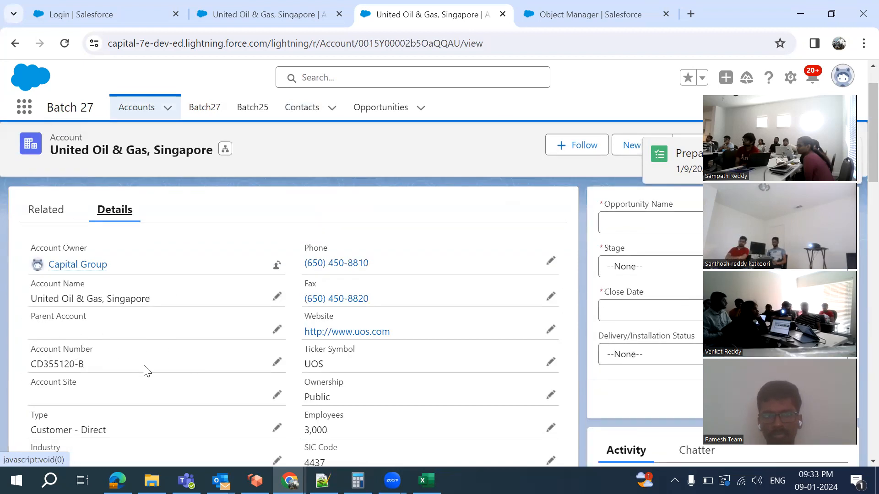
{"action": "scroll", "coordinate": [144, 369], "scroll_direction": "down", "scroll_amount": 2}
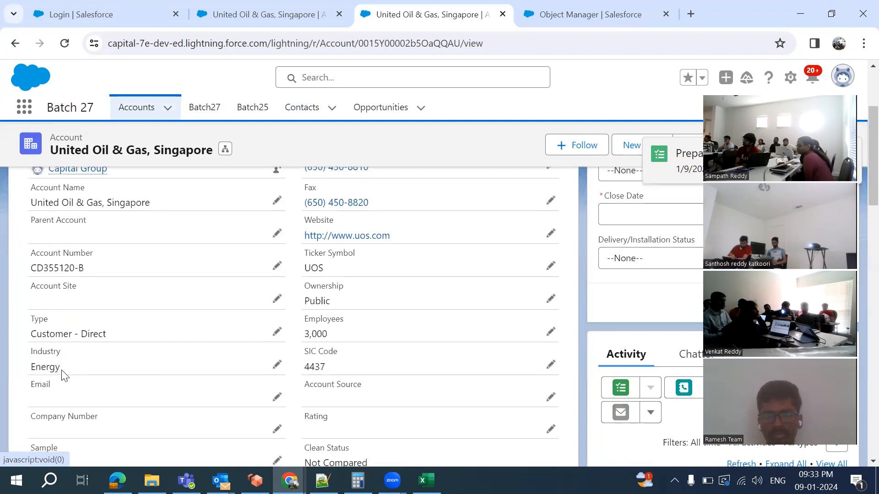
{"action": "scroll", "coordinate": [203, 238], "scroll_direction": "up", "scroll_amount": 2}
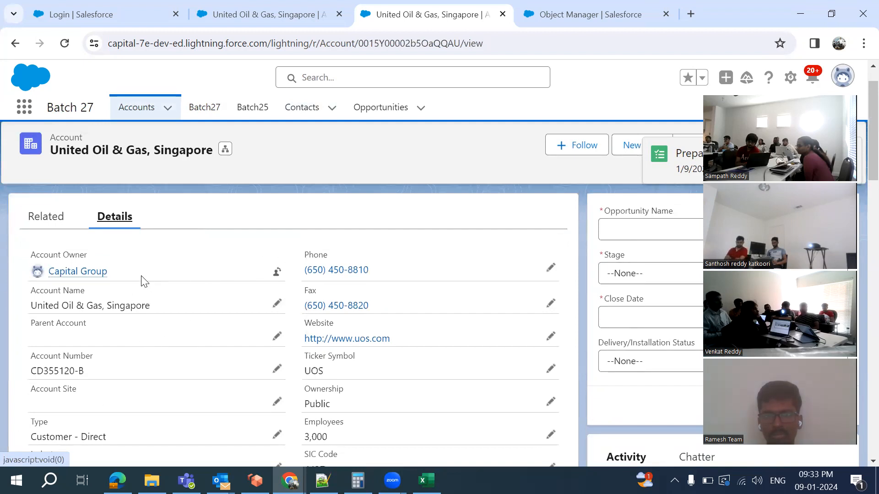
{"action": "scroll", "coordinate": [183, 401], "scroll_direction": "down", "scroll_amount": 3}
{"action": "scroll", "coordinate": [183, 402], "scroll_direction": "down", "scroll_amount": 5}
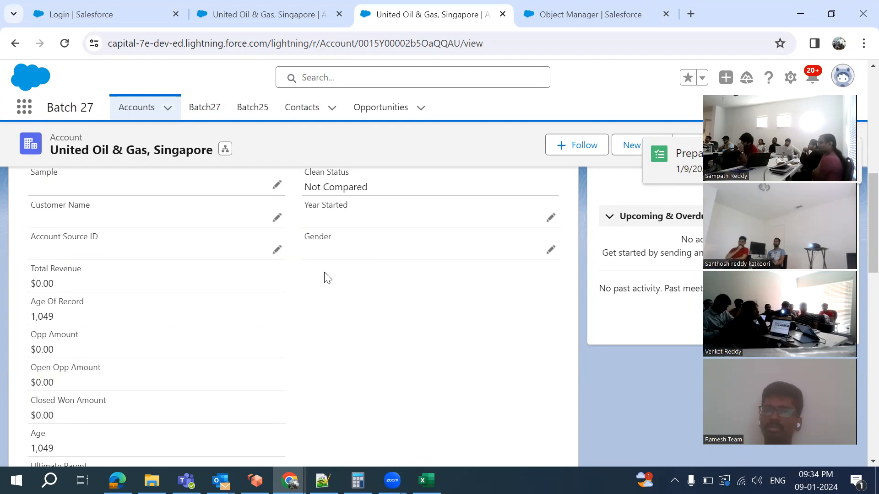
{"action": "scroll", "coordinate": [328, 278], "scroll_direction": "down", "scroll_amount": 10}
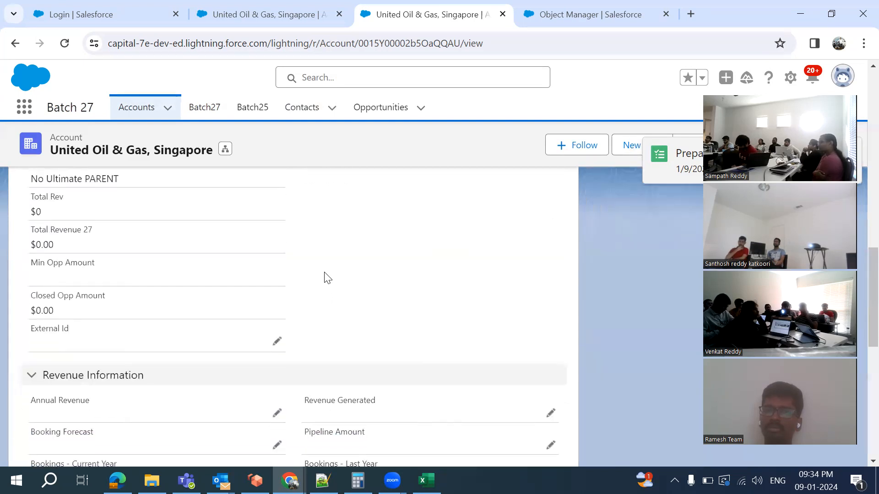
{"action": "scroll", "coordinate": [274, 277], "scroll_direction": "up", "scroll_amount": 3}
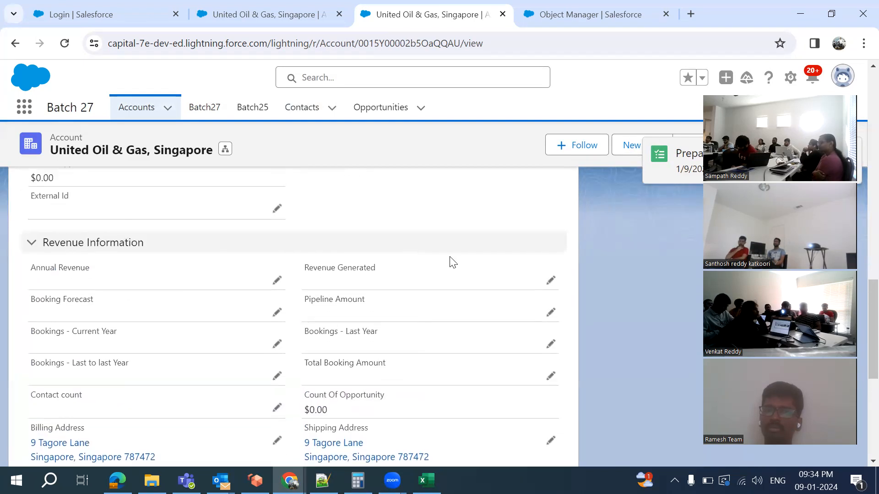
{"action": "scroll", "coordinate": [452, 261], "scroll_direction": "down", "scroll_amount": 5}
{"action": "scroll", "coordinate": [456, 261], "scroll_direction": "down", "scroll_amount": 2}
{"action": "scroll", "coordinate": [457, 262], "scroll_direction": "up", "scroll_amount": 8}
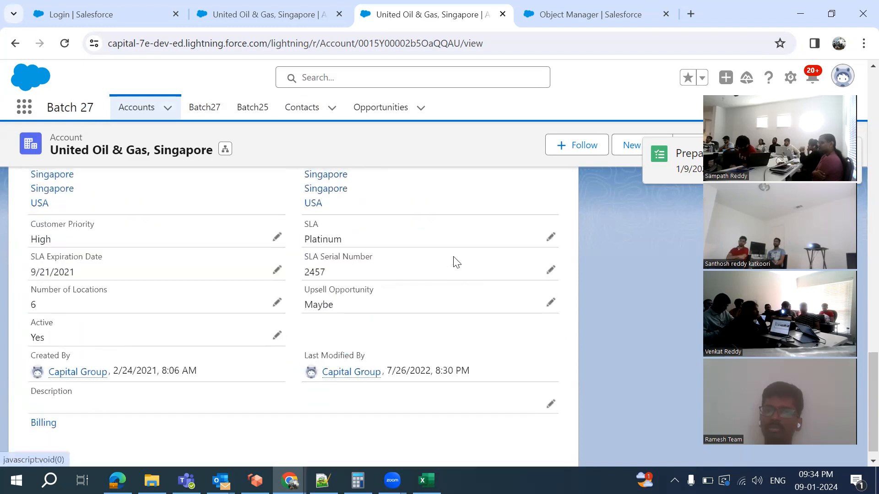
{"action": "scroll", "coordinate": [456, 262], "scroll_direction": "up", "scroll_amount": 6}
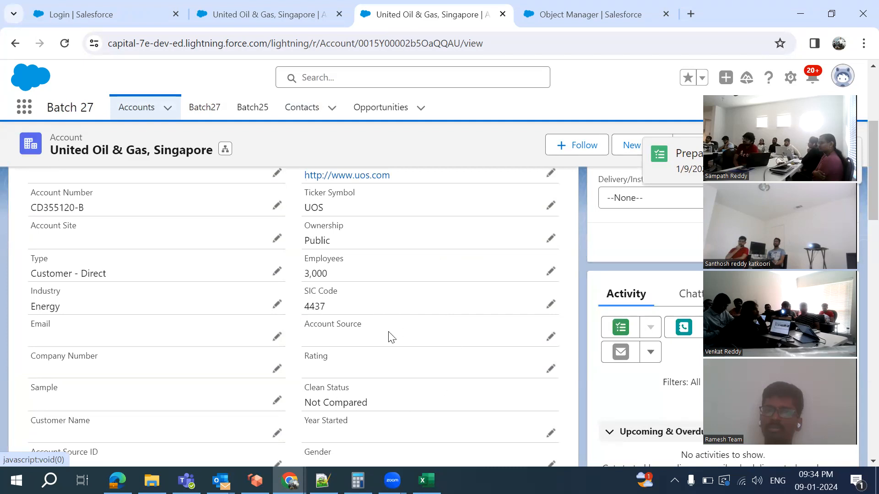
{"action": "scroll", "coordinate": [390, 338], "scroll_direction": "down", "scroll_amount": 5}
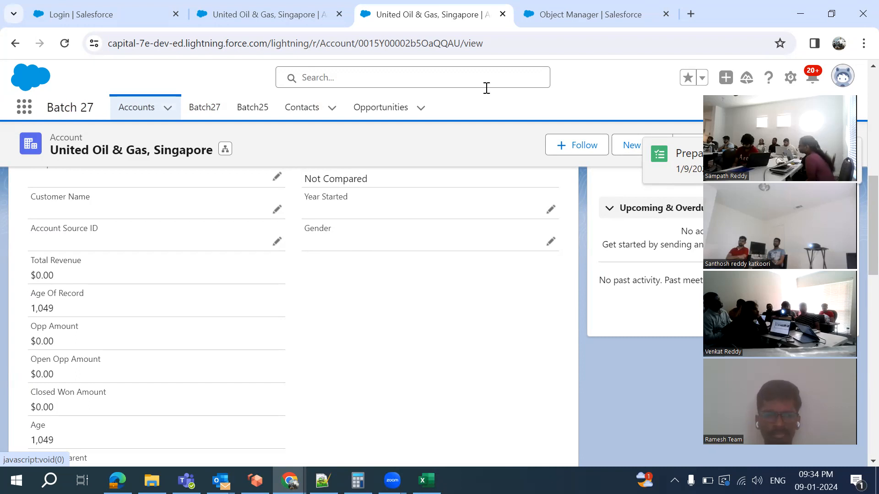
Open the Account object in Object Manager and show its Fields & Relationships list
{"action": "left_click", "coordinate": [572, 18]}
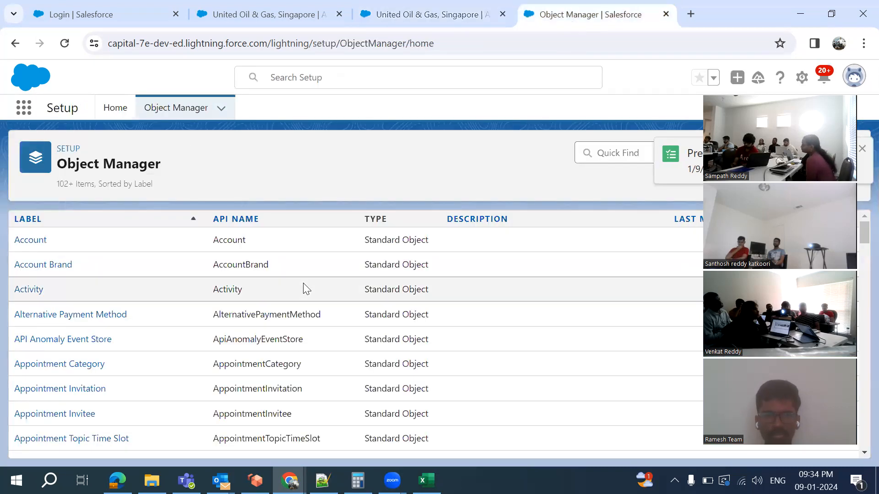
{"action": "left_click", "coordinate": [23, 244]}
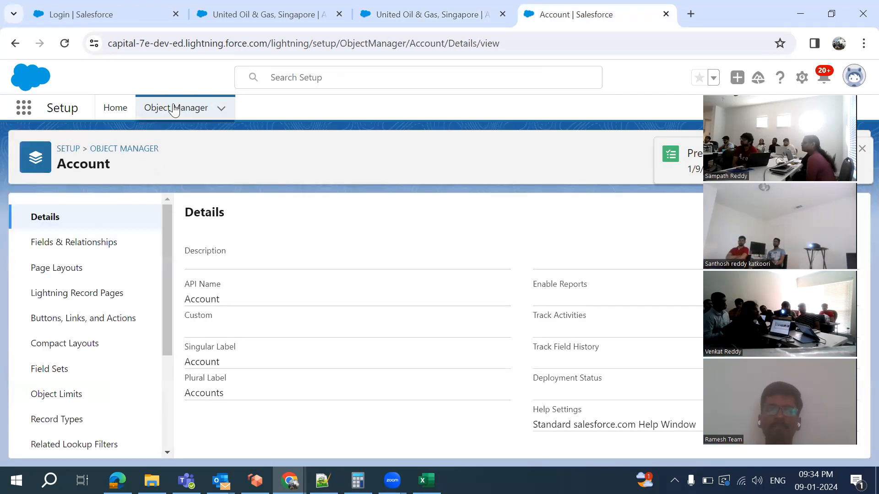
{"action": "left_click", "coordinate": [174, 108]}
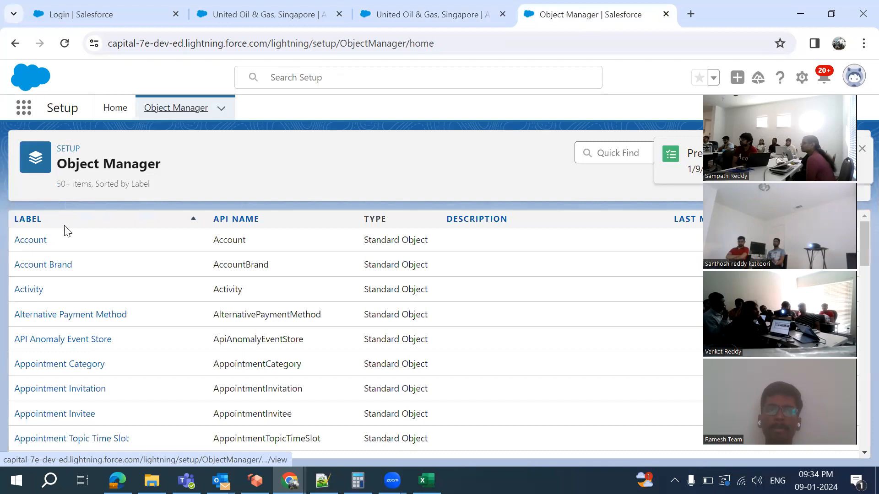
{"action": "left_click", "coordinate": [26, 249]}
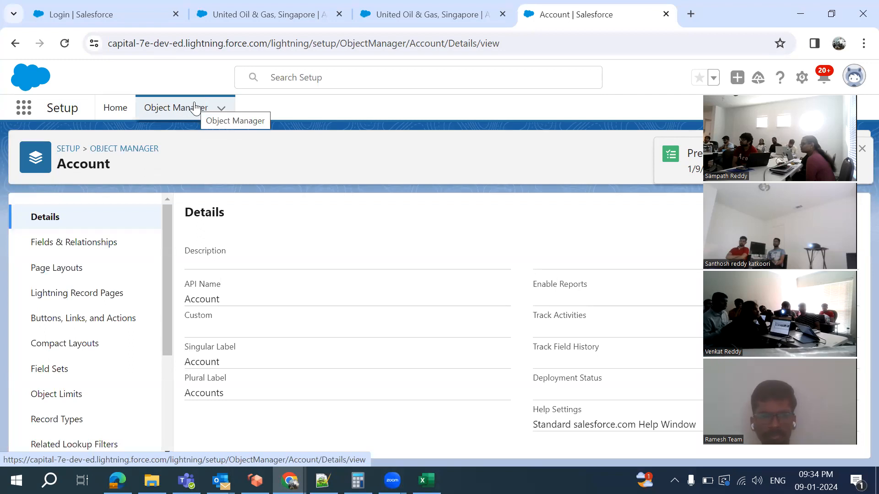
{"action": "left_click", "coordinate": [174, 118]}
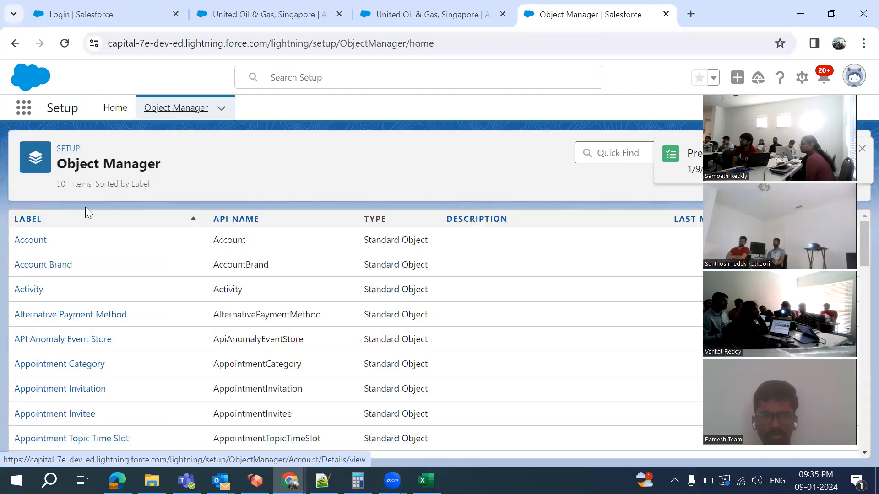
{"action": "left_click", "coordinate": [28, 241]}
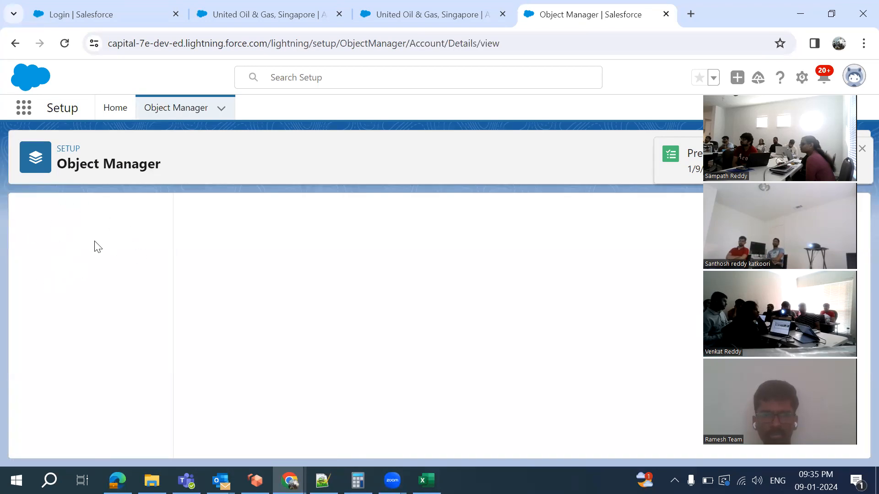
{"action": "left_click", "coordinate": [62, 248]}
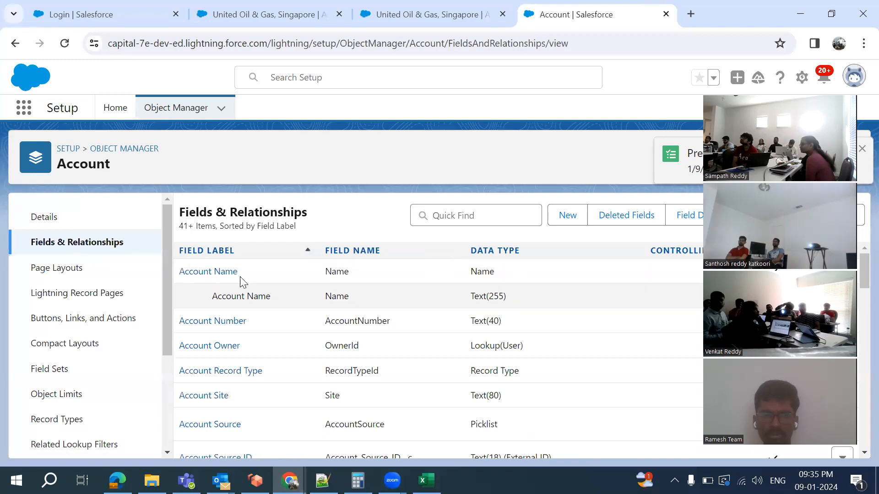
{"action": "scroll", "coordinate": [319, 371], "scroll_direction": "down", "scroll_amount": 15}
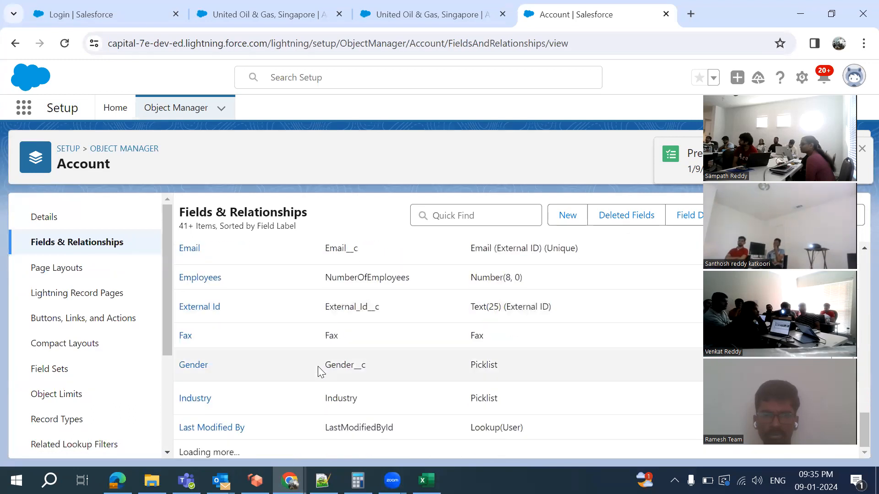
Recheck the United Oil & Gas account details, then review the 73 Account fields and roll-up summaries
{"action": "left_click", "coordinate": [254, 14]}
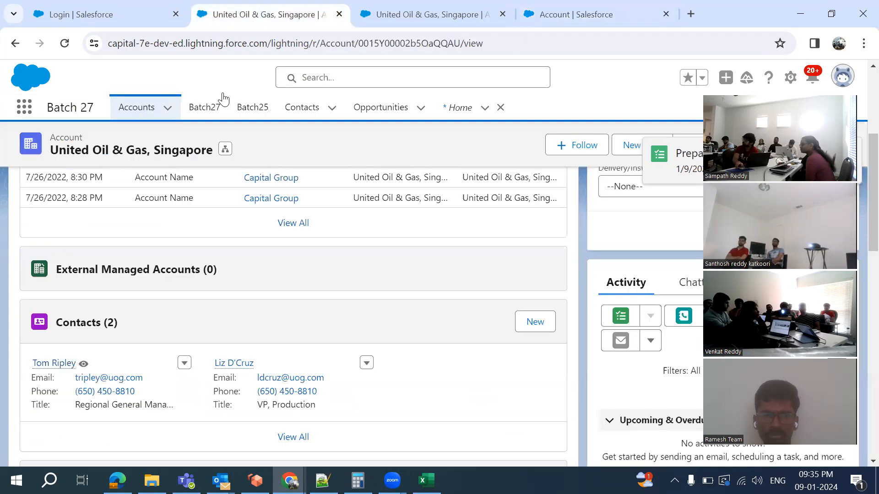
{"action": "scroll", "coordinate": [188, 244], "scroll_direction": "up", "scroll_amount": 5}
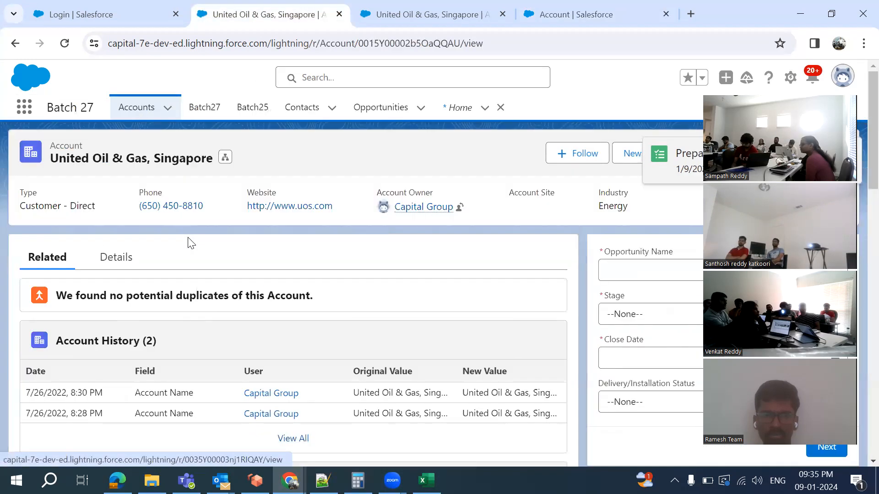
{"action": "left_click", "coordinate": [115, 265]}
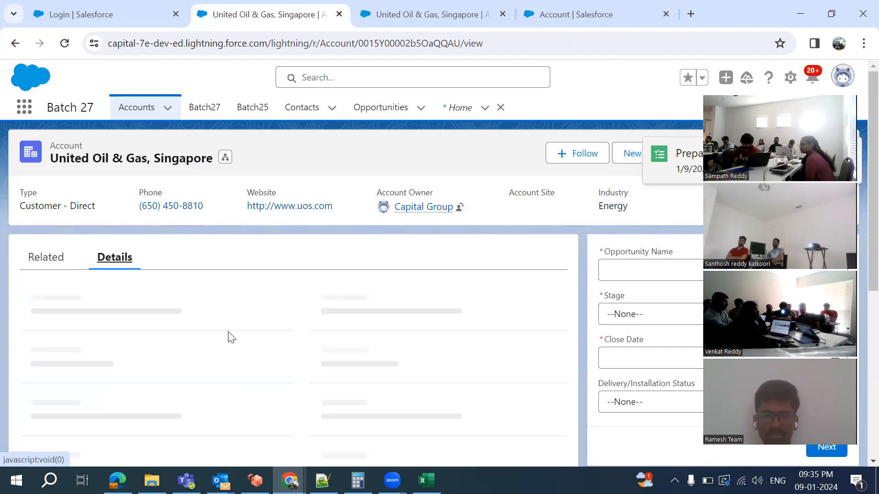
{"action": "left_click", "coordinate": [578, 12]}
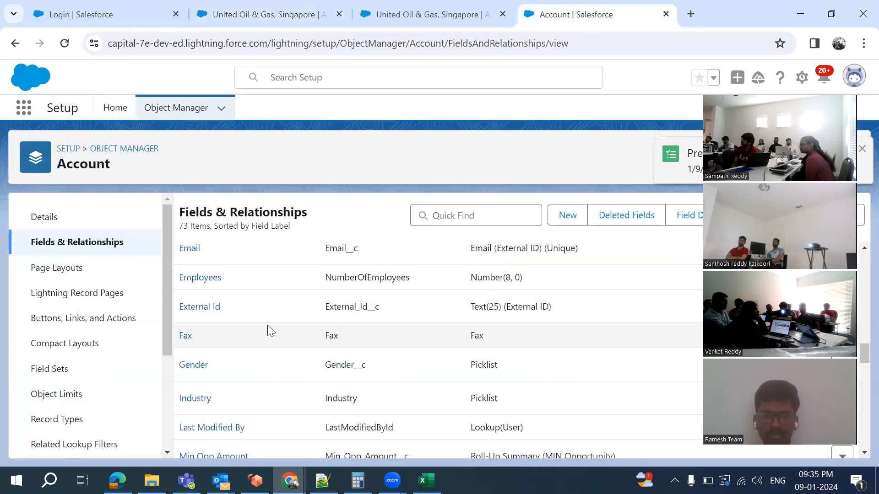
{"action": "scroll", "coordinate": [268, 327], "scroll_direction": "down", "scroll_amount": 15}
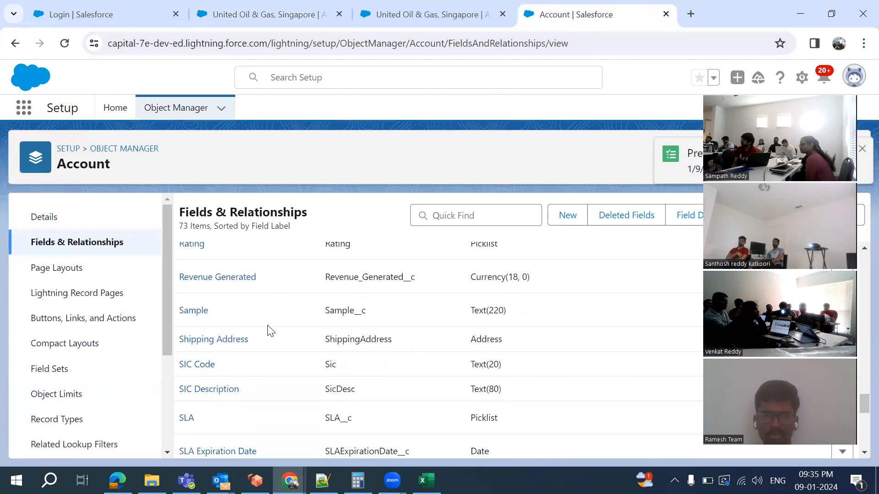
{"action": "scroll", "coordinate": [269, 330], "scroll_direction": "down", "scroll_amount": 2}
{"action": "scroll", "coordinate": [271, 330], "scroll_direction": "up", "scroll_amount": 15}
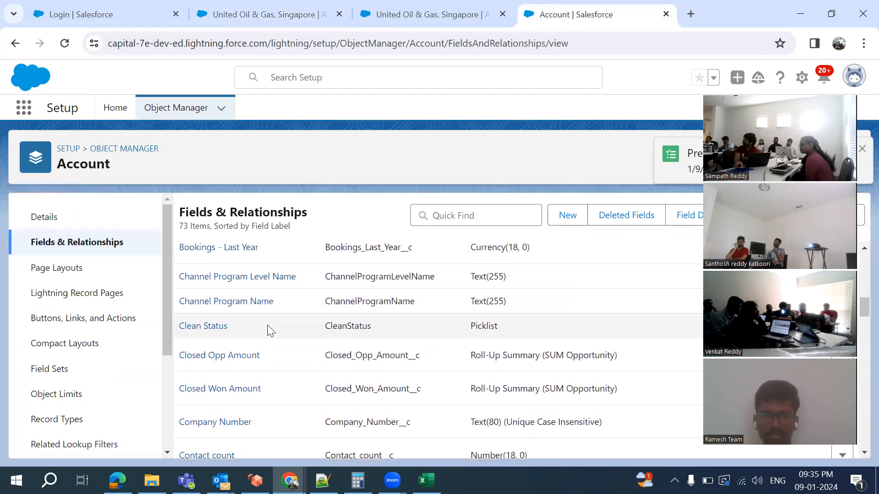
{"action": "left_click", "coordinate": [568, 224]}
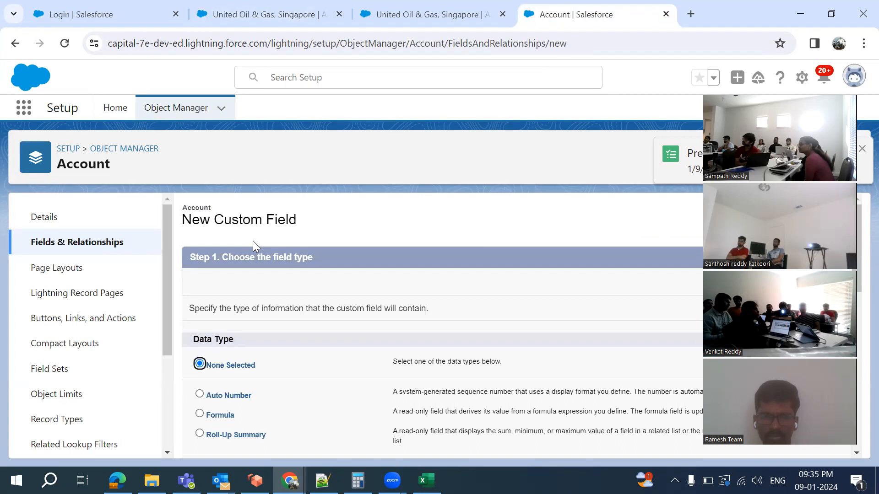
{"action": "scroll", "coordinate": [253, 243], "scroll_direction": "down", "scroll_amount": 3}
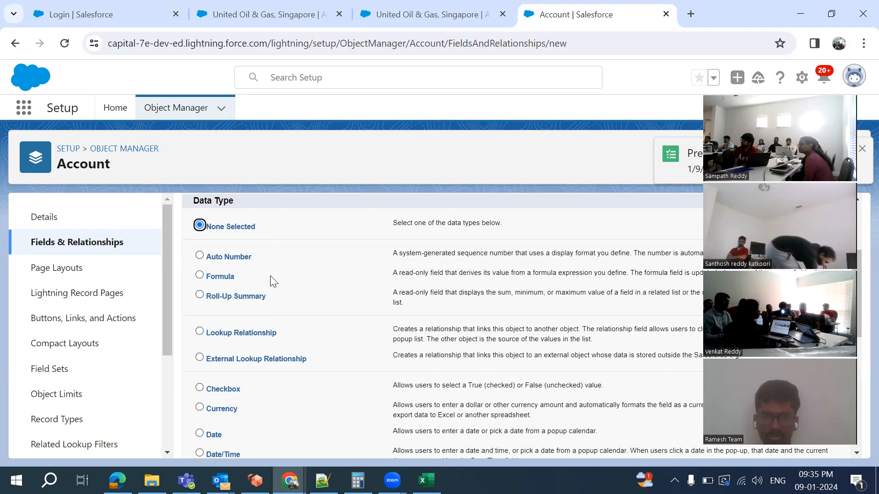
{"action": "scroll", "coordinate": [271, 277], "scroll_direction": "down", "scroll_amount": 1}
{"action": "scroll", "coordinate": [270, 276], "scroll_direction": "down", "scroll_amount": 1}
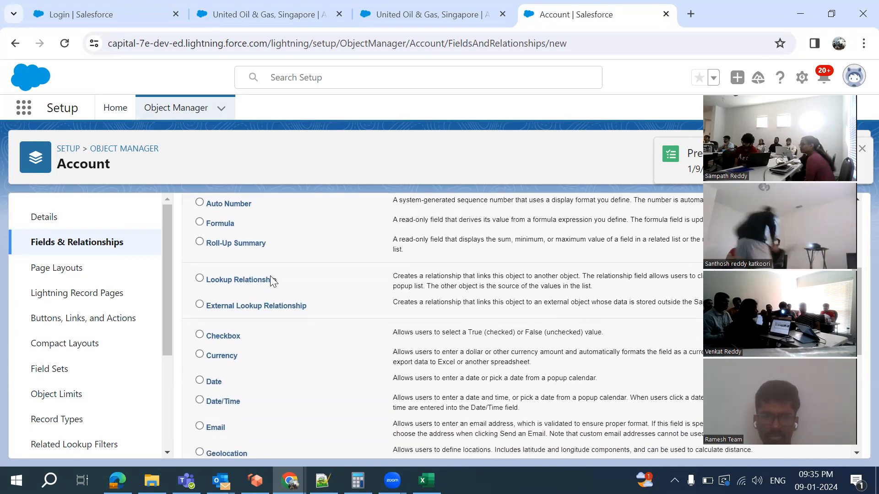
{"action": "scroll", "coordinate": [270, 276], "scroll_direction": "up", "scroll_amount": 1}
{"action": "scroll", "coordinate": [270, 276], "scroll_direction": "down", "scroll_amount": 1}
{"action": "scroll", "coordinate": [270, 275], "scroll_direction": "down", "scroll_amount": 2}
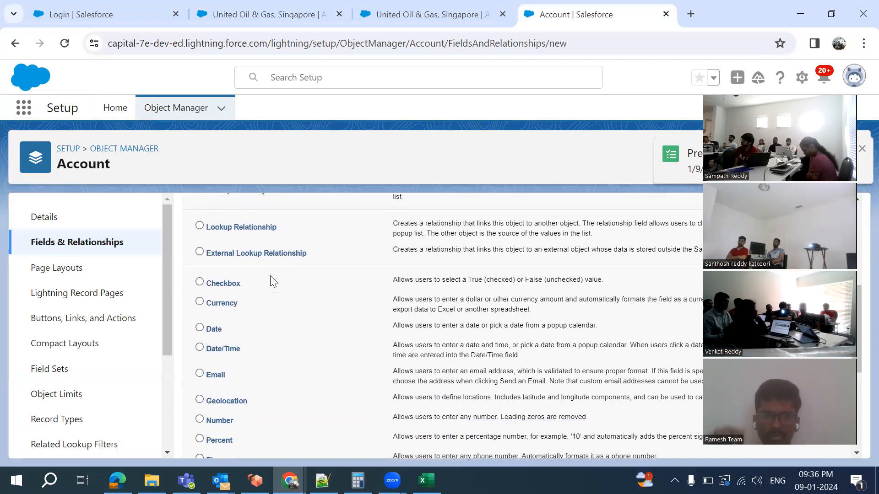
{"action": "scroll", "coordinate": [270, 276], "scroll_direction": "up", "scroll_amount": 2}
{"action": "scroll", "coordinate": [270, 276], "scroll_direction": "down", "scroll_amount": 3}
{"action": "scroll", "coordinate": [270, 279], "scroll_direction": "down", "scroll_amount": 2}
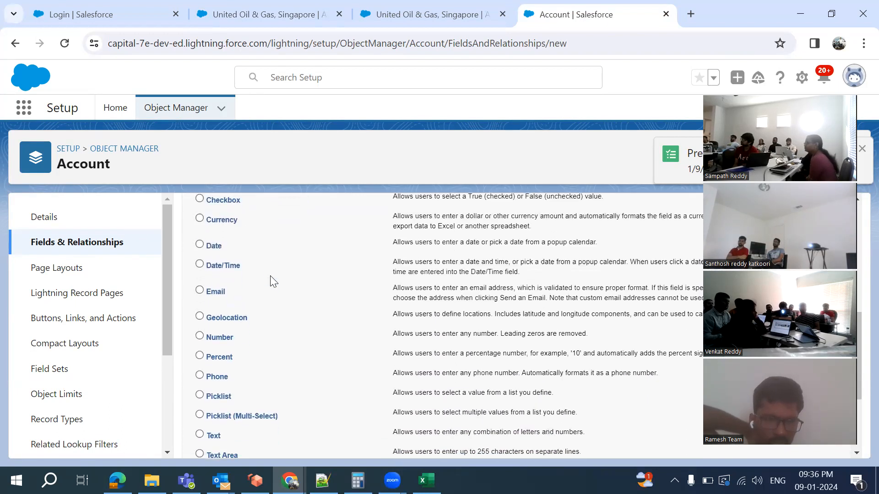
{"action": "scroll", "coordinate": [268, 261], "scroll_direction": "down", "scroll_amount": 5}
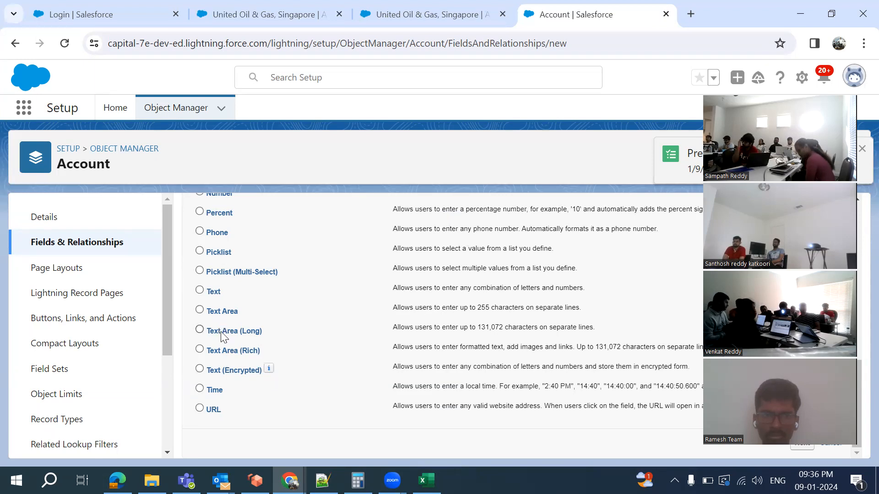
{"action": "scroll", "coordinate": [221, 332], "scroll_direction": "up", "scroll_amount": 1}
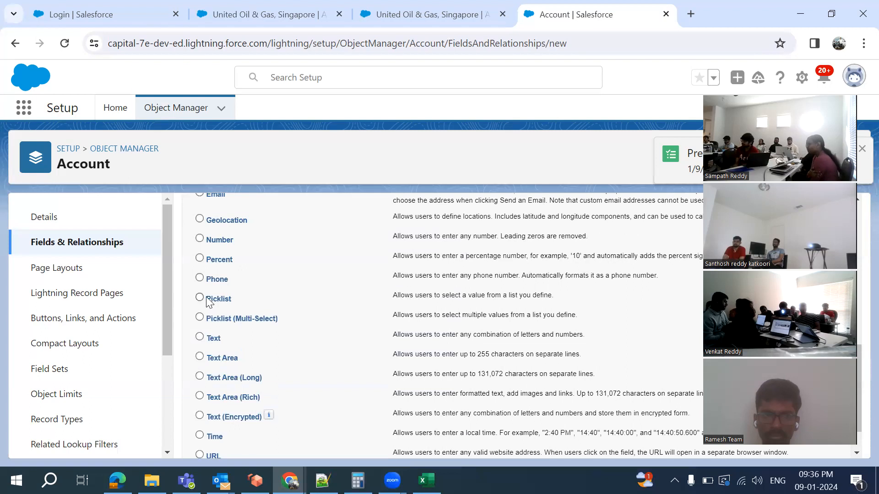
{"action": "left_click", "coordinate": [264, 18]}
{"action": "scroll", "coordinate": [262, 392], "scroll_direction": "down", "scroll_amount": 2}
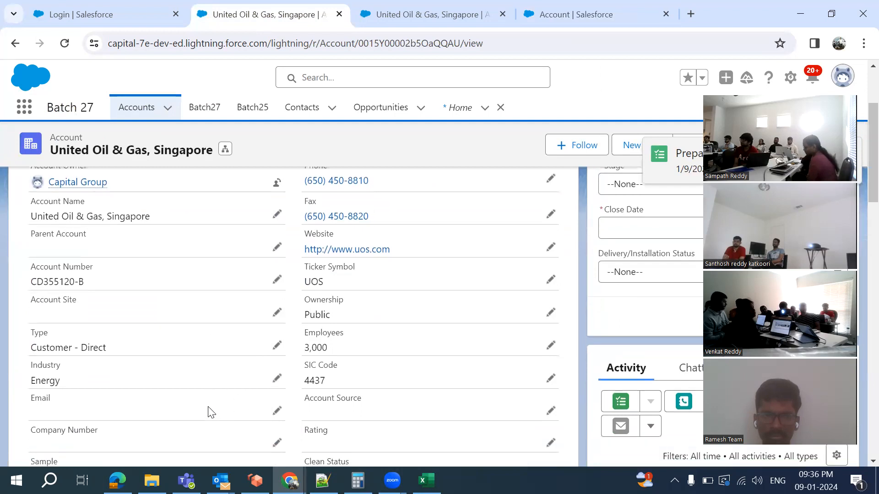
{"action": "left_click", "coordinate": [277, 378]}
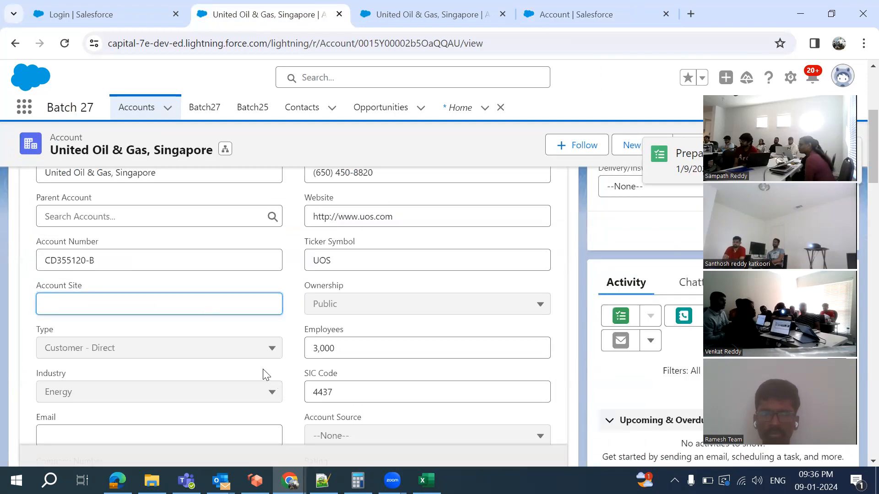
{"action": "left_click", "coordinate": [269, 348]}
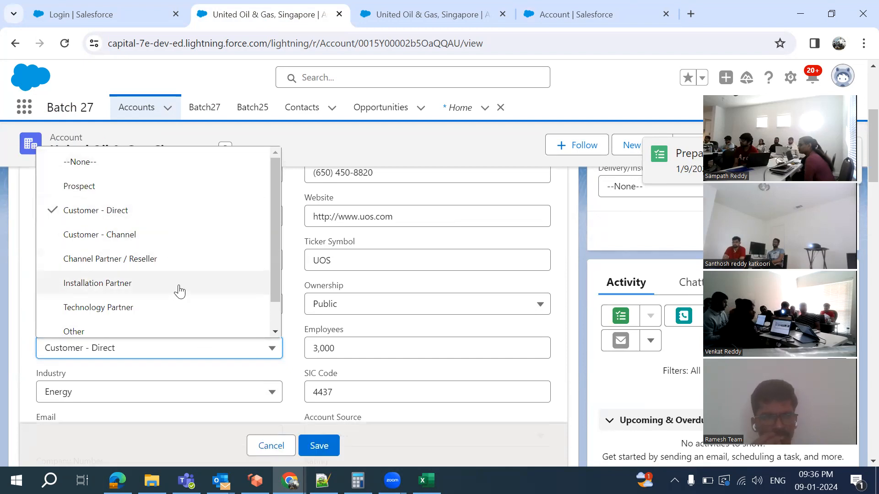
{"action": "left_click", "coordinate": [565, 22]}
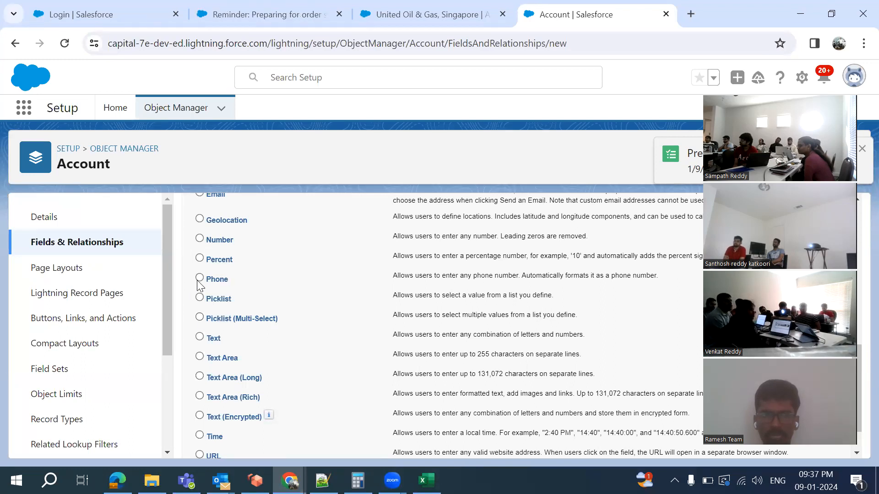
Scroll back up the Data Type list, then switch to the Notepad++ notes 'new 17'
{"action": "scroll", "coordinate": [206, 285], "scroll_direction": "up", "scroll_amount": 1}
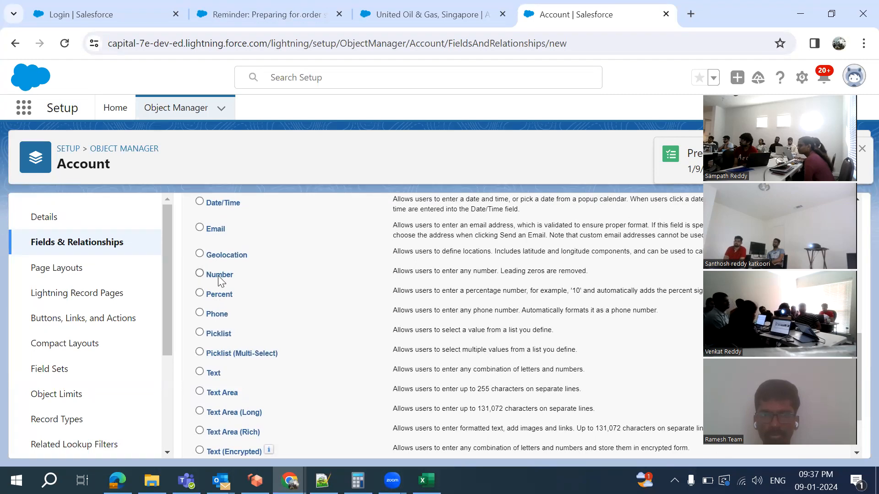
{"action": "scroll", "coordinate": [220, 279], "scroll_direction": "up", "scroll_amount": 1}
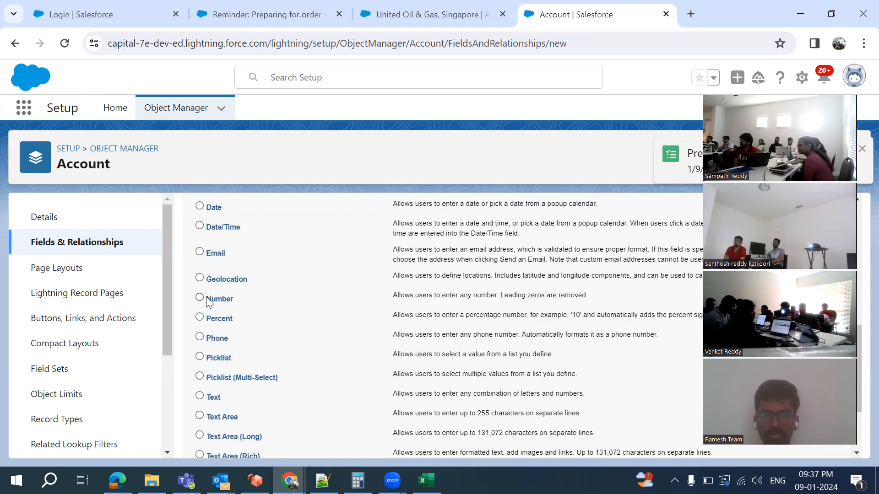
{"action": "scroll", "coordinate": [224, 301], "scroll_direction": "up", "scroll_amount": 1}
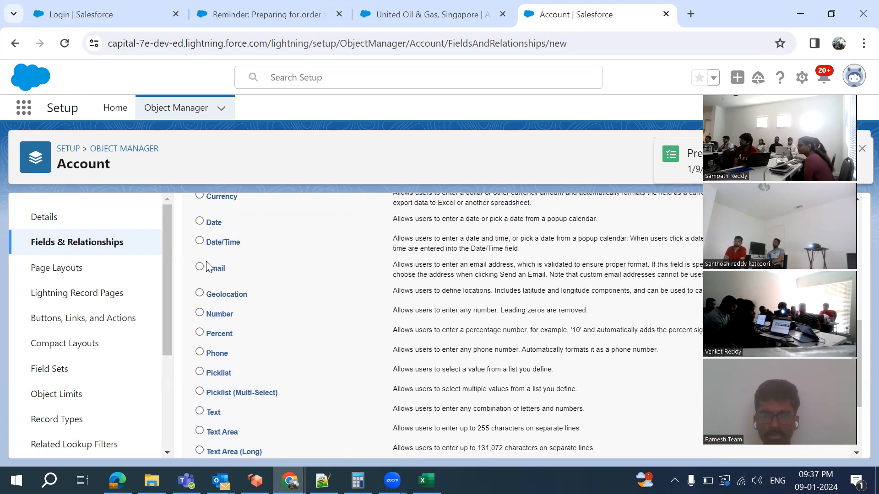
{"action": "scroll", "coordinate": [212, 275], "scroll_direction": "up", "scroll_amount": 1}
{"action": "scroll", "coordinate": [213, 274], "scroll_direction": "up", "scroll_amount": 1}
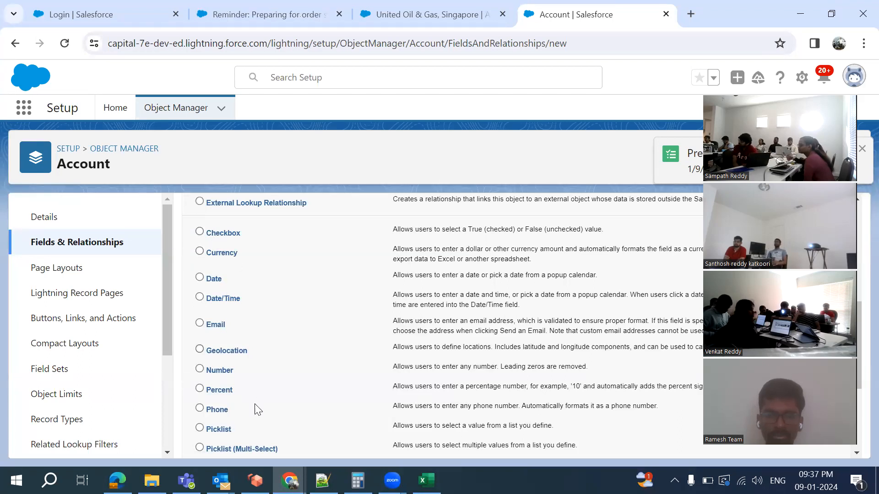
{"action": "key", "text": "alt+Tab"}
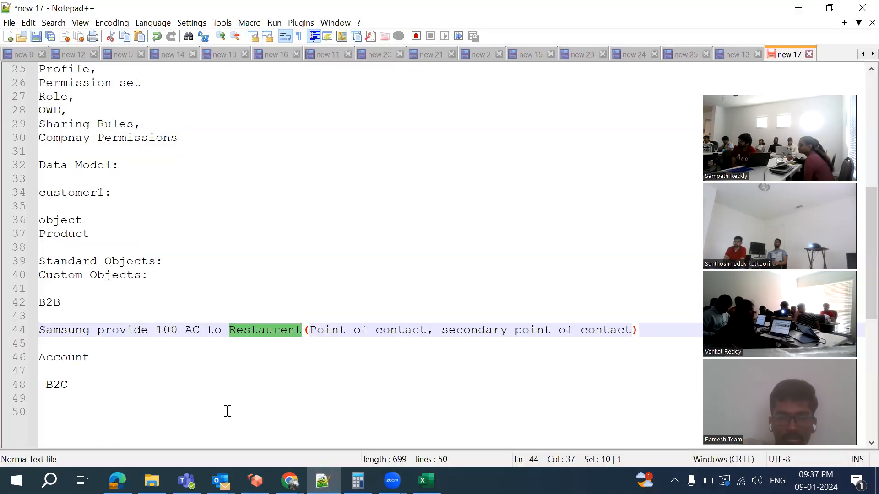
Add a 'Student:' heading on a new line near line 50
{"action": "left_click", "coordinate": [228, 411]}
{"action": "key", "text": "Return"}
{"action": "key", "text": "Up"}
{"action": "type", "text": "Student"}
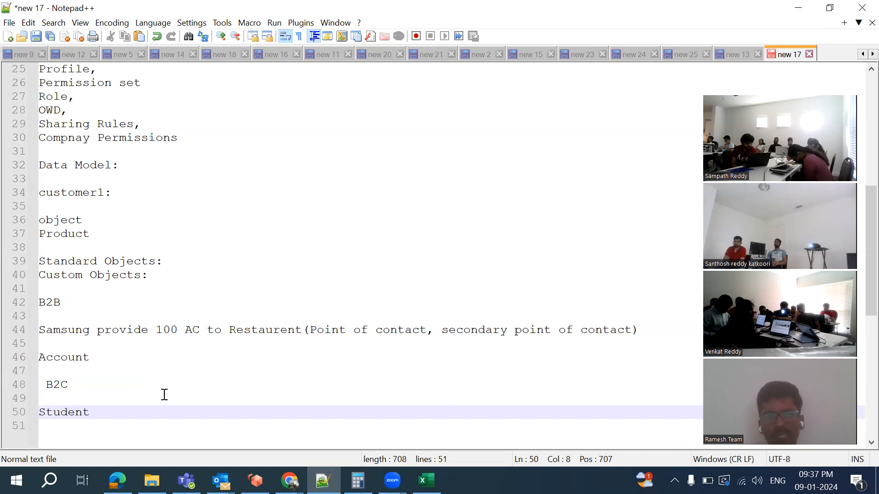
{"action": "type", "text": ":"}
{"action": "key", "text": "Return"}
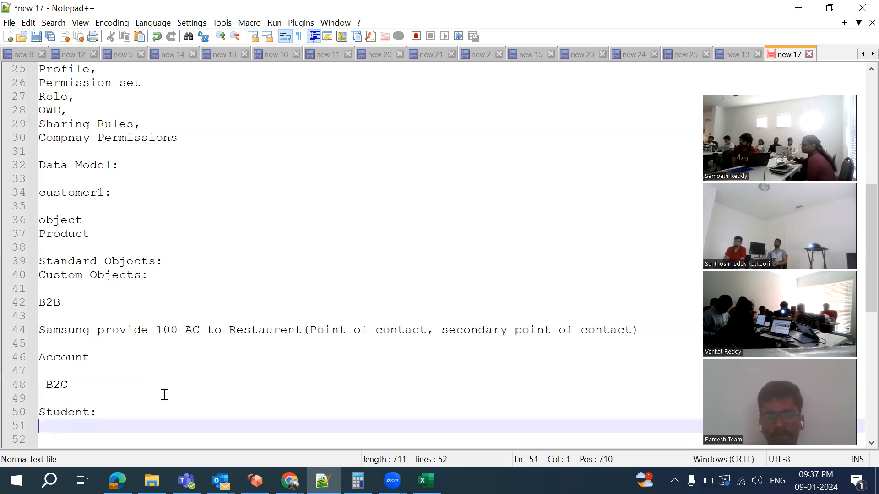
List Name, Roll NO, Department, Gender and DOB under Student:, one per line
{"action": "scroll", "coordinate": [165, 394], "scroll_direction": "down", "scroll_amount": 8}
{"action": "scroll", "coordinate": [103, 234], "scroll_direction": "up", "scroll_amount": 1}
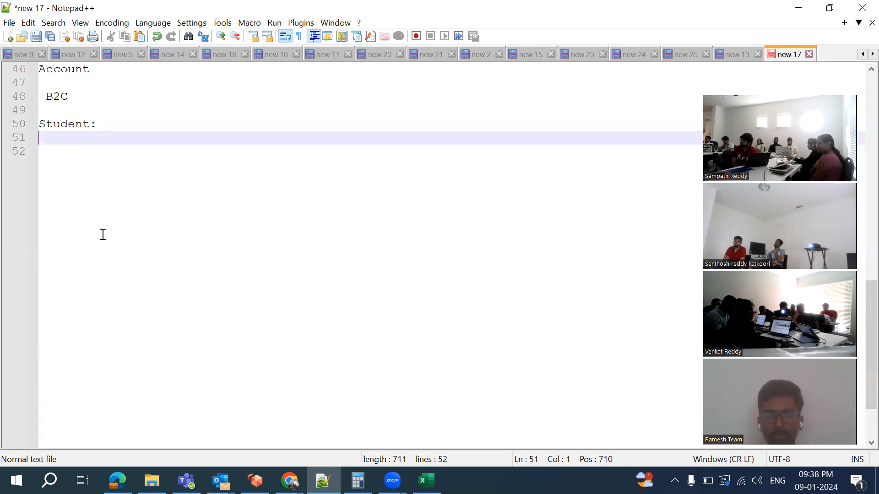
{"action": "type", "text": "me,"}
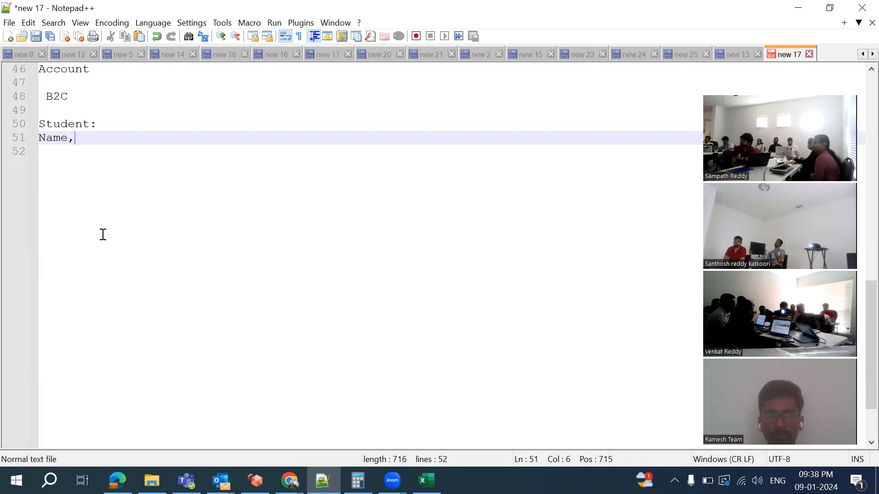
{"action": "key", "text": "Return"}
{"action": "key", "text": "BackSpace"}
{"action": "key", "text": "BackSpace"}
{"action": "key", "text": "Return"}
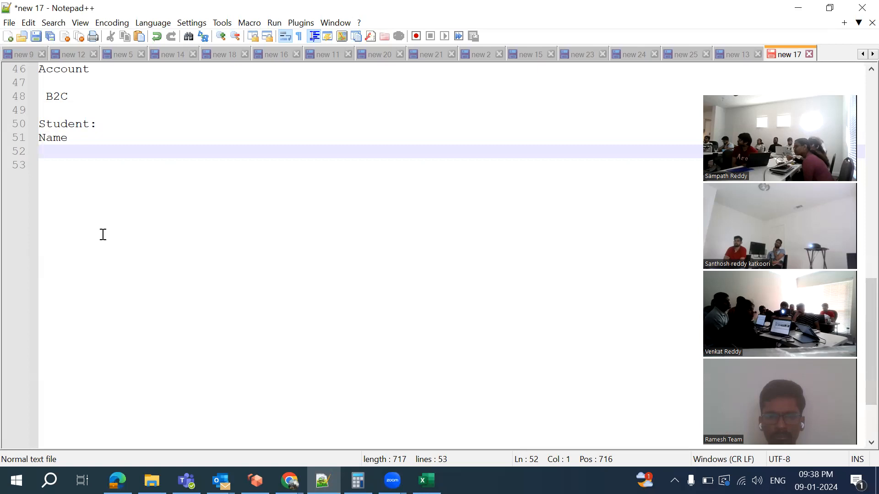
{"action": "type", "text": "Roll"}
{"action": "type", "text": " NP"}
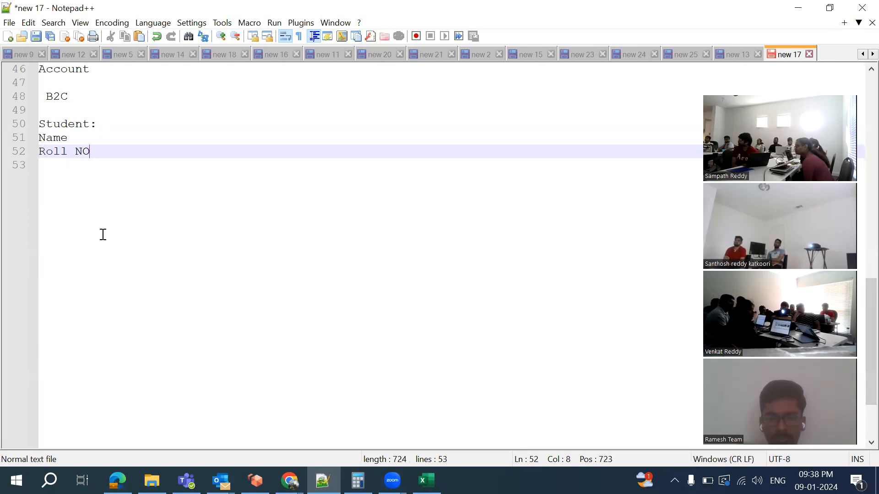
{"action": "key", "text": "Return"}
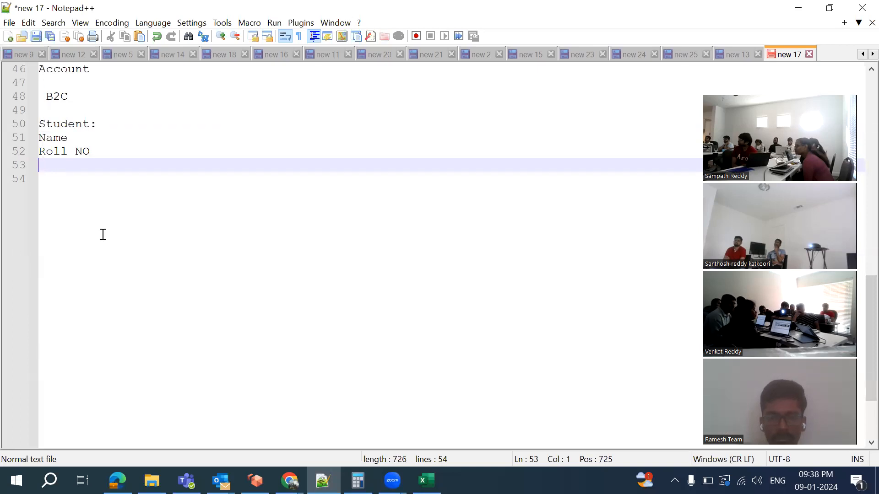
{"action": "type", "text": "De"}
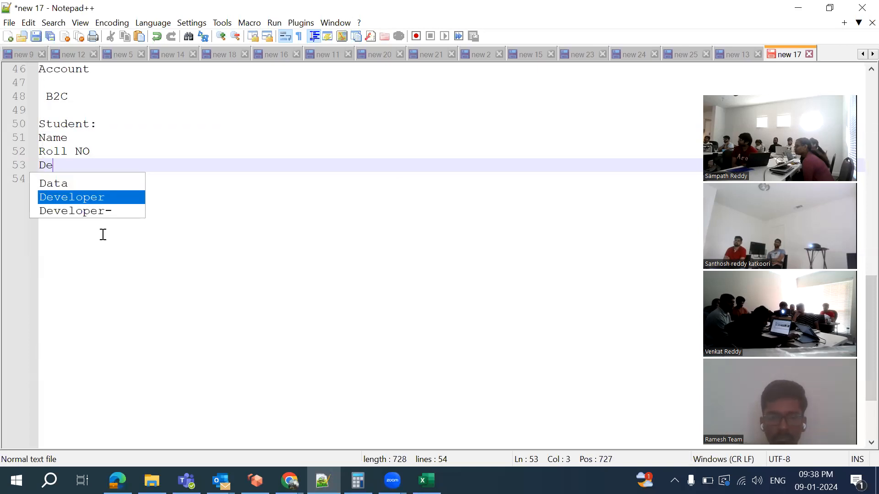
{"action": "type", "text": "partment"}
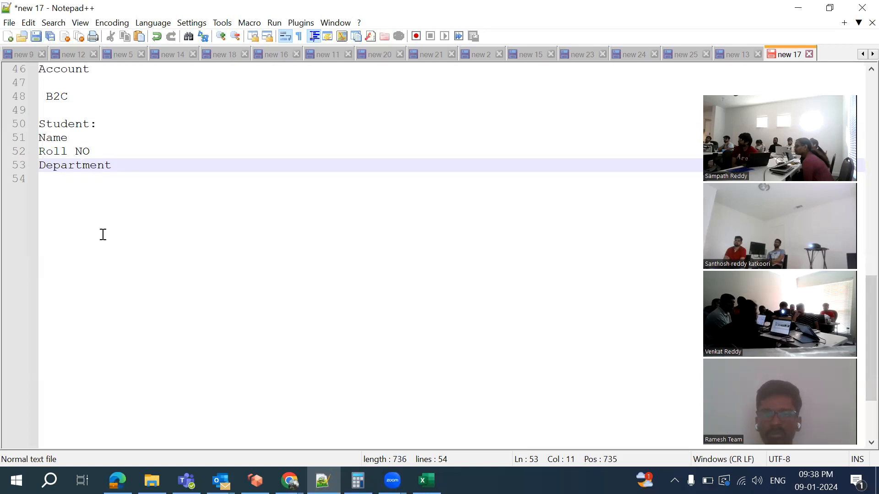
{"action": "key", "text": "Return"}
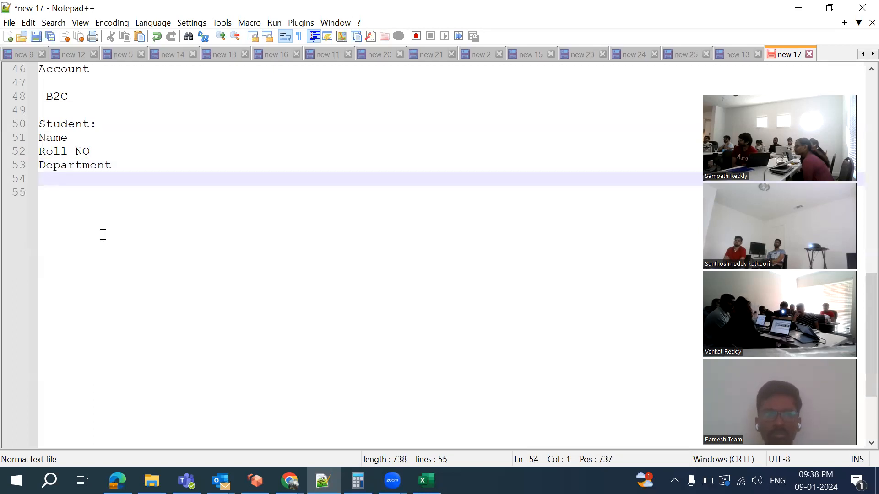
{"action": "type", "text": "Gender"}
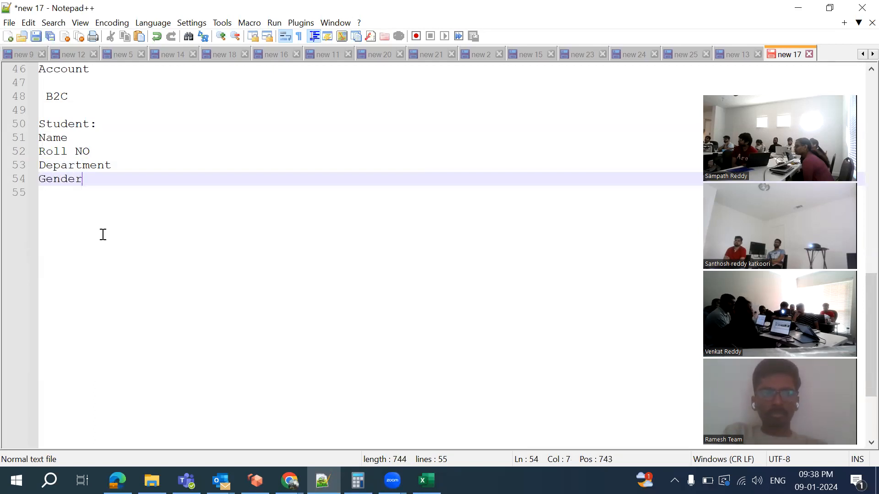
{"action": "key", "text": "Return"}
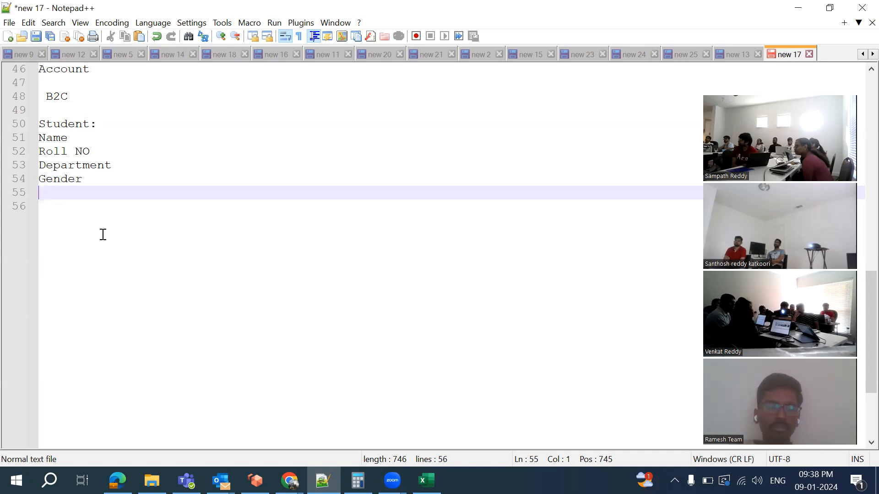
{"action": "type", "text": "DOB"}
{"action": "key", "text": "Return"}
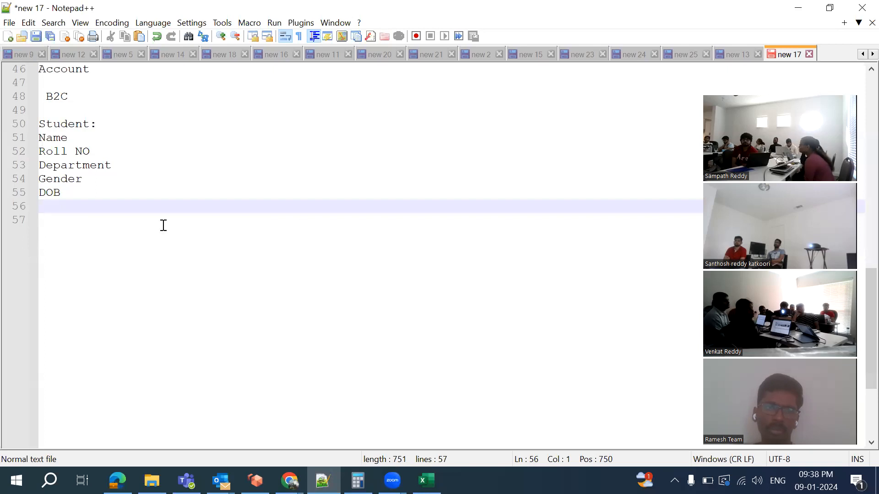
Continue the list with Area, City, State, ZIP Code and Country
{"action": "type", "text": "Ad"}
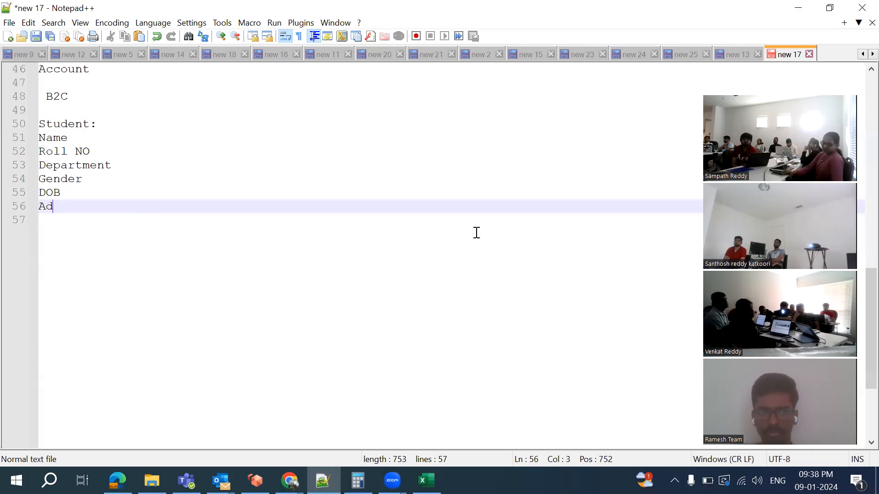
{"action": "key", "text": "BackSpace"}
{"action": "key", "text": "BackSpace"}
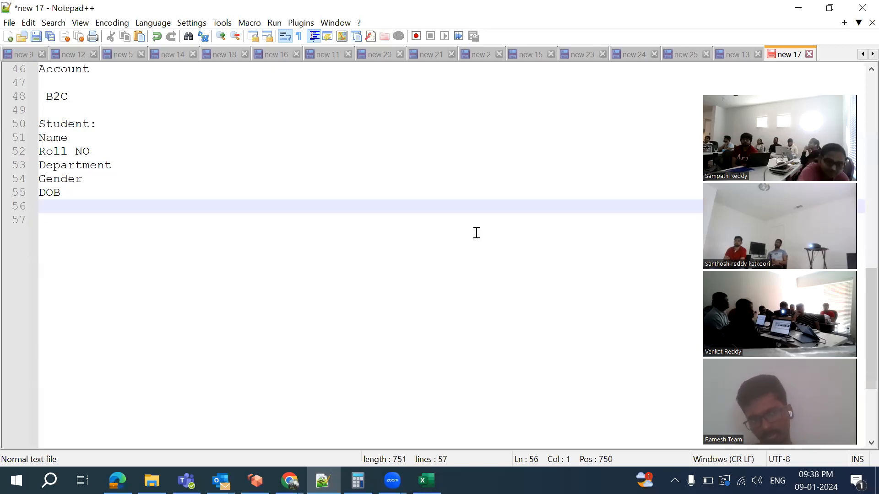
{"action": "type", "text": "City"}
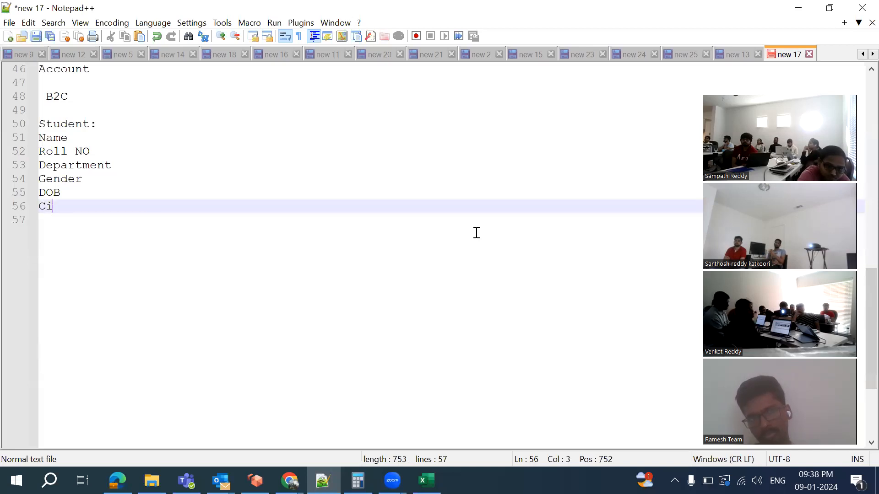
{"action": "key", "text": "BackSpace"}
{"action": "key", "text": "BackSpace"}
{"action": "key", "text": "BackSpace"}
{"action": "key", "text": "BackSpace"}
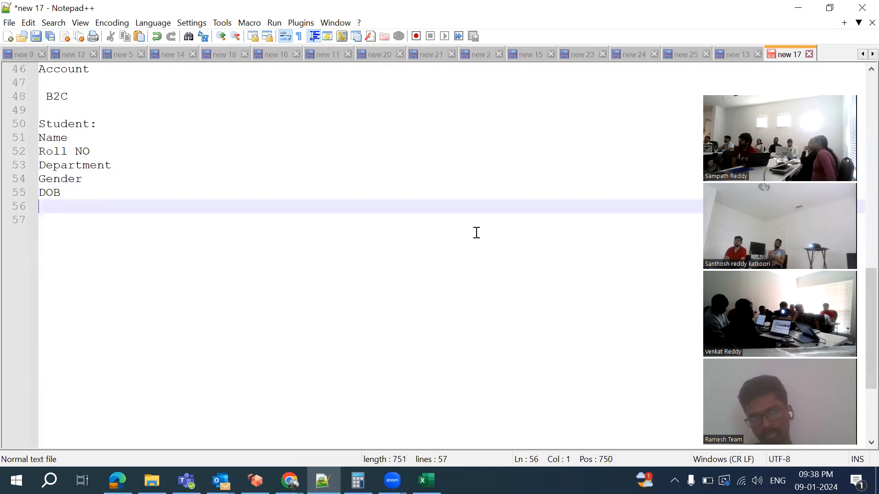
{"action": "type", "text": "Area"}
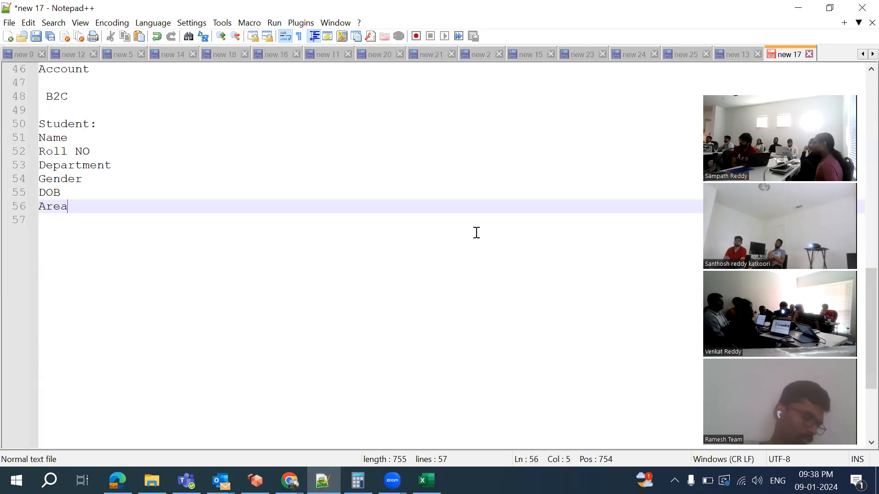
{"action": "key", "text": "Return"}
{"action": "type", "text": "City"}
{"action": "key", "text": "Return"}
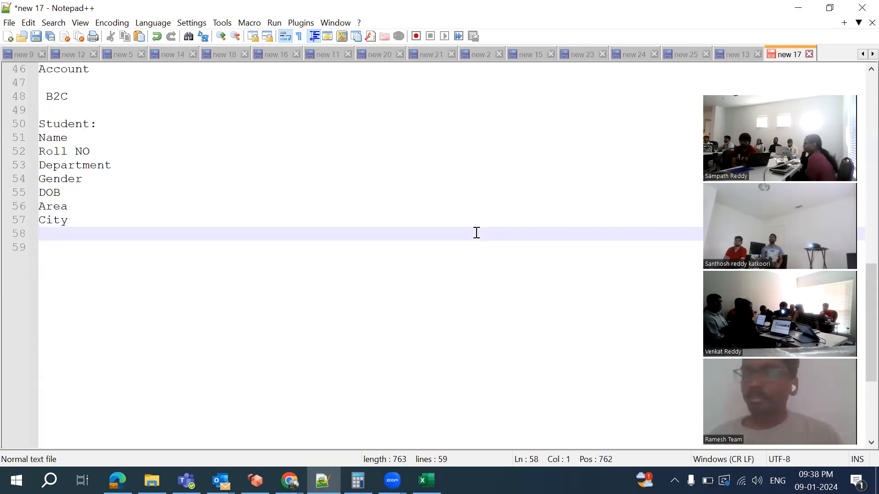
{"action": "type", "text": "State"}
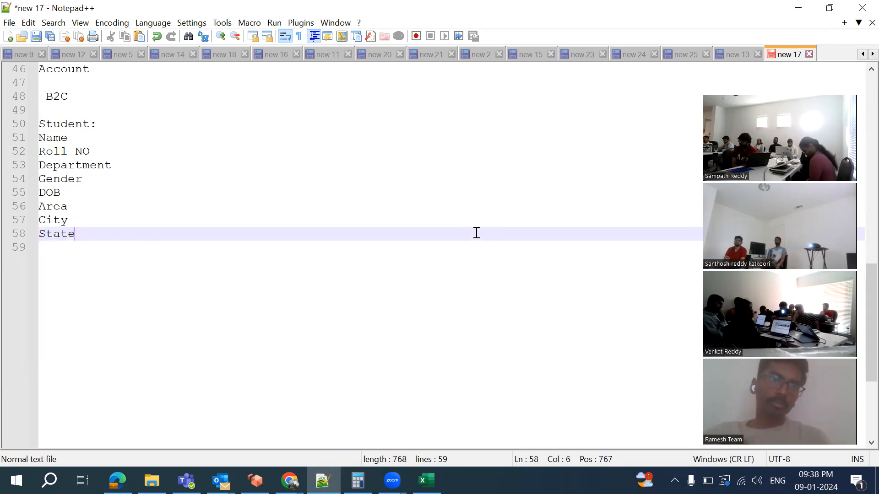
{"action": "key", "text": "Return"}
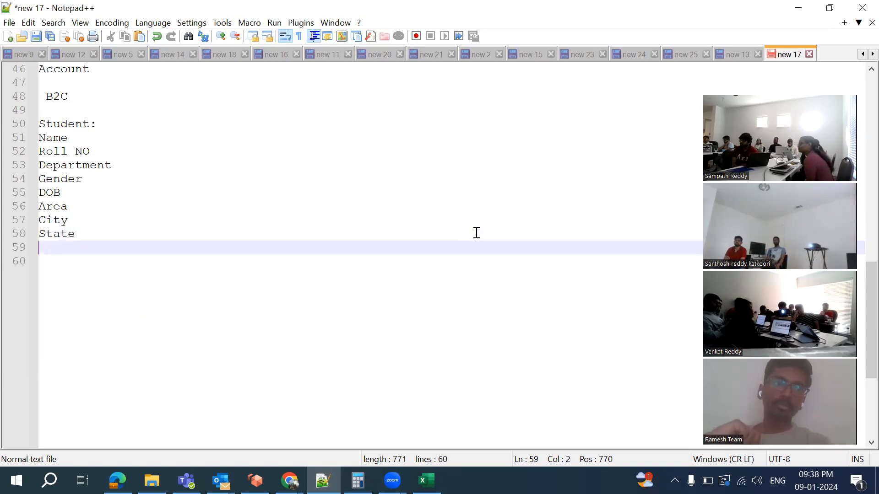
{"action": "type", "text": "Code"}
{"action": "key", "text": "Return"}
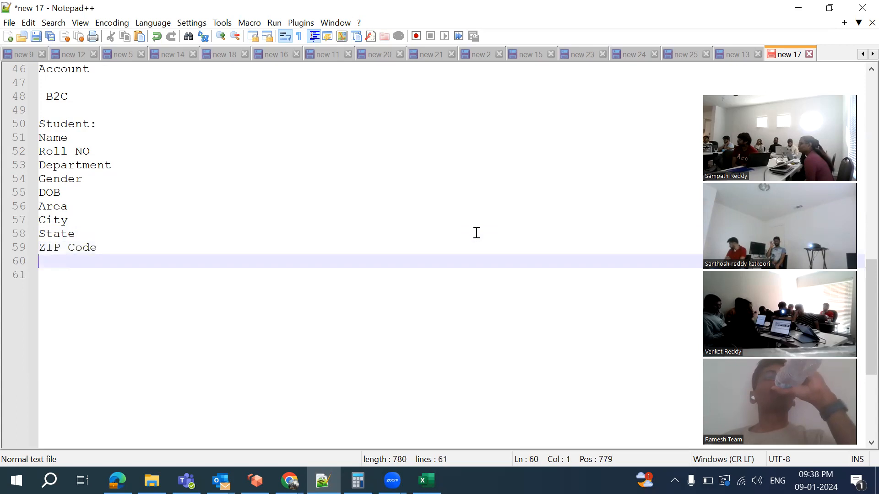
{"action": "type", "text": "Country"}
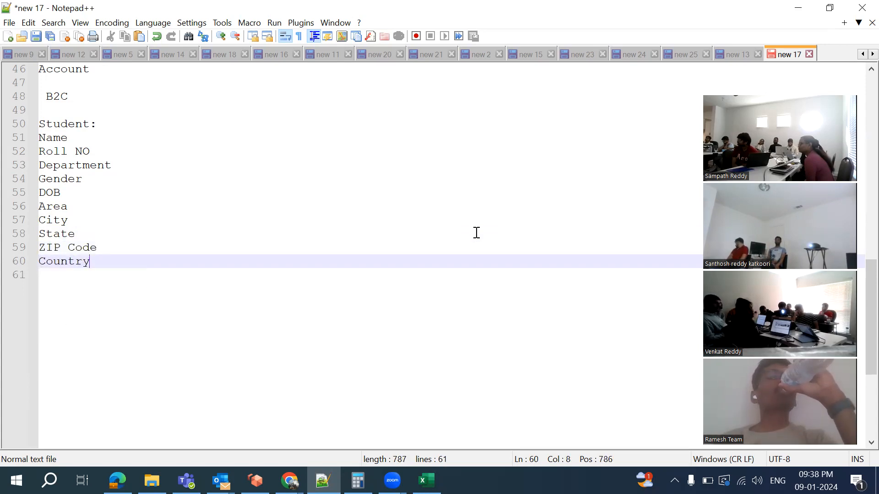
{"action": "key", "text": "Return"}
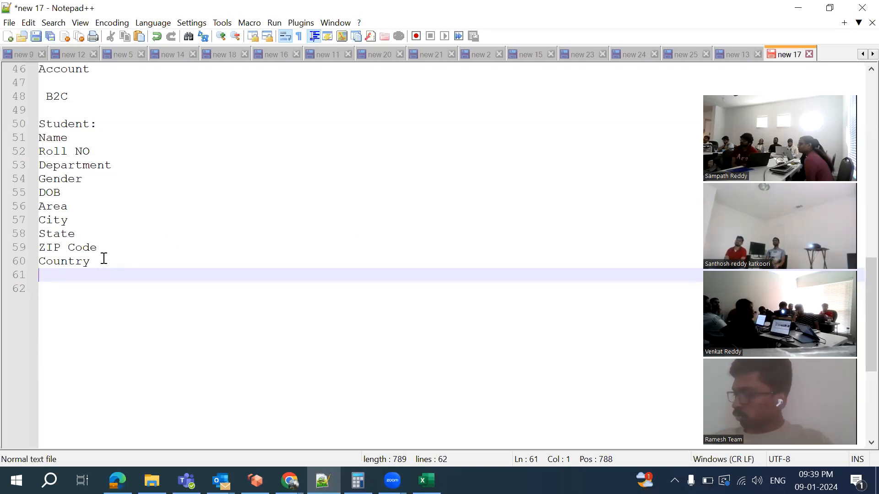
Add Email Id, Phone Number and Age to the Student list
{"action": "type", "text": "Email Id"}
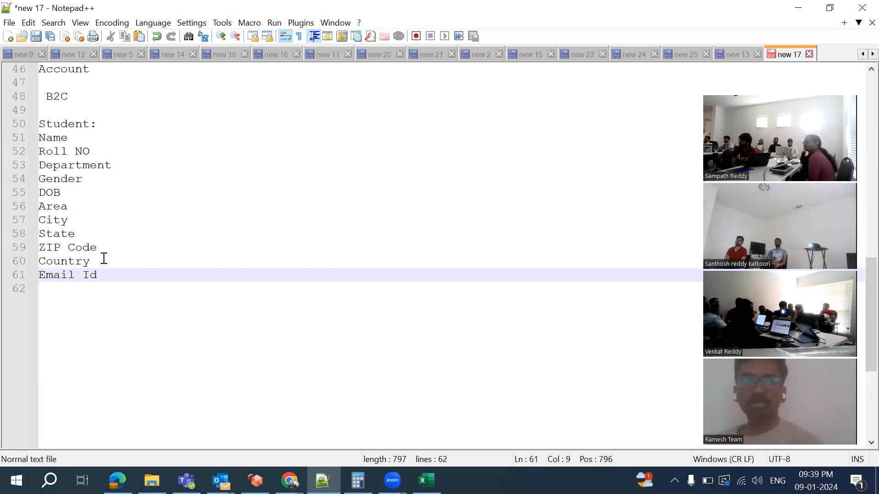
{"action": "key", "text": "Return"}
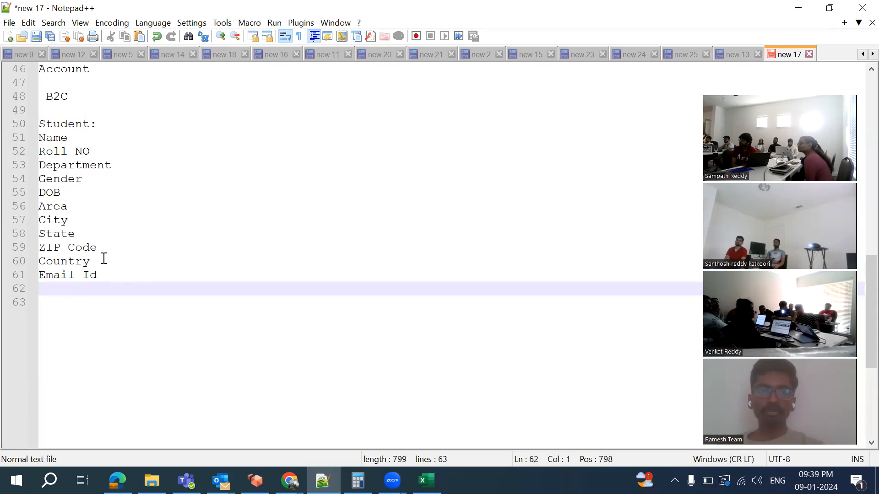
{"action": "type", "text": "PhoneN"}
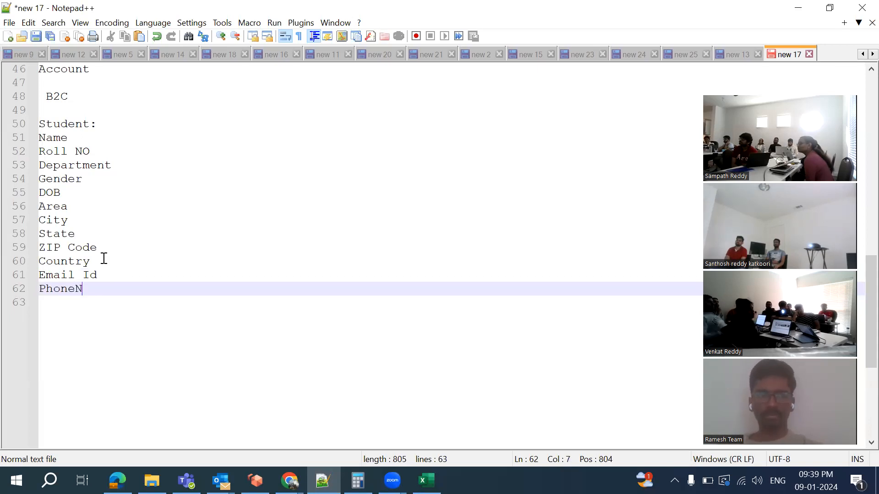
{"action": "key", "text": "BackSpace"}
{"action": "type", "text": "Number:"}
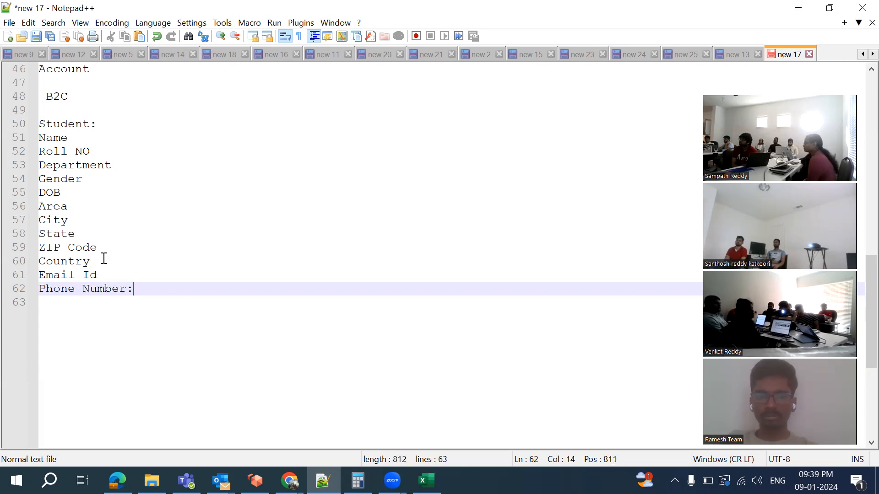
{"action": "key", "text": "BackSpace"}
{"action": "key", "text": "Return"}
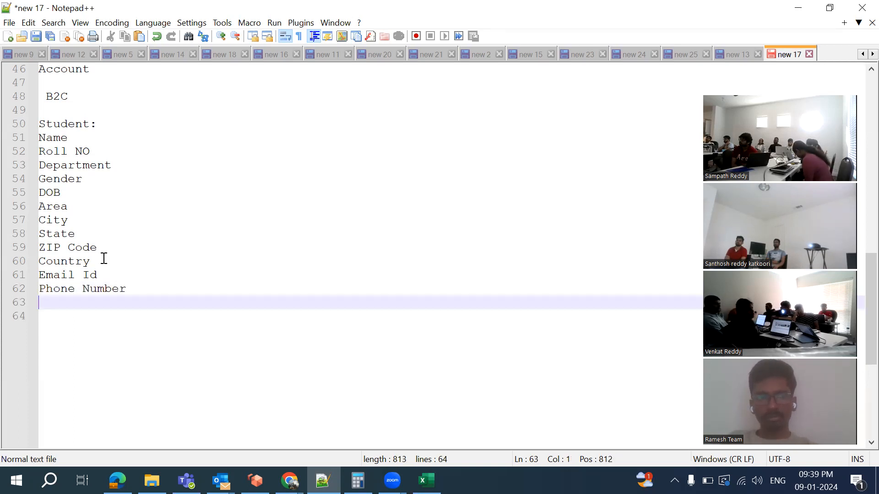
{"action": "type", "text": "Age"}
{"action": "key", "text": "Return"}
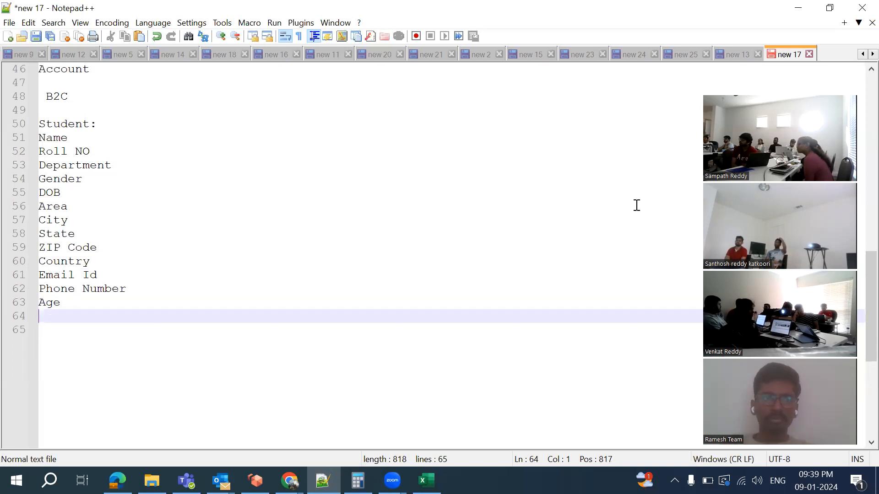
Add Father Name and Father Phone number, correcting the typos
{"action": "type", "text": "P"}
{"action": "key", "text": "BackSpace"}
{"action": "type", "text": "Father "}
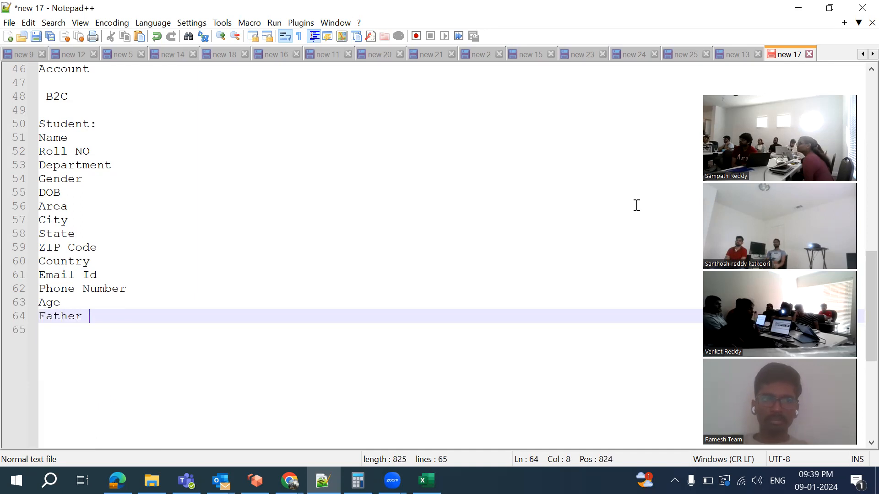
{"action": "type", "text": "Name;"}
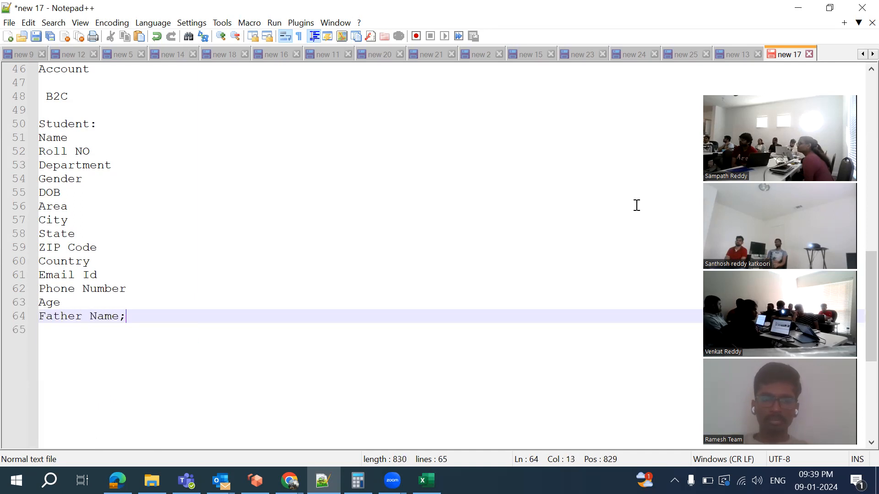
{"action": "key", "text": "Return"}
{"action": "type", "text": "Fagher"}
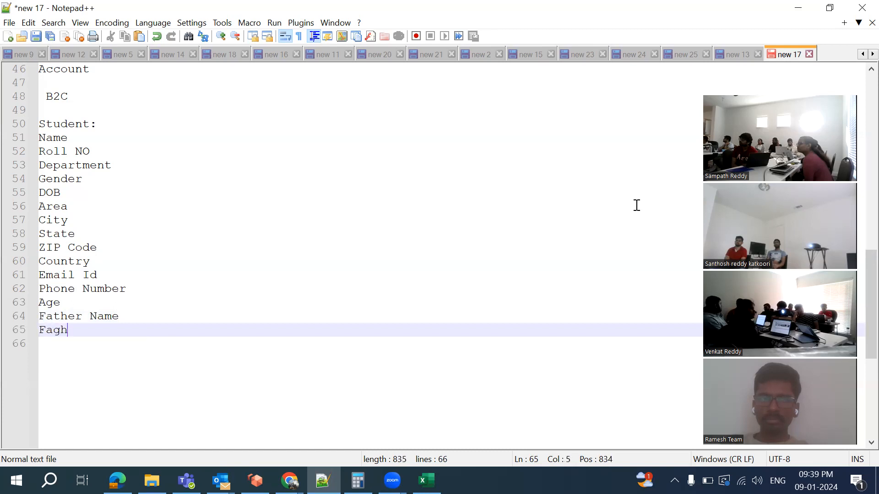
{"action": "key", "text": "BackSpace"}
{"action": "key", "text": "BackSpace"}
{"action": "key", "text": "BackSpace"}
{"action": "key", "text": "BackSpace"}
{"action": "type", "text": "ther"}
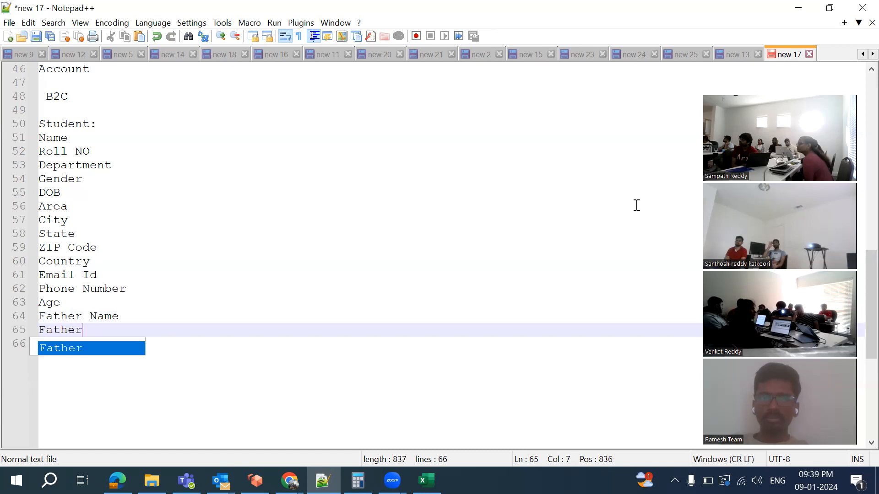
{"action": "type", "text": " Phone number"}
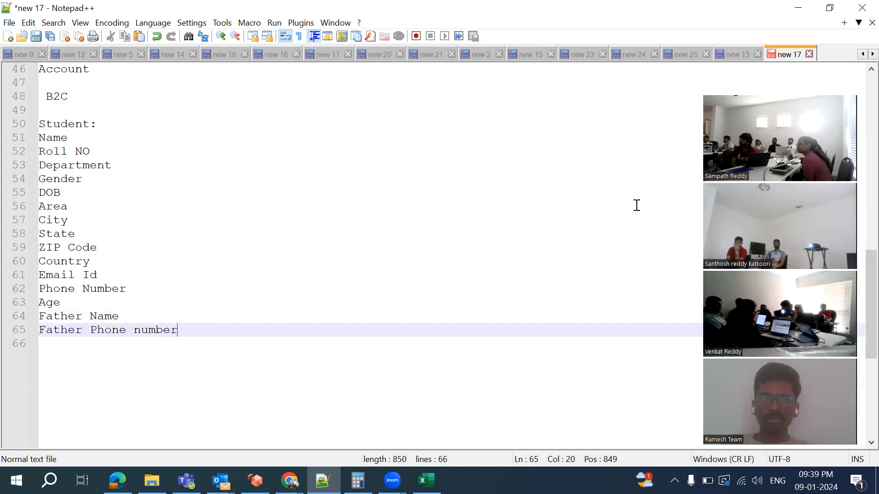
{"action": "key", "text": "Return"}
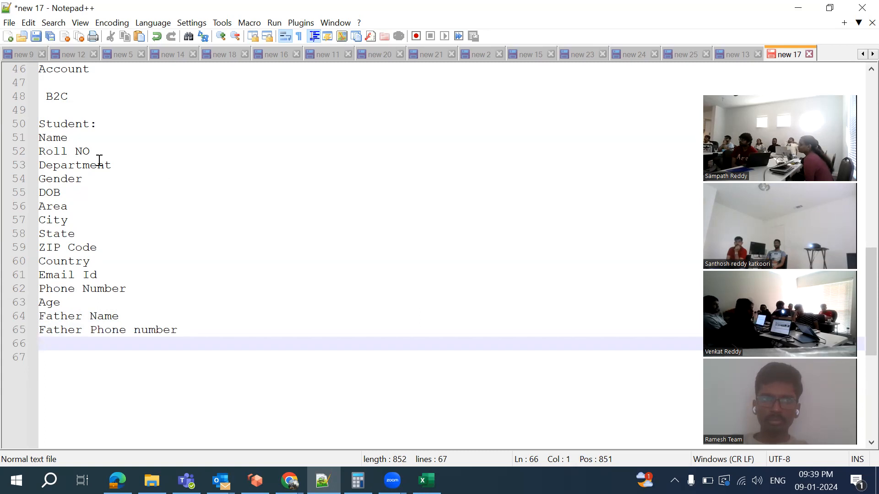
Insert a blank line under Student: and add blank lines after Father Phone number
{"action": "left_click", "coordinate": [112, 127]}
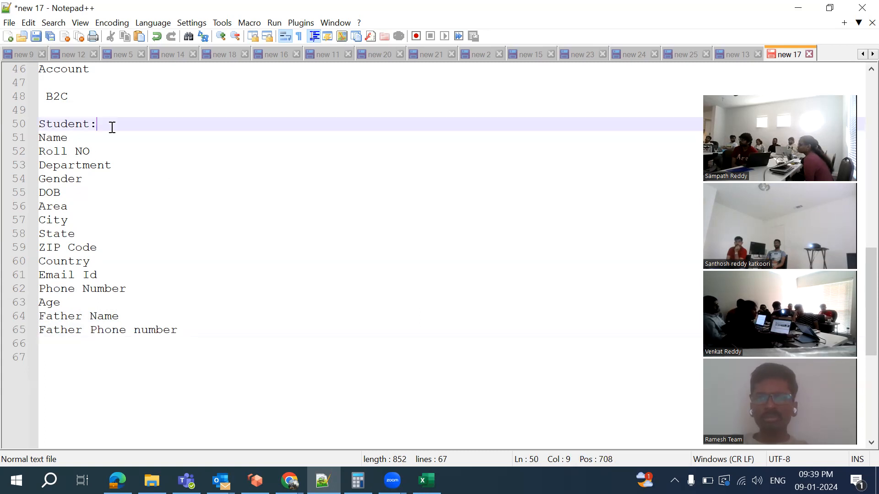
{"action": "key", "text": "Return"}
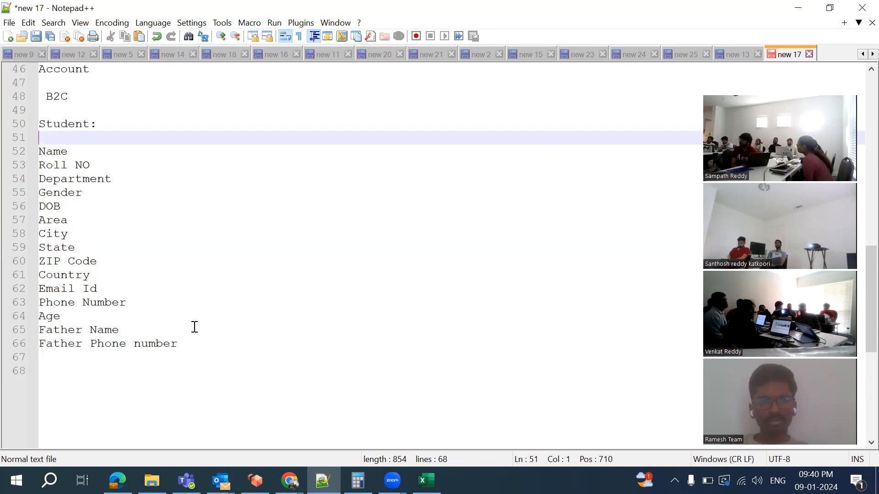
{"action": "left_click", "coordinate": [195, 347]}
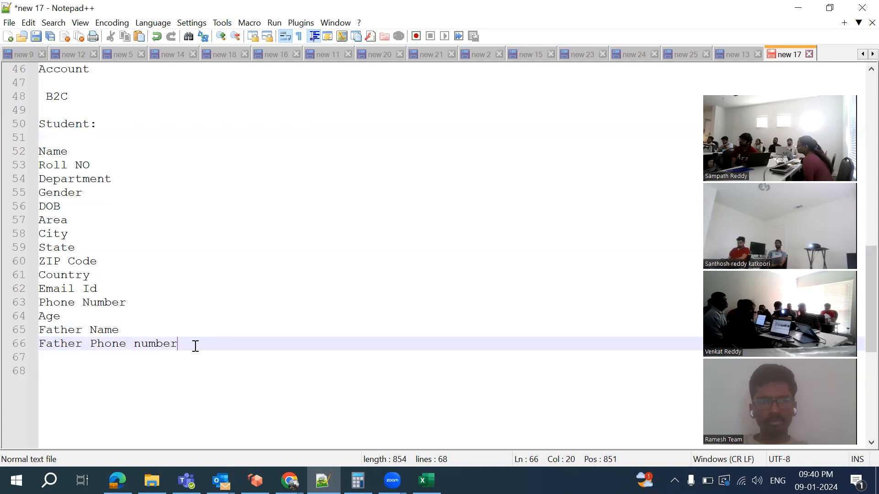
{"action": "key", "text": "Return"}
{"action": "key", "text": "Return"}
{"action": "key", "text": "Return"}
Type the Class, Teacher and School headings with blank lines between them
{"action": "type", "text": "Class"}
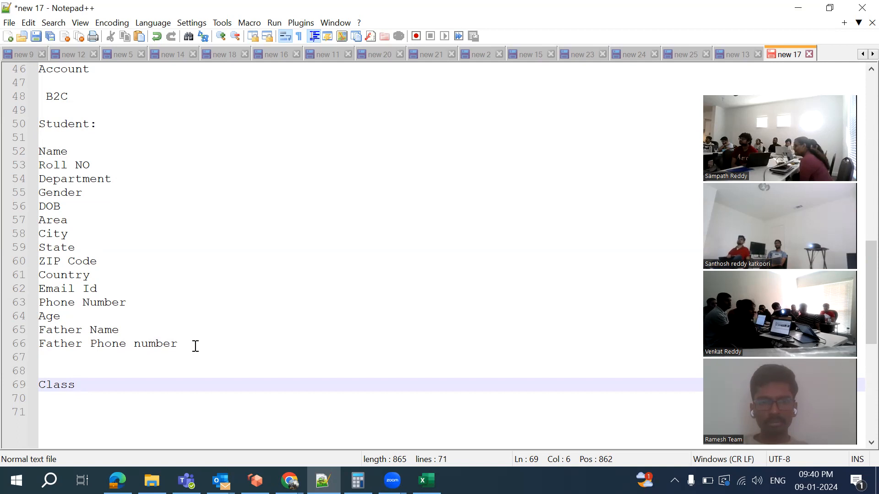
{"action": "key", "text": "Return"}
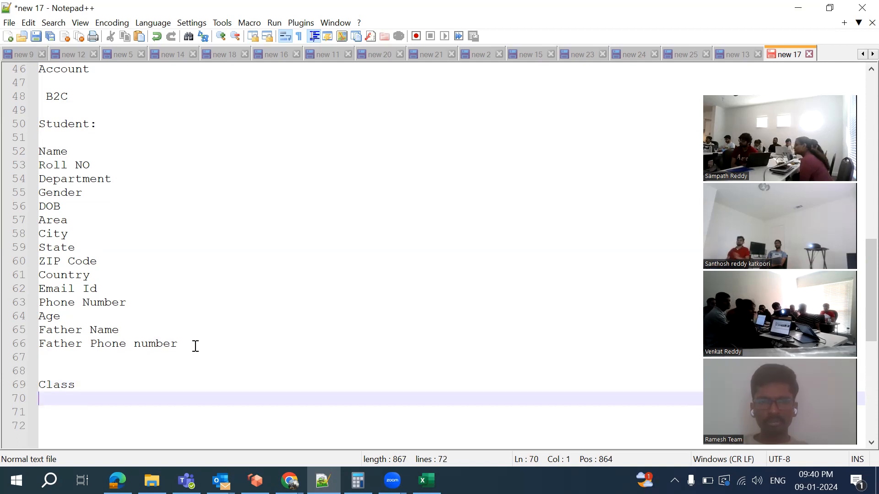
{"action": "key", "text": "Return"}
{"action": "type", "text": "Te"}
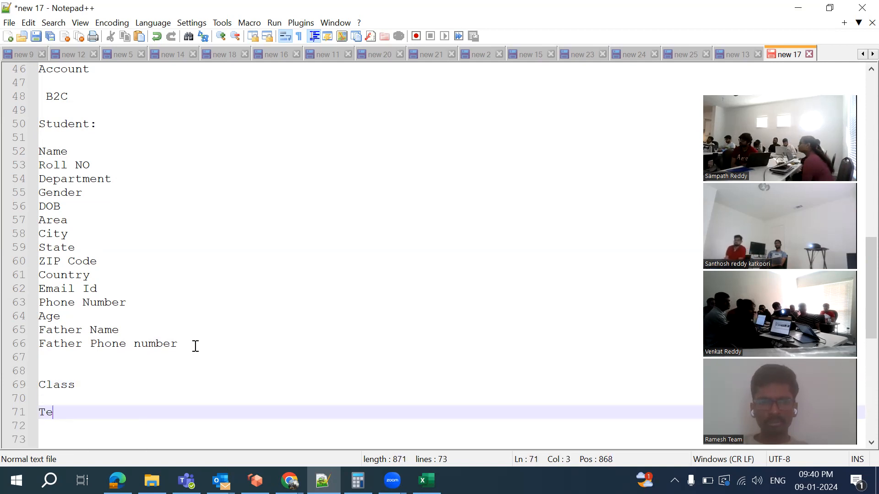
{"action": "type", "text": "acher"}
{"action": "key", "text": "Return"}
{"action": "key", "text": "Return"}
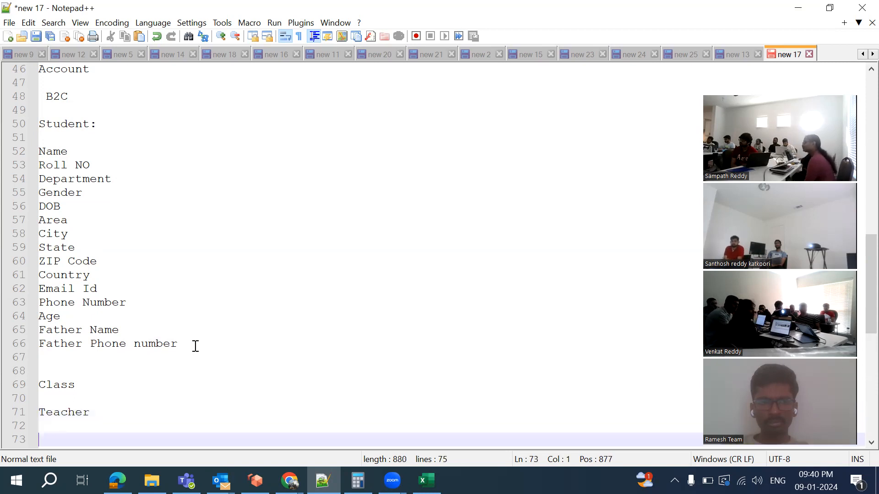
{"action": "type", "text": "Scho"}
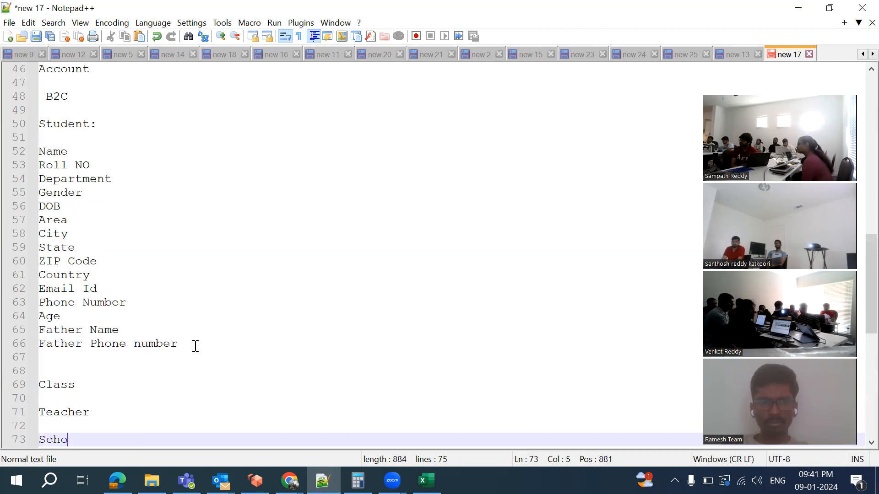
{"action": "scroll", "coordinate": [196, 346], "scroll_direction": "down", "scroll_amount": 2}
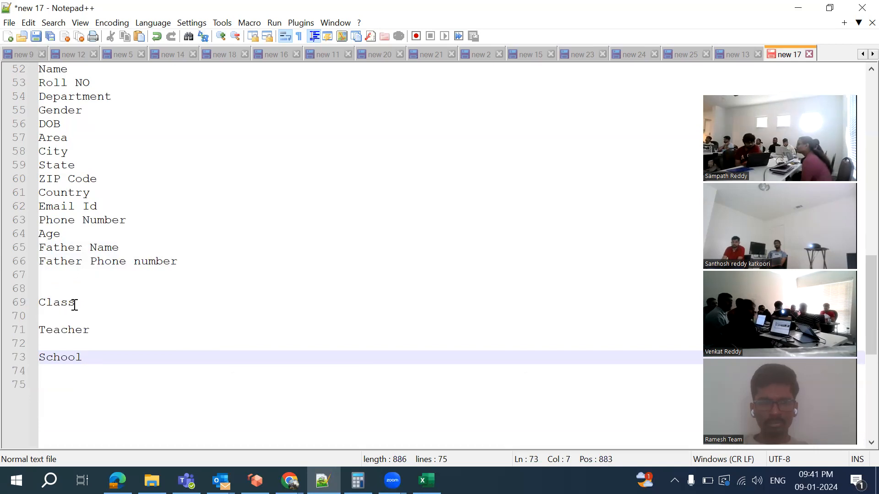
List Teacher Name, Timings, Subject and Section Details under Class
{"action": "left_click", "coordinate": [75, 305]}
{"action": "key", "text": "Return"}
{"action": "type", "text": "Te"}
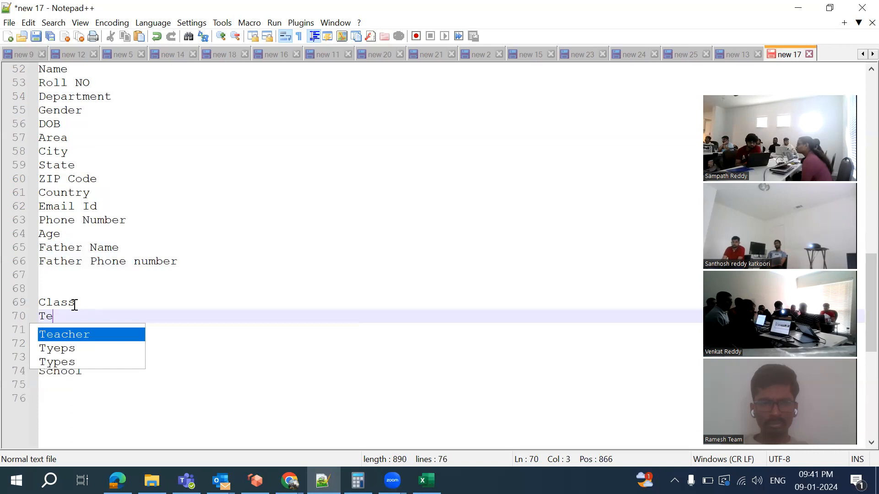
{"action": "type", "text": "acher Name"}
{"action": "key", "text": "Return"}
{"action": "key", "text": "Return"}
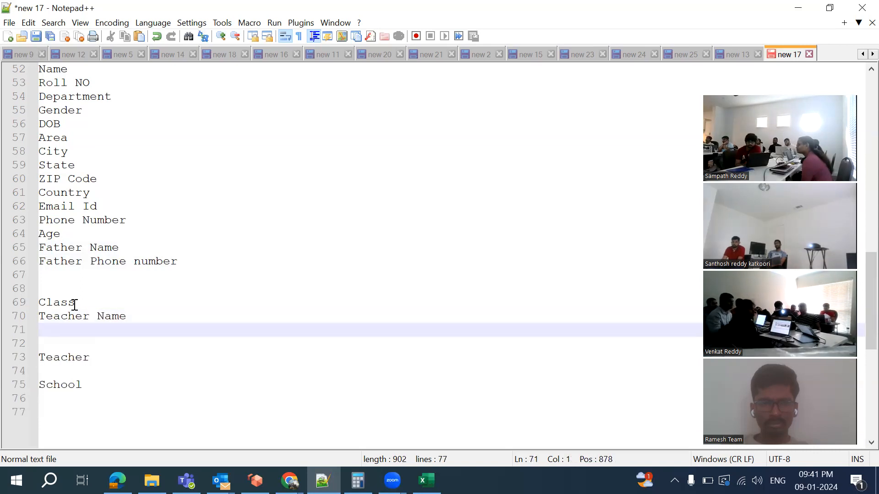
{"action": "type", "text": "Timings"}
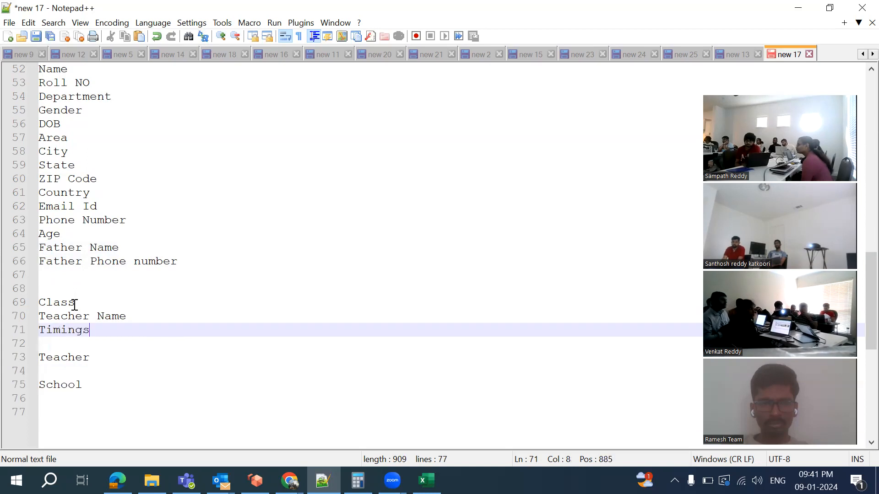
{"action": "key", "text": "Return"}
{"action": "type", "text": "Subhec"}
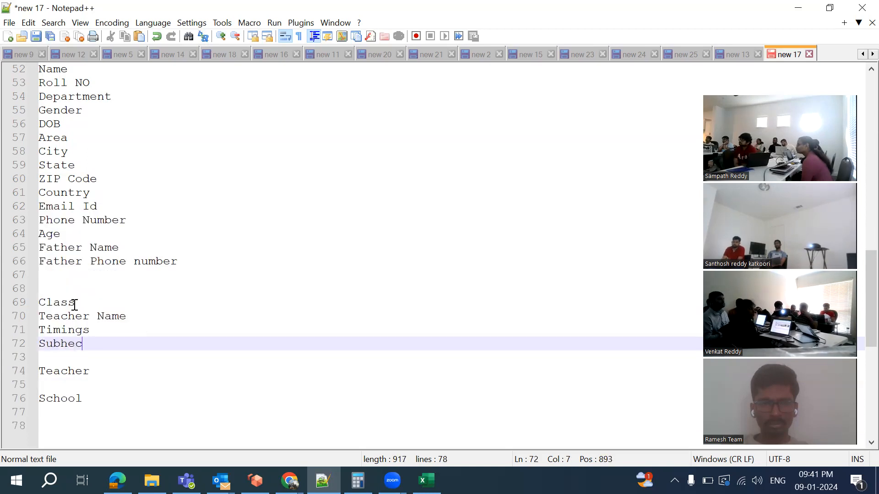
{"action": "key", "text": "BackSpace"}
{"action": "key", "text": "BackSpace"}
{"action": "key", "text": "BackSpace"}
{"action": "type", "text": "ject"}
{"action": "key", "text": "Return"}
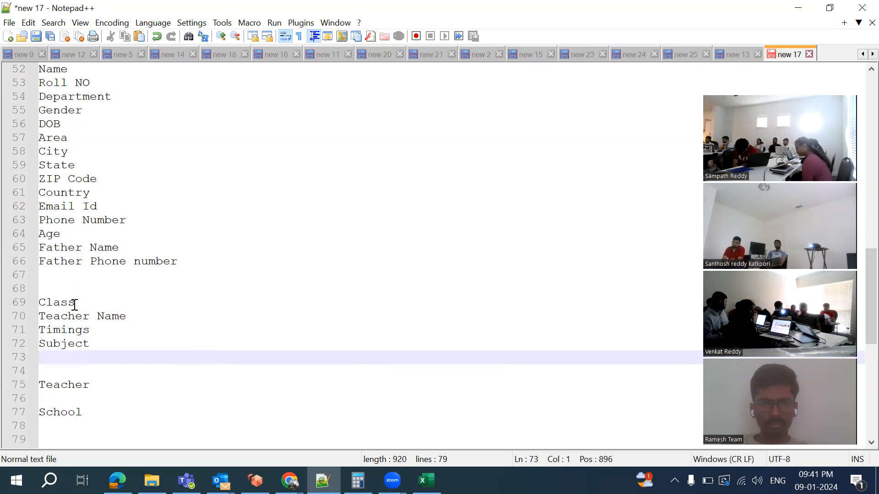
{"action": "type", "text": "Sectio"}
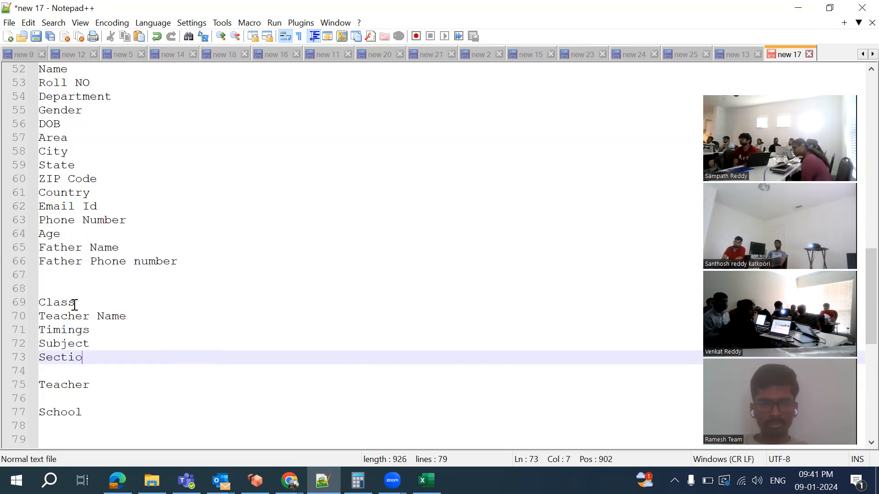
{"action": "type", "text": "n Details"}
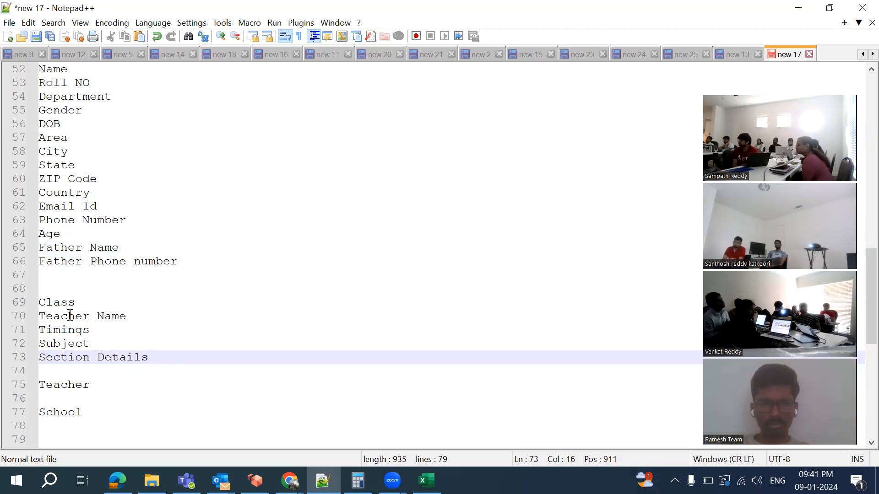
Make the heading 'Teacher:' and list indented Name and Subject beneath it
{"action": "left_click", "coordinate": [86, 306]}
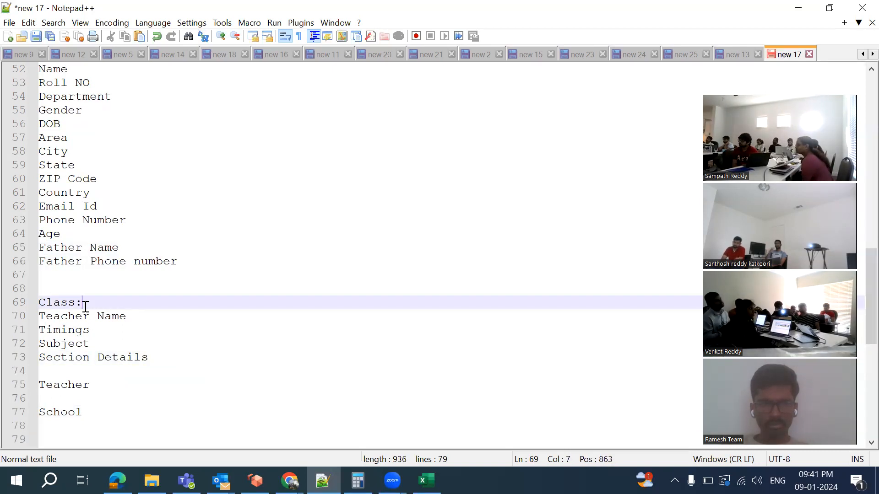
{"action": "left_click", "coordinate": [113, 386]}
{"action": "type", "text": ":"}
{"action": "key", "text": "Return"}
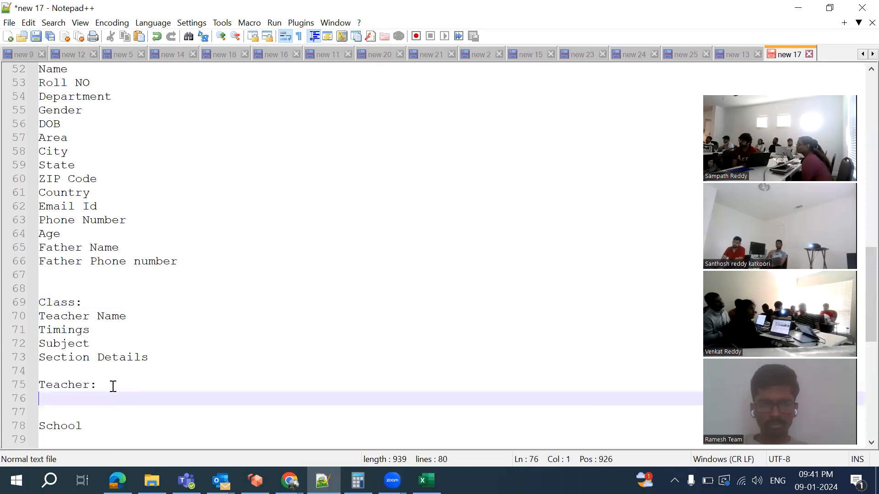
{"action": "key", "text": "Return"}
{"action": "key", "text": "Up"}
{"action": "key", "text": "Tab"}
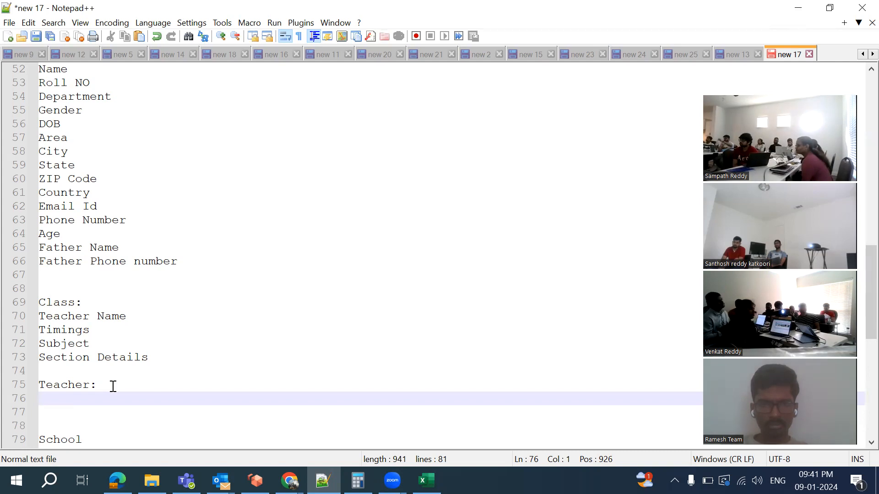
{"action": "type", "text": "Name:"}
{"action": "key", "text": "BackSpace"}
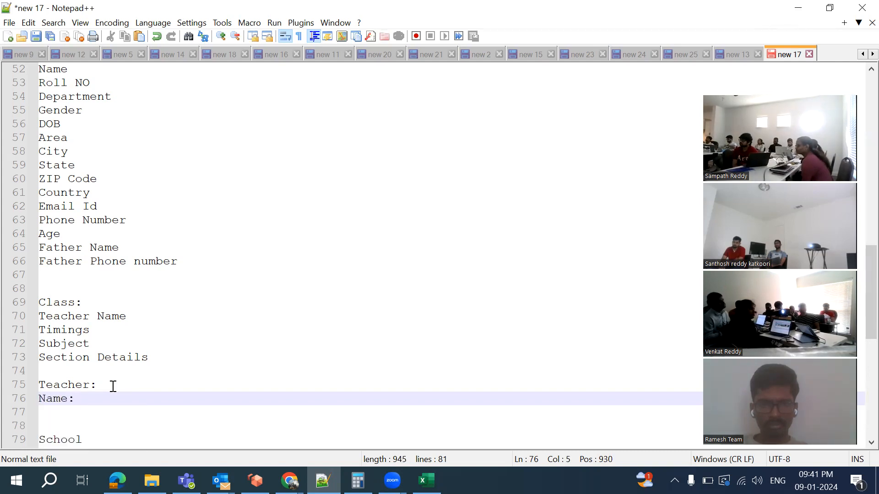
{"action": "key", "text": "Return"}
{"action": "type", "text": "Subject"}
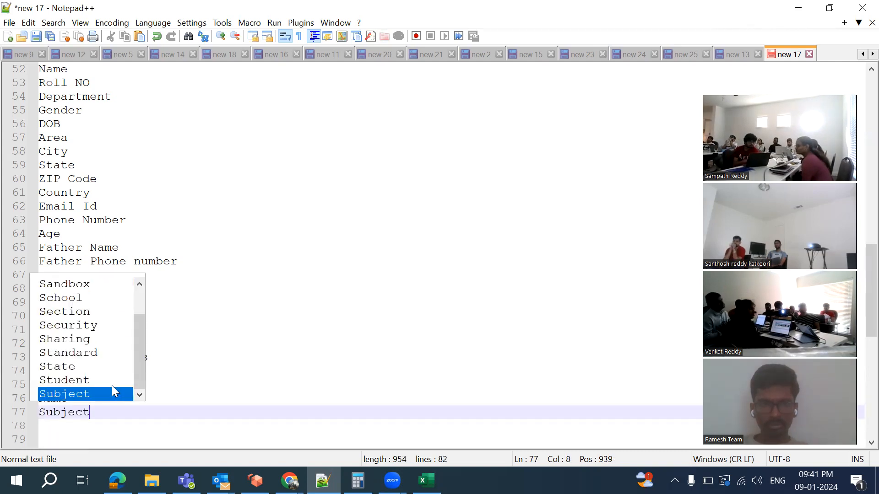
{"action": "key", "text": "Return"}
{"action": "key", "text": "Return"}
Dismiss the word suggestions, place the cursor after School, and review the notes
{"action": "scroll", "coordinate": [113, 387], "scroll_direction": "down", "scroll_amount": 3}
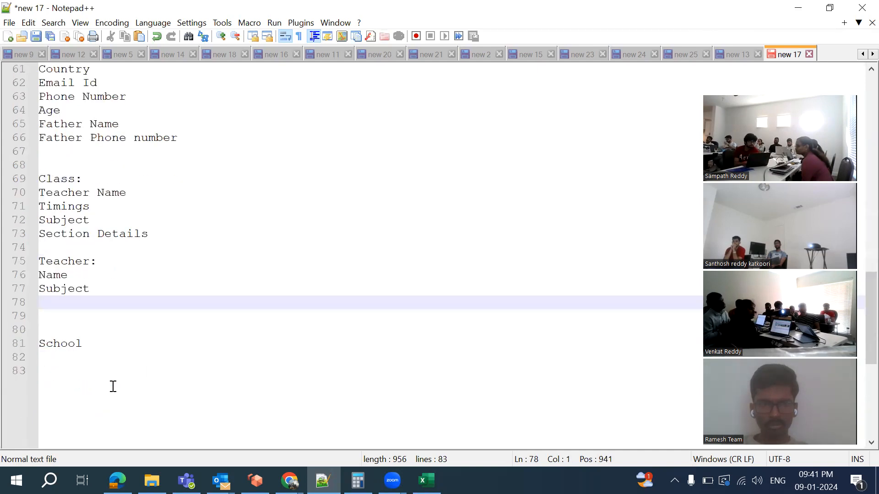
{"action": "type", "text": "T"}
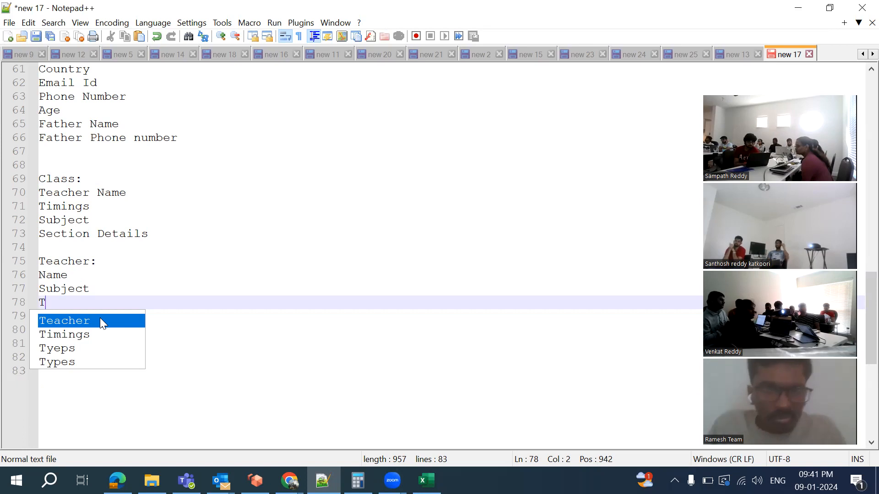
{"action": "left_click", "coordinate": [59, 300]}
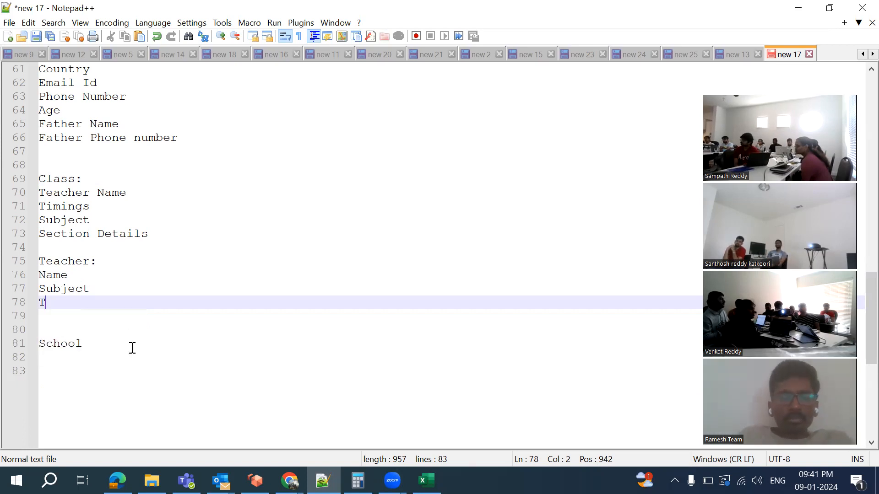
{"action": "left_click", "coordinate": [99, 347]}
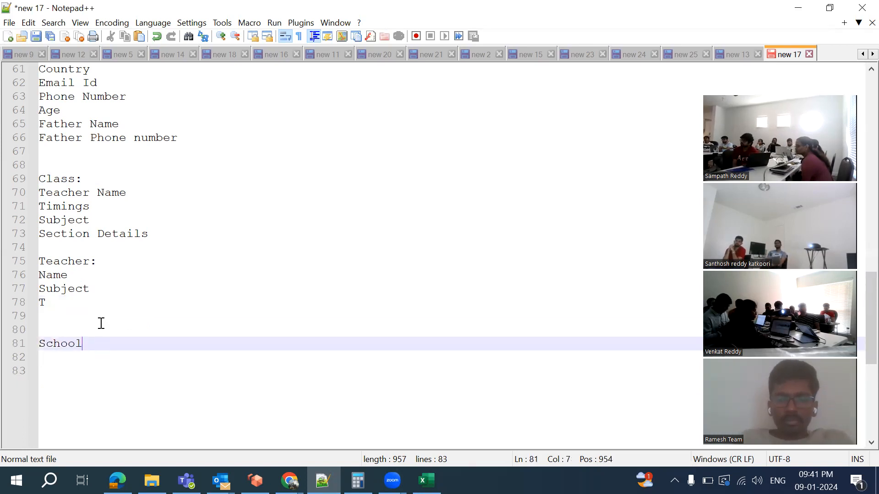
{"action": "scroll", "coordinate": [123, 150], "scroll_direction": "up", "scroll_amount": 1}
{"action": "scroll", "coordinate": [123, 149], "scroll_direction": "up", "scroll_amount": 2}
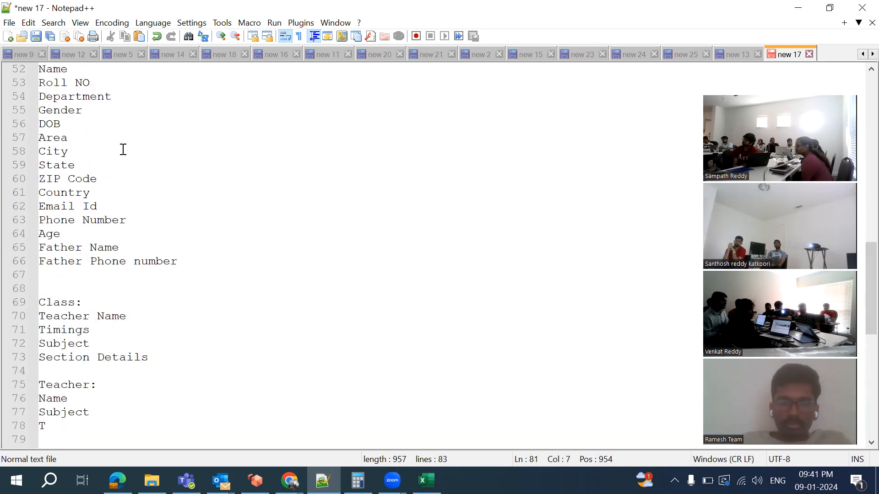
{"action": "scroll", "coordinate": [80, 108], "scroll_direction": "up", "scroll_amount": 1}
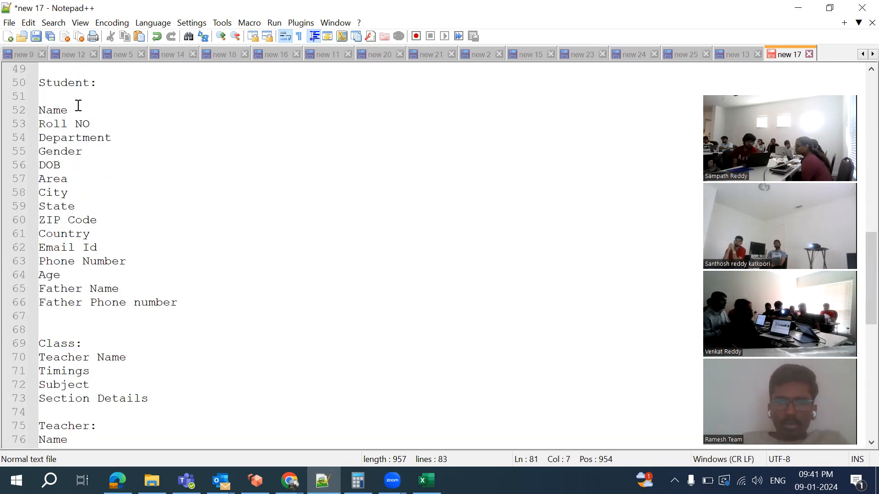
{"action": "scroll", "coordinate": [78, 105], "scroll_direction": "up", "scroll_amount": 3}
{"action": "scroll", "coordinate": [74, 123], "scroll_direction": "down", "scroll_amount": 1}
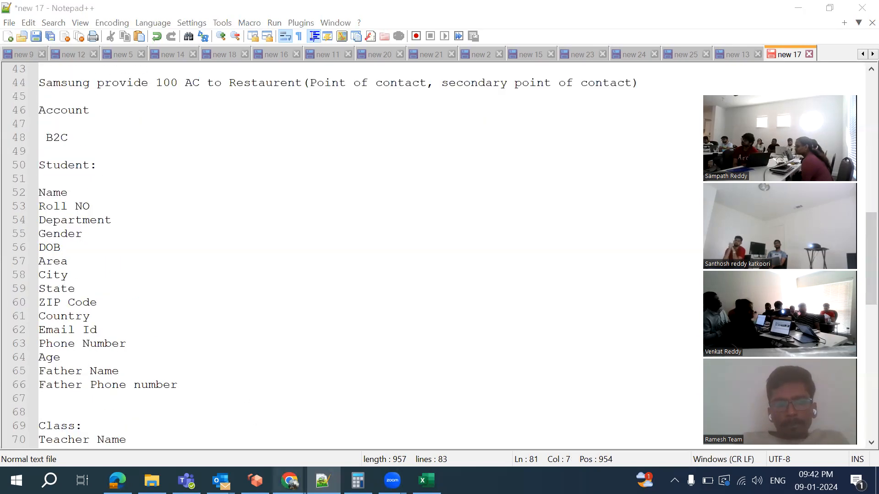
{"action": "mouse_move", "coordinate": [289, 481]}
{"action": "left_click", "coordinate": [509, 432]}
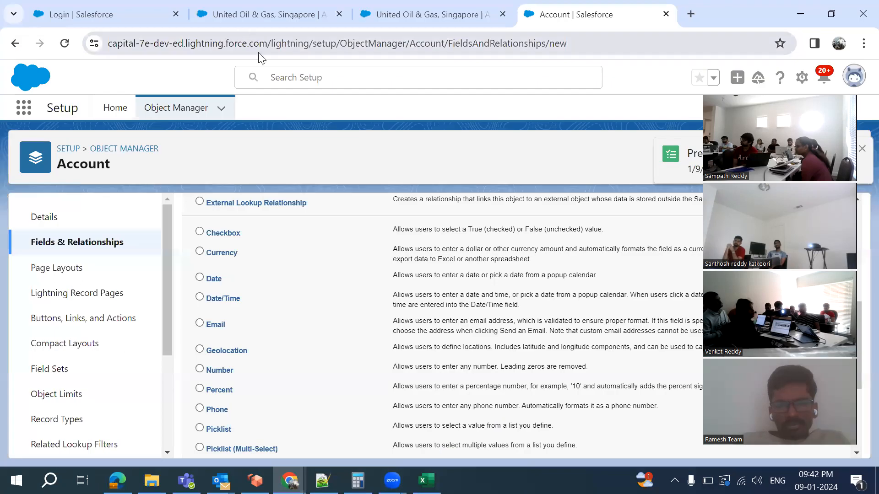
{"action": "left_click", "coordinate": [236, 23]}
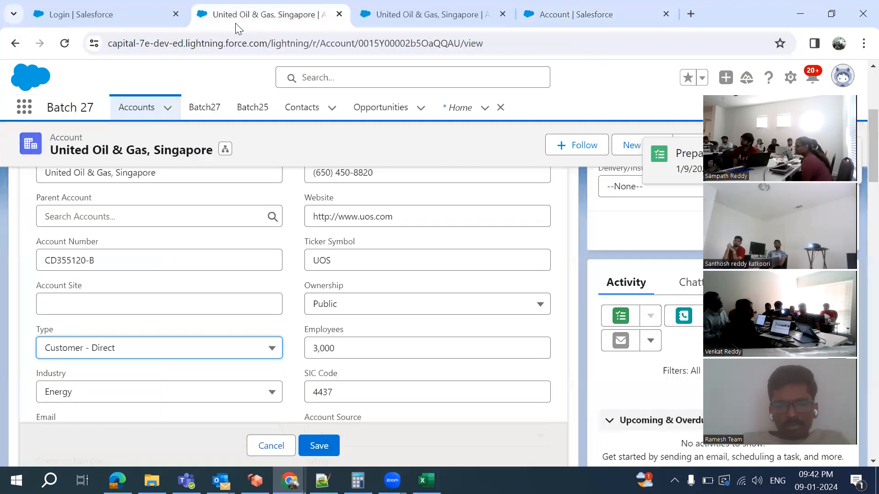
{"action": "left_click", "coordinate": [168, 108]}
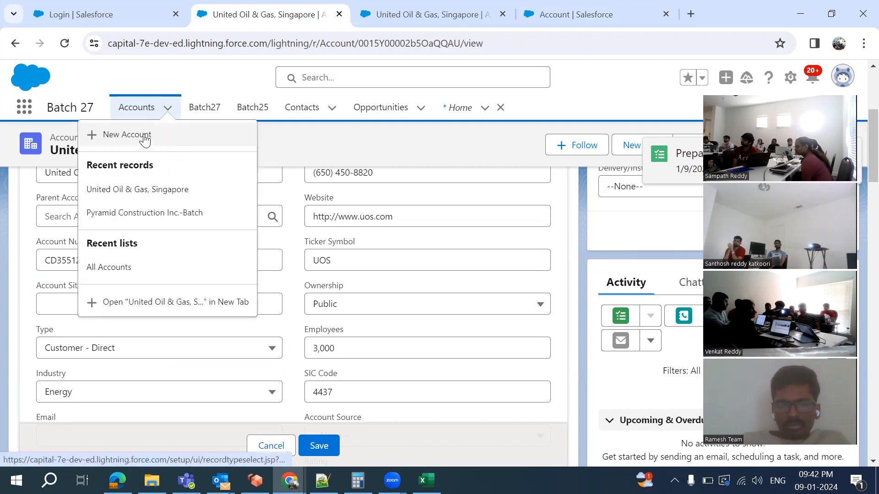
{"action": "left_click", "coordinate": [145, 135]}
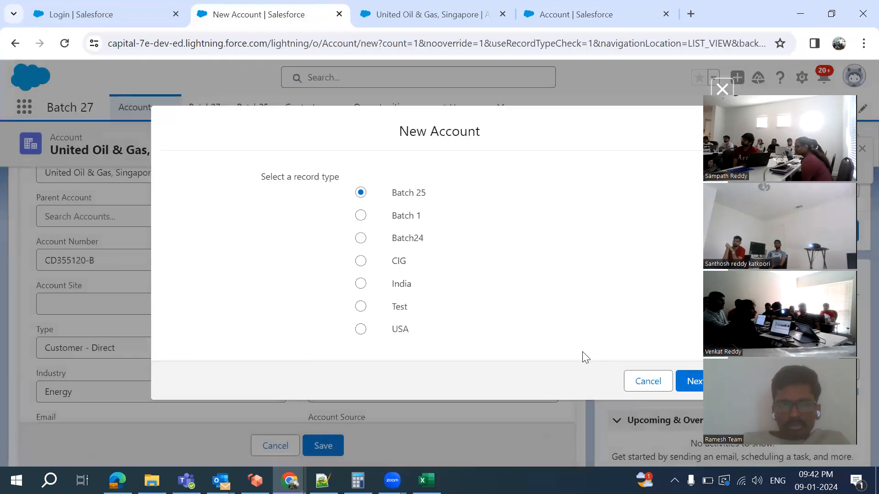
{"action": "left_click", "coordinate": [689, 384]}
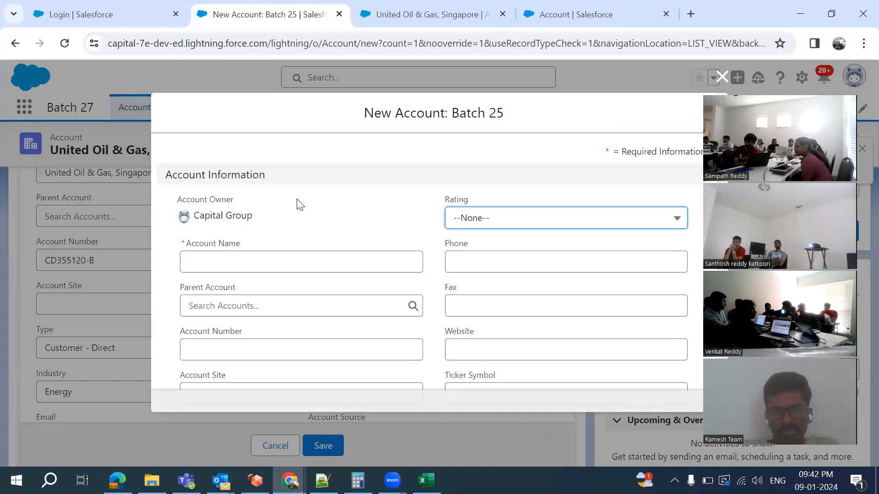
{"action": "scroll", "coordinate": [298, 202], "scroll_direction": "down", "scroll_amount": 1}
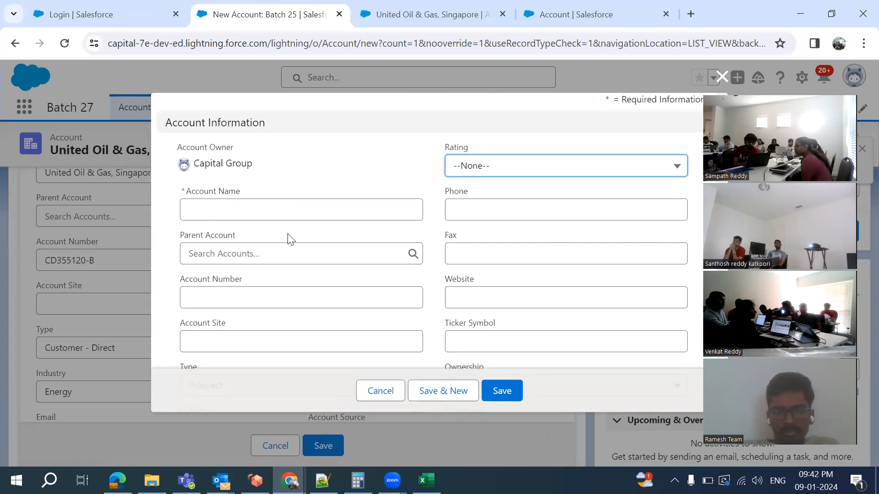
{"action": "scroll", "coordinate": [289, 239], "scroll_direction": "down", "scroll_amount": 2}
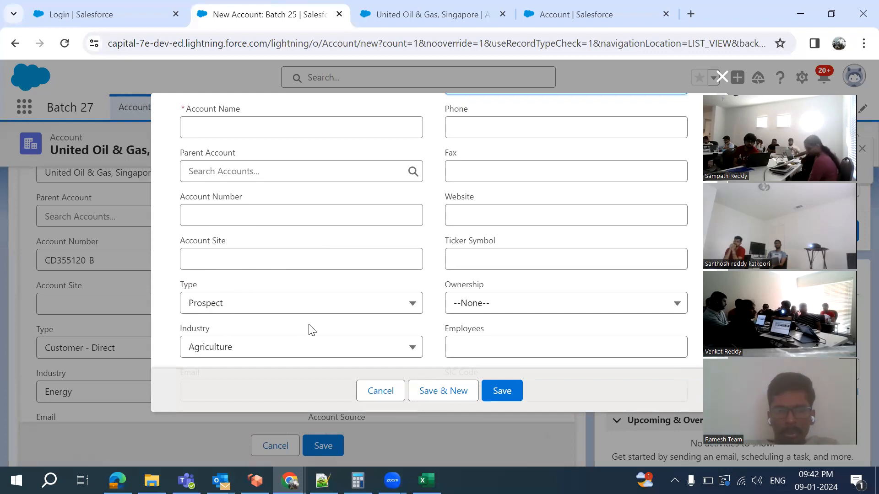
{"action": "scroll", "coordinate": [481, 215], "scroll_direction": "up", "scroll_amount": 3}
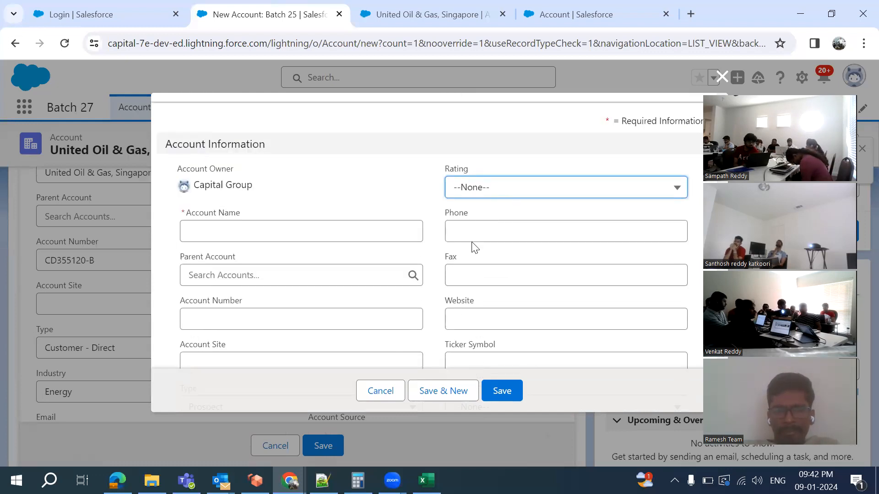
{"action": "scroll", "coordinate": [473, 274], "scroll_direction": "down", "scroll_amount": 1}
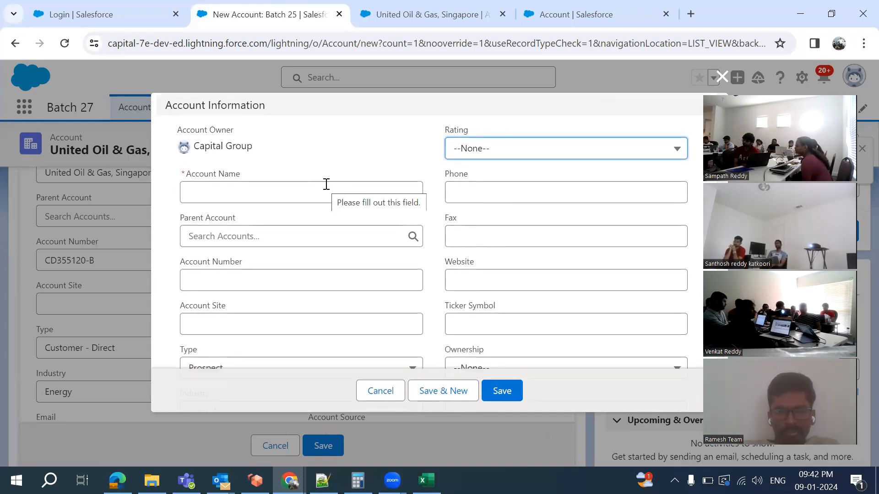
{"action": "left_click", "coordinate": [309, 191]}
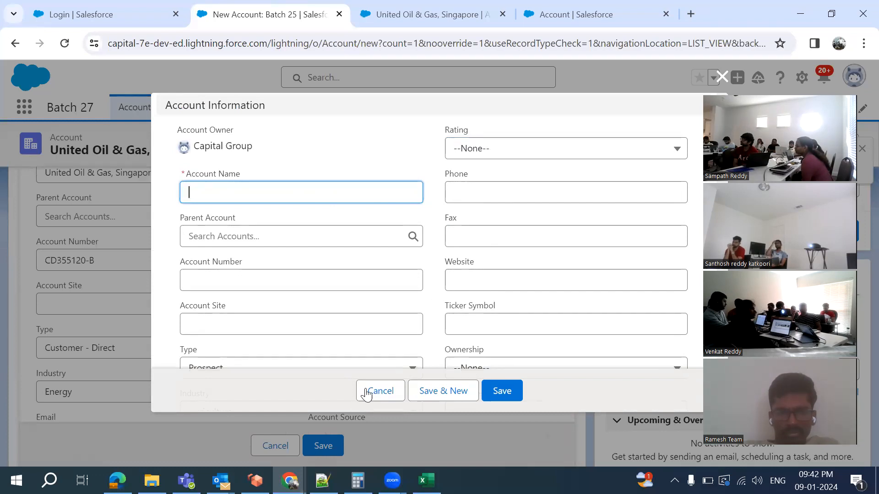
{"action": "left_click", "coordinate": [323, 481]}
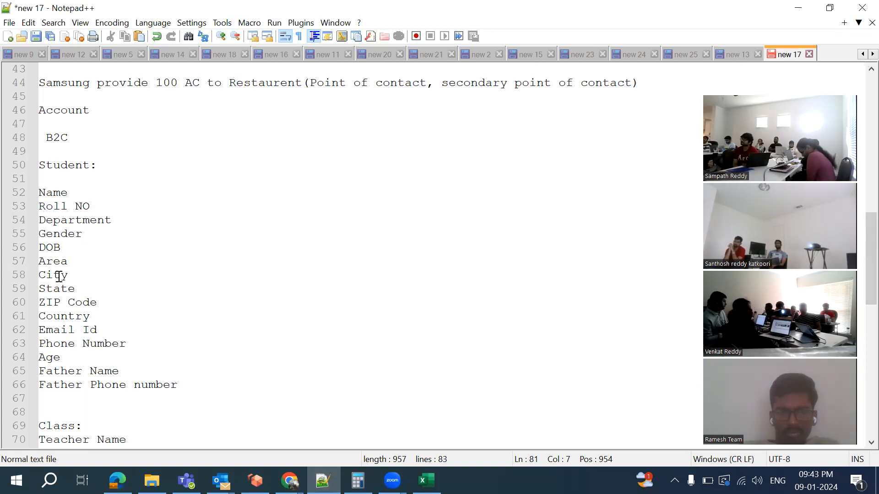
Mark Name and Roll NO as '- Text' in the Student list, dropping the S-000 sample
{"action": "left_click", "coordinate": [73, 196]}
{"action": "type", "text": "- Text"}
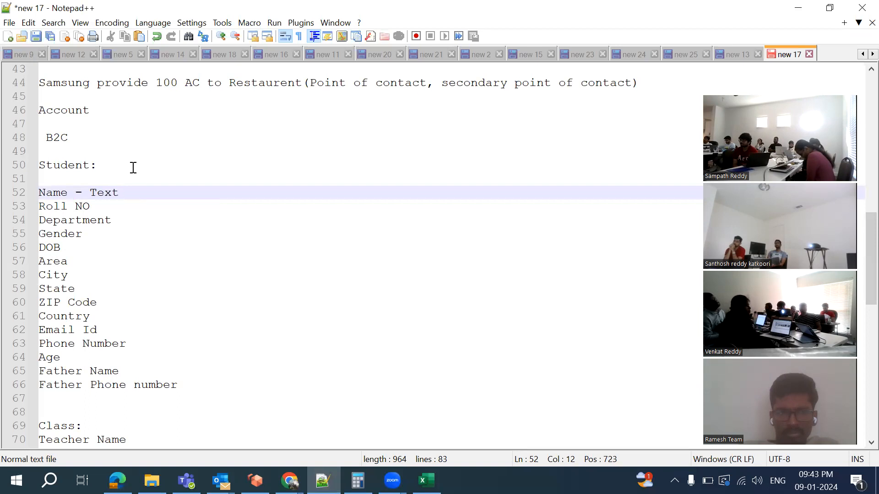
{"action": "left_click", "coordinate": [108, 206]}
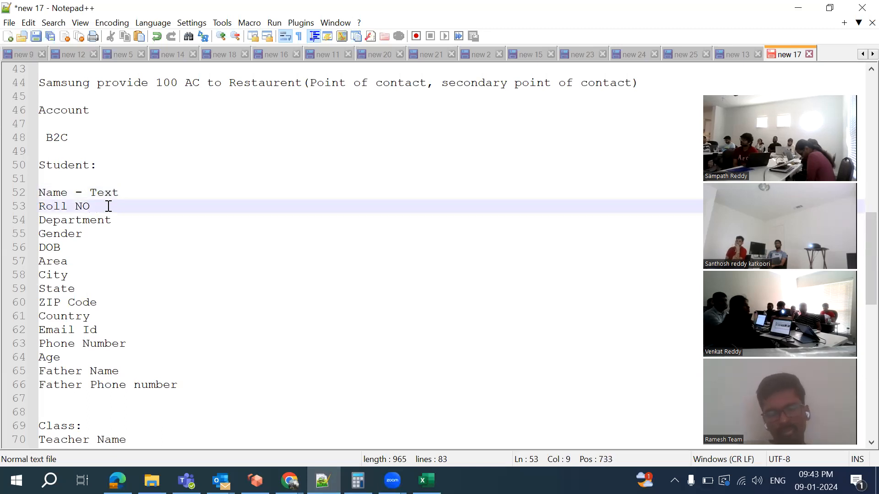
{"action": "type", "text": "-"}
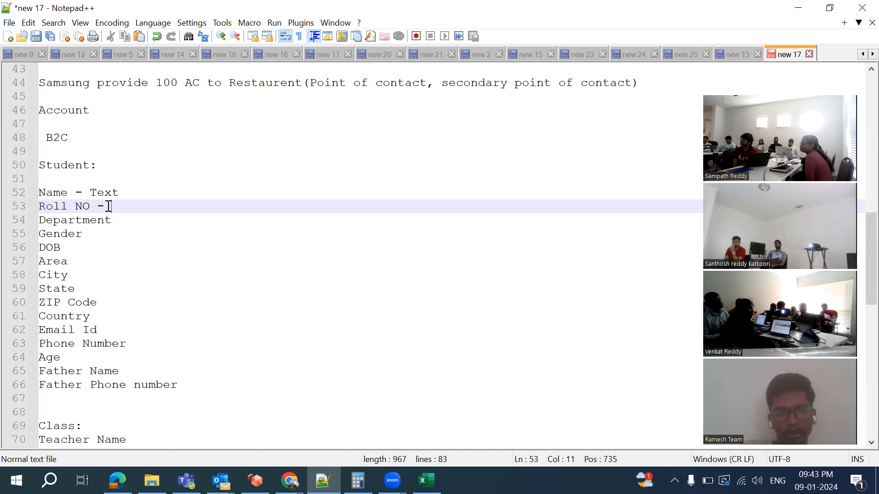
{"action": "type", "text": "S-"}
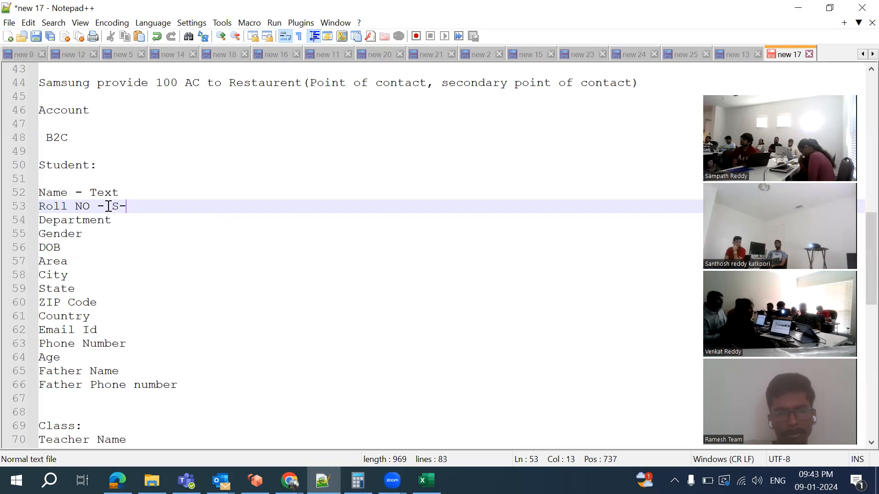
{"action": "type", "text": "0001"}
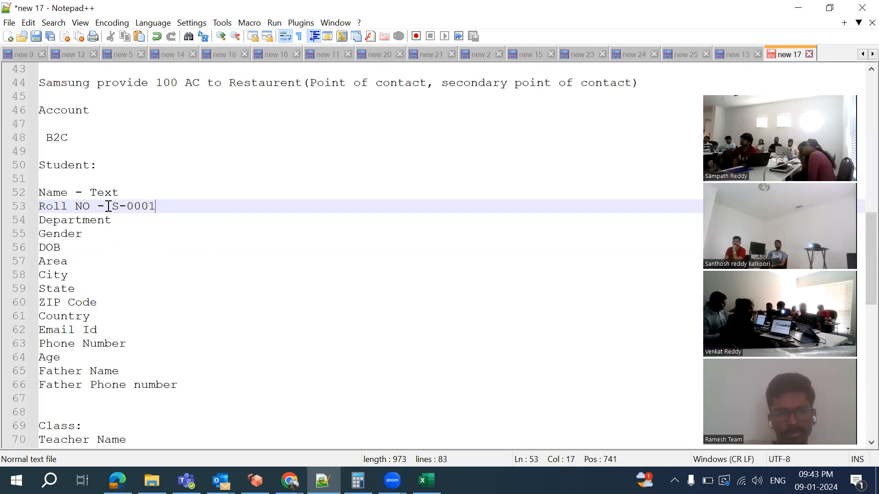
{"action": "key", "text": "BackSpace"}
{"action": "key", "text": "BackSpace"}
{"action": "key", "text": "BackSpace"}
{"action": "key", "text": "BackSpace"}
{"action": "key", "text": "BackSpace"}
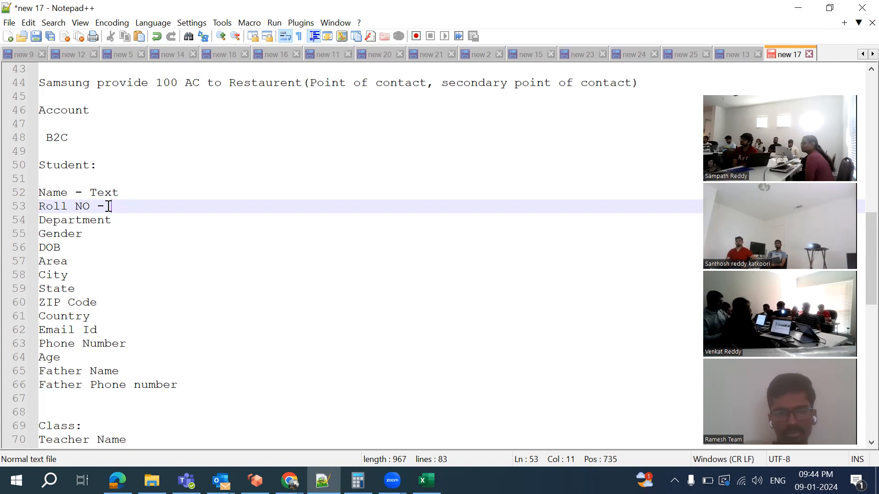
{"action": "type", "text": "Text"}
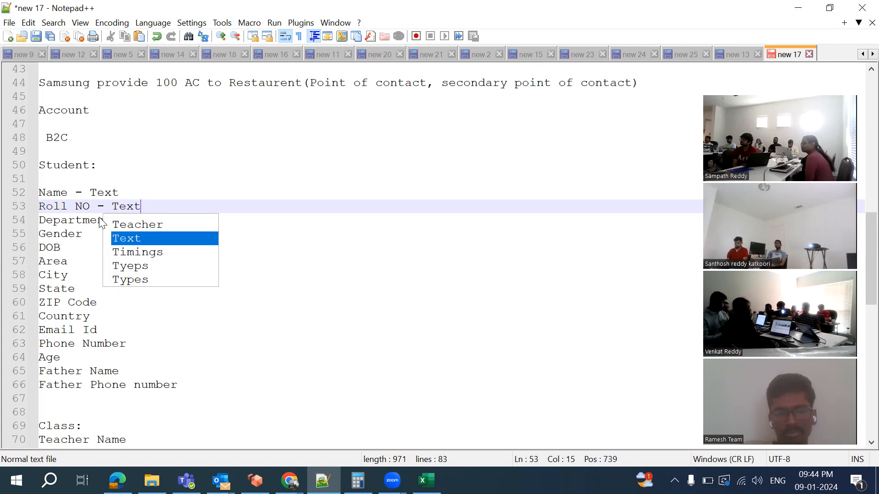
List department options after Department: ECE, CSE, Computer Science, Computers
{"action": "left_click", "coordinate": [81, 218]}
{"action": "left_click", "coordinate": [150, 220]}
{"action": "type", "text": "- "}
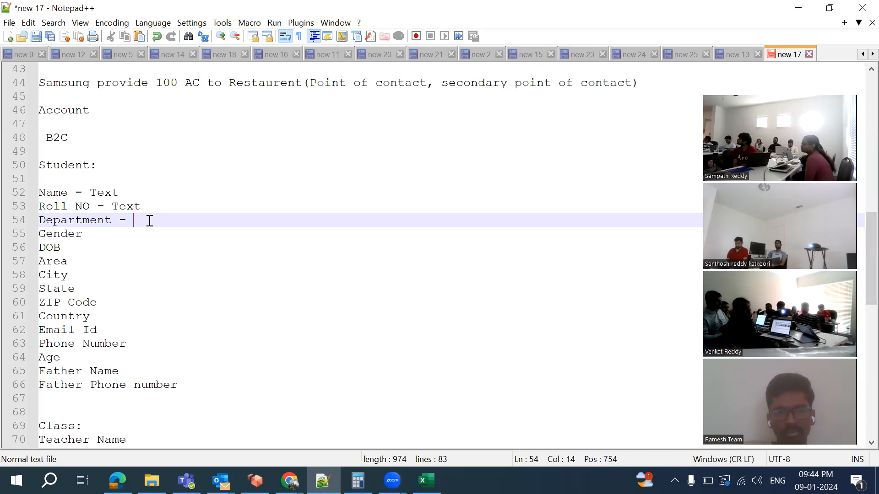
{"action": "type", "text": "E"}
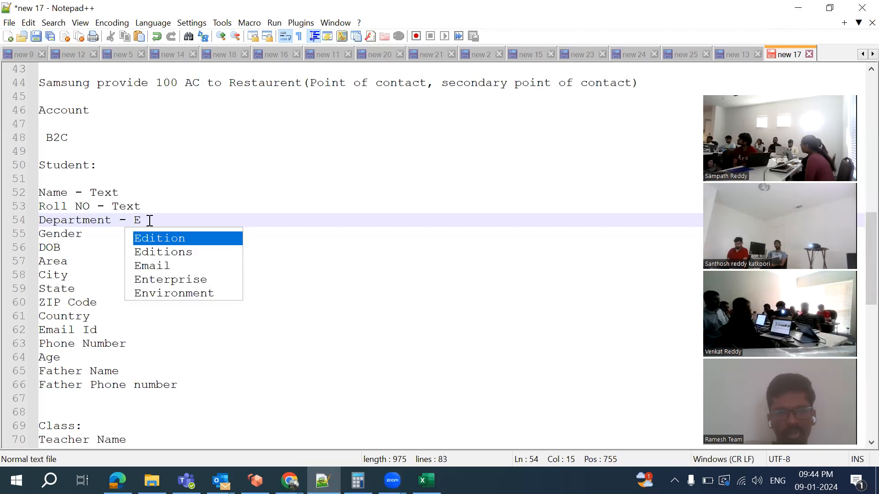
{"action": "type", "text": "CE,"}
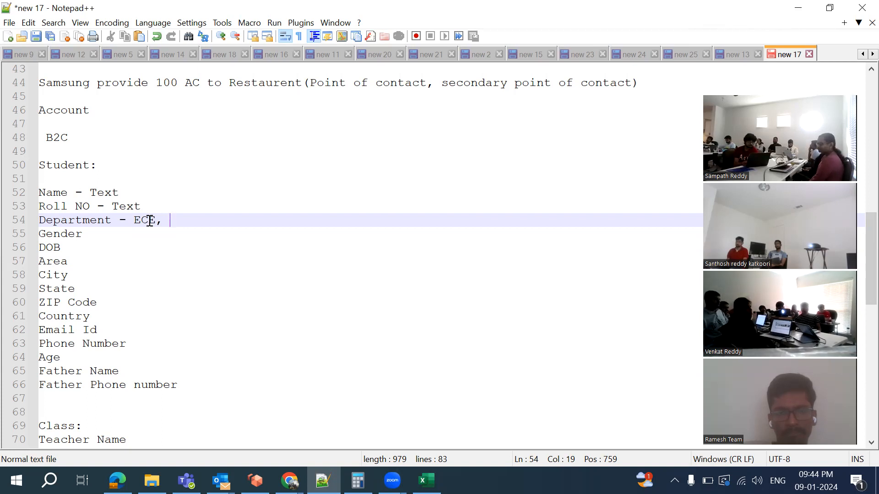
{"action": "key", "text": "BackSpace"}
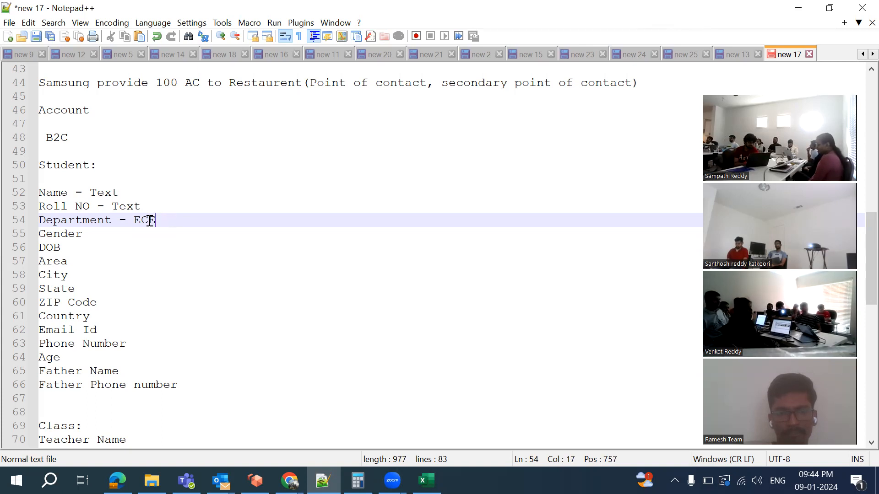
{"action": "key", "text": "BackSpace"}
{"action": "key", "text": "BackSpace"}
{"action": "type", "text": "CSE("}
{"action": "key", "text": "BackSpace"}
{"action": "type", "text": ", Computer Sc"}
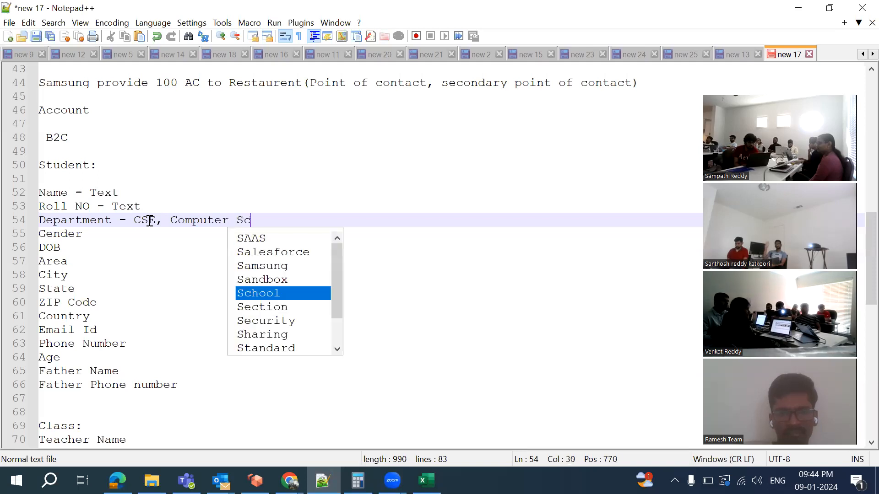
{"action": "type", "text": "ience, "}
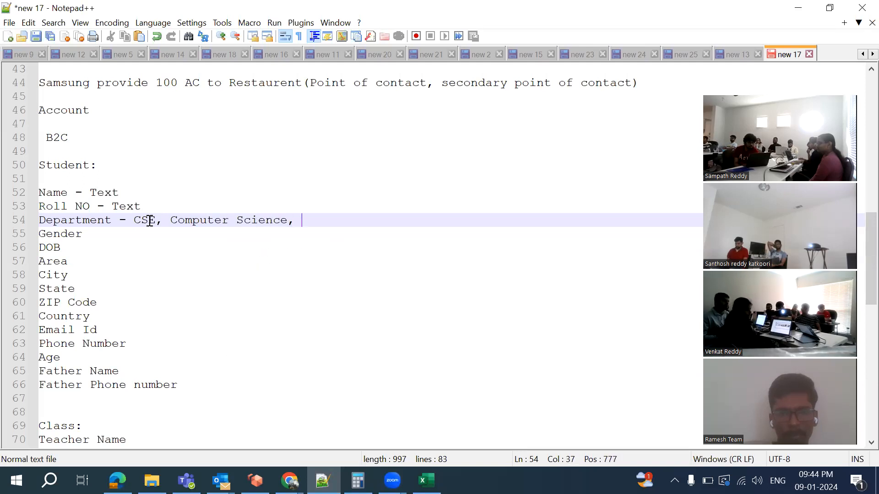
{"action": "type", "text": "Comp"}
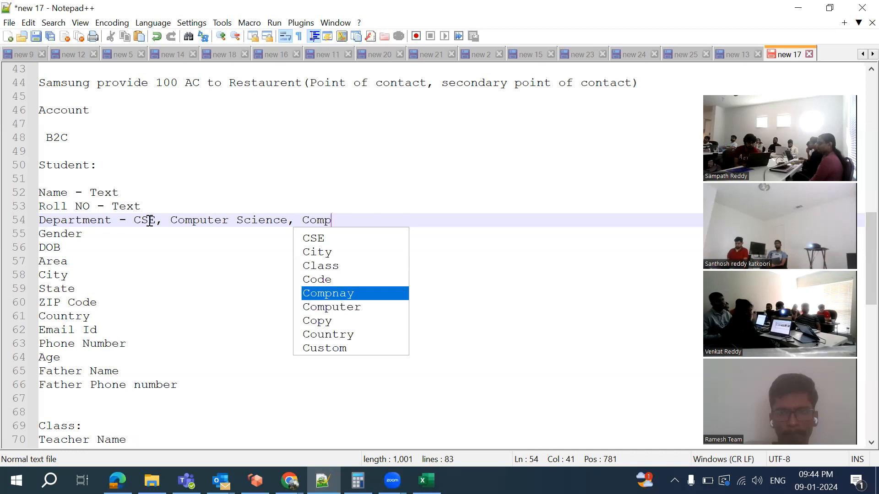
{"action": "type", "text": "uters"}
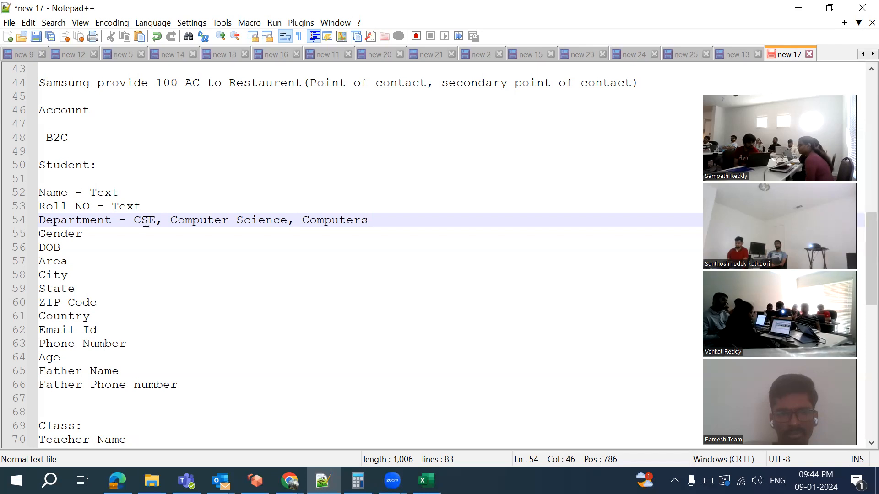
{"action": "double_click", "coordinate": [148, 224]}
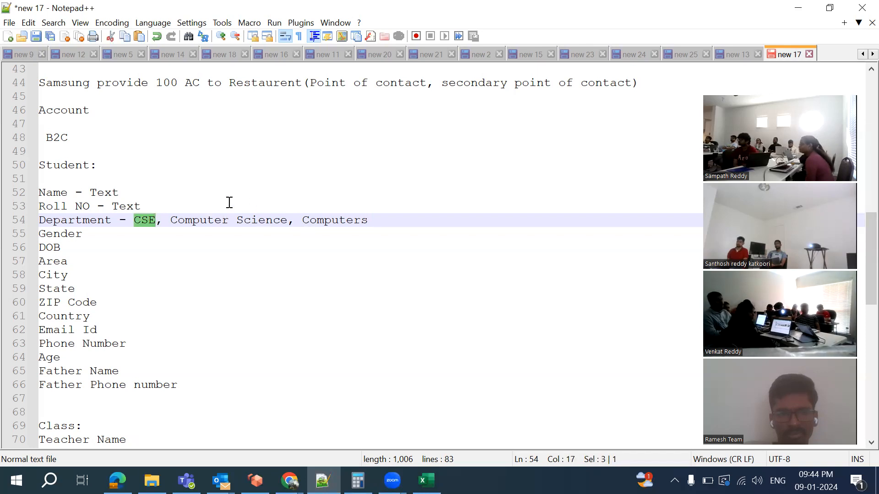
Replace the department names with 'Drop Down()' and bring up Salesforce in Chrome
{"action": "left_click", "coordinate": [369, 220]}
{"action": "key", "text": "BackSpace"}
{"action": "key", "text": "BackSpace"}
{"action": "key", "text": "BackSpace"}
{"action": "key", "text": "BackSpace"}
{"action": "key", "text": "BackSpace"}
{"action": "key", "text": "BackSpace"}
{"action": "key", "text": "BackSpace"}
{"action": "key", "text": "BackSpace"}
{"action": "key", "text": "BackSpace"}
{"action": "key", "text": "BackSpace"}
{"action": "key", "text": "BackSpace"}
{"action": "key", "text": "BackSpace"}
{"action": "key", "text": "BackSpace"}
{"action": "key", "text": "BackSpace"}
{"action": "key", "text": "BackSpace"}
{"action": "key", "text": "BackSpace"}
{"action": "key", "text": "BackSpace"}
{"action": "key", "text": "BackSpace"}
{"action": "key", "text": "BackSpace"}
{"action": "key", "text": "BackSpace"}
{"action": "key", "text": "BackSpace"}
{"action": "key", "text": "BackSpace"}
{"action": "key", "text": "BackSpace"}
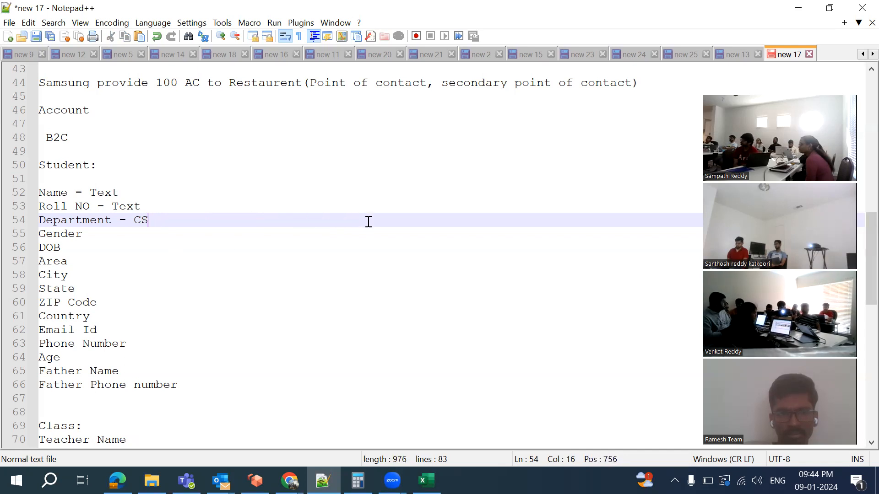
{"action": "type", "text": "Drop"}
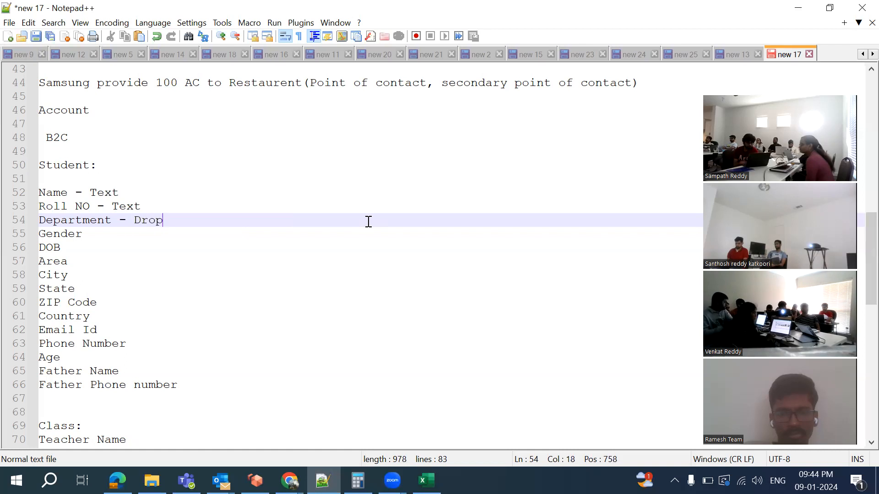
{"action": "type", "text": " Donw"}
{"action": "key", "text": "BackSpace"}
{"action": "key", "text": "BackSpace"}
{"action": "type", "text": "wn("}
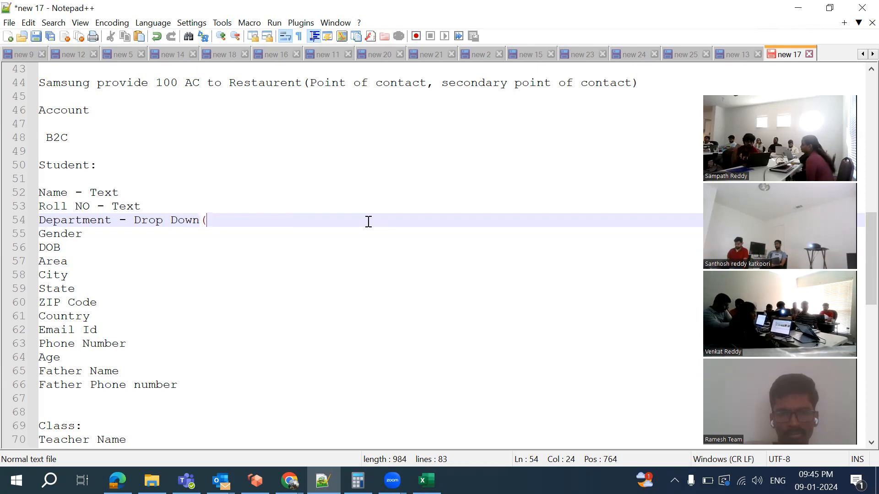
{"action": "type", "text": ")"}
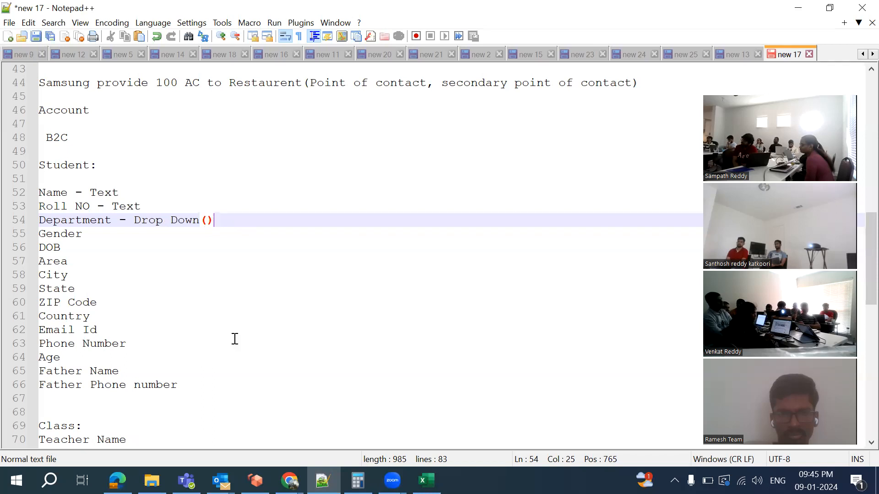
{"action": "left_click", "coordinate": [289, 481]}
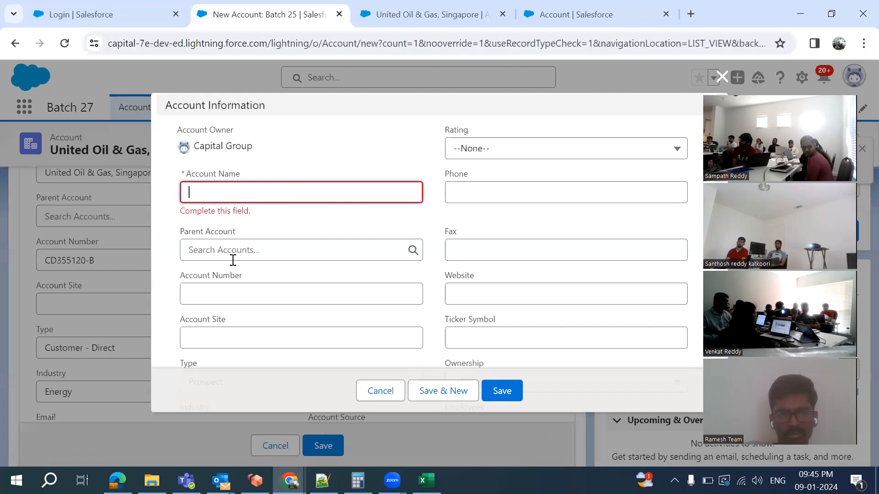
Switch back to the 'new 17' Notepad++ tab with the Student field list
{"action": "left_click", "coordinate": [323, 481]}
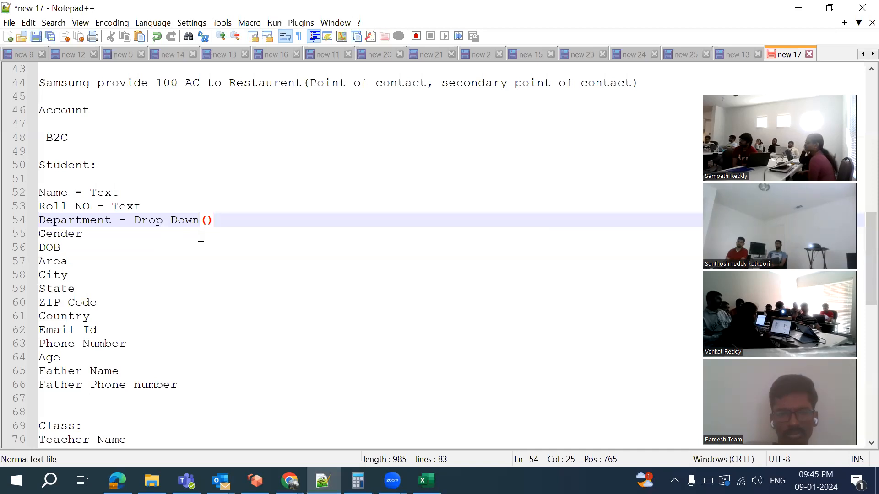
Mark Gender as Drop Down(), DOB as Date and Area as Text
{"action": "left_click", "coordinate": [102, 234]}
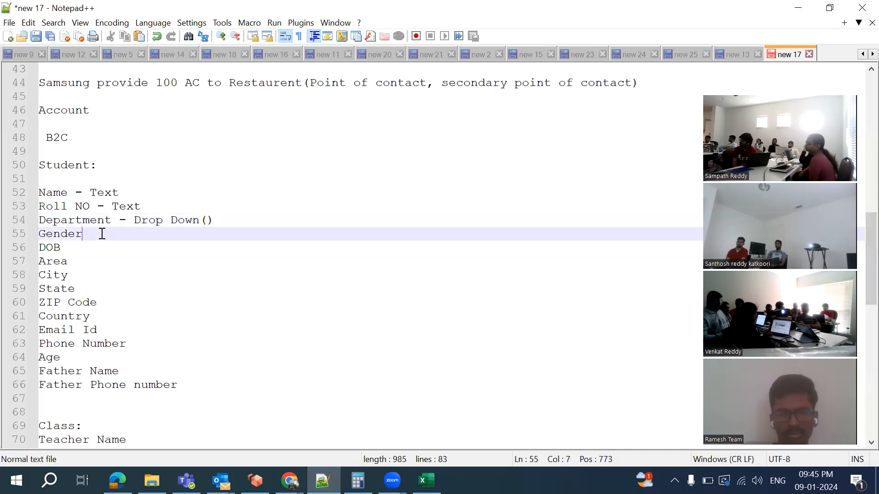
{"action": "type", "text": "- "}
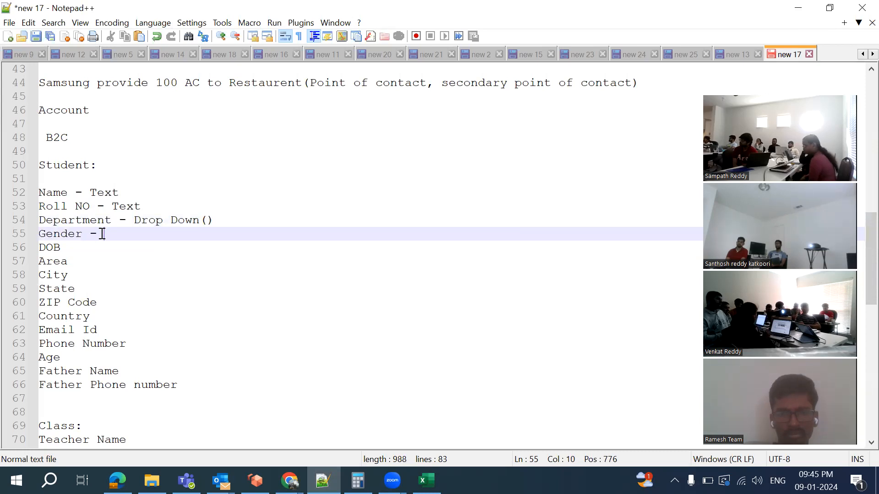
{"action": "type", "text": "Drop "}
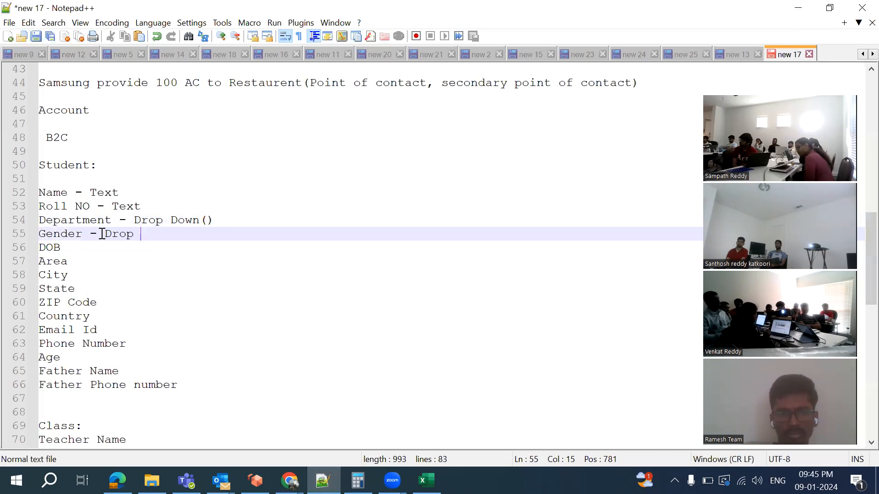
{"action": "type", "text": "Down()"}
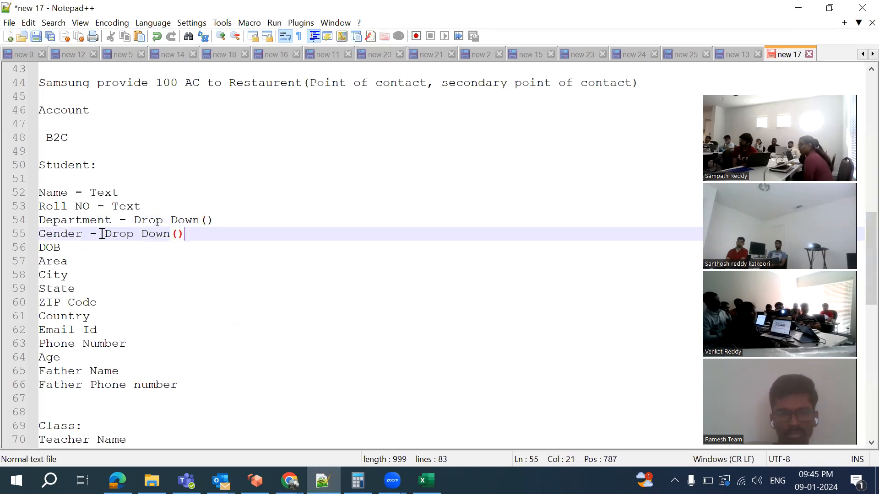
{"action": "left_click", "coordinate": [95, 251]}
{"action": "type", "text": "- "}
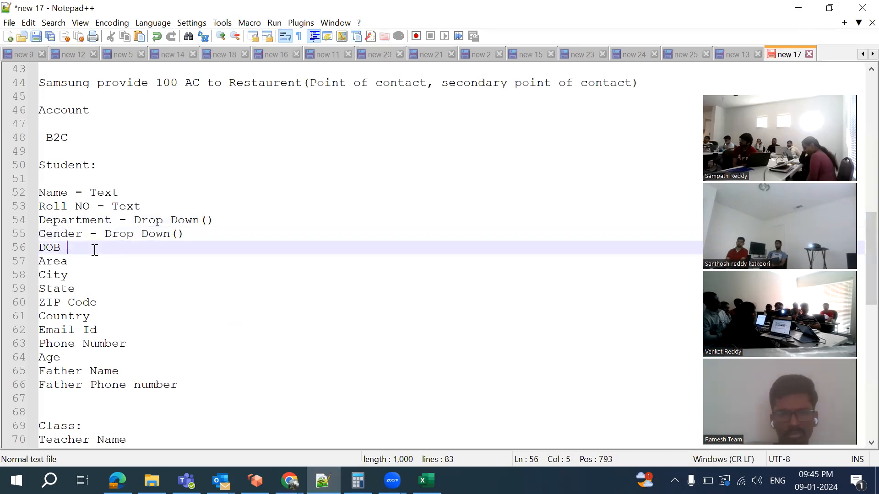
{"action": "type", "text": "Date"}
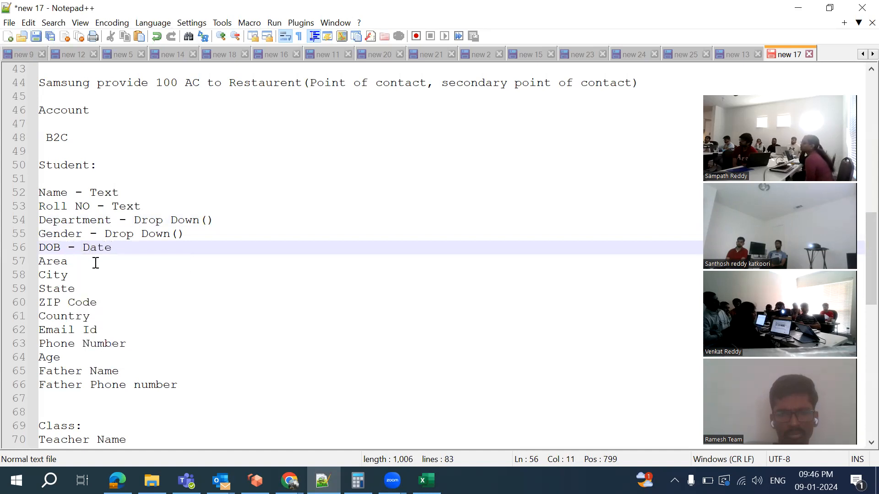
{"action": "left_click", "coordinate": [95, 262]}
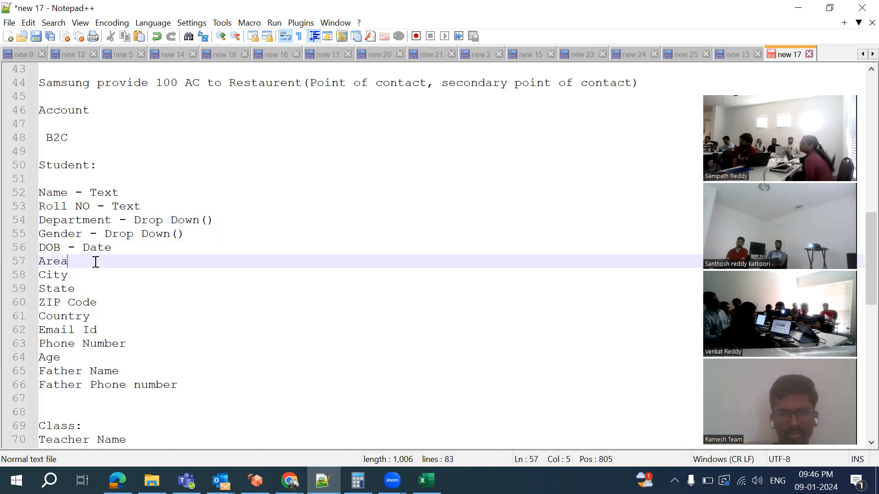
{"action": "type", "text": "- Text"}
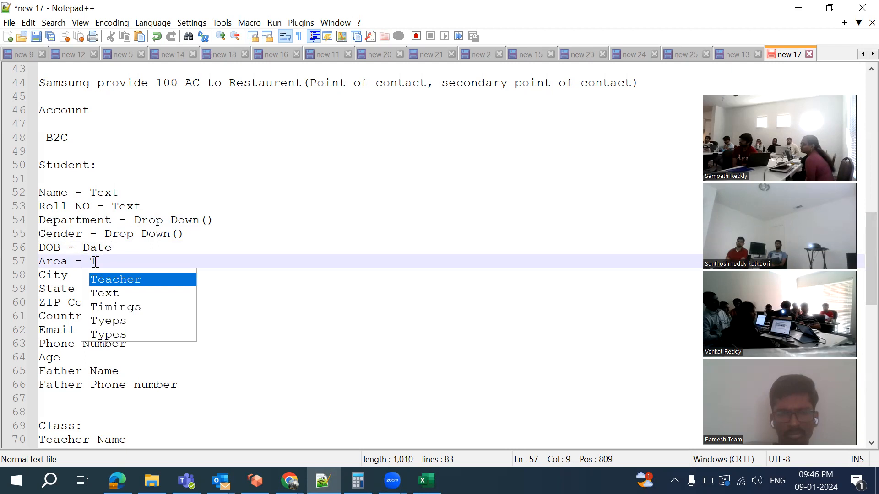
Mark City, State and ZIP Code as Text, and add a dash after Country
{"action": "left_click", "coordinate": [73, 274]}
{"action": "type", "text": "- Text"}
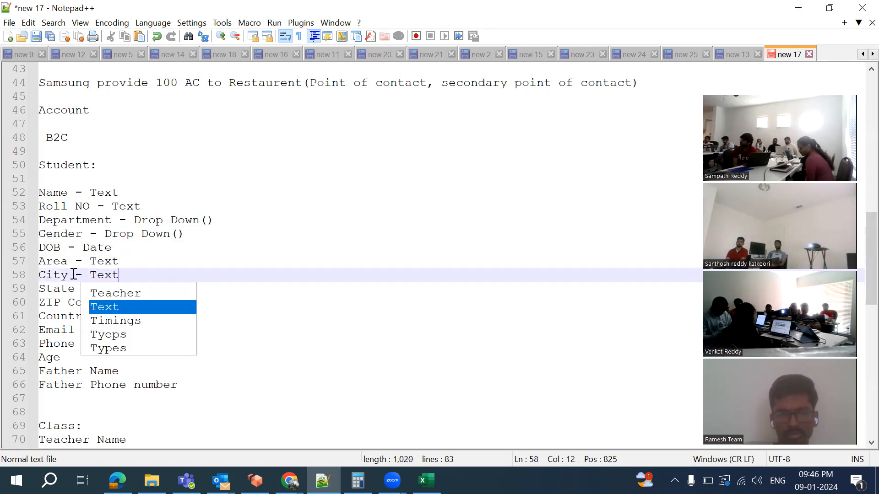
{"action": "left_click", "coordinate": [60, 291]}
{"action": "left_click", "coordinate": [100, 291]}
{"action": "type", "text": "- Tex"}
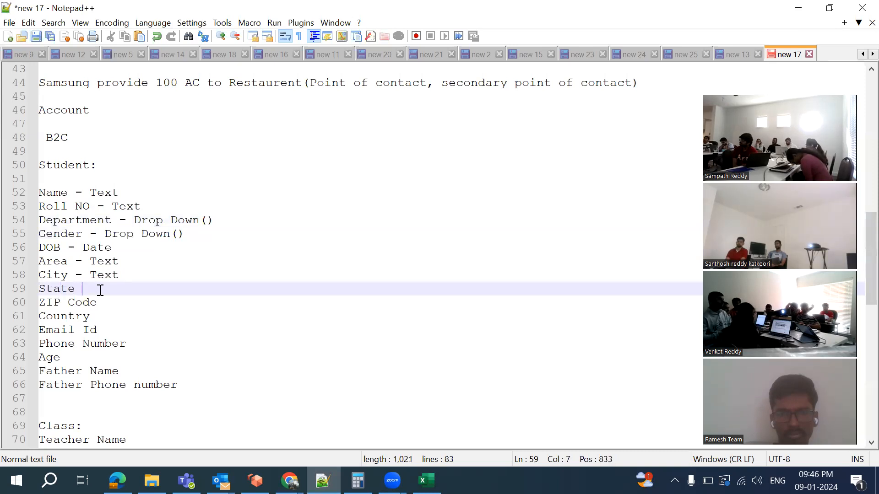
{"action": "type", "text": "t"}
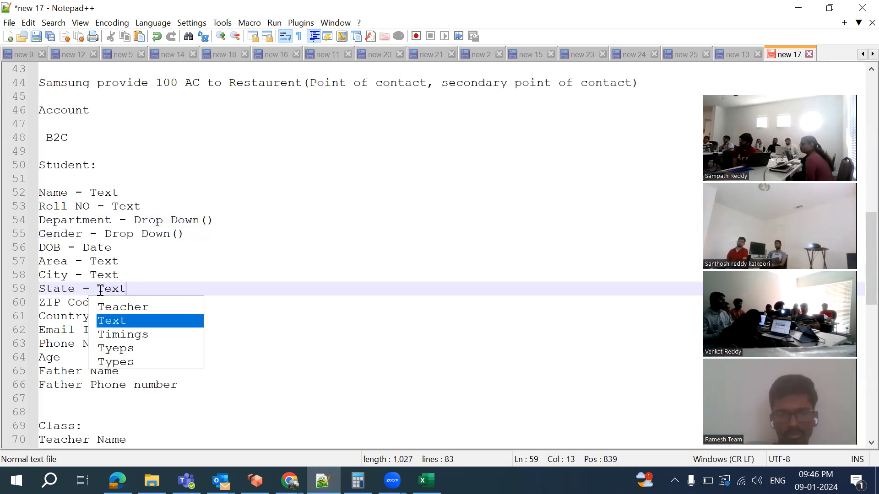
{"action": "left_click", "coordinate": [133, 303]}
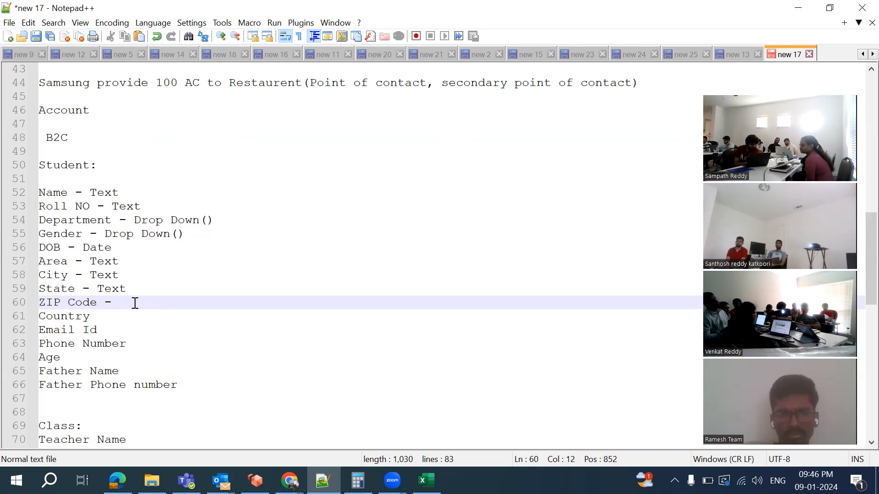
{"action": "type", "text": "Text"}
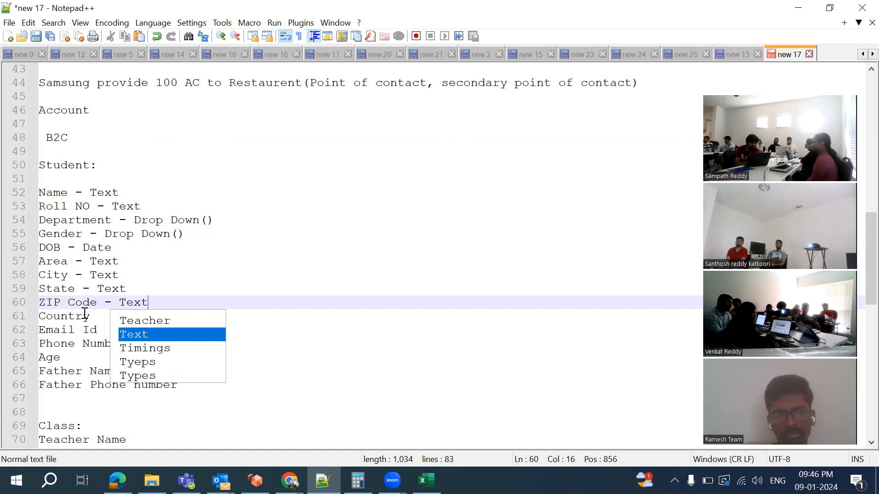
{"action": "left_click", "coordinate": [110, 315]}
{"action": "type", "text": "-"}
{"action": "type", "text": " T"}
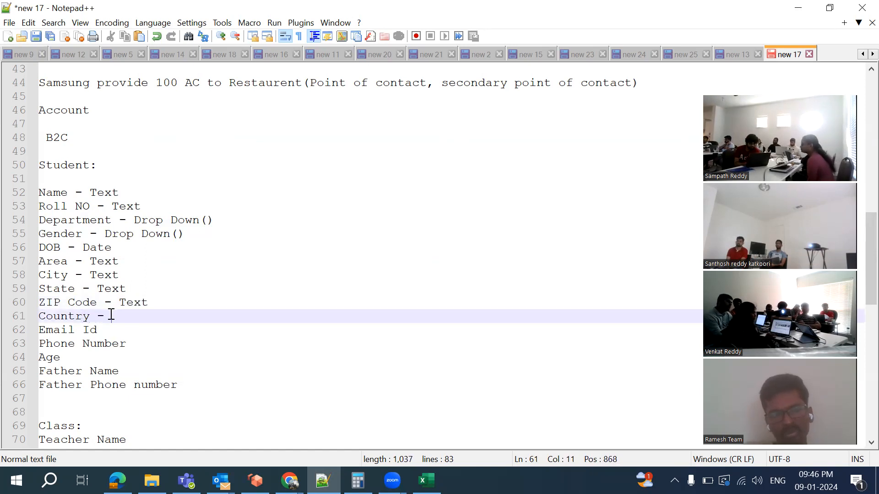
{"action": "key", "text": "BackSpace"}
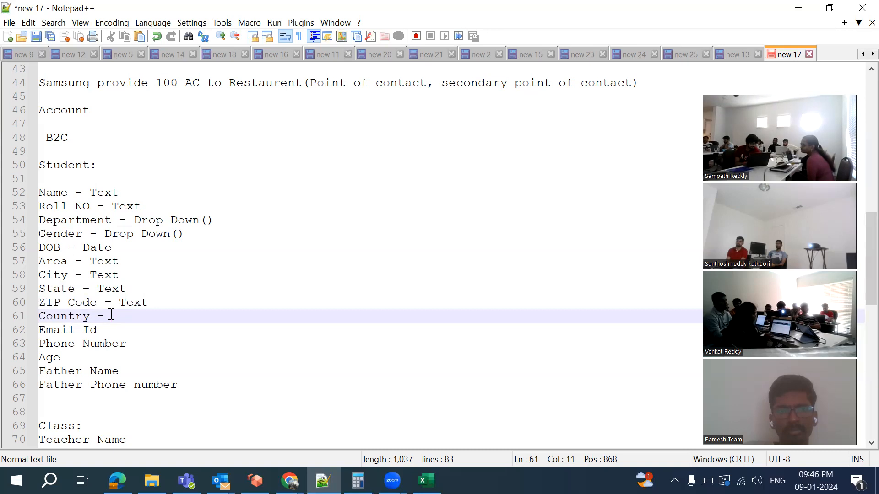
Type Country as Drop down, Email Id as Email and Phone Number as Phone
{"action": "type", "text": "Drop down"}
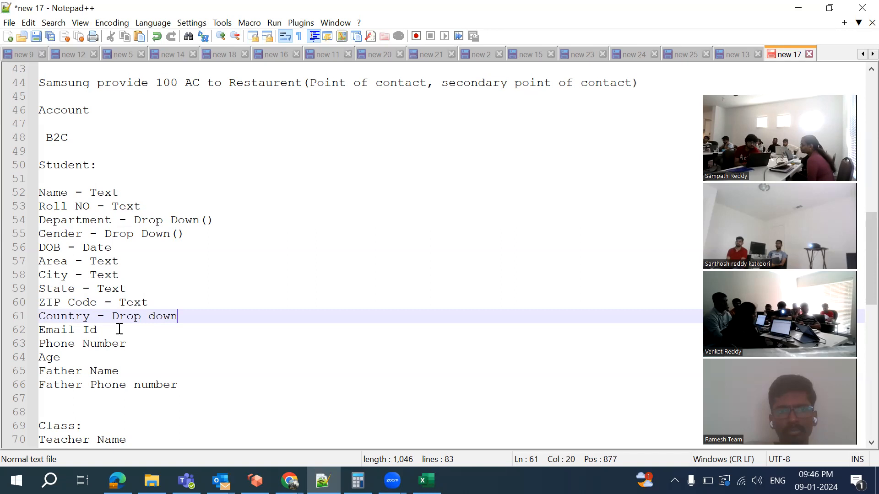
{"action": "left_click", "coordinate": [119, 329]}
{"action": "type", "text": "- Email"}
{"action": "left_click", "coordinate": [59, 357]}
{"action": "left_click", "coordinate": [158, 344]}
{"action": "type", "text": "- Pho"}
{"action": "key", "text": "BackSpace"}
{"action": "type", "text": "one"}
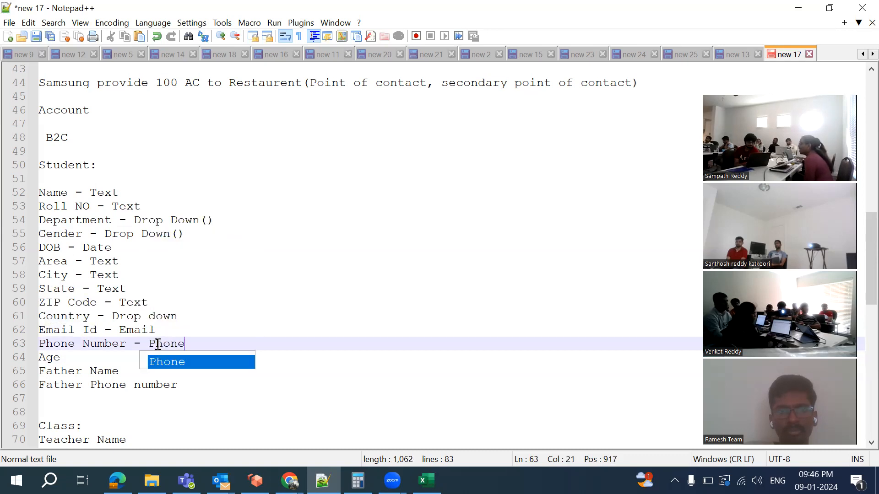
Type Age as Number, Father Name as text, Father Phone number as phone, then go to Salesforce
{"action": "left_click", "coordinate": [115, 357]}
{"action": "type", "text": "- N"}
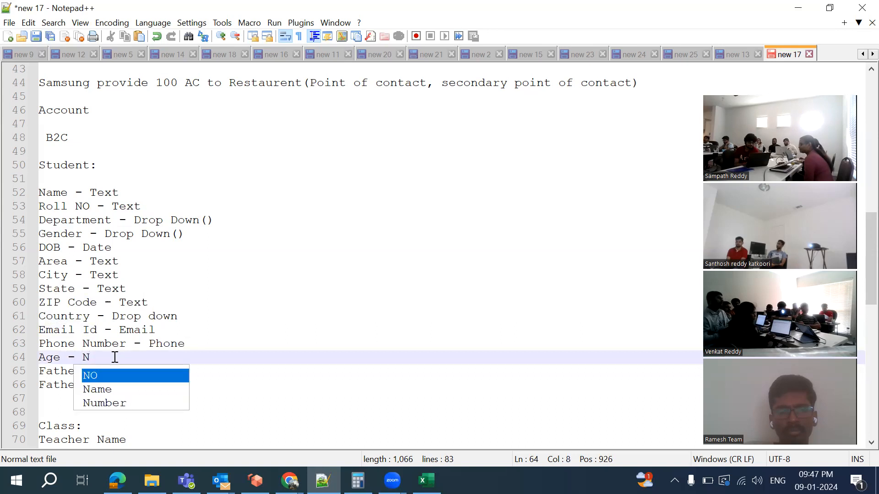
{"action": "key", "text": "BackSpace"}
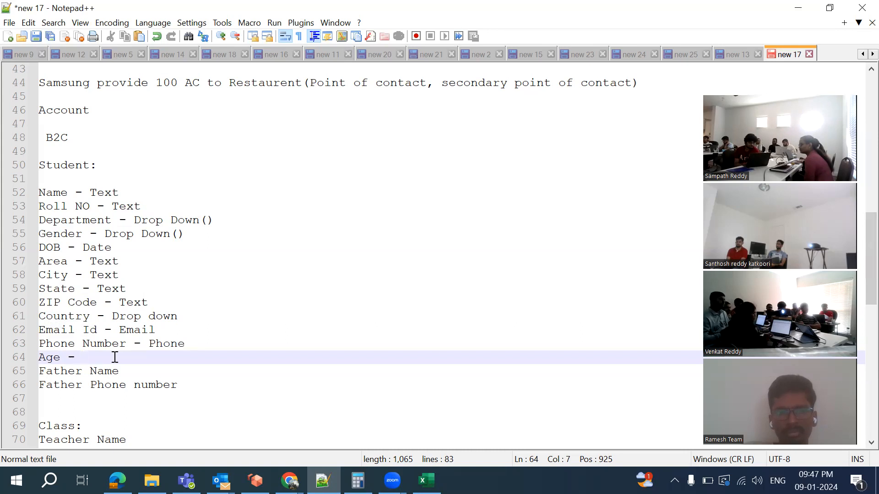
{"action": "type", "text": "Number"}
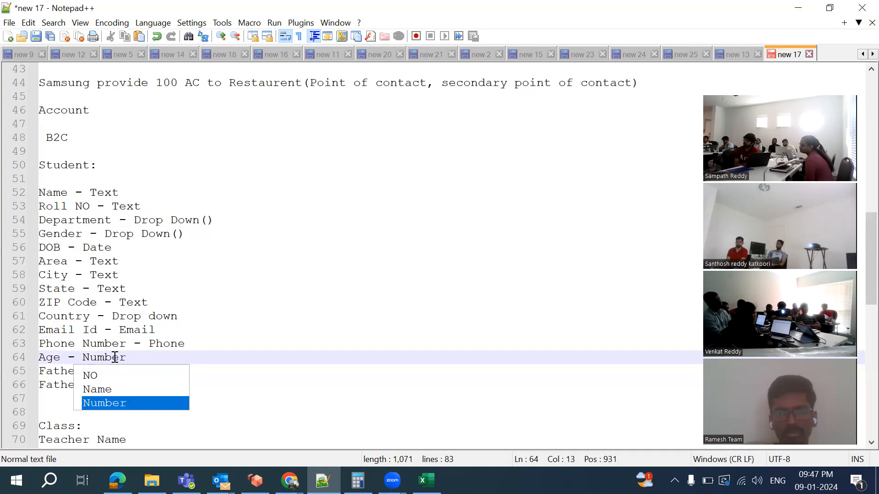
{"action": "triple_click", "coordinate": [178, 367]}
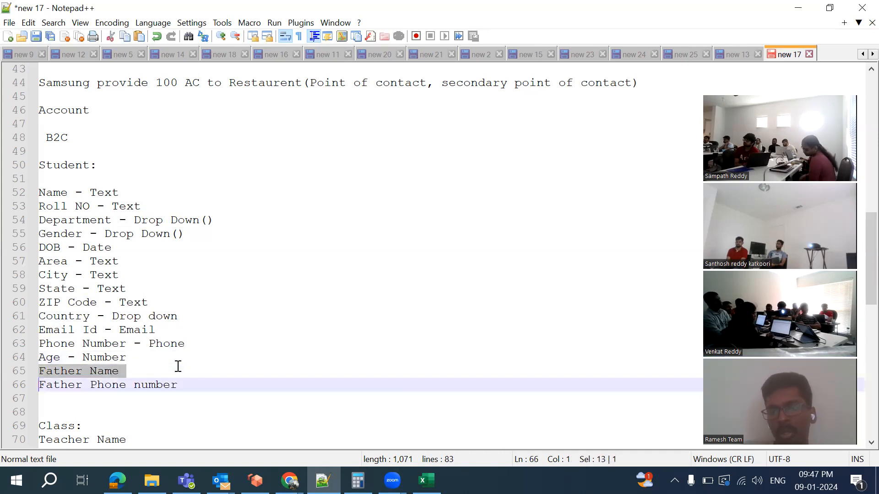
{"action": "left_click", "coordinate": [178, 367]}
{"action": "type", "text": "- text"}
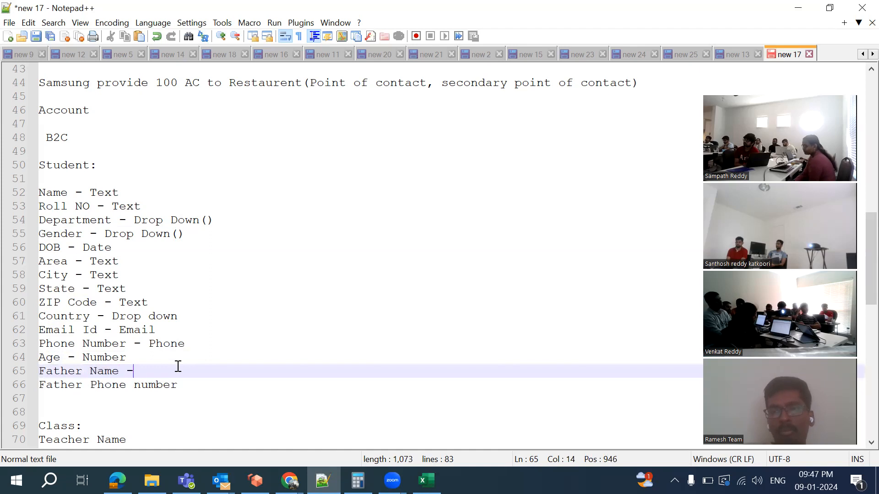
{"action": "left_click", "coordinate": [197, 381]}
{"action": "type", "text": "- phone"}
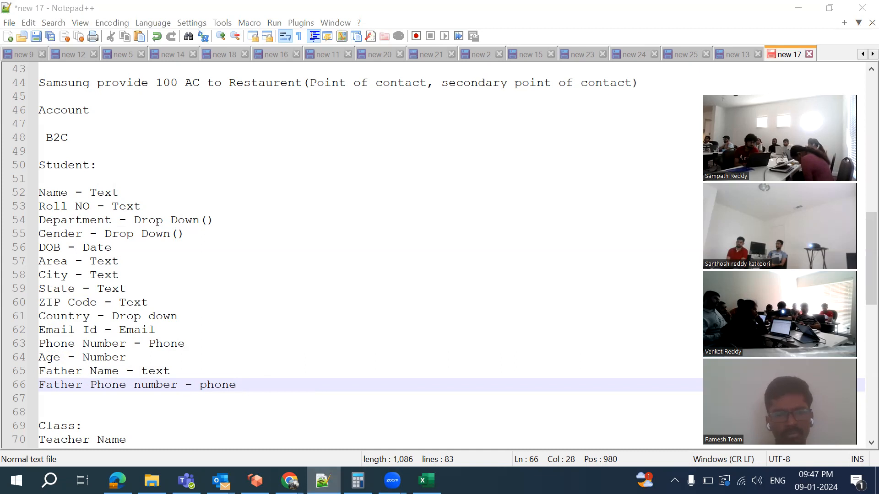
{"action": "key", "text": "alt+Tab"}
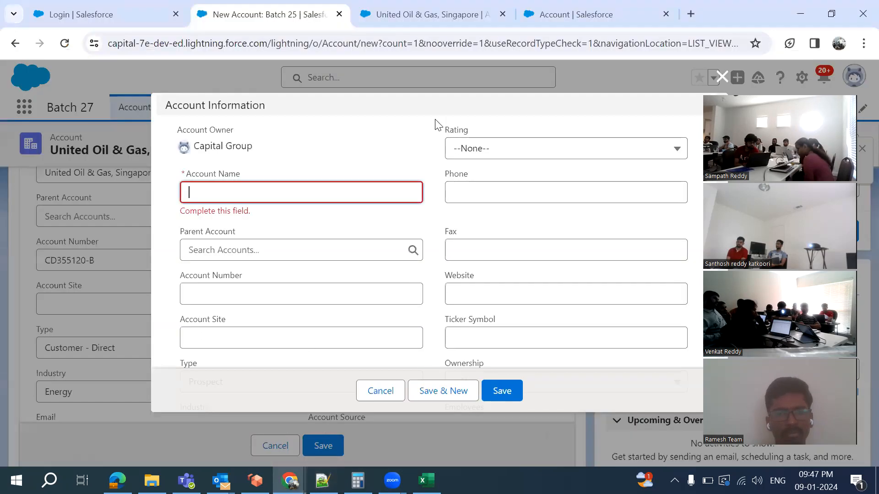
On the Account tab's data type list, select Picklist for the new field
{"action": "left_click", "coordinate": [570, 18]}
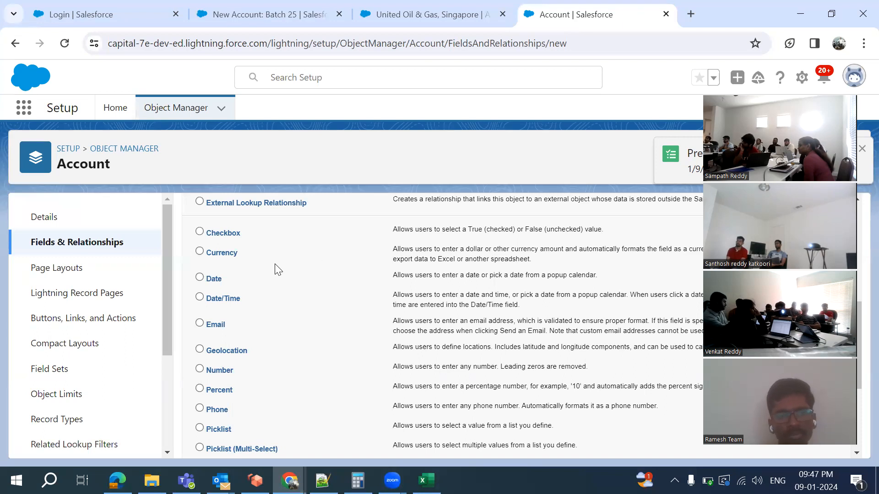
{"action": "scroll", "coordinate": [339, 269], "scroll_direction": "up", "scroll_amount": 1}
{"action": "scroll", "coordinate": [339, 269], "scroll_direction": "down", "scroll_amount": 3}
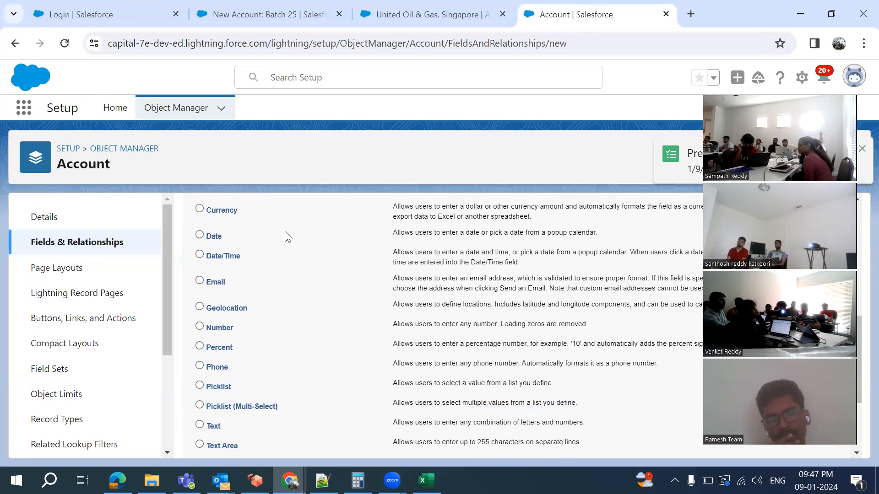
{"action": "scroll", "coordinate": [323, 367], "scroll_direction": "down", "scroll_amount": 5}
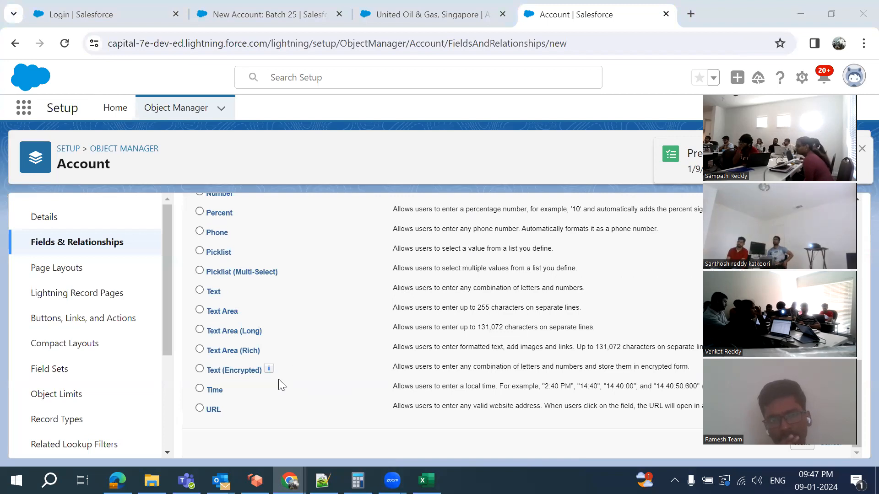
{"action": "scroll", "coordinate": [279, 380], "scroll_direction": "up", "scroll_amount": 3}
{"action": "scroll", "coordinate": [280, 383], "scroll_direction": "down", "scroll_amount": 2}
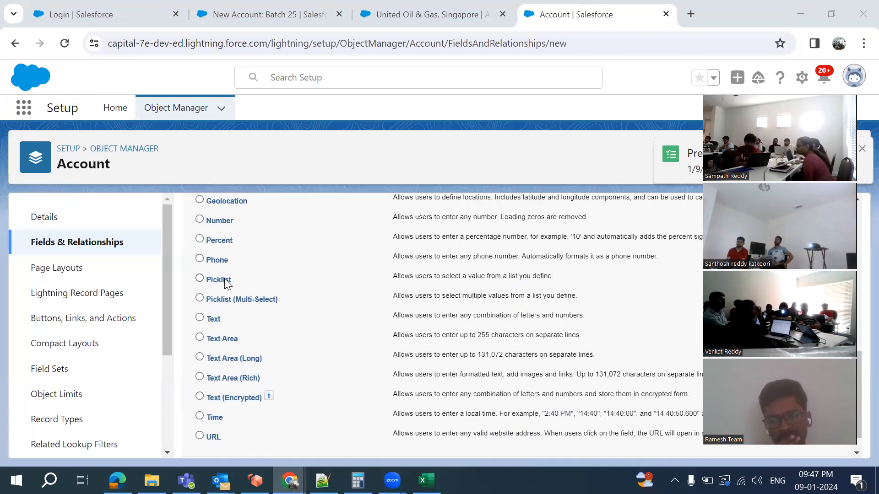
{"action": "left_click", "coordinate": [200, 280]}
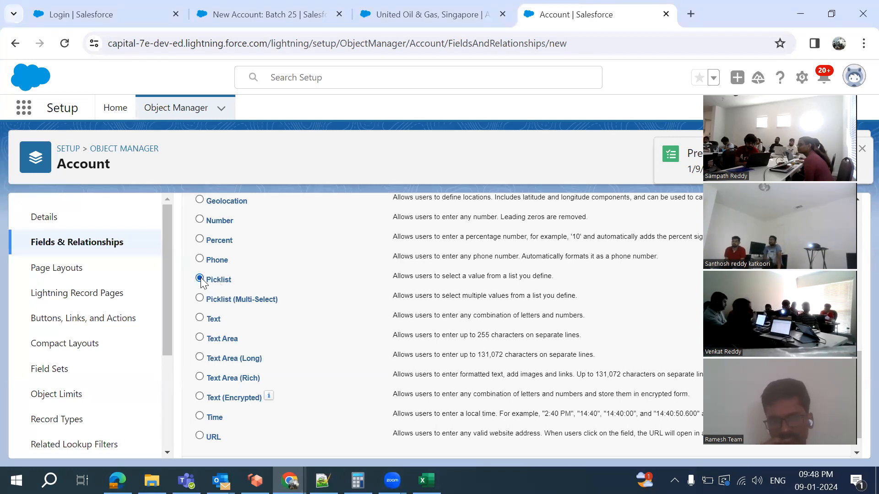
Compare the Salesforce data type list against the Notepad++ field notes
{"action": "left_click", "coordinate": [322, 480]}
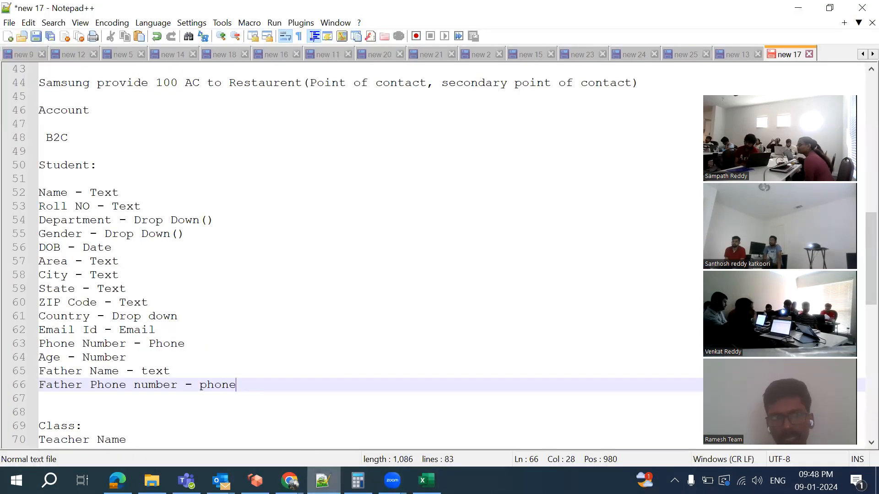
{"action": "key", "text": "alt+Tab"}
{"action": "scroll", "coordinate": [230, 279], "scroll_direction": "up", "scroll_amount": 2}
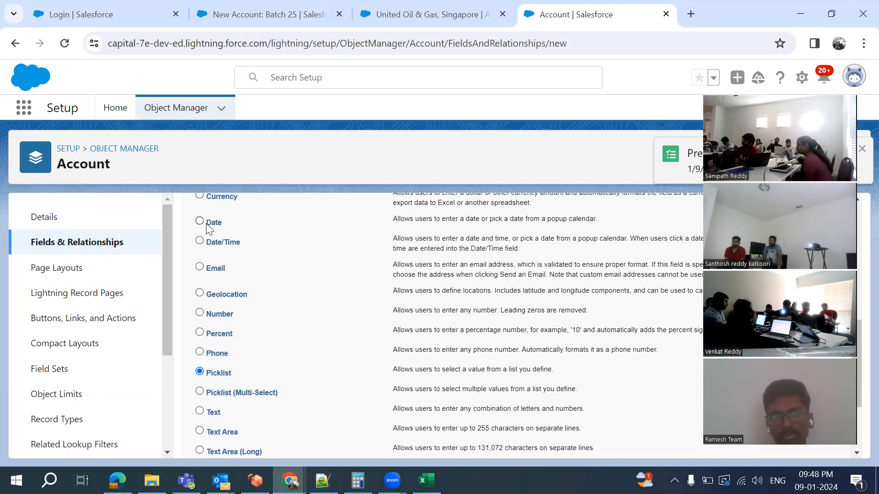
{"action": "scroll", "coordinate": [222, 256], "scroll_direction": "up", "scroll_amount": 2}
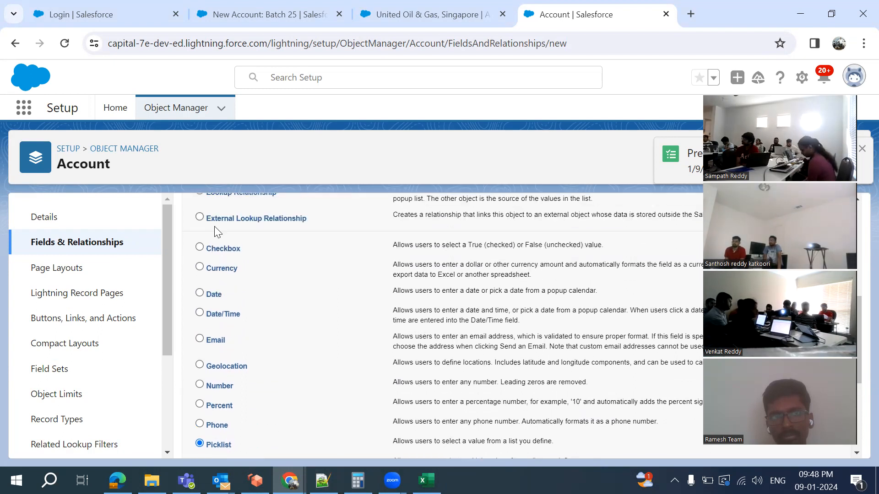
{"action": "scroll", "coordinate": [218, 338], "scroll_direction": "down", "scroll_amount": 2}
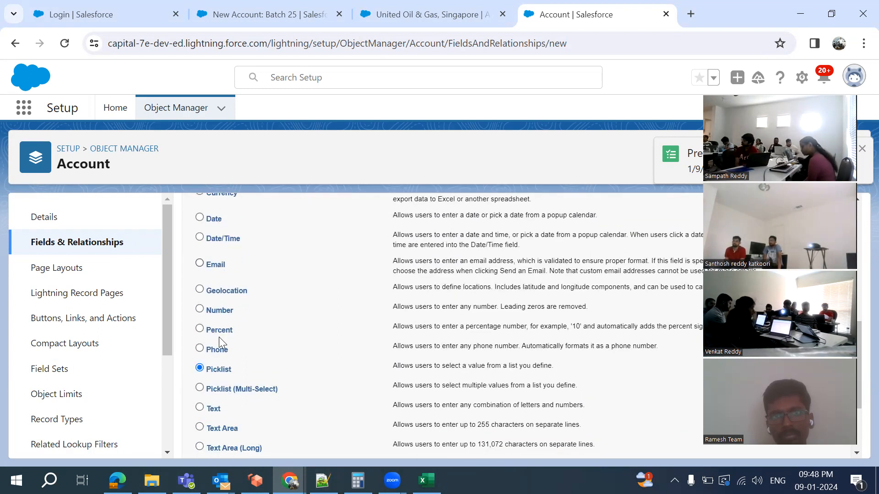
{"action": "scroll", "coordinate": [219, 337], "scroll_direction": "down", "scroll_amount": 1}
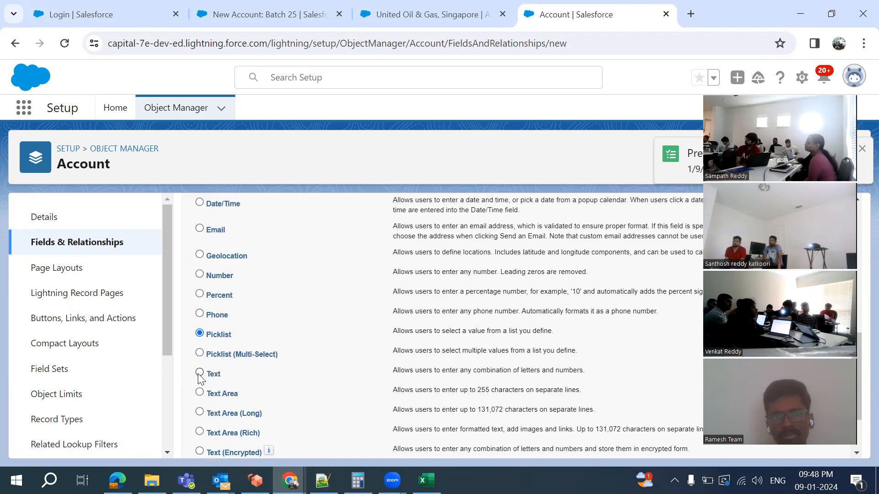
{"action": "scroll", "coordinate": [286, 399], "scroll_direction": "up", "scroll_amount": 1}
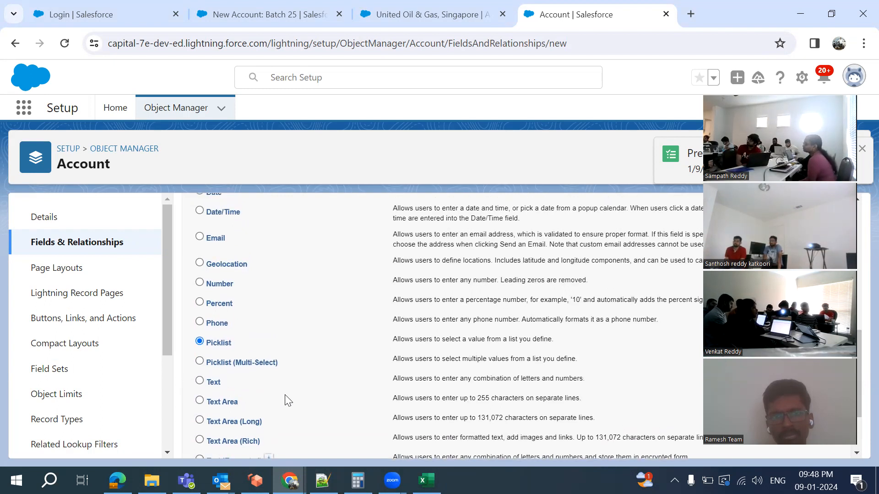
{"action": "scroll", "coordinate": [286, 400], "scroll_direction": "down", "scroll_amount": 1}
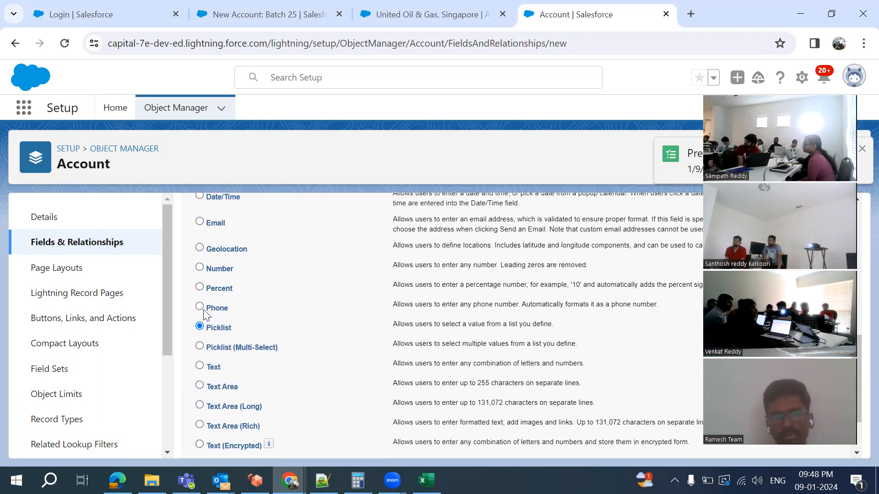
{"action": "scroll", "coordinate": [201, 313], "scroll_direction": "up", "scroll_amount": 1}
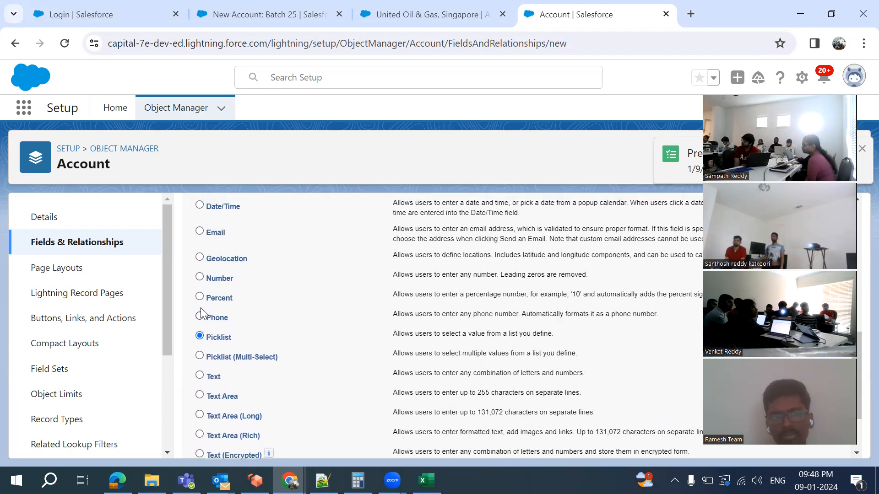
{"action": "left_click", "coordinate": [323, 481]}
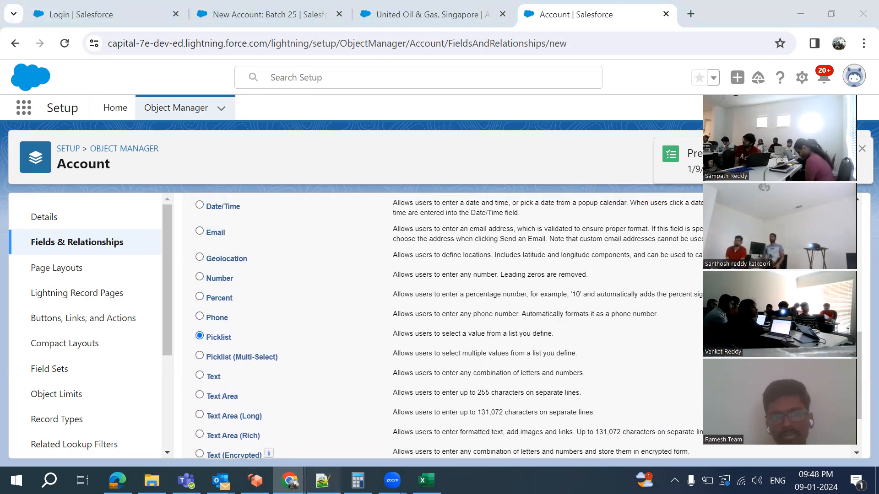
Add a 'Marks percentage - Percent' line and recheck the Salesforce field types
{"action": "key", "text": "Return"}
{"action": "type", "text": "Marks pe"}
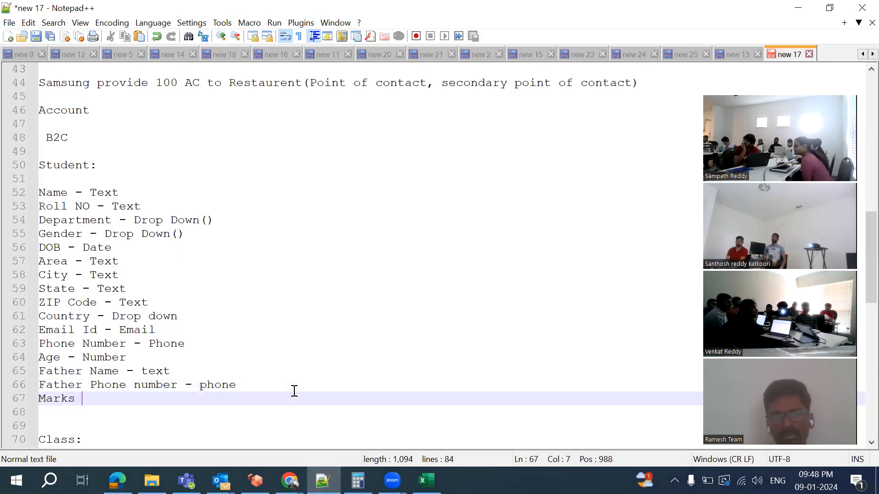
{"action": "type", "text": "rcen"}
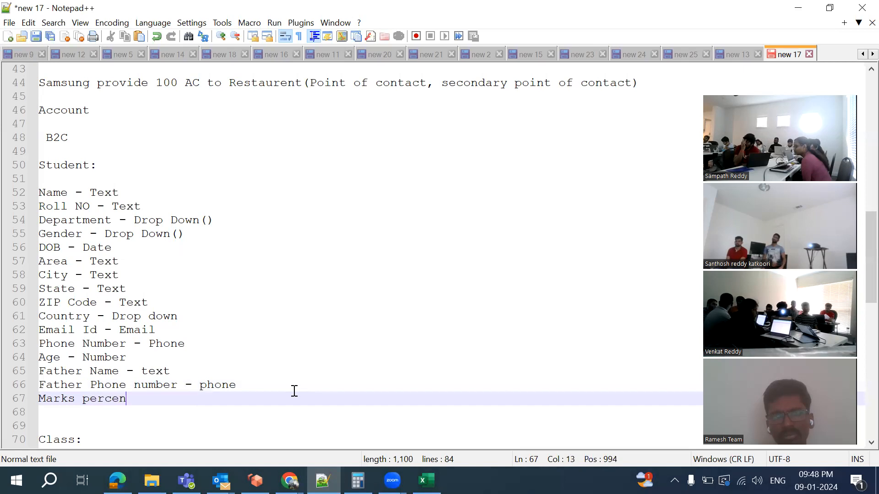
{"action": "type", "text": "tage -"}
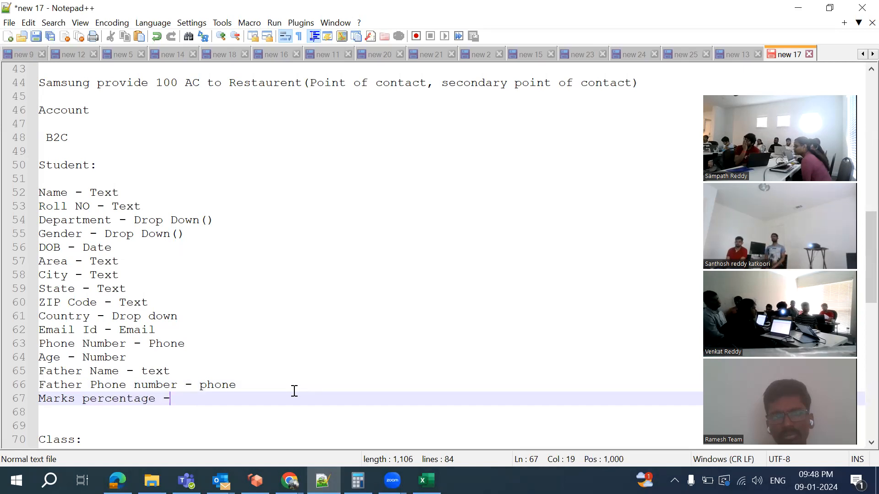
{"action": "type", "text": " Percent"}
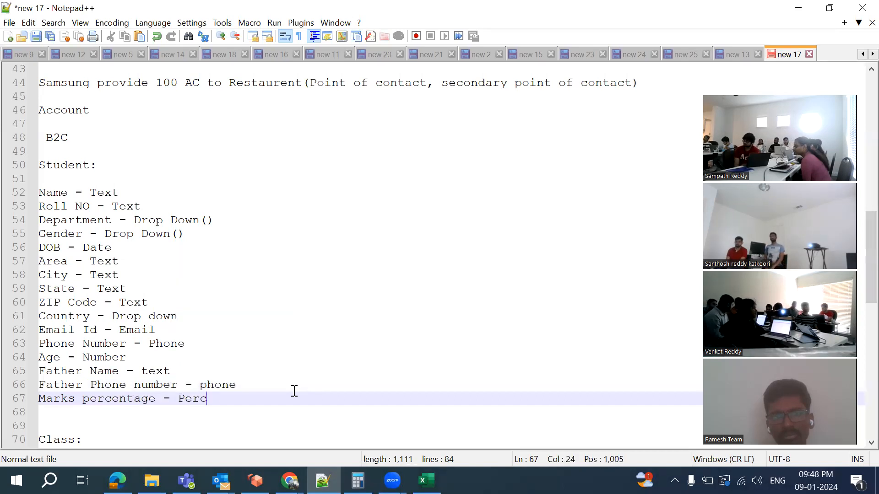
{"action": "left_click", "coordinate": [290, 480]}
{"action": "scroll", "coordinate": [226, 285], "scroll_direction": "up", "scroll_amount": 1}
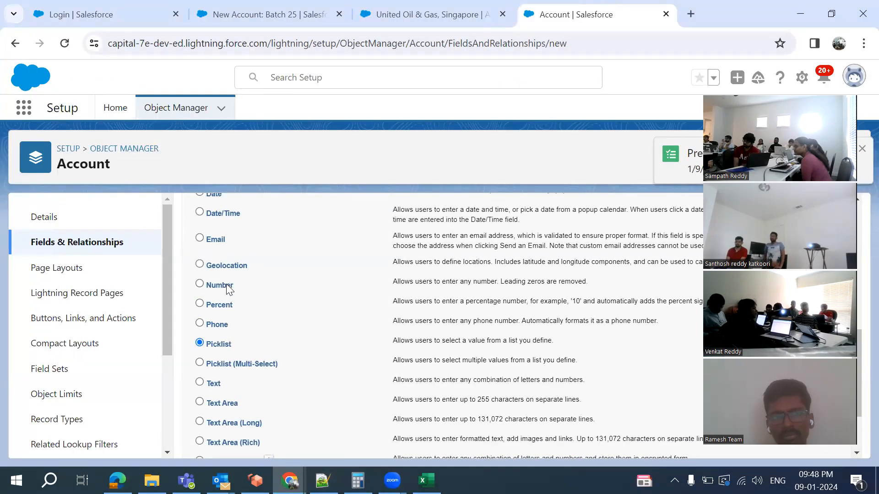
{"action": "scroll", "coordinate": [215, 288], "scroll_direction": "up", "scroll_amount": 1}
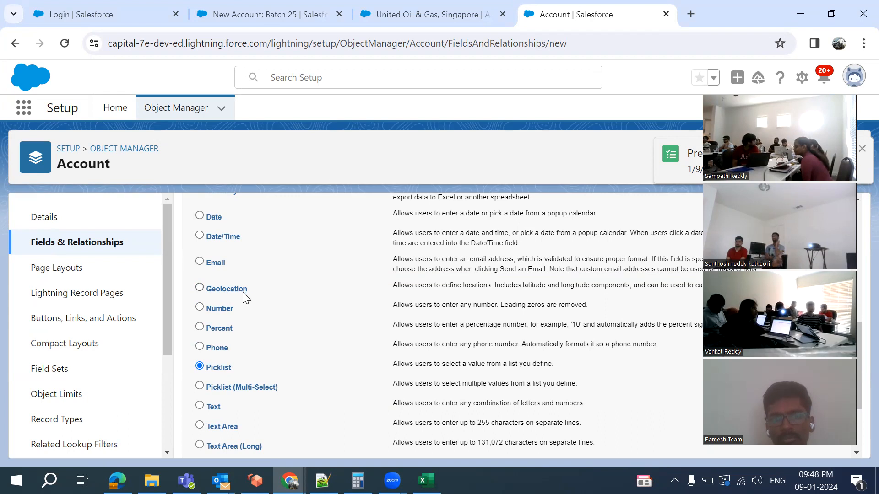
{"action": "scroll", "coordinate": [245, 296], "scroll_direction": "up", "scroll_amount": 1}
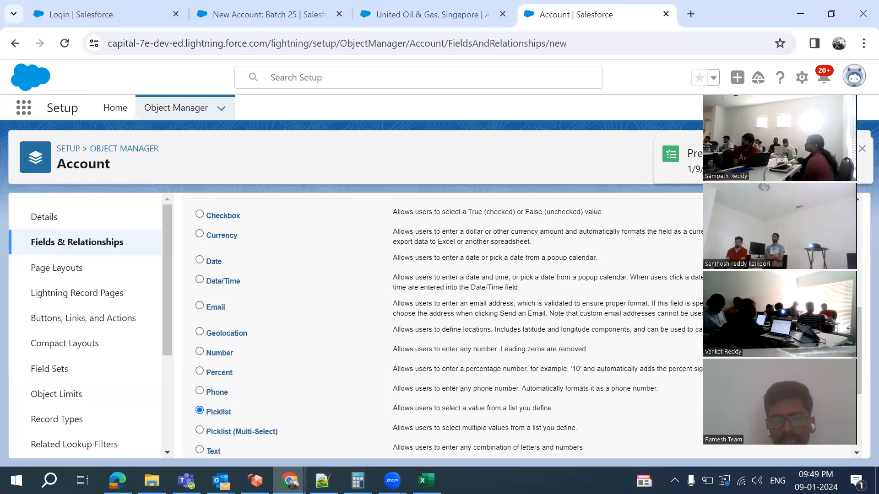
Add a 'Fee - Currency' line below Marks percentage
{"action": "key", "text": "alt+Tab"}
{"action": "key", "text": "Return"}
{"action": "type", "text": "Fee - Cur"}
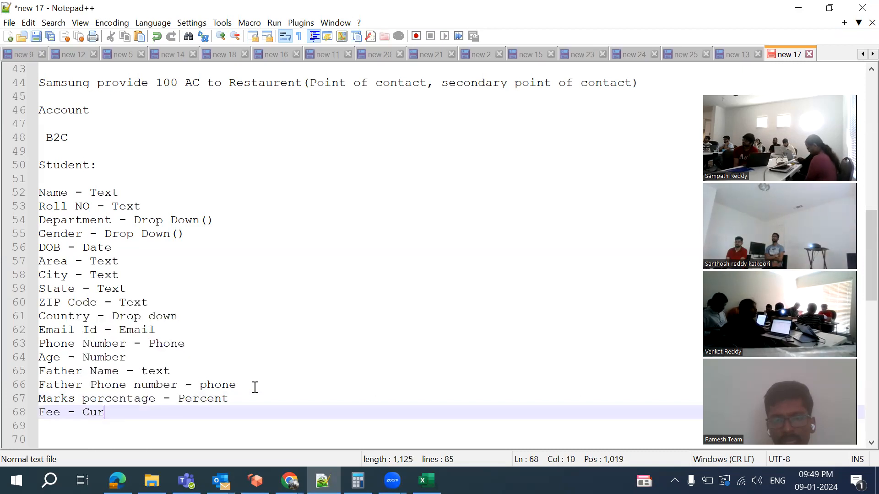
{"action": "type", "text": "rency"}
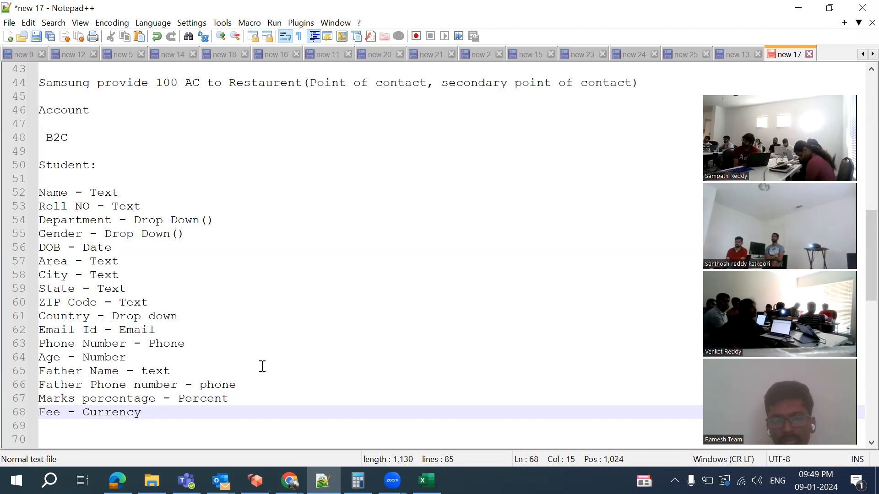
{"action": "key", "text": "alt+Tab"}
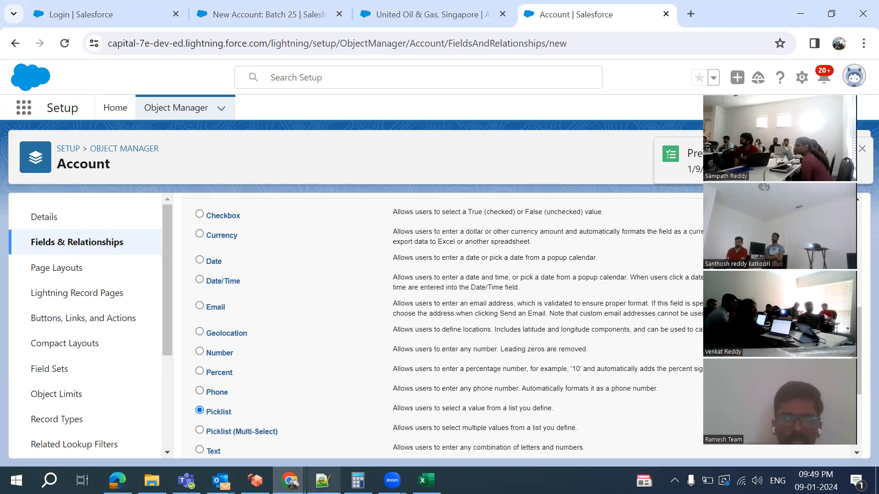
{"action": "left_click", "coordinate": [323, 480]}
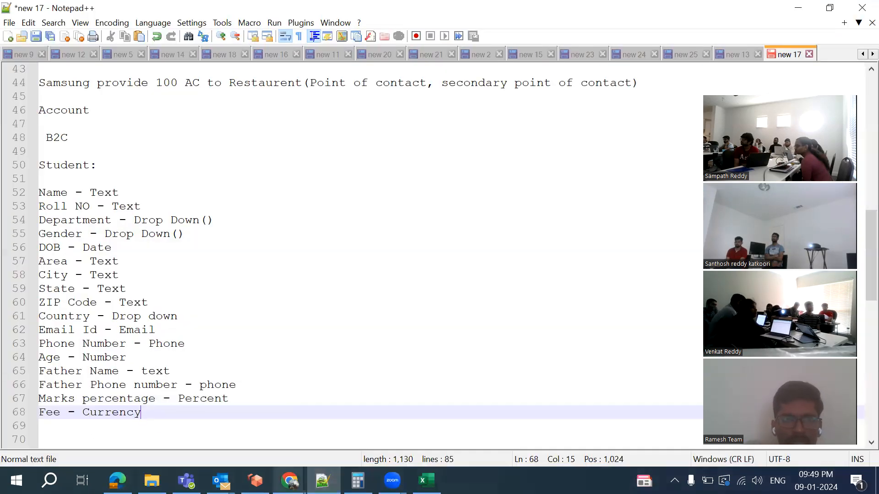
Review the Account new-field page again, then place the cursor after 'State - Text' in the notes
{"action": "mouse_move", "coordinate": [290, 481]}
{"action": "left_click", "coordinate": [527, 434]}
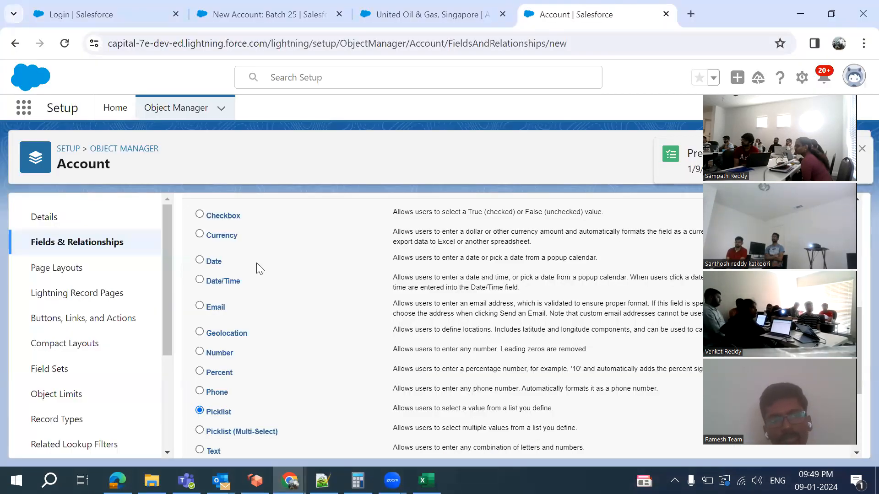
{"action": "scroll", "coordinate": [271, 327], "scroll_direction": "up", "scroll_amount": 5}
{"action": "scroll", "coordinate": [271, 327], "scroll_direction": "down", "scroll_amount": 12}
{"action": "scroll", "coordinate": [271, 327], "scroll_direction": "up", "scroll_amount": 4}
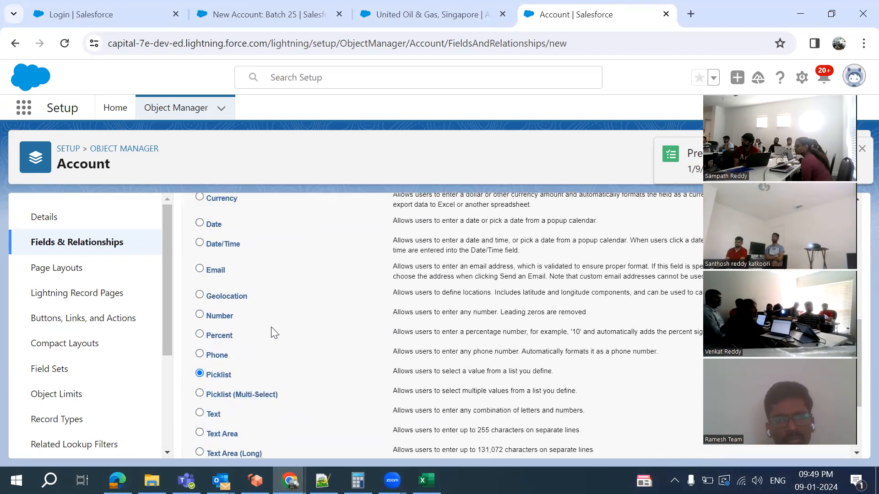
{"action": "scroll", "coordinate": [261, 253], "scroll_direction": "up", "scroll_amount": 1}
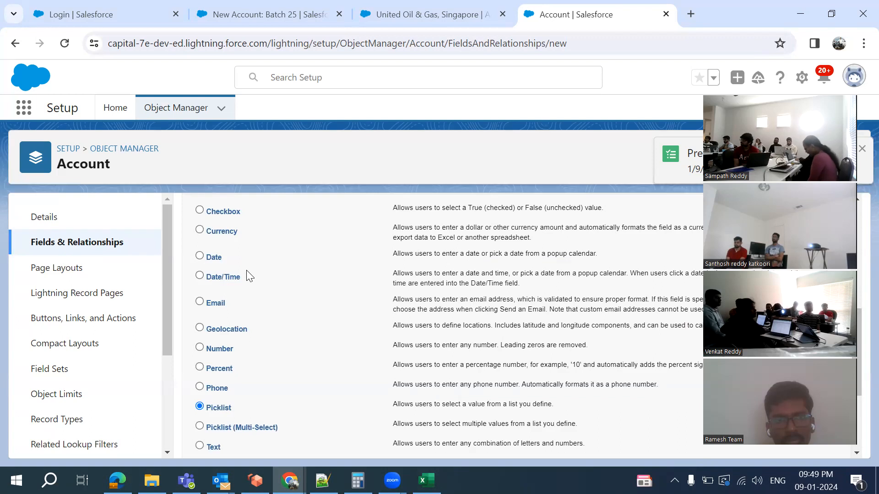
{"action": "left_click", "coordinate": [323, 481]}
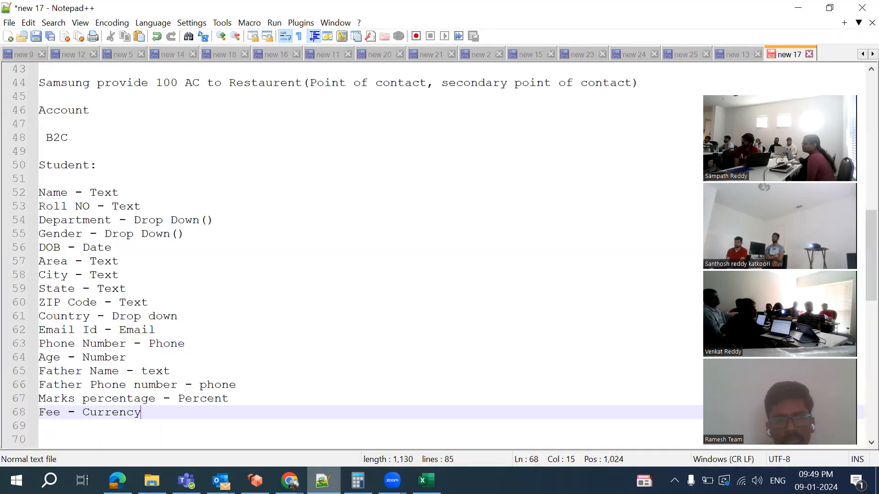
{"action": "left_click", "coordinate": [341, 286]}
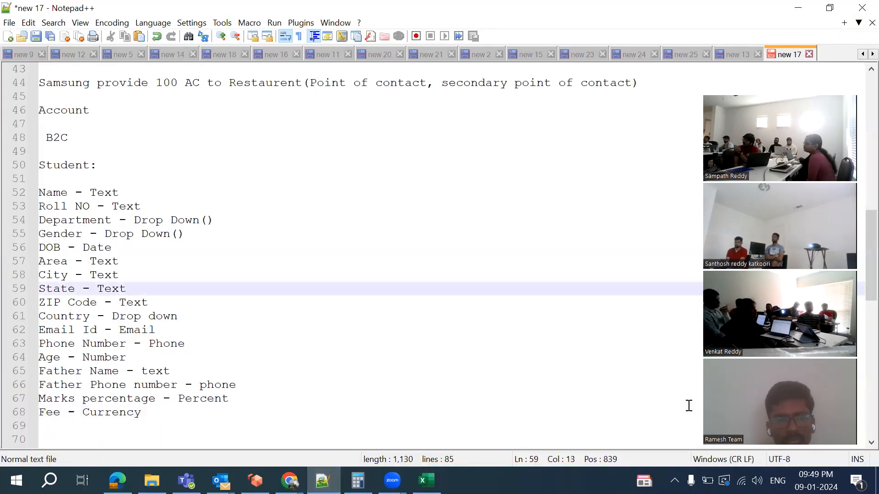
{"action": "scroll", "coordinate": [550, 333], "scroll_direction": "down", "scroll_amount": 1}
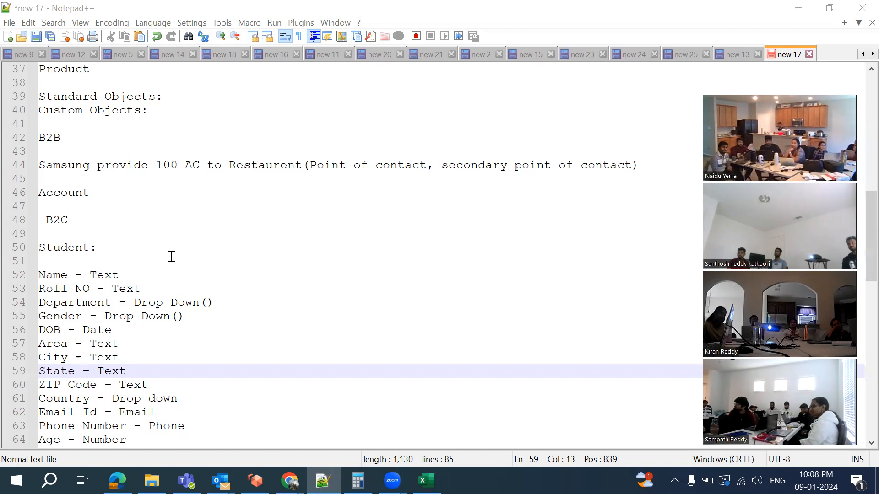
Close the unsaved New Account: Batch 25 form and open Account's Fields & Relationships list
{"action": "mouse_move", "coordinate": [290, 481]}
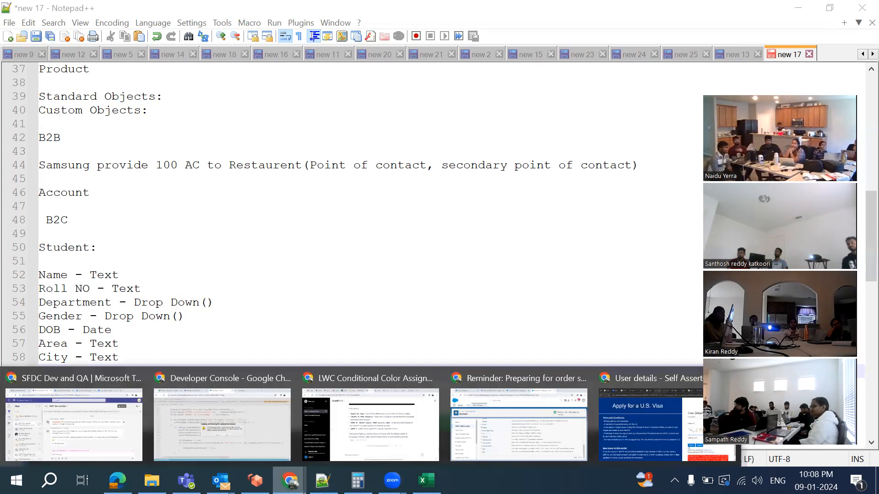
{"action": "left_click", "coordinate": [508, 439]}
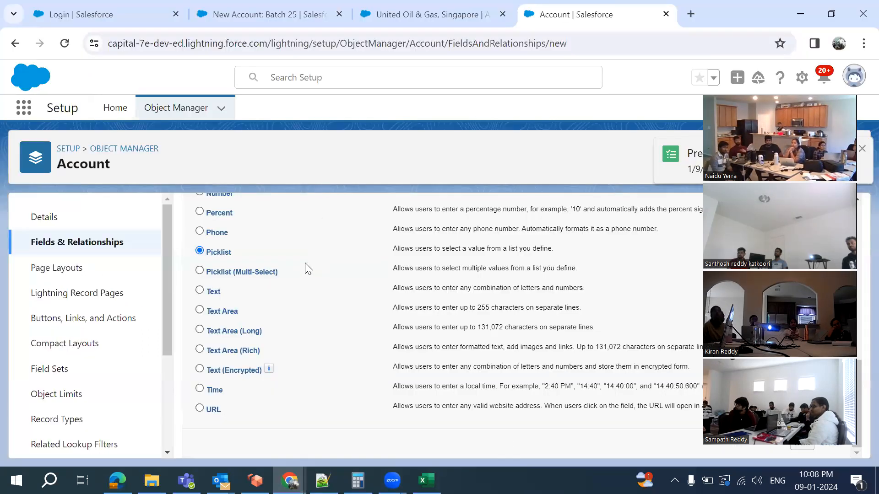
{"action": "left_click", "coordinate": [240, 14]}
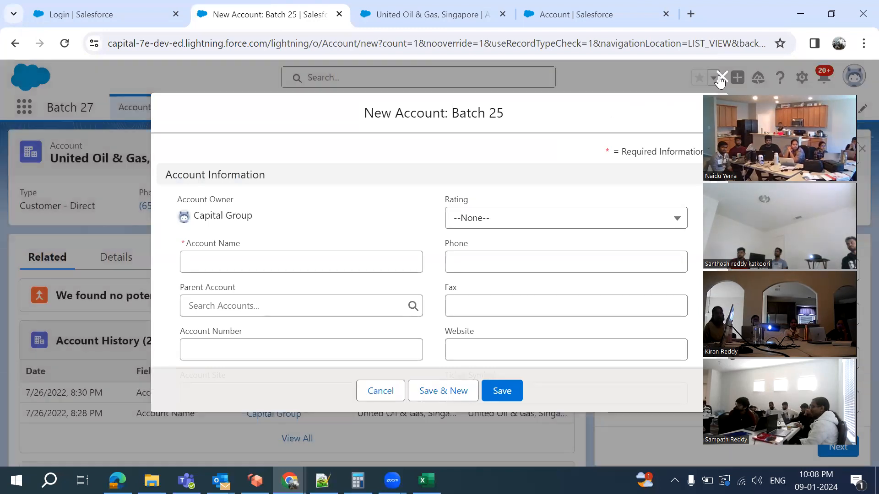
{"action": "left_click", "coordinate": [721, 77]}
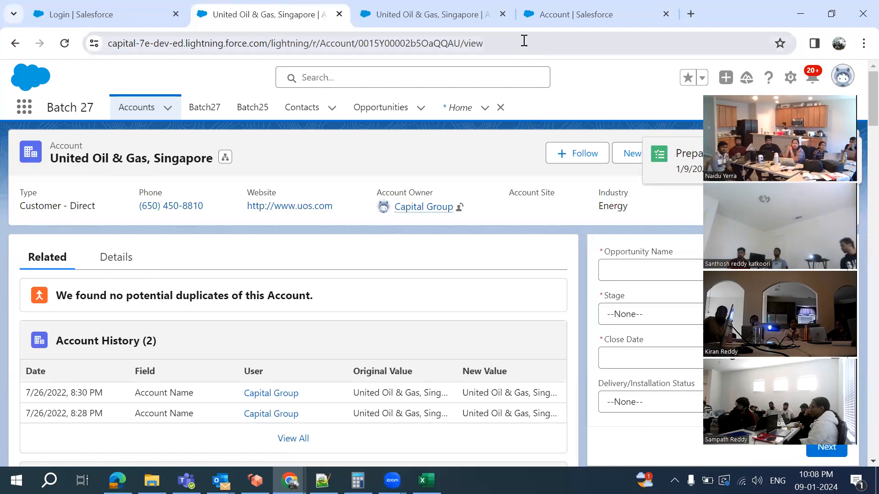
{"action": "left_click", "coordinate": [552, 23]}
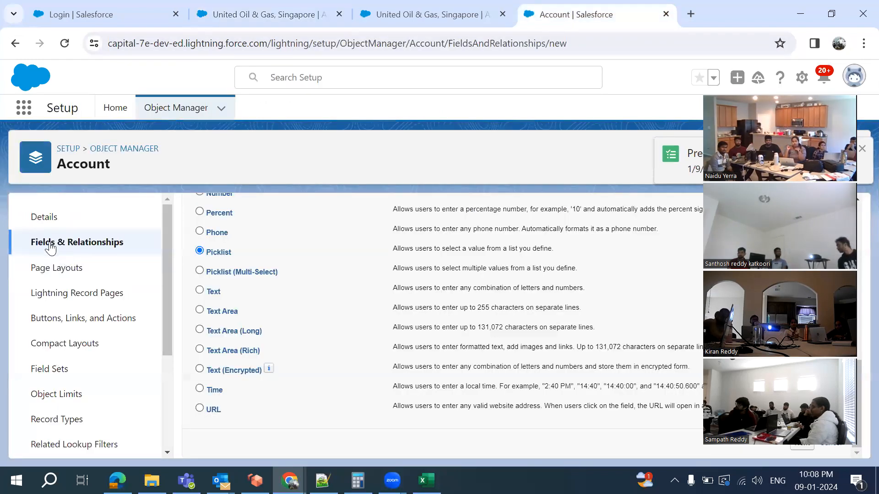
{"action": "left_click", "coordinate": [69, 247]}
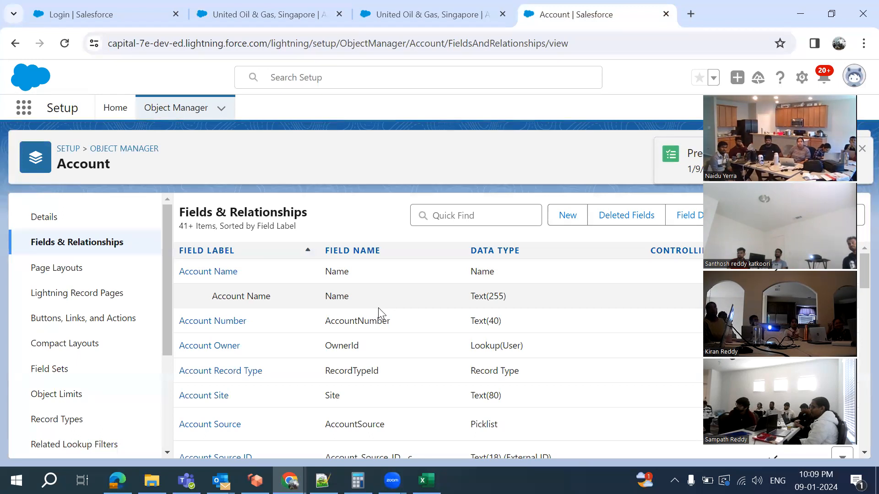
Scroll through the Account fields list, then switch to the United Oil & Gas, Singapore record
{"action": "scroll", "coordinate": [417, 389], "scroll_direction": "down", "scroll_amount": 2}
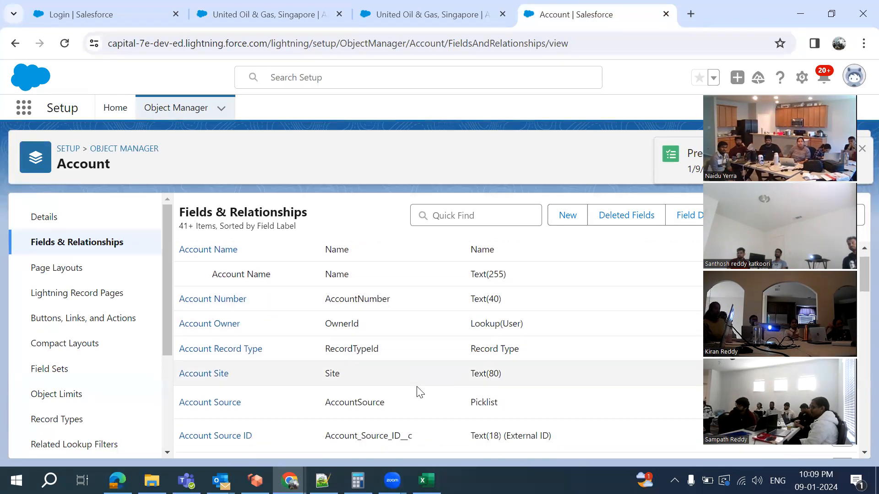
{"action": "scroll", "coordinate": [418, 391], "scroll_direction": "down", "scroll_amount": 2}
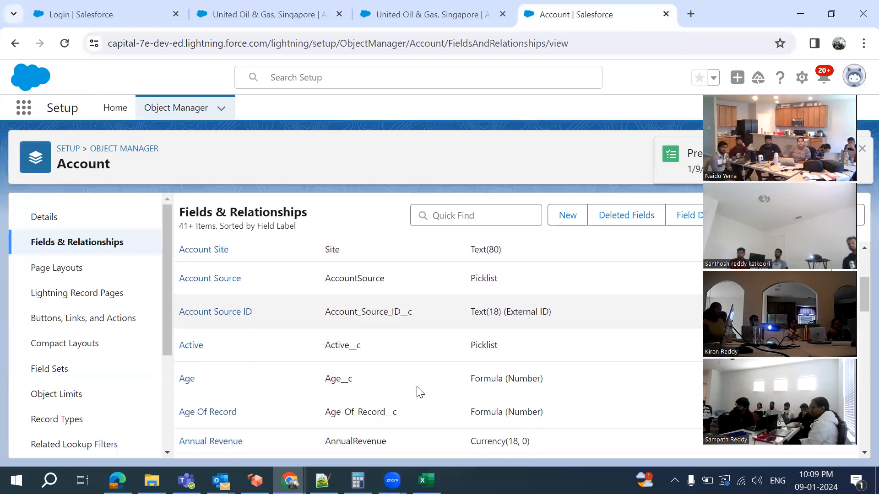
{"action": "scroll", "coordinate": [373, 282], "scroll_direction": "up", "scroll_amount": 4}
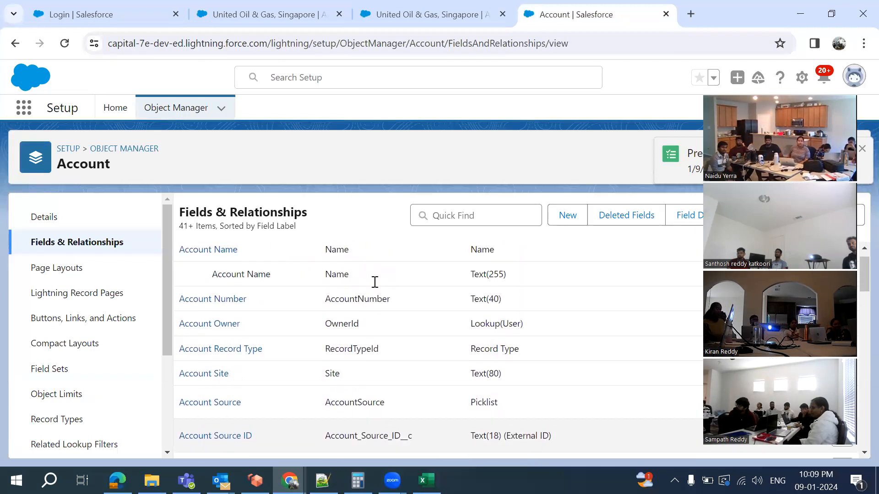
{"action": "scroll", "coordinate": [341, 261], "scroll_direction": "down", "scroll_amount": 1}
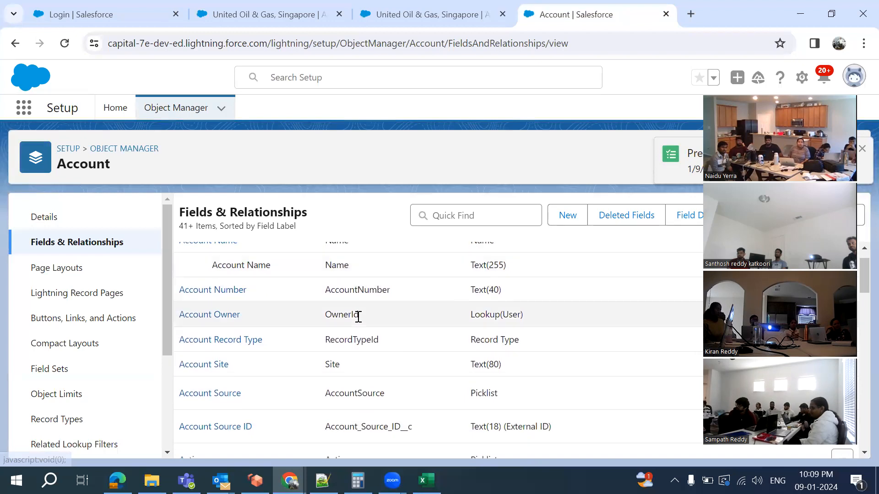
{"action": "scroll", "coordinate": [353, 353], "scroll_direction": "down", "scroll_amount": 2}
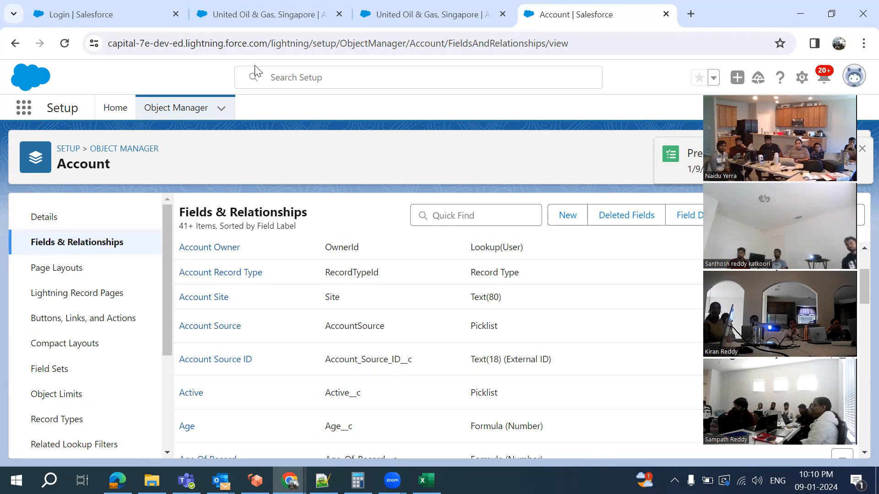
{"action": "scroll", "coordinate": [280, 335], "scroll_direction": "down", "scroll_amount": 1}
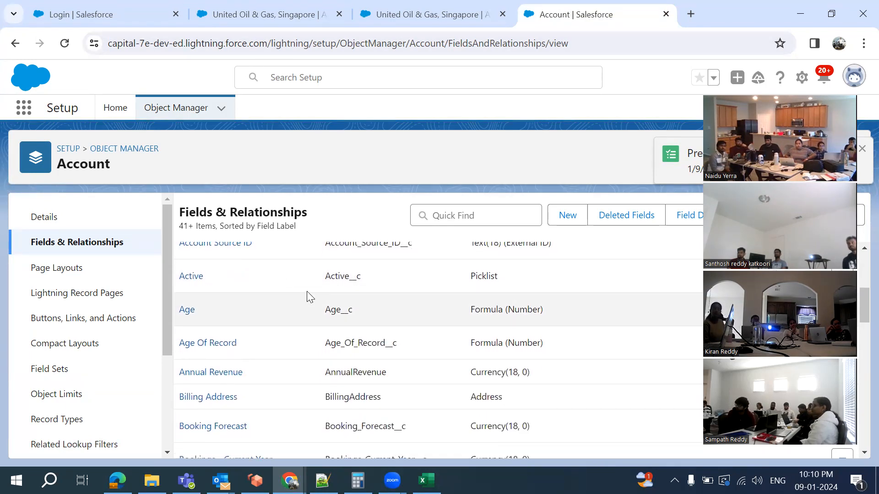
{"action": "left_click", "coordinate": [247, 14]}
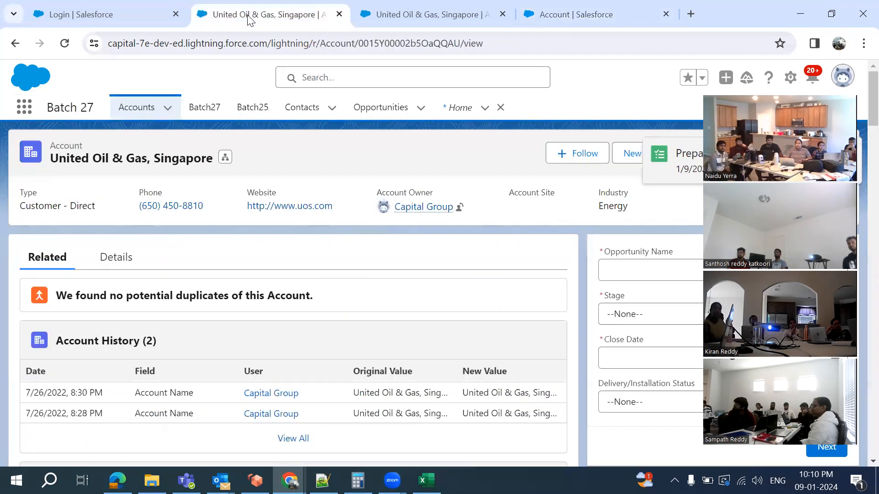
Start a new account from the Accounts list using the Batch 25 record type
{"action": "left_click", "coordinate": [167, 109]}
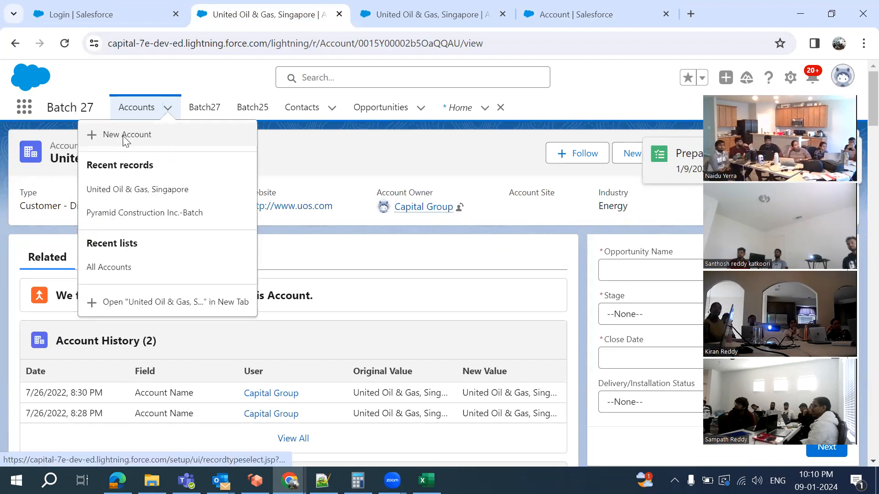
{"action": "left_click", "coordinate": [125, 138]}
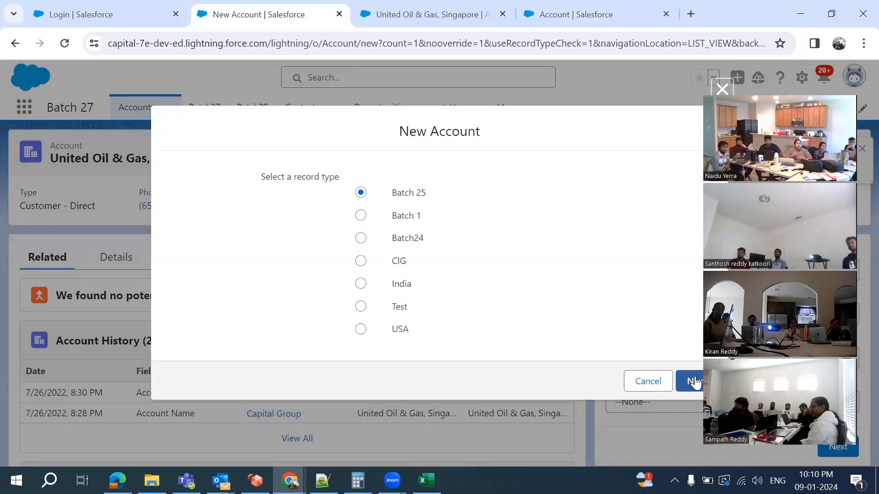
{"action": "left_click", "coordinate": [693, 382]}
Review the SLA picklist values on the new account form, then return to the Account fields page
{"action": "scroll", "coordinate": [408, 308], "scroll_direction": "down", "scroll_amount": 5}
{"action": "scroll", "coordinate": [407, 308], "scroll_direction": "up", "scroll_amount": 2}
{"action": "scroll", "coordinate": [408, 308], "scroll_direction": "down", "scroll_amount": 5}
{"action": "scroll", "coordinate": [409, 314], "scroll_direction": "down", "scroll_amount": 8}
{"action": "scroll", "coordinate": [410, 314], "scroll_direction": "down", "scroll_amount": 5}
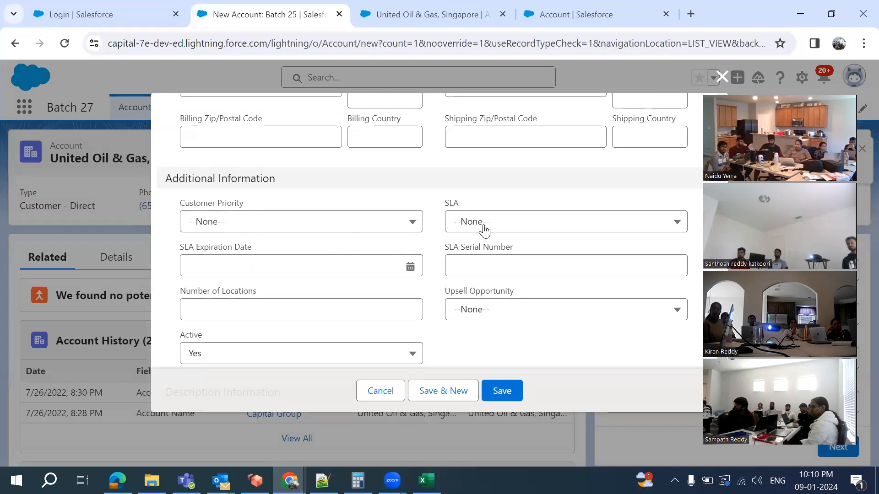
{"action": "left_click", "coordinate": [452, 204]}
{"action": "left_click", "coordinate": [428, 201]}
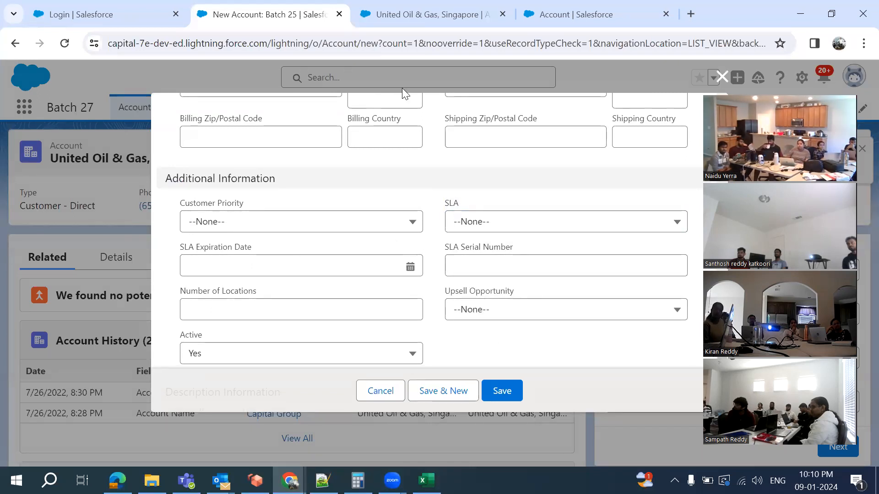
{"action": "left_click", "coordinate": [549, 8]}
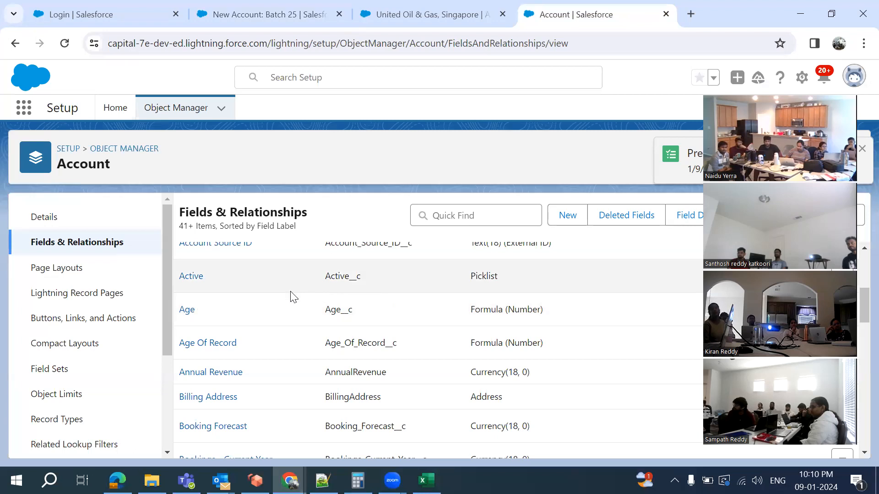
{"action": "scroll", "coordinate": [293, 296], "scroll_direction": "up", "scroll_amount": 5}
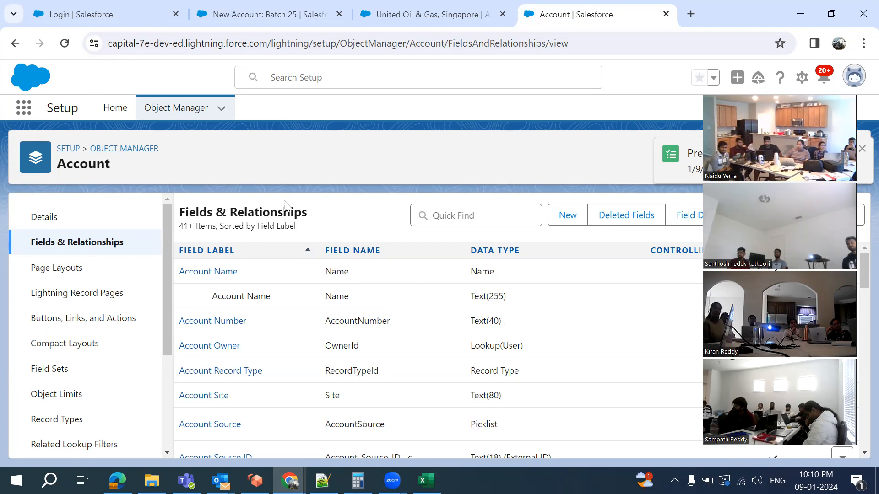
{"action": "left_click", "coordinate": [261, 11]}
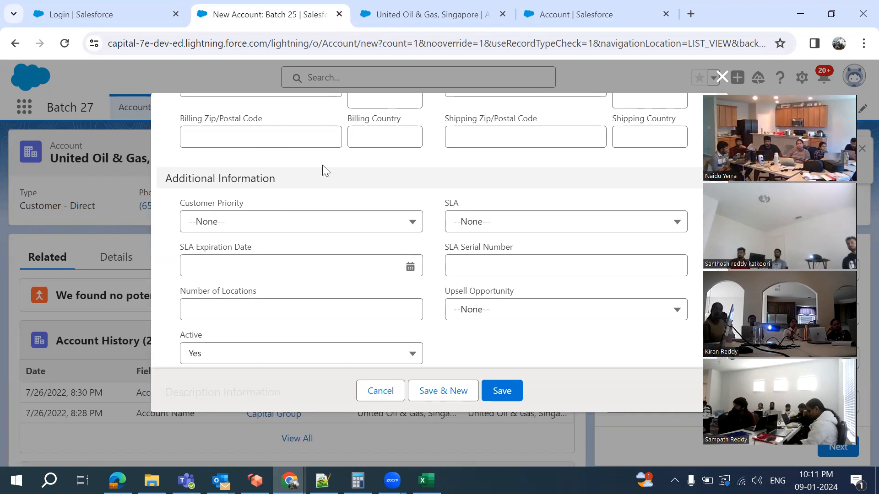
{"action": "left_click", "coordinate": [552, 17]}
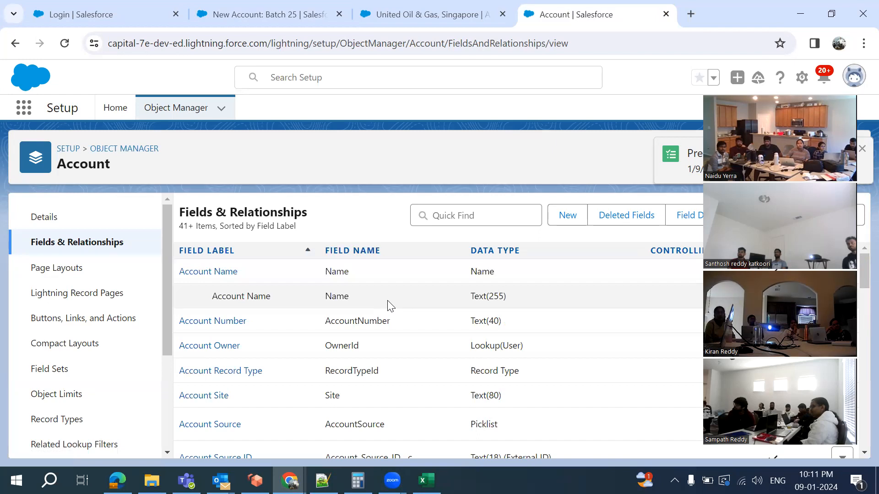
{"action": "scroll", "coordinate": [390, 305], "scroll_direction": "down", "scroll_amount": 4}
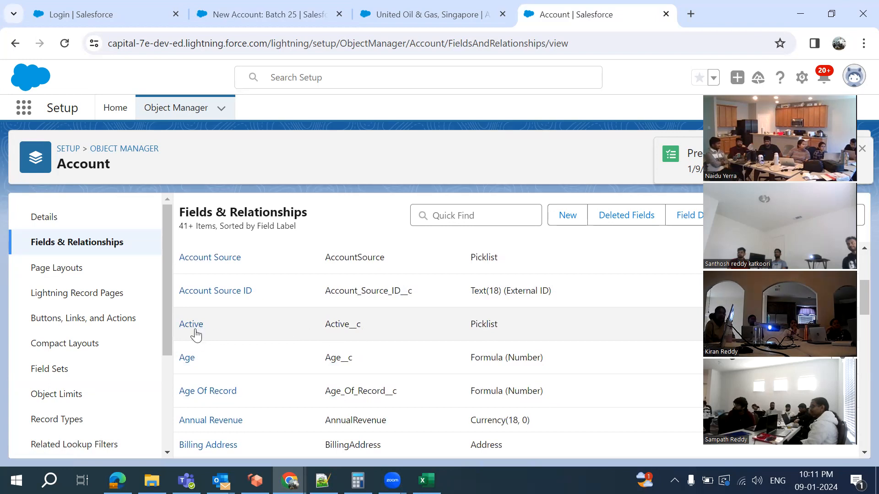
Compare the new account form with the Account fields list, selecting the Active field's API name
{"action": "left_click", "coordinate": [244, 21]}
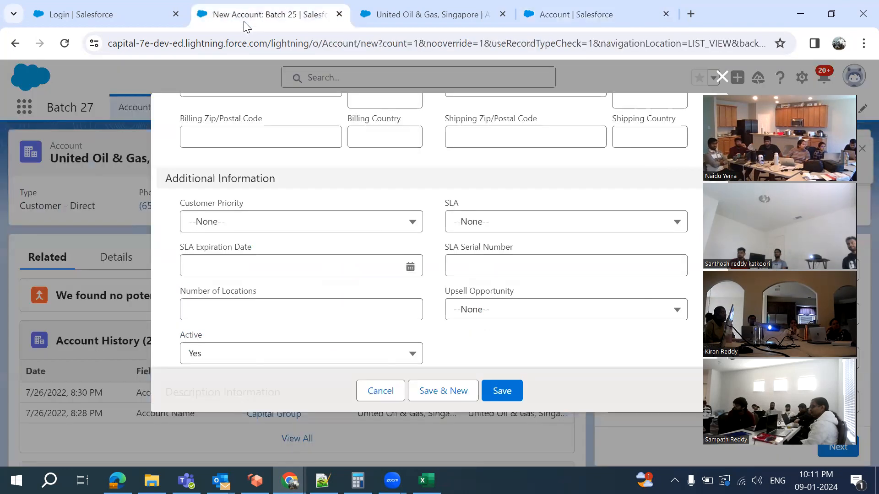
{"action": "scroll", "coordinate": [446, 270], "scroll_direction": "down", "scroll_amount": 1}
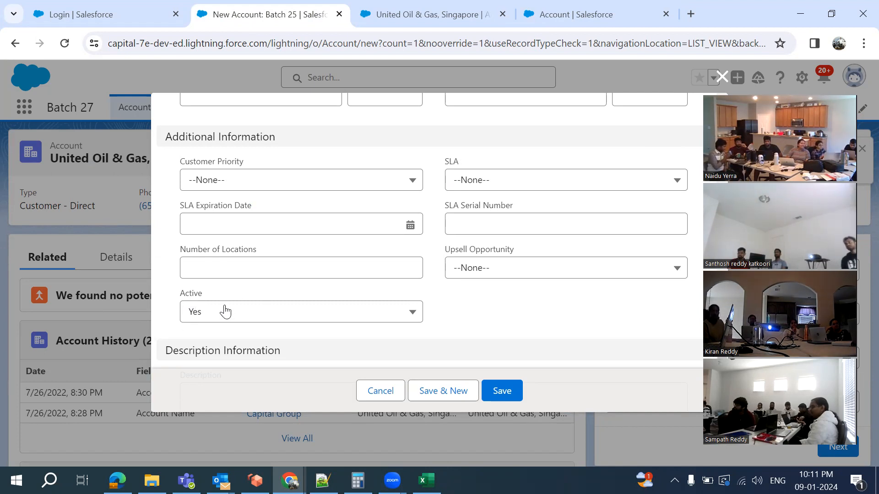
{"action": "left_click", "coordinate": [582, 20]}
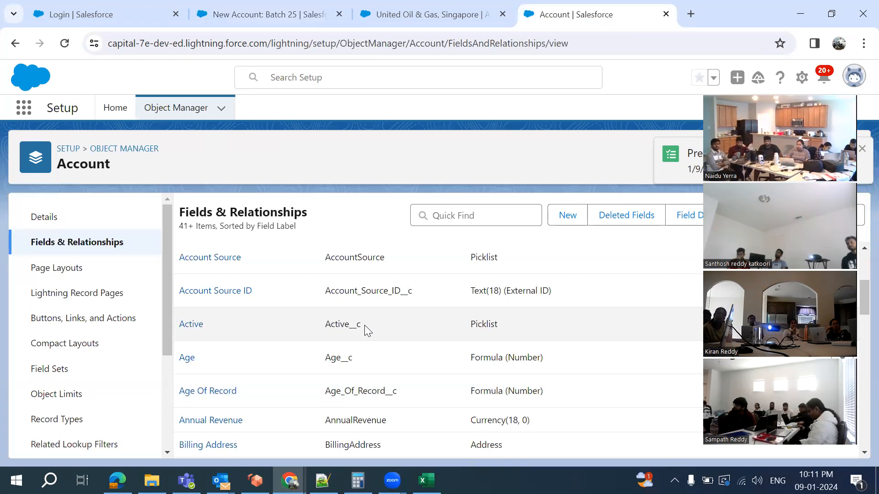
{"action": "double_click", "coordinate": [352, 326]}
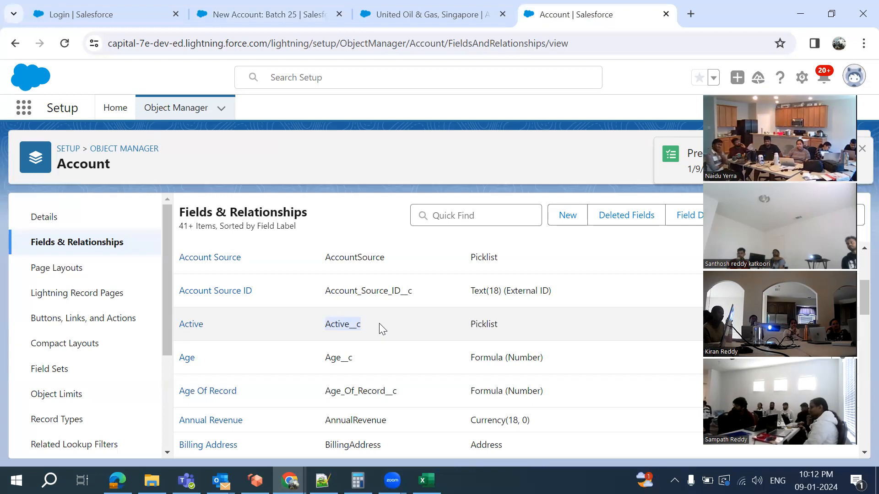
{"action": "scroll", "coordinate": [379, 323], "scroll_direction": "down", "scroll_amount": 6}
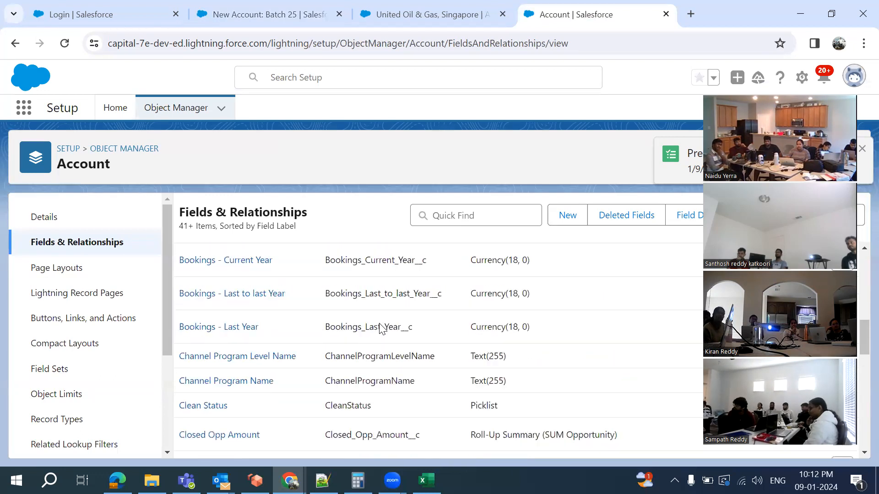
{"action": "scroll", "coordinate": [379, 328], "scroll_direction": "up", "scroll_amount": 10}
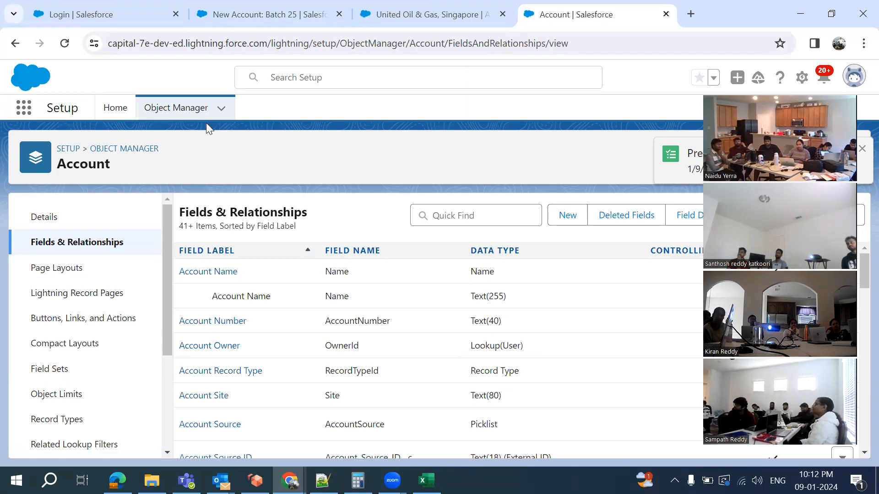
Check the Student field notes, then expand the Object Manager dropdown for new and recent objects
{"action": "left_click", "coordinate": [322, 480]}
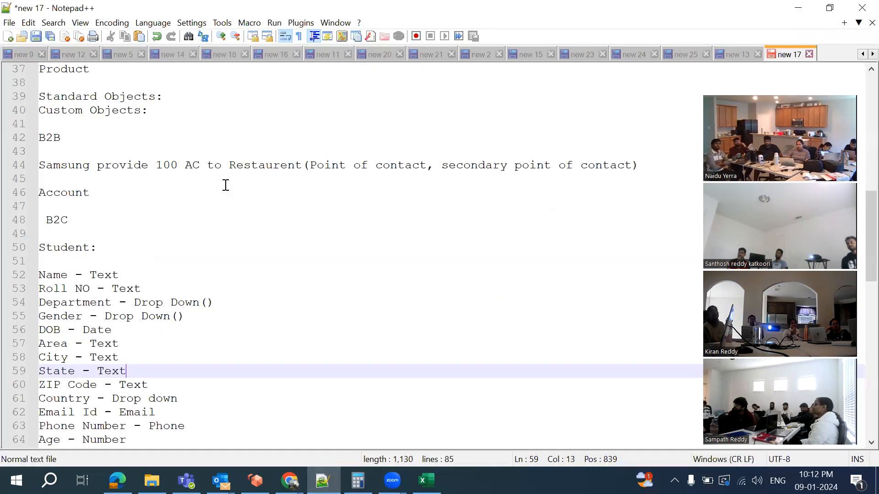
{"action": "scroll", "coordinate": [227, 342], "scroll_direction": "down", "scroll_amount": 3}
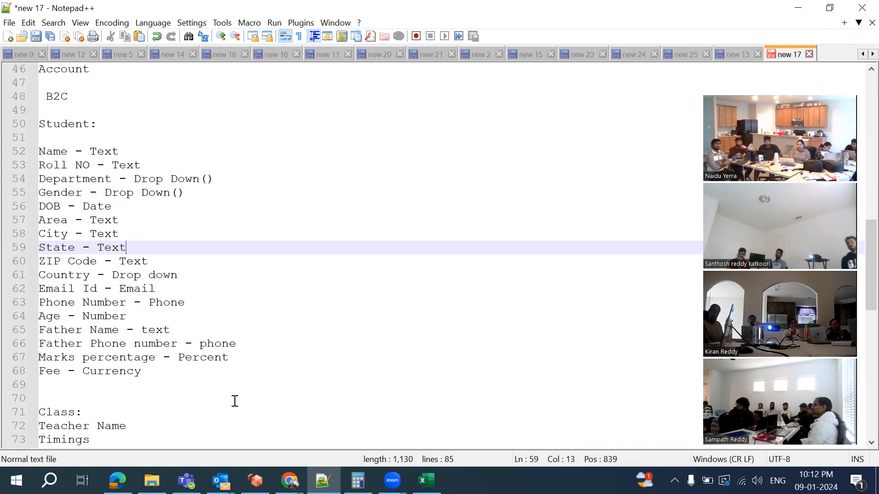
{"action": "left_click", "coordinate": [290, 480]}
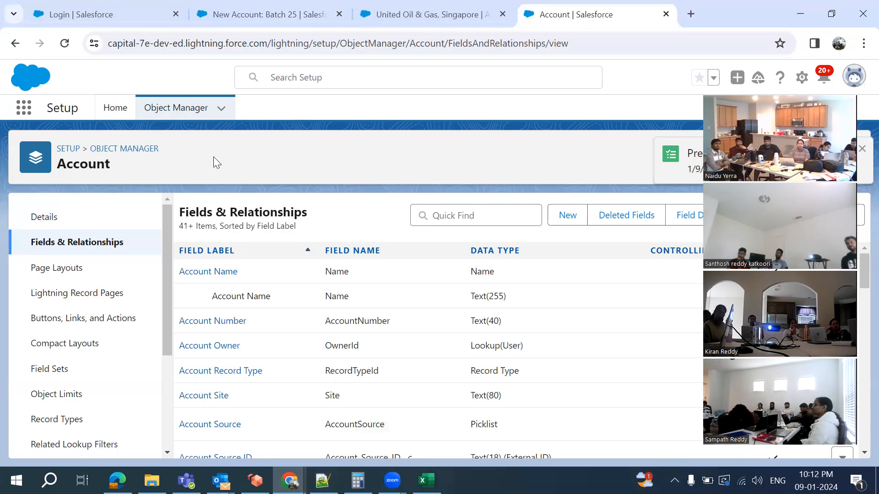
{"action": "left_click", "coordinate": [223, 114]}
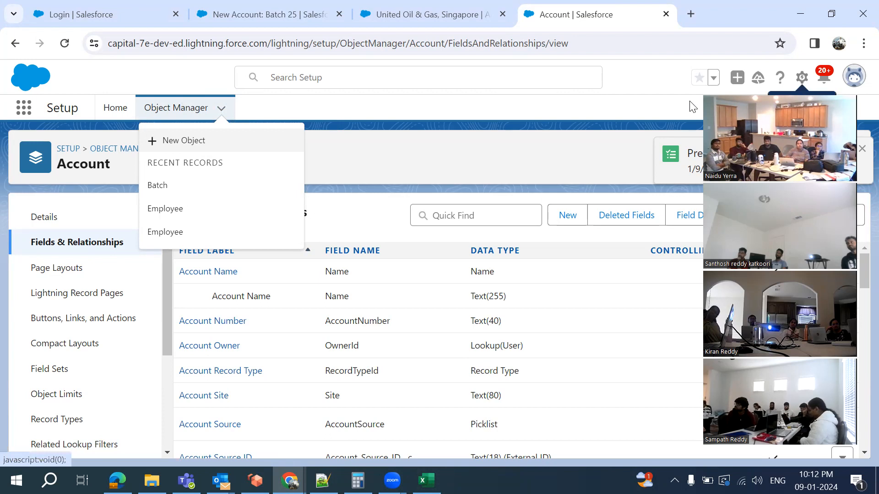
Open the Object Manager list, dismiss the order summary toast, and show the Create options
{"action": "left_click", "coordinate": [180, 106]}
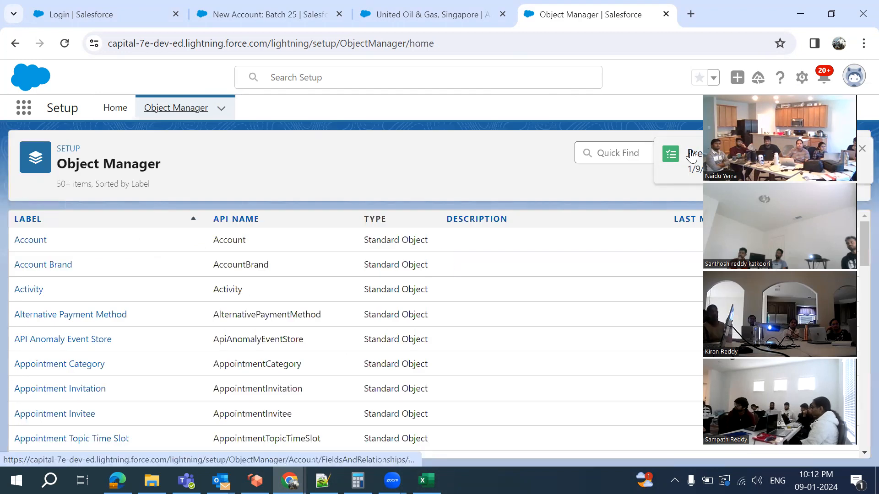
{"action": "left_click", "coordinate": [862, 151]}
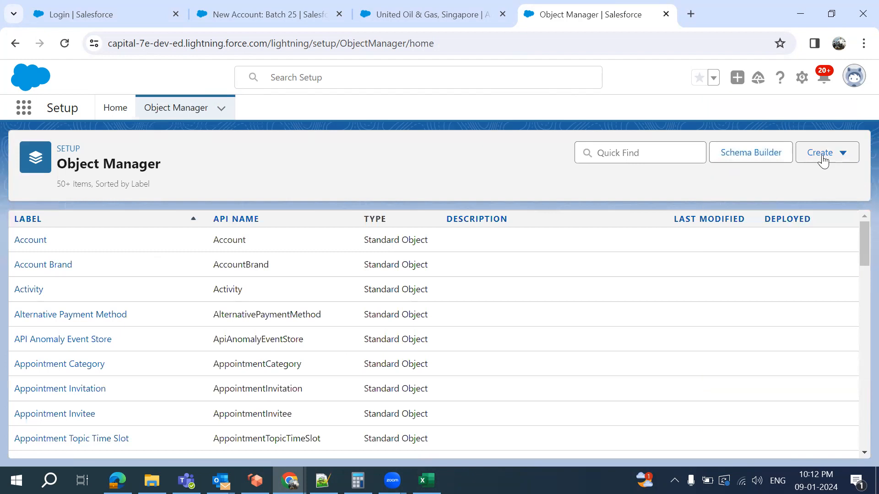
{"action": "left_click", "coordinate": [847, 161]}
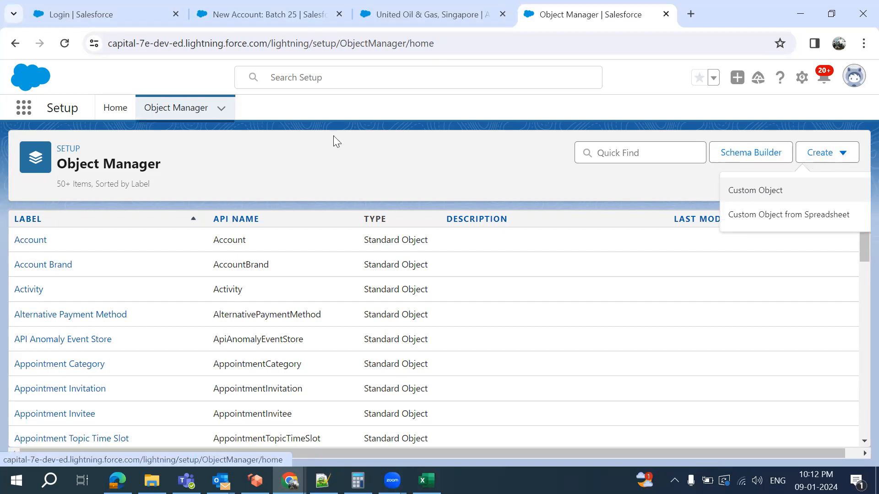
{"action": "left_click", "coordinate": [739, 198]}
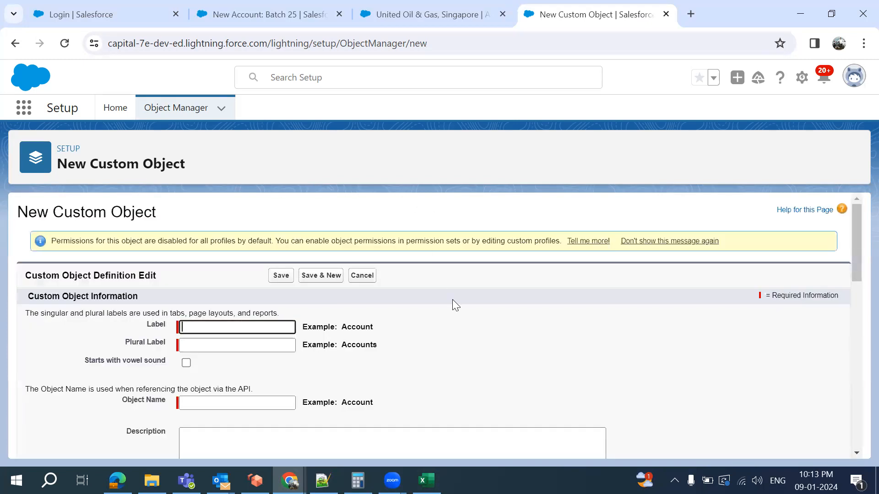
{"action": "scroll", "coordinate": [453, 300], "scroll_direction": "down", "scroll_amount": 3}
{"action": "scroll", "coordinate": [452, 300], "scroll_direction": "up", "scroll_amount": 1}
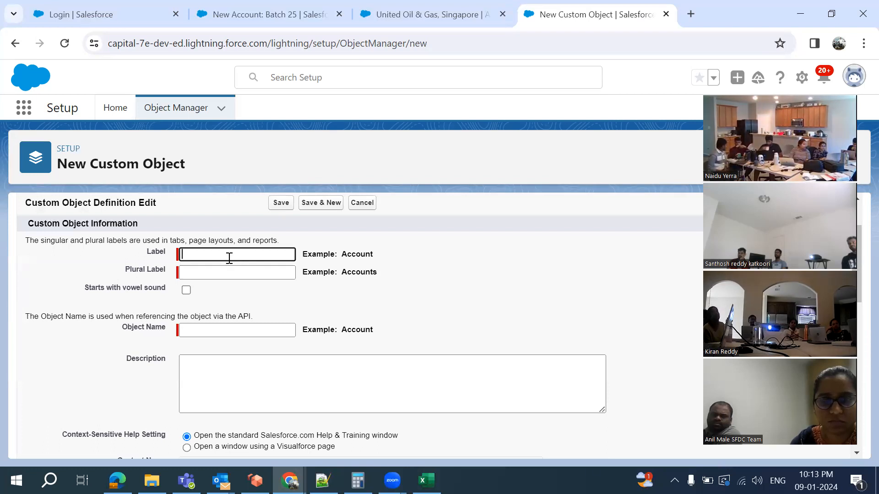
{"action": "type", "text": "Studen"}
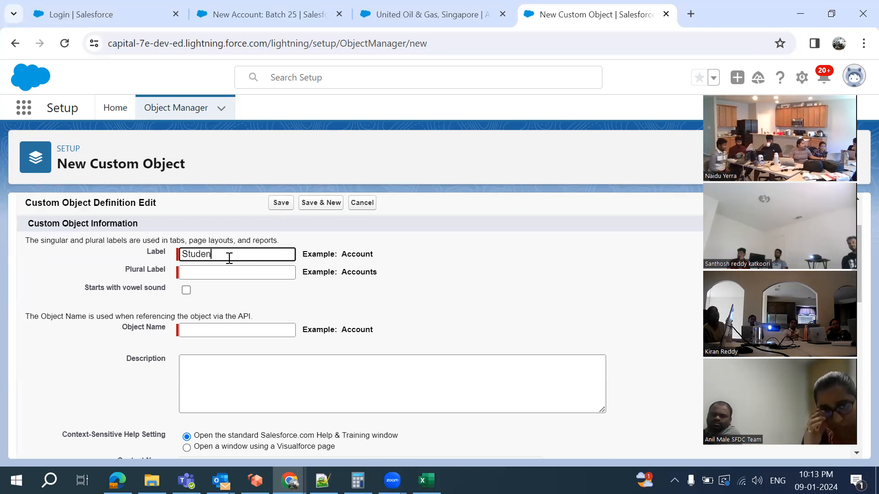
{"action": "type", "text": "t"}
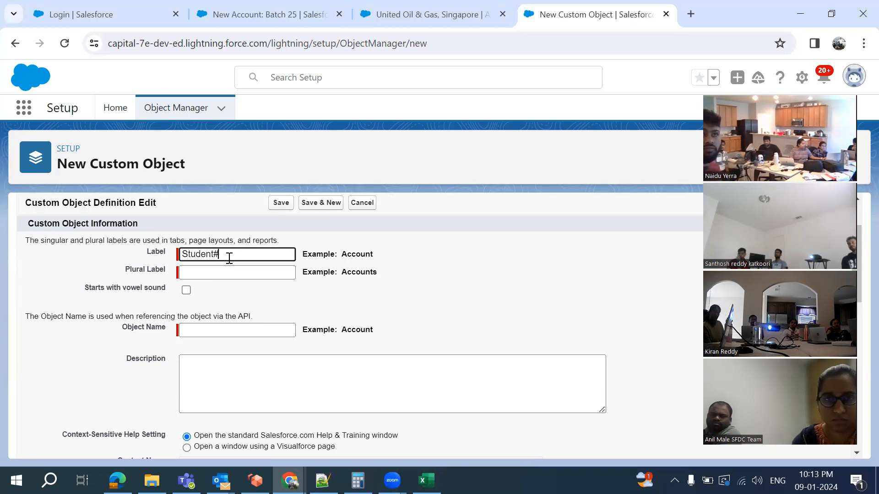
{"action": "type", "text": "33"}
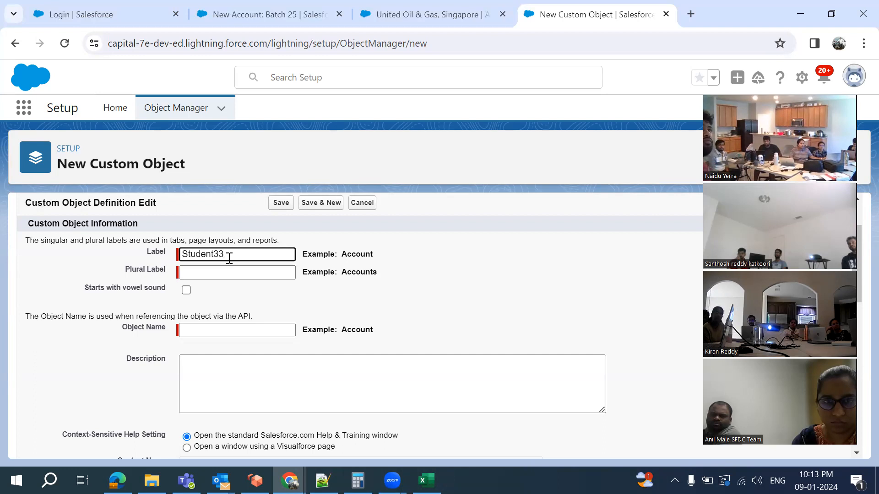
{"action": "left_click", "coordinate": [247, 297]}
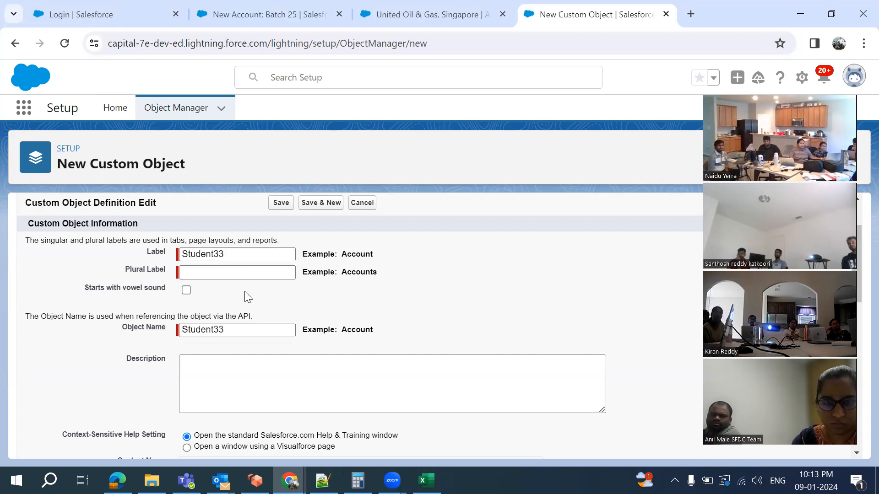
{"action": "left_click", "coordinate": [229, 254]}
{"action": "double_click", "coordinate": [192, 254]}
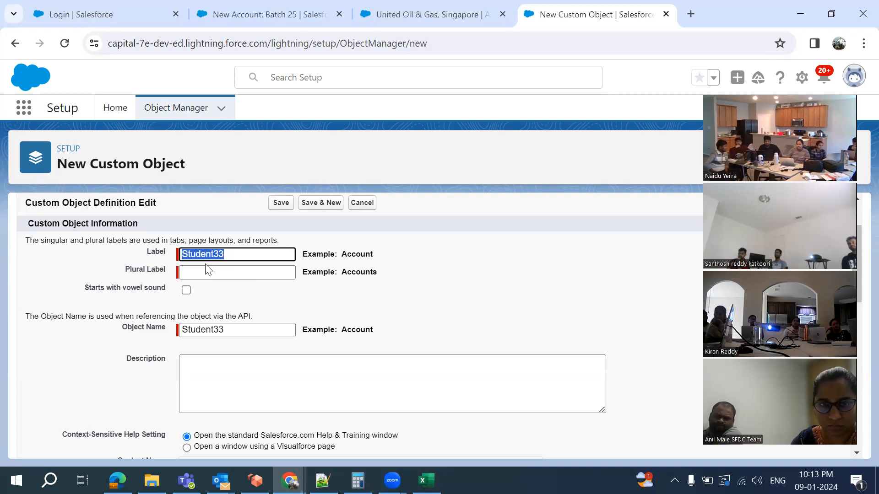
{"action": "left_click", "coordinate": [240, 14]}
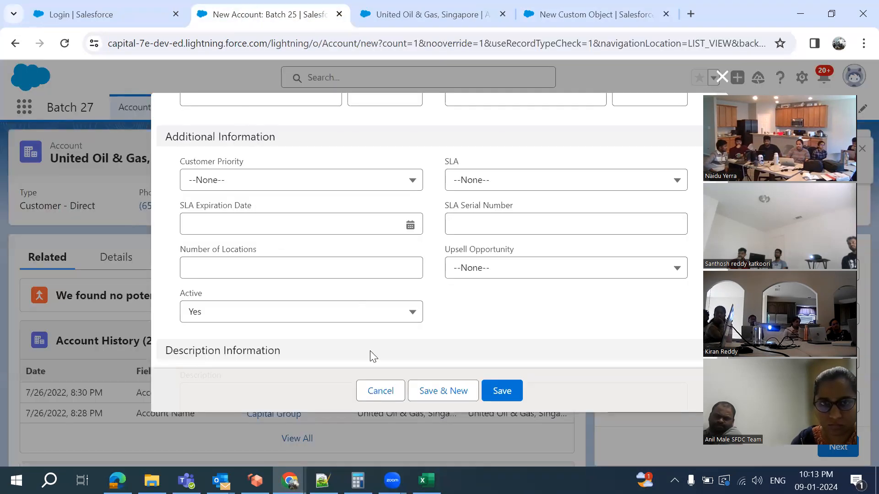
{"action": "left_click", "coordinate": [380, 390]}
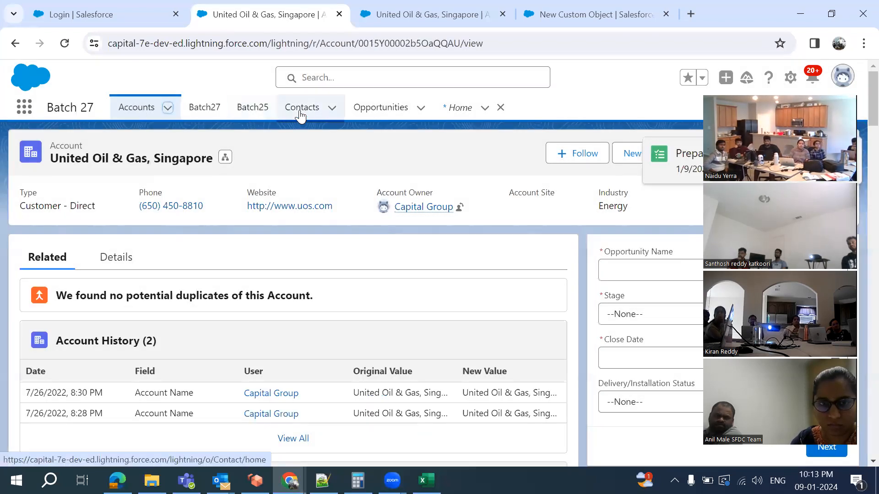
{"action": "left_click", "coordinate": [547, 16]}
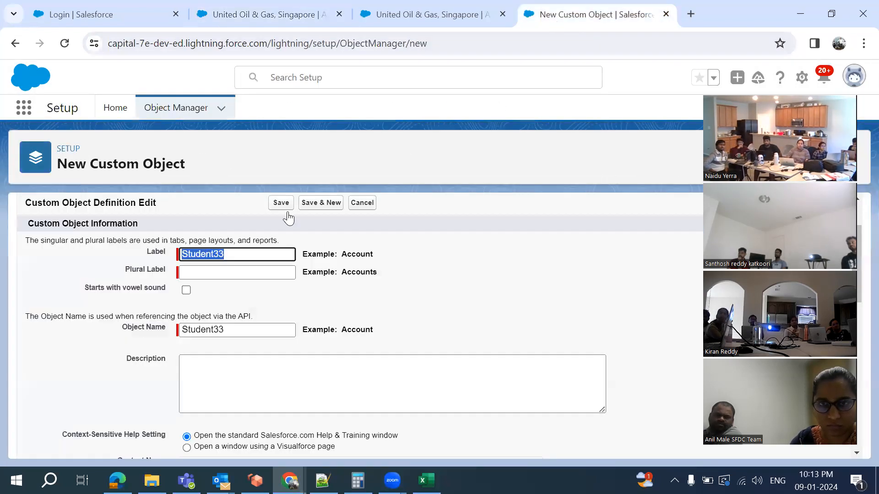
{"action": "left_click", "coordinate": [215, 271]}
{"action": "type", "text": "Students"}
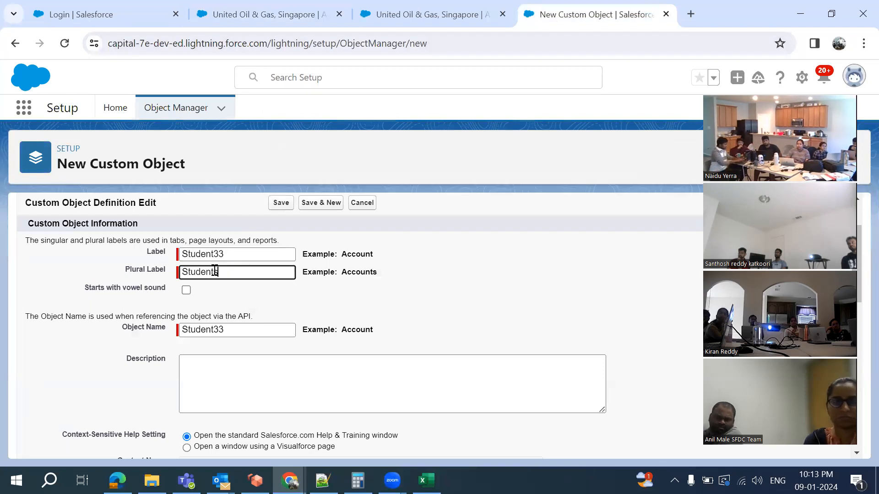
{"action": "left_click", "coordinate": [306, 315]}
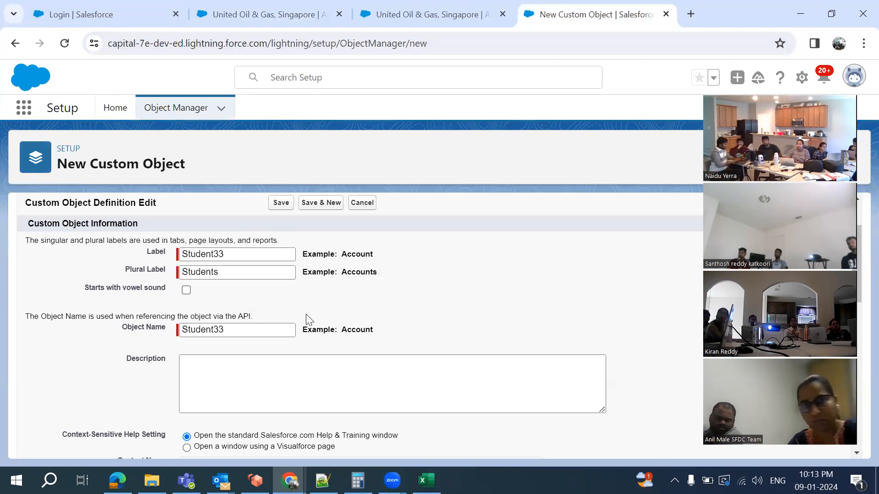
{"action": "left_click", "coordinate": [221, 336]}
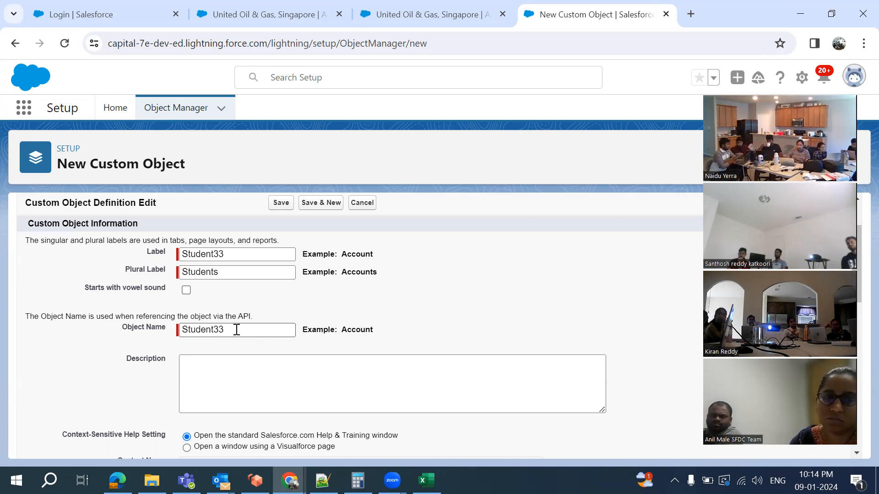
Change the Student33 record name Data Type from Text to Auto Number
{"action": "scroll", "coordinate": [424, 304], "scroll_direction": "down", "scroll_amount": 3}
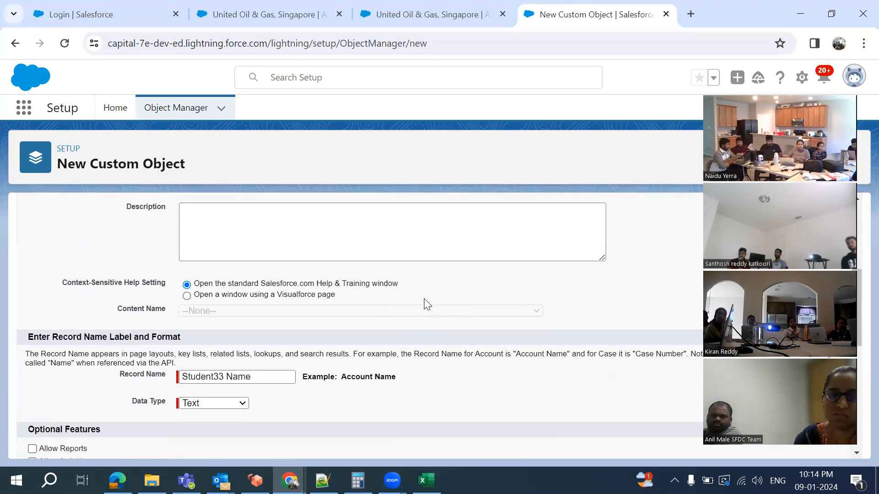
{"action": "scroll", "coordinate": [224, 290], "scroll_direction": "up", "scroll_amount": 2}
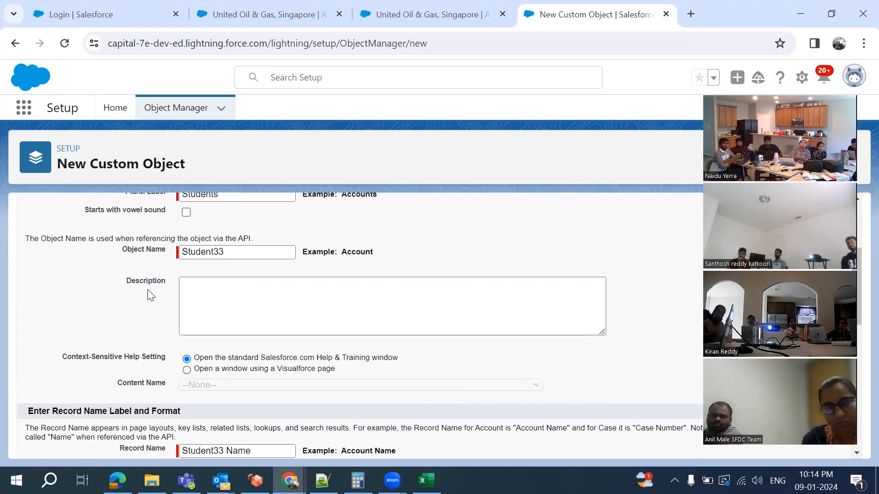
{"action": "scroll", "coordinate": [212, 292], "scroll_direction": "down", "scroll_amount": 1}
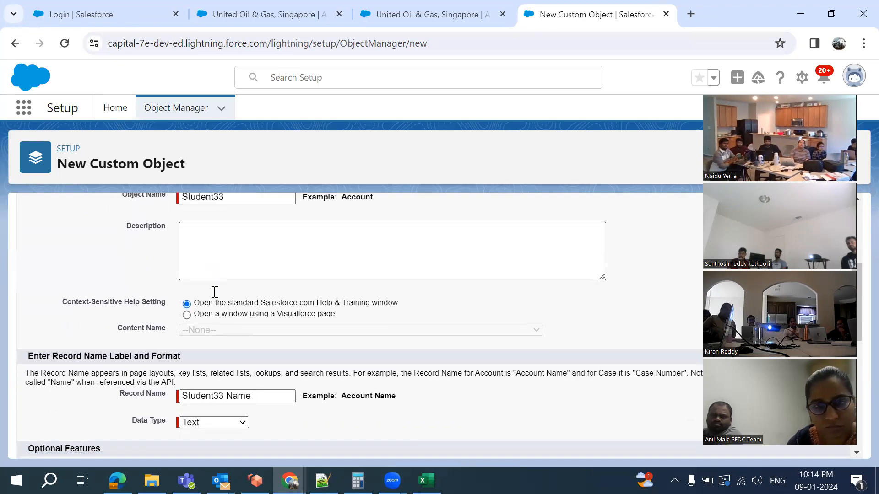
{"action": "scroll", "coordinate": [151, 351], "scroll_direction": "down", "scroll_amount": 2}
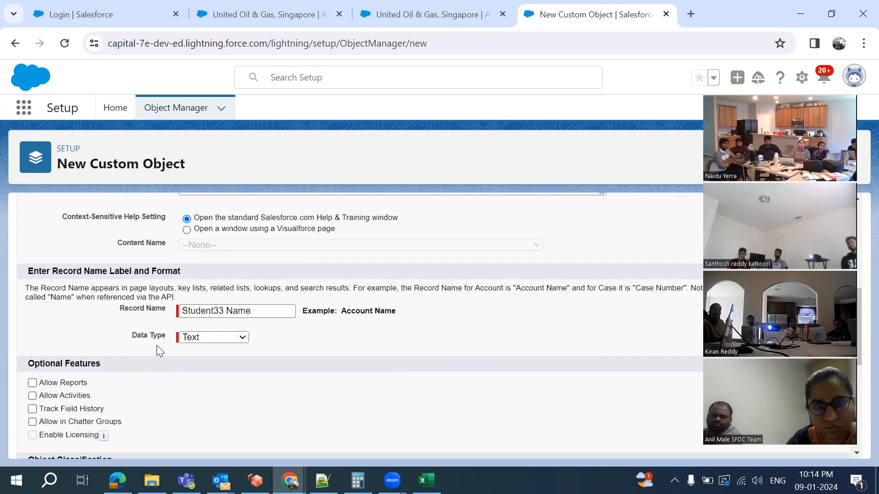
{"action": "left_click", "coordinate": [205, 338]}
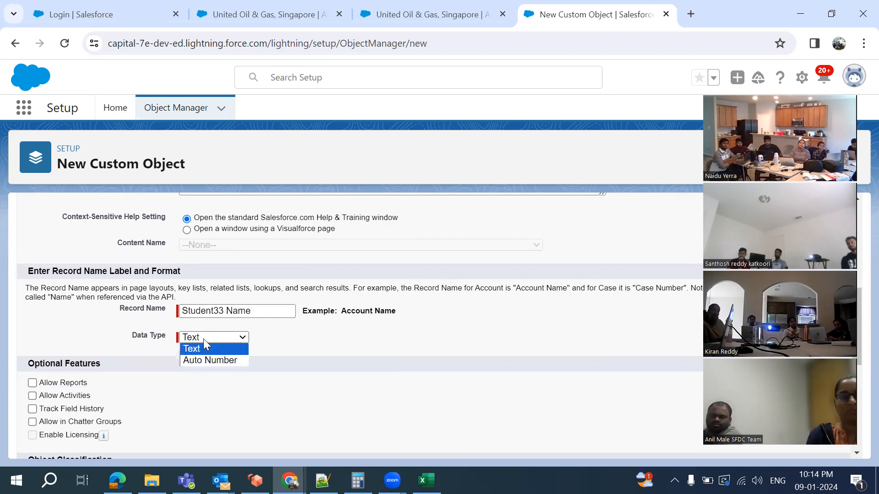
{"action": "left_click", "coordinate": [284, 347]}
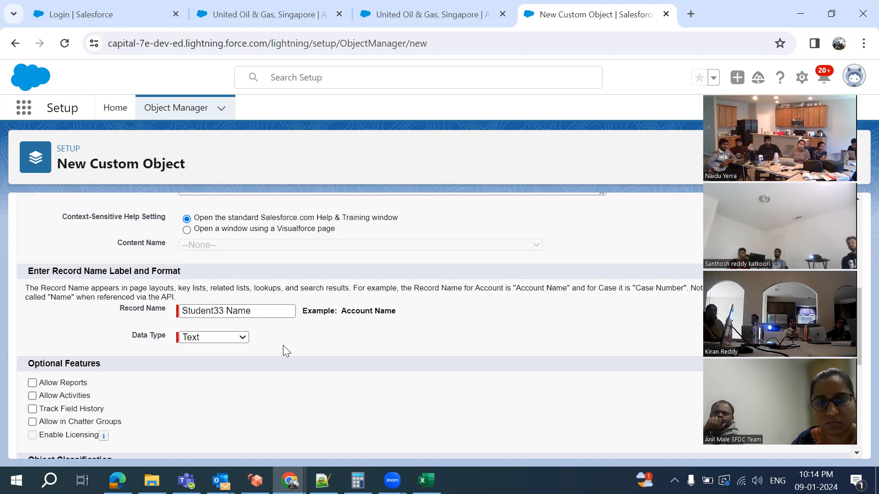
{"action": "left_click", "coordinate": [221, 341]}
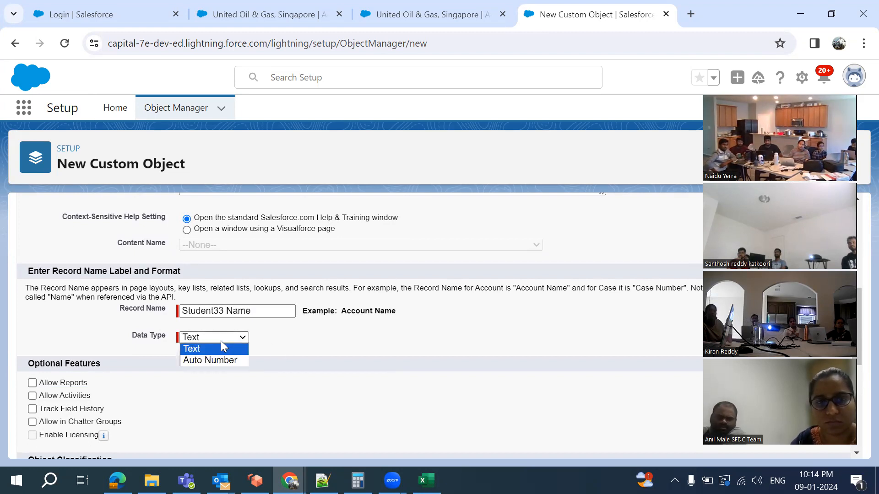
{"action": "left_click", "coordinate": [224, 362]}
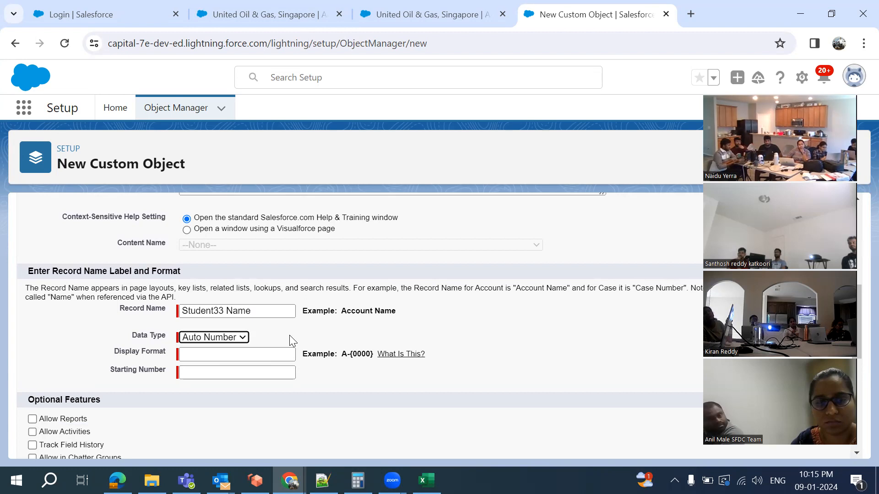
{"action": "left_click", "coordinate": [323, 481]}
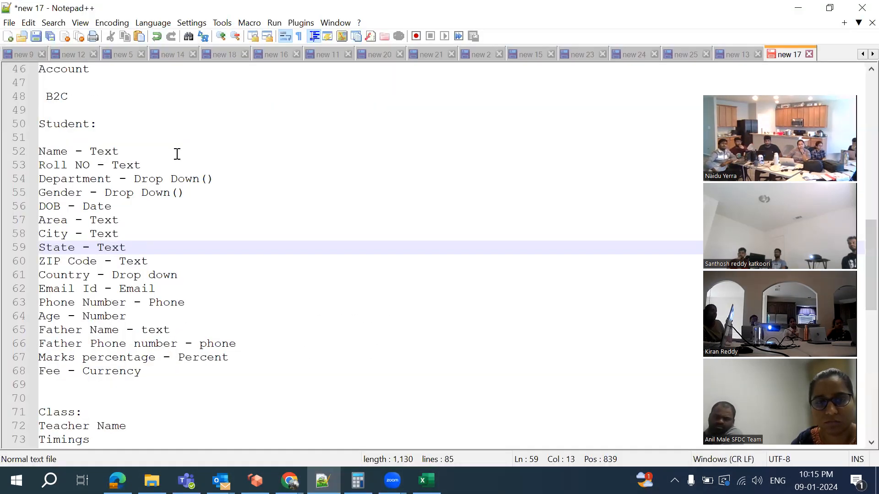
Add CIG-00001 and CIG-00002 on lines under Student:, with a third line starting CIG-
{"action": "left_click", "coordinate": [155, 139]}
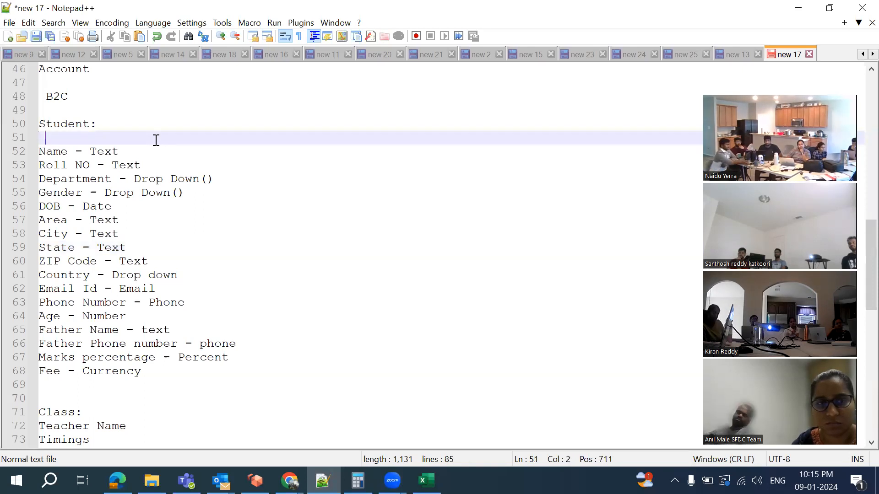
{"action": "type", "text": "S"}
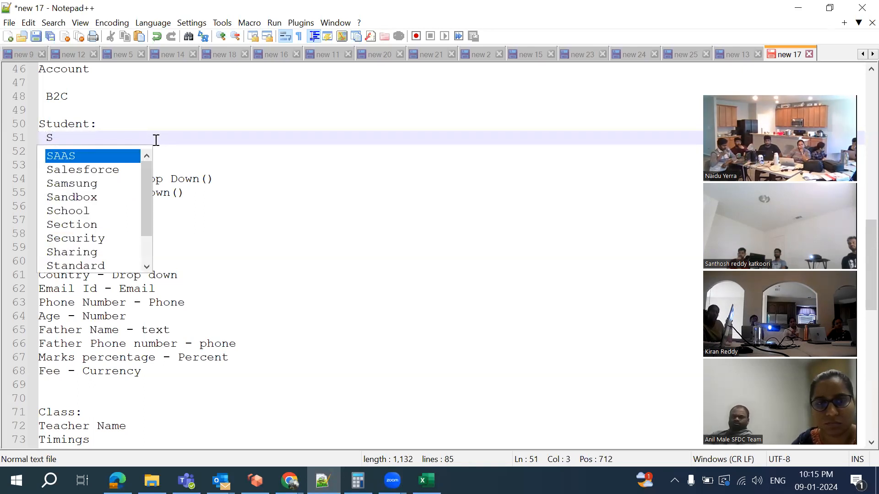
{"action": "key", "text": "BackSpace"}
{"action": "type", "text": "C"}
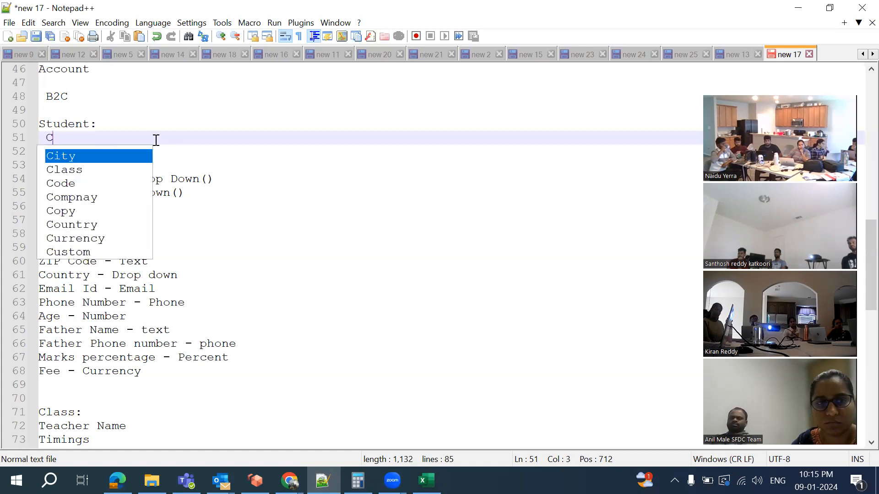
{"action": "type", "text": "IG-00001"}
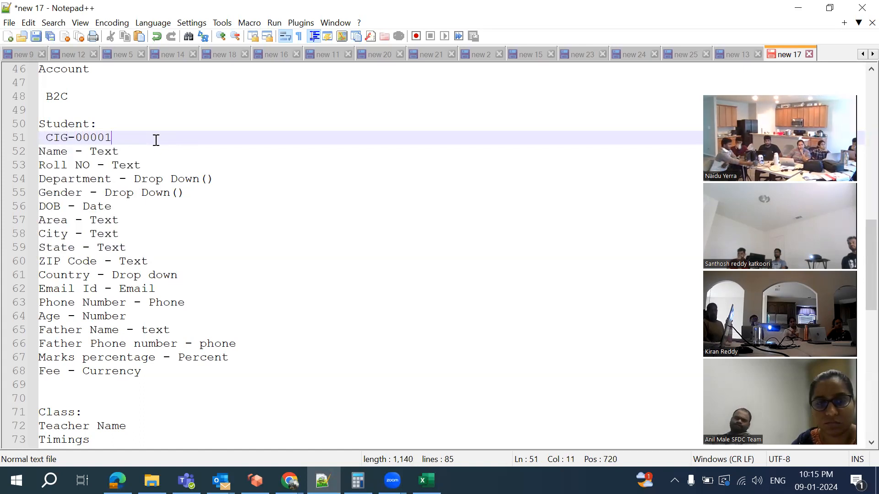
{"action": "key", "text": "Return"}
{"action": "type", "text": "CIG"}
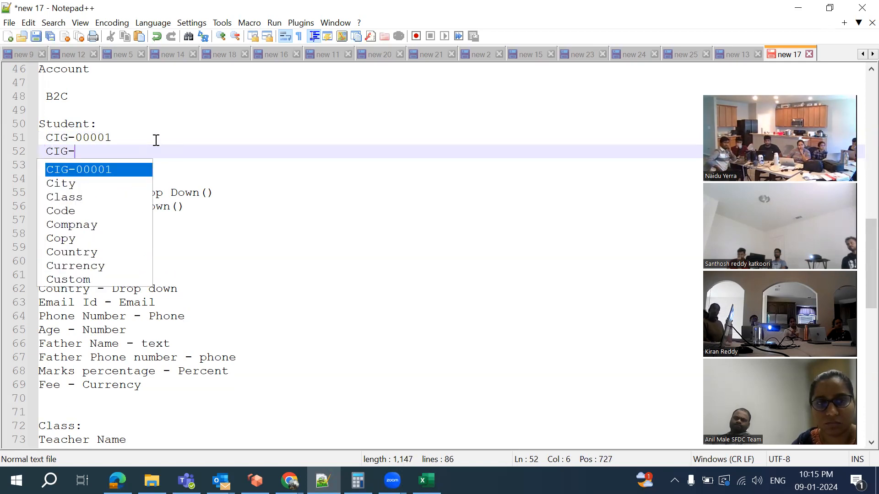
{"action": "type", "text": "-0000"}
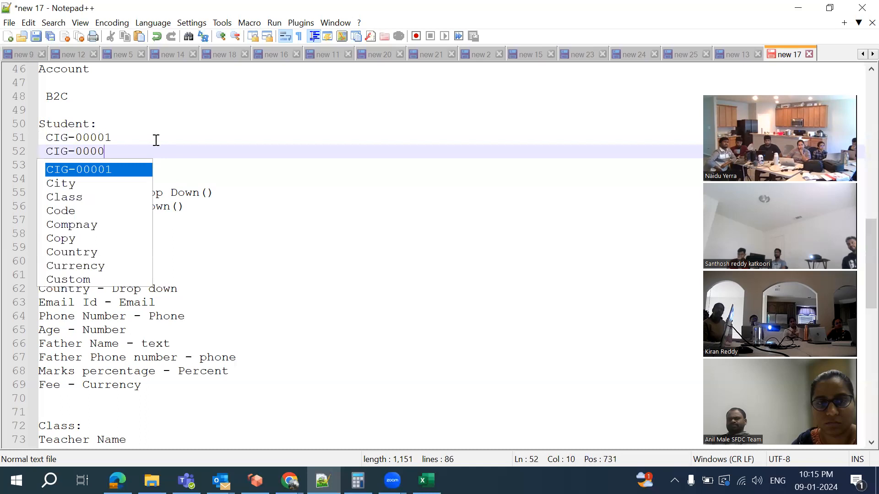
{"action": "type", "text": "2"}
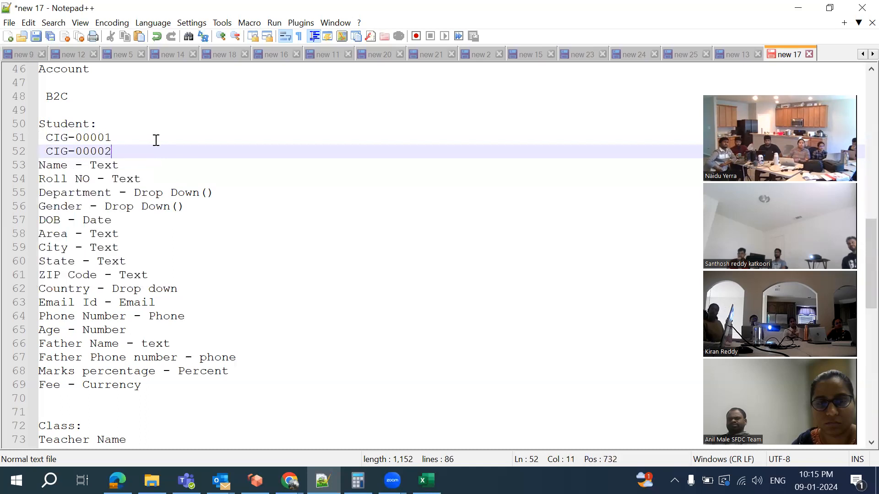
{"action": "key", "text": "Return"}
{"action": "type", "text": "CIG"}
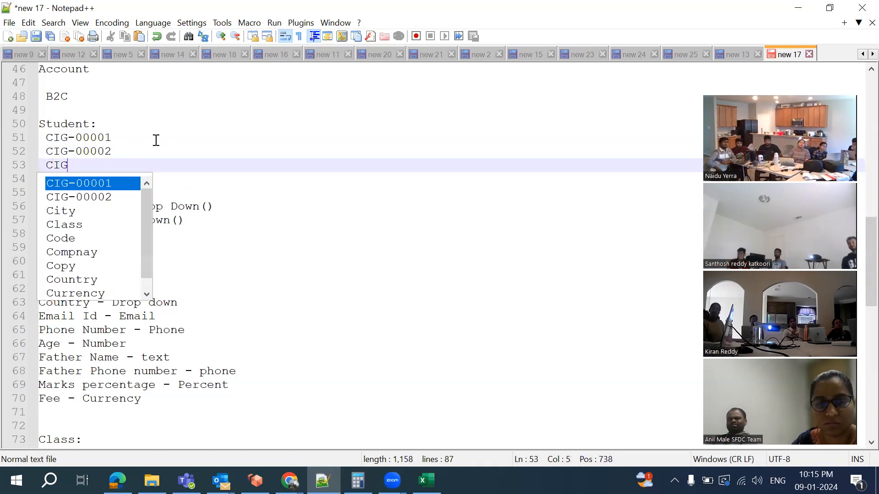
{"action": "type", "text": "-"}
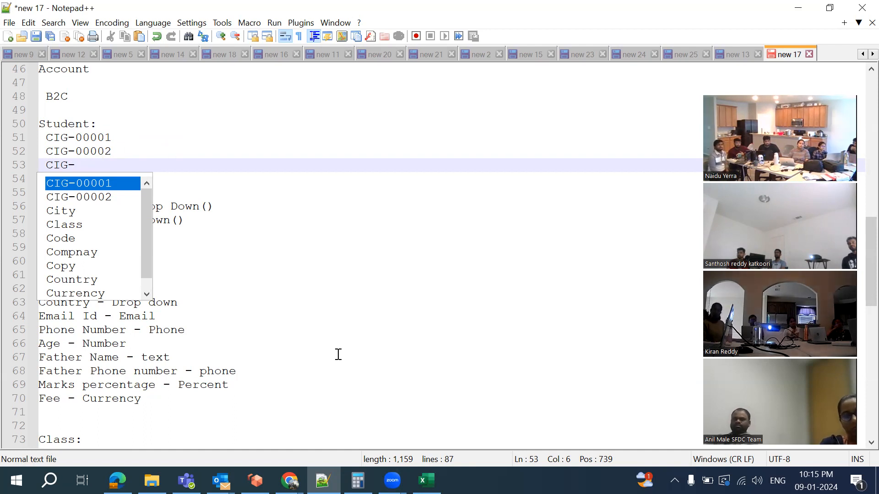
{"action": "key", "text": "Escape"}
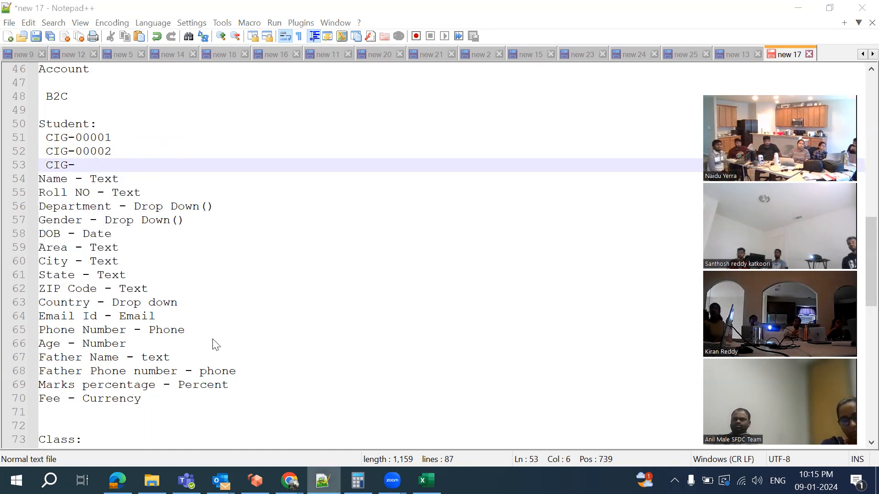
{"action": "key", "text": "alt+Tab"}
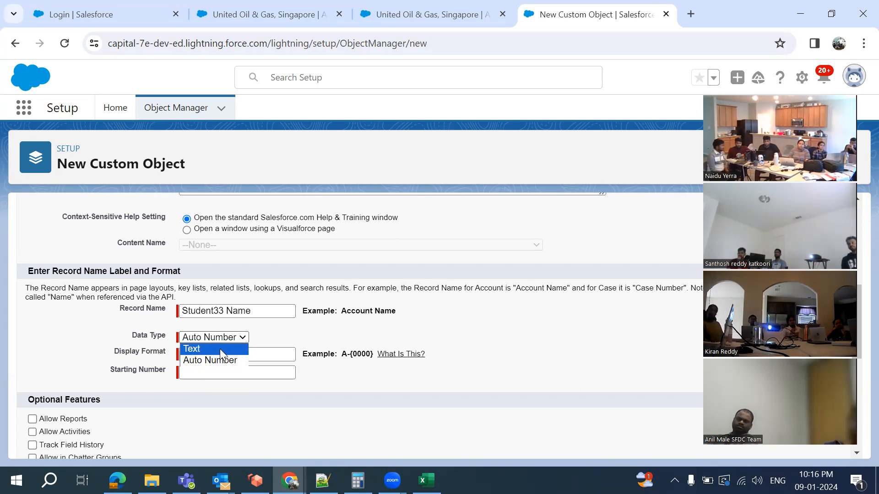
Reselect Auto Number, then enter Display Format CIG-{000001} and Starting Number 1
{"action": "left_click", "coordinate": [220, 349]}
{"action": "left_click", "coordinate": [196, 340]}
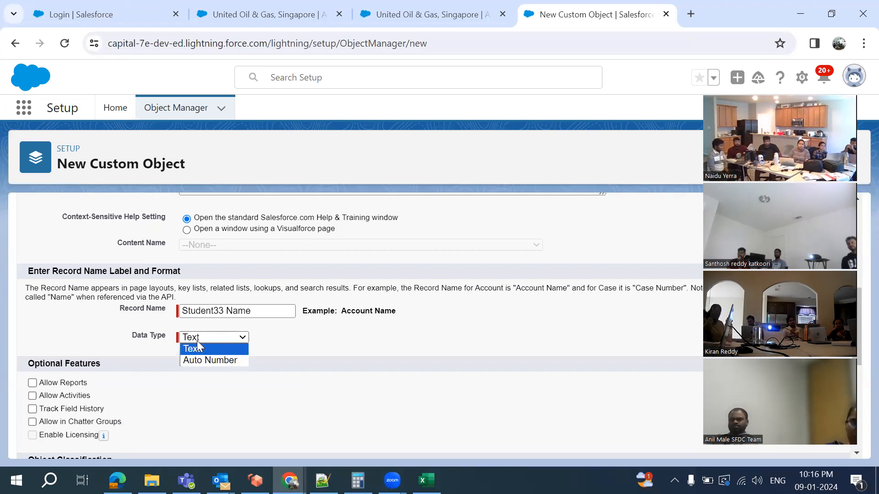
{"action": "left_click", "coordinate": [209, 361]}
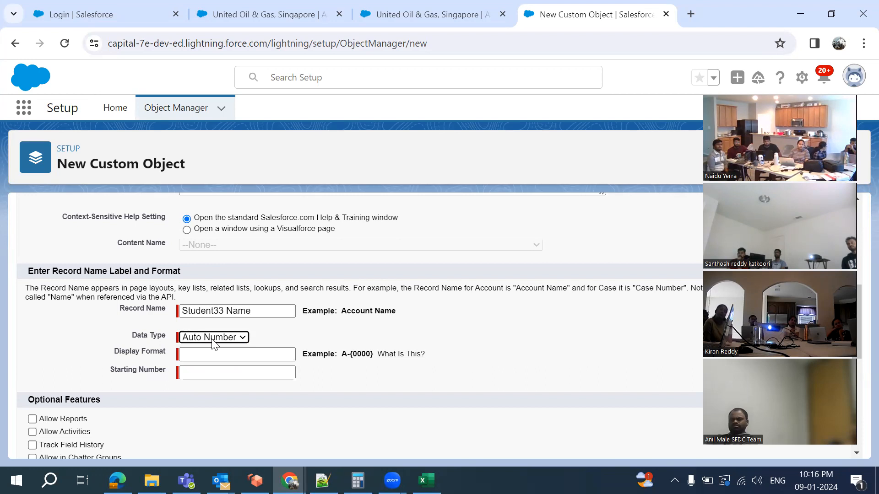
{"action": "left_click", "coordinate": [211, 353]}
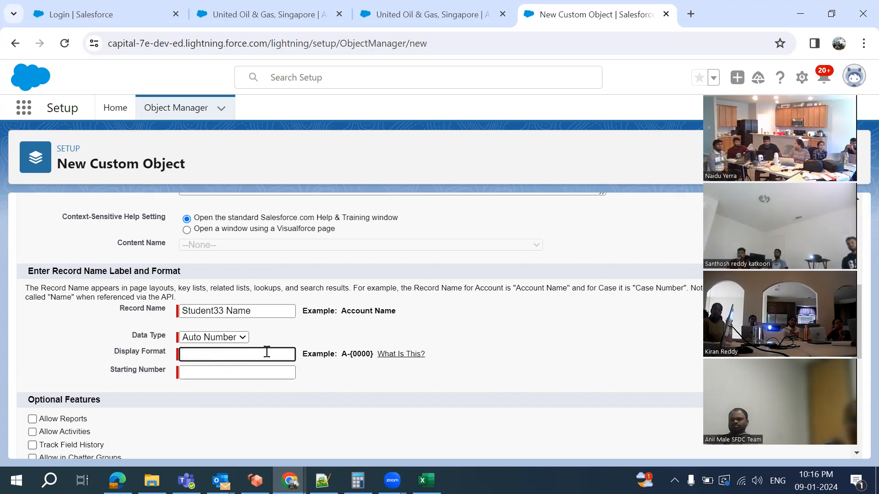
{"action": "type", "text": "C"}
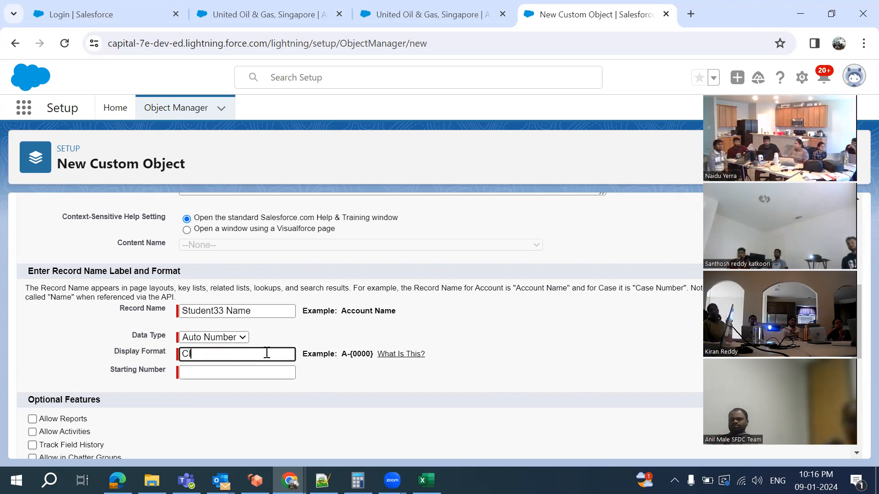
{"action": "type", "text": "IG"}
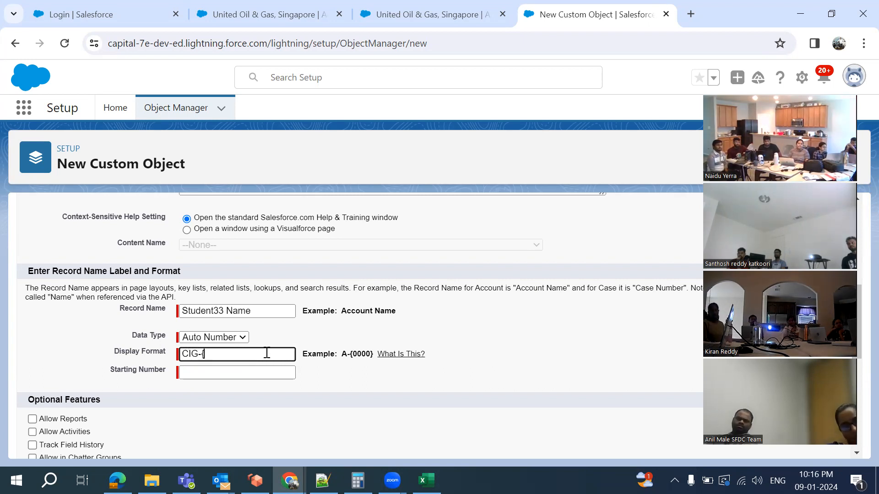
{"action": "type", "text": "-{"}
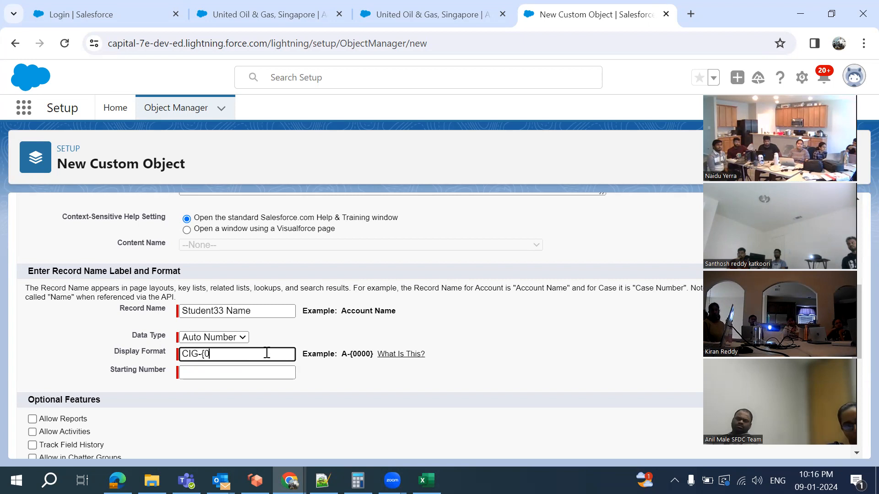
{"action": "type", "text": "00001"}
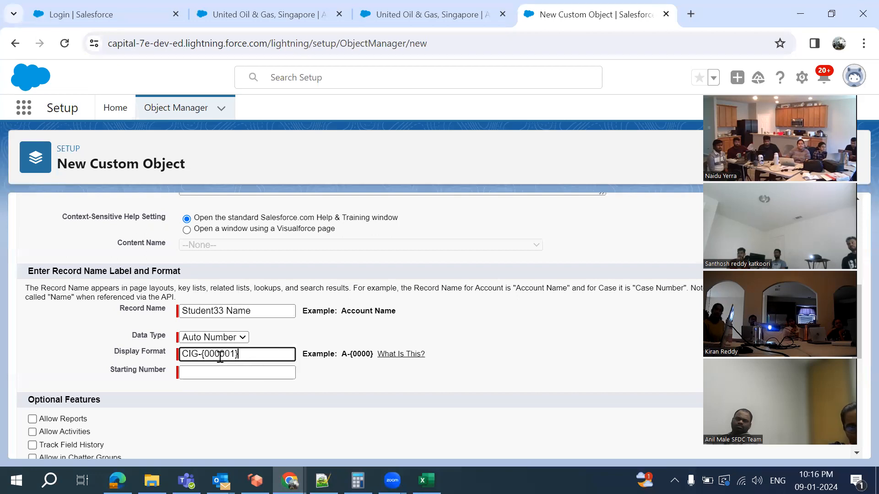
{"action": "left_click", "coordinate": [229, 371]}
{"action": "type", "text": "1"}
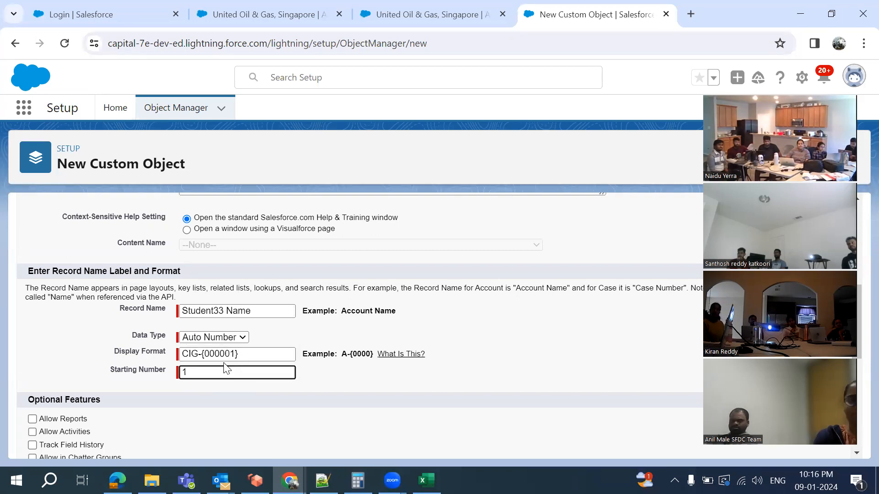
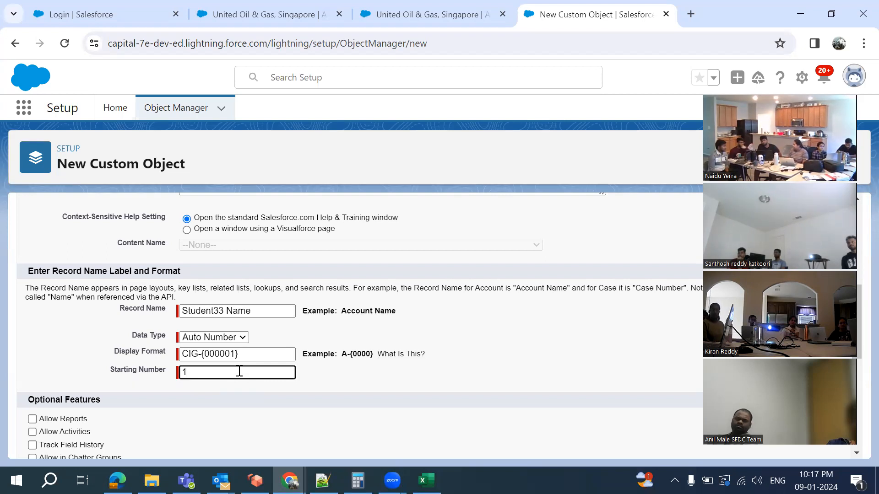
Enable Add Notes and Attachments and Launch New Custom Tab Wizard, then save Student33
{"action": "scroll", "coordinate": [239, 371], "scroll_direction": "down", "scroll_amount": 1}
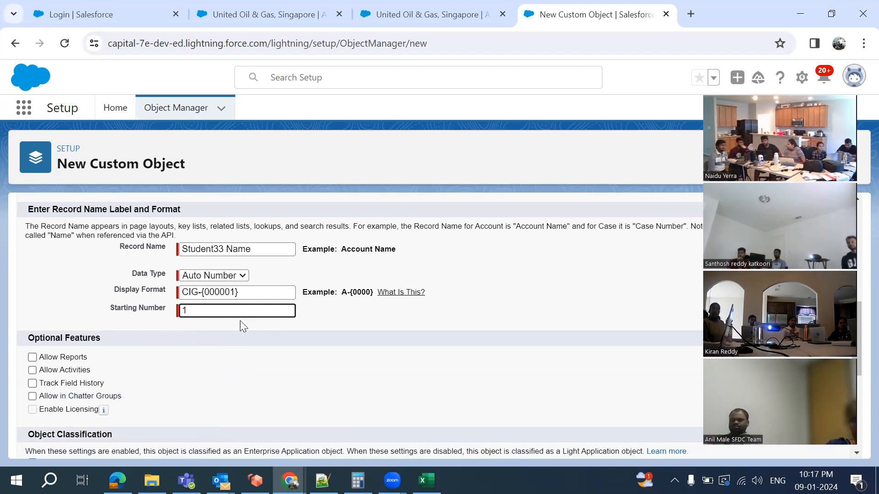
{"action": "scroll", "coordinate": [250, 321], "scroll_direction": "down", "scroll_amount": 2}
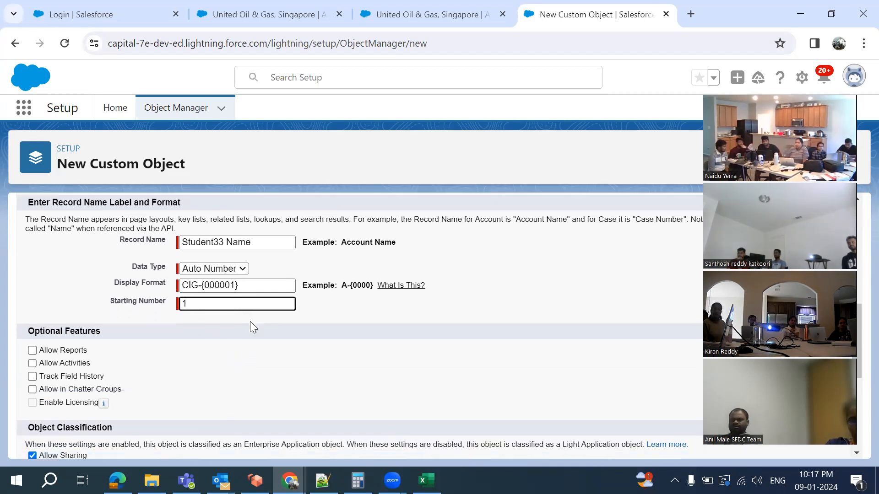
{"action": "scroll", "coordinate": [250, 321], "scroll_direction": "up", "scroll_amount": 2}
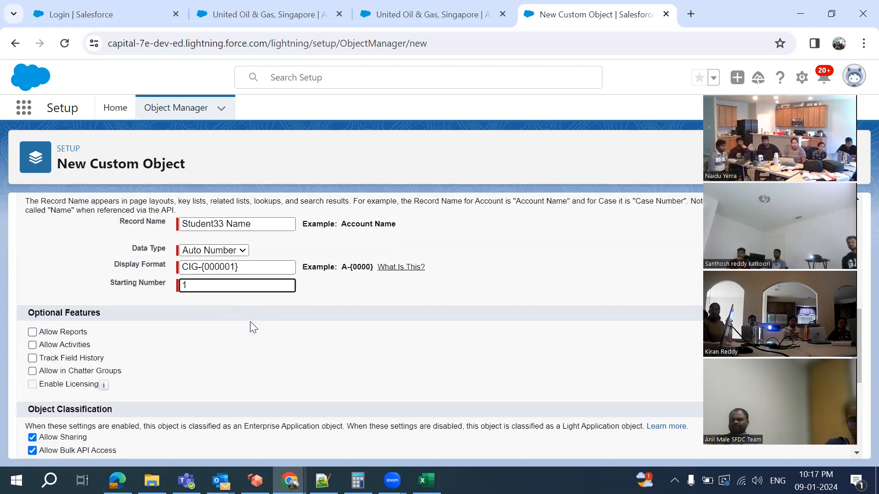
{"action": "scroll", "coordinate": [236, 353], "scroll_direction": "down", "scroll_amount": 2}
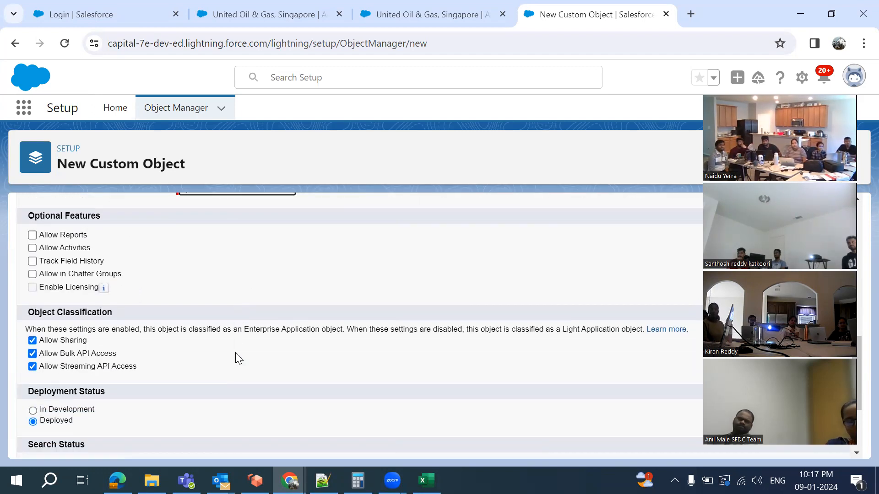
{"action": "scroll", "coordinate": [189, 354], "scroll_direction": "down", "scroll_amount": 2}
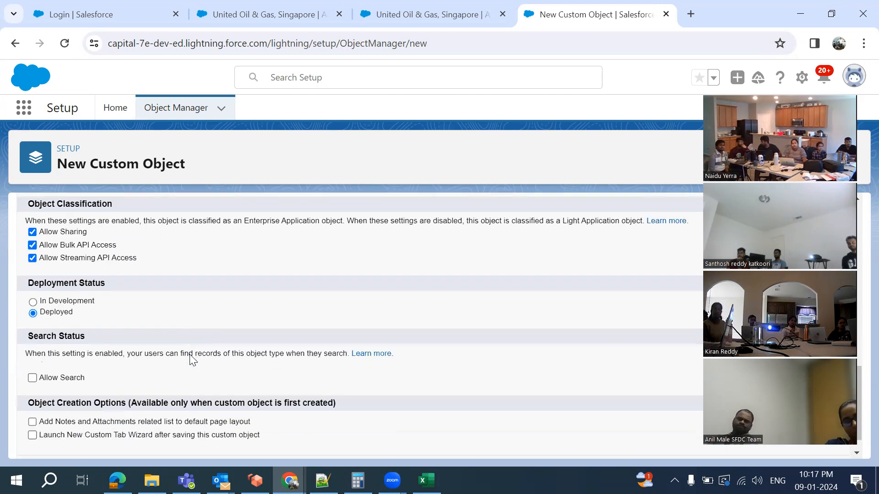
{"action": "scroll", "coordinate": [189, 354], "scroll_direction": "up", "scroll_amount": 2}
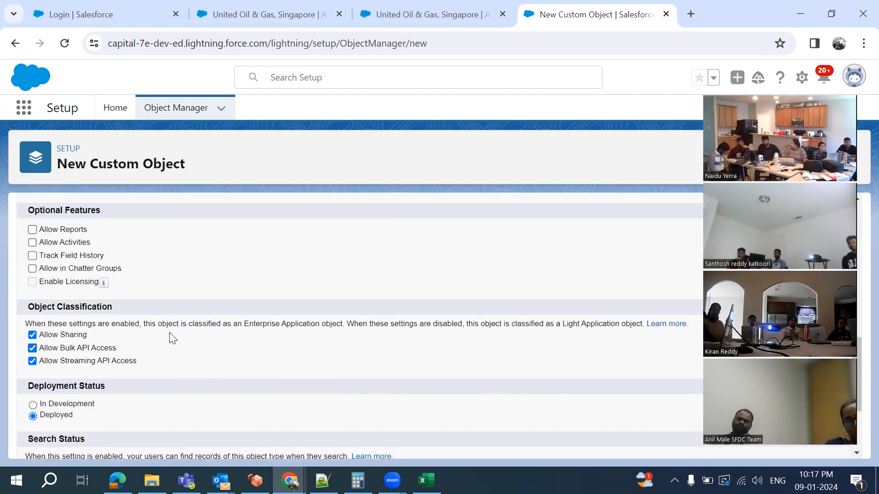
{"action": "scroll", "coordinate": [170, 337], "scroll_direction": "down", "scroll_amount": 3}
{"action": "scroll", "coordinate": [171, 337], "scroll_direction": "up", "scroll_amount": 6}
{"action": "scroll", "coordinate": [170, 332], "scroll_direction": "up", "scroll_amount": 3}
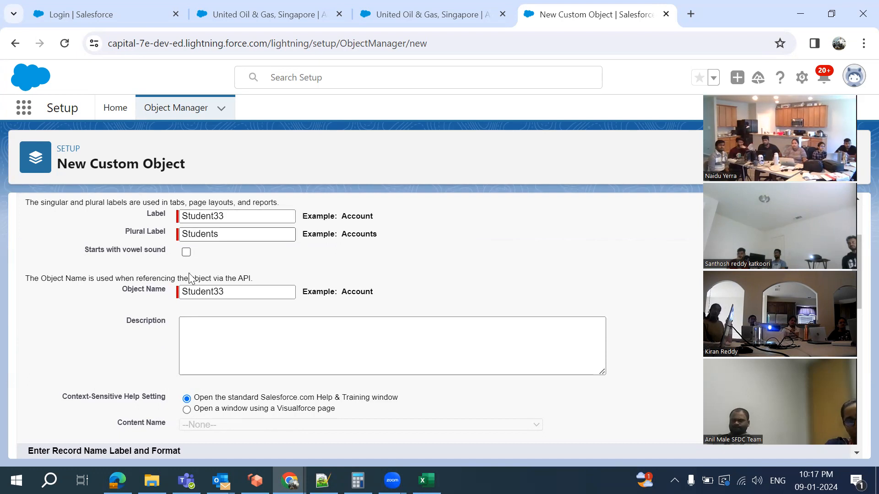
{"action": "scroll", "coordinate": [227, 305], "scroll_direction": "down", "scroll_amount": 3}
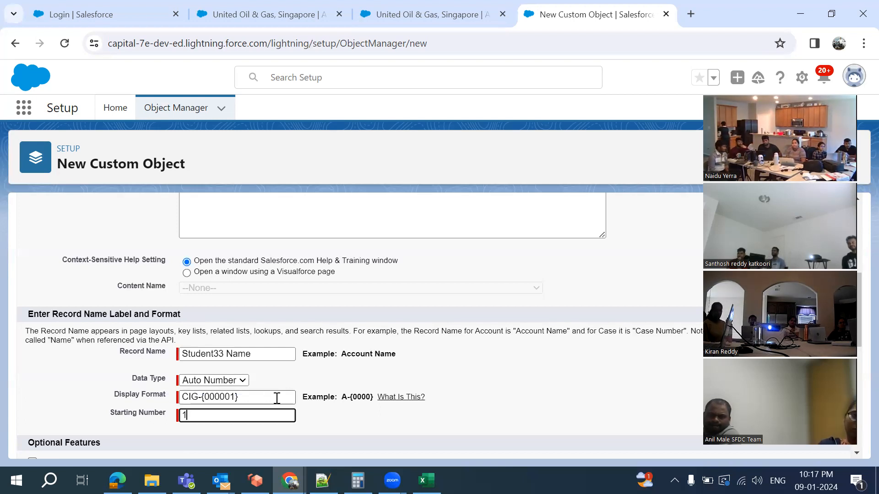
{"action": "scroll", "coordinate": [218, 400], "scroll_direction": "down", "scroll_amount": 8}
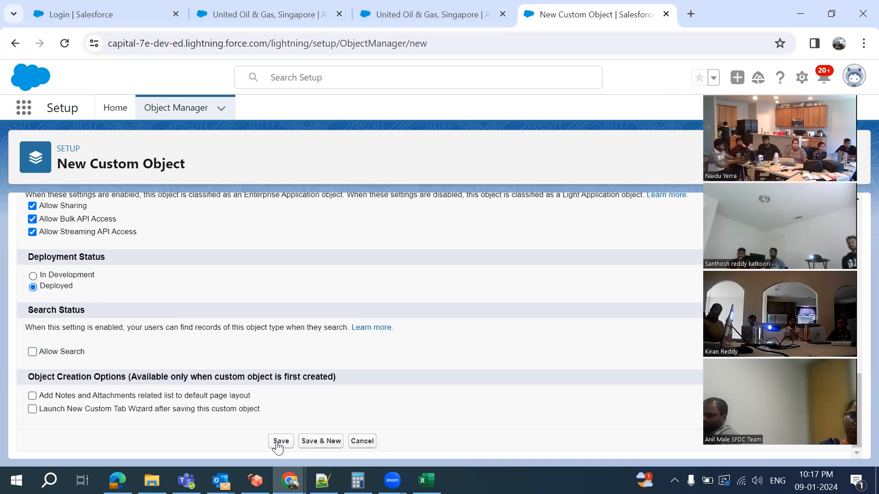
{"action": "left_click", "coordinate": [33, 396]}
{"action": "left_click", "coordinate": [32, 409]}
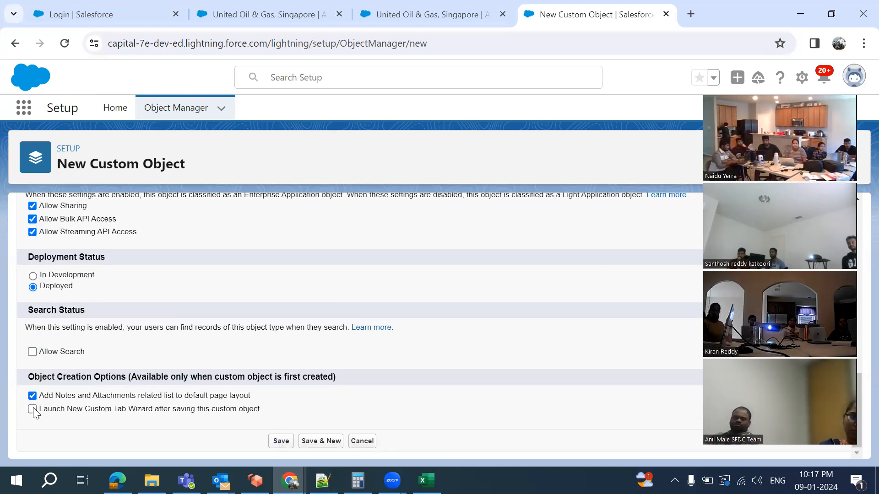
{"action": "left_click", "coordinate": [281, 441]}
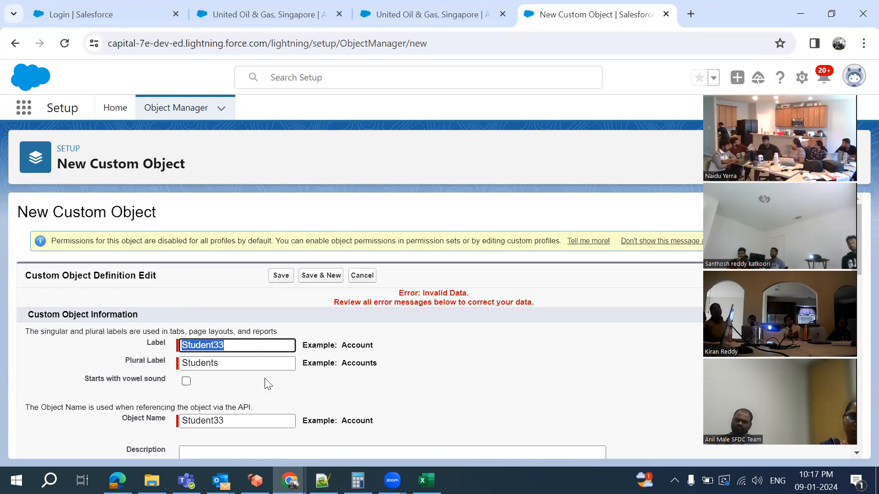
Start fixing the Display Format rejected with an 'Invalid substitution variable' error
{"action": "scroll", "coordinate": [503, 330], "scroll_direction": "down", "scroll_amount": 8}
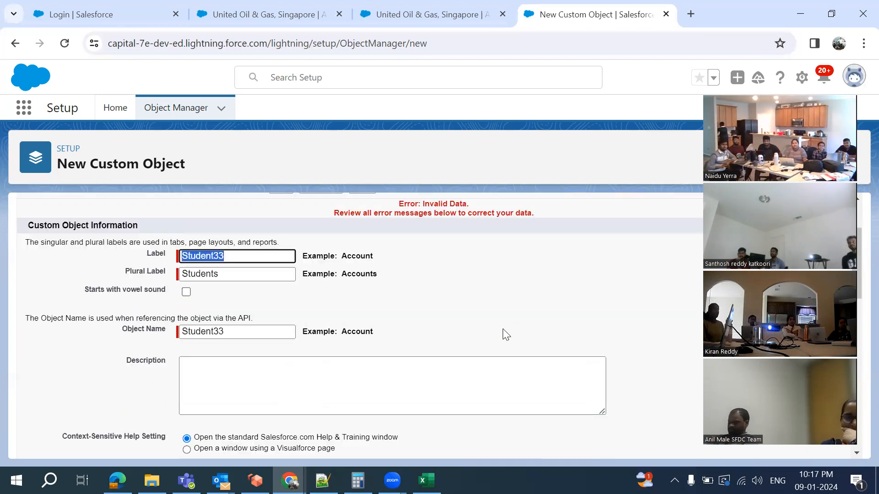
{"action": "right_click", "coordinate": [503, 330]}
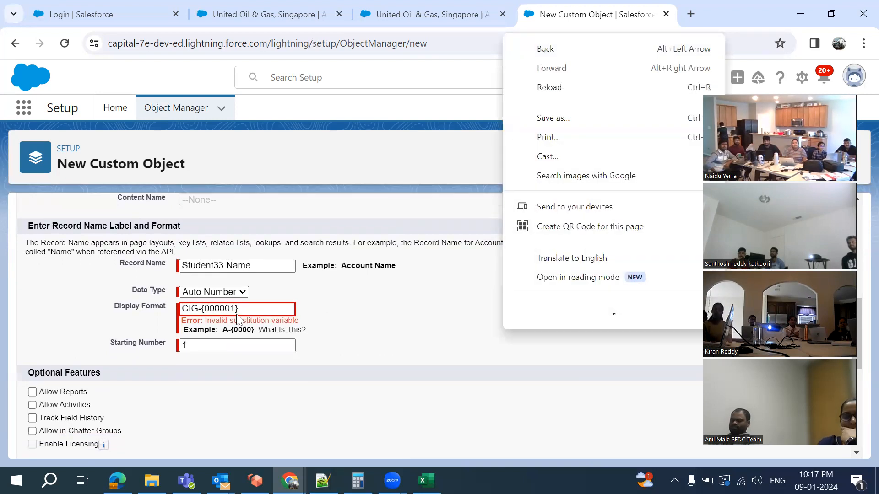
{"action": "left_click", "coordinate": [235, 309]}
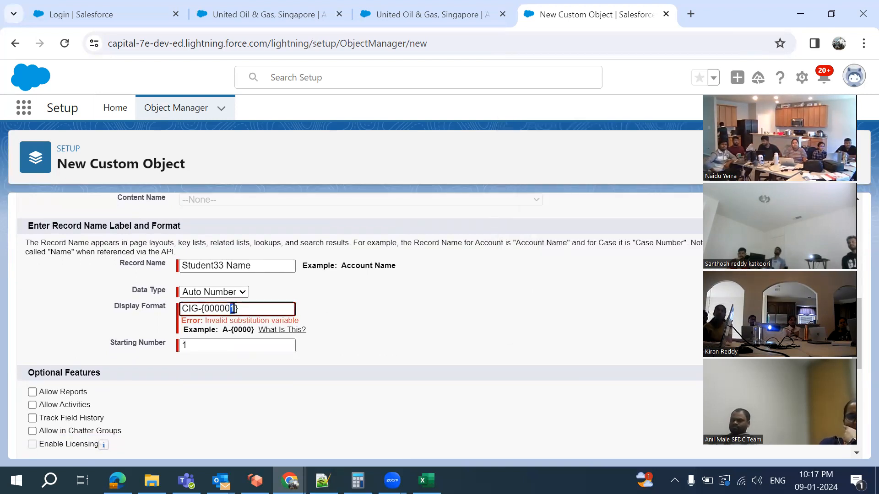
{"action": "scroll", "coordinate": [397, 355], "scroll_direction": "down", "scroll_amount": 1}
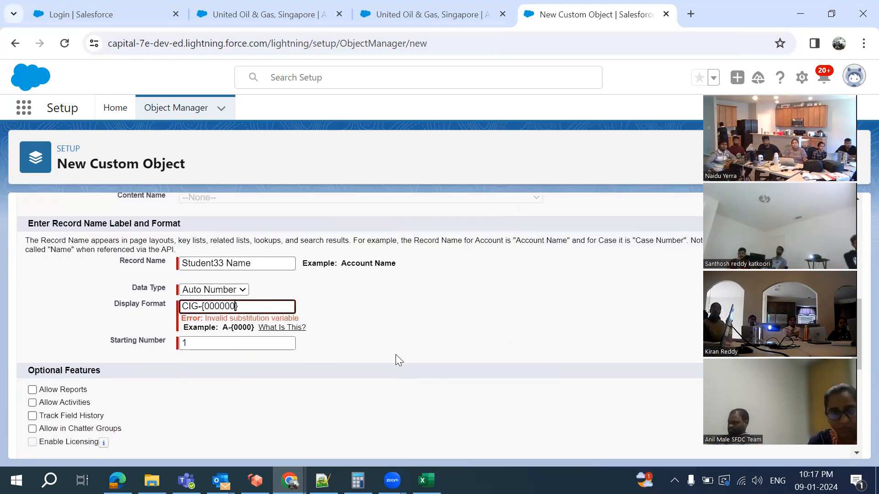
{"action": "scroll", "coordinate": [395, 355], "scroll_direction": "down", "scroll_amount": 7}
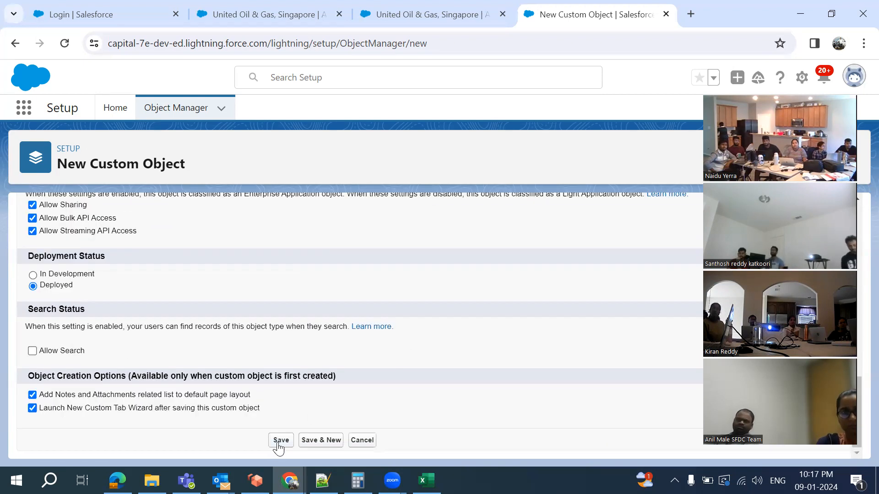
Save the corrected Student33 object, then switch to the United Oil & Gas, Singapore account tab
{"action": "left_click", "coordinate": [278, 440]}
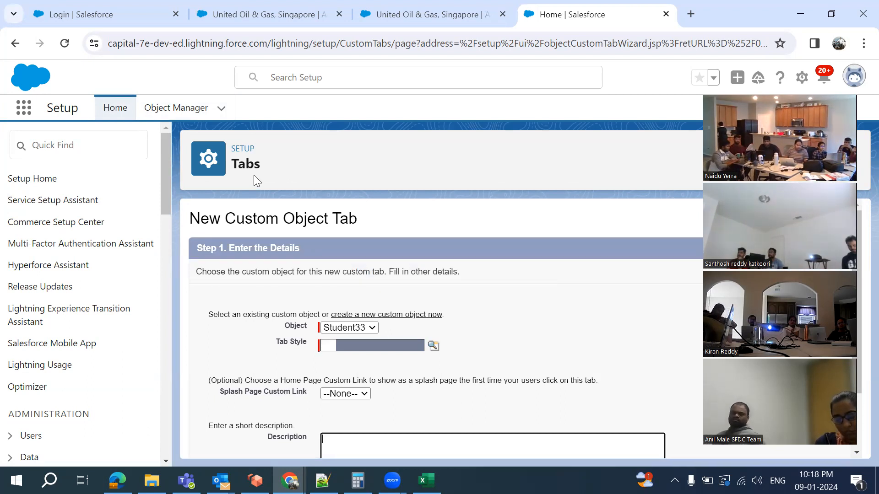
{"action": "left_click", "coordinate": [245, 18]}
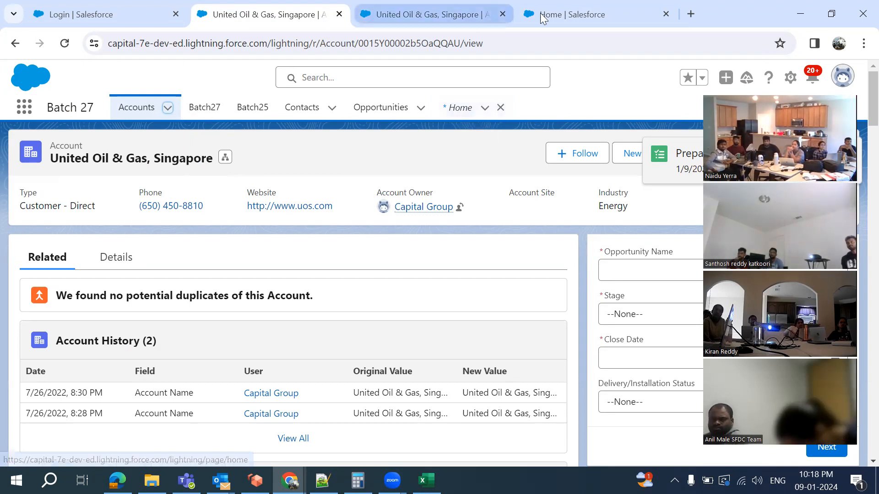
Return to the Student33 New Custom Object Tab page after briefly revisiting the account page
{"action": "left_click", "coordinate": [556, 14]}
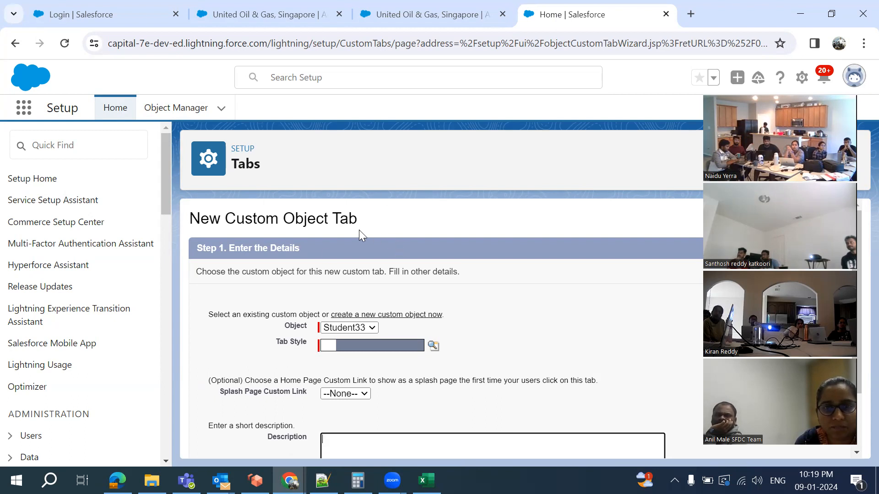
{"action": "left_click", "coordinate": [243, 11]}
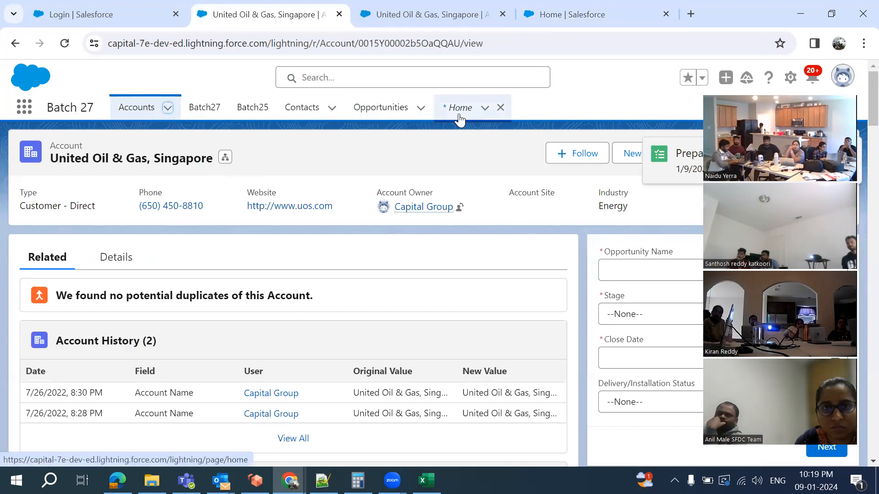
{"action": "left_click", "coordinate": [554, 13]}
{"action": "scroll", "coordinate": [366, 279], "scroll_direction": "down", "scroll_amount": 2}
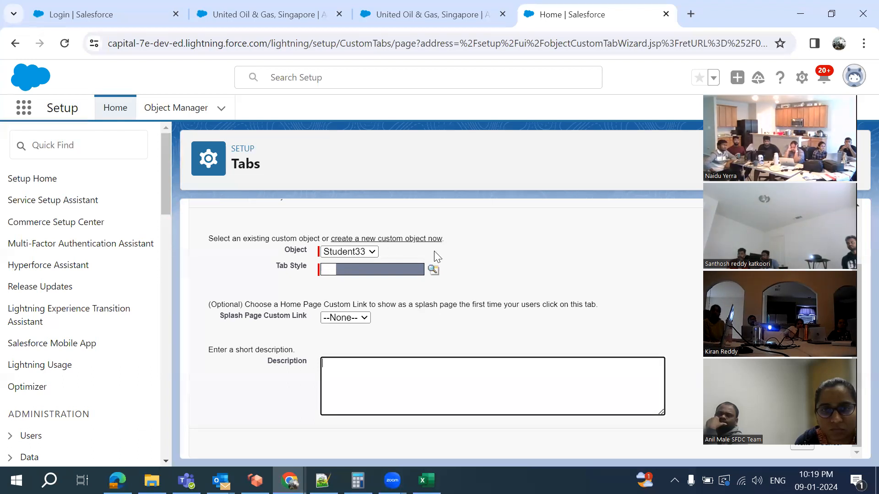
Choose Bell from the Tab Style Selector for the Student33 tab
{"action": "left_click", "coordinate": [433, 271]}
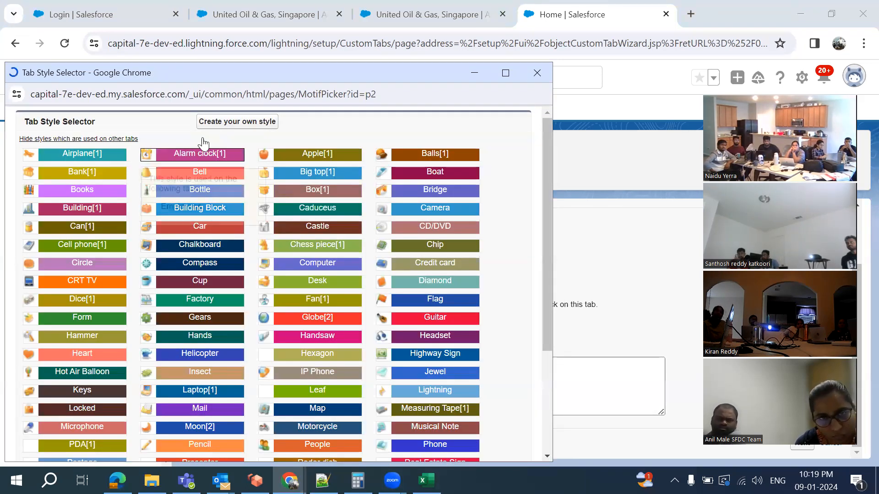
{"action": "left_click", "coordinate": [231, 125]}
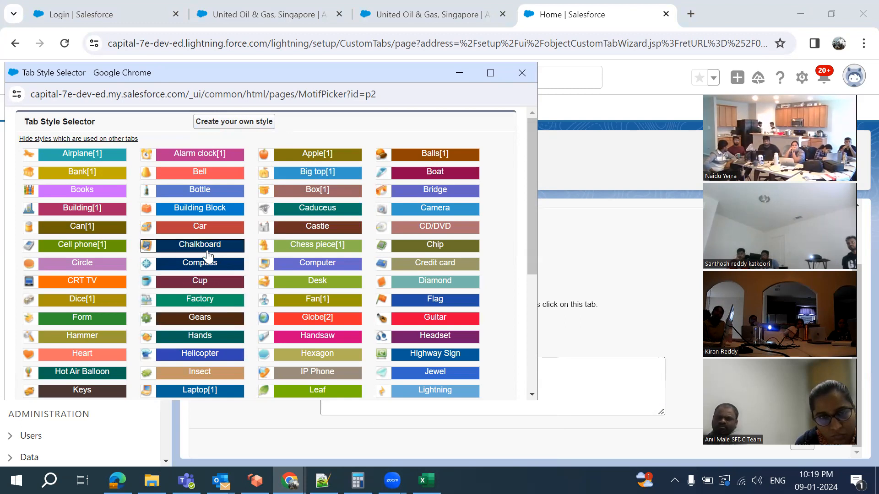
{"action": "left_click", "coordinate": [196, 174]}
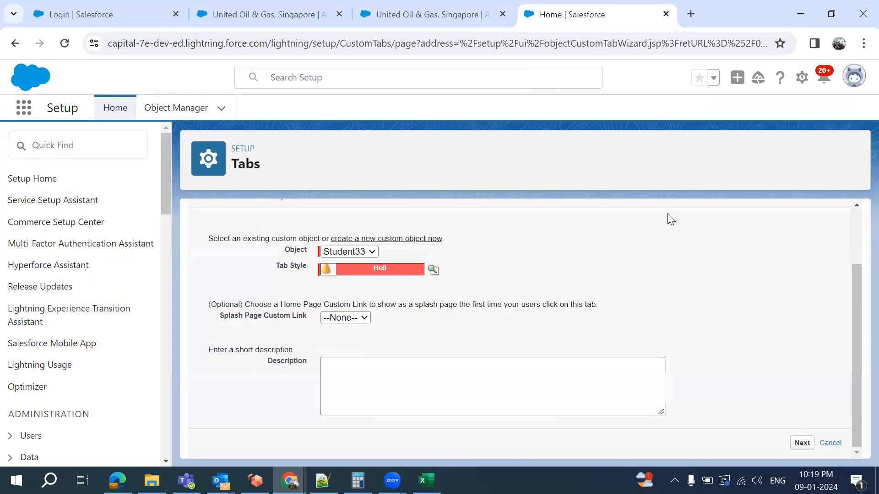
Keep default profile visibility and leave the tab included in all custom apps
{"action": "left_click", "coordinate": [802, 443]}
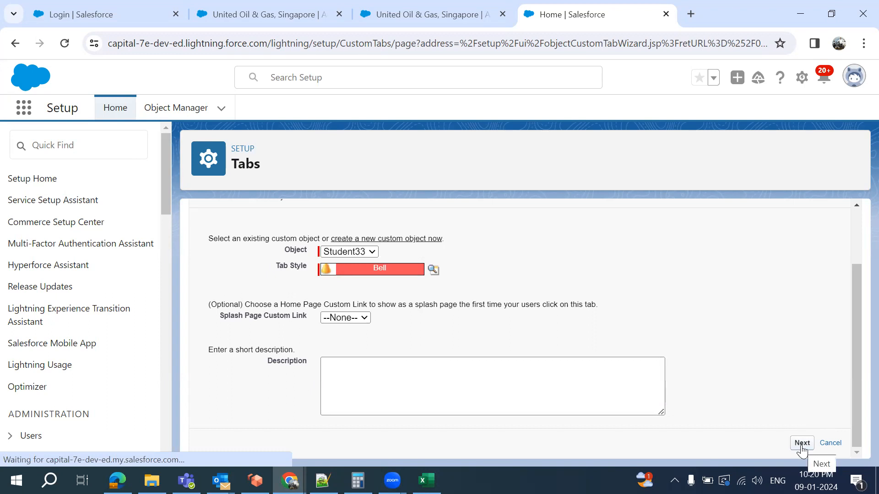
{"action": "scroll", "coordinate": [599, 368], "scroll_direction": "down", "scroll_amount": 2}
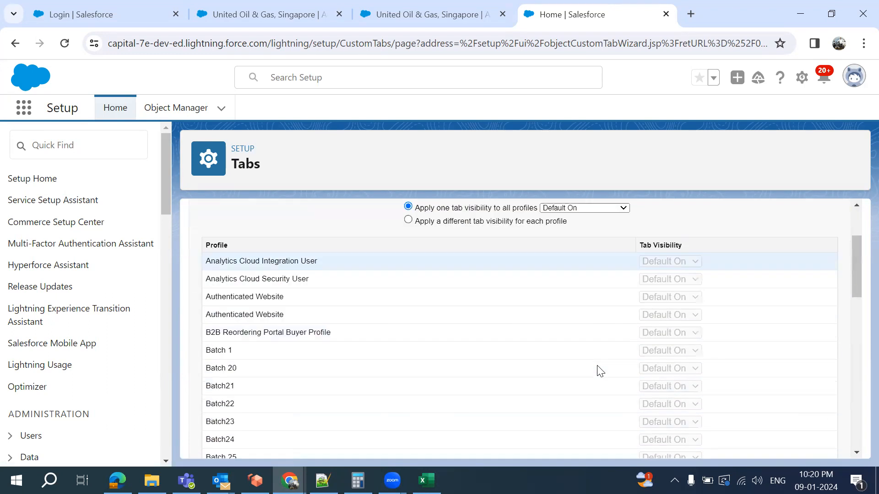
{"action": "scroll", "coordinate": [600, 371], "scroll_direction": "down", "scroll_amount": 15}
{"action": "scroll", "coordinate": [600, 371], "scroll_direction": "up", "scroll_amount": 3}
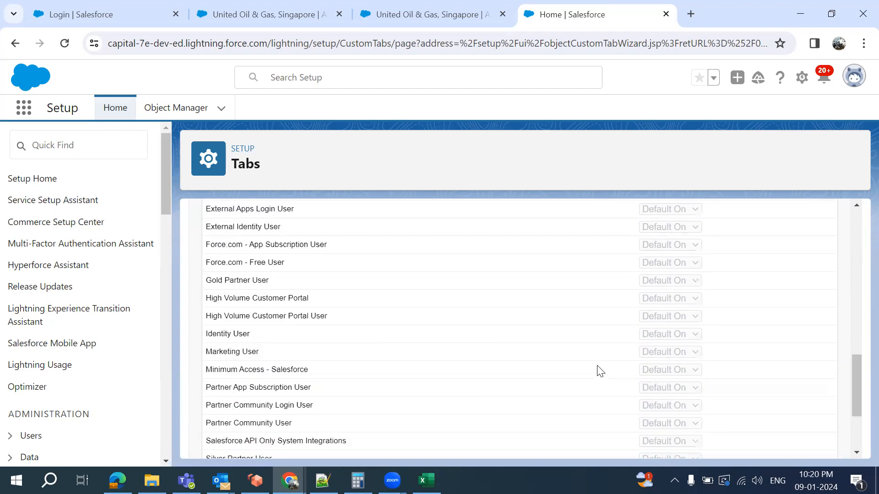
{"action": "scroll", "coordinate": [599, 369], "scroll_direction": "up", "scroll_amount": 13}
{"action": "scroll", "coordinate": [599, 369], "scroll_direction": "down", "scroll_amount": 14}
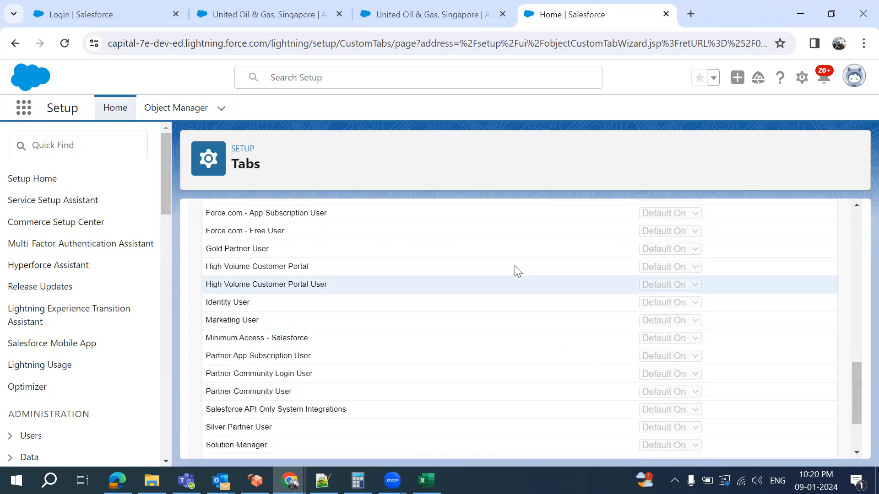
{"action": "scroll", "coordinate": [610, 324], "scroll_direction": "down", "scroll_amount": 2}
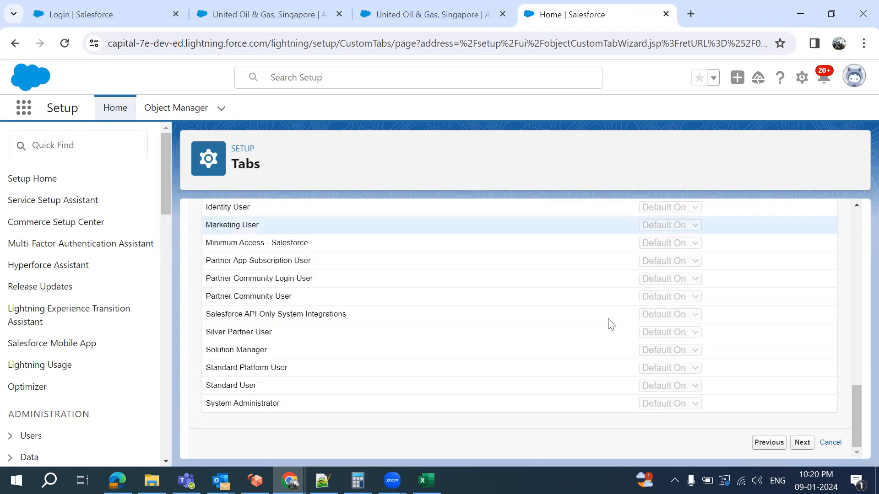
{"action": "left_click", "coordinate": [796, 448]}
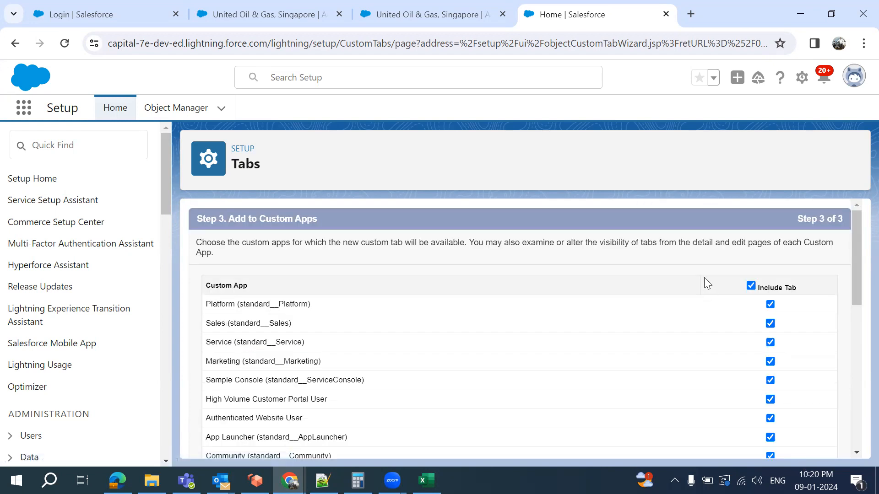
{"action": "scroll", "coordinate": [689, 355], "scroll_direction": "down", "scroll_amount": 8}
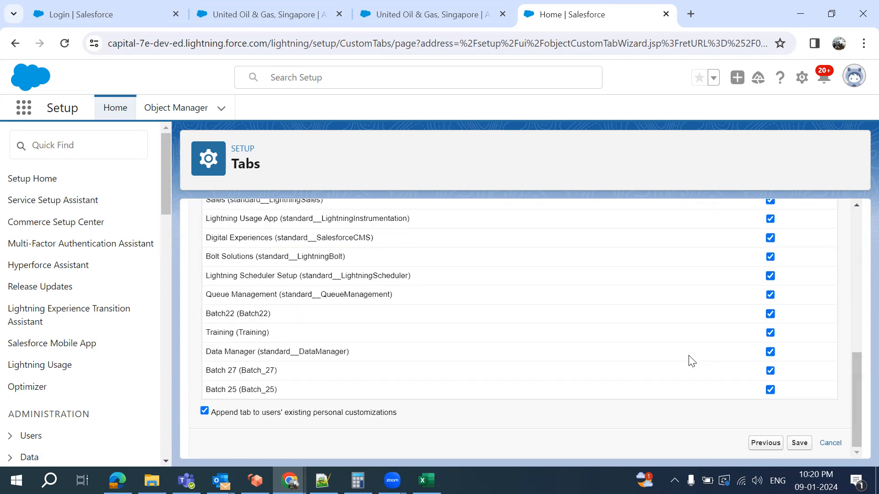
Save the Student33 tab and open its Fields & Relationships list in Object Manager
{"action": "left_click", "coordinate": [799, 443]}
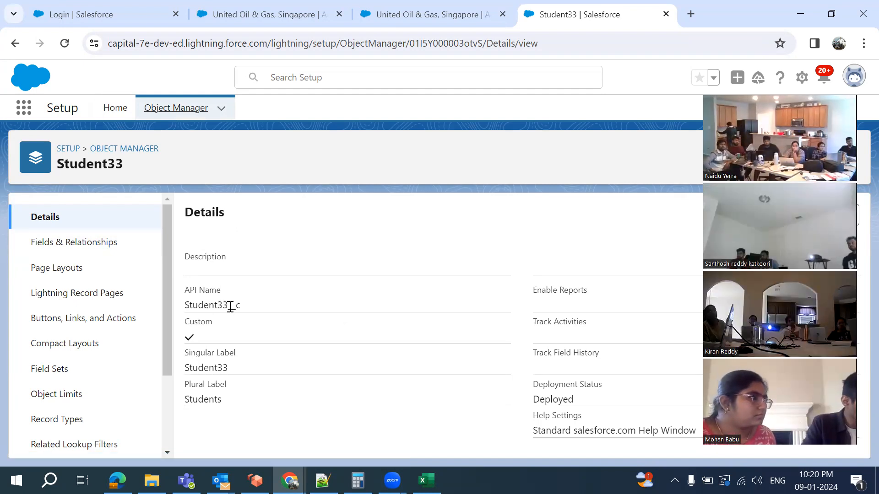
{"action": "left_click", "coordinate": [96, 252]}
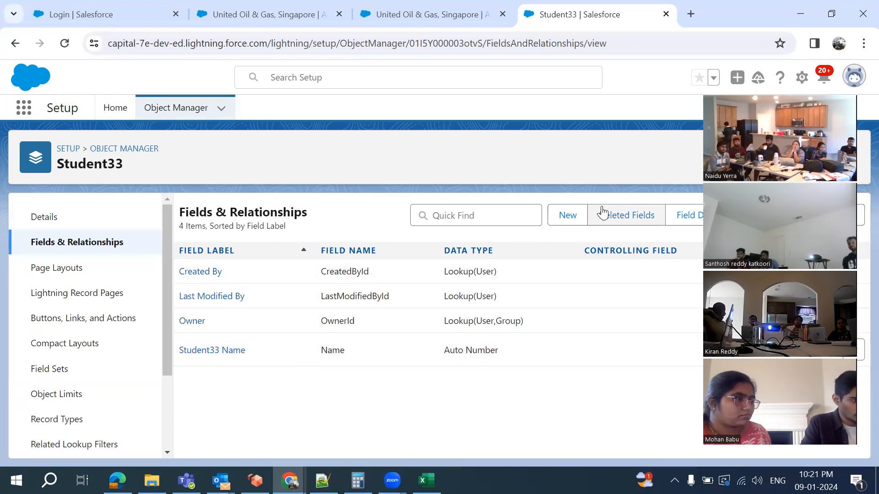
Begin a new Student33 custom field with the Text data type and continue to its details
{"action": "left_click", "coordinate": [564, 222]}
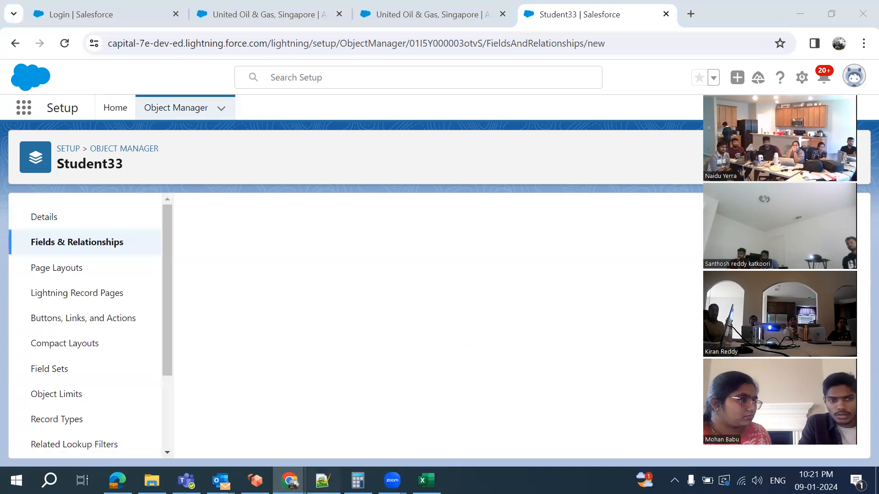
{"action": "left_click", "coordinate": [323, 480]}
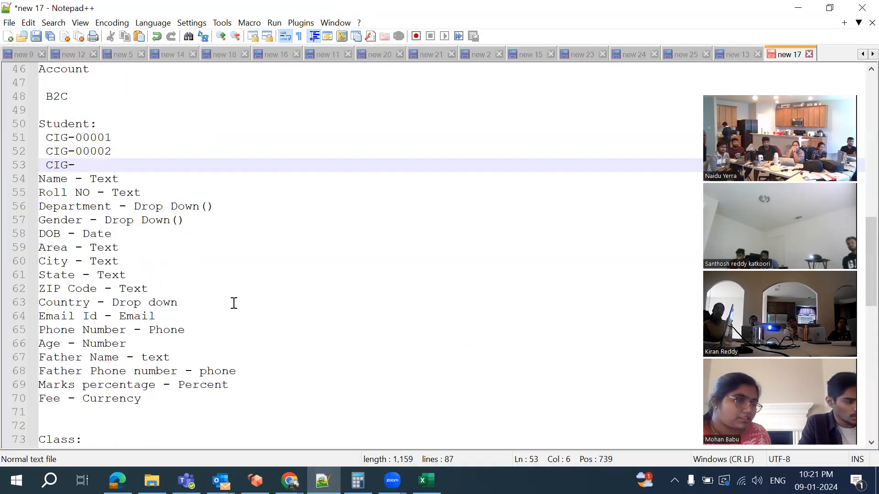
{"action": "left_click", "coordinate": [289, 481]}
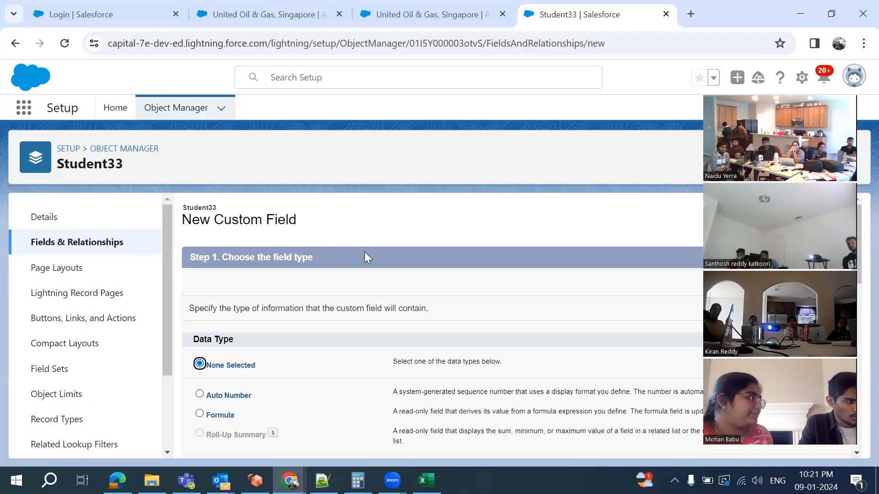
{"action": "scroll", "coordinate": [269, 396], "scroll_direction": "down", "scroll_amount": 6}
{"action": "scroll", "coordinate": [271, 401], "scroll_direction": "down", "scroll_amount": 4}
{"action": "left_click", "coordinate": [201, 383]}
{"action": "scroll", "coordinate": [527, 371], "scroll_direction": "down", "scroll_amount": 2}
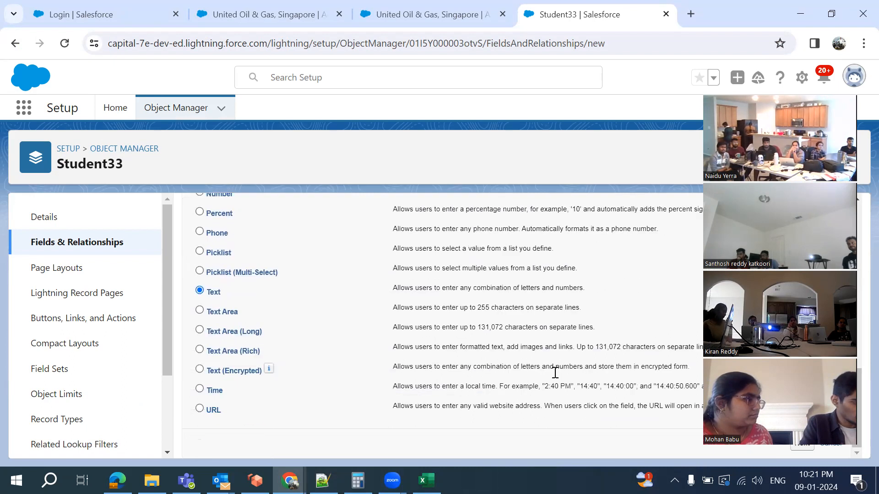
{"action": "left_click", "coordinate": [718, 91]}
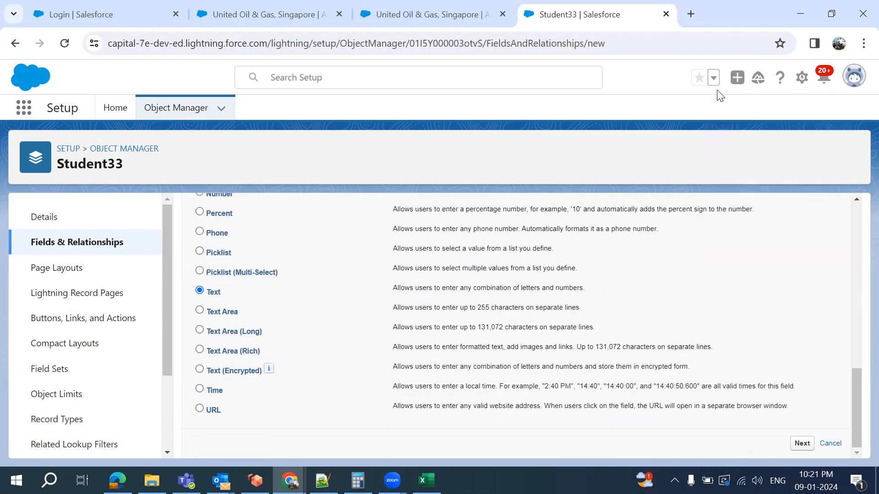
{"action": "left_click", "coordinate": [802, 444]}
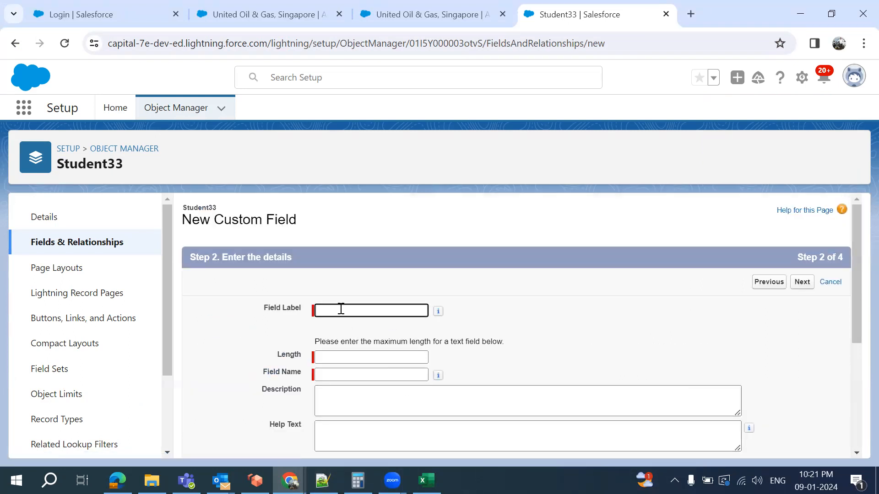
Label the text field Student Name with length 200, then switch to the United Oil & Gas account
{"action": "type", "text": "Student Name"}
{"action": "left_click", "coordinate": [351, 361]}
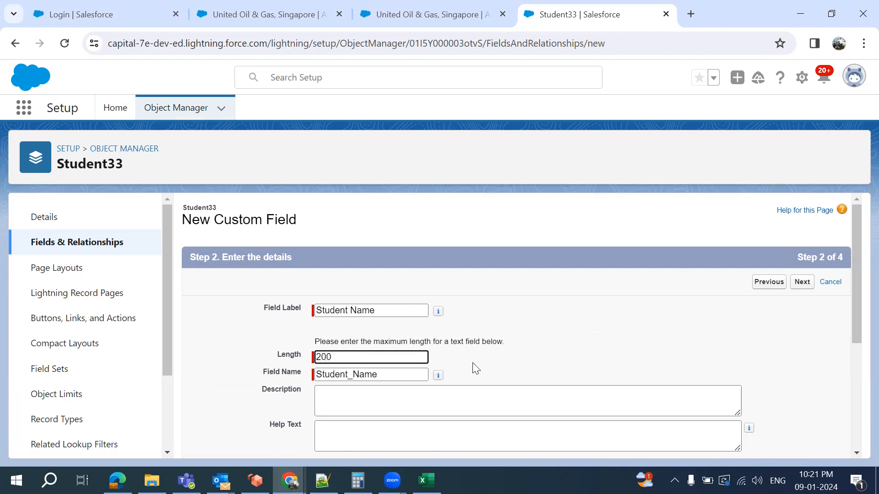
{"action": "scroll", "coordinate": [505, 390], "scroll_direction": "down", "scroll_amount": 4}
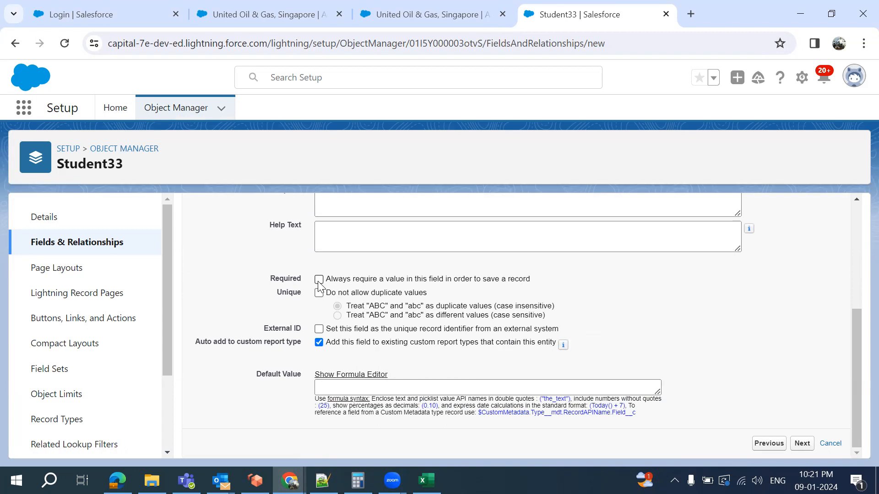
{"action": "left_click", "coordinate": [264, 17]}
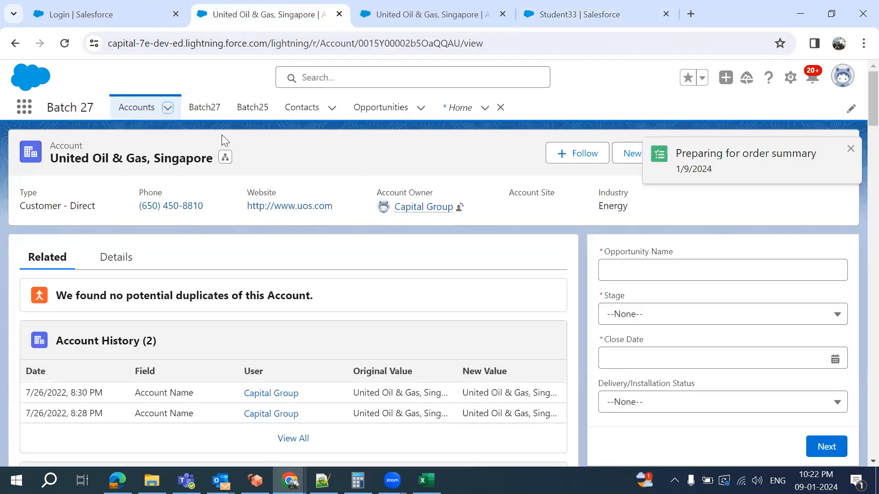
Start a new Batch 25 account and try saving it empty, then return to Student33 field setup
{"action": "left_click", "coordinate": [166, 107]}
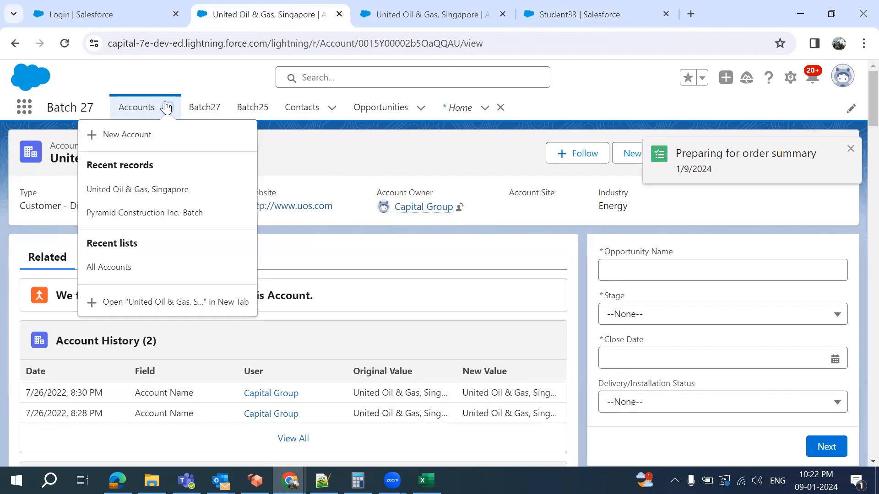
{"action": "left_click", "coordinate": [140, 135]}
{"action": "left_click", "coordinate": [695, 382]}
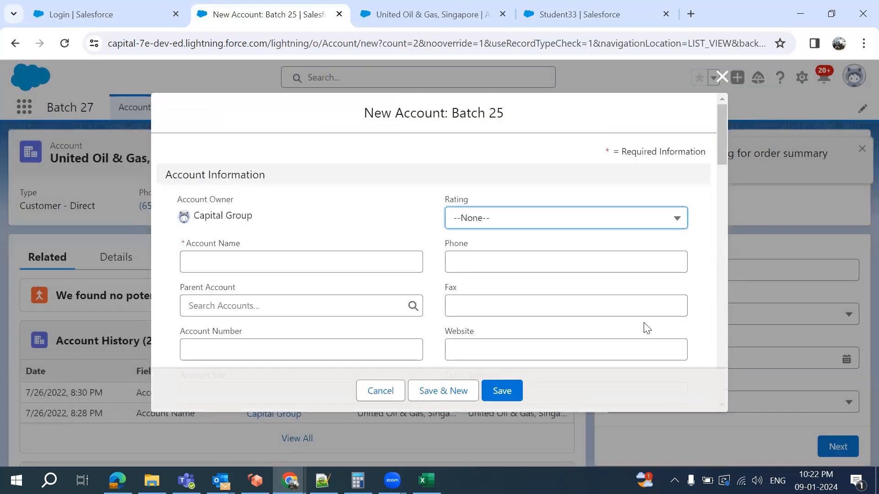
{"action": "left_click", "coordinate": [502, 391]}
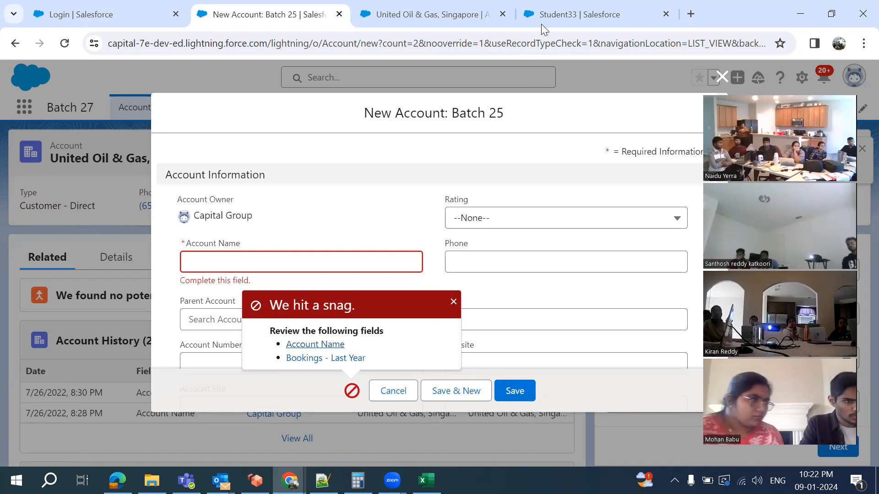
{"action": "left_click", "coordinate": [555, 14]}
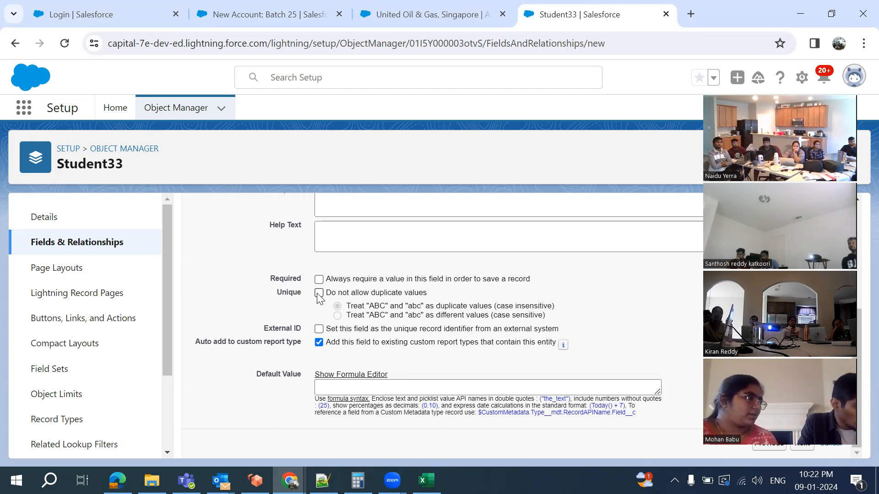
Turn Unique on then off for Student Name, confirm, and bring up the Notepad++ field notes
{"action": "left_click", "coordinate": [319, 293]}
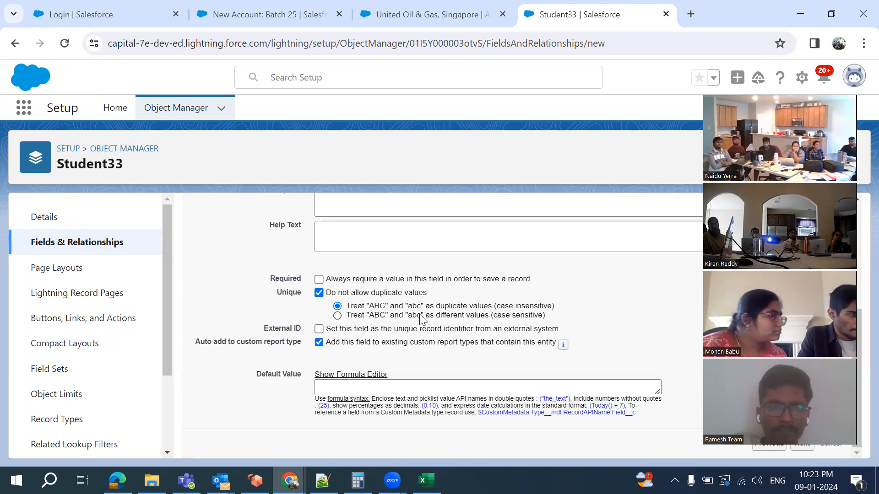
{"action": "left_click", "coordinate": [319, 294]}
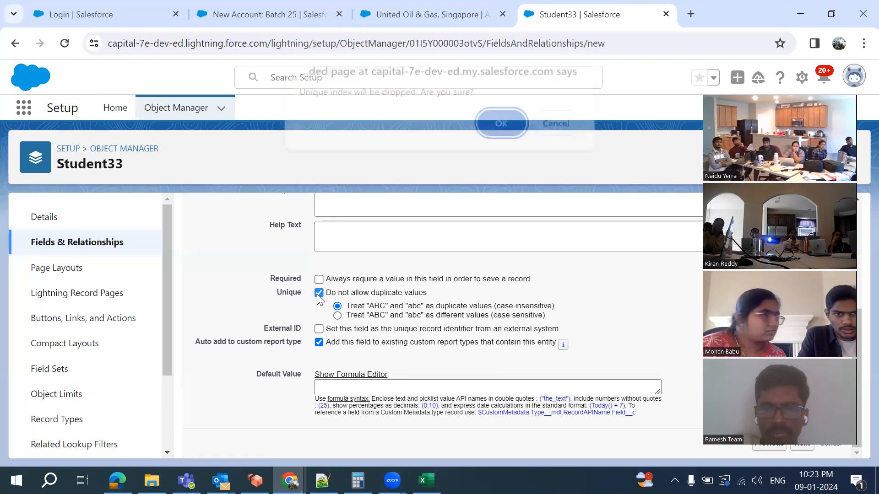
{"action": "left_click", "coordinate": [490, 130]}
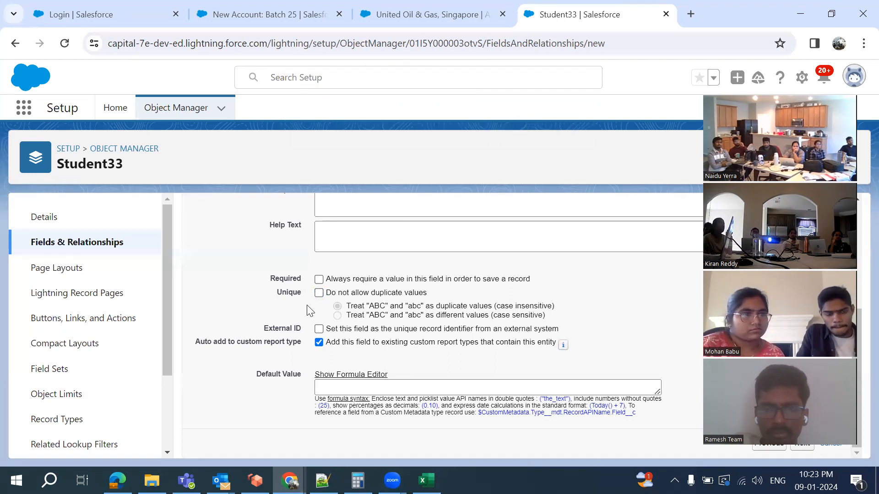
{"action": "scroll", "coordinate": [317, 433], "scroll_direction": "up", "scroll_amount": 1}
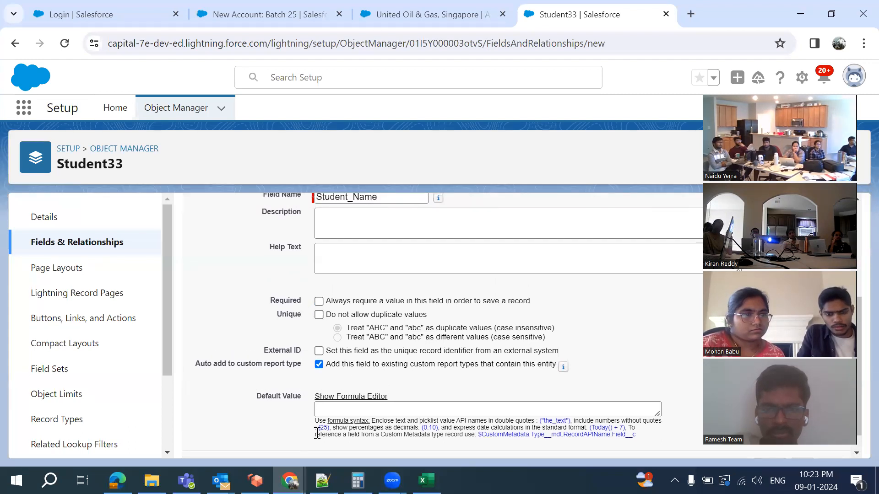
{"action": "left_click", "coordinate": [323, 480]}
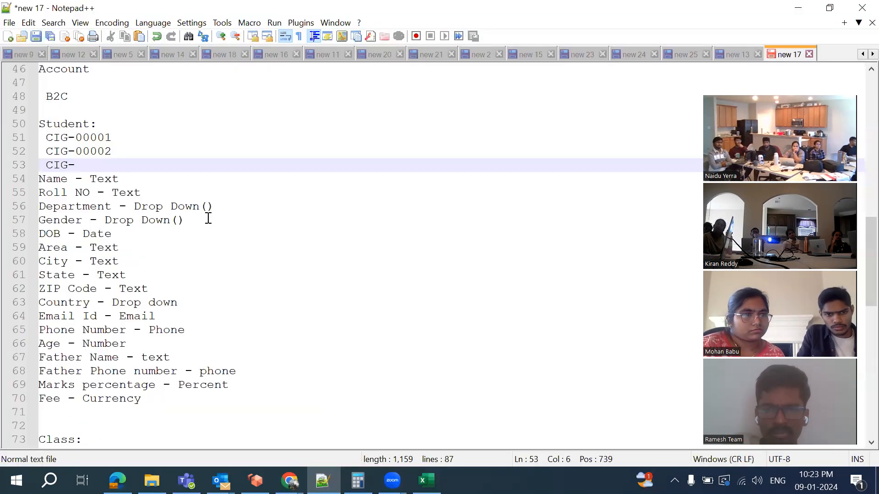
Add a sample student name after the Name - Text line in the Notepad++ notes, then return to Salesforce
{"action": "left_click", "coordinate": [149, 172]}
{"action": "type", "text": "Ravi "}
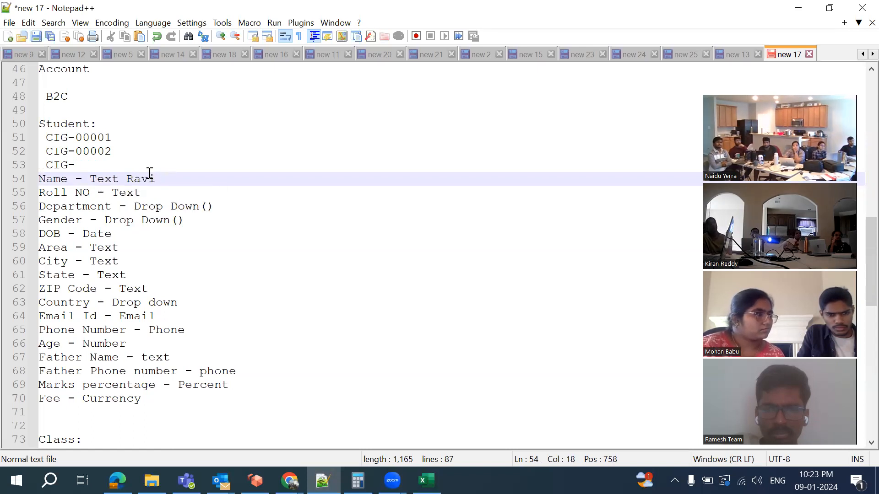
{"action": "type", "text": "Ravi"}
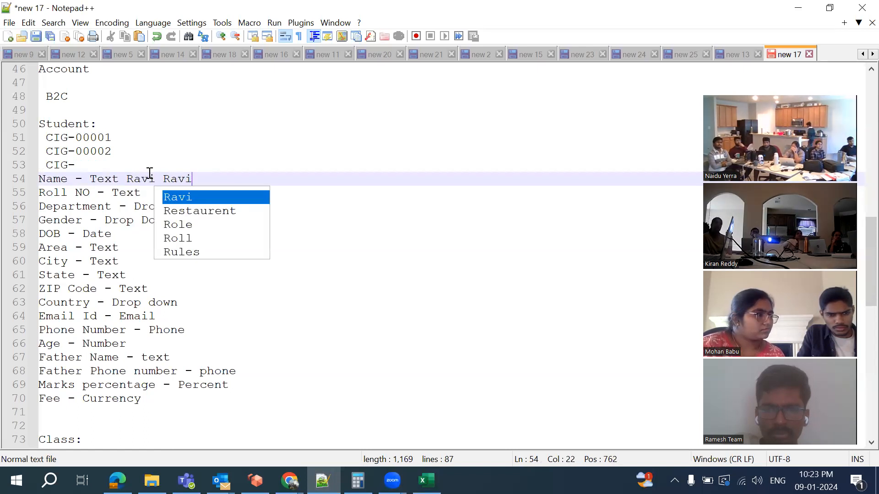
{"action": "key", "text": "alt+Tab"}
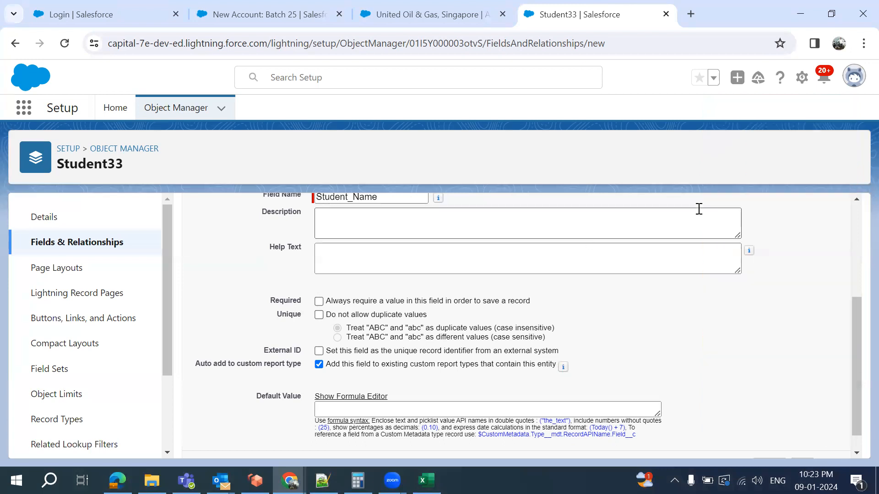
Make Student Name visible to all profiles, keep it on Student33 Layout, and save it
{"action": "scroll", "coordinate": [726, 336], "scroll_direction": "down", "scroll_amount": 1}
{"action": "scroll", "coordinate": [727, 340], "scroll_direction": "up", "scroll_amount": 4}
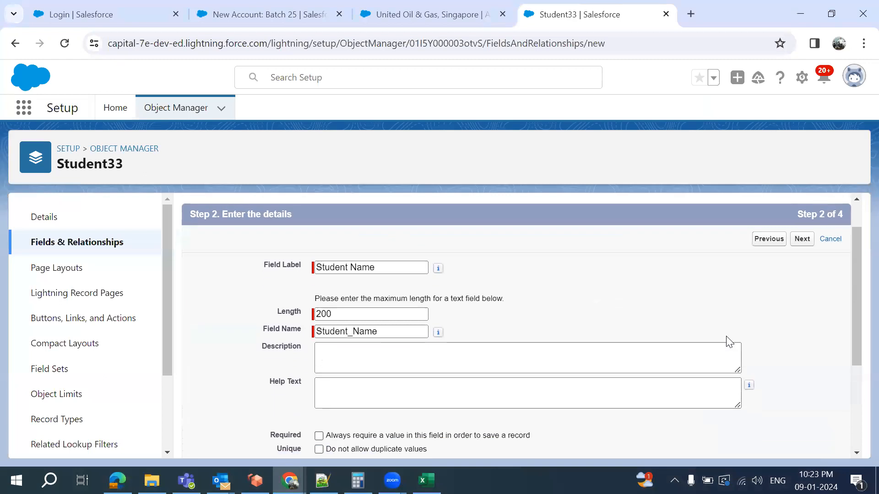
{"action": "scroll", "coordinate": [728, 341], "scroll_direction": "down", "scroll_amount": 4}
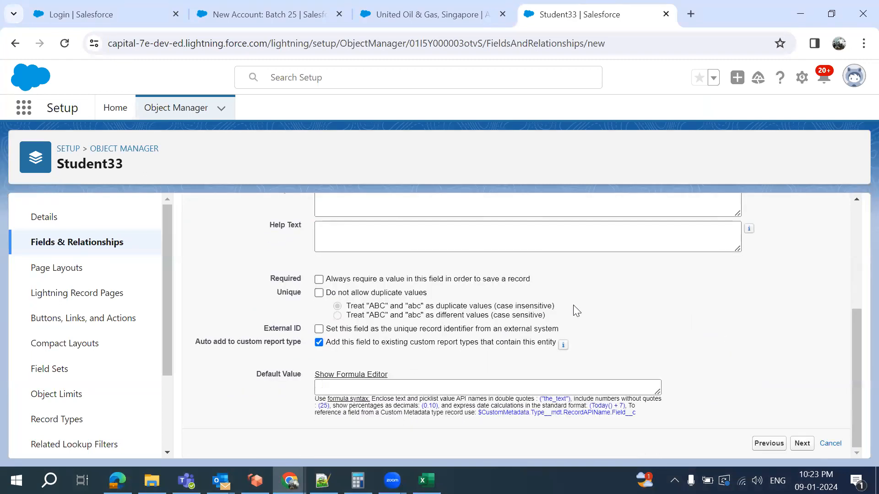
{"action": "scroll", "coordinate": [573, 310], "scroll_direction": "up", "scroll_amount": 4}
{"action": "left_click", "coordinate": [805, 282]}
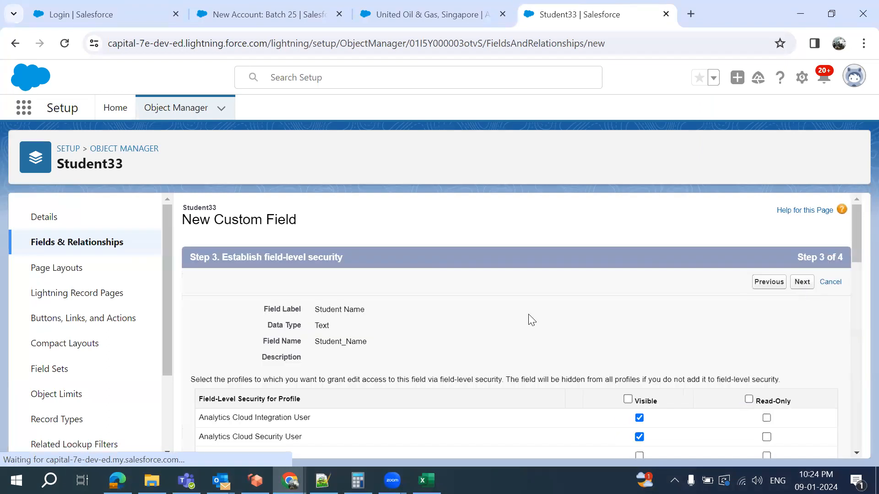
{"action": "scroll", "coordinate": [528, 314], "scroll_direction": "down", "scroll_amount": 2}
{"action": "left_click", "coordinate": [627, 292]}
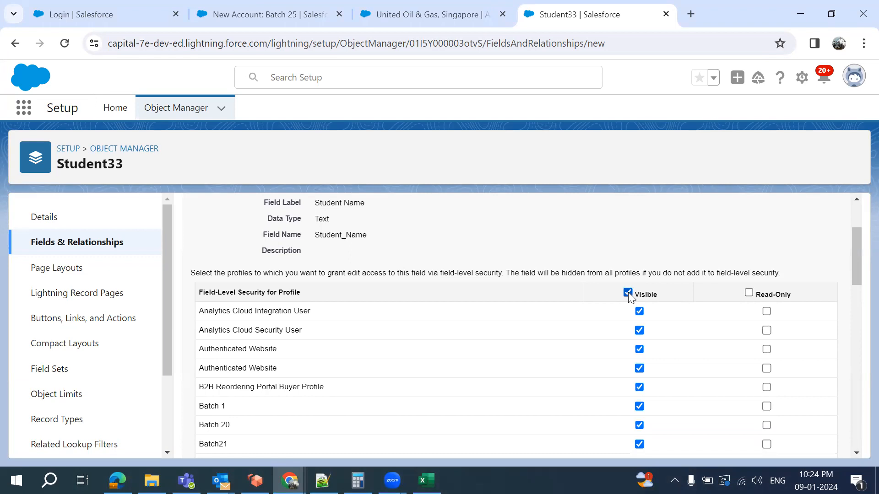
{"action": "scroll", "coordinate": [677, 230], "scroll_direction": "up", "scroll_amount": 3}
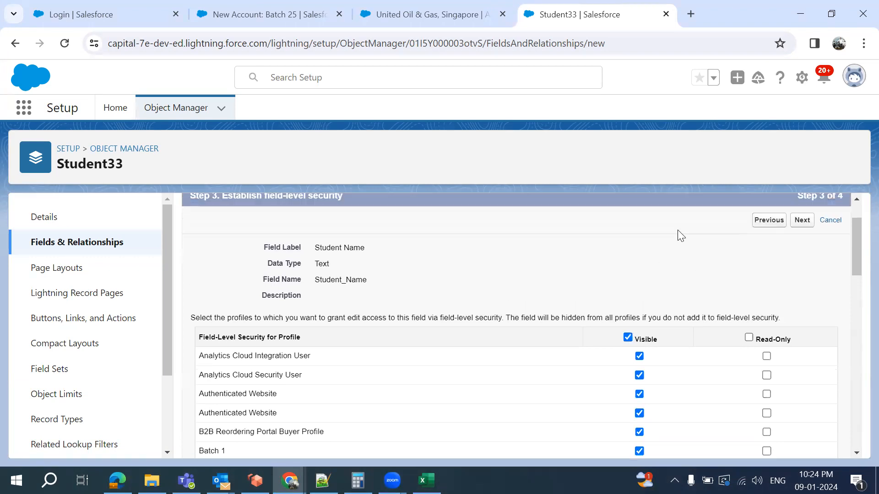
{"action": "left_click", "coordinate": [802, 282]}
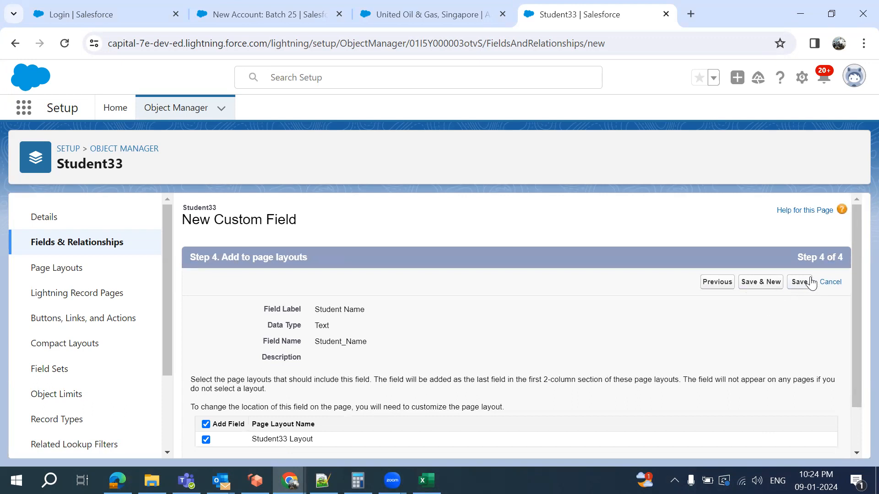
{"action": "left_click", "coordinate": [799, 283]}
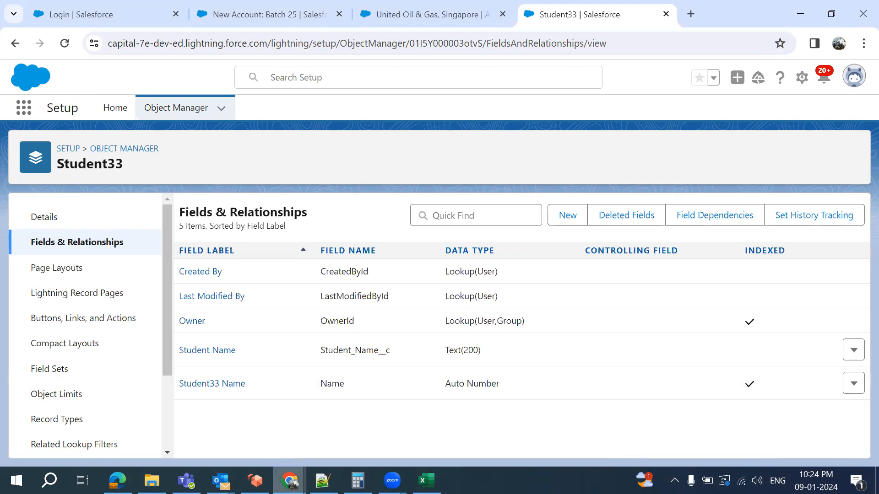
Look up the Department entry in the Notepad++ field notes, then go back to the new field wizard
{"action": "left_click", "coordinate": [323, 481]}
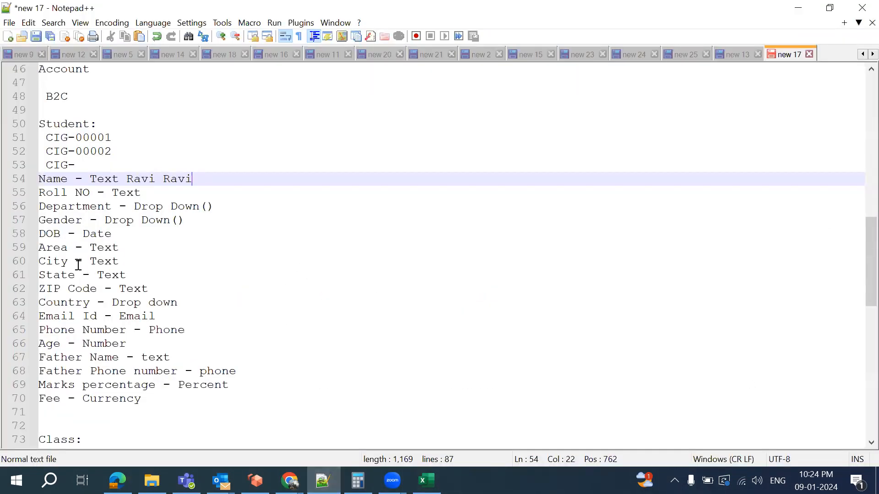
{"action": "double_click", "coordinate": [85, 211]}
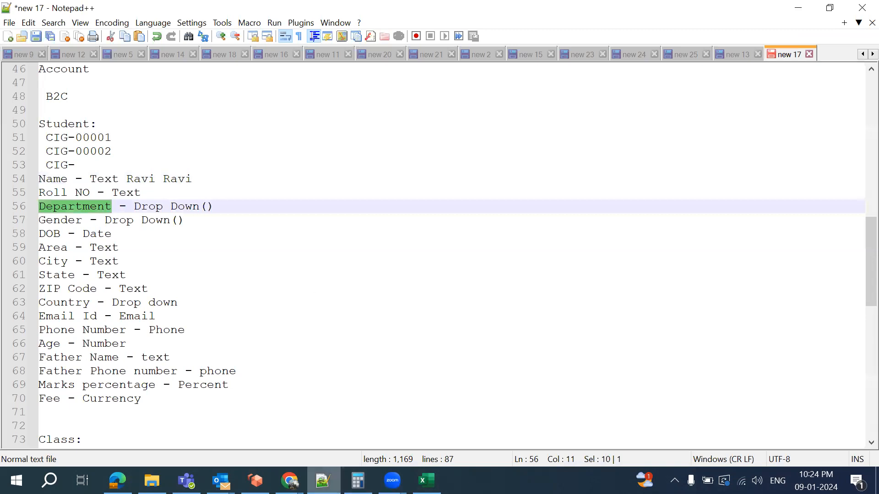
{"action": "key", "text": "alt+Tab"}
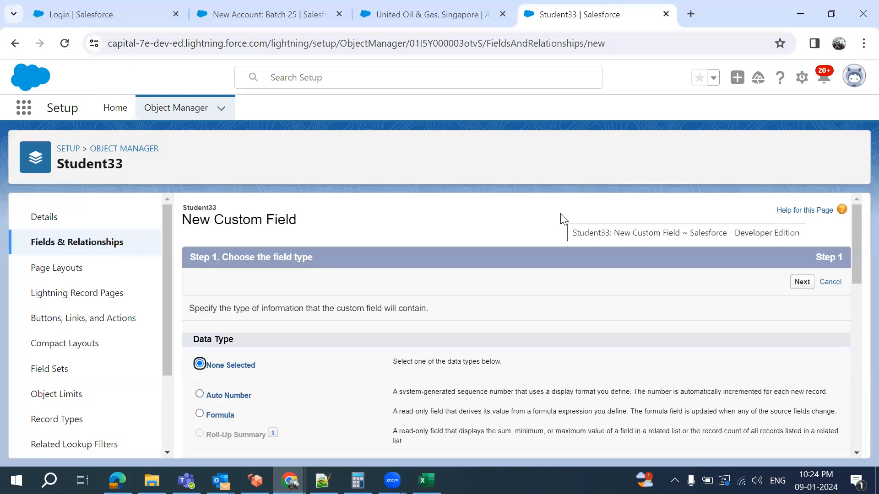
Choose Picklist as the new Student33 field's data type and continue to the details step
{"action": "scroll", "coordinate": [424, 335], "scroll_direction": "down", "scroll_amount": 2}
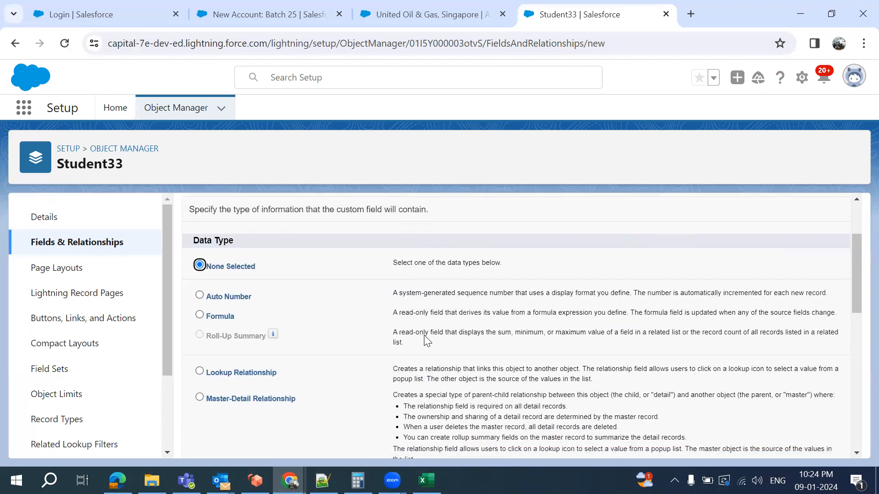
{"action": "scroll", "coordinate": [425, 339], "scroll_direction": "down", "scroll_amount": 4}
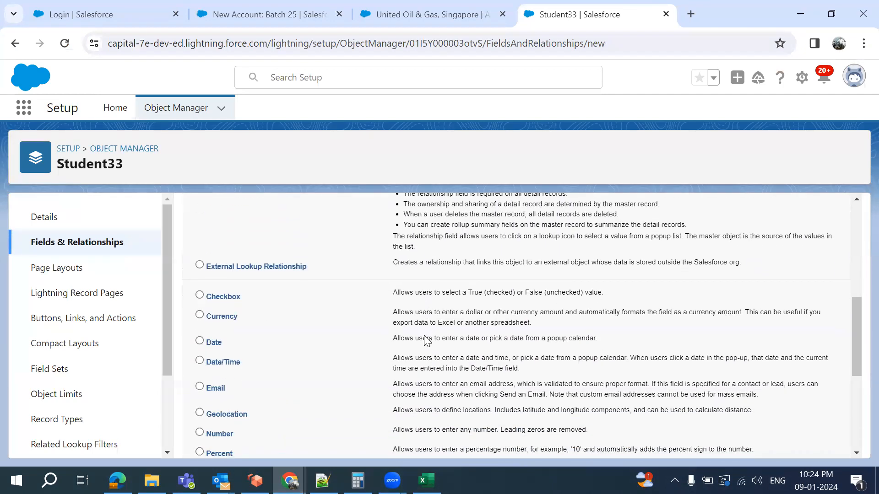
{"action": "scroll", "coordinate": [308, 332], "scroll_direction": "down", "scroll_amount": 3}
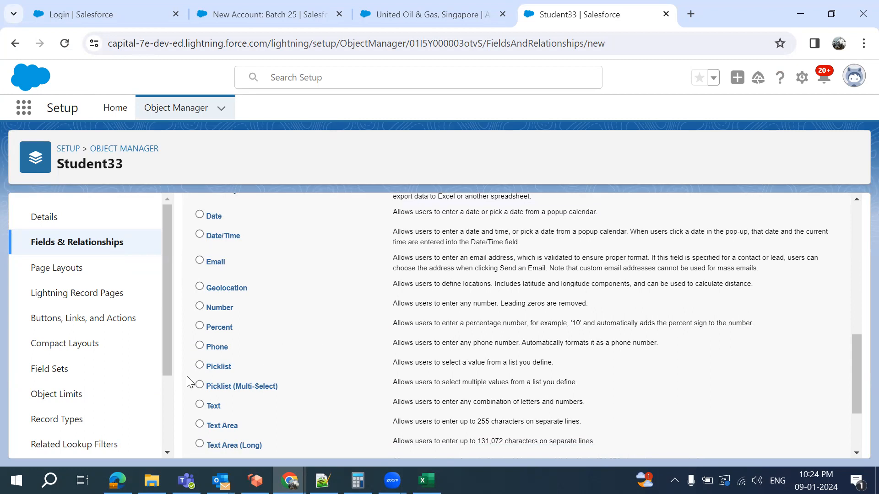
{"action": "scroll", "coordinate": [590, 341], "scroll_direction": "down", "scroll_amount": 3}
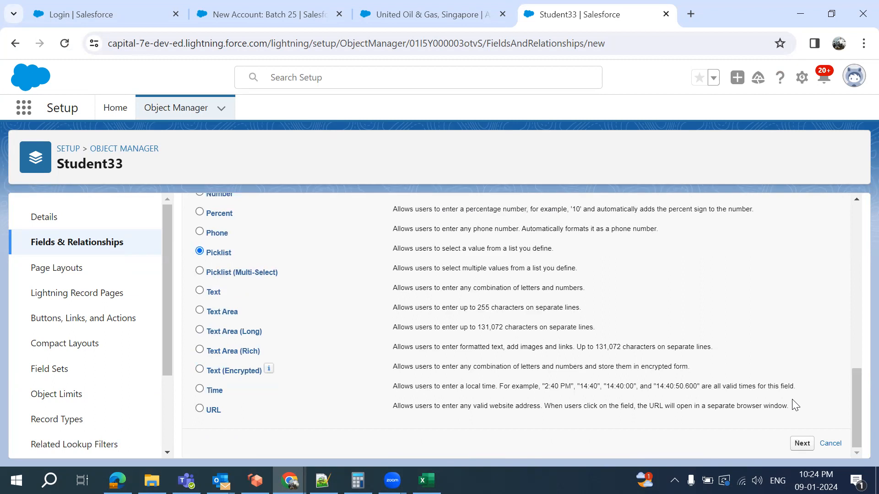
{"action": "left_click", "coordinate": [801, 444]}
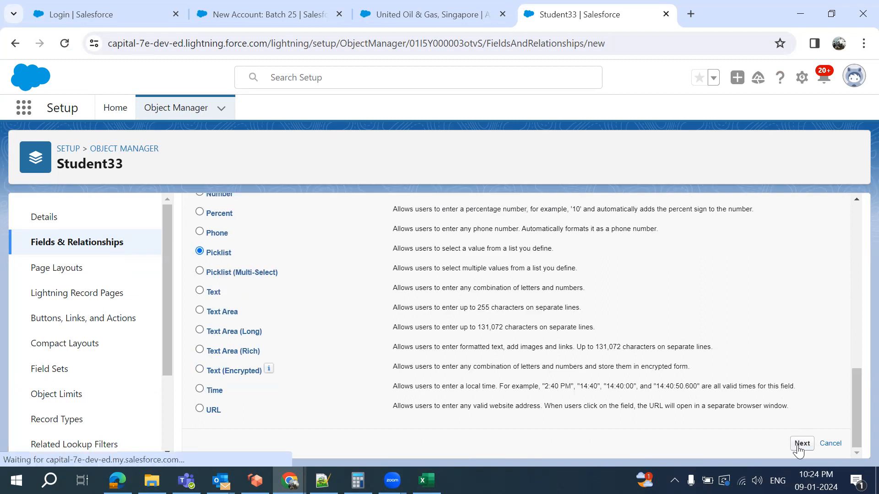
{"action": "left_click", "coordinate": [338, 312]}
Label the picklist field Department and choose to enter its values manually
{"action": "type", "text": "Depa"}
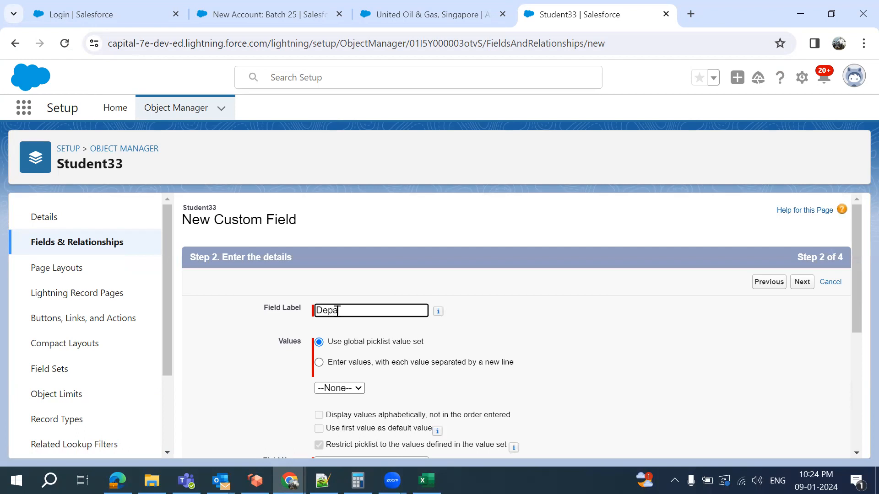
{"action": "type", "text": "rtment"}
{"action": "left_click", "coordinate": [506, 356]}
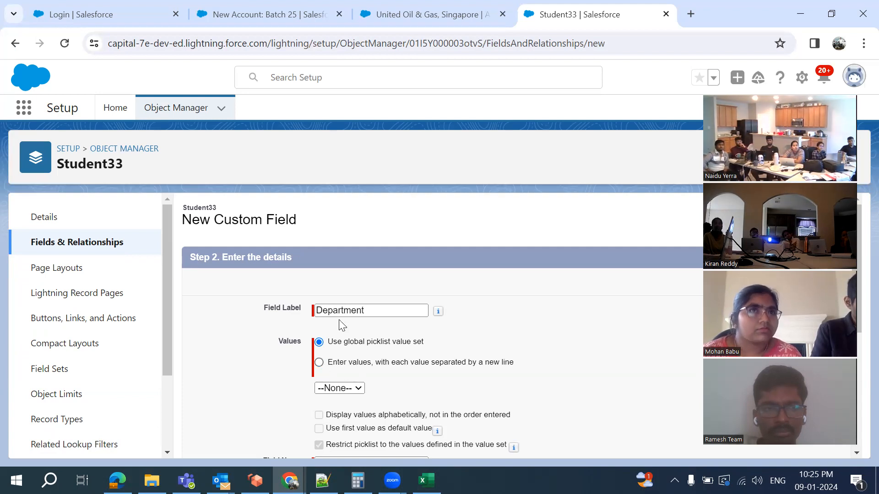
{"action": "left_click", "coordinate": [319, 362]}
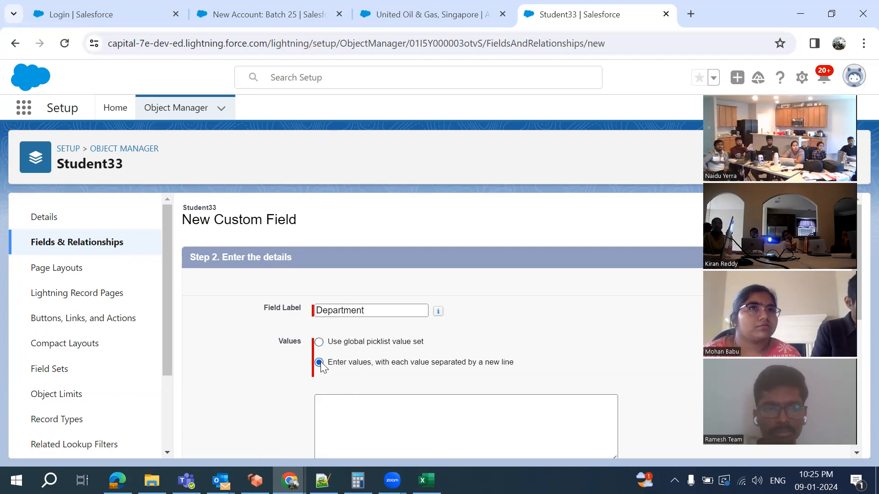
Enter the Department picklist values CSE, ECE, MECH, CIVIL and IT, one per line
{"action": "left_click", "coordinate": [366, 401]}
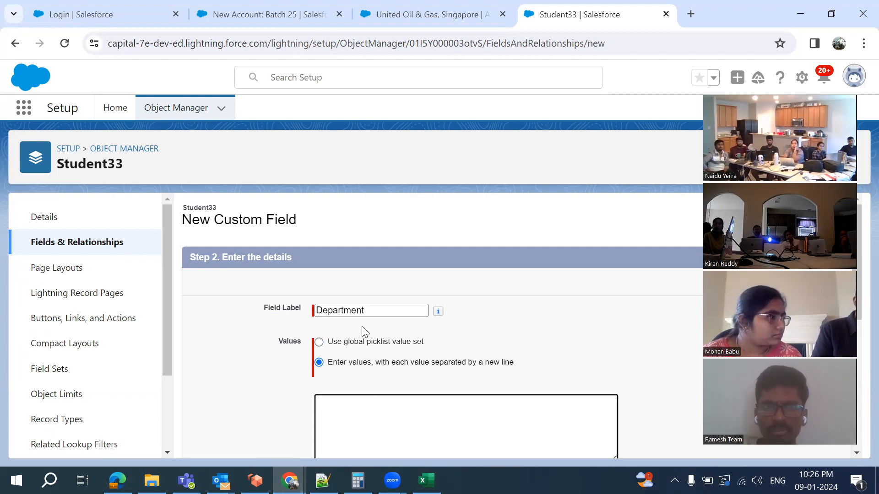
{"action": "scroll", "coordinate": [375, 399], "scroll_direction": "down", "scroll_amount": 2}
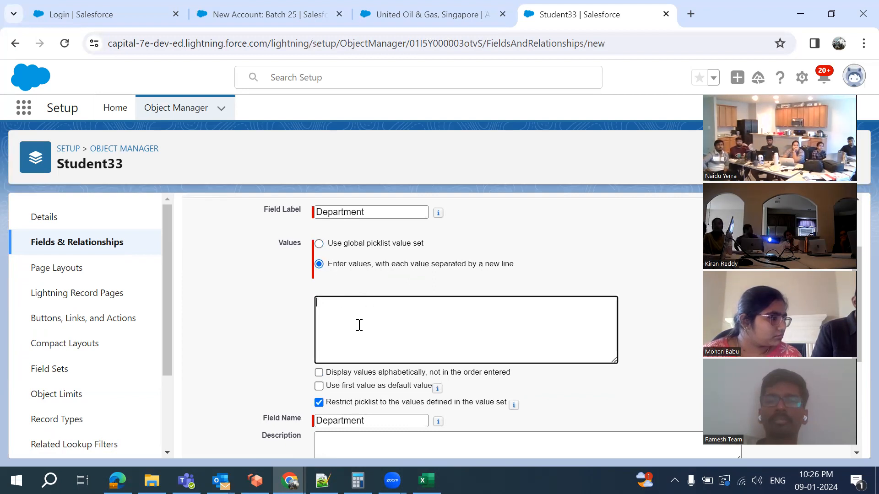
{"action": "type", "text": "CSE"}
{"action": "key", "text": "Return"}
{"action": "type", "text": "ECE"}
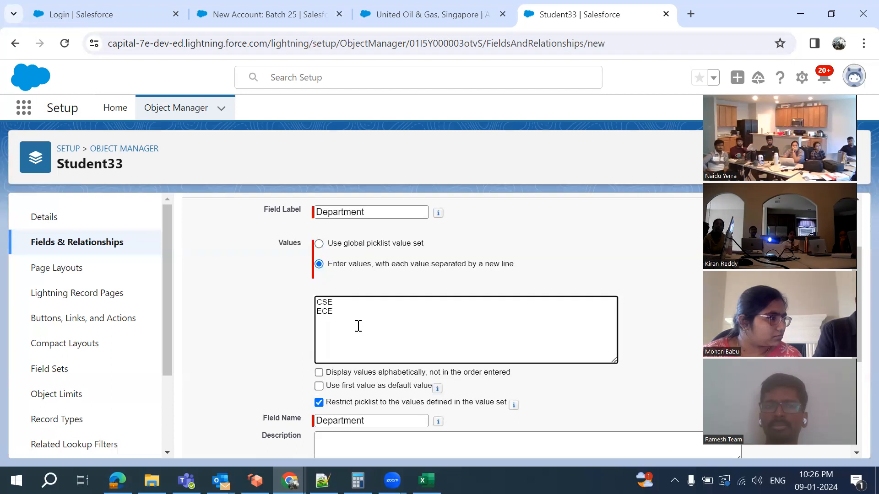
{"action": "type", "text": "ME"}
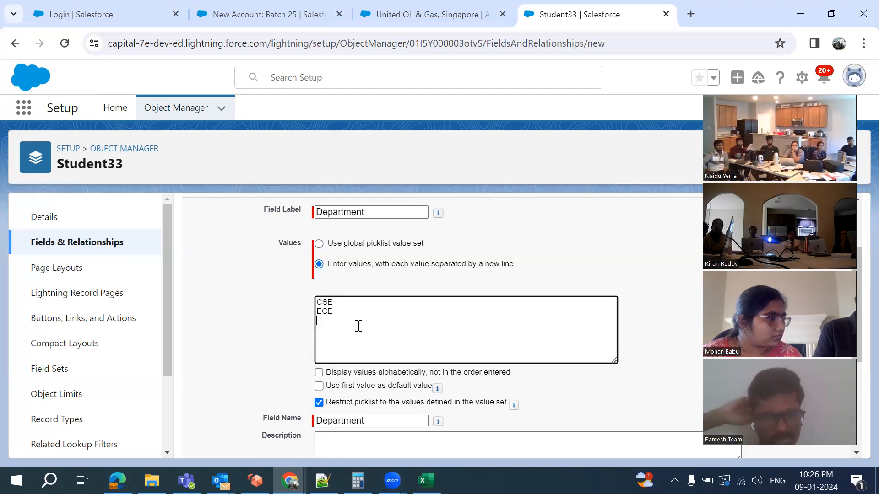
{"action": "type", "text": "CH"}
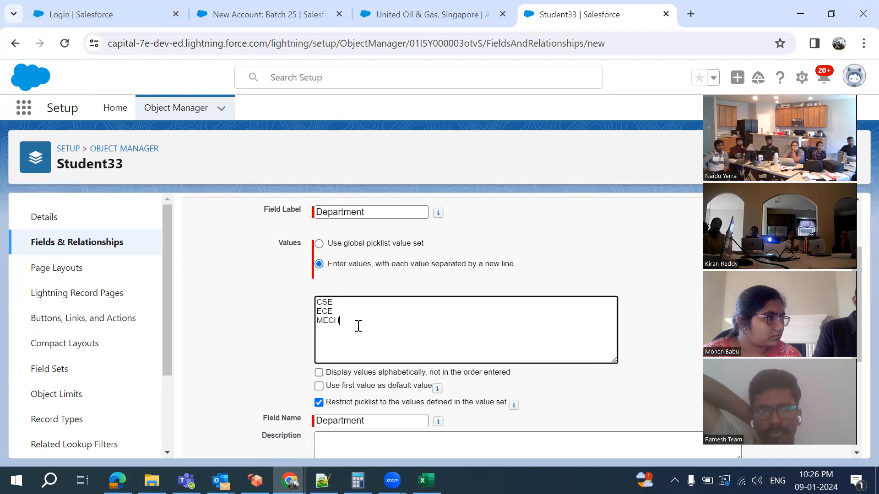
{"action": "key", "text": "Return"}
{"action": "type", "text": "CIVIL"}
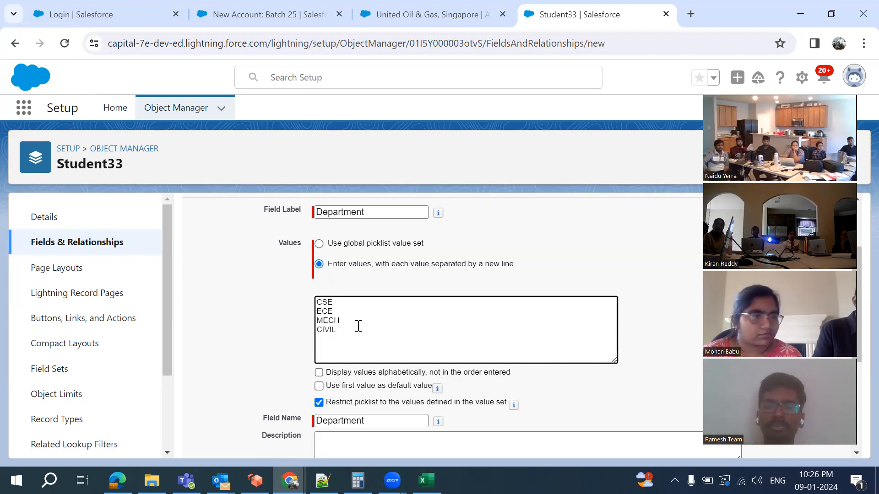
{"action": "scroll", "coordinate": [358, 326], "scroll_direction": "down", "scroll_amount": 1}
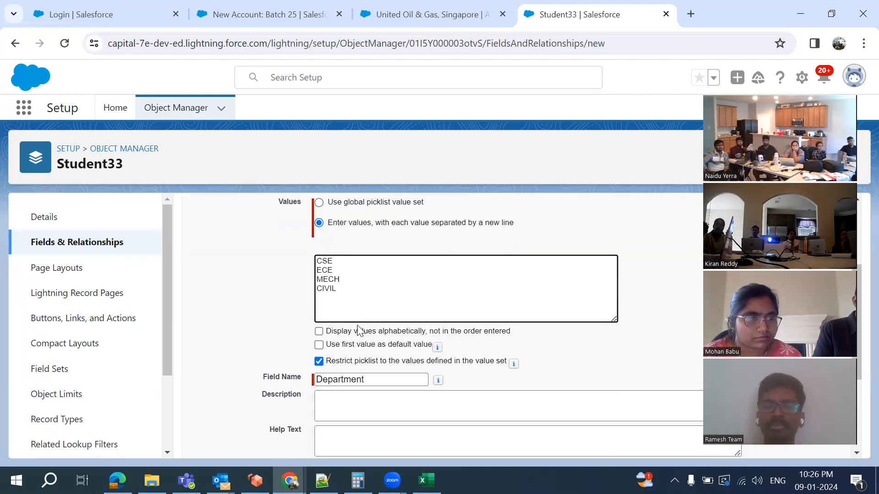
{"action": "type", "text": "IT"}
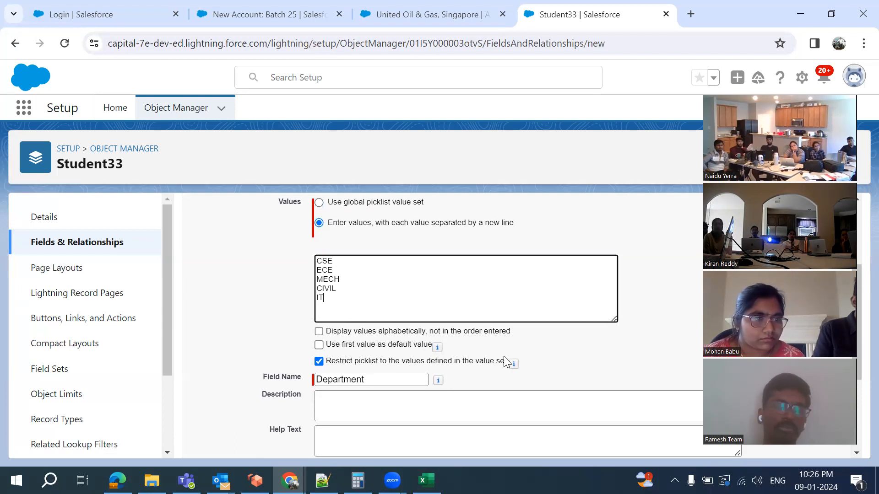
{"action": "scroll", "coordinate": [503, 357], "scroll_direction": "down", "scroll_amount": 1}
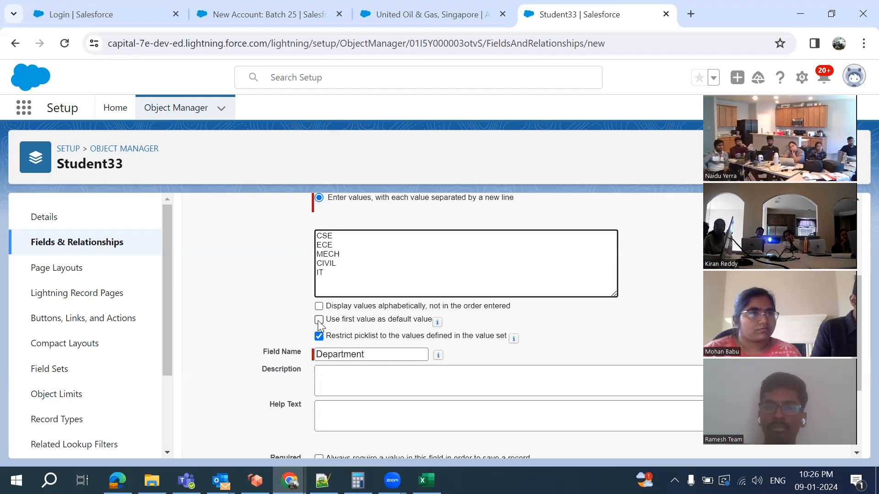
On the new account form, dismiss the error popup and set Rating to Hot, then return to Student33 setup
{"action": "left_click", "coordinate": [247, 24]}
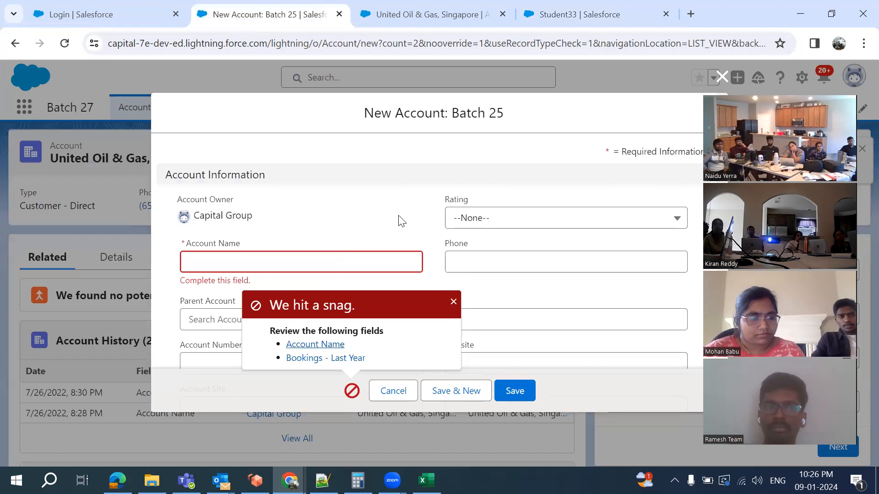
{"action": "left_click", "coordinate": [486, 224]}
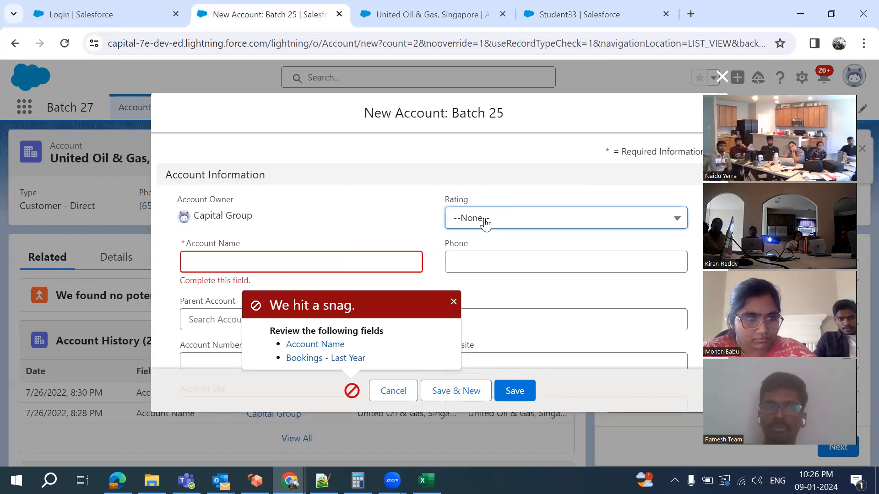
{"action": "left_click", "coordinate": [454, 301]}
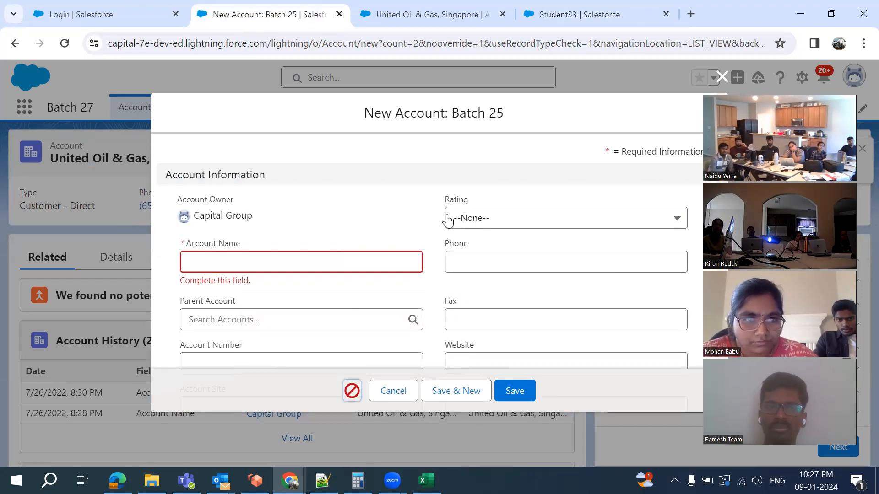
{"action": "left_click", "coordinate": [480, 227]}
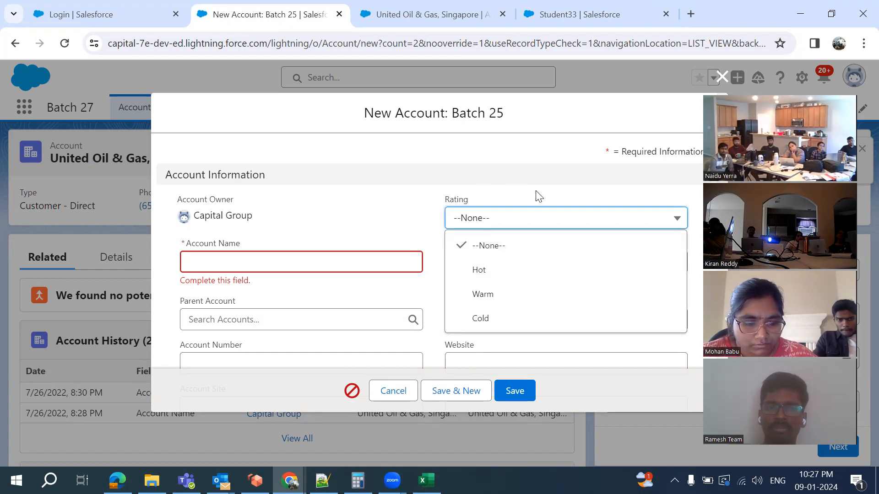
{"action": "left_click", "coordinate": [487, 271]}
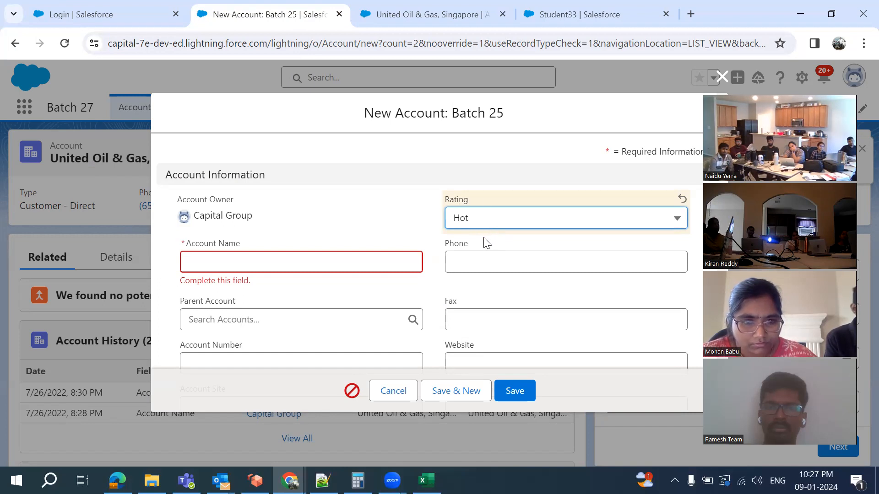
{"action": "left_click", "coordinate": [566, 22]}
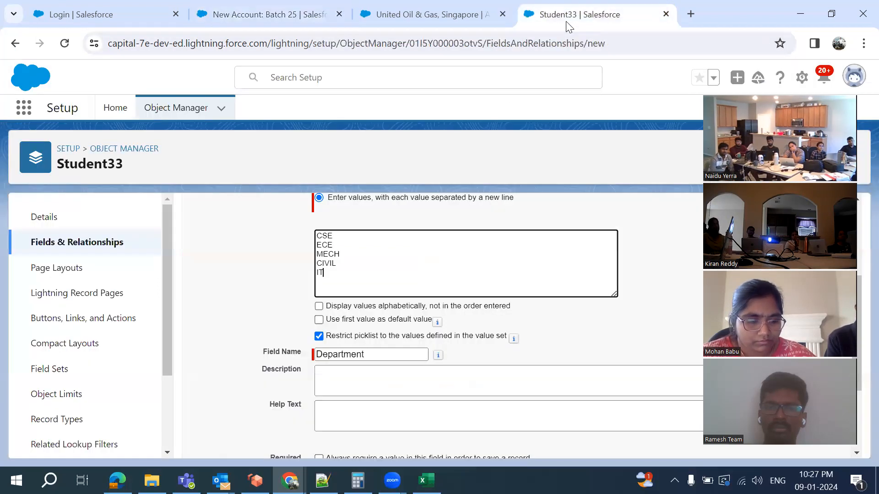
Review the Department values, leaving no default value selected
{"action": "left_click", "coordinate": [320, 320]}
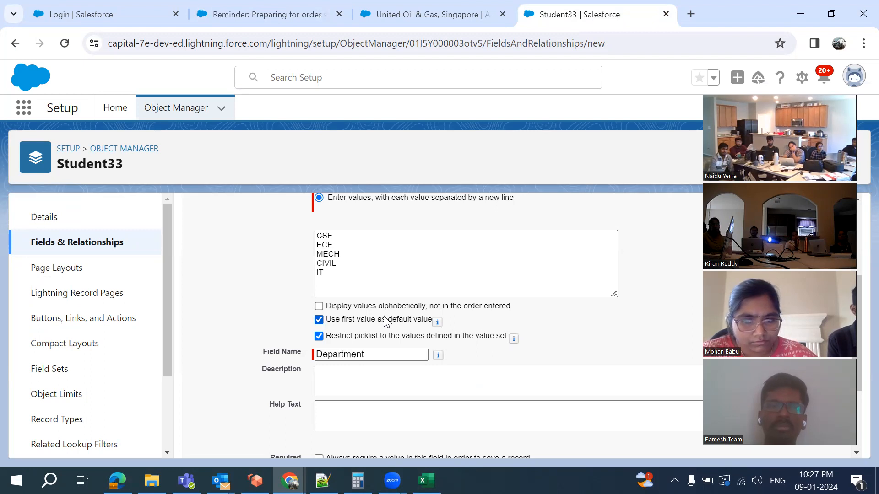
{"action": "left_click", "coordinate": [319, 320]}
{"action": "scroll", "coordinate": [363, 387], "scroll_direction": "down", "scroll_amount": 1}
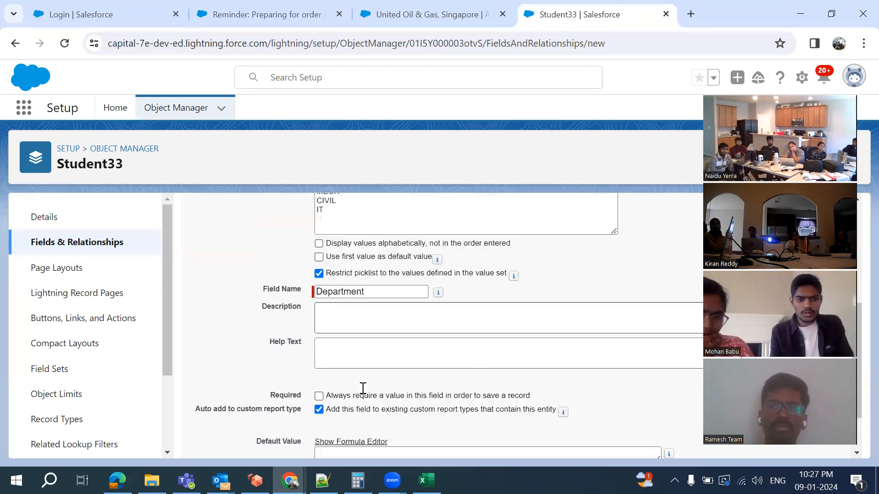
{"action": "scroll", "coordinate": [363, 388], "scroll_direction": "down", "scroll_amount": 1}
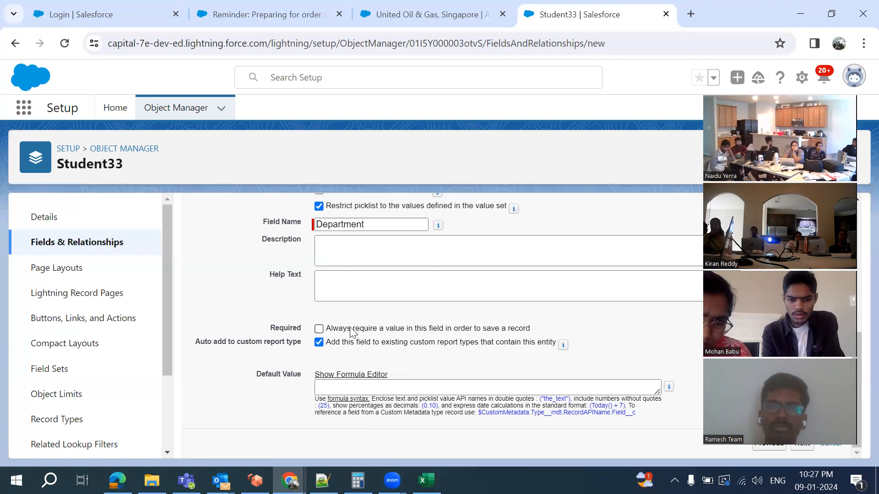
{"action": "scroll", "coordinate": [567, 339], "scroll_direction": "up", "scroll_amount": 1}
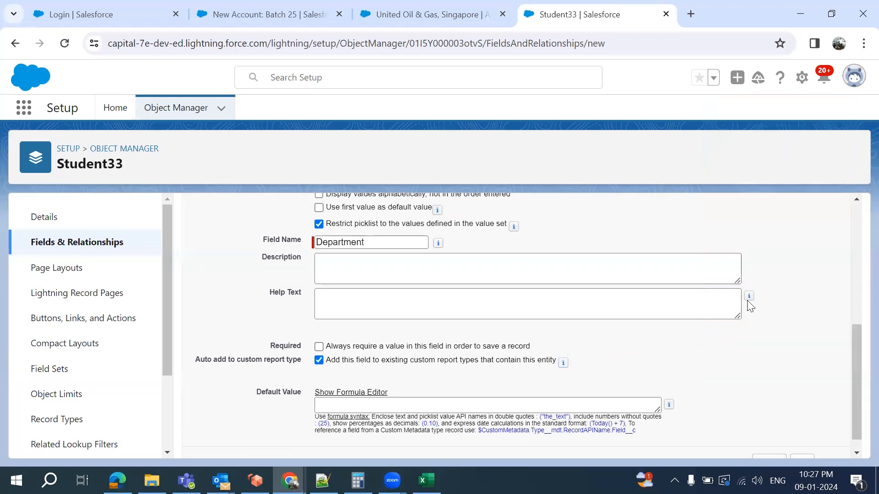
{"action": "scroll", "coordinate": [748, 300], "scroll_direction": "up", "scroll_amount": 5}
{"action": "left_click", "coordinate": [361, 356]}
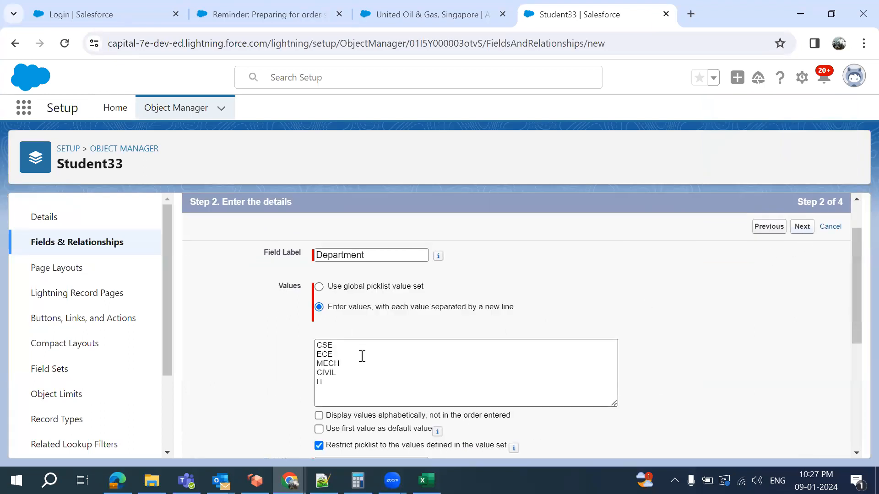
{"action": "left_click", "coordinate": [327, 385]}
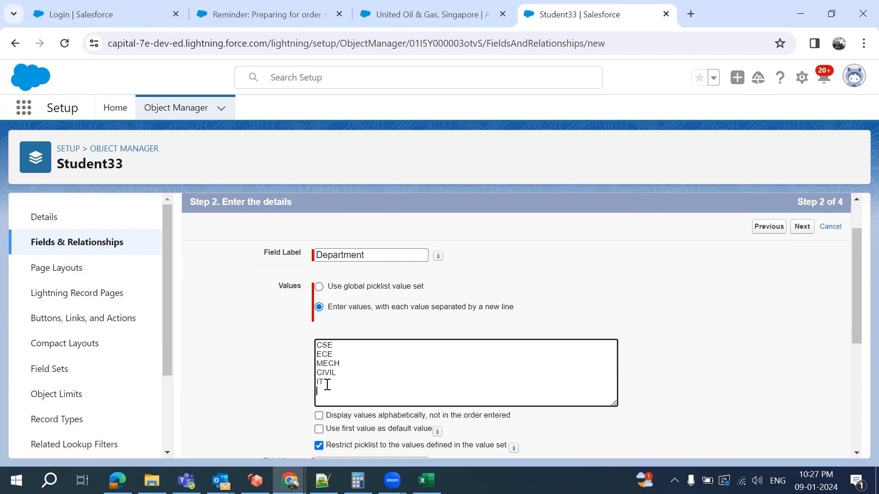
Make Department visible to all profiles, keep it on Student33 Layout, and save it
{"action": "left_click", "coordinate": [802, 227]}
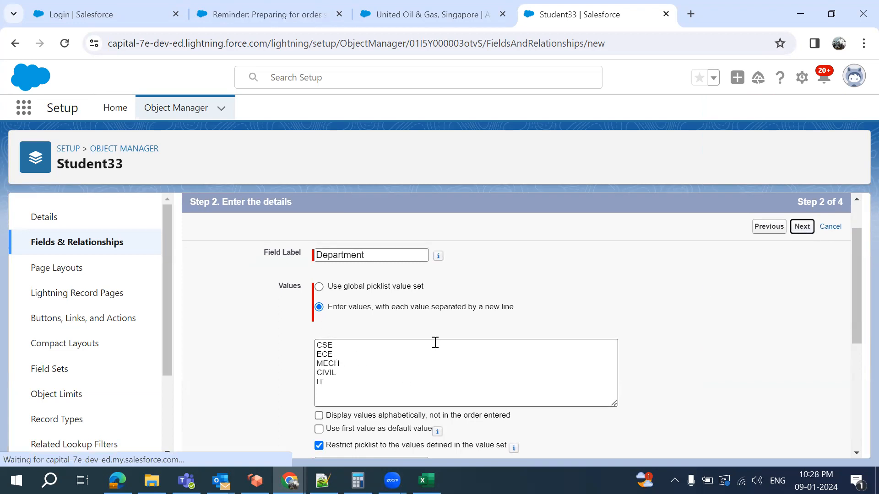
{"action": "left_click", "coordinate": [807, 235]}
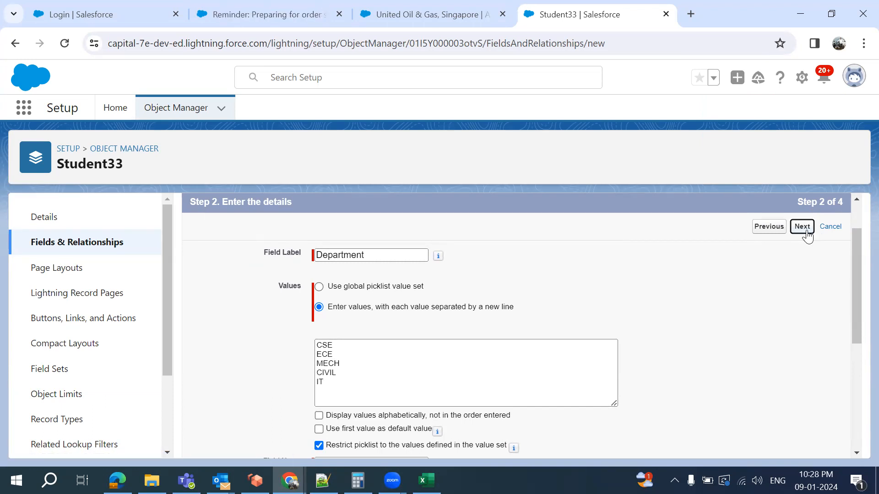
{"action": "left_click", "coordinate": [628, 401]}
{"action": "left_click", "coordinate": [803, 283]}
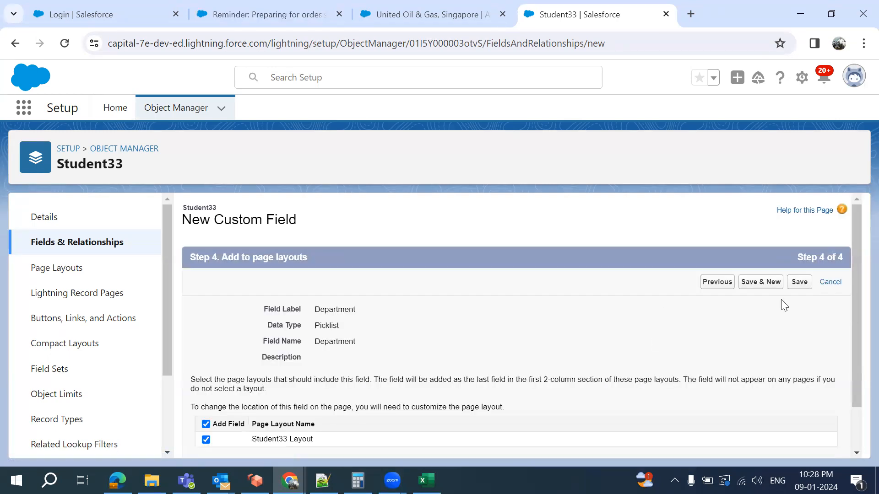
{"action": "left_click", "coordinate": [800, 283]}
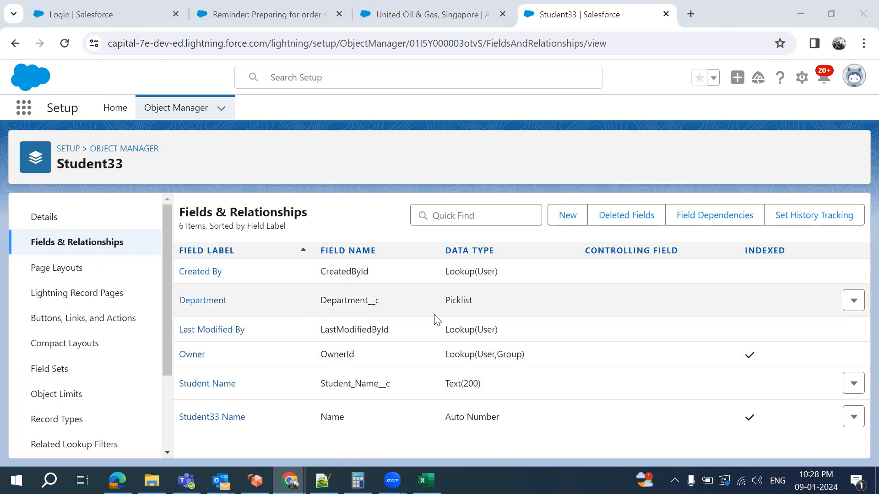
Start a new Student33 custom field with the Email data type, checking the planned fields in the notes
{"action": "left_click", "coordinate": [563, 227]}
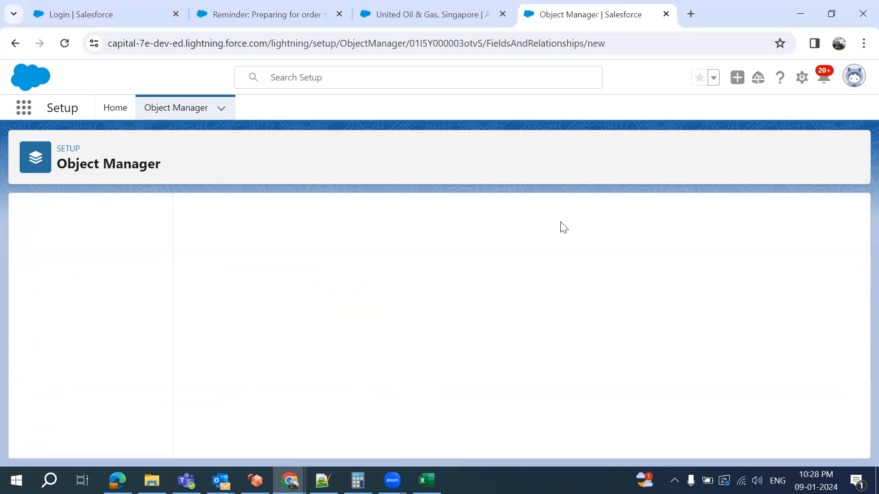
{"action": "key", "text": "alt+Tab"}
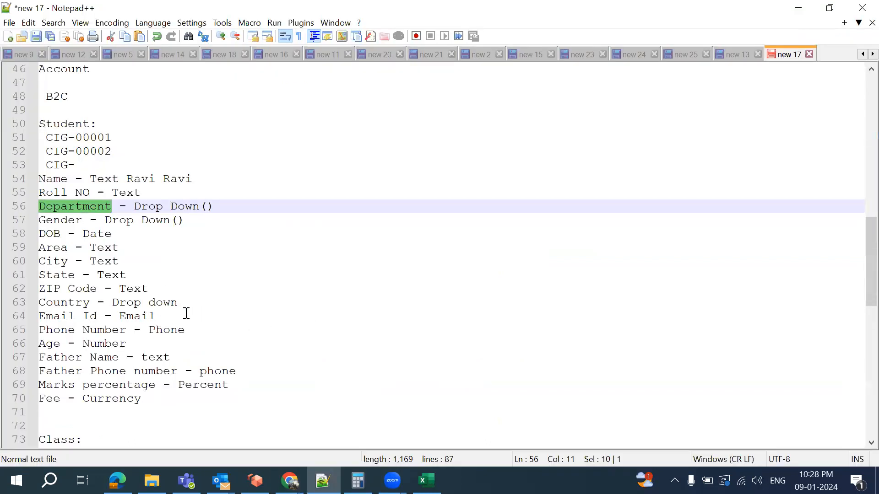
{"action": "key", "text": "alt+Tab"}
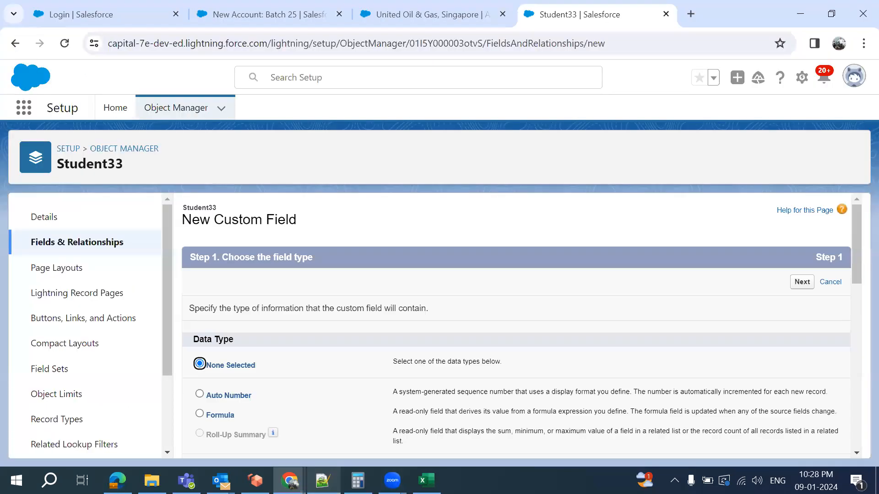
{"action": "scroll", "coordinate": [339, 355], "scroll_direction": "down", "scroll_amount": 3}
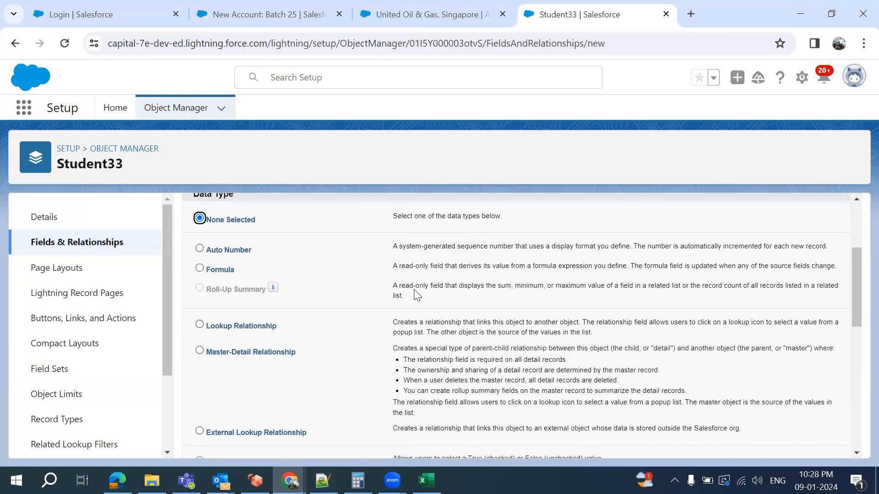
{"action": "scroll", "coordinate": [417, 295], "scroll_direction": "down", "scroll_amount": 5}
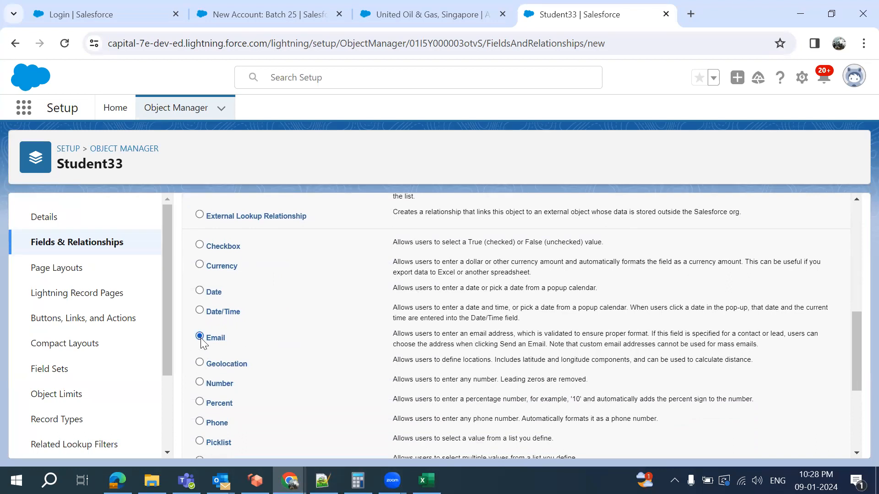
{"action": "scroll", "coordinate": [519, 297], "scroll_direction": "up", "scroll_amount": 8}
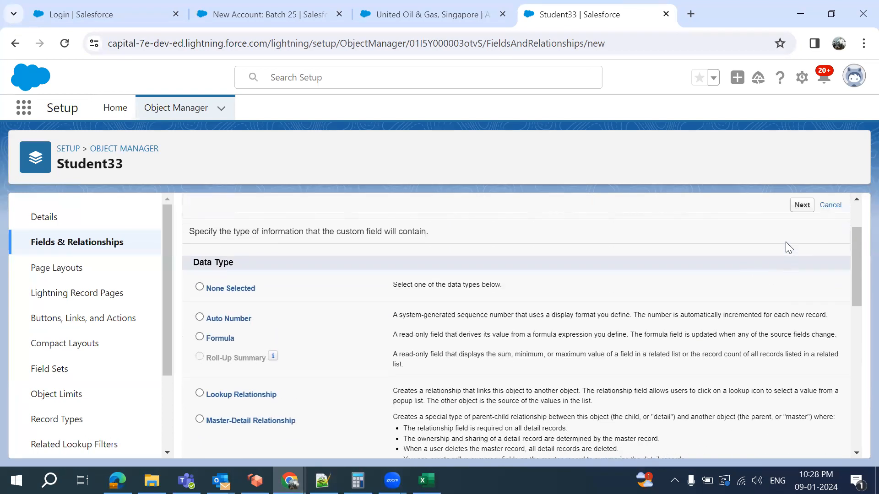
{"action": "left_click", "coordinate": [801, 282]}
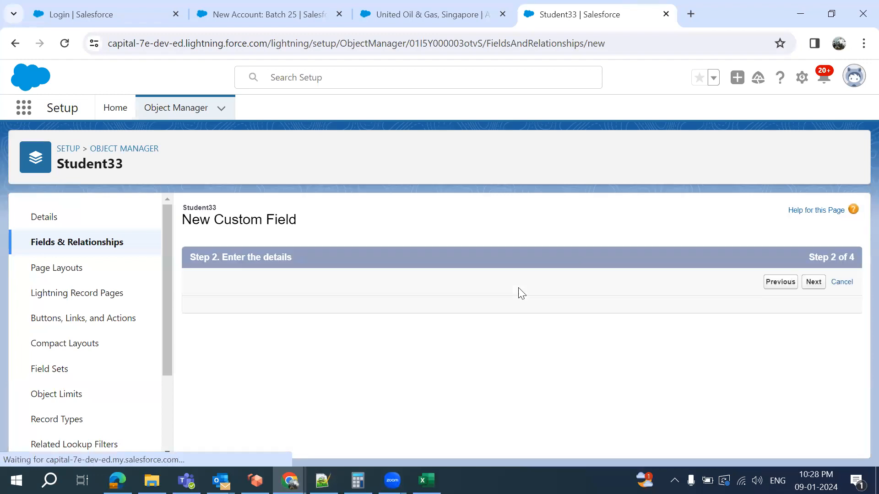
Label the field Email, make it visible to all profiles, and save it on Student33 Layout
{"action": "left_click", "coordinate": [373, 310]}
{"action": "type", "text": "EMa"}
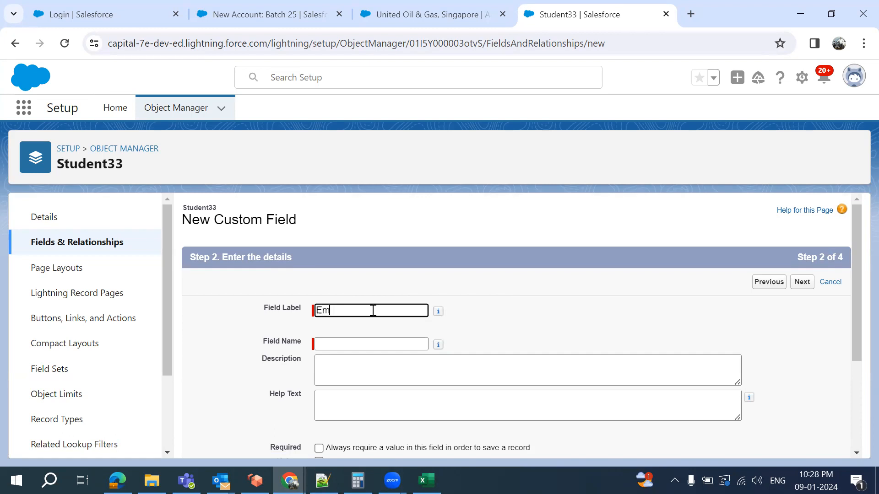
{"action": "left_click", "coordinate": [373, 346]}
{"action": "scroll", "coordinate": [515, 347], "scroll_direction": "down", "scroll_amount": 3}
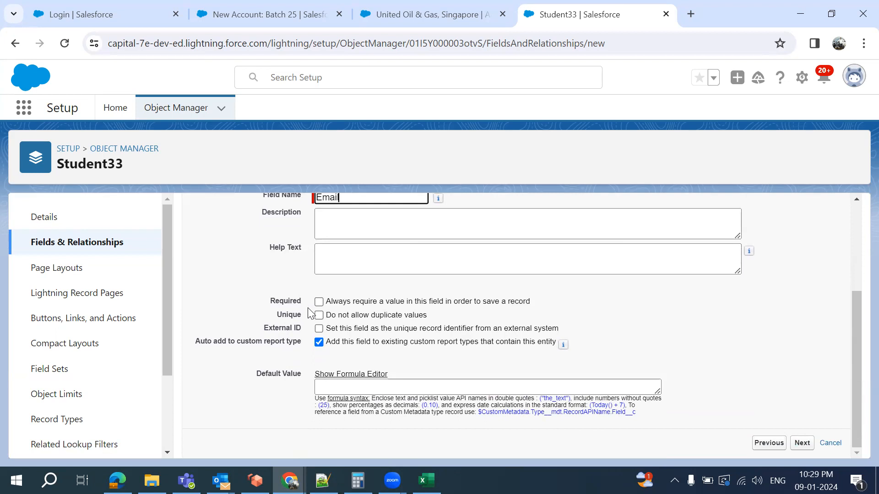
{"action": "scroll", "coordinate": [810, 293], "scroll_direction": "up", "scroll_amount": 3}
{"action": "left_click", "coordinate": [804, 289]}
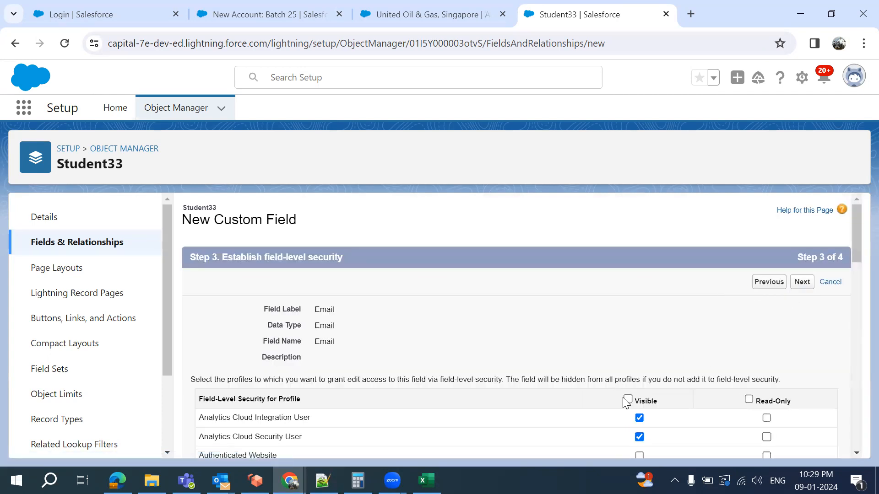
{"action": "left_click", "coordinate": [628, 400]}
{"action": "left_click", "coordinate": [803, 286]}
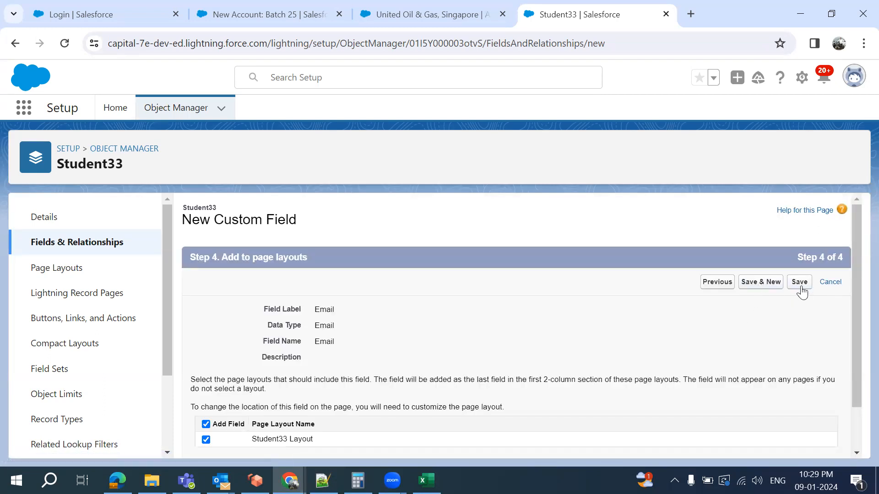
{"action": "left_click", "coordinate": [799, 282]}
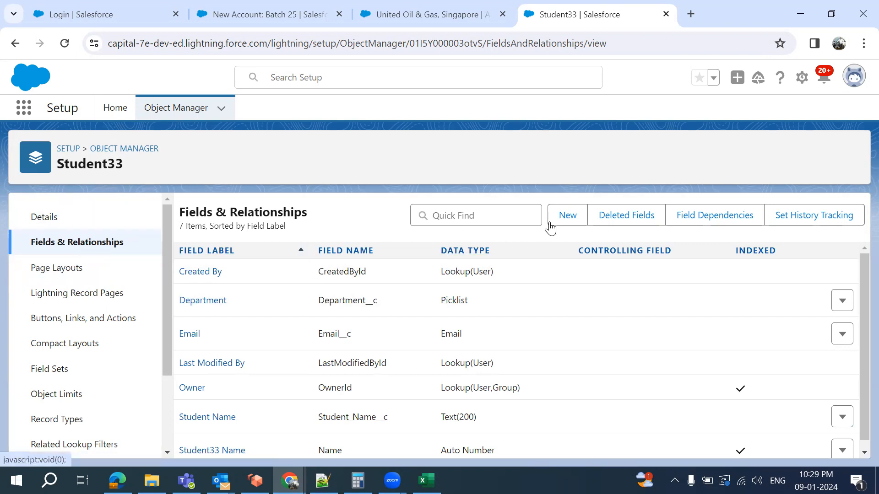
Start another Student33 custom field with the Date data type
{"action": "left_click", "coordinate": [571, 212]}
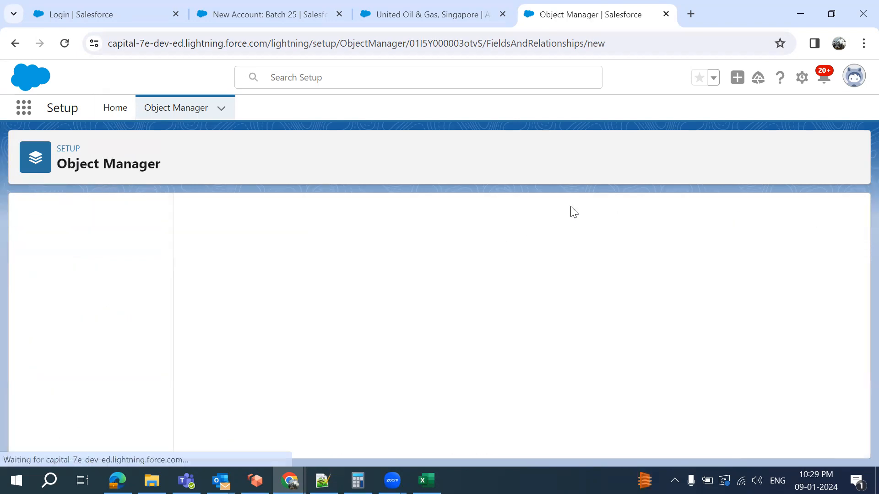
{"action": "scroll", "coordinate": [448, 312], "scroll_direction": "down", "scroll_amount": 8}
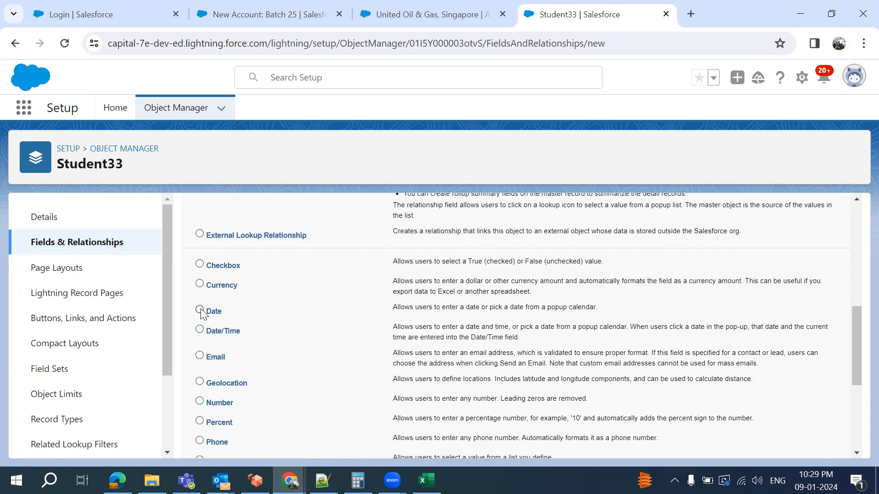
{"action": "scroll", "coordinate": [577, 324], "scroll_direction": "up", "scroll_amount": 10}
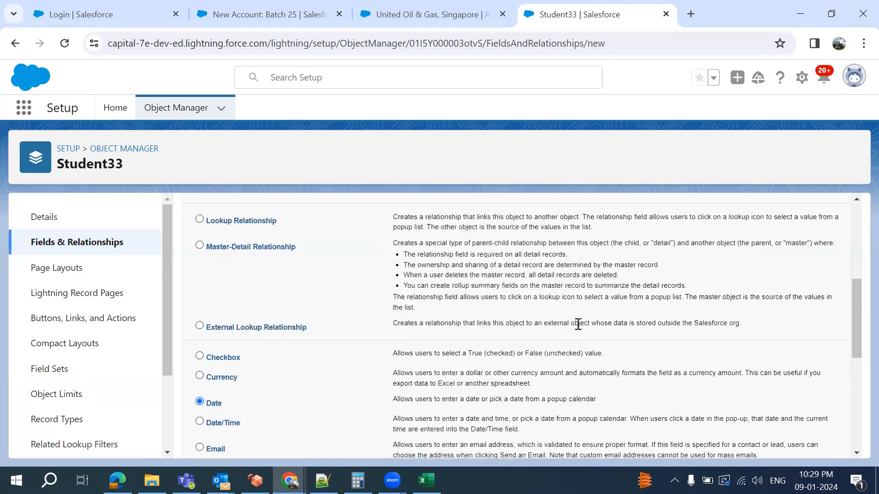
{"action": "left_click", "coordinate": [802, 282]}
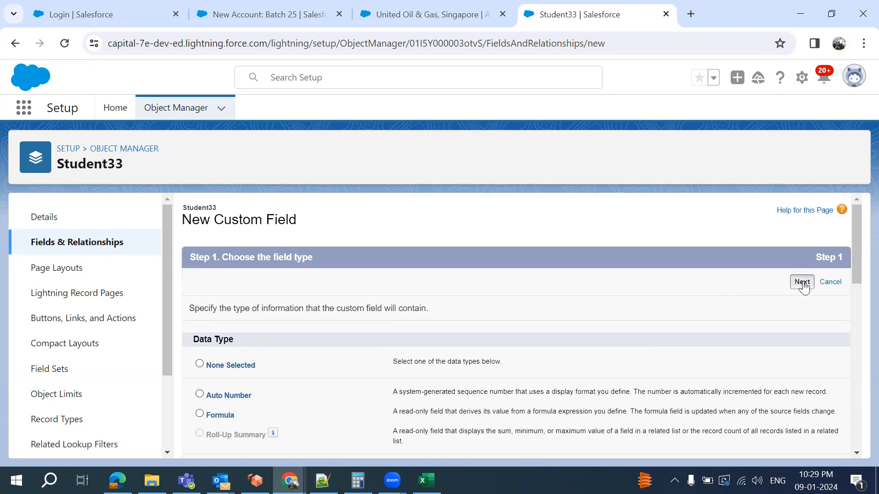
Label it Date of Birth, make it visible to all profiles, save it, then return to the account form
{"action": "type", "text": "Date of"}
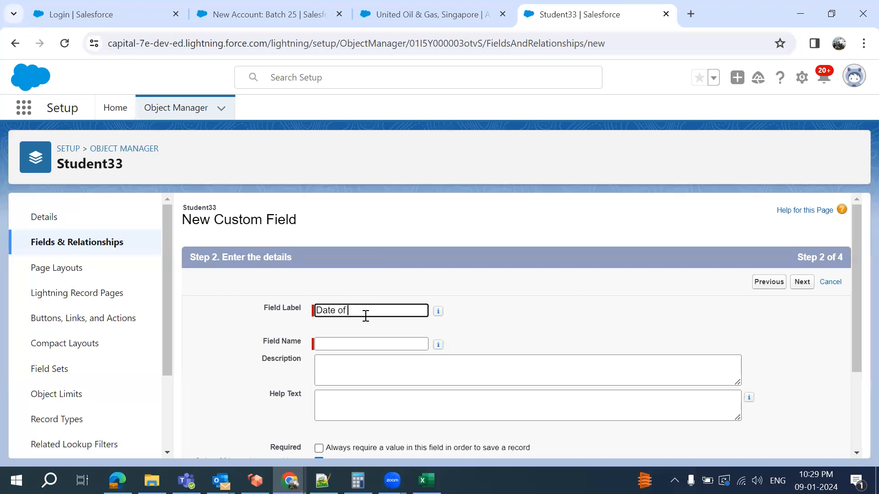
{"action": "left_click", "coordinate": [486, 331]}
{"action": "scroll", "coordinate": [486, 331], "scroll_direction": "down", "scroll_amount": 3}
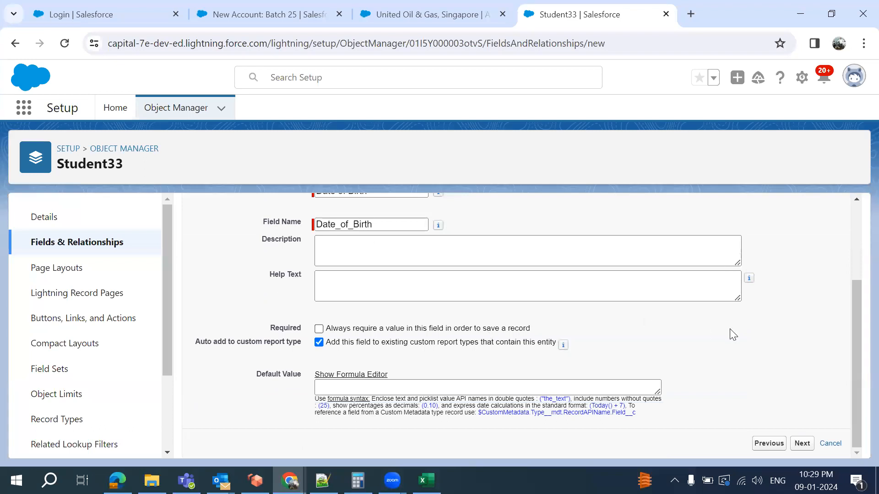
{"action": "scroll", "coordinate": [730, 329], "scroll_direction": "up", "scroll_amount": 3}
{"action": "left_click", "coordinate": [803, 287]}
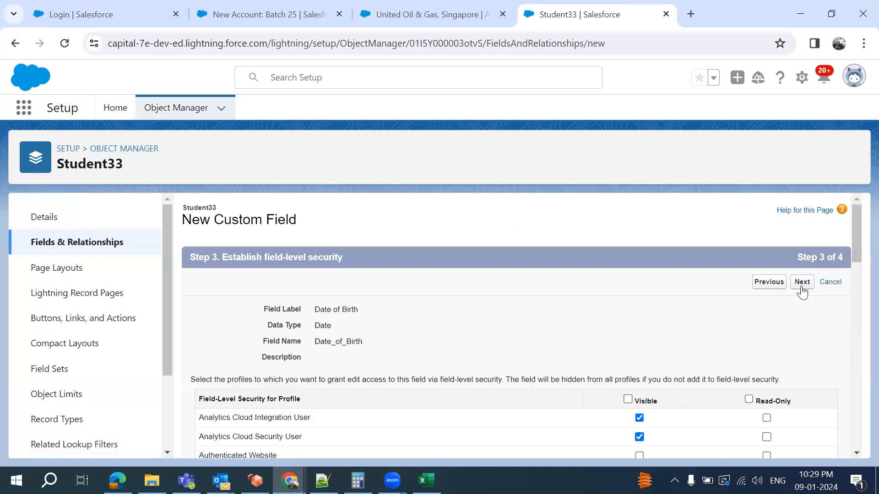
{"action": "left_click", "coordinate": [627, 400]}
{"action": "left_click", "coordinate": [811, 286]}
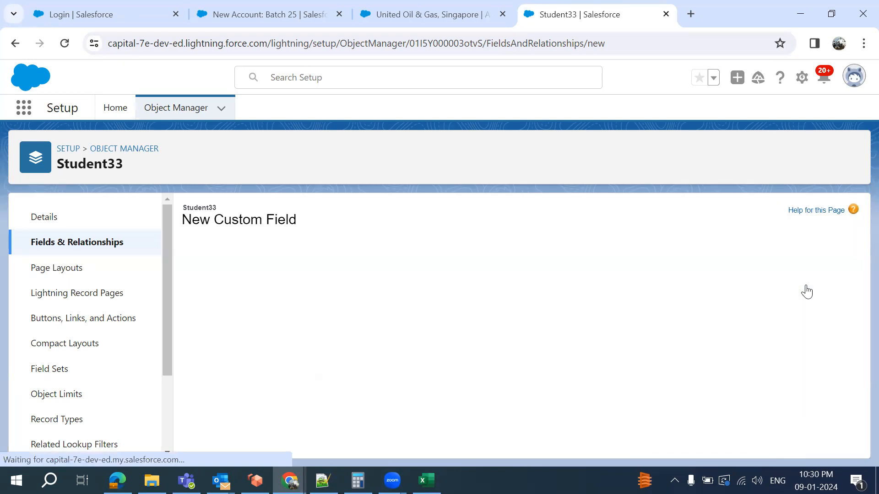
{"action": "left_click", "coordinate": [800, 284]}
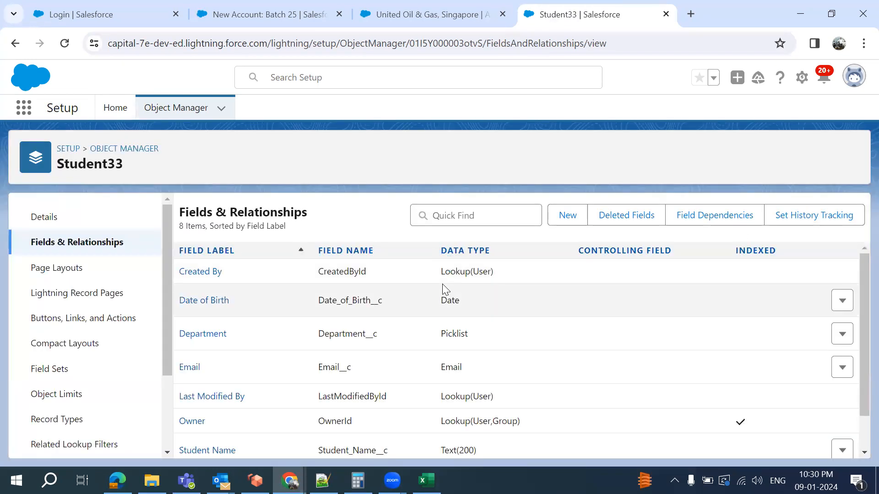
{"action": "scroll", "coordinate": [443, 290], "scroll_direction": "down", "scroll_amount": 1}
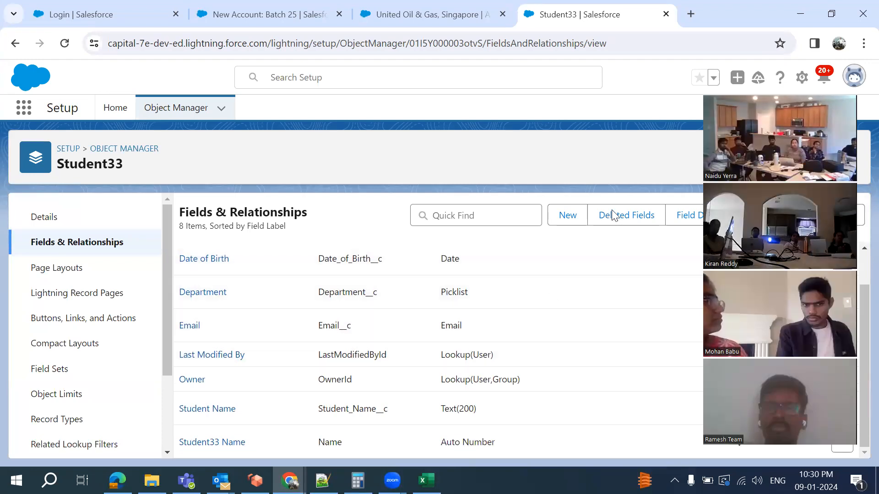
{"action": "left_click", "coordinate": [264, 16]}
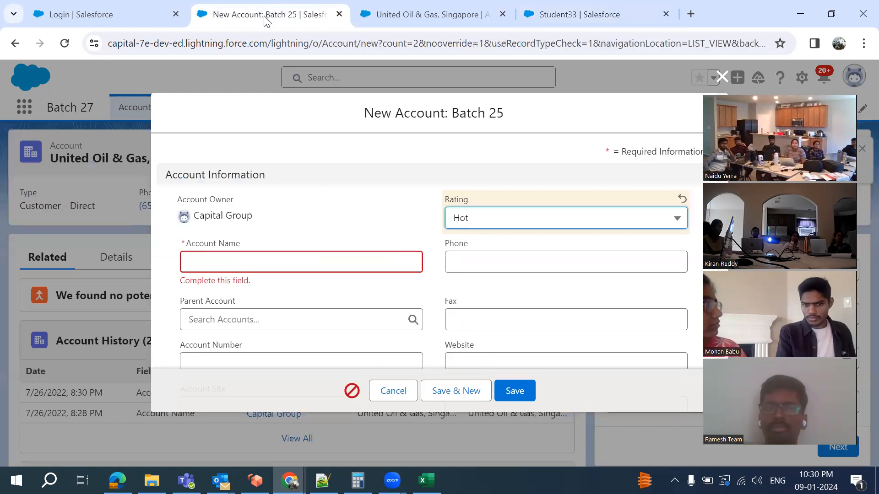
Discard the new account form and reload the page so the Students tab shows in Batch 27
{"action": "left_click", "coordinate": [722, 77]}
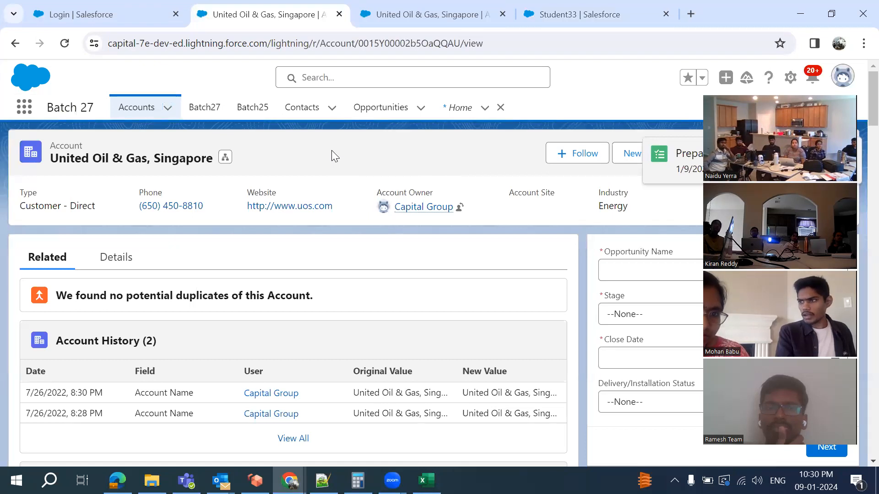
{"action": "key", "text": "F5"}
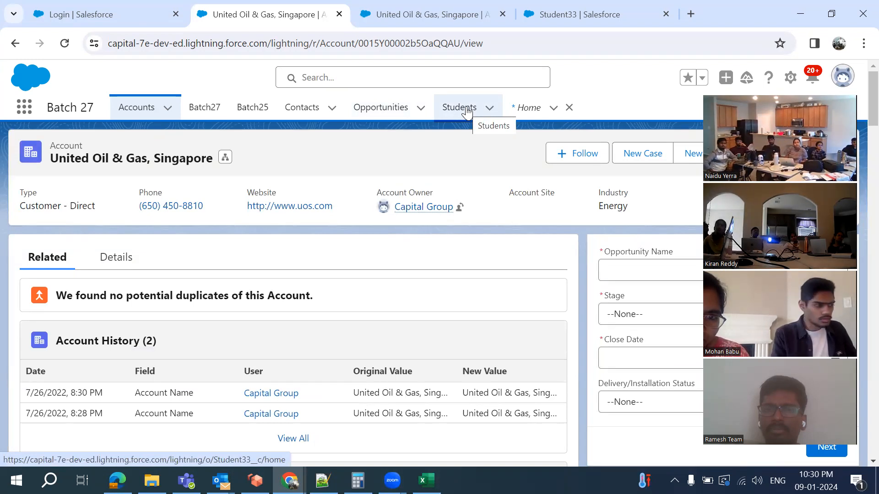
Open the Students tab and switch the list view to All
{"action": "left_click", "coordinate": [467, 111]}
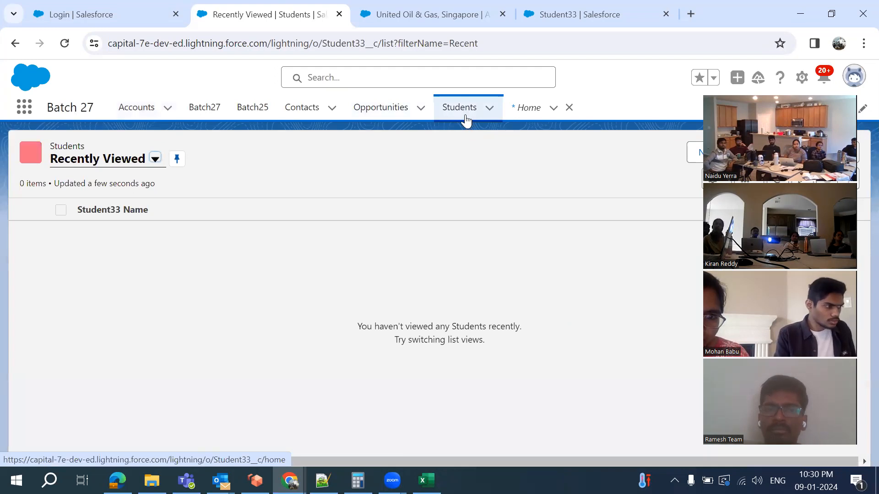
{"action": "left_click", "coordinate": [154, 159]}
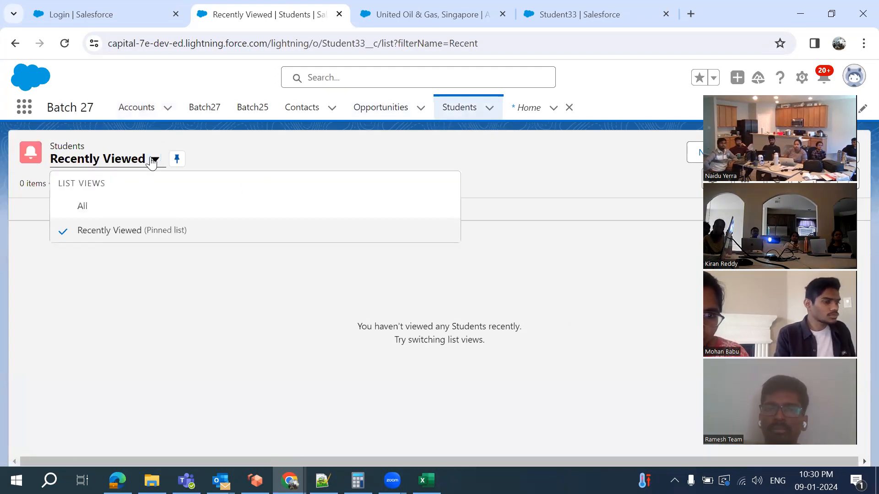
{"action": "left_click", "coordinate": [135, 204]}
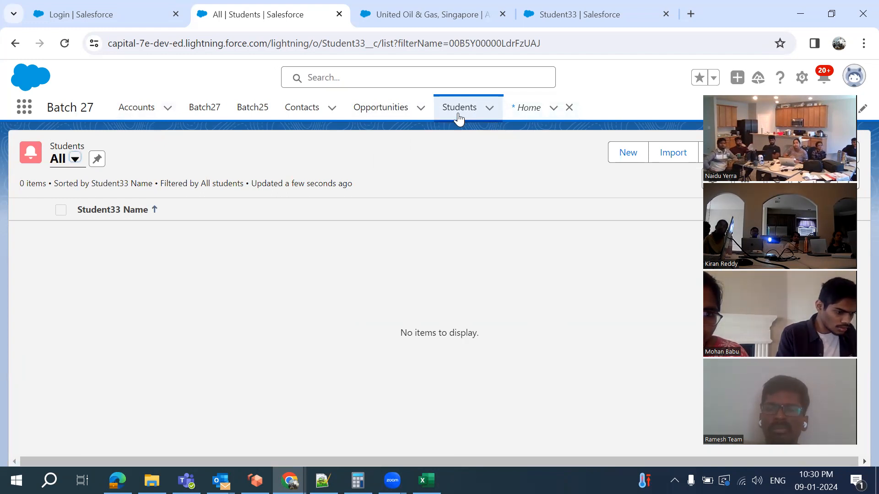
Start a new student record with the student's name and department CSE
{"action": "left_click", "coordinate": [628, 152]}
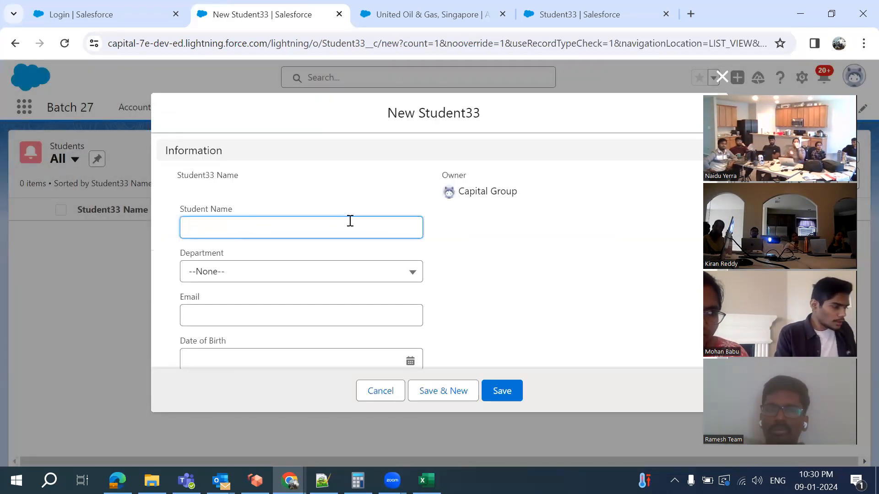
{"action": "scroll", "coordinate": [369, 284], "scroll_direction": "down", "scroll_amount": 1}
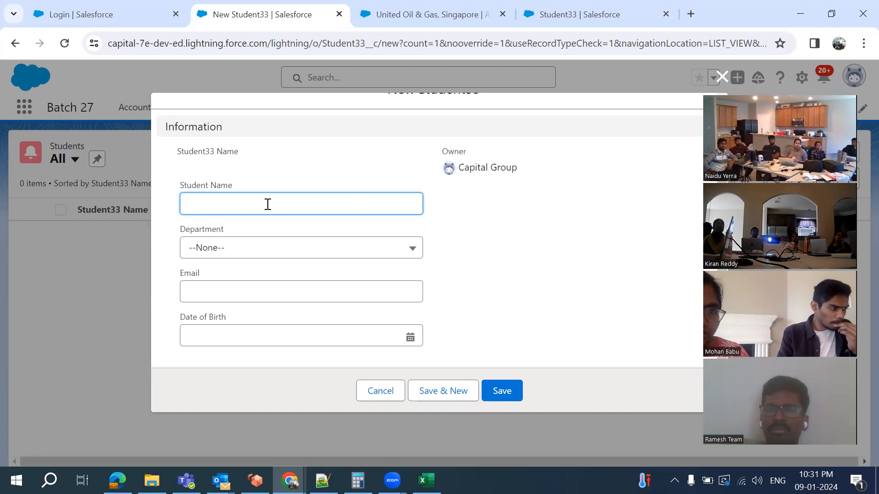
{"action": "type", "text": "Sri"}
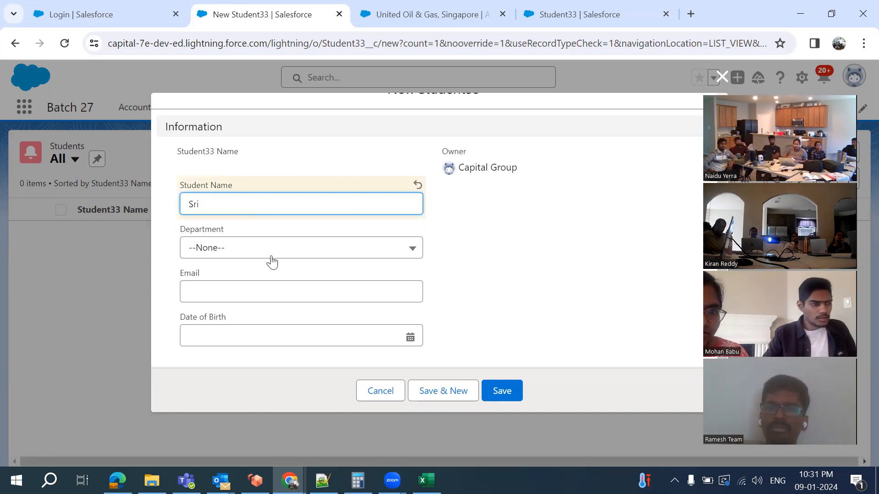
{"action": "left_click", "coordinate": [274, 253]}
{"action": "left_click", "coordinate": [261, 301]}
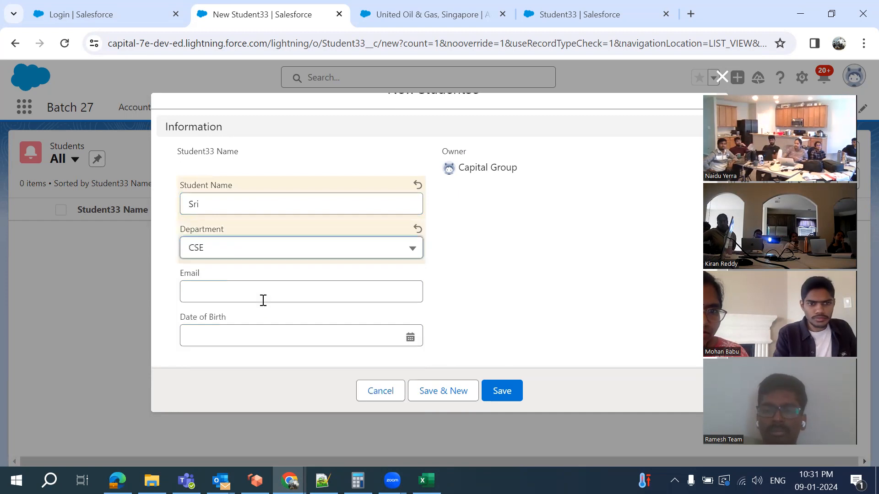
{"action": "left_click", "coordinate": [241, 257]}
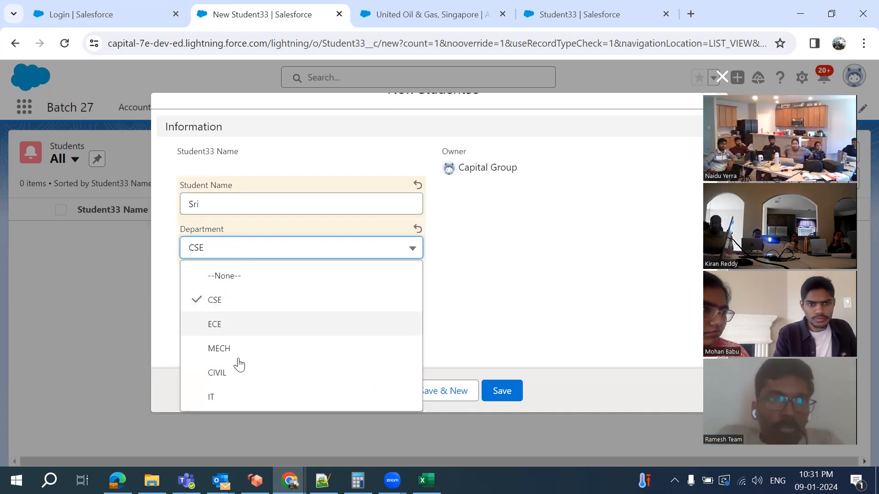
{"action": "left_click", "coordinate": [517, 255]}
{"action": "left_click", "coordinate": [223, 293]}
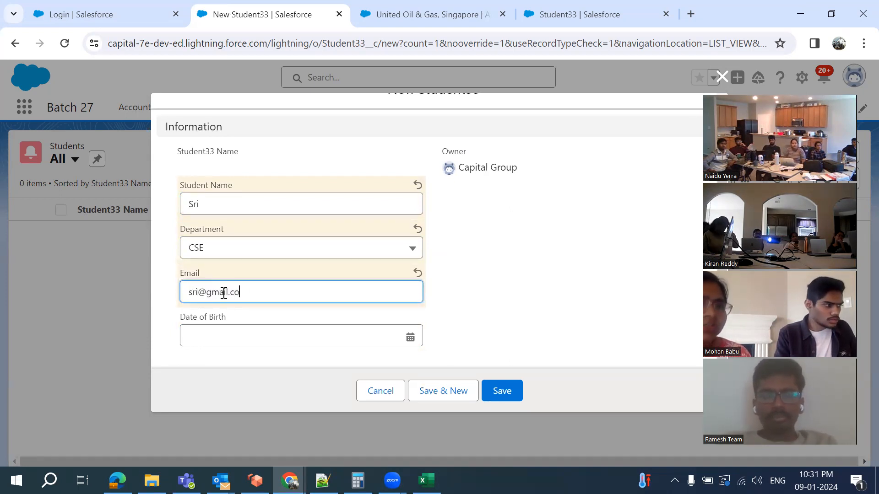
{"action": "left_click", "coordinate": [408, 337]}
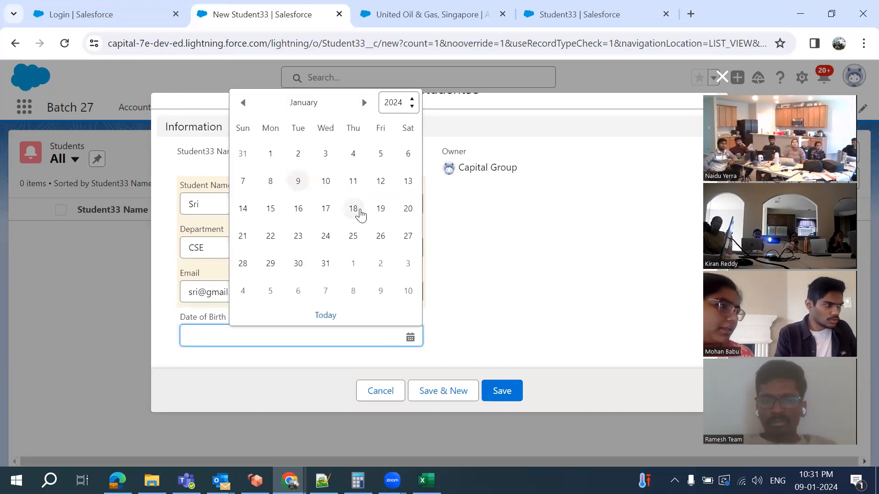
{"action": "left_click", "coordinate": [393, 103]}
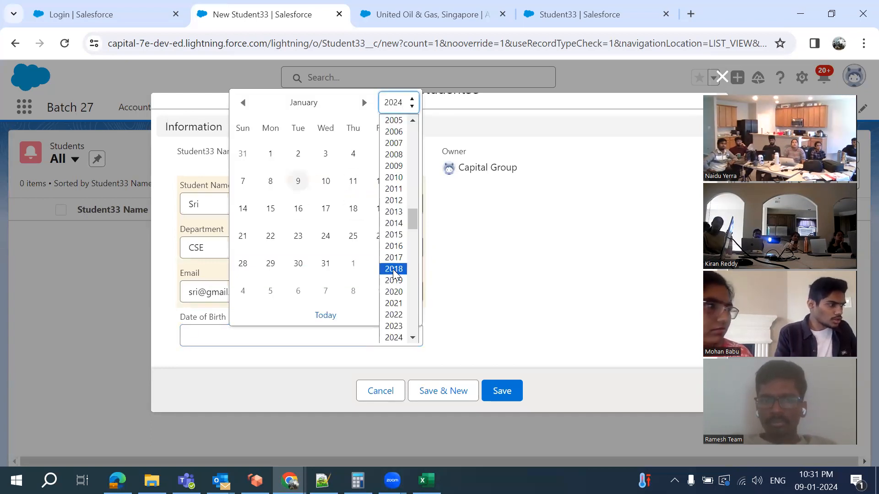
{"action": "left_click", "coordinate": [393, 270]}
{"action": "left_click", "coordinate": [298, 208]}
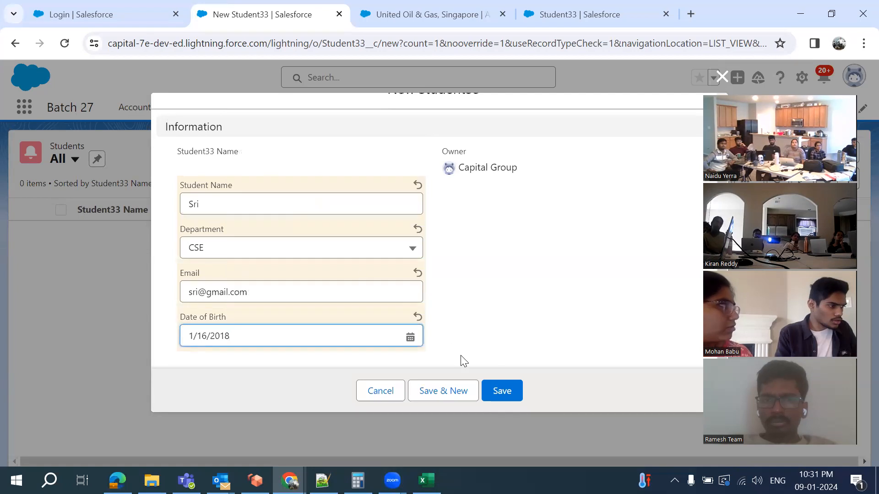
{"action": "left_click", "coordinate": [495, 386]}
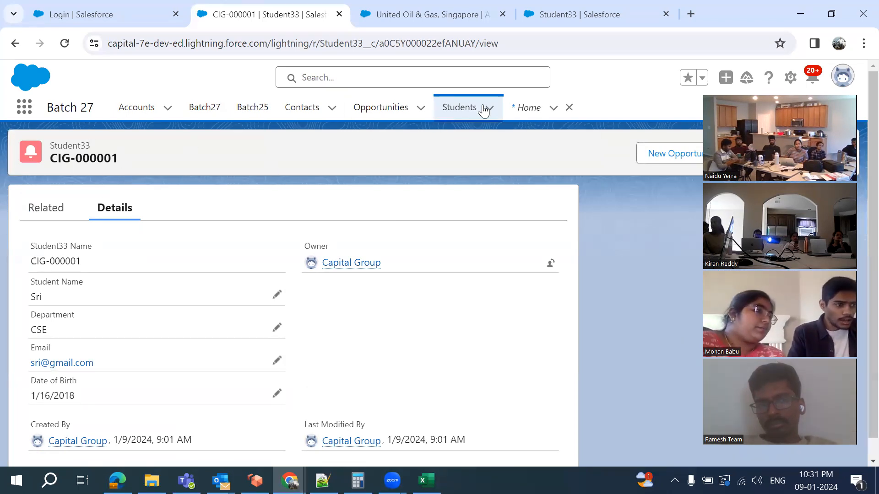
From the Students list, start another record with the student's name and department ECE
{"action": "left_click", "coordinate": [464, 111]}
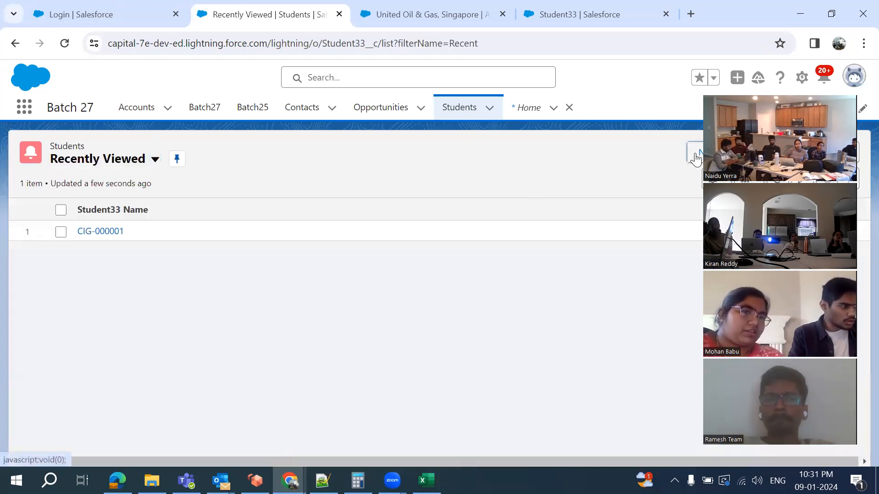
{"action": "left_click", "coordinate": [696, 158]}
{"action": "type", "text": "Anil"}
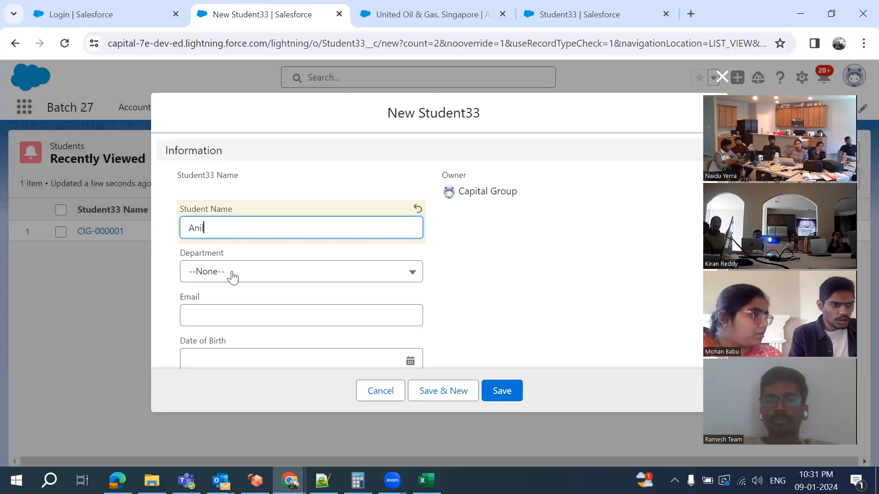
{"action": "left_click", "coordinate": [232, 275]}
{"action": "left_click", "coordinate": [243, 352]}
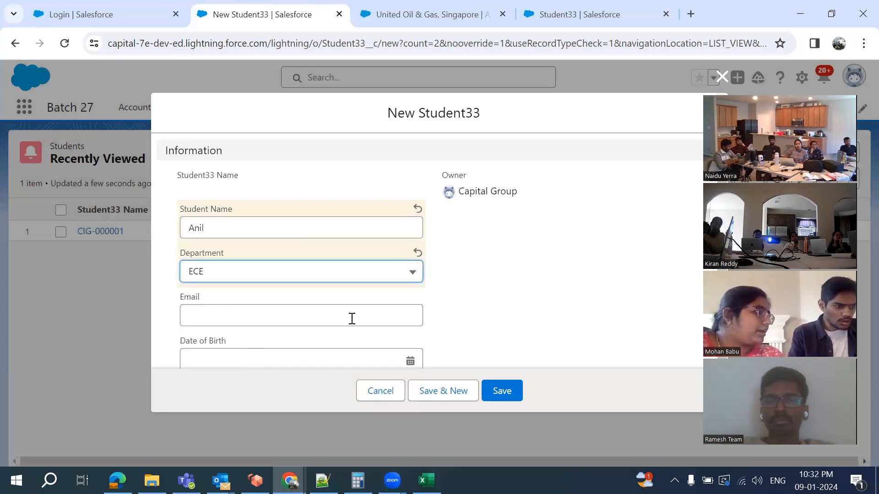
Add the student's email and birth date 1/1/2024, then save it as CIG-000002
{"action": "scroll", "coordinate": [320, 302], "scroll_direction": "down", "scroll_amount": 1}
{"action": "left_click", "coordinate": [291, 298]}
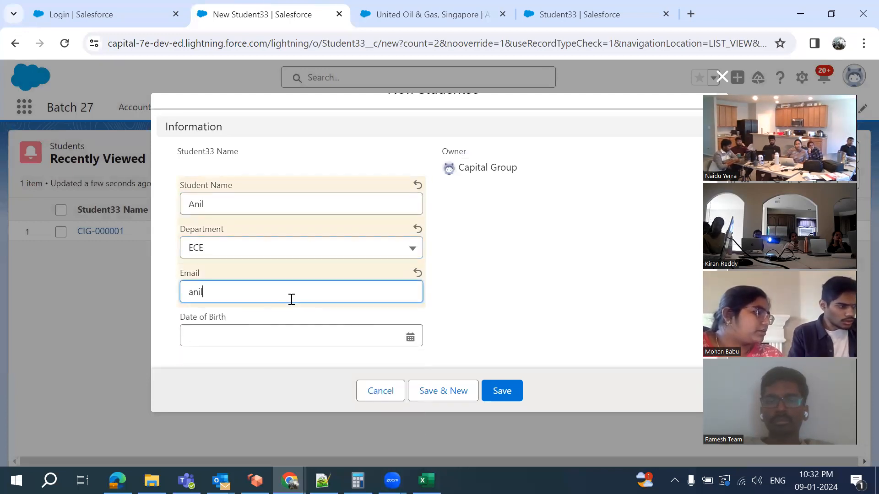
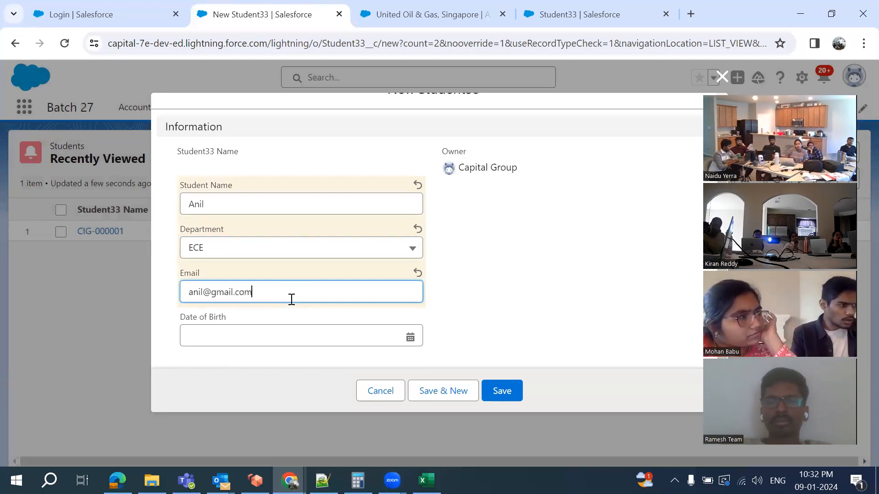
{"action": "left_click", "coordinate": [316, 338]}
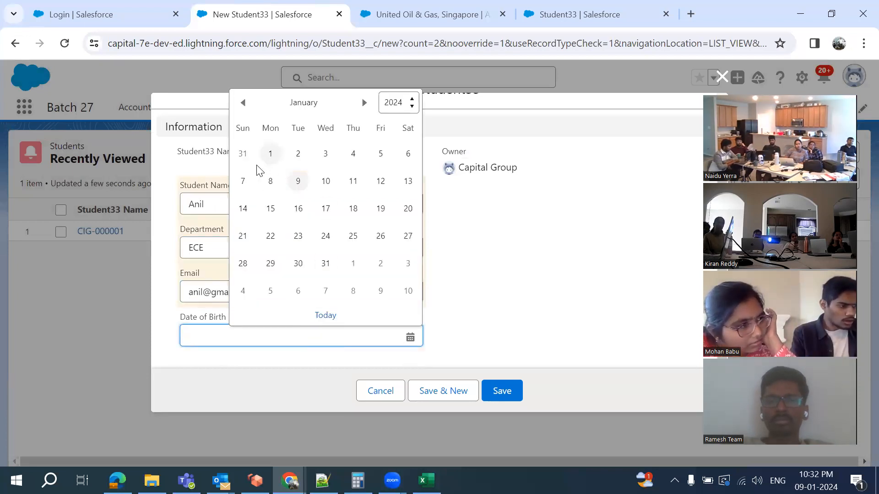
{"action": "left_click", "coordinate": [269, 158]}
{"action": "left_click", "coordinate": [496, 392]}
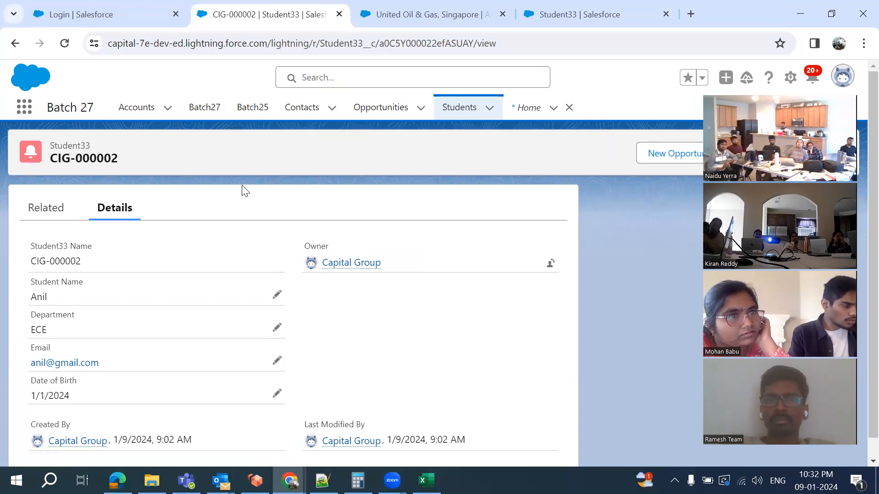
Return to Student33's Fields & Relationships list showing Student Name, Department, Email and Date of Birth
{"action": "scroll", "coordinate": [133, 316], "scroll_direction": "down", "scroll_amount": 1}
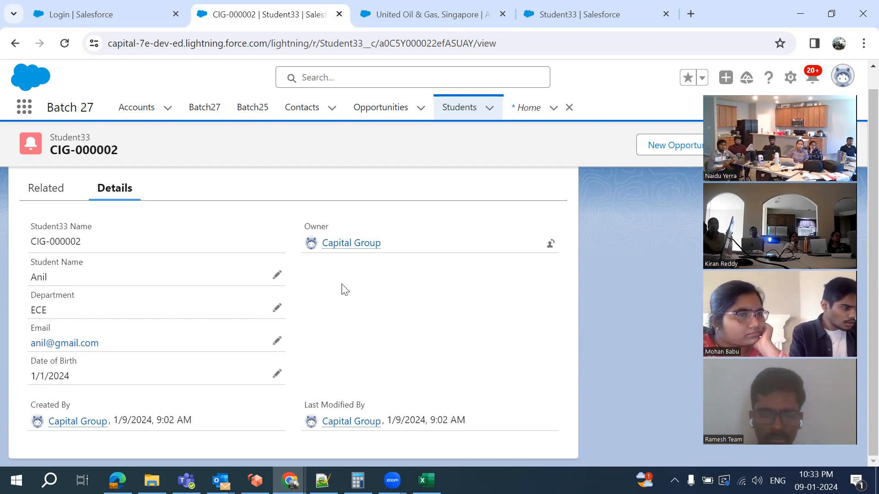
{"action": "left_click", "coordinate": [568, 20]}
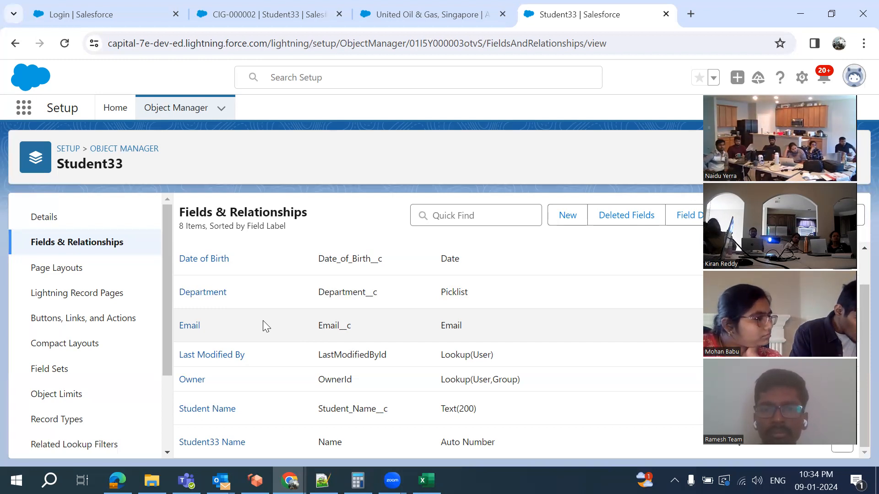
{"action": "scroll", "coordinate": [263, 323], "scroll_direction": "up", "scroll_amount": 1}
{"action": "scroll", "coordinate": [262, 322], "scroll_direction": "down", "scroll_amount": 1}
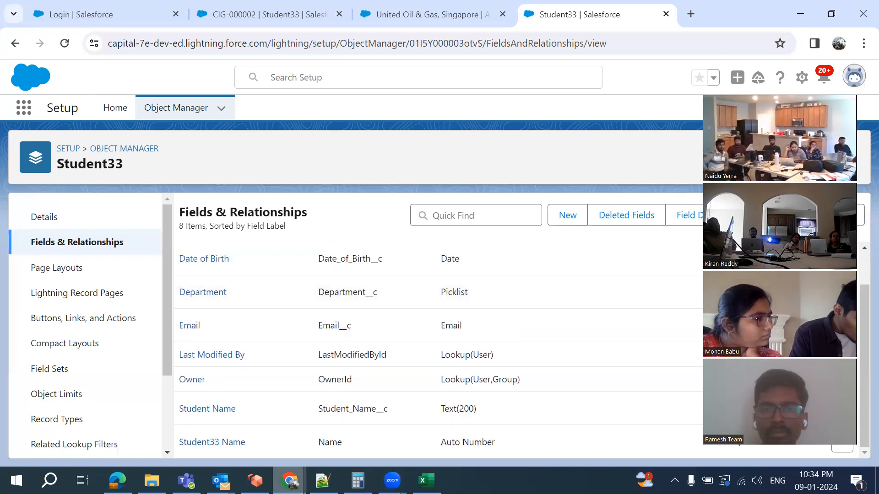
{"action": "key", "text": "alt+Tab"}
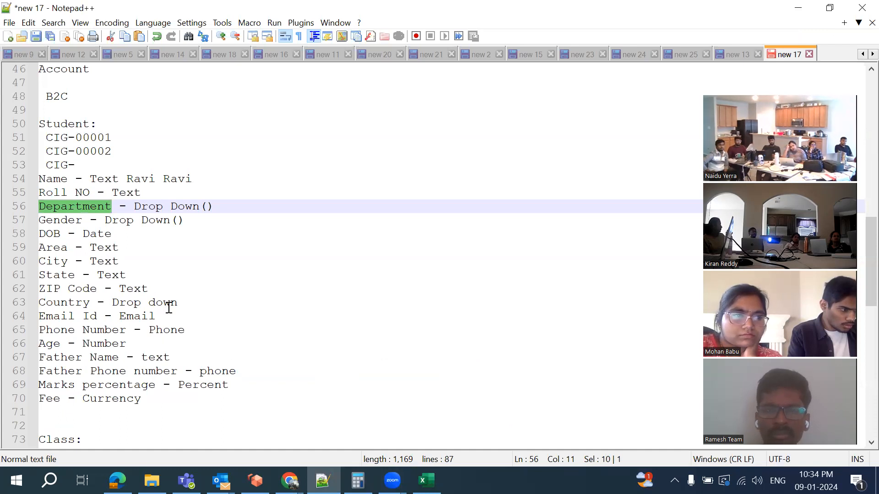
{"action": "left_click", "coordinate": [289, 480]}
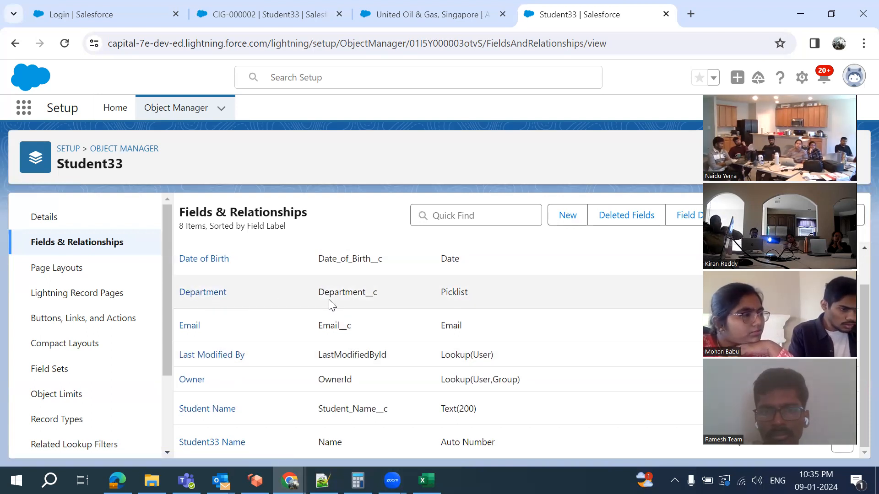
Check the Department picklist's values CSE, ECE, MECH, CIVIL and IT, then go to Setup Home
{"action": "left_click", "coordinate": [192, 297]}
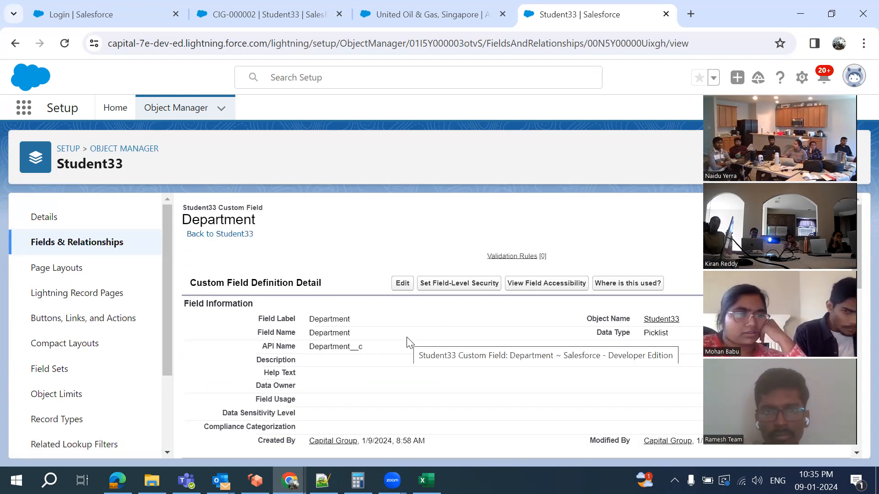
{"action": "scroll", "coordinate": [408, 342], "scroll_direction": "down", "scroll_amount": 8}
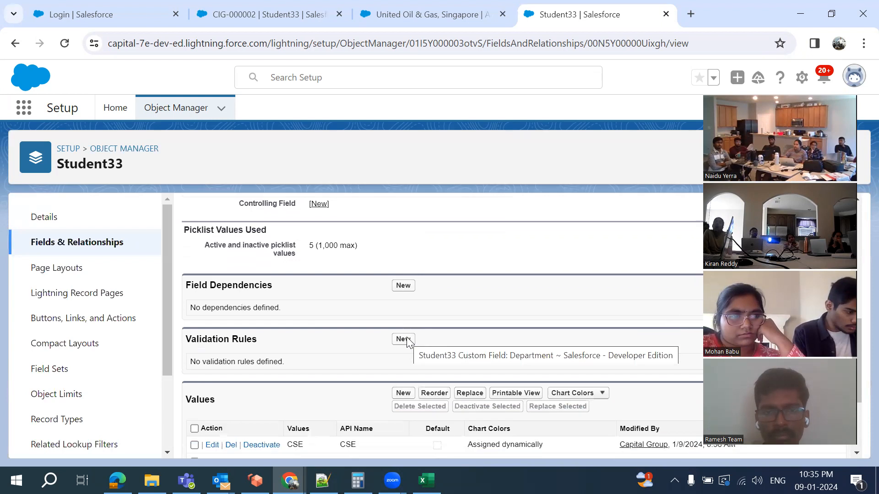
{"action": "scroll", "coordinate": [334, 329], "scroll_direction": "down", "scroll_amount": 5}
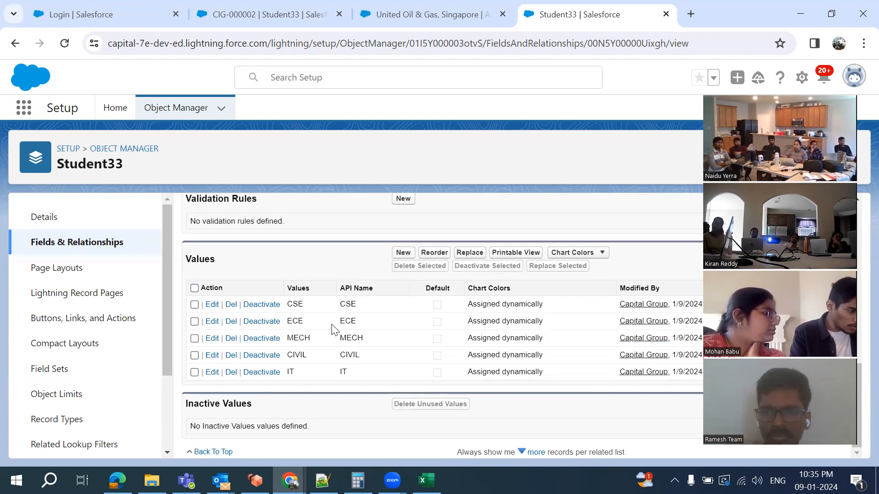
{"action": "left_click", "coordinate": [117, 114]}
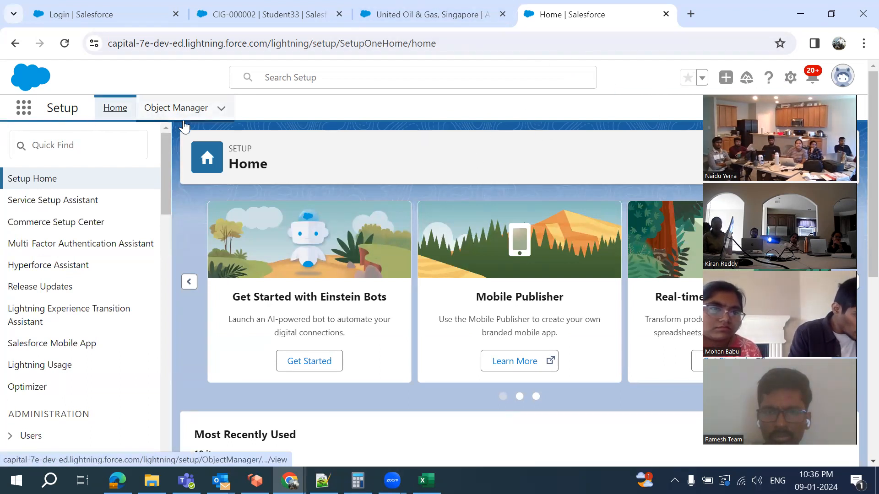
Search Quick Find for 'pick' and open Picklist Value Sets, listing Country and State
{"action": "left_click", "coordinate": [105, 151]}
{"action": "type", "text": "g"}
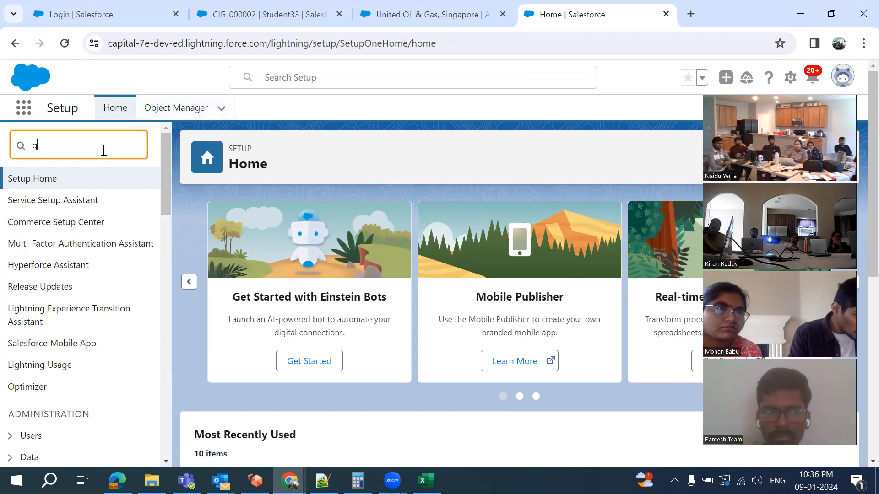
{"action": "type", "text": "lob"}
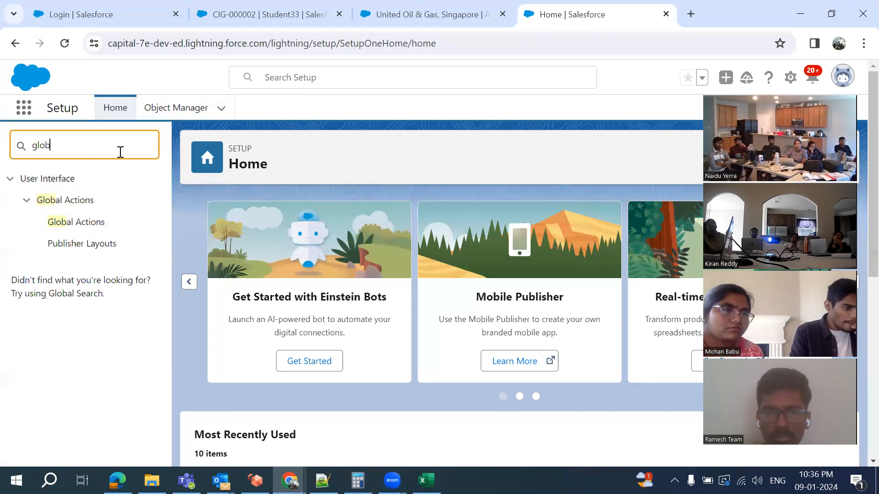
{"action": "key", "text": "BackSpace"}
{"action": "key", "text": "BackSpace"}
{"action": "key", "text": "BackSpace"}
{"action": "type", "text": "pick"}
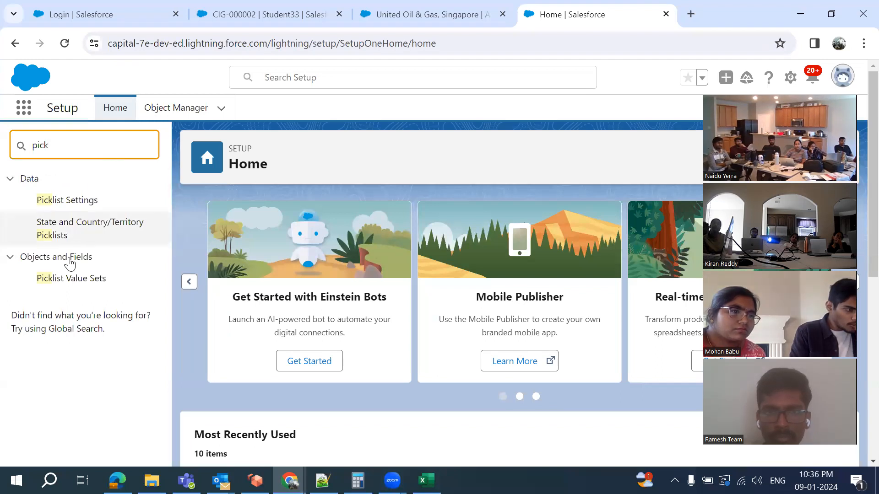
{"action": "left_click", "coordinate": [79, 284]}
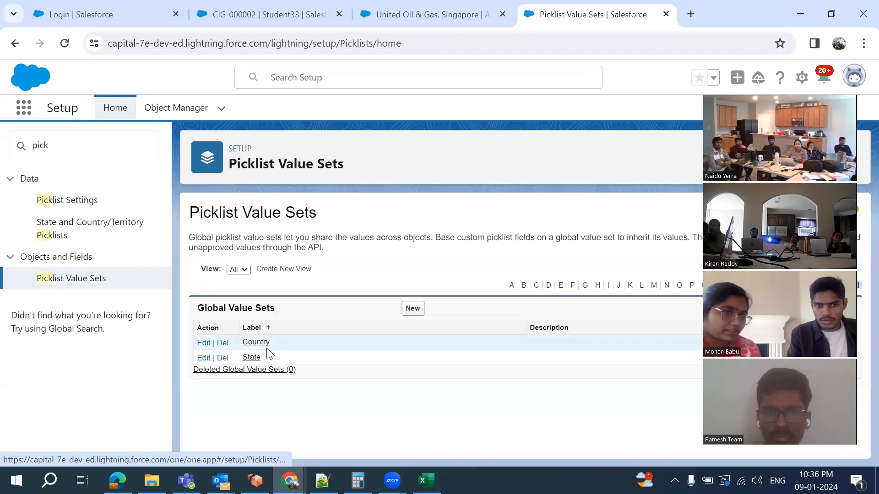
Start the Country 33 global value set and enter its values IND, USA, UAE, CAN, AUS
{"action": "left_click", "coordinate": [417, 309]}
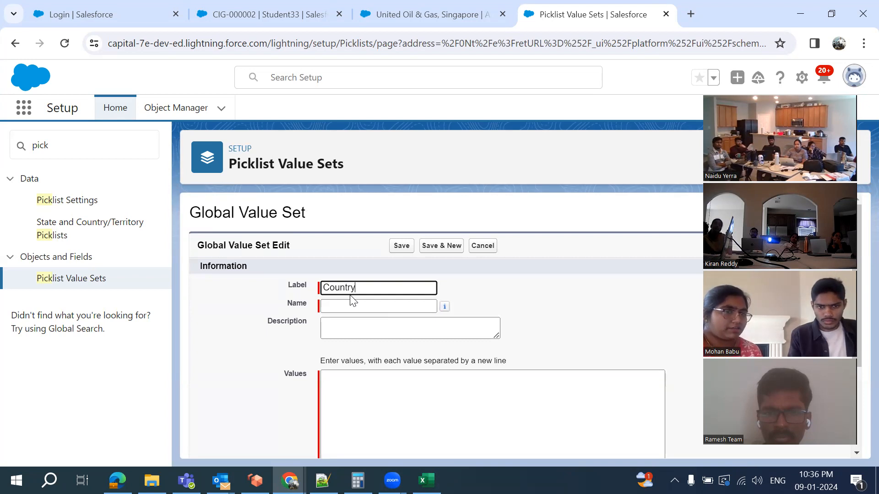
{"action": "left_click", "coordinate": [275, 357]}
{"action": "scroll", "coordinate": [276, 357], "scroll_direction": "down", "scroll_amount": 2}
{"action": "left_click", "coordinate": [380, 298]}
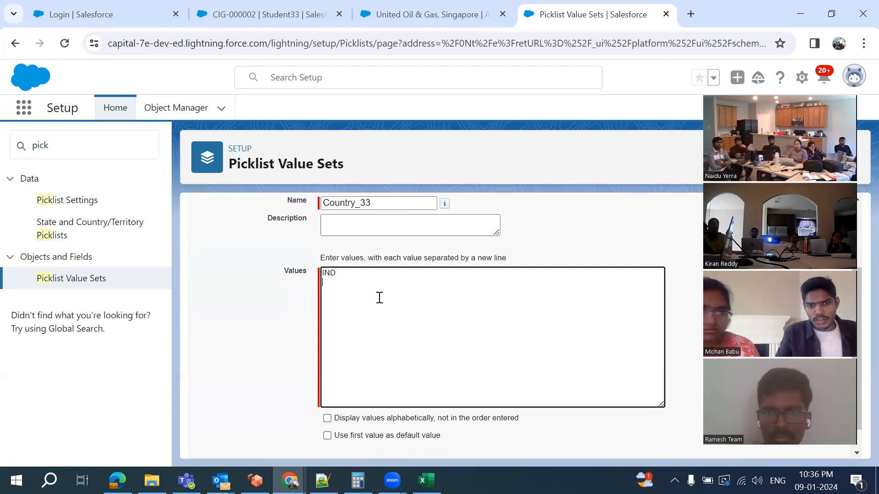
{"action": "type", "text": "IND"}
{"action": "key", "text": "Return"}
{"action": "type", "text": "USA "}
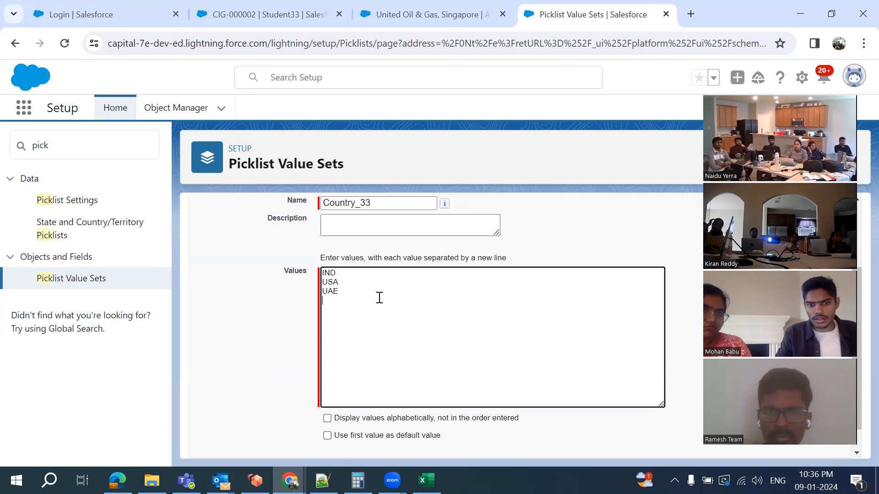
{"action": "type", "text": "UAE"}
{"action": "key", "text": "Return"}
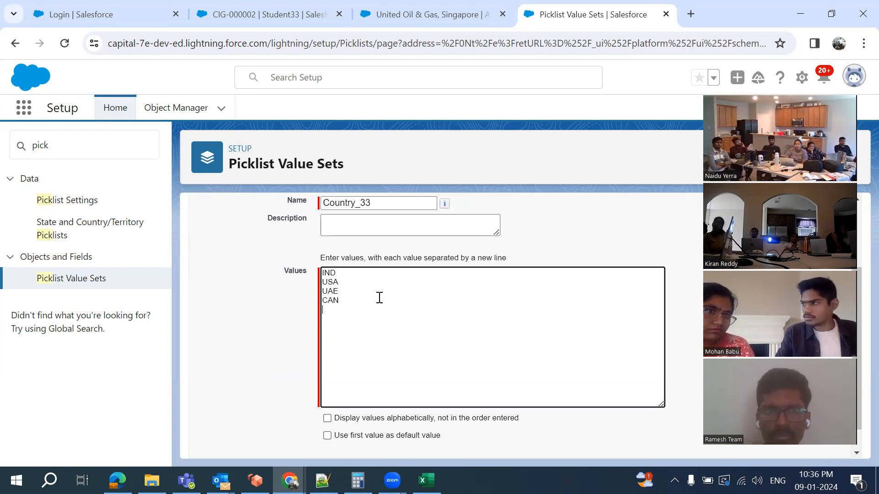
Save the Country 33 value set and review its five saved values
{"action": "scroll", "coordinate": [379, 297], "scroll_direction": "down", "scroll_amount": 1}
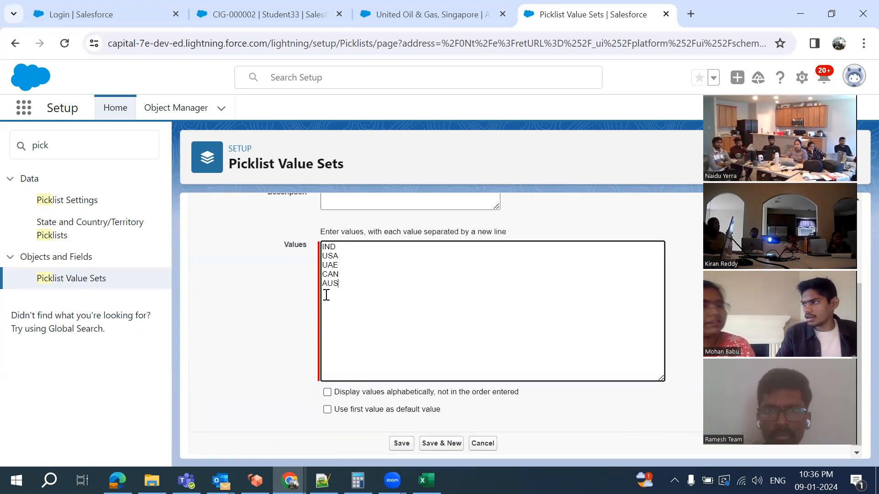
{"action": "scroll", "coordinate": [370, 302], "scroll_direction": "up", "scroll_amount": 3}
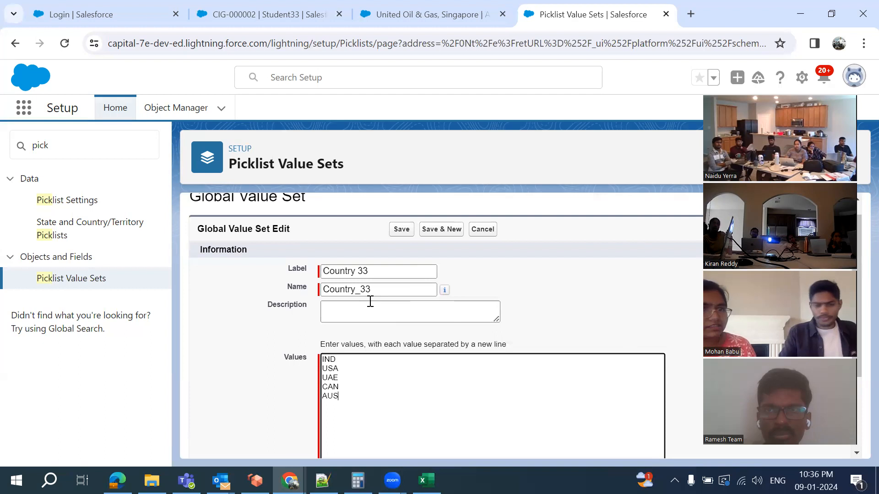
{"action": "left_click", "coordinate": [401, 229]}
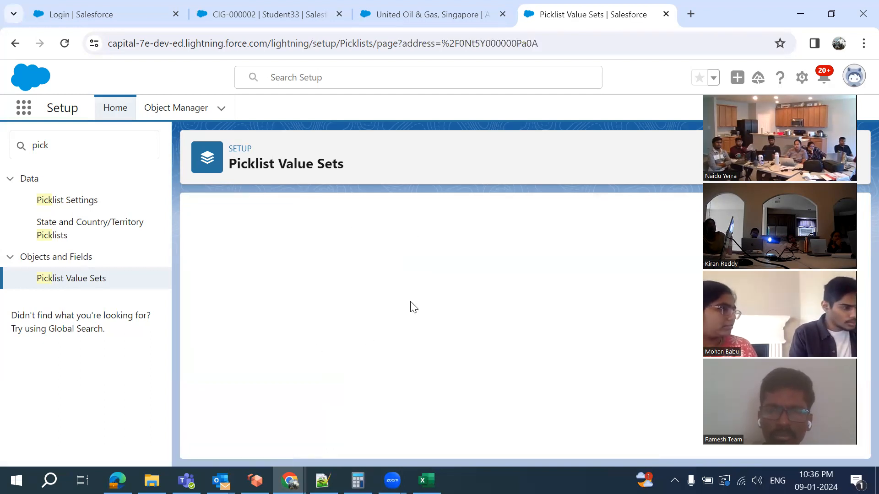
{"action": "scroll", "coordinate": [380, 339], "scroll_direction": "down", "scroll_amount": 5}
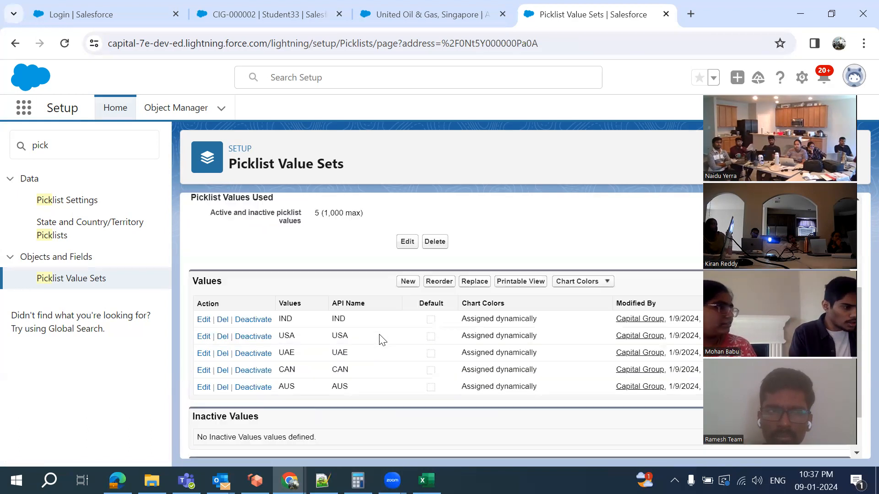
{"action": "scroll", "coordinate": [379, 339], "scroll_direction": "up", "scroll_amount": 2}
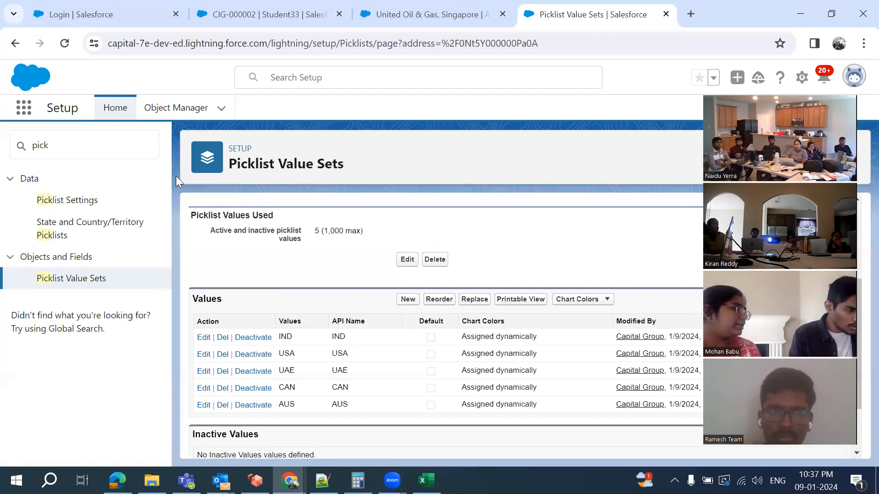
Filter Object Manager by 'stu' and open the Student33 object (Student33__c)
{"action": "left_click", "coordinate": [170, 114]}
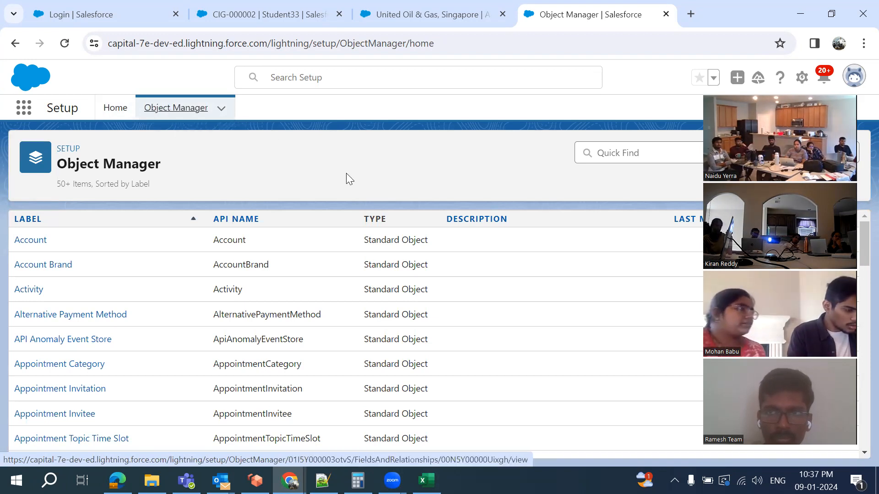
{"action": "left_click", "coordinate": [609, 157]}
{"action": "type", "text": "s"}
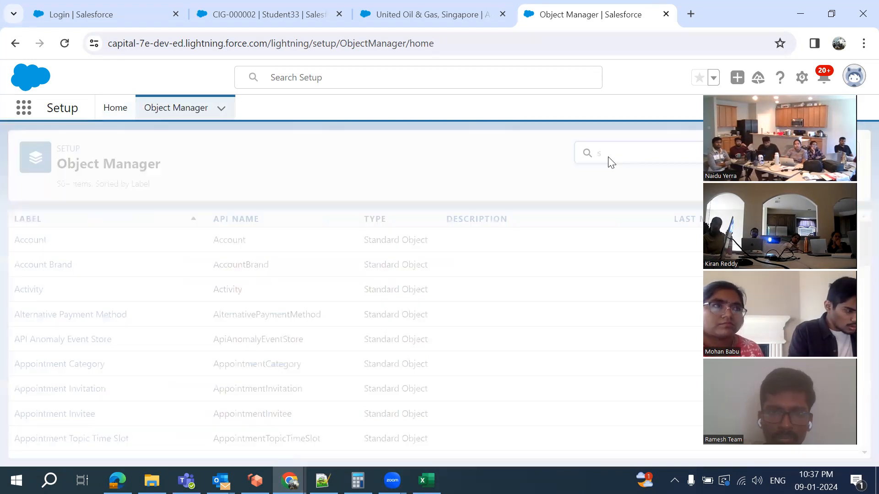
{"action": "type", "text": "t"}
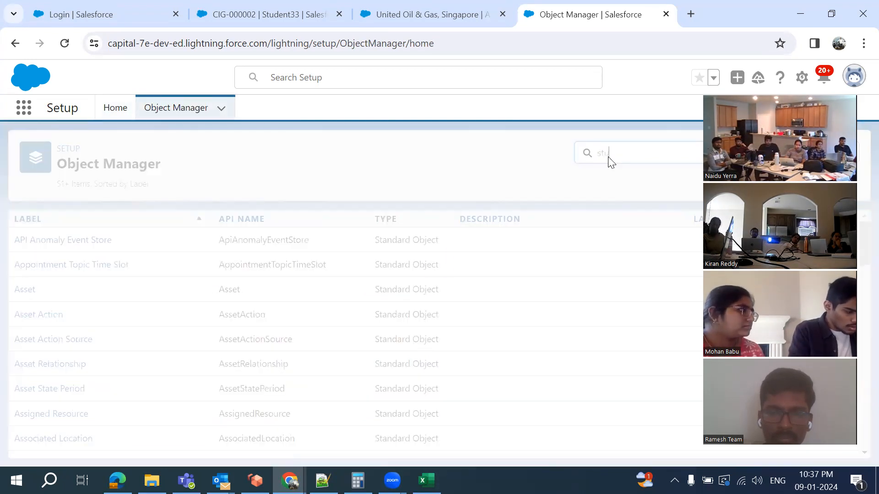
{"action": "type", "text": "u"}
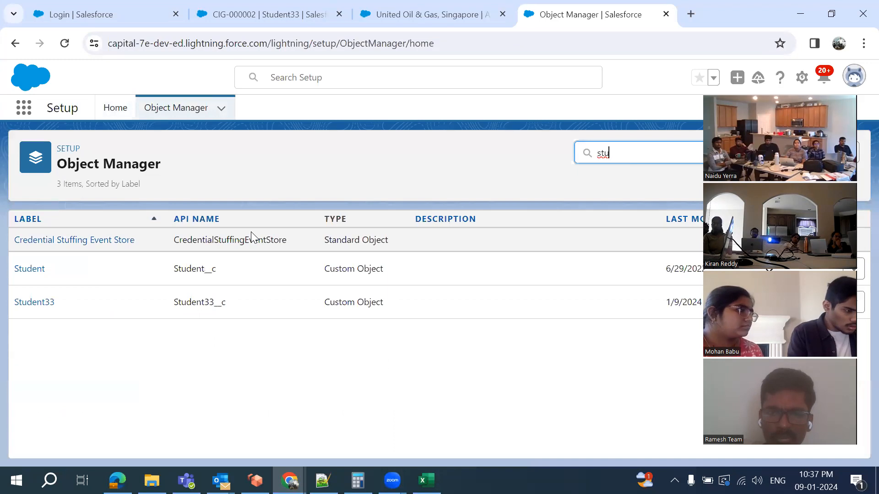
{"action": "left_click", "coordinate": [28, 303]}
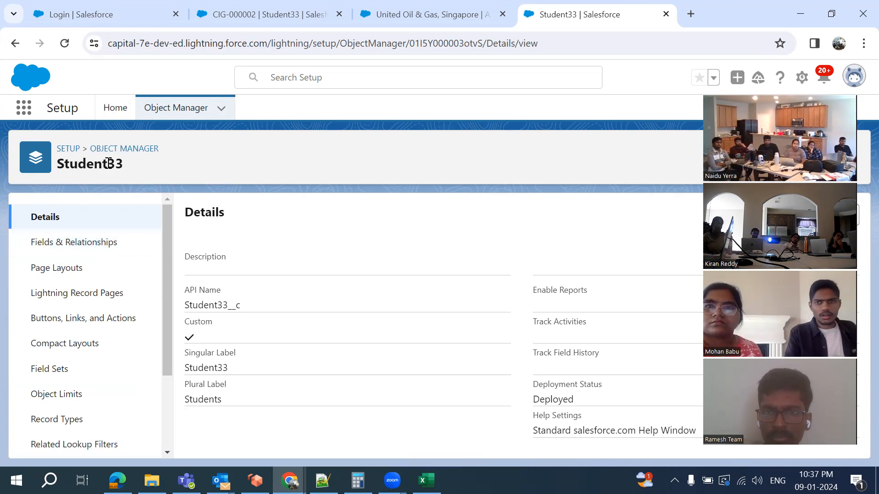
Start a new Student33 custom field of type Picklist and advance to Step 2 of 4
{"action": "left_click", "coordinate": [65, 250]}
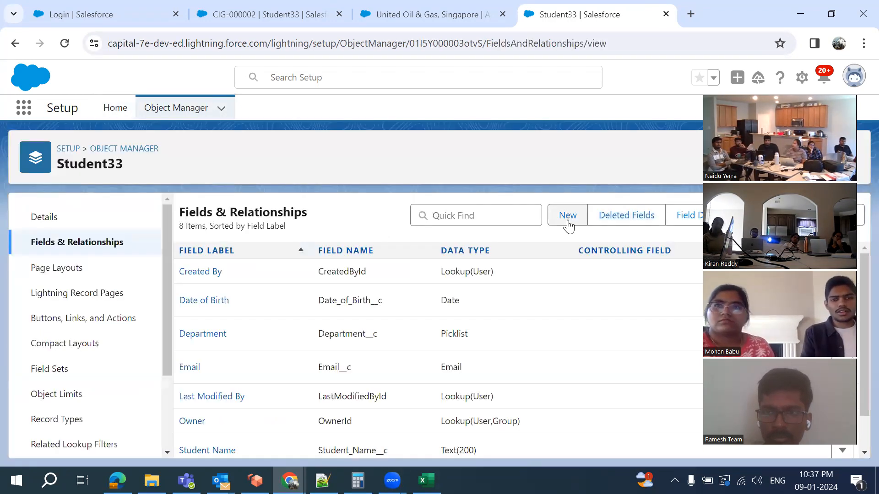
{"action": "left_click", "coordinate": [568, 221]}
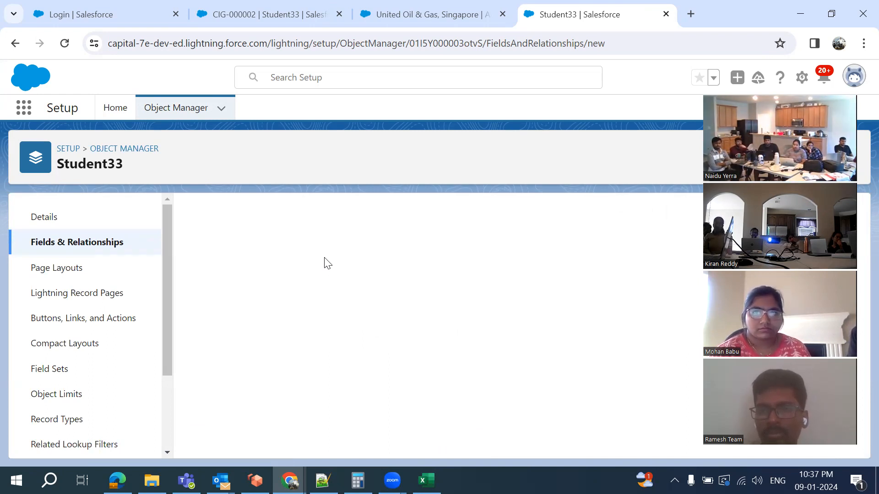
{"action": "scroll", "coordinate": [325, 259], "scroll_direction": "down", "scroll_amount": 3}
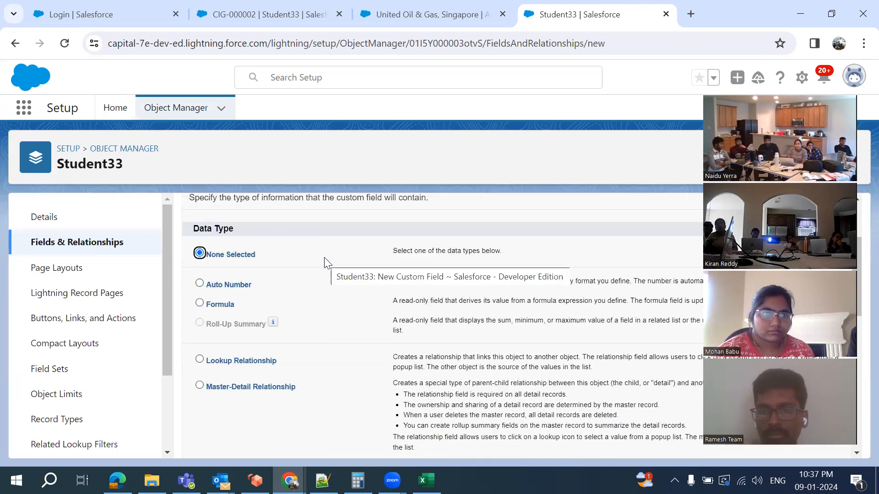
{"action": "scroll", "coordinate": [362, 357], "scroll_direction": "down", "scroll_amount": 8}
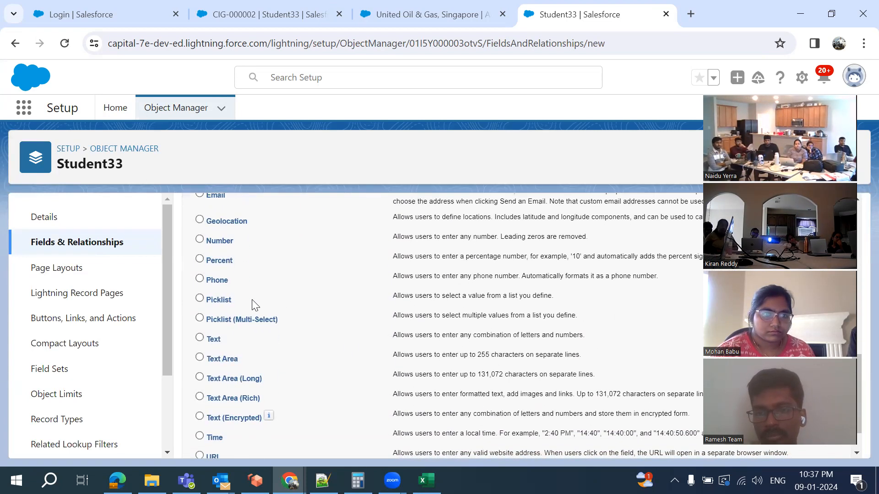
{"action": "left_click", "coordinate": [201, 299]}
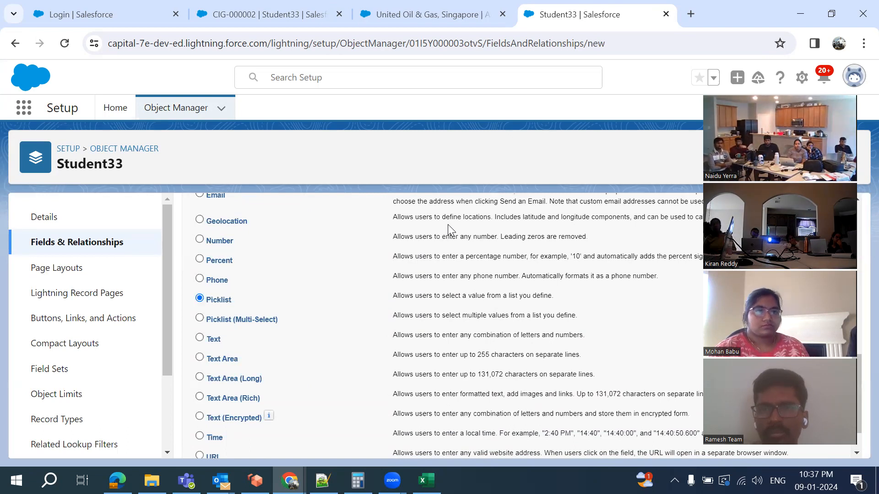
{"action": "scroll", "coordinate": [681, 381], "scroll_direction": "up", "scroll_amount": 10}
{"action": "left_click", "coordinate": [800, 282]}
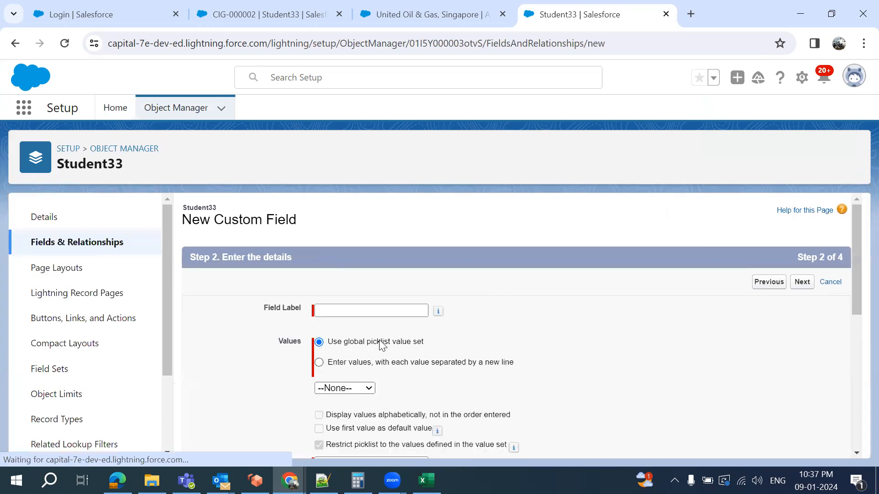
Label the field Country using global value set Country 33, then switch to the CIG-000002 record
{"action": "type", "text": "Country"}
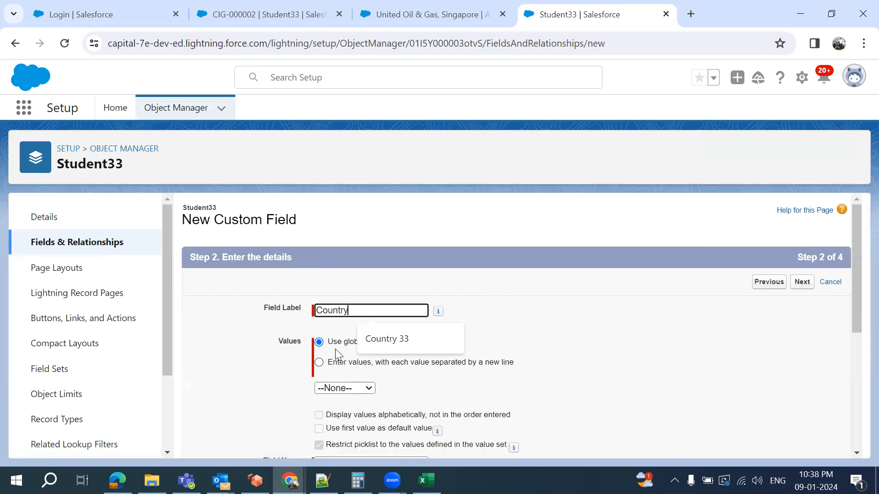
{"action": "left_click", "coordinate": [335, 349]}
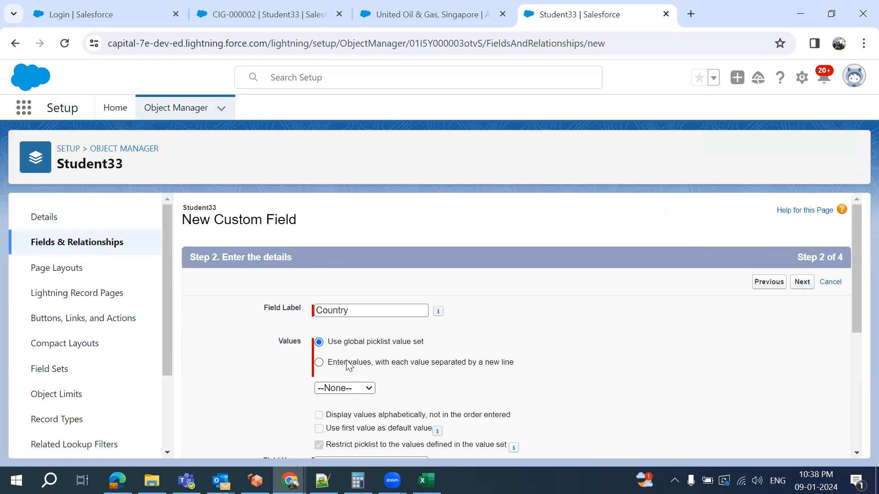
{"action": "left_click", "coordinate": [349, 389]}
{"action": "scroll", "coordinate": [346, 390], "scroll_direction": "down", "scroll_amount": 2}
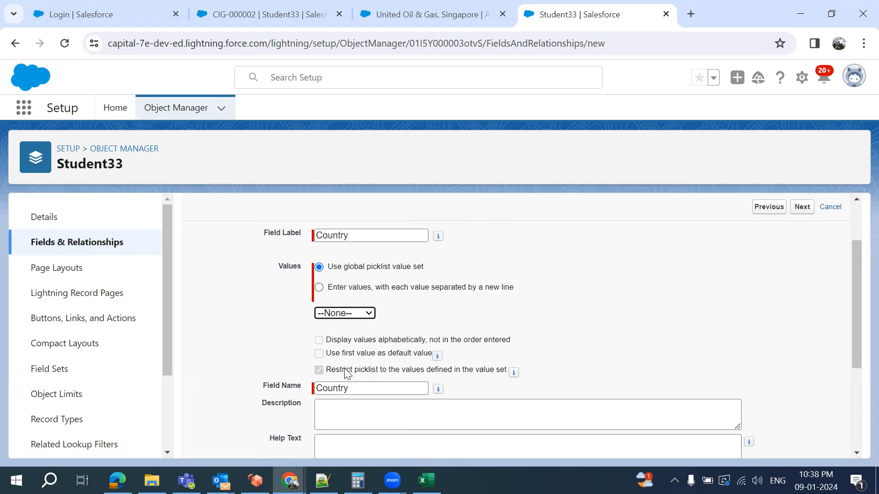
{"action": "left_click", "coordinate": [356, 315]}
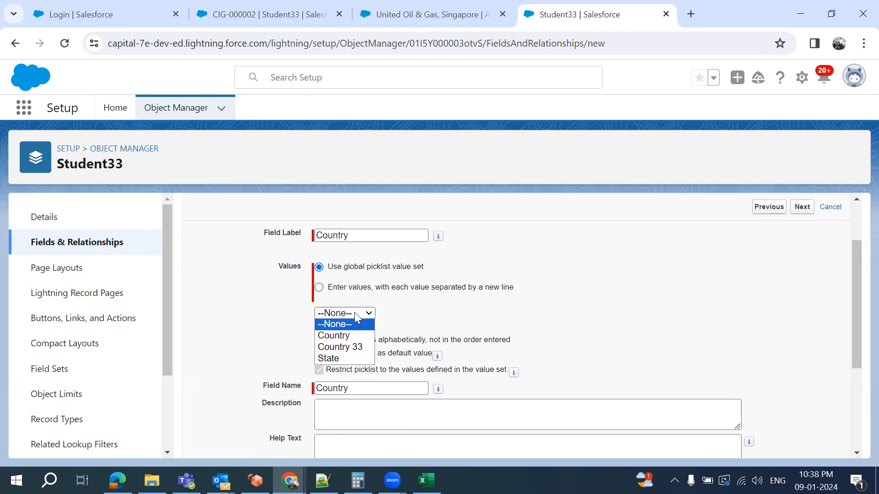
{"action": "left_click", "coordinate": [341, 348]}
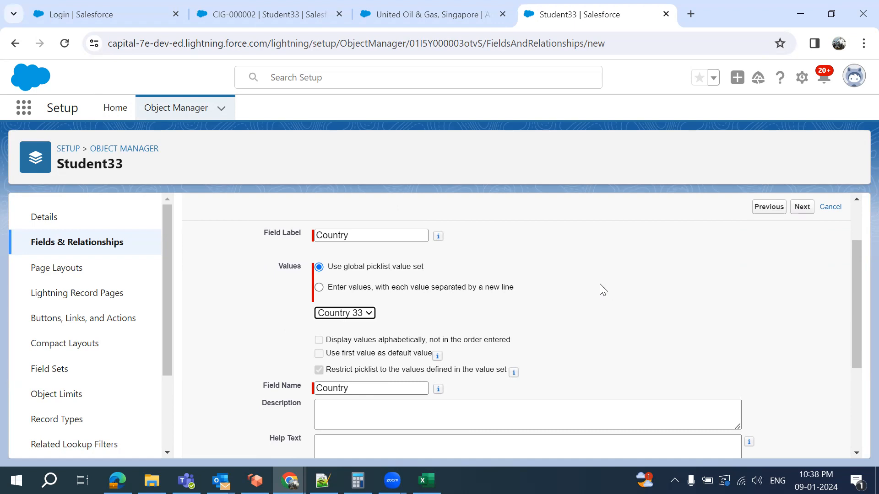
{"action": "left_click", "coordinate": [265, 9]}
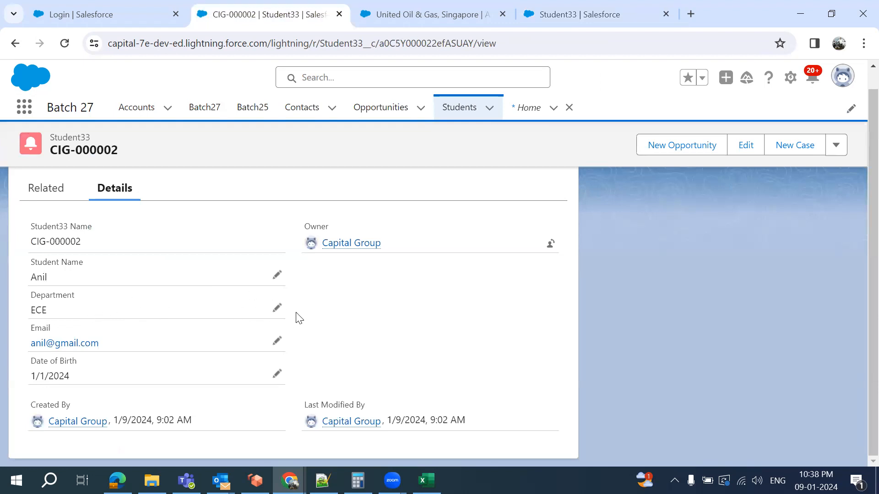
Return to the Student33 tab with the in-progress Country picklist field using Country 33
{"action": "left_click", "coordinate": [558, 19]}
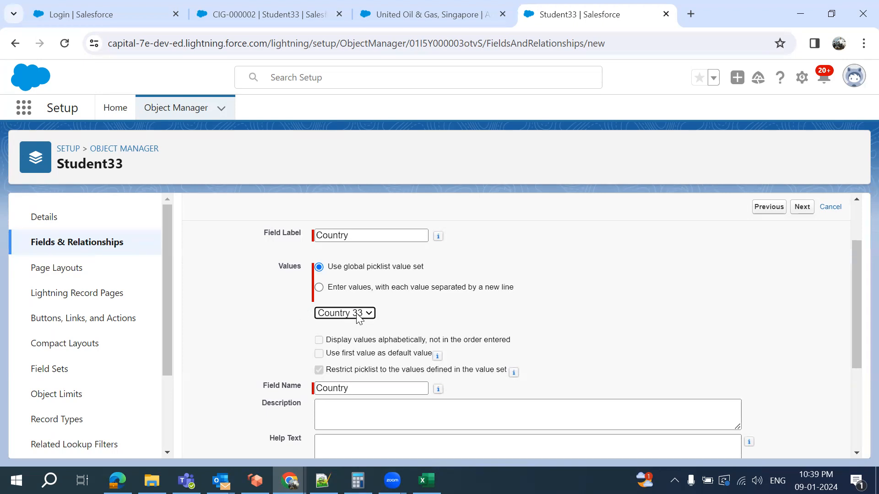
Make the Country picklist visible to all profiles, keep it on the layout, and save it as Country__c
{"action": "scroll", "coordinate": [635, 294], "scroll_direction": "down", "scroll_amount": 2}
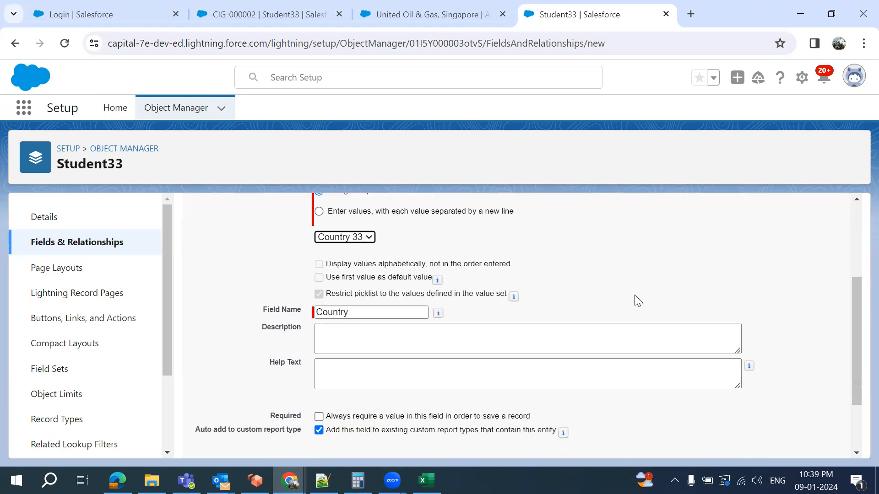
{"action": "scroll", "coordinate": [696, 265], "scroll_direction": "up", "scroll_amount": 3}
{"action": "left_click", "coordinate": [804, 282]}
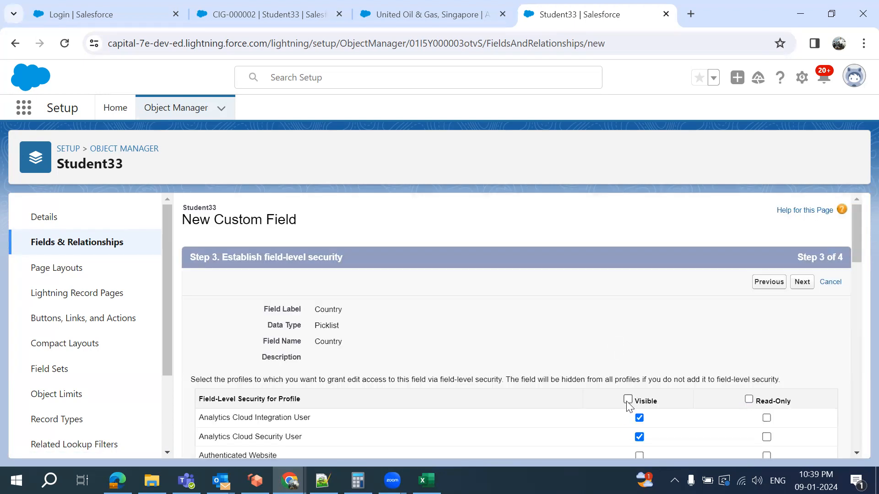
{"action": "left_click", "coordinate": [802, 287]}
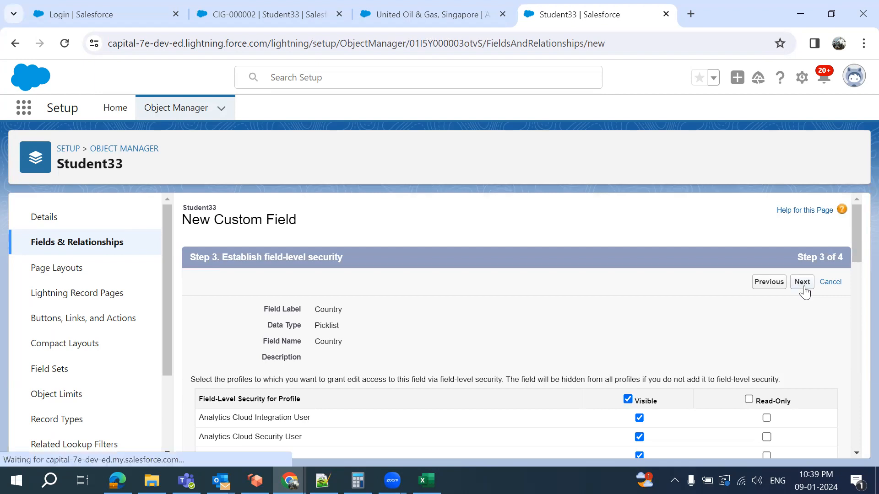
{"action": "left_click", "coordinate": [799, 282]}
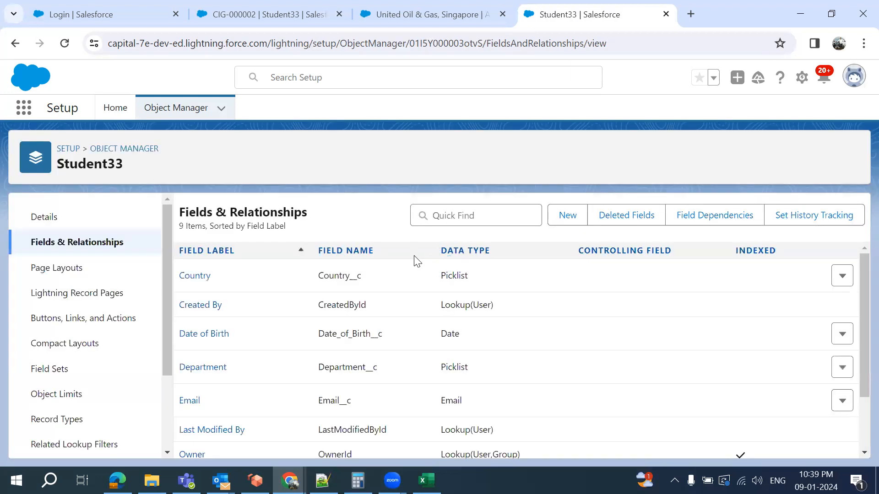
{"action": "scroll", "coordinate": [396, 350], "scroll_direction": "down", "scroll_amount": 2}
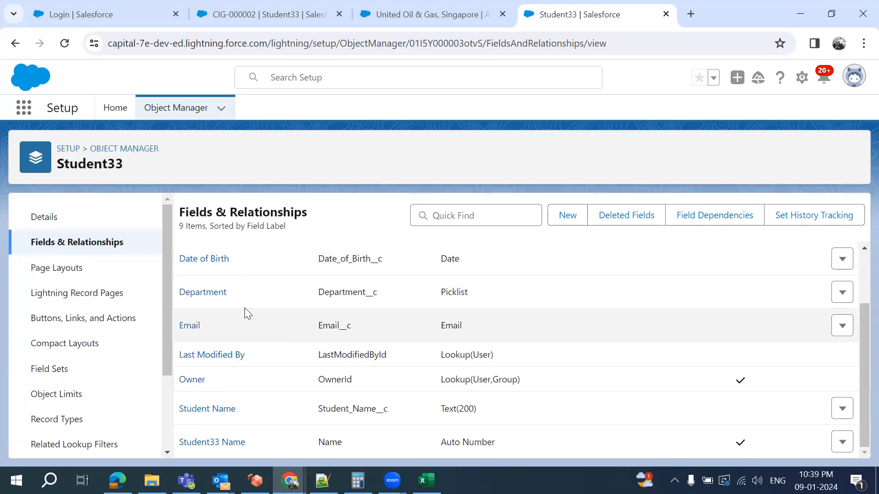
{"action": "scroll", "coordinate": [244, 308], "scroll_direction": "up", "scroll_amount": 2}
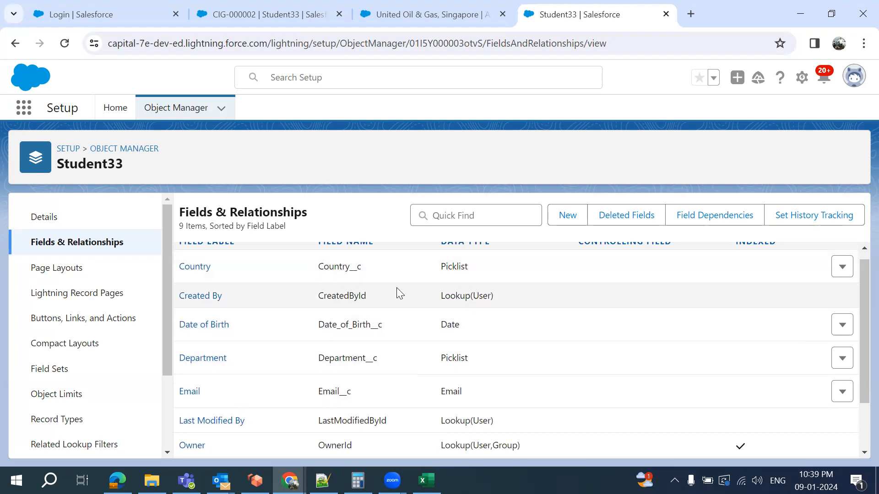
{"action": "left_click", "coordinate": [273, 18]}
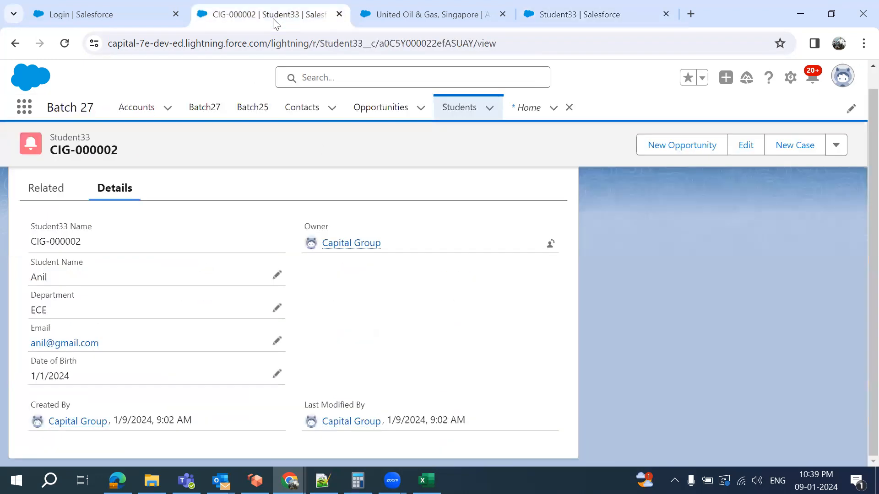
{"action": "left_click", "coordinate": [303, 49]}
{"action": "key", "text": "Return"}
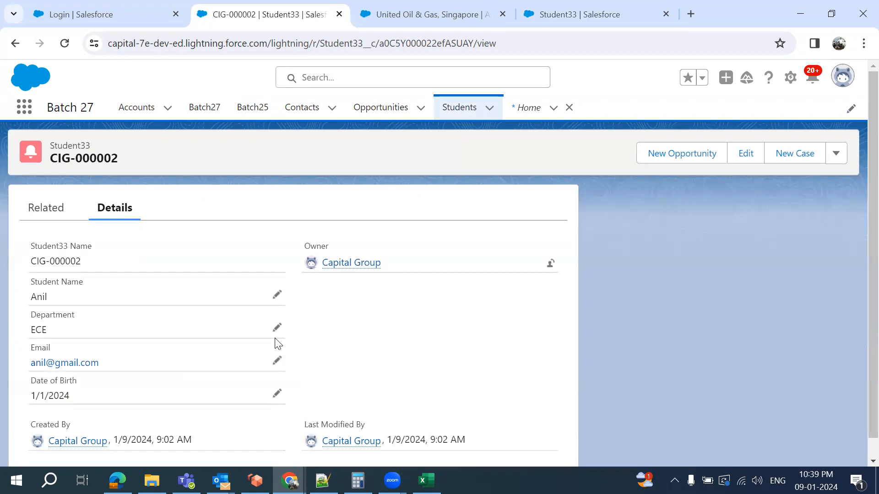
{"action": "scroll", "coordinate": [275, 341], "scroll_direction": "down", "scroll_amount": 1}
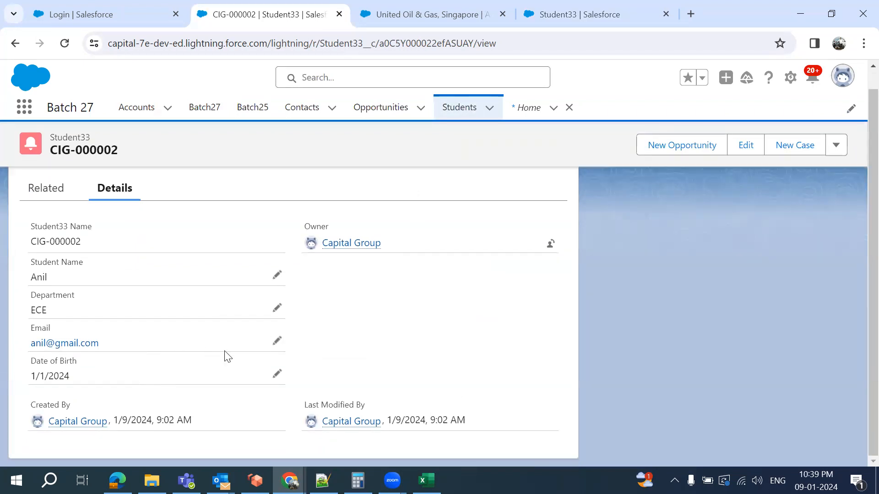
{"action": "left_click", "coordinate": [489, 108]}
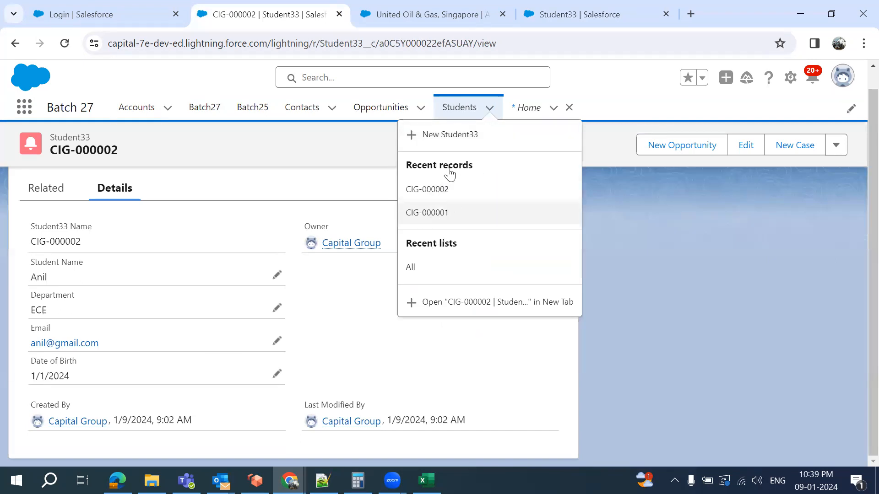
{"action": "left_click", "coordinate": [435, 138]}
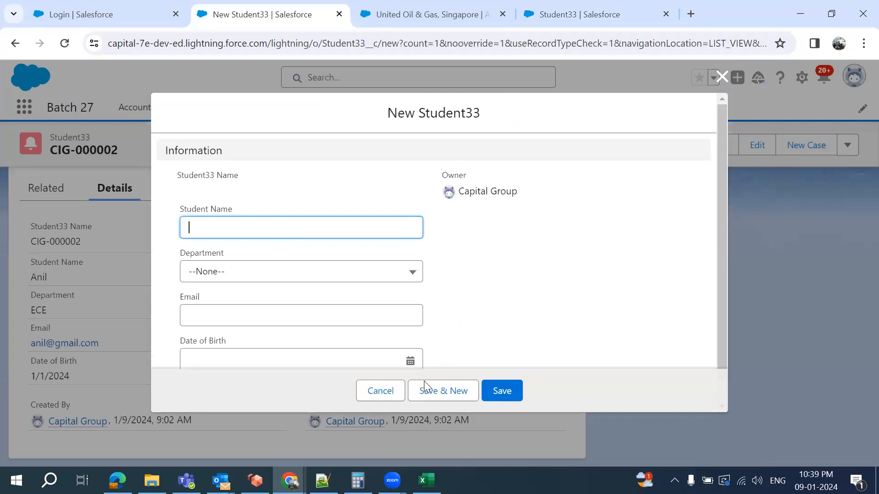
{"action": "left_click", "coordinate": [381, 392]}
{"action": "left_click", "coordinate": [593, 13]}
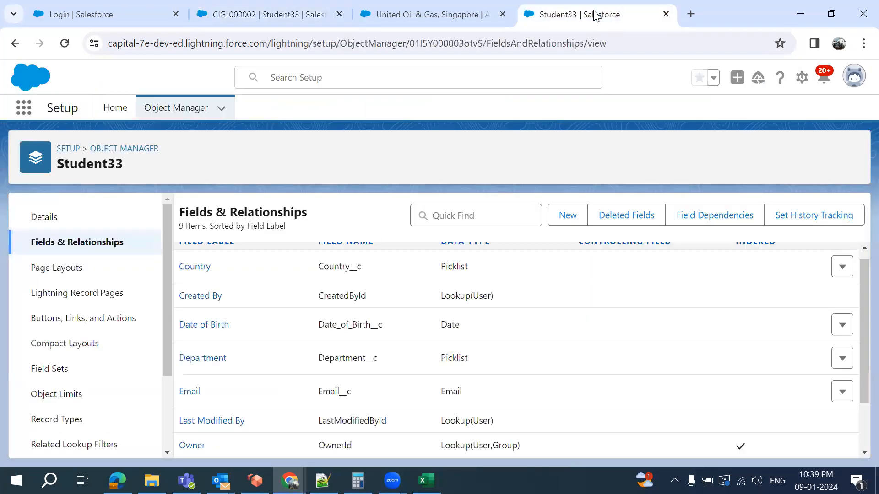
Save the Student33 Layout with the Country field in its Information section
{"action": "left_click", "coordinate": [70, 269]}
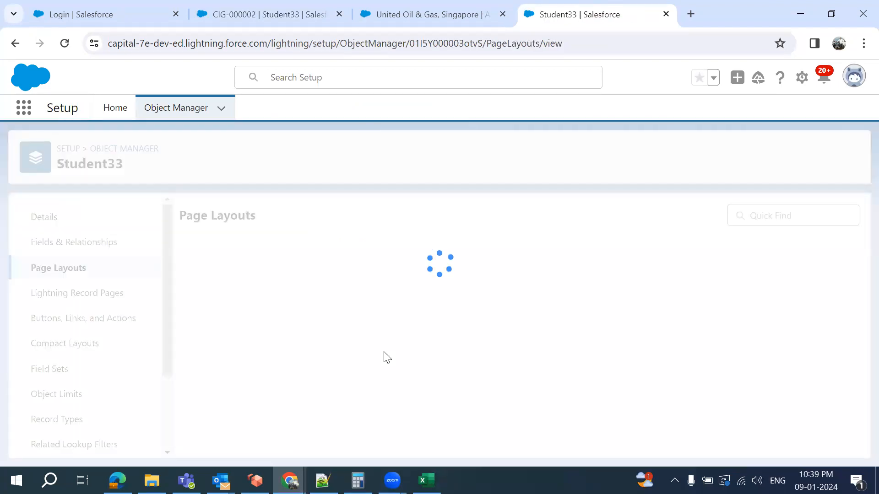
{"action": "left_click", "coordinate": [213, 277]}
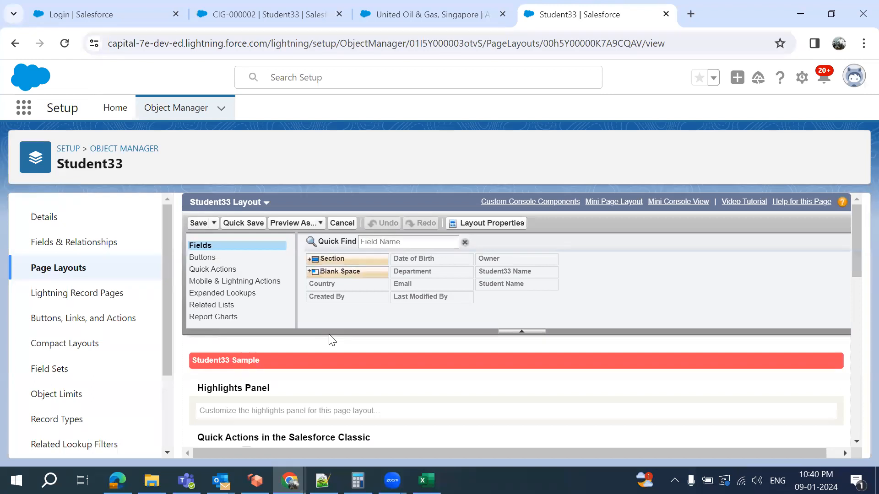
{"action": "scroll", "coordinate": [328, 286], "scroll_direction": "down", "scroll_amount": 5}
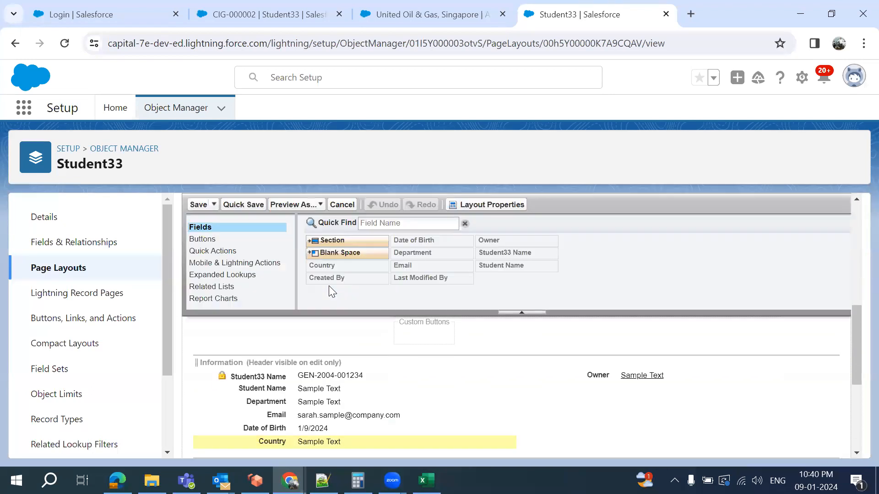
{"action": "scroll", "coordinate": [387, 343], "scroll_direction": "down", "scroll_amount": 2}
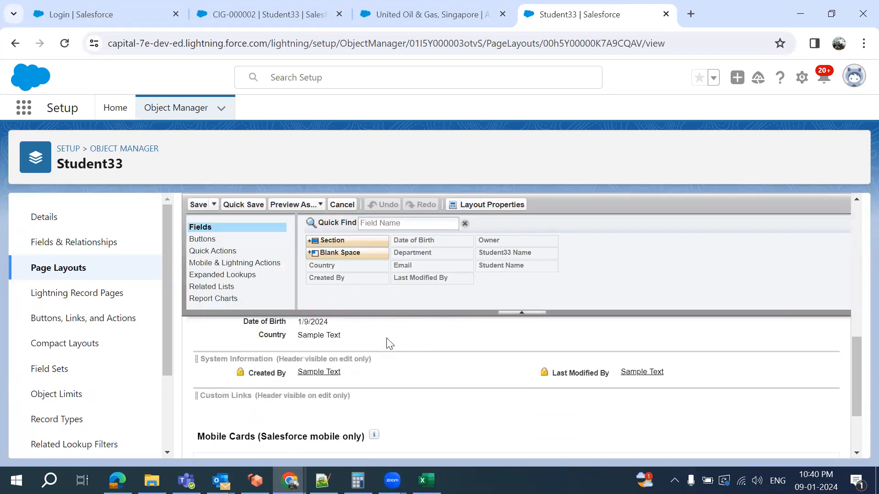
{"action": "scroll", "coordinate": [387, 343], "scroll_direction": "up", "scroll_amount": 1}
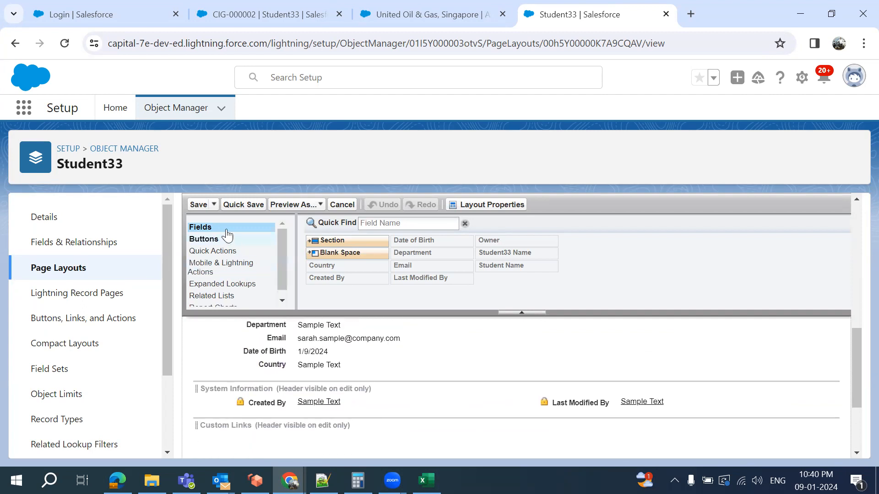
{"action": "left_click", "coordinate": [199, 205]}
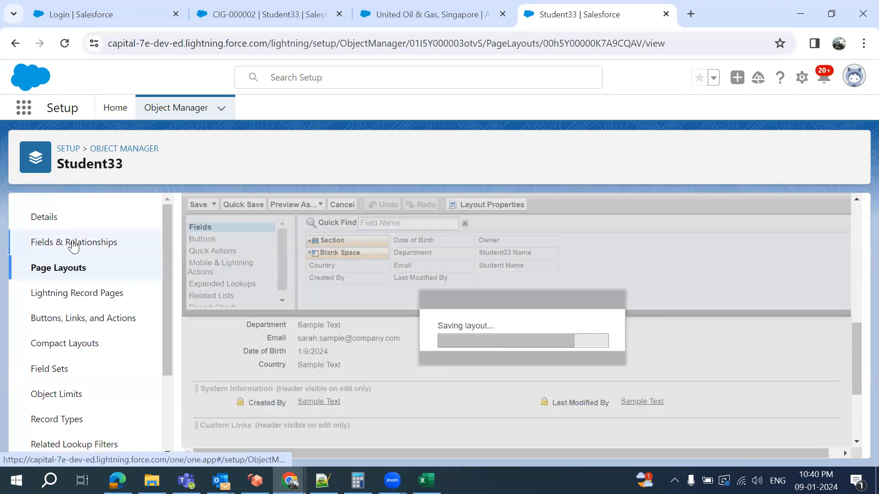
Go back to Student33's nine-field Fields & Relationships list
{"action": "left_click", "coordinate": [70, 242]}
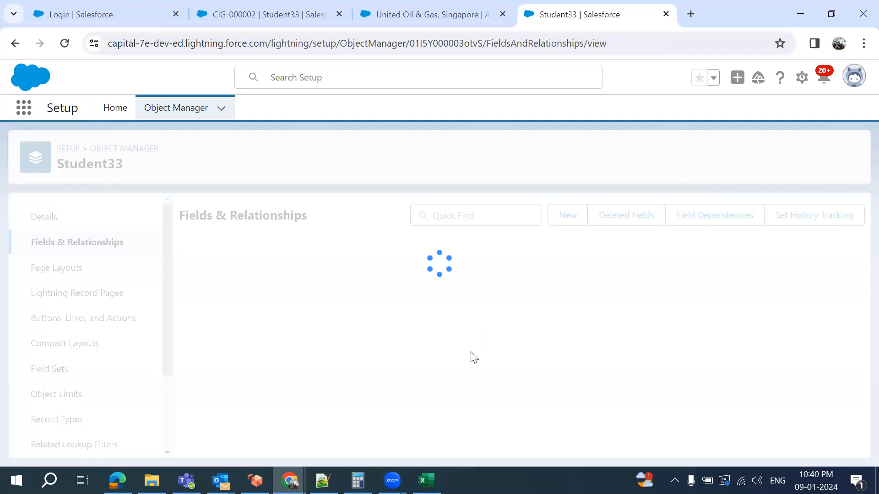
{"action": "scroll", "coordinate": [472, 352], "scroll_direction": "down", "scroll_amount": 3}
{"action": "scroll", "coordinate": [214, 310], "scroll_direction": "up", "scroll_amount": 2}
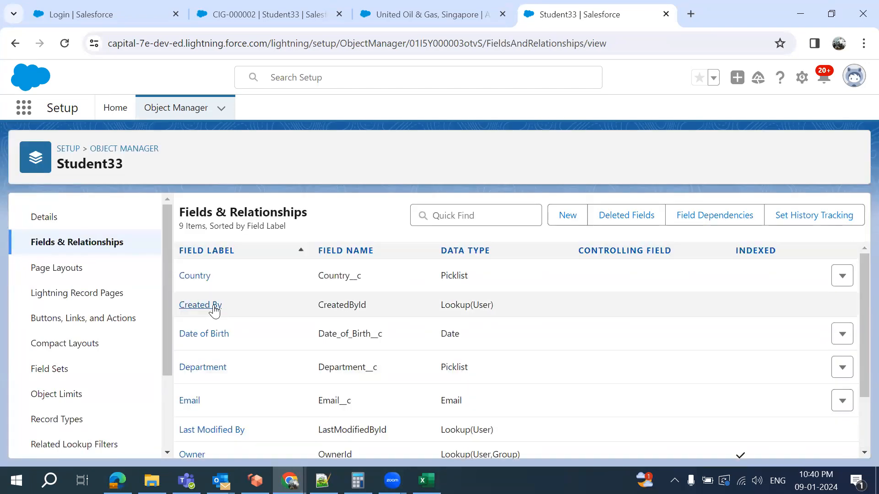
Save the Country field's field-level security as visible for every profile
{"action": "left_click", "coordinate": [190, 279]}
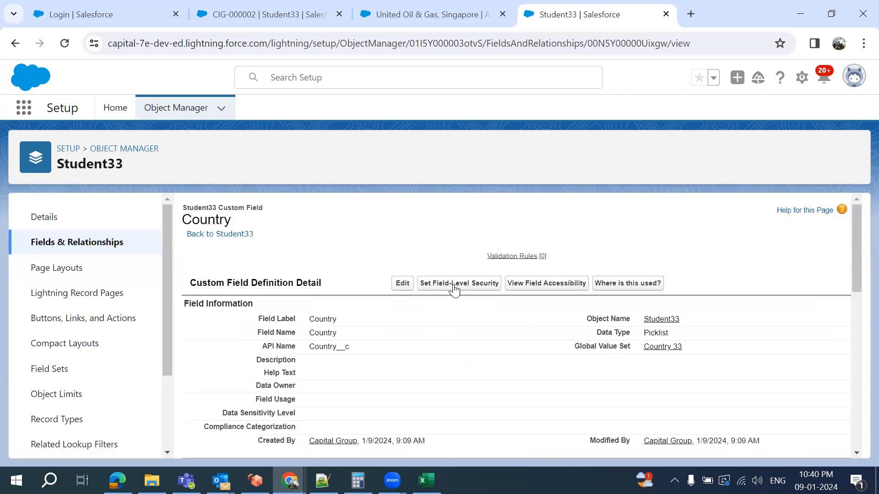
{"action": "left_click", "coordinate": [440, 283]}
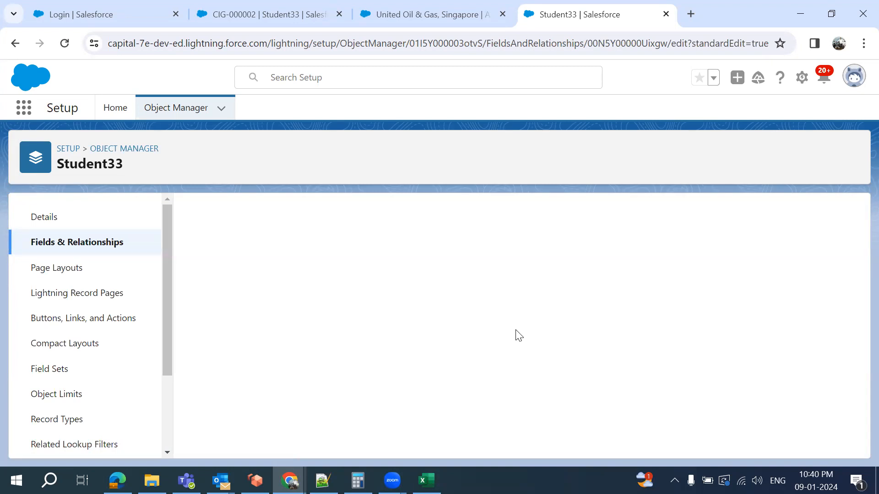
{"action": "scroll", "coordinate": [515, 330], "scroll_direction": "down", "scroll_amount": 10}
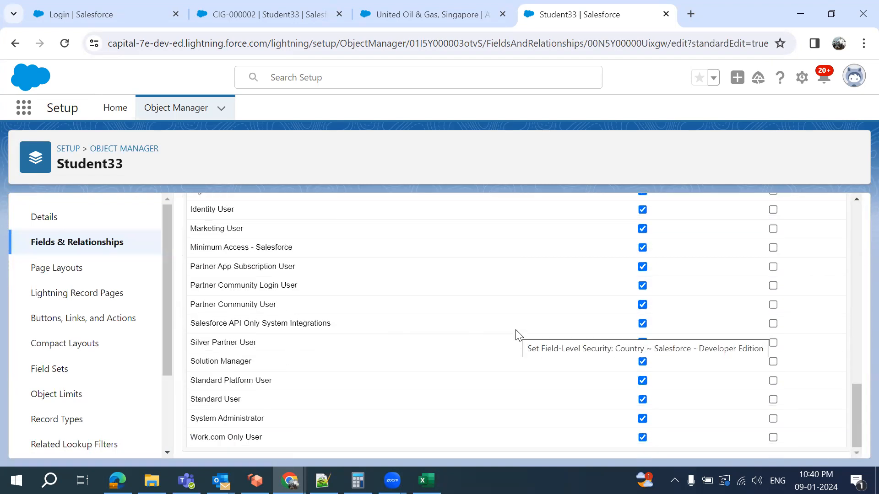
{"action": "scroll", "coordinate": [516, 330], "scroll_direction": "up", "scroll_amount": 10}
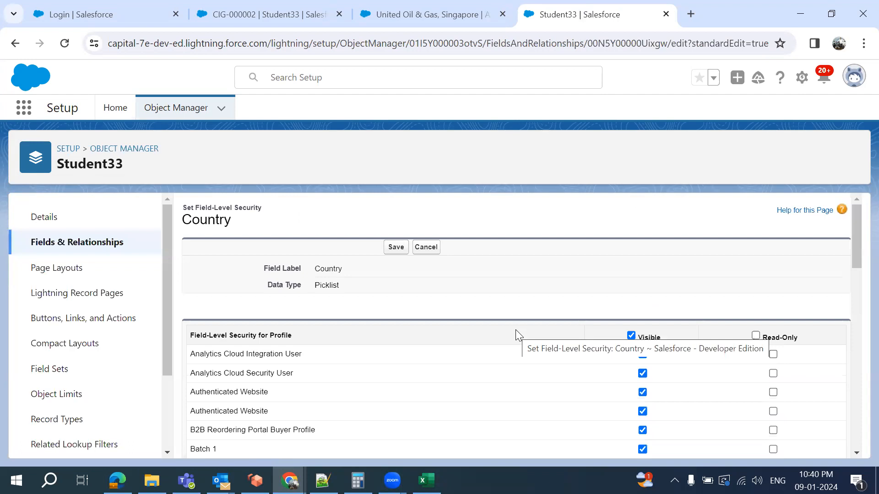
{"action": "left_click", "coordinate": [396, 247]}
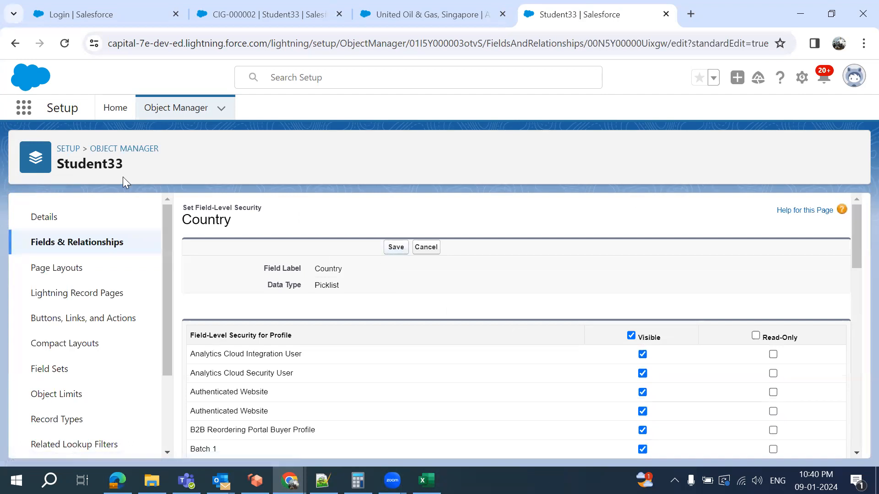
Reload the CIG-000002 student record page
{"action": "left_click", "coordinate": [260, 12]}
{"action": "left_click", "coordinate": [327, 49]}
{"action": "key", "text": "Return"}
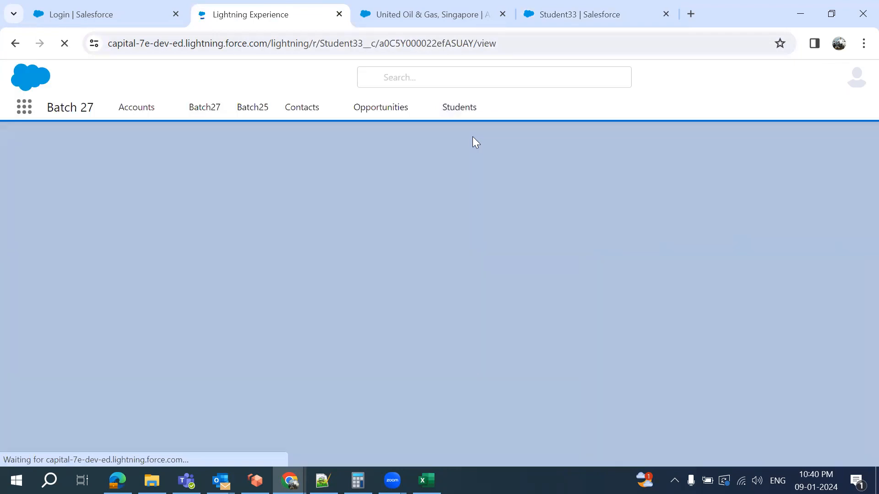
From the Students list, start a new Student33 record with Student Name, Department, Email, Date of Birth
{"action": "left_click", "coordinate": [452, 109]}
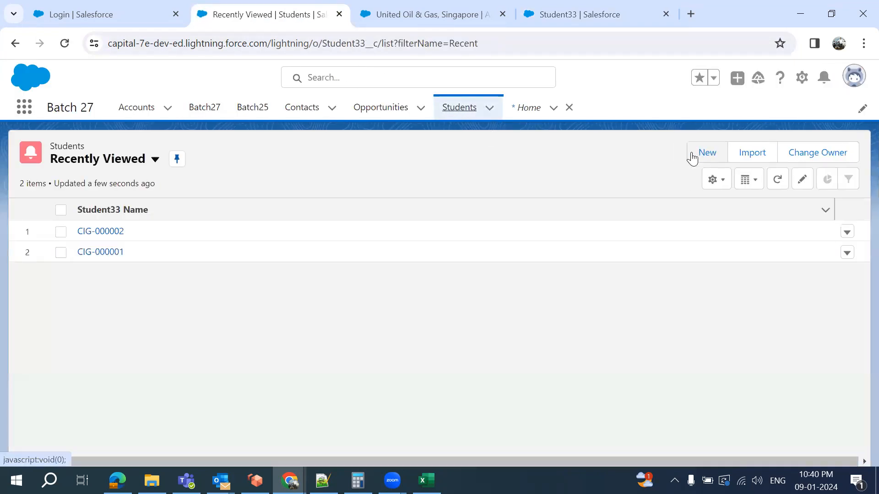
{"action": "left_click", "coordinate": [693, 156]}
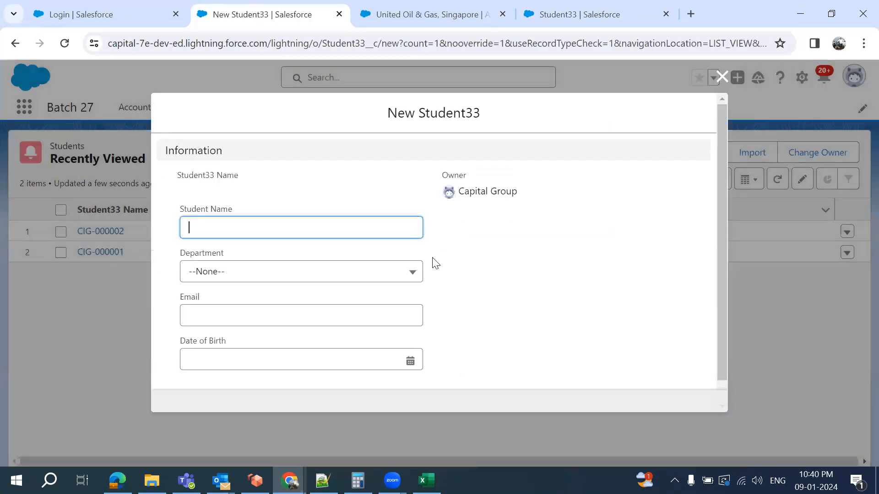
{"action": "scroll", "coordinate": [433, 258], "scroll_direction": "down", "scroll_amount": 1}
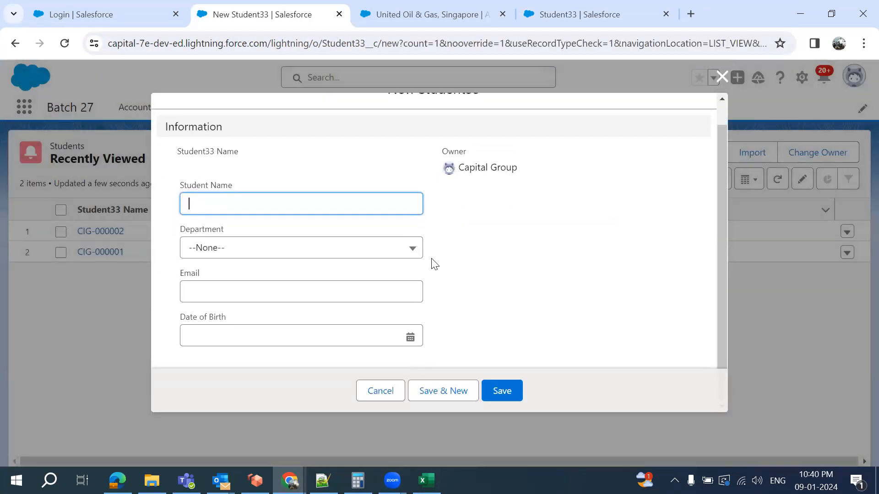
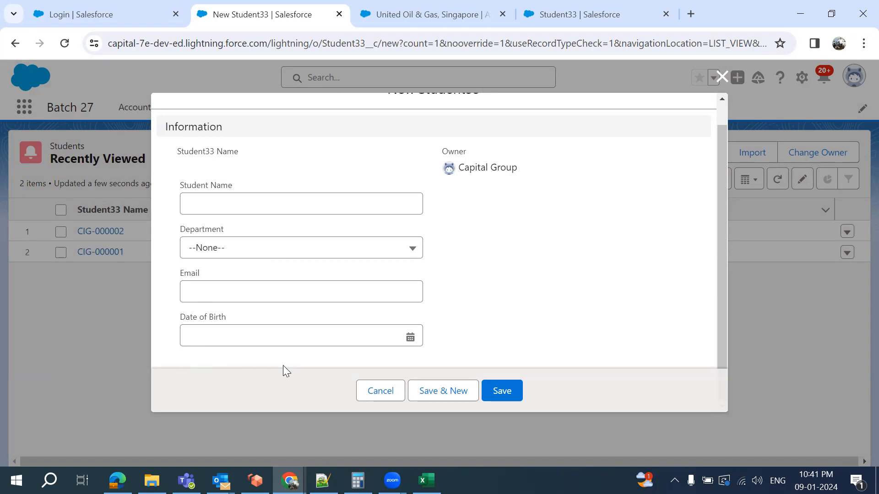
Show the Student33 object's Fields & Relationships list in the setup tab
{"action": "left_click", "coordinate": [565, 11]}
{"action": "scroll", "coordinate": [360, 284], "scroll_direction": "down", "scroll_amount": 3}
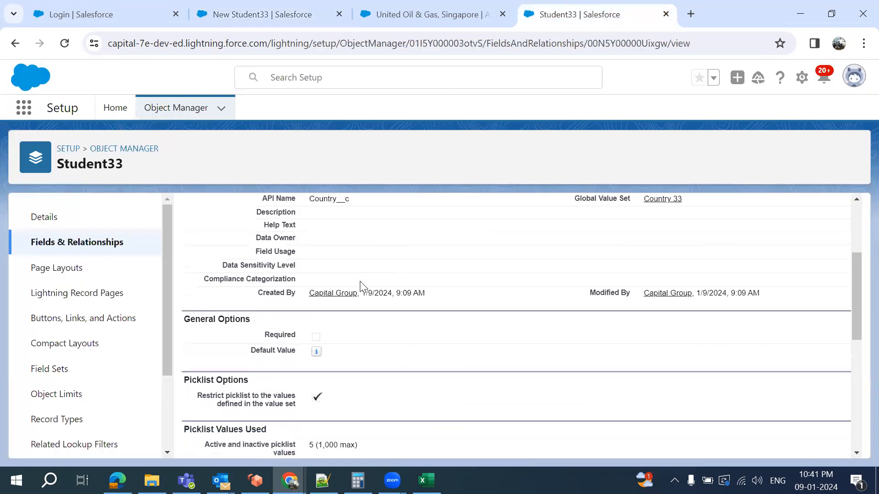
{"action": "left_click", "coordinate": [81, 250]}
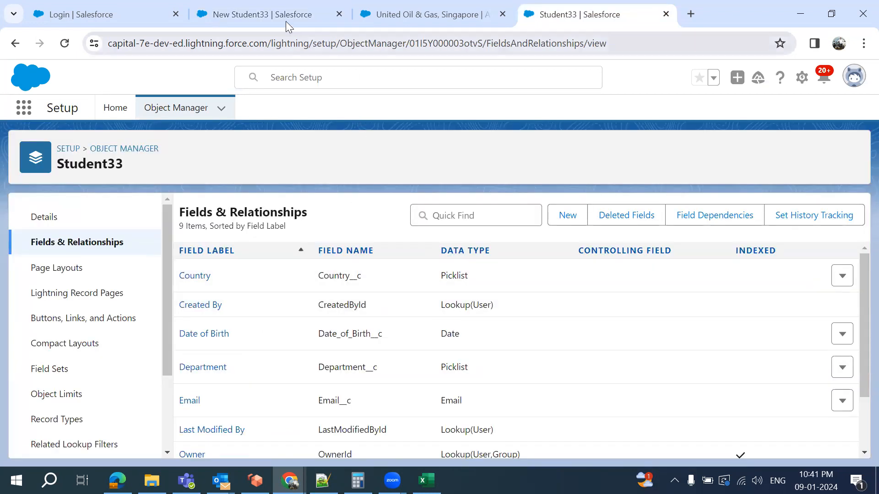
Cancel the unused New Student33 record form and return to the Student33 field list
{"action": "left_click", "coordinate": [266, 14]}
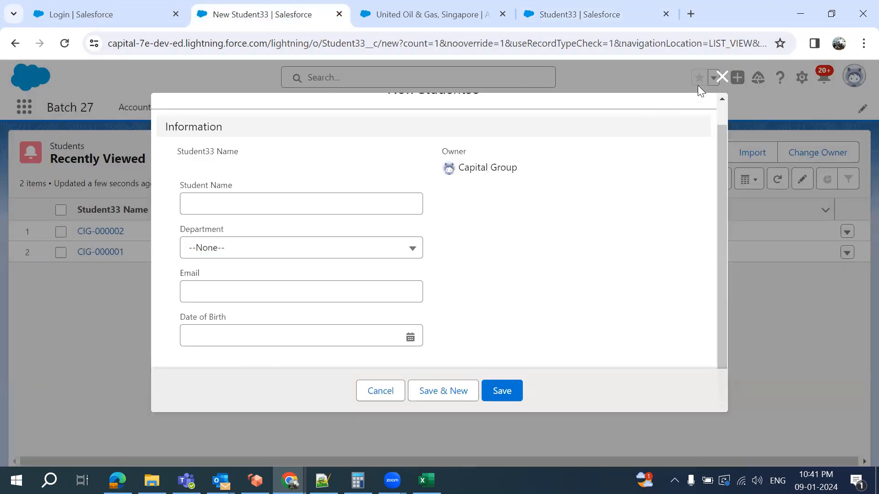
{"action": "left_click", "coordinate": [723, 78]}
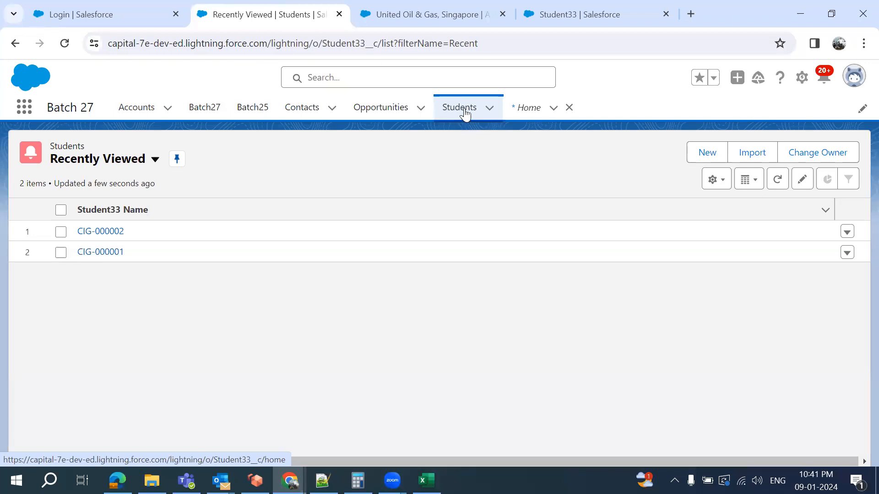
{"action": "left_click", "coordinate": [462, 121]}
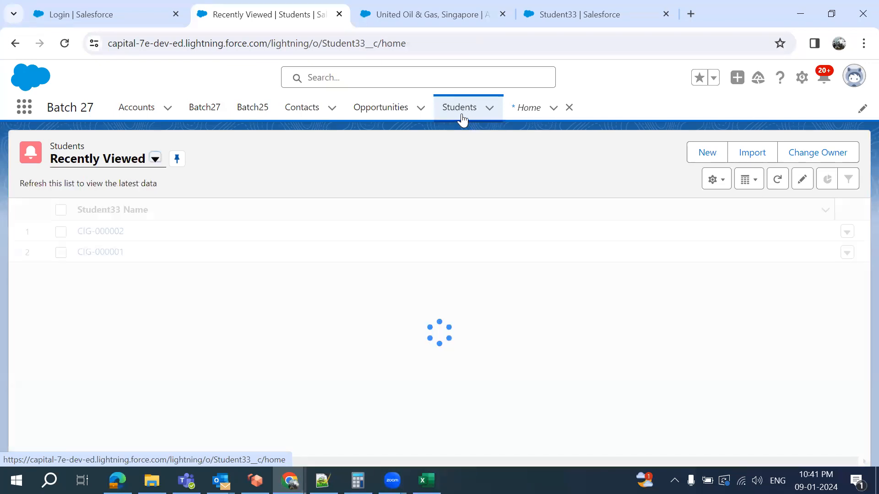
{"action": "left_click", "coordinate": [552, 21]}
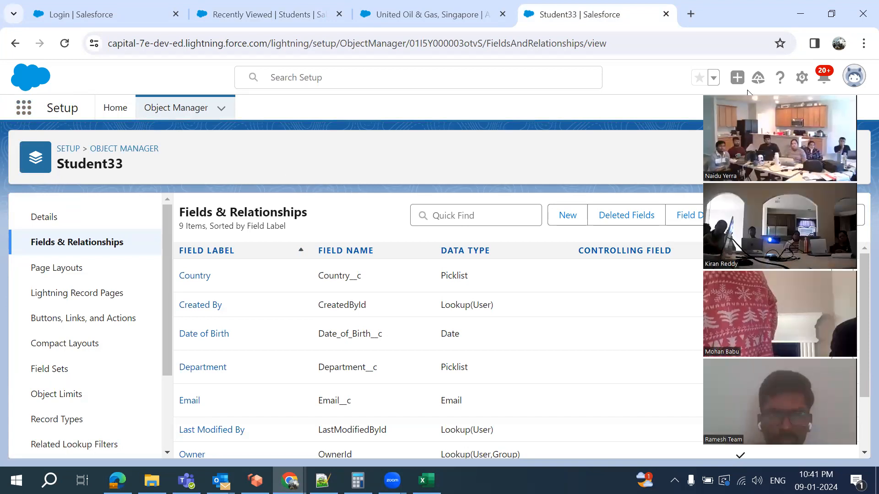
Search the App Launcher for 'student' and open the Students item
{"action": "left_click", "coordinate": [24, 109]}
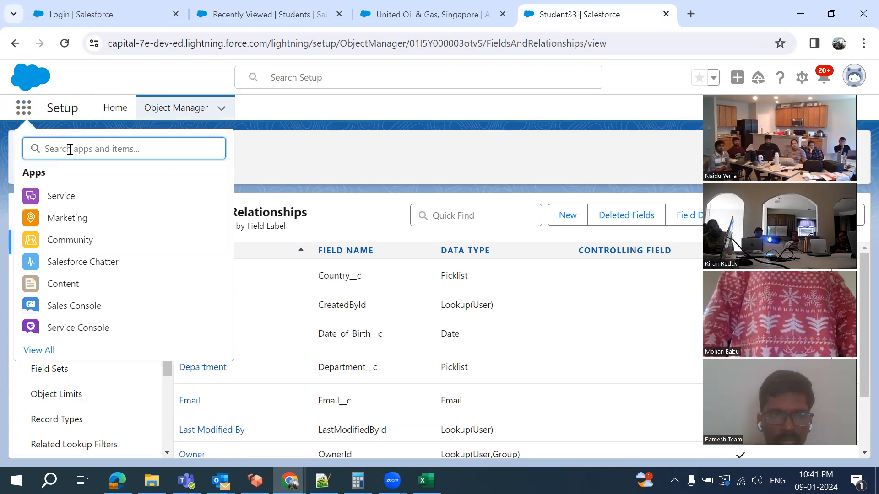
{"action": "type", "text": "stu"}
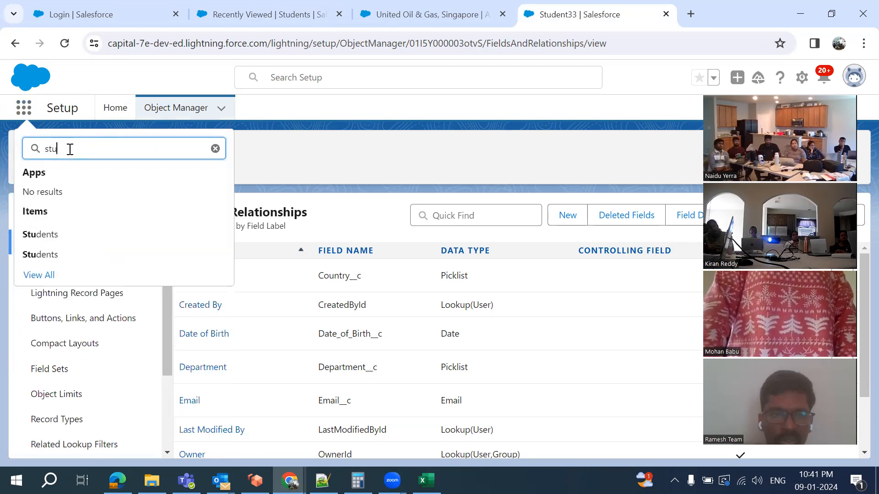
{"action": "type", "text": "dent"}
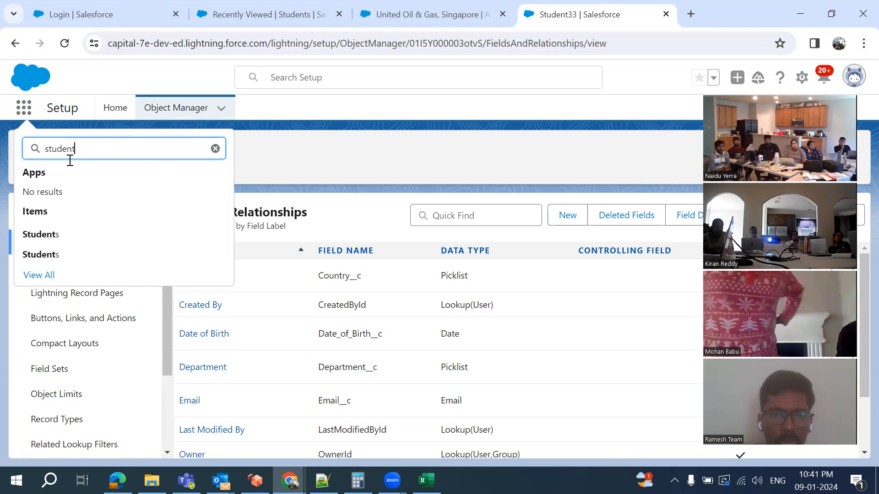
{"action": "left_click", "coordinate": [51, 259]}
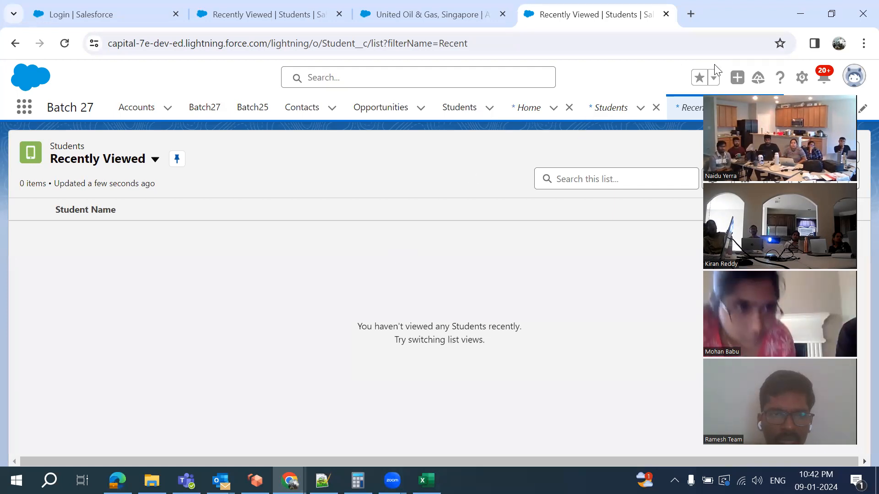
Open Setup in a new tab and glance at the App Launcher
{"action": "left_click", "coordinate": [802, 78]}
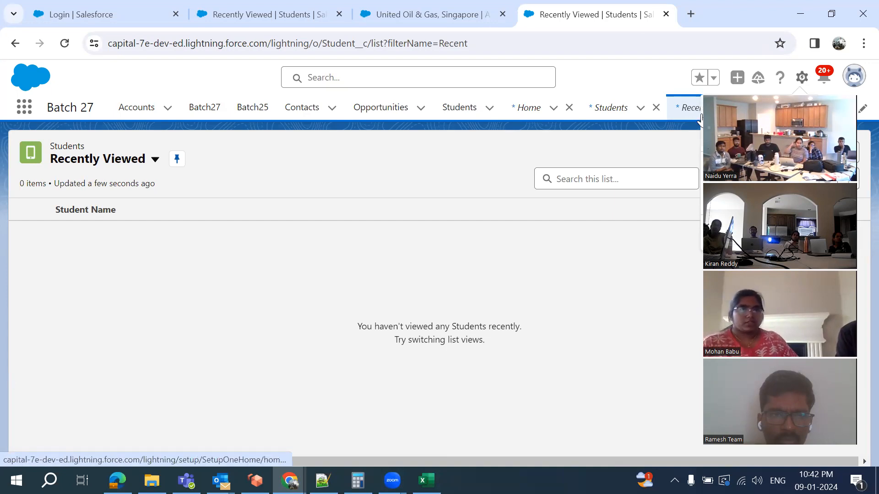
{"action": "left_click", "coordinate": [701, 118]}
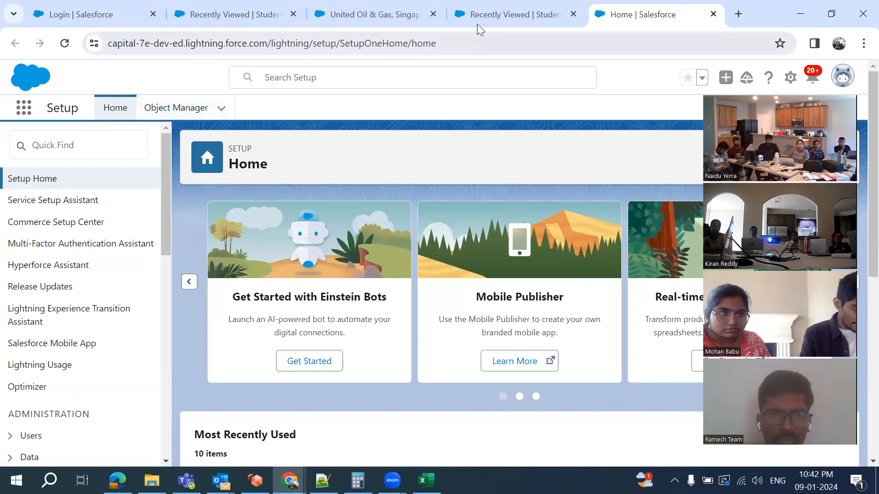
{"action": "left_click", "coordinate": [24, 114]}
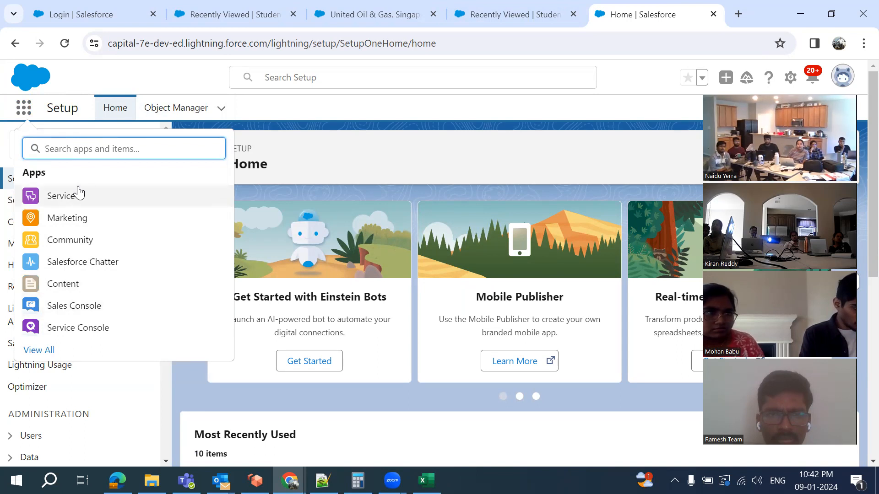
{"action": "key", "text": "Escape"}
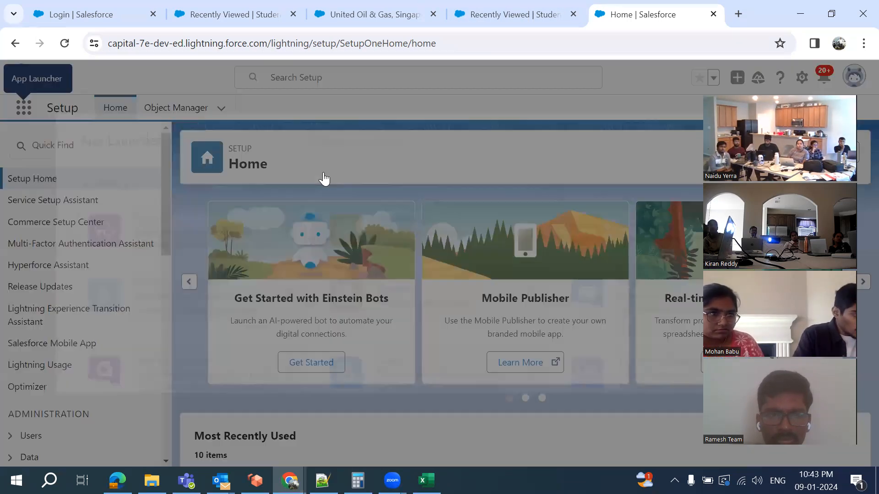
Browse the full apps and items list, close it, and go to Object Manager
{"action": "scroll", "coordinate": [471, 251], "scroll_direction": "down", "scroll_amount": 10}
{"action": "scroll", "coordinate": [471, 251], "scroll_direction": "up", "scroll_amount": 3}
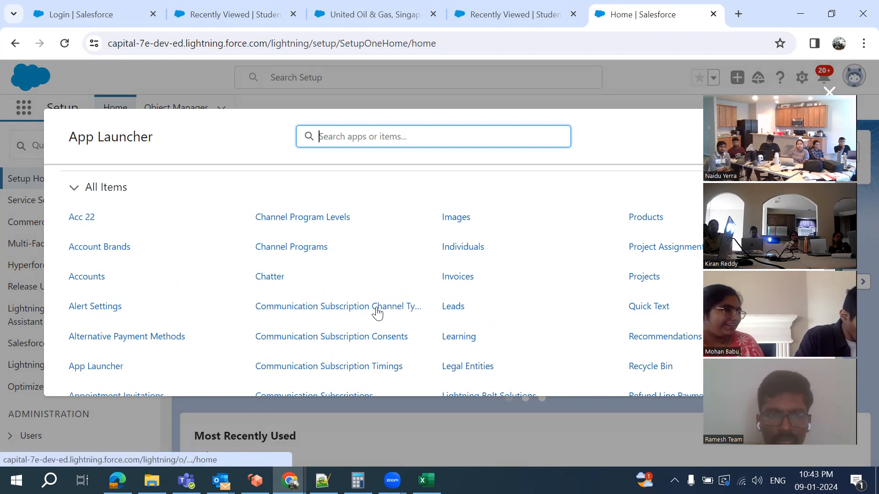
{"action": "scroll", "coordinate": [377, 310], "scroll_direction": "down", "scroll_amount": 5}
{"action": "scroll", "coordinate": [430, 278], "scroll_direction": "down", "scroll_amount": 8}
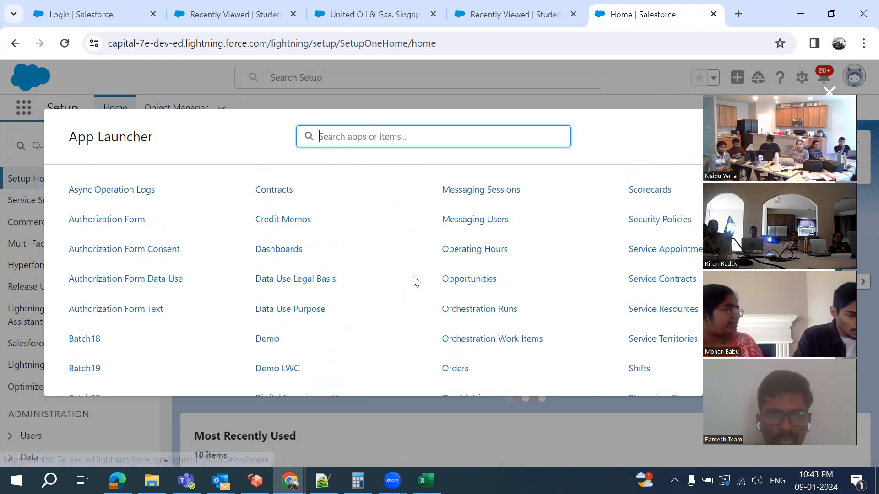
{"action": "scroll", "coordinate": [414, 283], "scroll_direction": "up", "scroll_amount": 3}
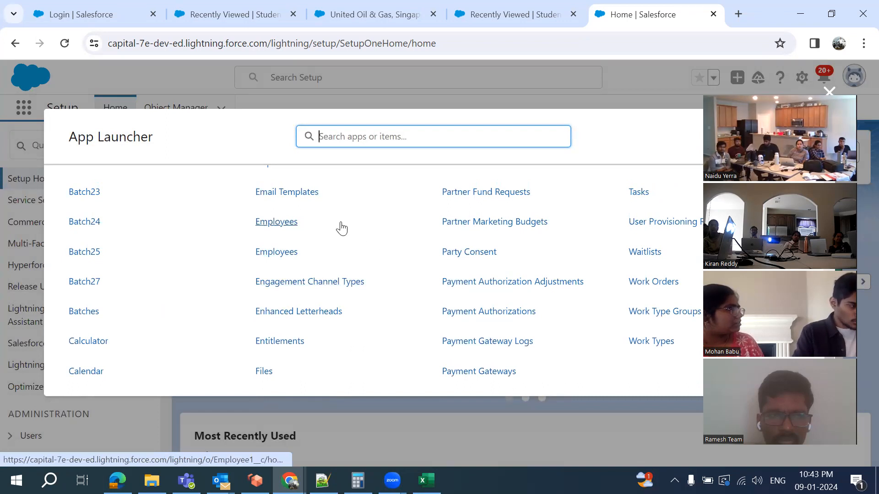
{"action": "left_click", "coordinate": [560, 106]}
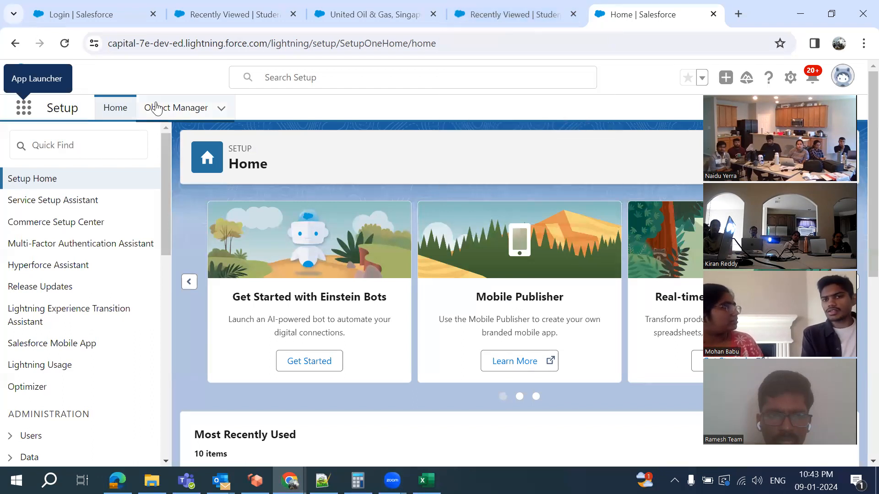
{"action": "left_click", "coordinate": [155, 108]}
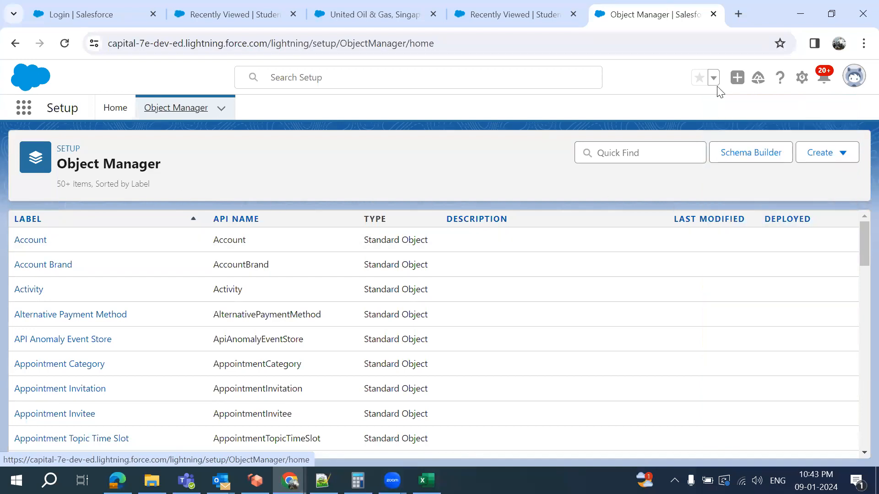
Filter Object Manager by 'st', review Student33's fields, then switch to Notepad++
{"action": "left_click", "coordinate": [594, 151]}
{"action": "type", "text": "student"}
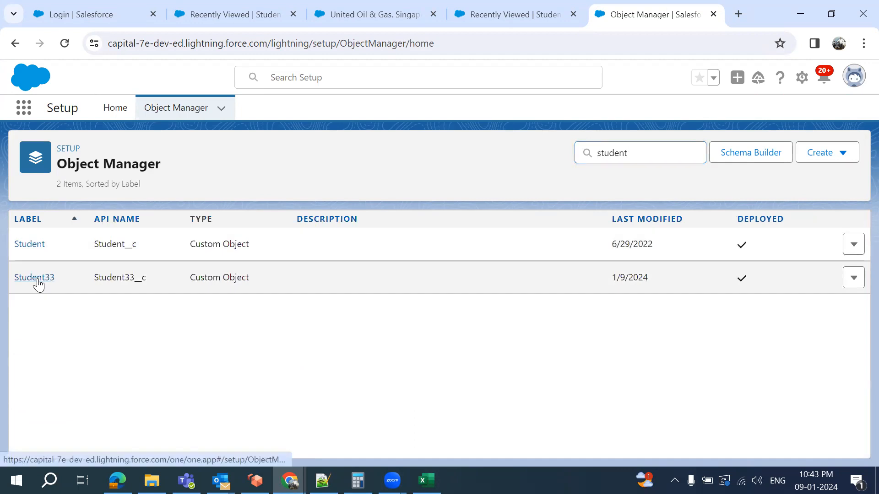
{"action": "left_click", "coordinate": [38, 280]}
{"action": "left_click", "coordinate": [95, 244]}
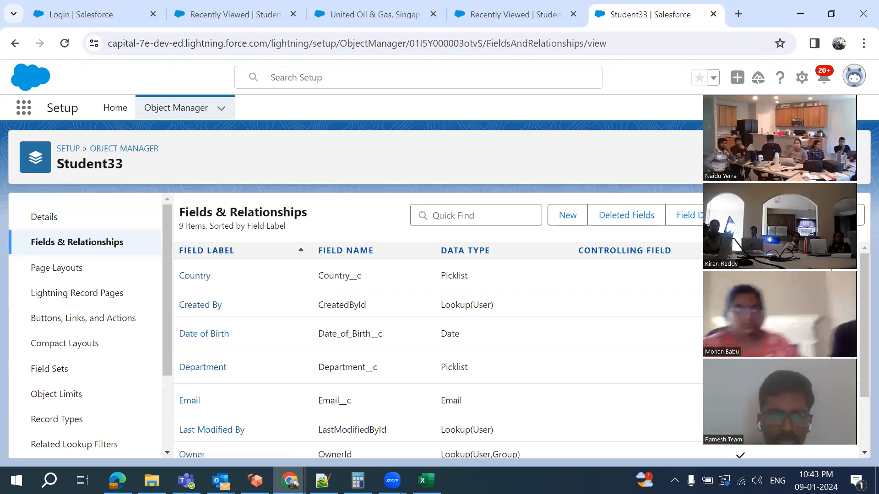
{"action": "scroll", "coordinate": [348, 293], "scroll_direction": "down", "scroll_amount": 2}
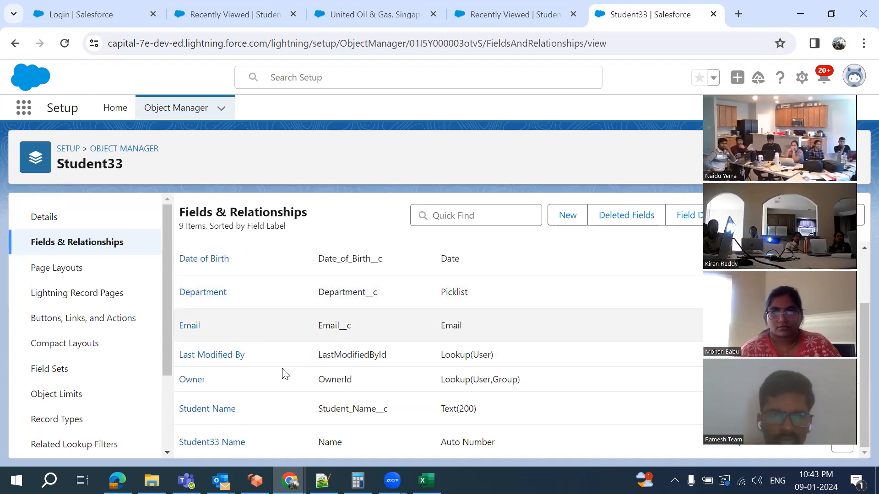
{"action": "left_click", "coordinate": [324, 481]}
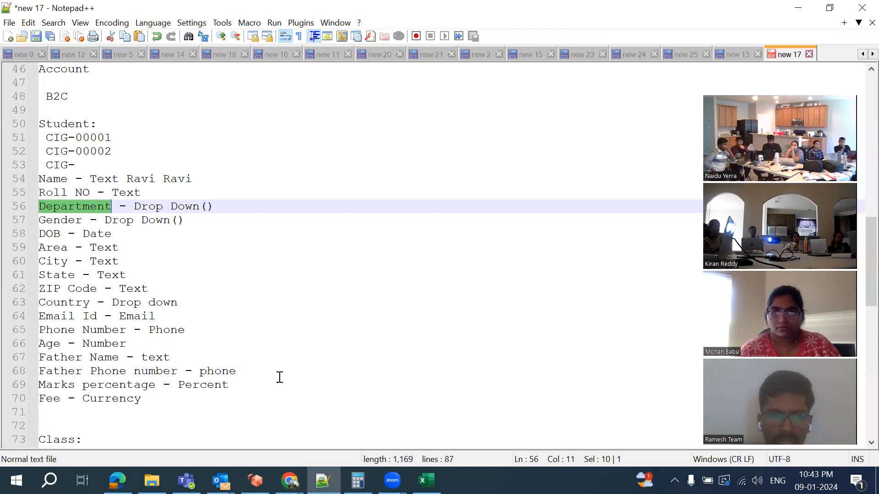
{"action": "key", "text": "alt+Tab"}
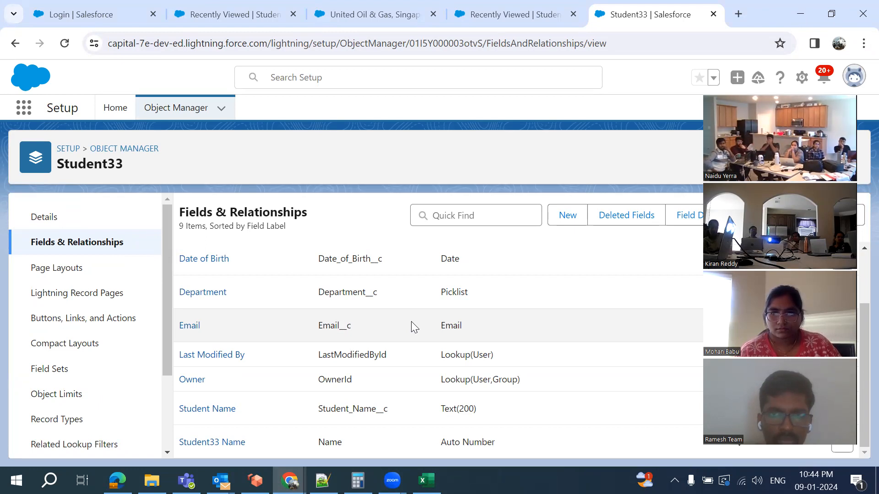
{"action": "left_click", "coordinate": [323, 481]}
{"action": "scroll", "coordinate": [373, 341], "scroll_direction": "down", "scroll_amount": 8}
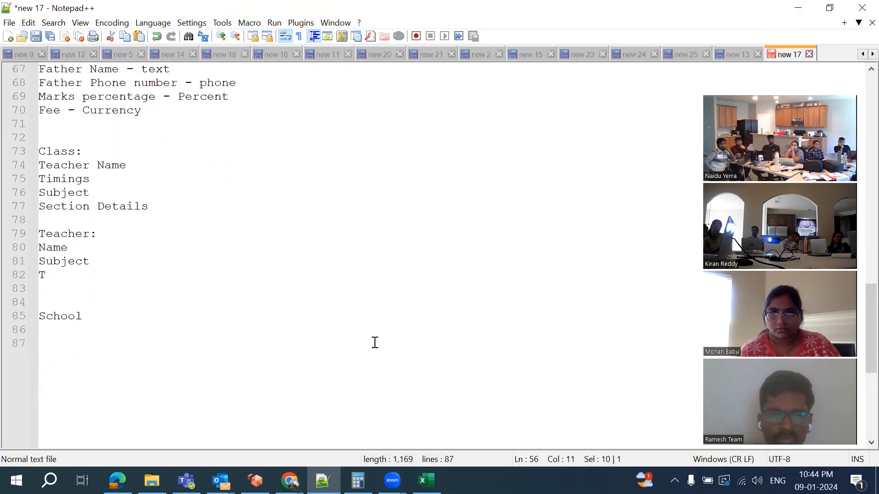
Add a 'Relationsships:' heading below the School line
{"action": "left_click", "coordinate": [98, 274]}
{"action": "key", "text": "Return"}
{"action": "key", "text": "Return"}
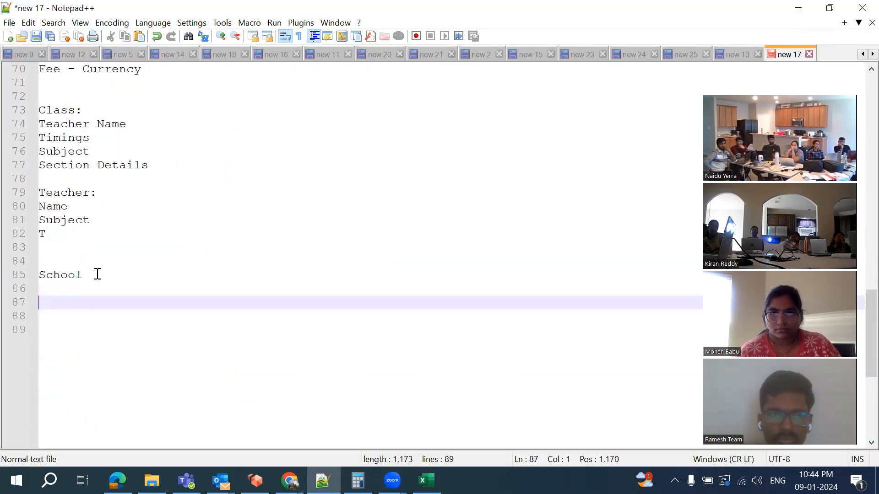
{"action": "type", "text": "Relatio"}
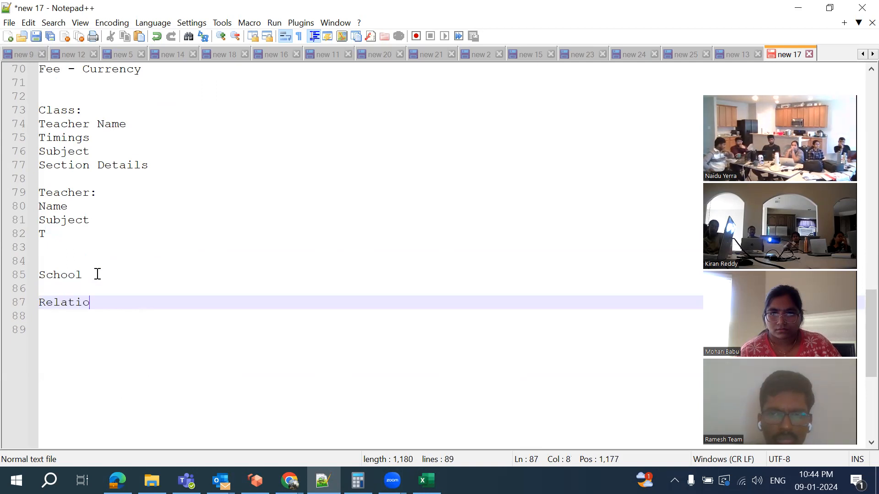
{"action": "type", "text": "nsships:"}
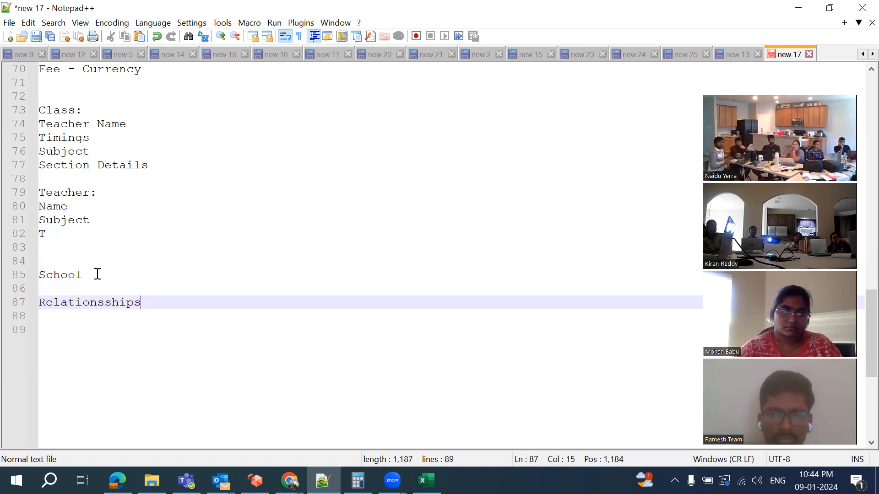
{"action": "key", "text": "Return"}
{"action": "key", "text": "Return"}
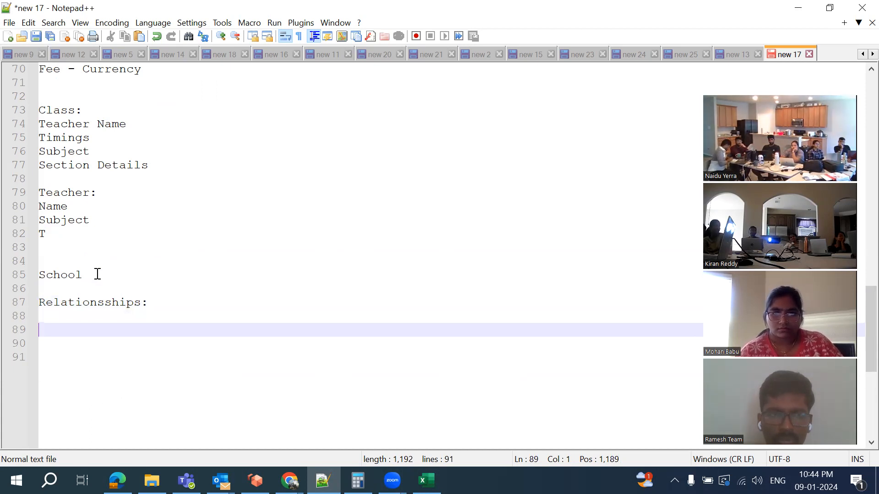
Write 'Account(Company Details) - Contact(Person Details)' under the heading
{"action": "scroll", "coordinate": [106, 165], "scroll_direction": "up", "scroll_amount": 2}
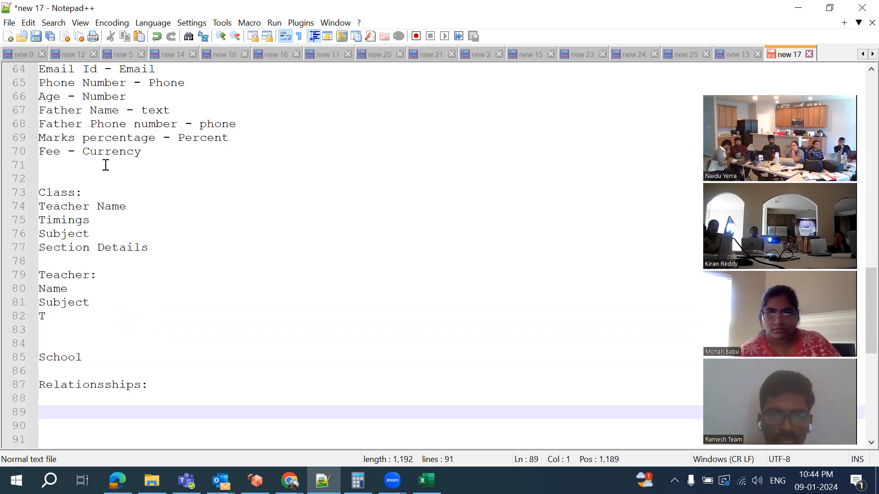
{"action": "scroll", "coordinate": [86, 152], "scroll_direction": "up", "scroll_amount": 3}
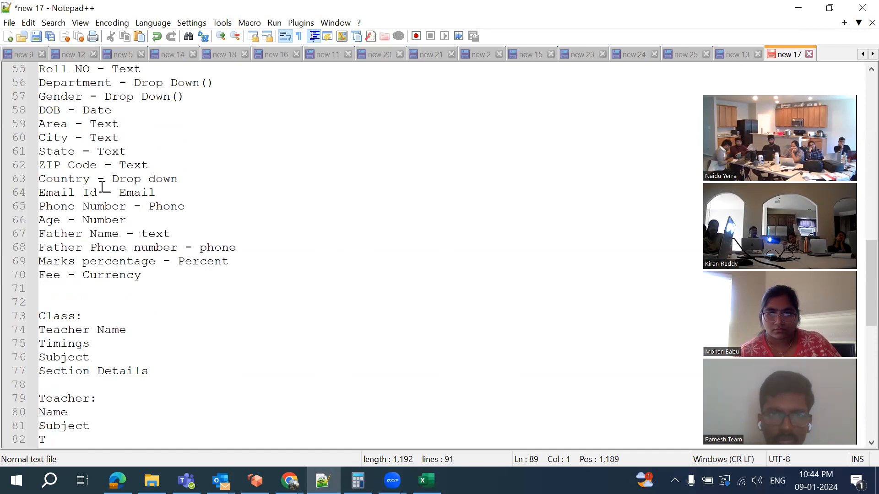
{"action": "scroll", "coordinate": [115, 304], "scroll_direction": "down", "scroll_amount": 3}
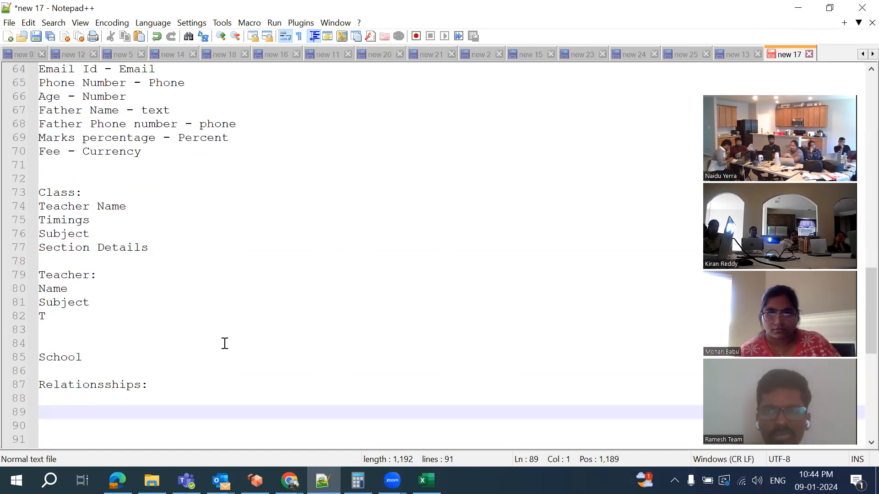
{"action": "type", "text": "Account - Contact"}
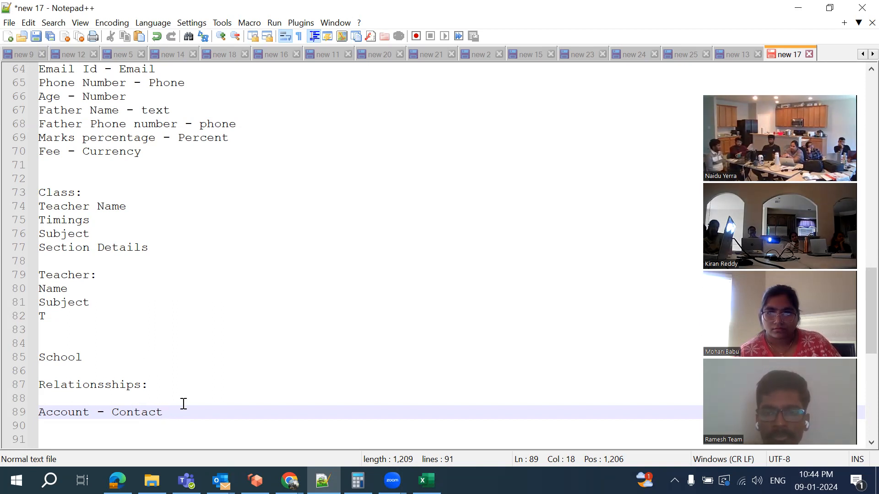
{"action": "key", "text": "Return"}
{"action": "scroll", "coordinate": [183, 404], "scroll_direction": "down", "scroll_amount": 6}
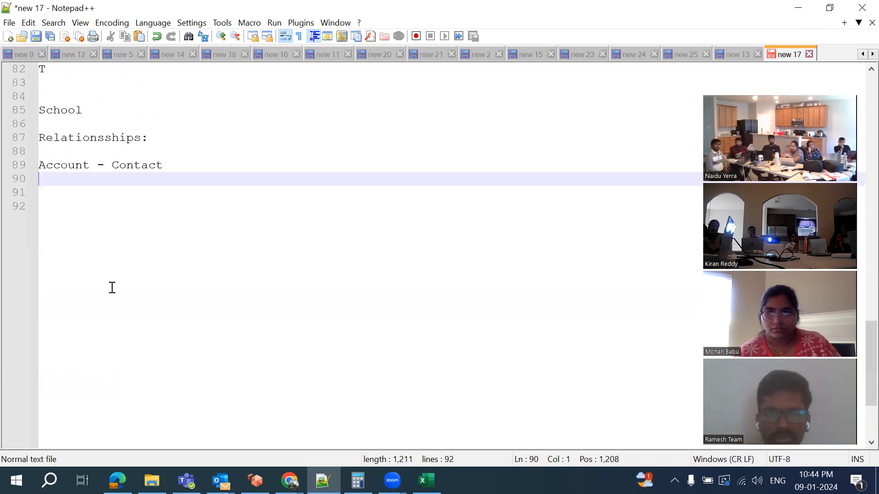
{"action": "type", "text": "Company De"}
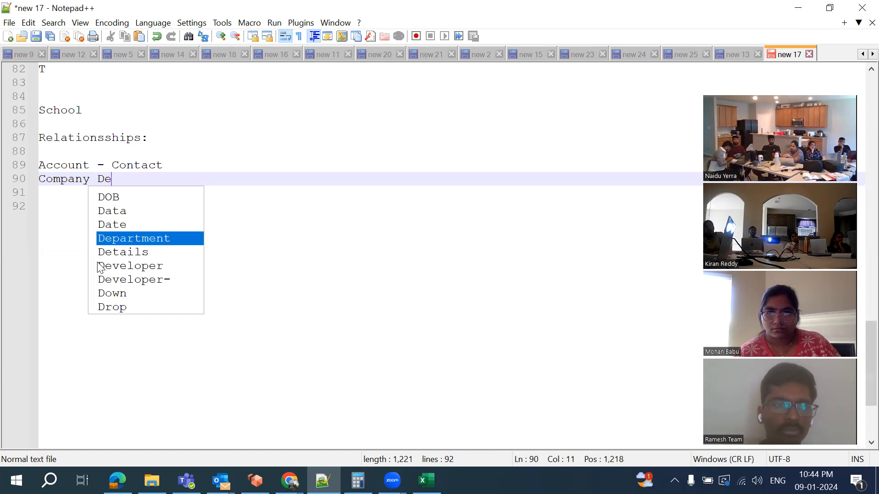
{"action": "type", "text": "tai"}
{"action": "key", "text": "BackSpace"}
{"action": "key", "text": "BackSpace"}
{"action": "key", "text": "BackSpace"}
{"action": "key", "text": "BackSpace"}
{"action": "key", "text": "BackSpace"}
{"action": "key", "text": "BackSpace"}
{"action": "key", "text": "BackSpace"}
{"action": "key", "text": "BackSpace"}
{"action": "key", "text": "BackSpace"}
{"action": "key", "text": "BackSpace"}
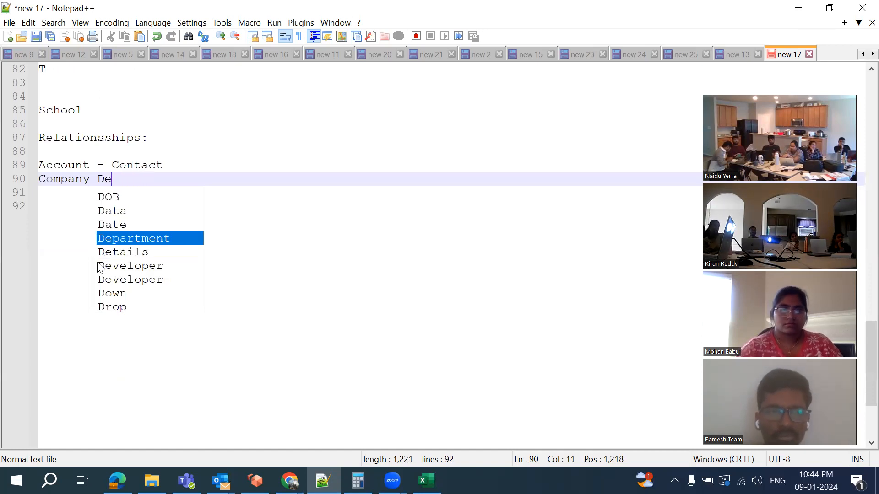
{"action": "key", "text": "BackSpace"}
{"action": "key", "text": "BackSpace"}
{"action": "key", "text": "BackSpace"}
{"action": "key", "text": "BackSpace"}
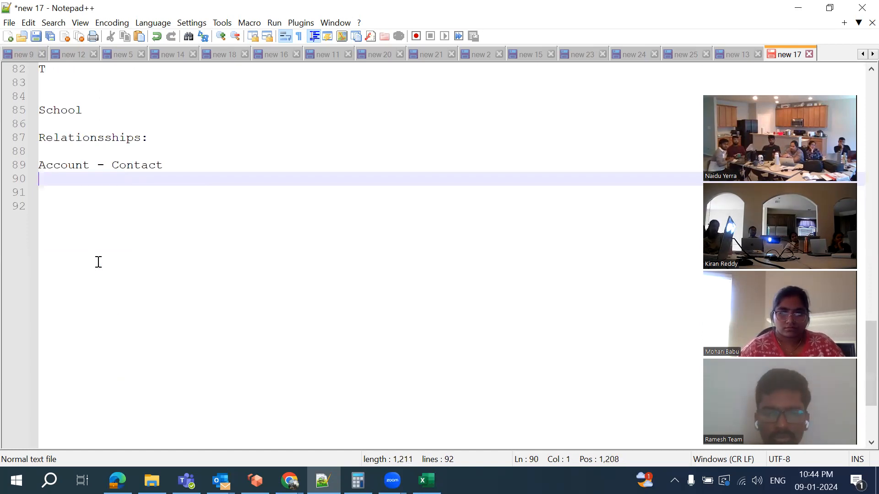
{"action": "left_click", "coordinate": [91, 165]}
{"action": "type", "text": "("}
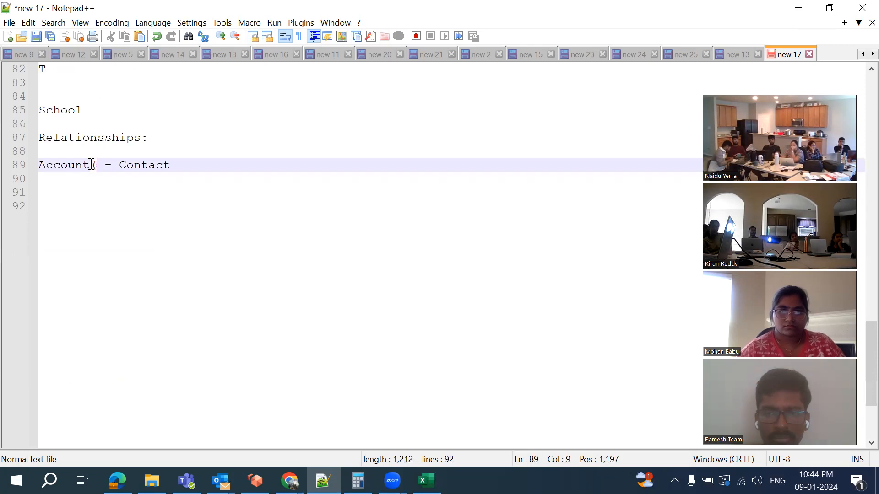
{"action": "type", "text": "Company Det"}
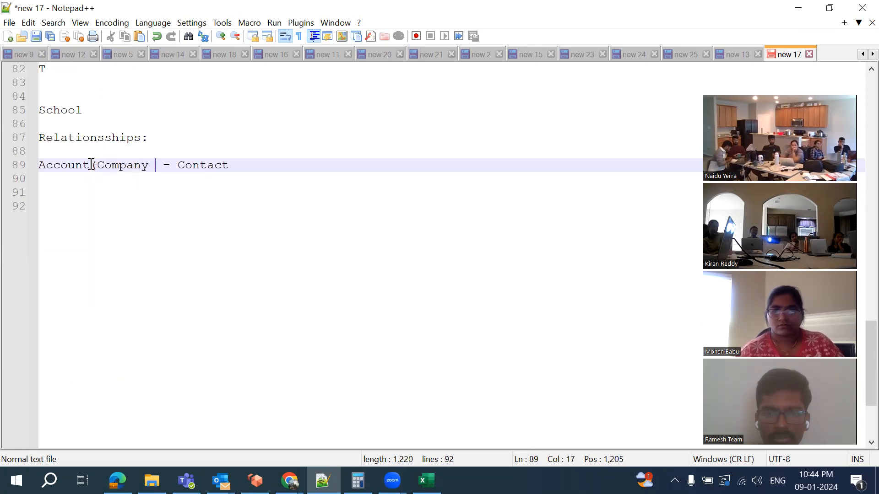
{"action": "type", "text": "ails) - Contact("}
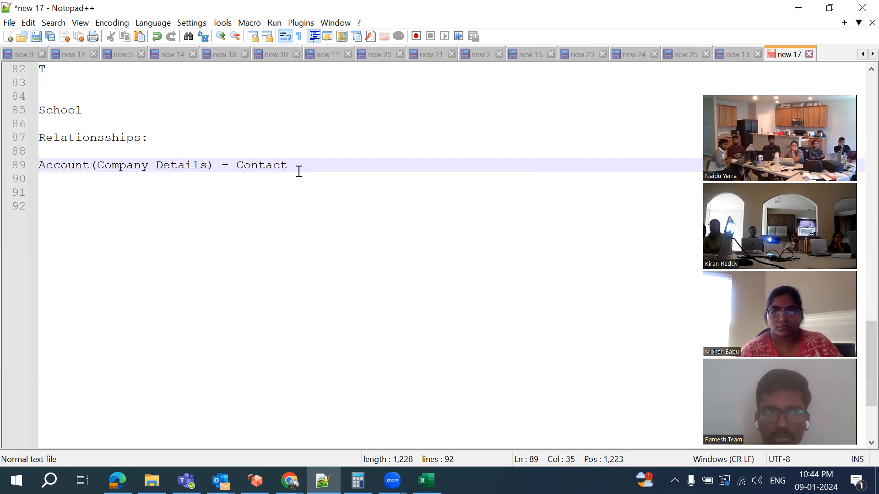
{"action": "type", "text": "Per"}
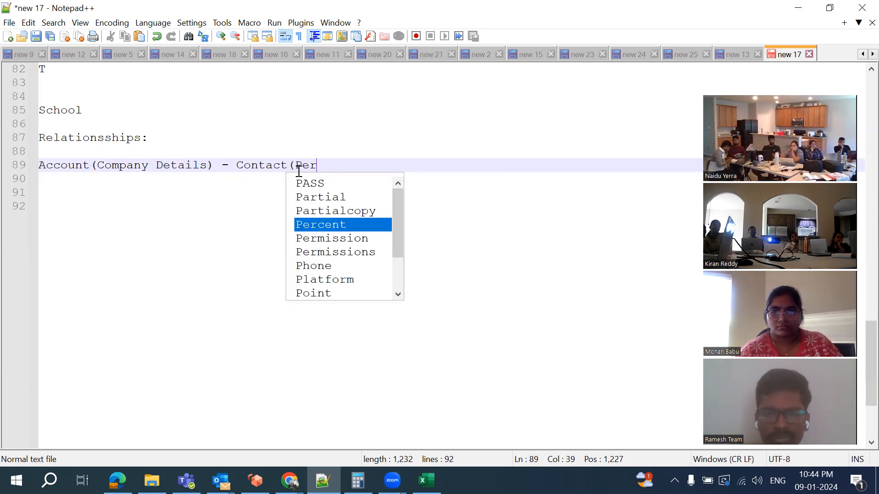
{"action": "type", "text": "son "}
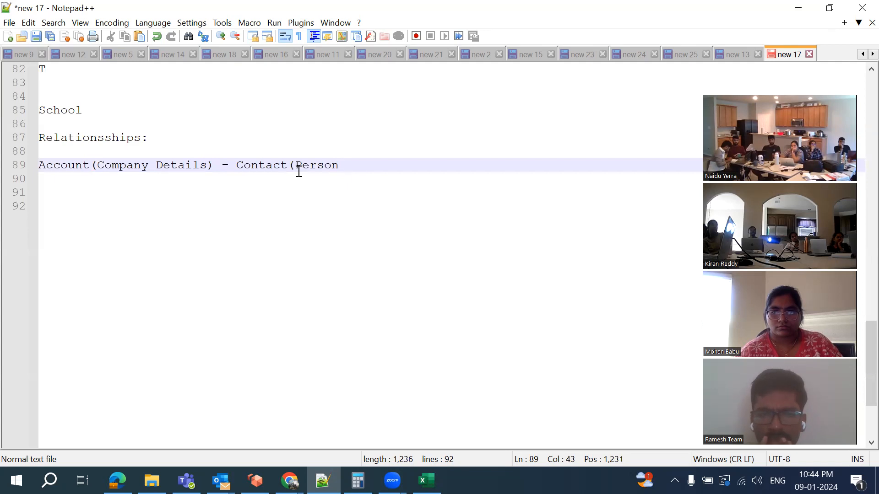
{"action": "type", "text": "Details"}
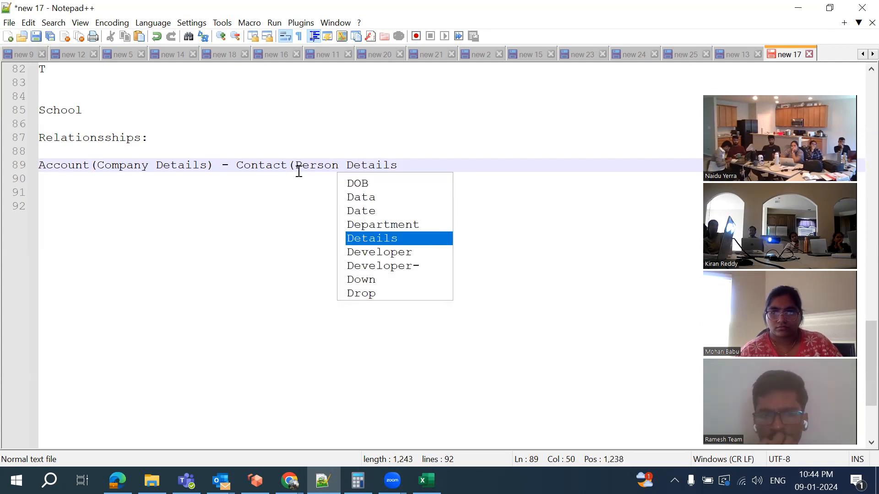
{"action": "type", "text": ")"}
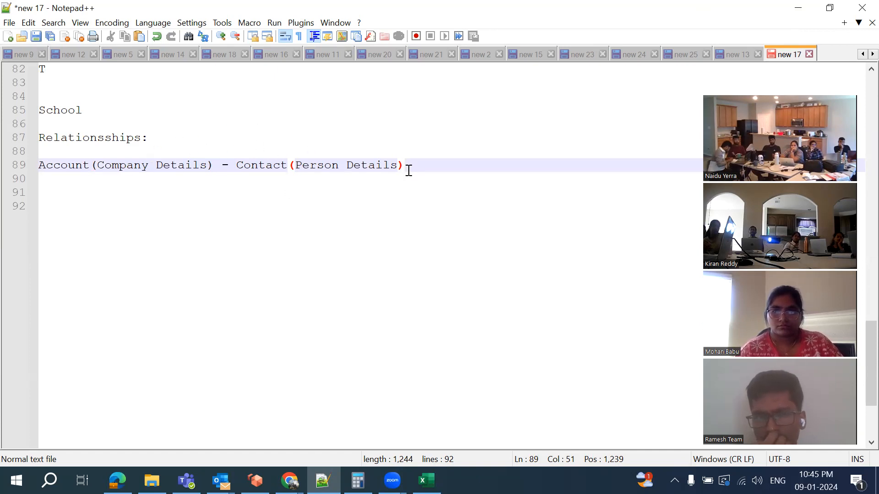
{"action": "key", "text": "Return"}
{"action": "key", "text": "Return"}
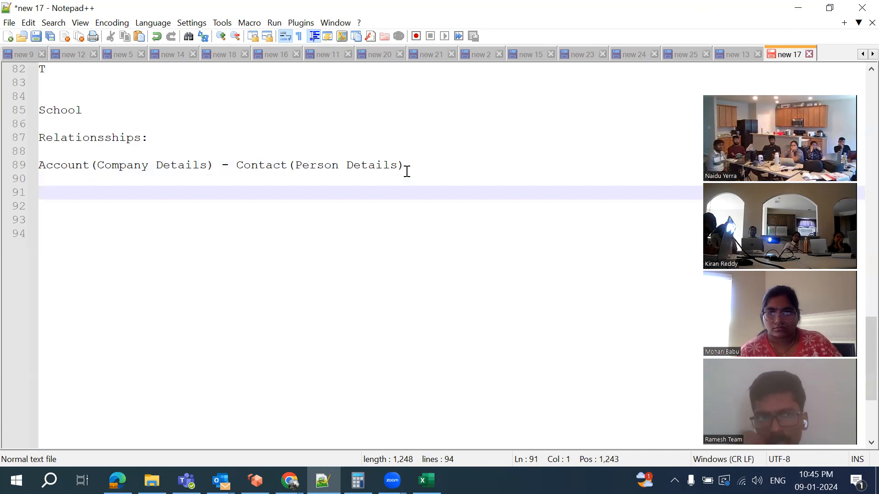
List '-One To Many' and '-One To One' as the first relationship types
{"action": "type", "text": "-"}
{"action": "key", "text": "BackSpace"}
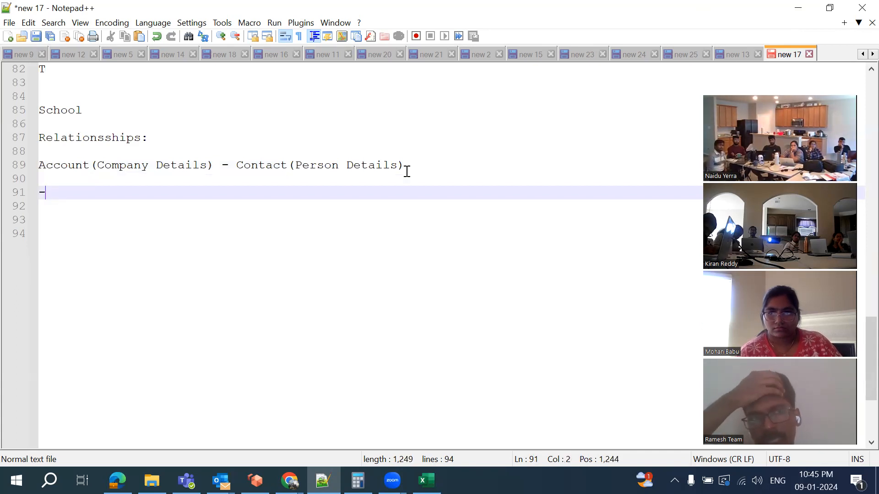
{"action": "type", "text": "One "}
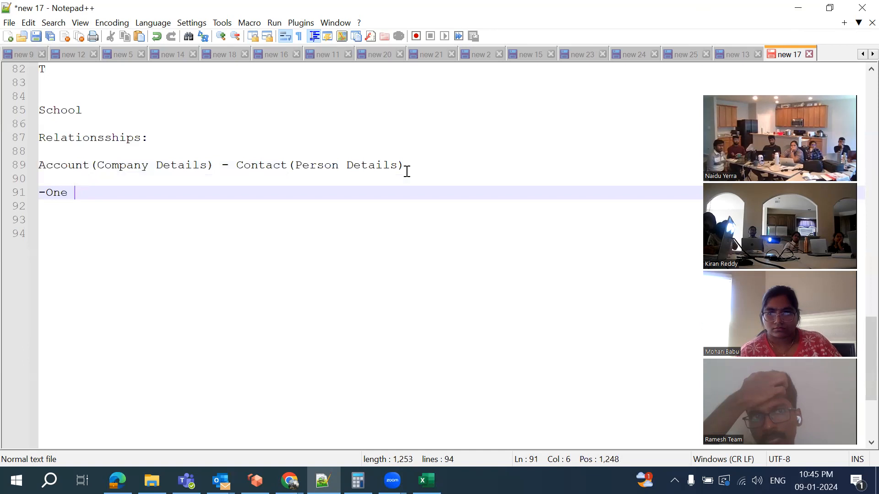
{"action": "type", "text": "To Many"}
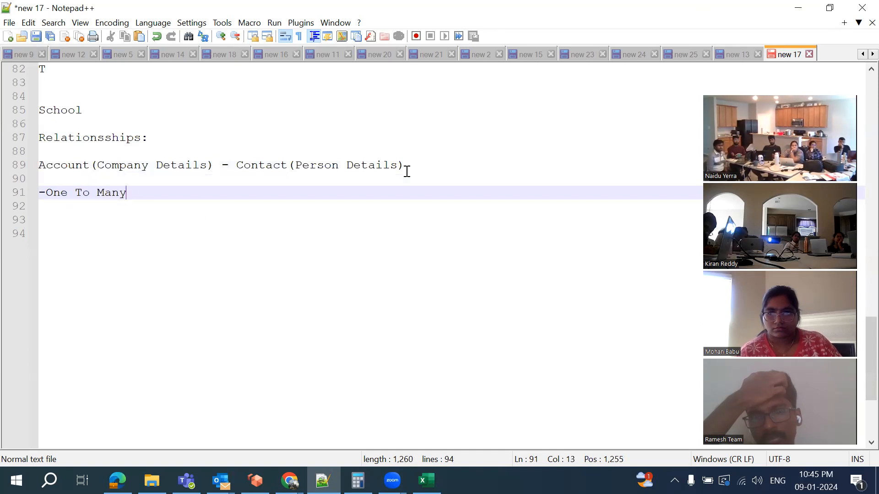
{"action": "key", "text": "Return"}
{"action": "type", "text": "-"}
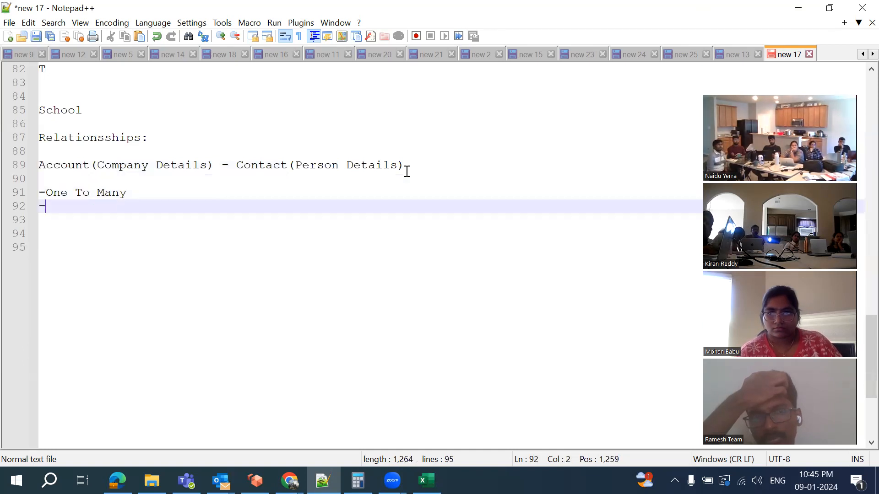
{"action": "type", "text": "One "}
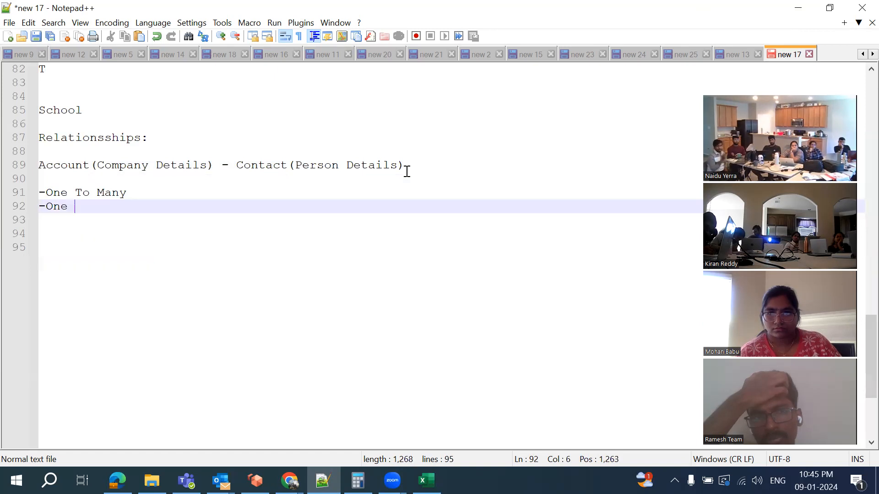
{"action": "type", "text": "To One"}
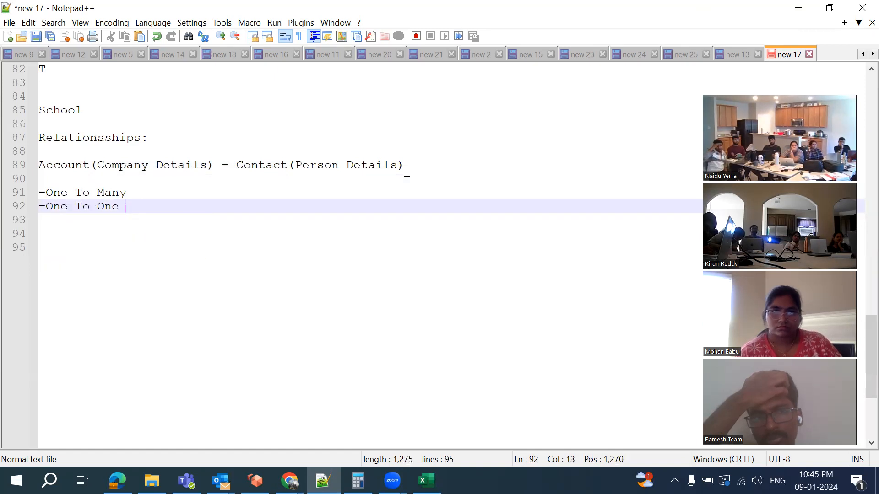
{"action": "key", "text": "Return"}
Add the 'Many To Many' and '-Hierachy' lines, followed by blank lines
{"action": "type", "text": "Many To"}
{"action": "key", "text": "Escape"}
{"action": "key", "text": "BackSpace"}
{"action": "key", "text": "BackSpace"}
{"action": "key", "text": "BackSpace"}
{"action": "key", "text": "BackSpace"}
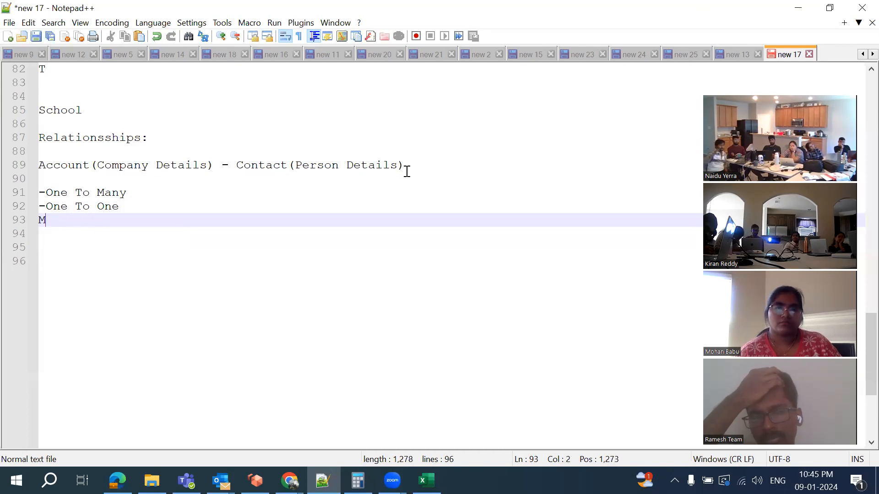
{"action": "type", "text": "Man"}
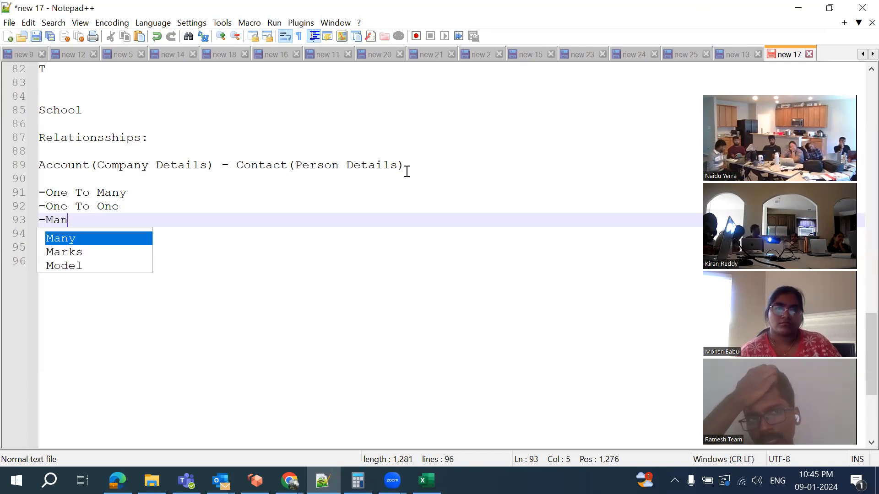
{"action": "type", "text": "y To "}
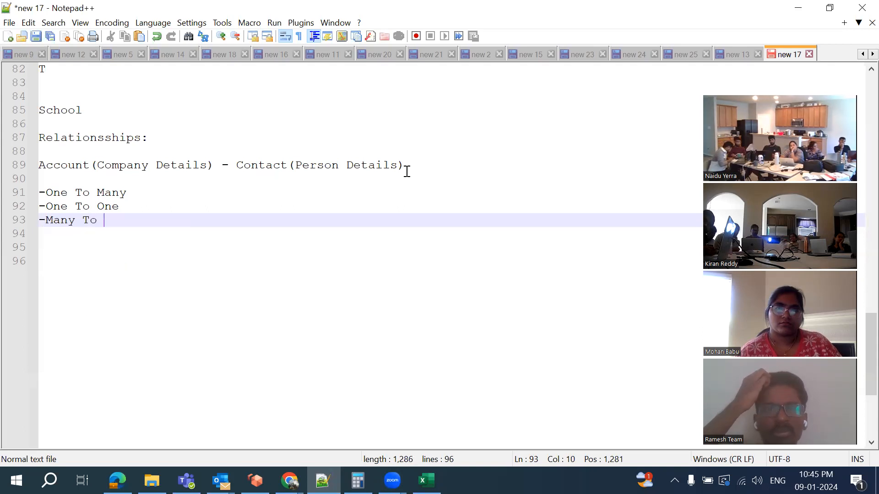
{"action": "type", "text": "Many"}
{"action": "key", "text": "Return"}
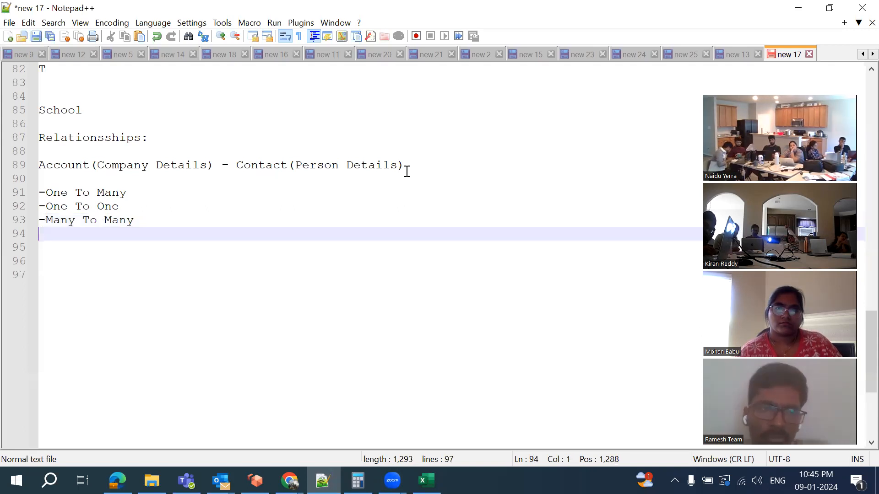
{"action": "type", "text": "-"}
{"action": "key", "text": "BackSpace"}
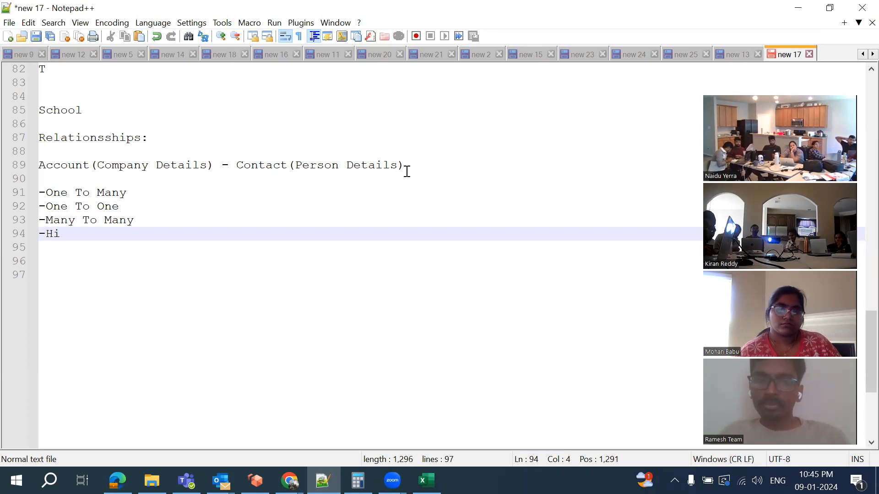
{"action": "type", "text": "Hie"}
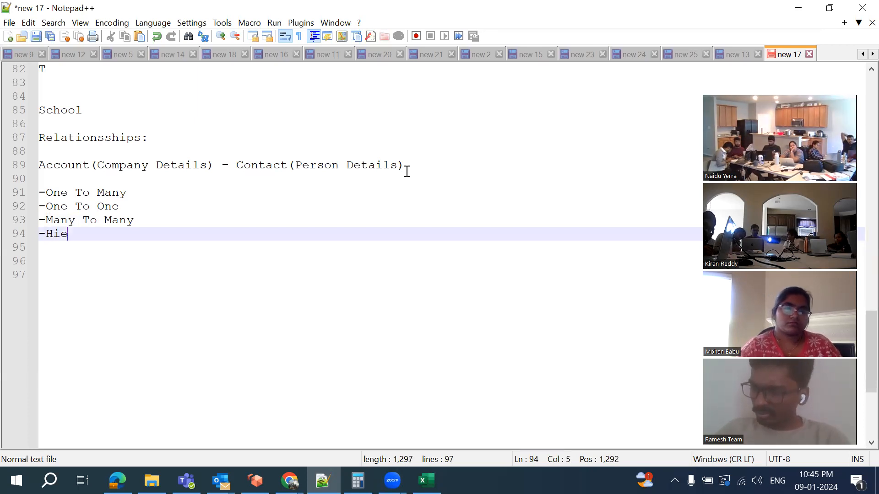
{"action": "type", "text": "rachy"}
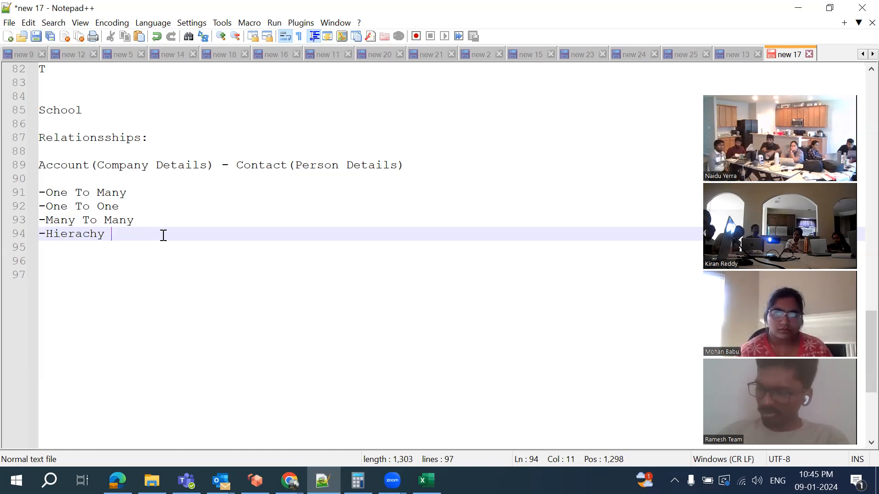
{"action": "key", "text": "Return"}
{"action": "key", "text": "Return"}
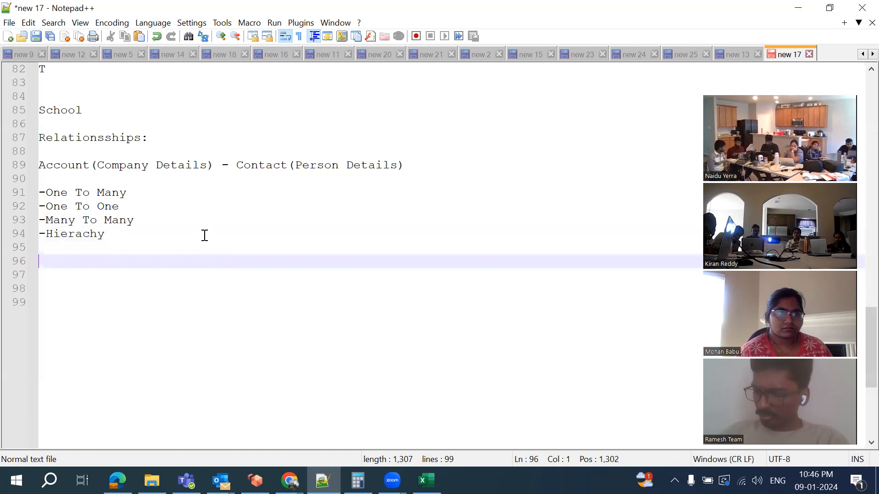
Type the example line 'ABC - Person1, Person2, person3'
{"action": "type", "text": "ABC -"}
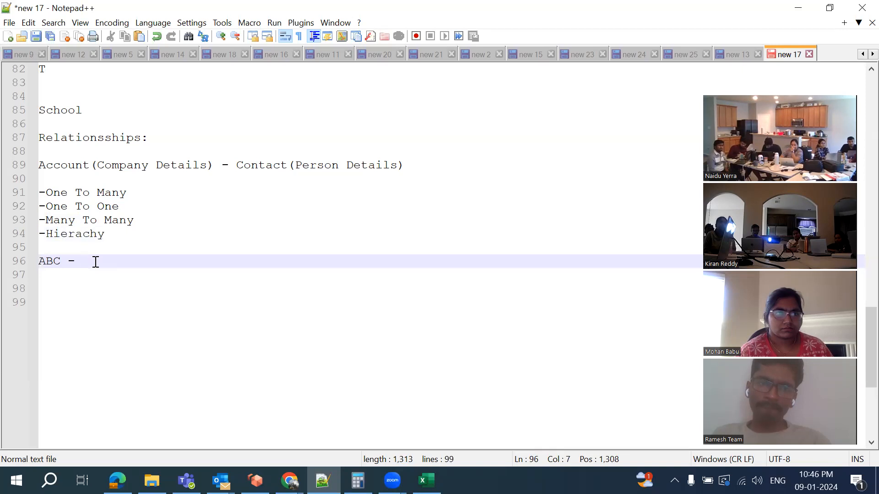
{"action": "type", "text": "Person"}
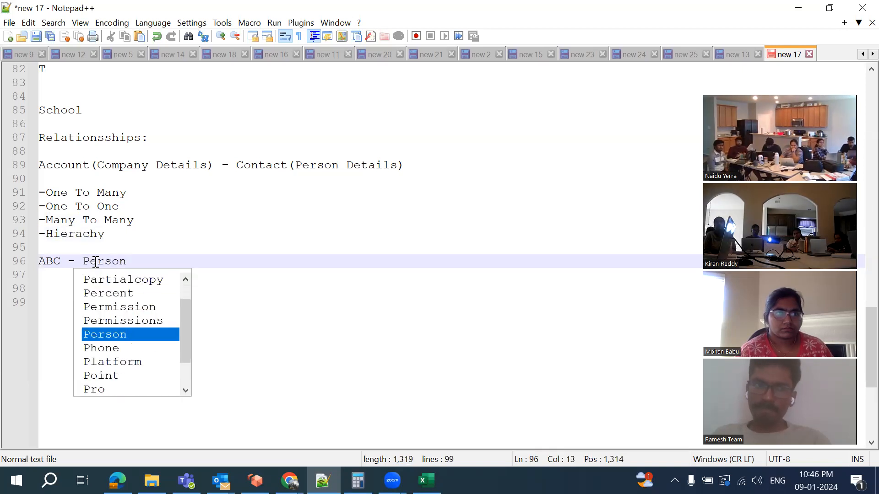
{"action": "type", "text": "1, Person2, person3"}
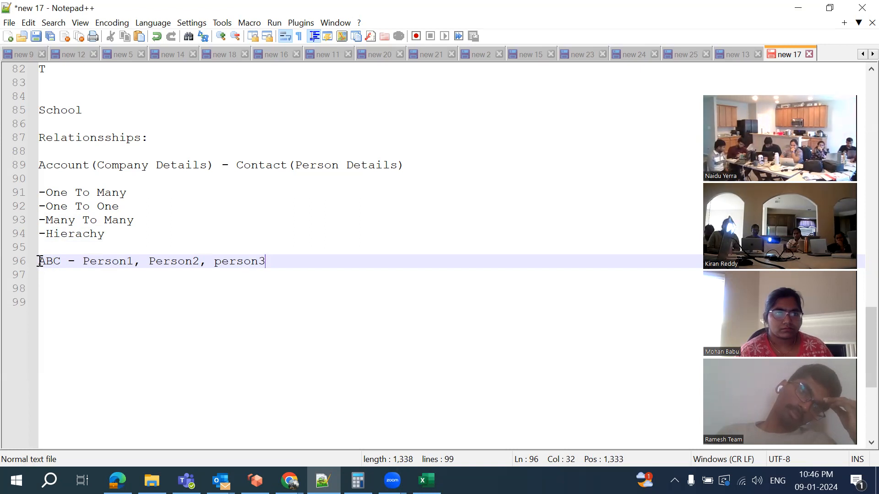
{"action": "left_click_drag", "start_coordinate": [85, 261], "coordinate": [273, 261]}
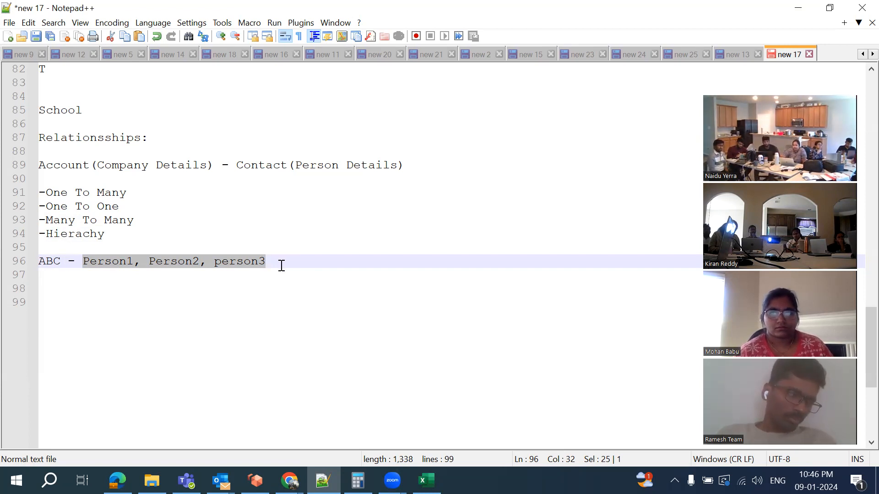
{"action": "left_click", "coordinate": [284, 250]}
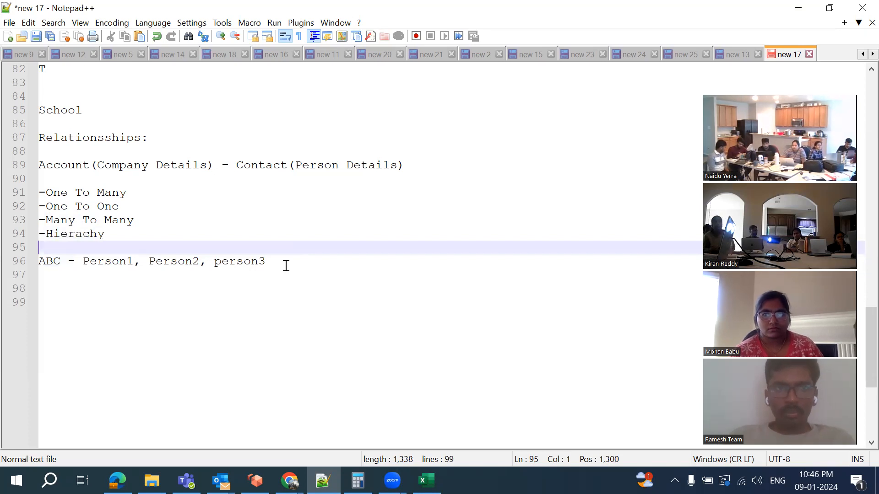
Add 'Person1 - Prod1, Prod2,Prod3' on a new line below the ABC line
{"action": "left_click", "coordinate": [285, 263]}
{"action": "key", "text": "Return"}
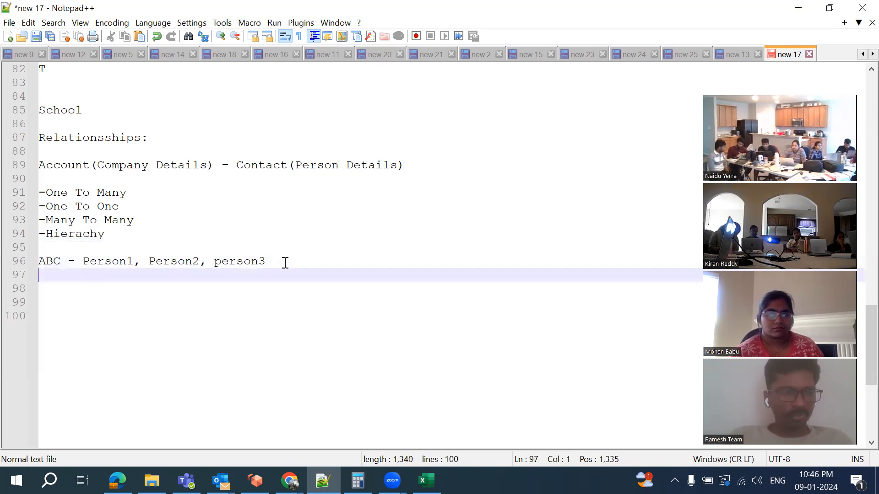
{"action": "type", "text": "Person1"}
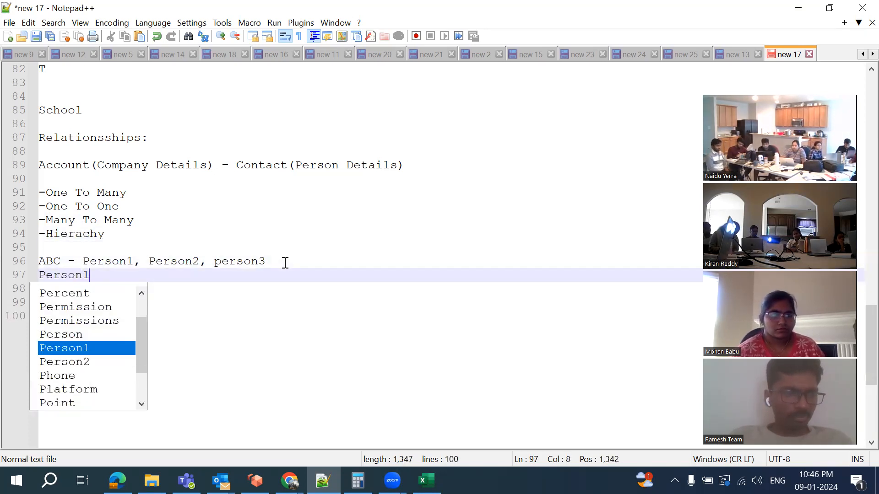
{"action": "type", "text": " - Products"}
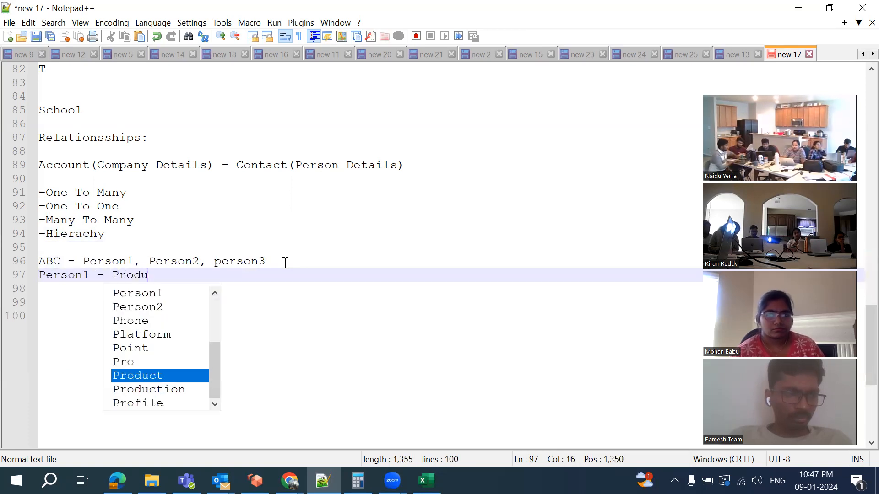
{"action": "key", "text": "BackSpace"}
{"action": "key", "text": "BackSpace"}
{"action": "key", "text": "BackSpace"}
{"action": "key", "text": "BackSpace"}
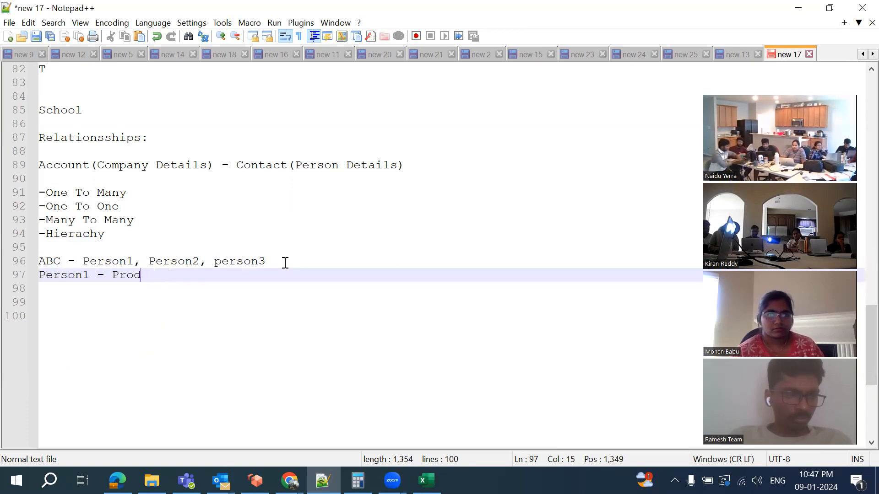
{"action": "type", "text": "1, Pro"}
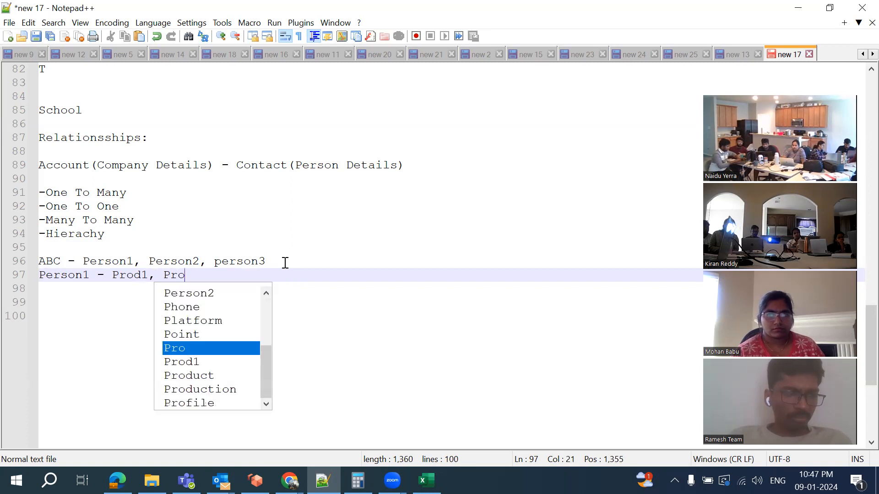
{"action": "type", "text": "d2,Prod3"}
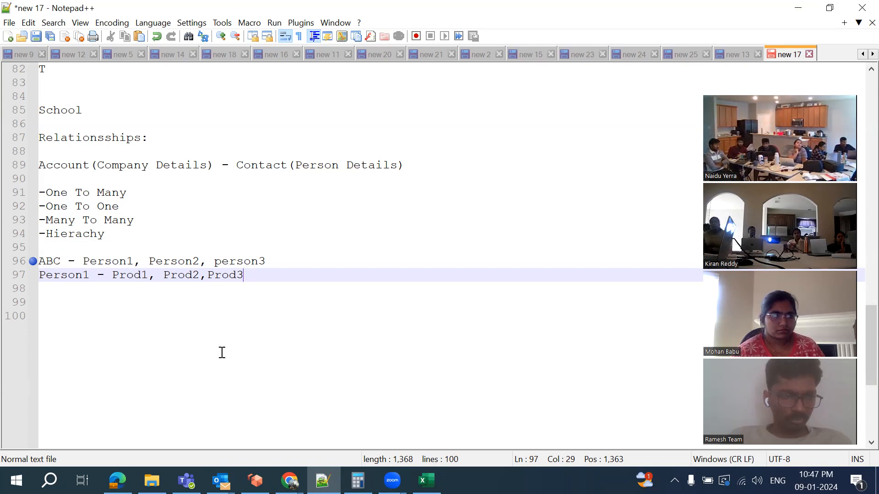
{"action": "left_click", "coordinate": [289, 480]}
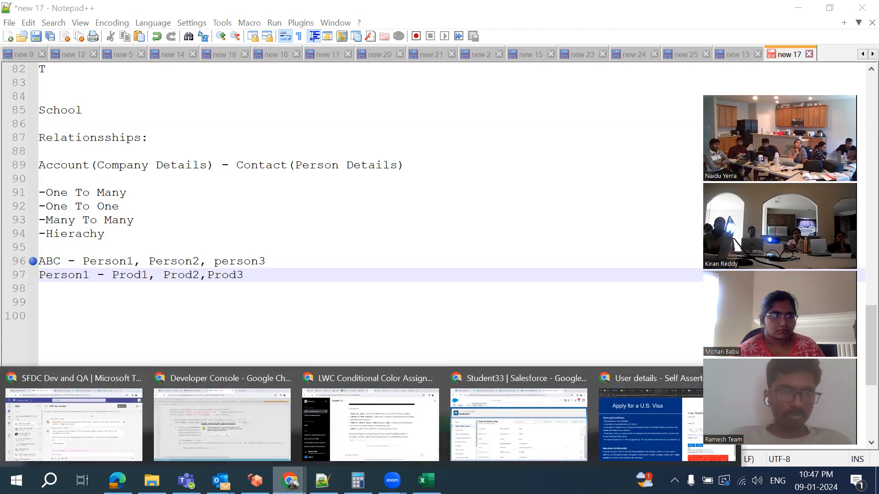
{"action": "left_click", "coordinate": [528, 435]}
{"action": "left_click", "coordinate": [238, 15]}
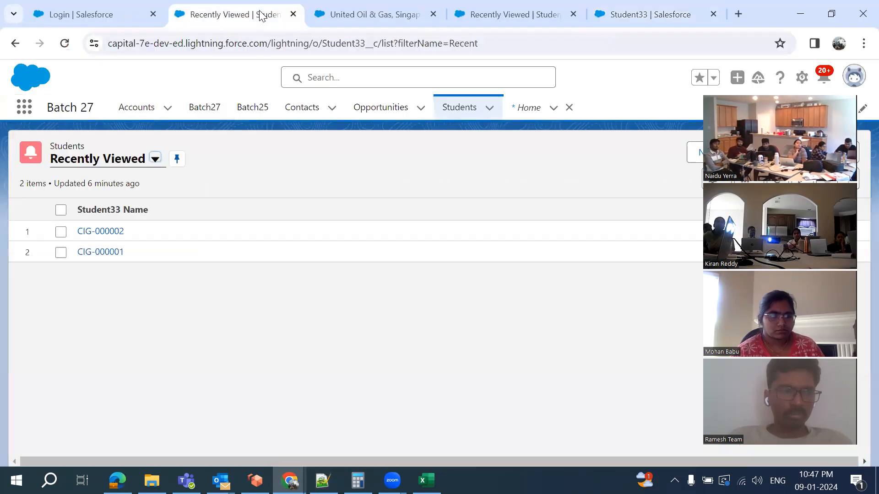
{"action": "left_click", "coordinate": [154, 111]}
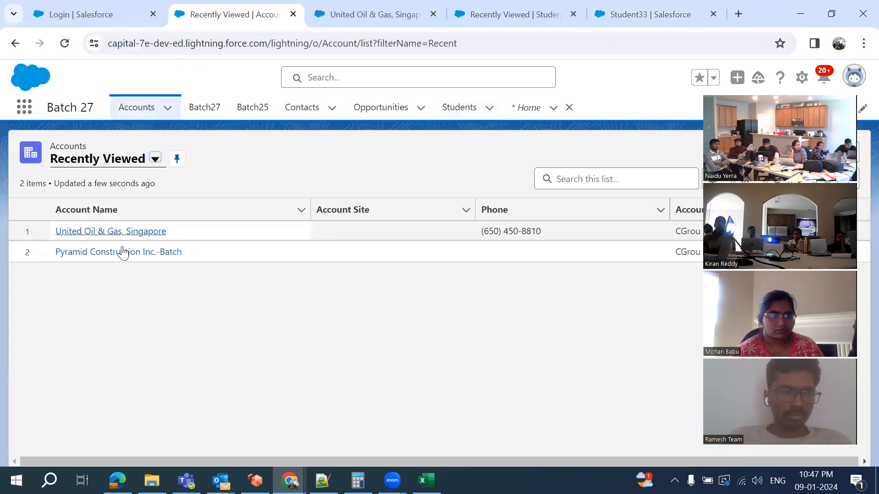
{"action": "left_click", "coordinate": [101, 234]}
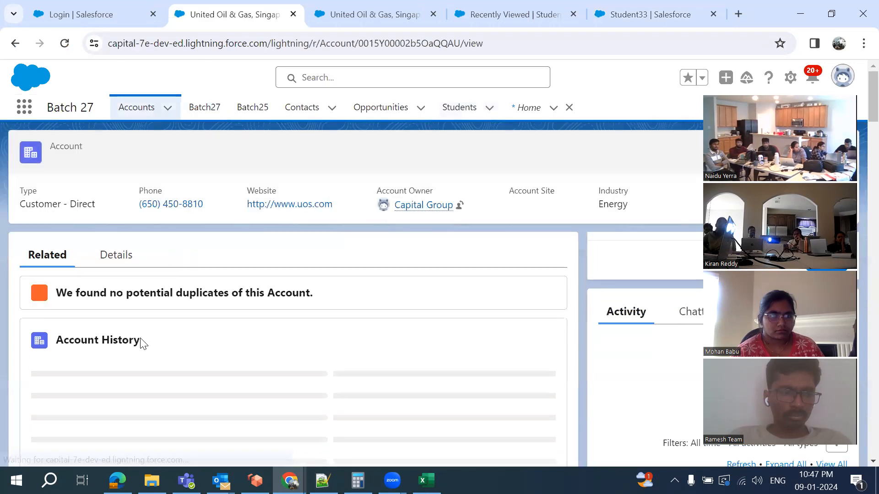
{"action": "scroll", "coordinate": [141, 339], "scroll_direction": "down", "scroll_amount": 3}
{"action": "scroll", "coordinate": [141, 344], "scroll_direction": "down", "scroll_amount": 10}
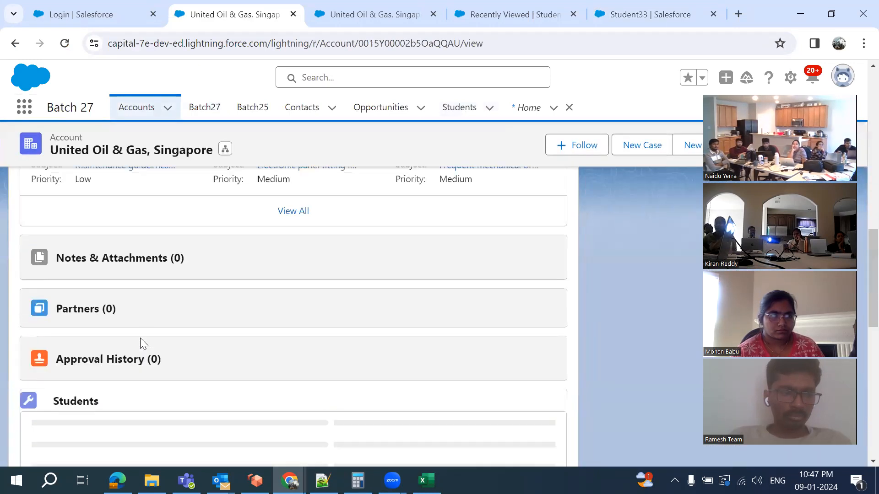
{"action": "scroll", "coordinate": [140, 341], "scroll_direction": "up", "scroll_amount": 5}
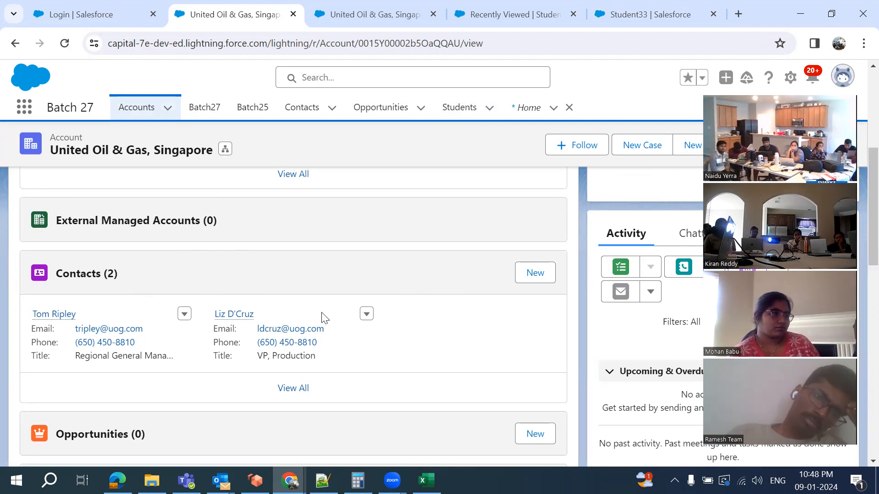
{"action": "key", "text": "alt+Tab"}
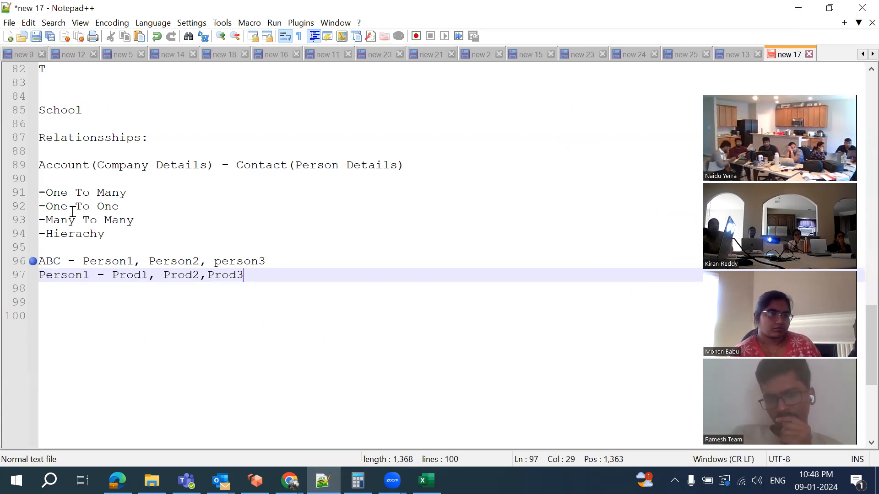
Annotate One To One with '(by default salesforc is not providing this option)'
{"action": "key", "text": "Return"}
{"action": "key", "text": "Return"}
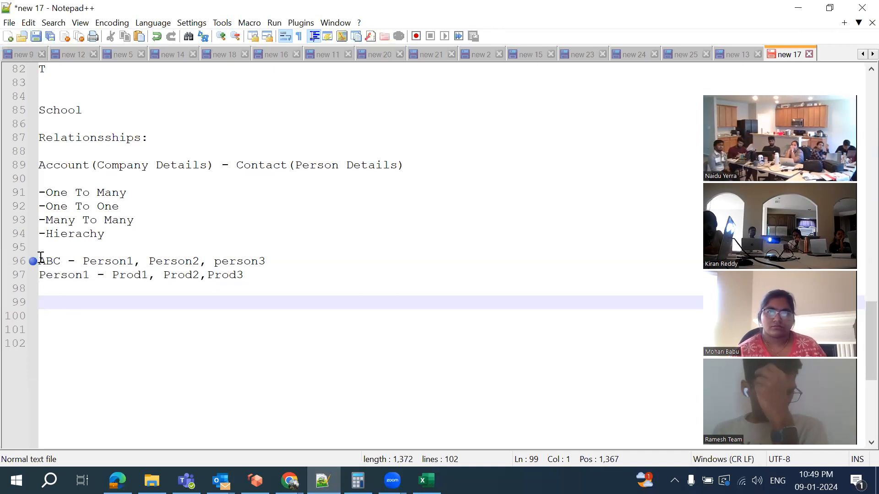
{"action": "left_click", "coordinate": [137, 202]}
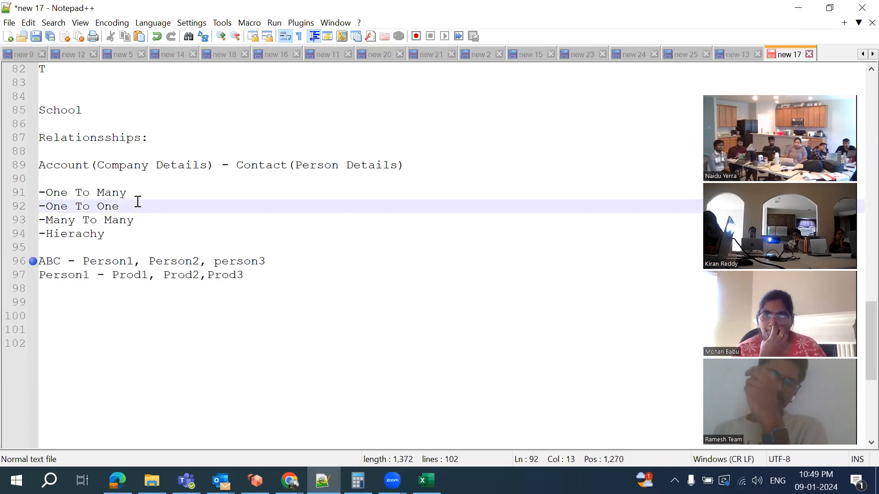
{"action": "type", "text": "Custo"}
{"action": "key", "text": "BackSpace"}
{"action": "key", "text": "BackSpace"}
{"action": "key", "text": "BackSpace"}
{"action": "key", "text": "BackSpace"}
{"action": "key", "text": "BackSpace"}
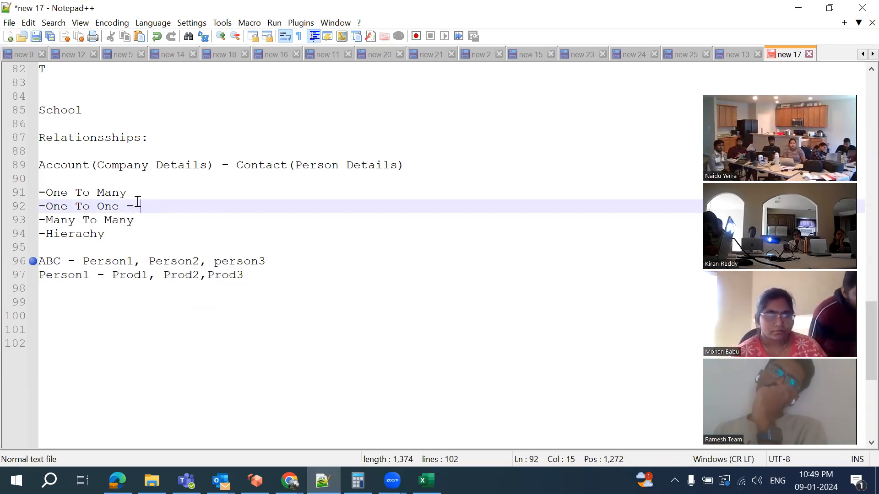
{"action": "type", "text": "(B"}
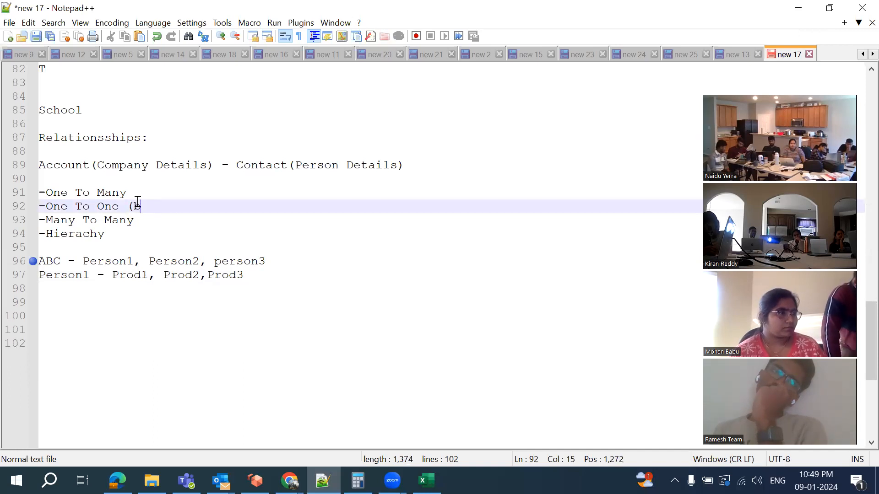
{"action": "type", "text": "y det"}
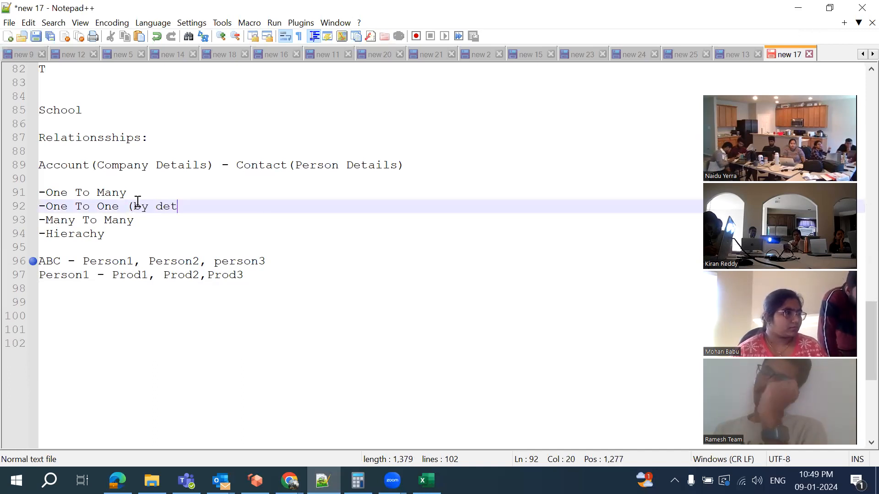
{"action": "key", "text": "BackSpace"}
{"action": "type", "text": "fault sales"}
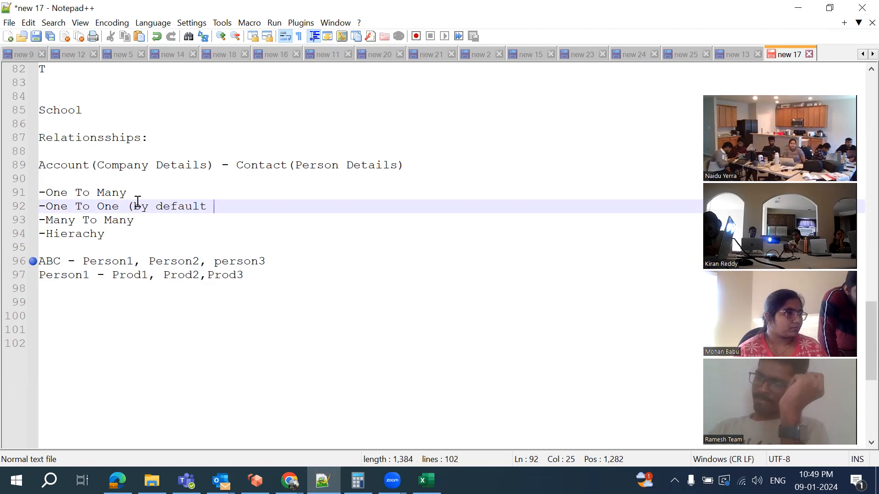
{"action": "type", "text": "forc n"}
{"action": "key", "text": "BackSpace"}
{"action": "type", "text": "is not providing this option"}
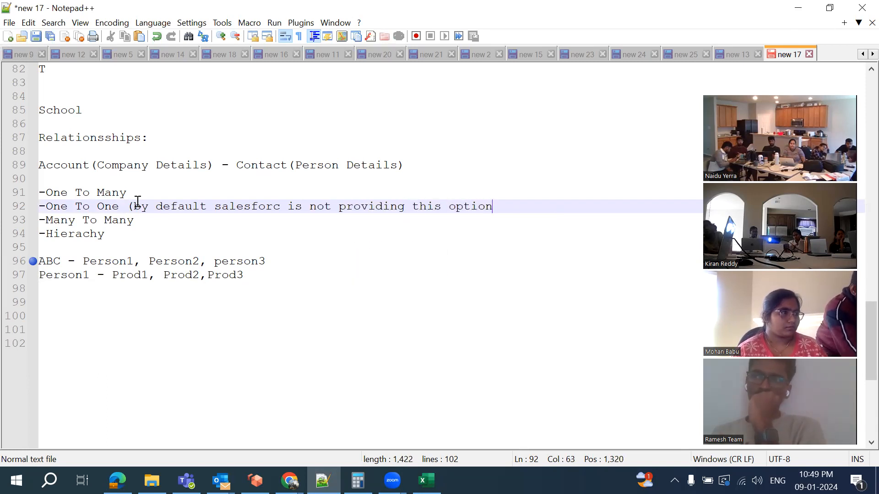
{"action": "type", "text": ")"}
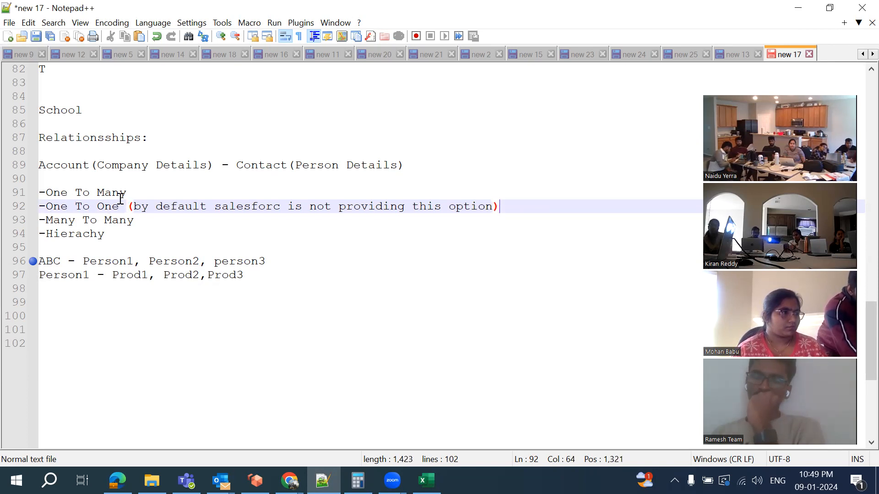
Add empty parentheses '()' after One To Many
{"action": "left_click", "coordinate": [141, 190]}
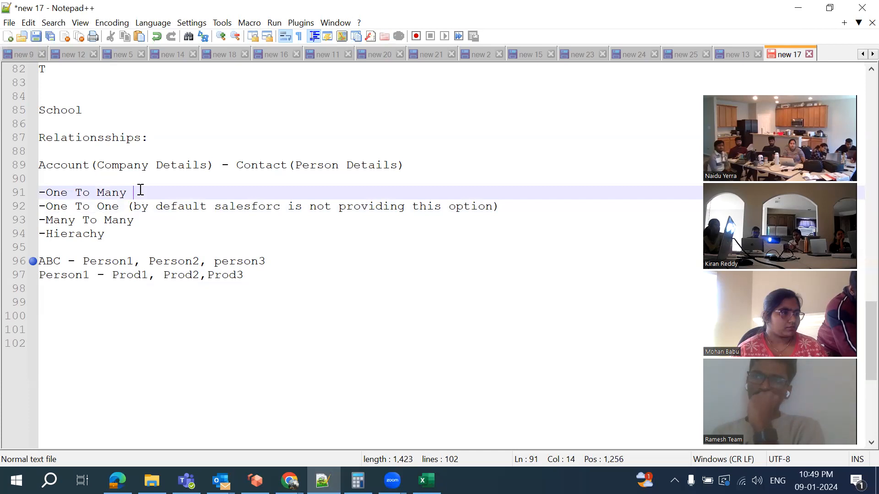
{"action": "type", "text": "()"}
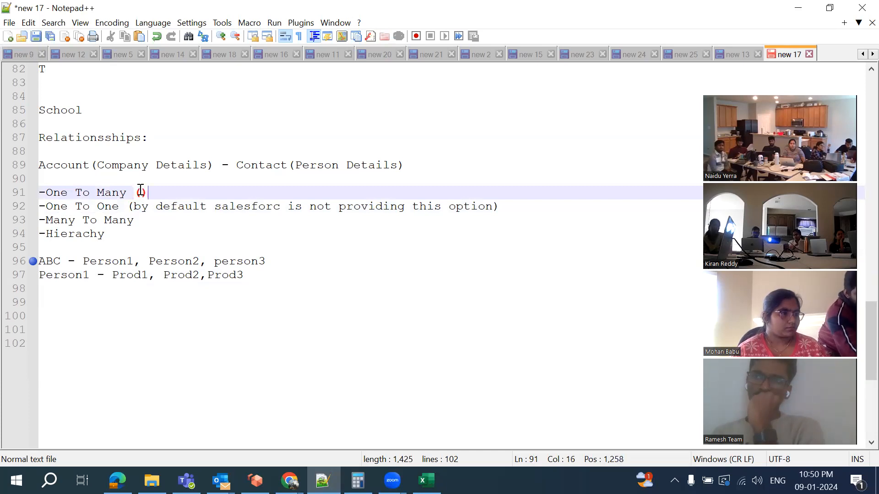
{"action": "left_click", "coordinate": [148, 222]}
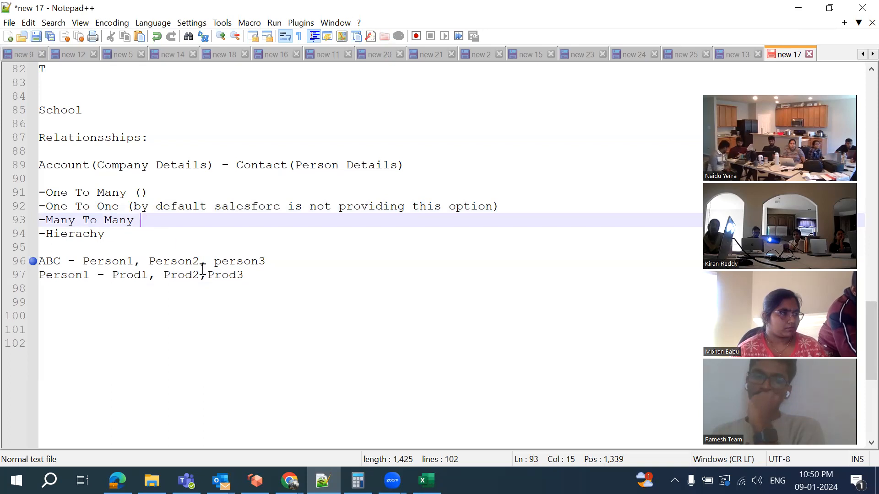
{"action": "left_click", "coordinate": [119, 315]}
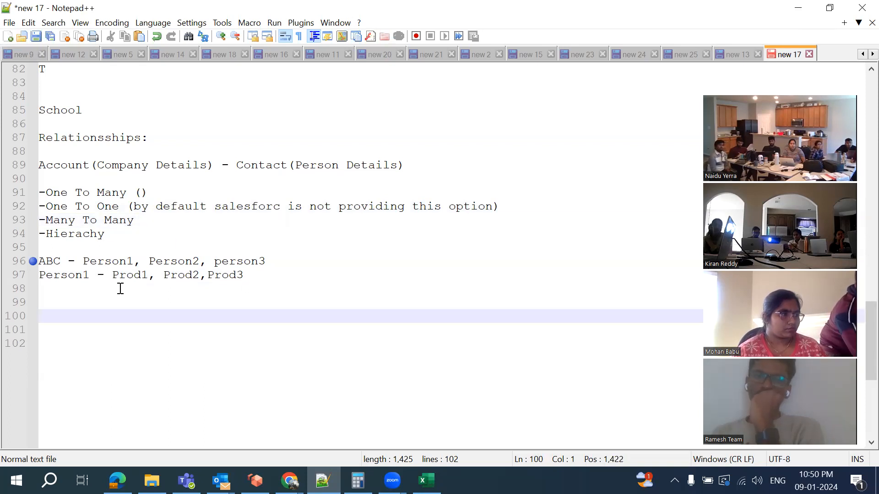
Write a 'Student and teacher' heading with the line '1student (Teachers)'
{"action": "key", "text": "Up"}
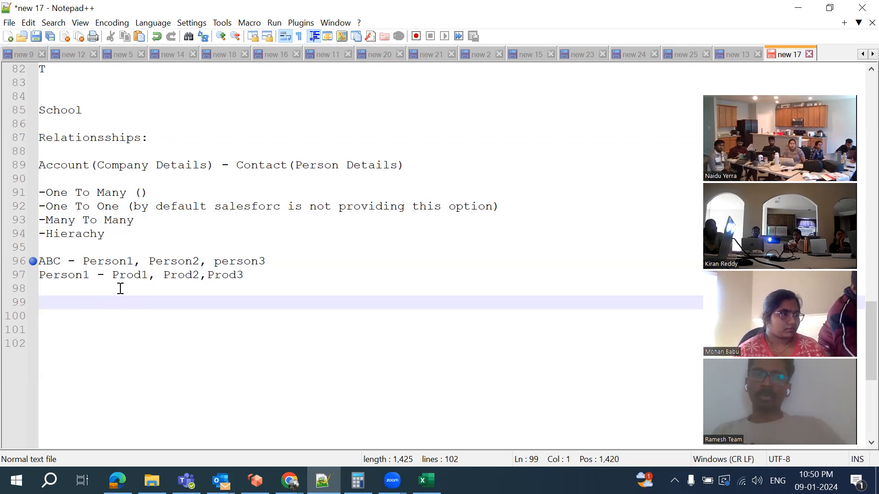
{"action": "type", "text": "S"}
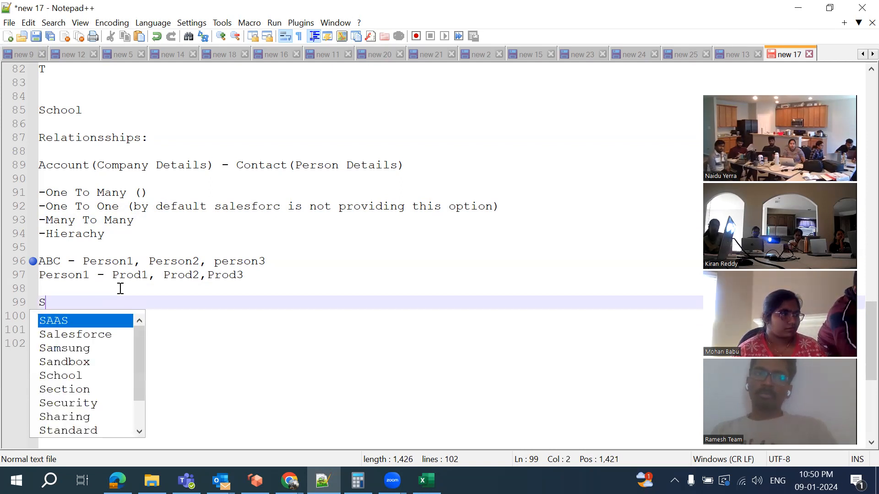
{"action": "type", "text": "tudent and teacher"}
{"action": "key", "text": "Return"}
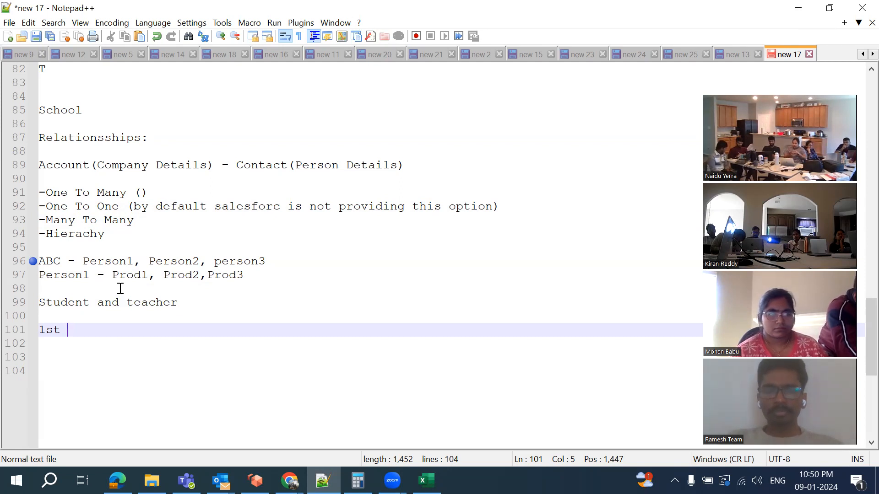
{"action": "key", "text": "BackSpace"}
{"action": "key", "text": "BackSpace"}
{"action": "type", "text": "tudent"}
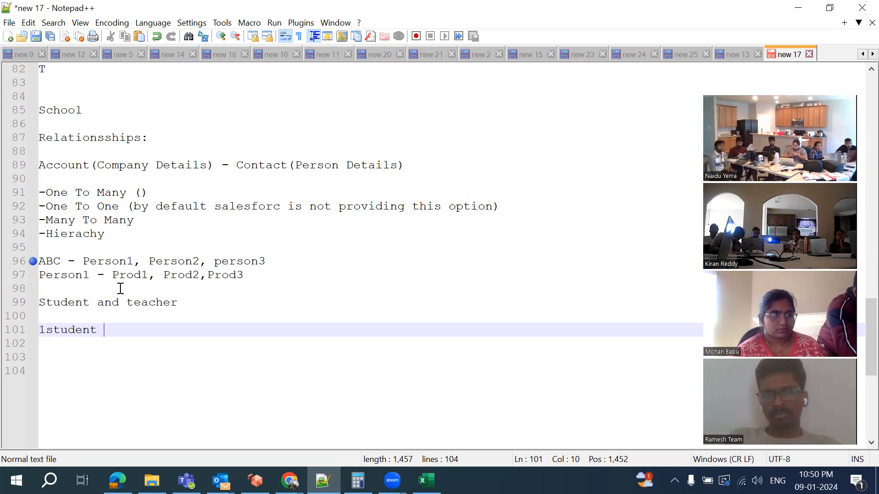
{"action": "type", "text": "("}
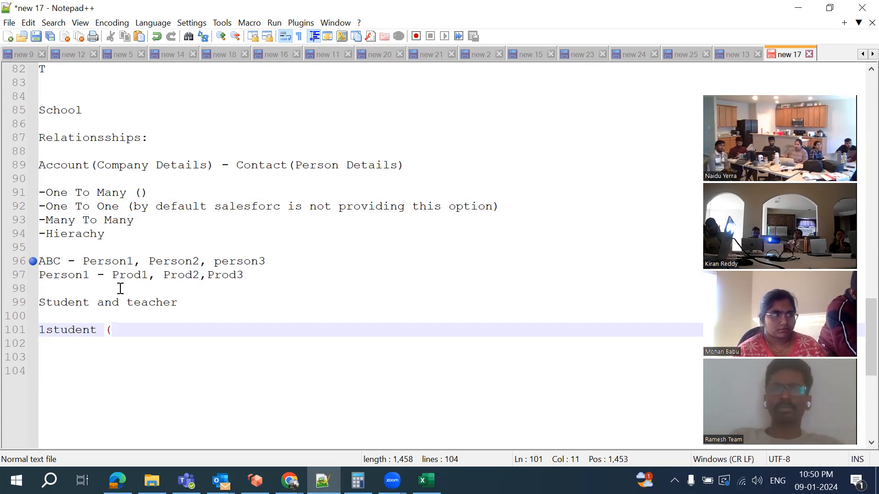
{"action": "type", "text": "Computer"}
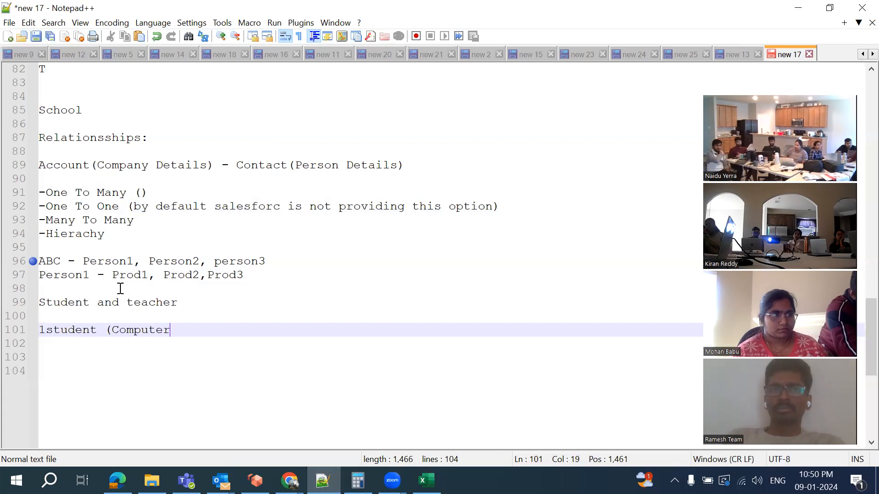
{"action": "key", "text": "BackSpace"}
{"action": "key", "text": "BackSpace"}
{"action": "key", "text": "BackSpace"}
{"action": "key", "text": "BackSpace"}
{"action": "key", "text": "BackSpace"}
{"action": "key", "text": "BackSpace"}
{"action": "key", "text": "BackSpace"}
{"action": "key", "text": "BackSpace"}
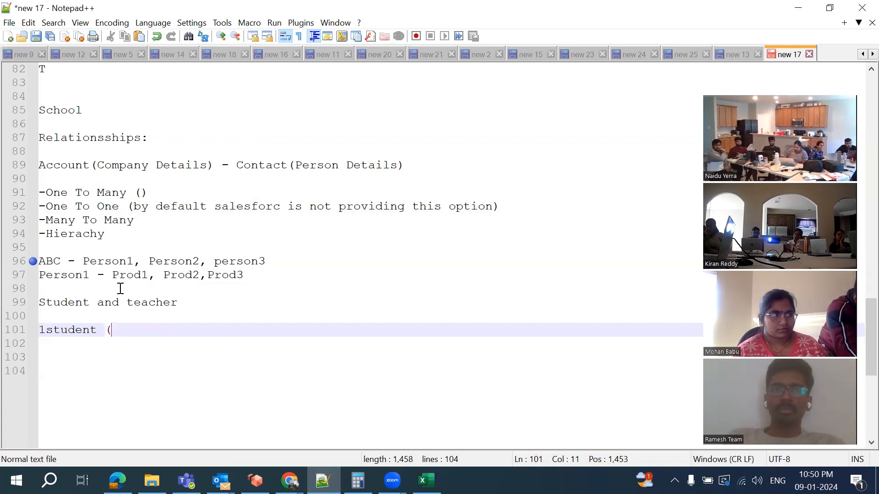
{"action": "type", "text": "Teacher"}
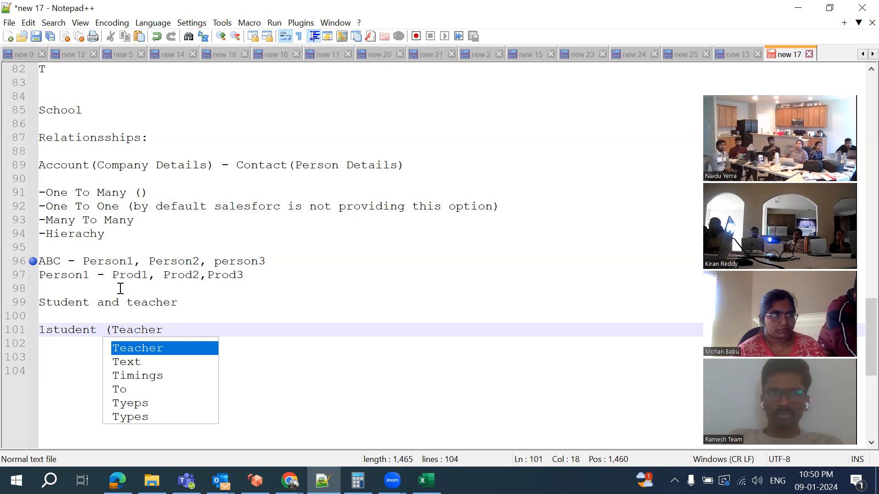
{"action": "type", "text": "s)"}
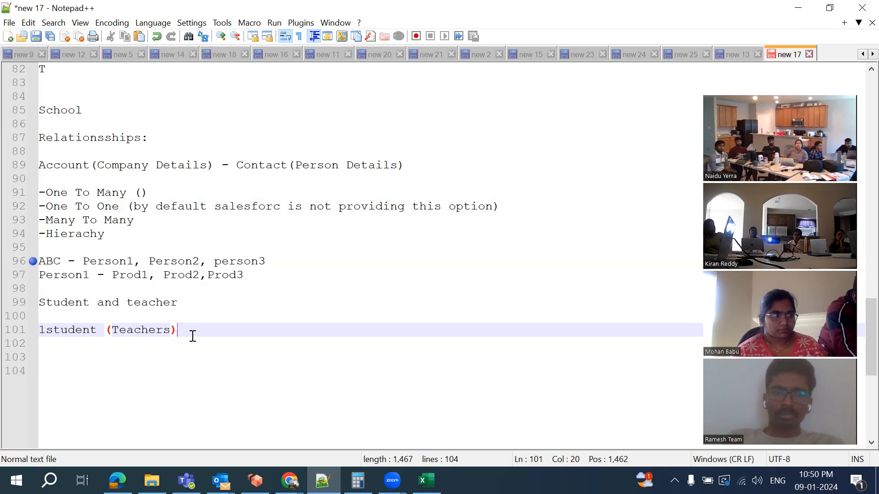
Add 'Teacher (Student)' on the next line, followed by blank lines
{"action": "key", "text": "Return"}
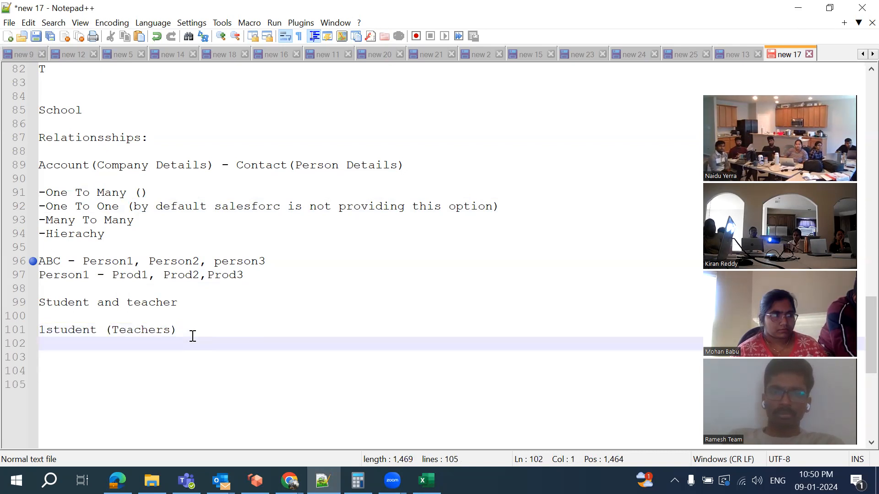
{"action": "type", "text": "Teacher("}
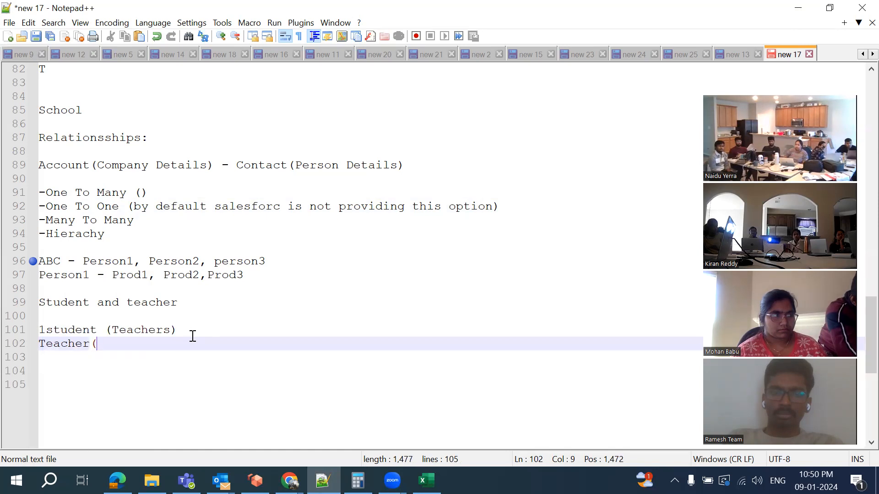
{"action": "key", "text": "BackSpace"}
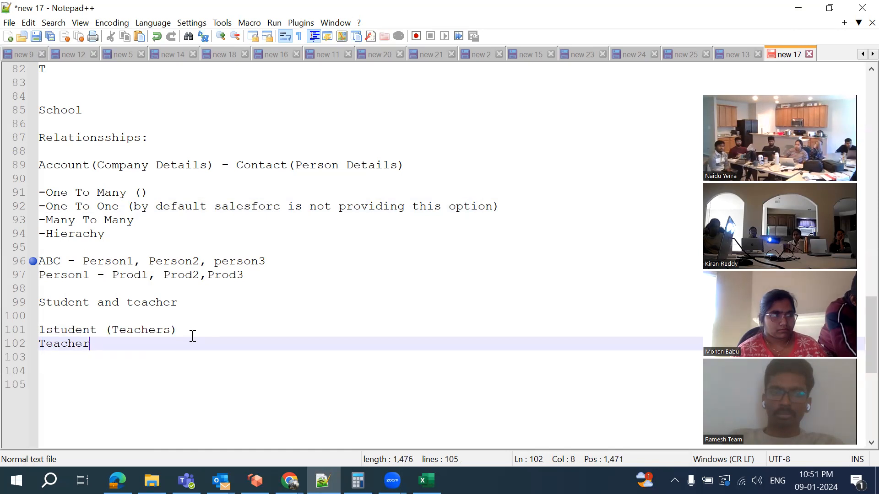
{"action": "type", "text": "("}
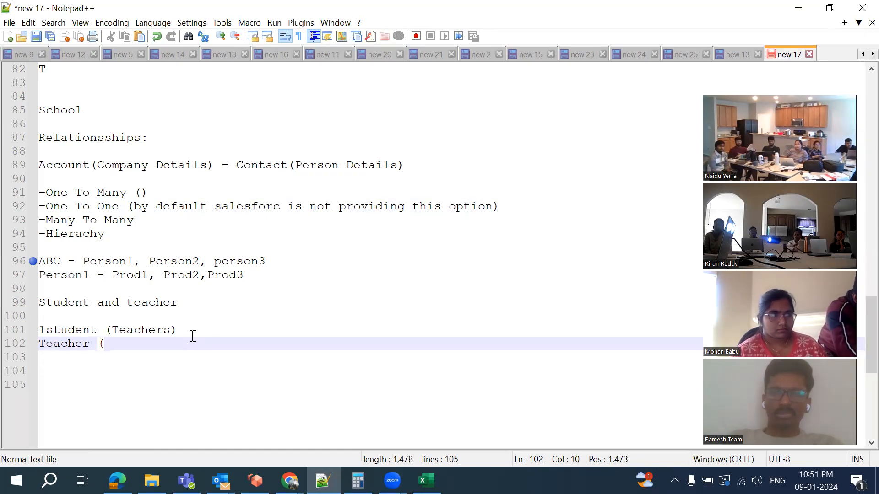
{"action": "type", "text": "St"}
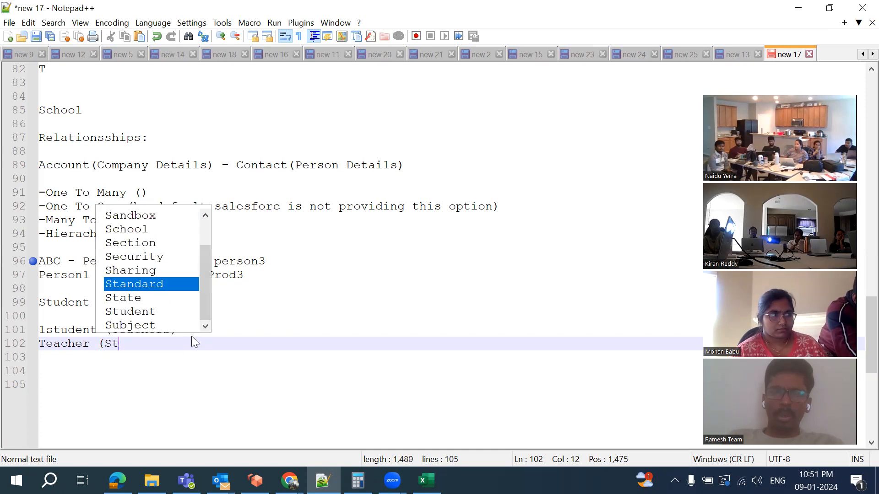
{"action": "type", "text": "udent)"}
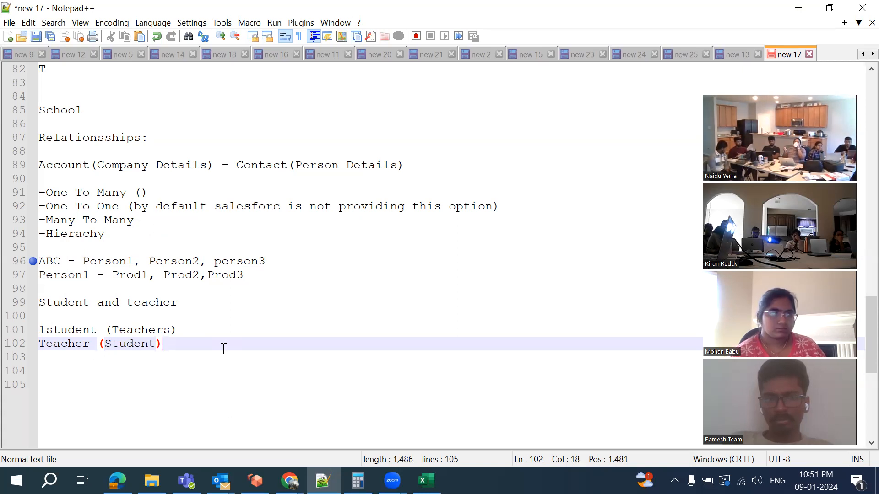
{"action": "key", "text": "Return"}
{"action": "key", "text": "Return"}
{"action": "key", "text": "Return"}
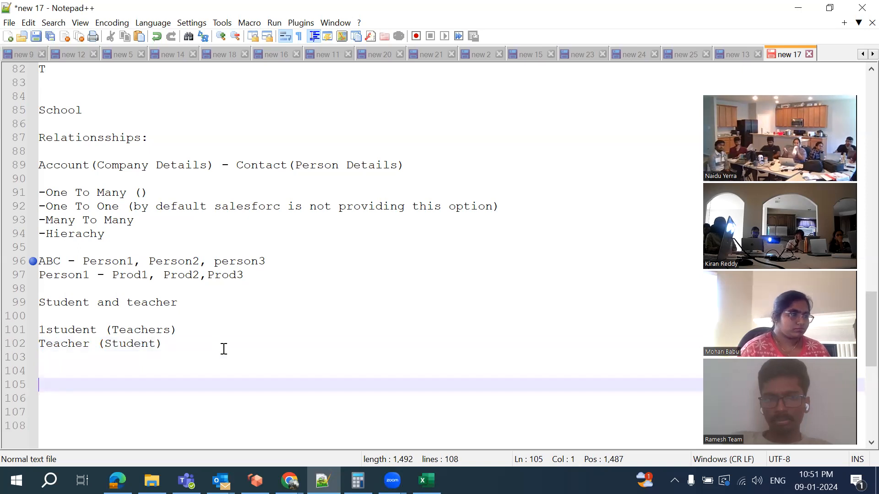
Add an 'Employee Project' heading, replacing Resource with Project
{"action": "type", "text": "Em"}
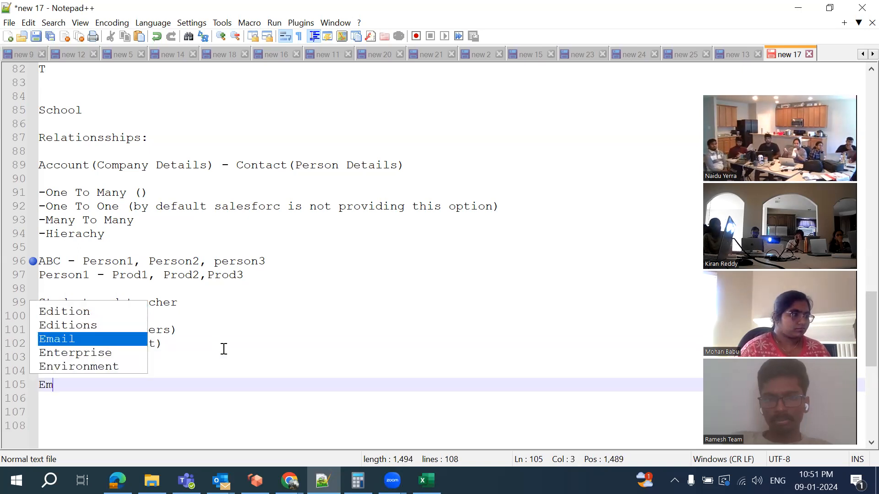
{"action": "type", "text": "ployee "}
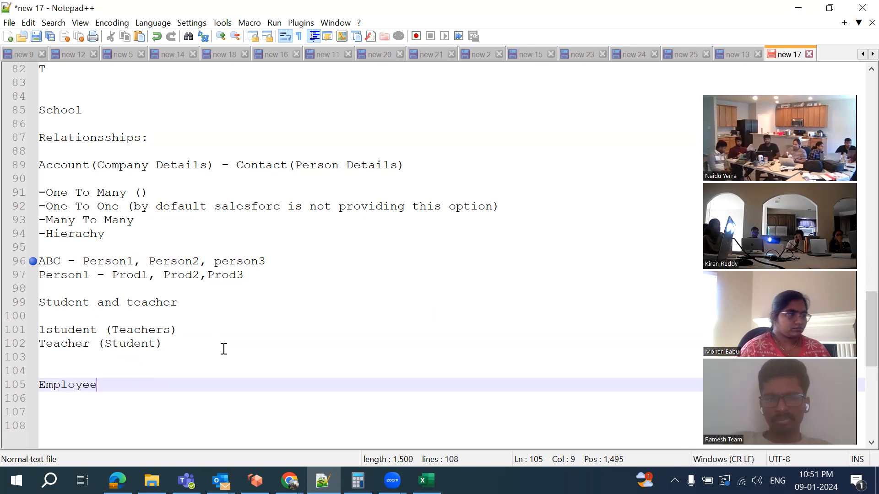
{"action": "type", "text": "  Resourc"}
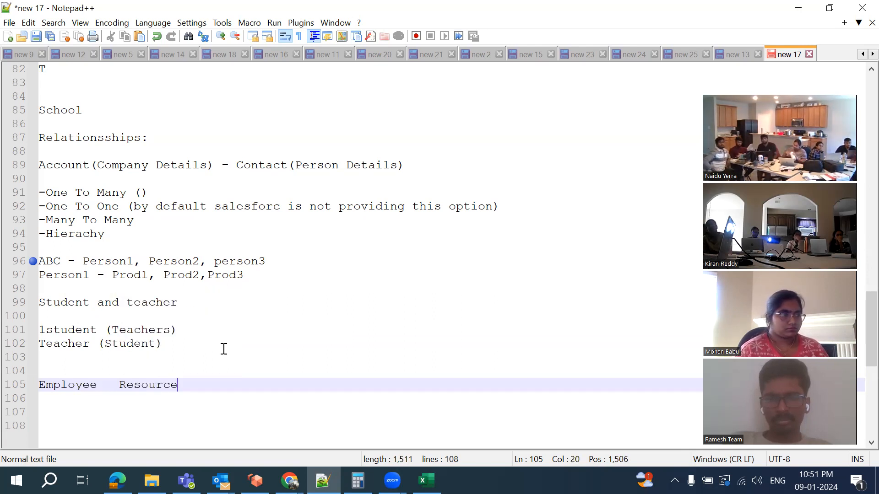
{"action": "type", "text": "e"}
{"action": "key", "text": "Return"}
{"action": "key", "text": "Return"}
{"action": "scroll", "coordinate": [224, 349], "scroll_direction": "down", "scroll_amount": 2}
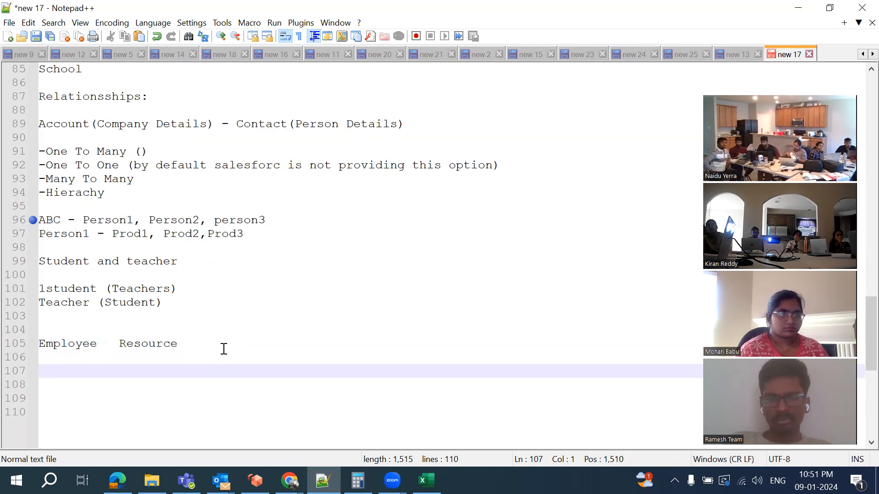
{"action": "left_click", "coordinate": [88, 322]}
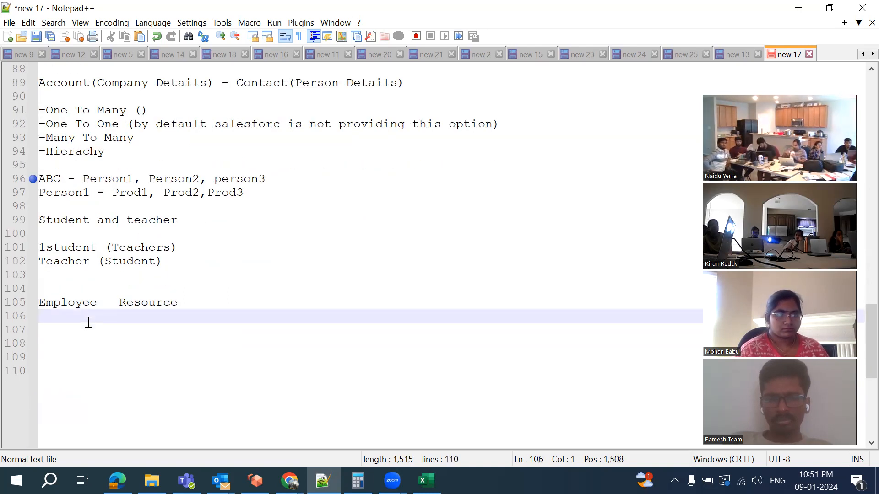
{"action": "type", "text": "Emp"}
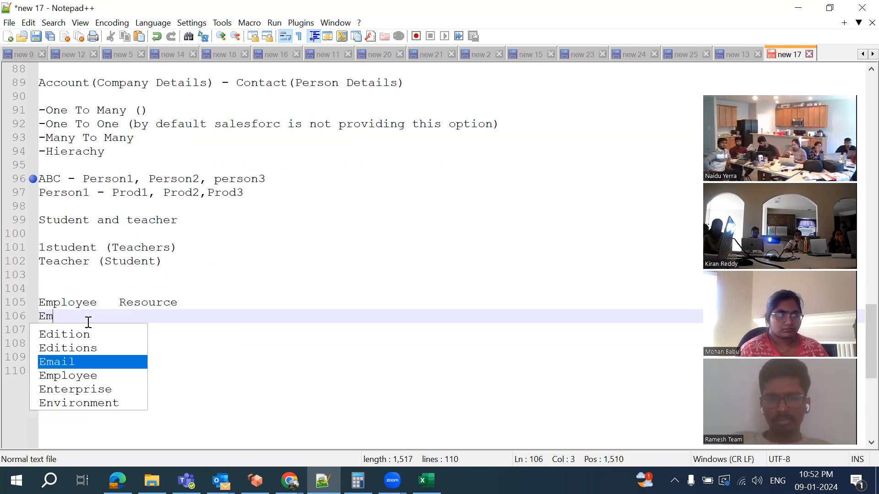
{"action": "double_click", "coordinate": [137, 302]}
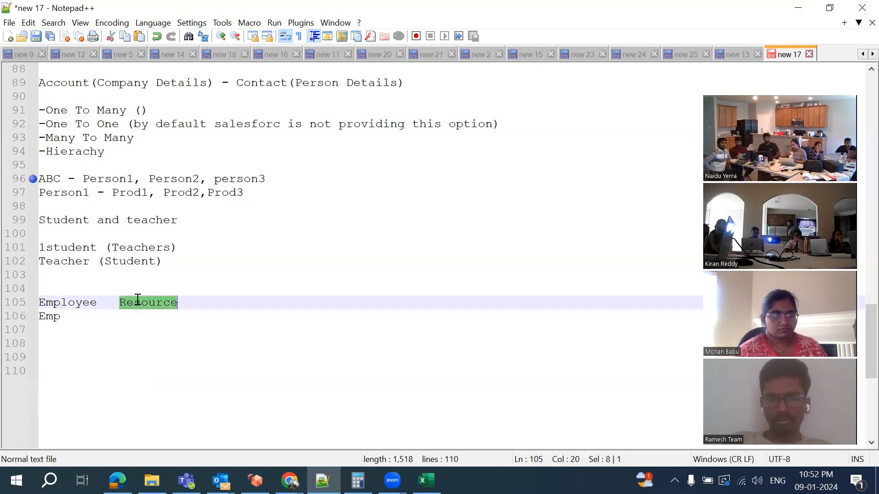
{"action": "type", "text": "Project"}
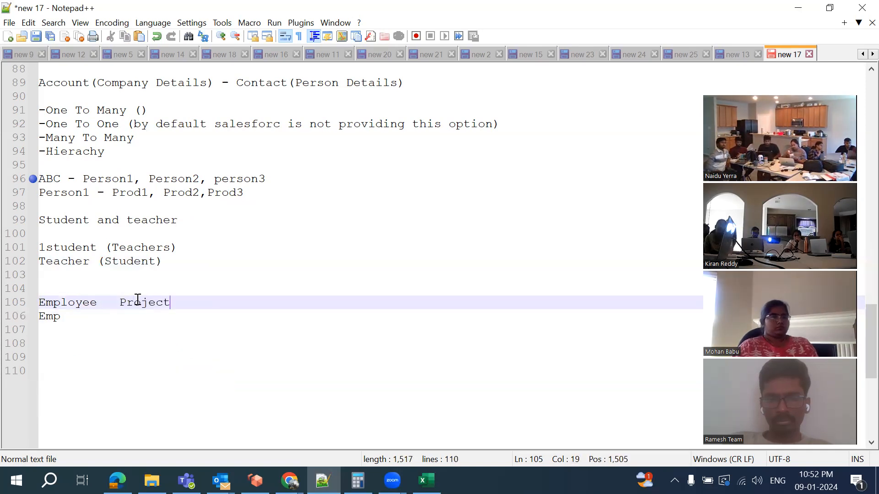
Add the lines 'Emp1 - P1,P2' and 'P1- Emp2,Emp2' below the heading
{"action": "left_click", "coordinate": [105, 316]}
{"action": "type", "text": "- P1,P2"}
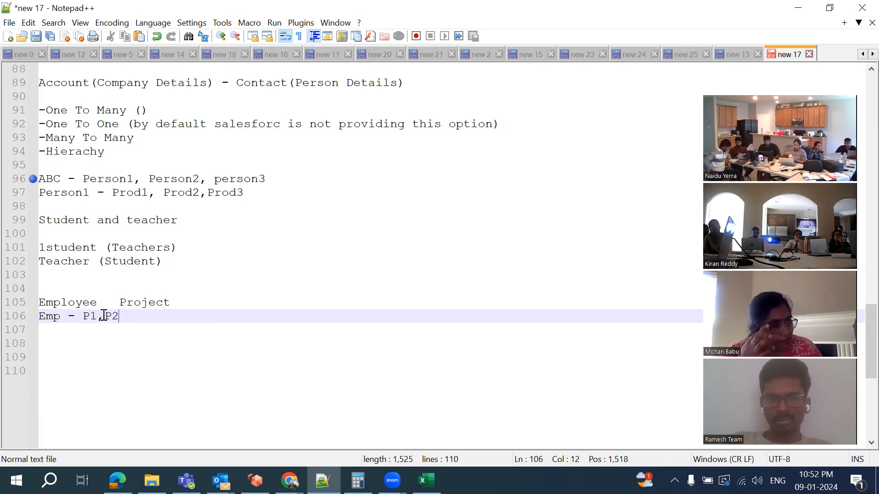
{"action": "left_click", "coordinate": [63, 315]}
{"action": "type", "text": "l"}
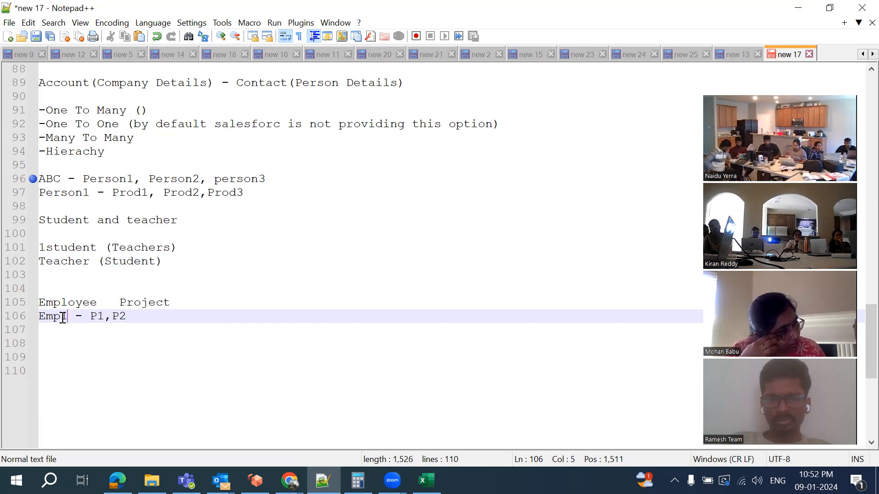
{"action": "left_click", "coordinate": [134, 318]}
{"action": "key", "text": "Return"}
{"action": "key", "text": "Return"}
{"action": "type", "text": "P"}
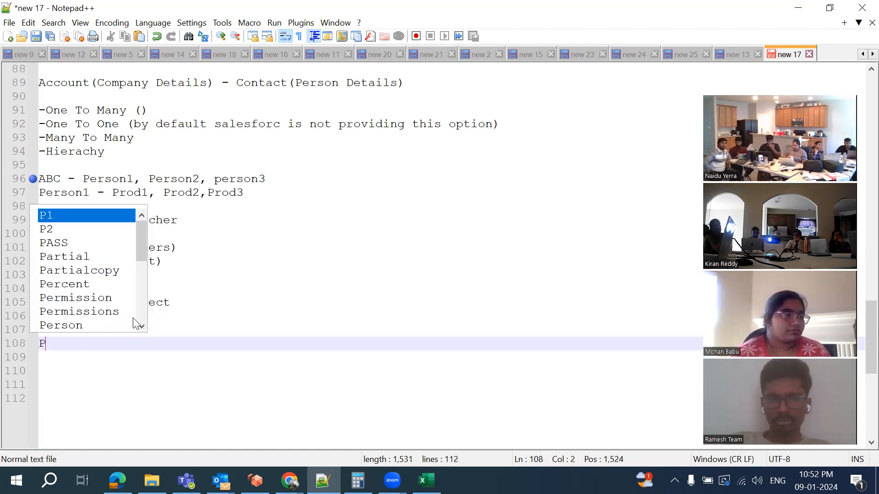
{"action": "type", "text": "1- "}
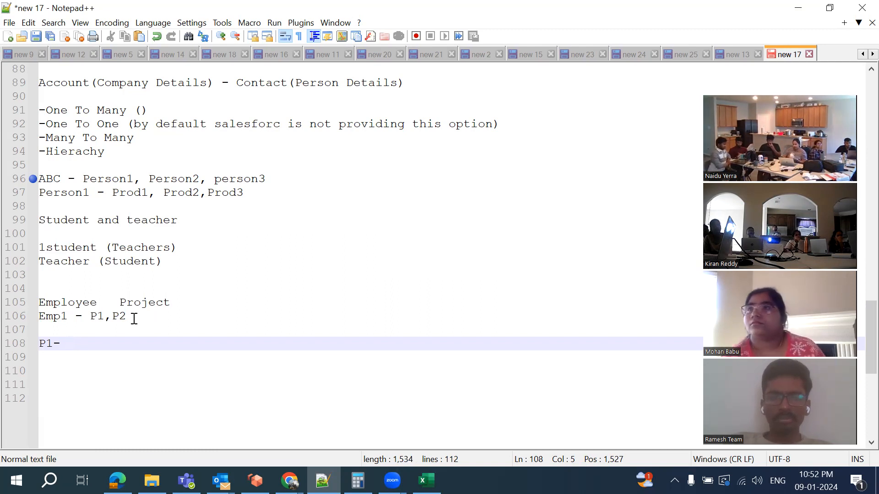
{"action": "type", "text": "Emp2"}
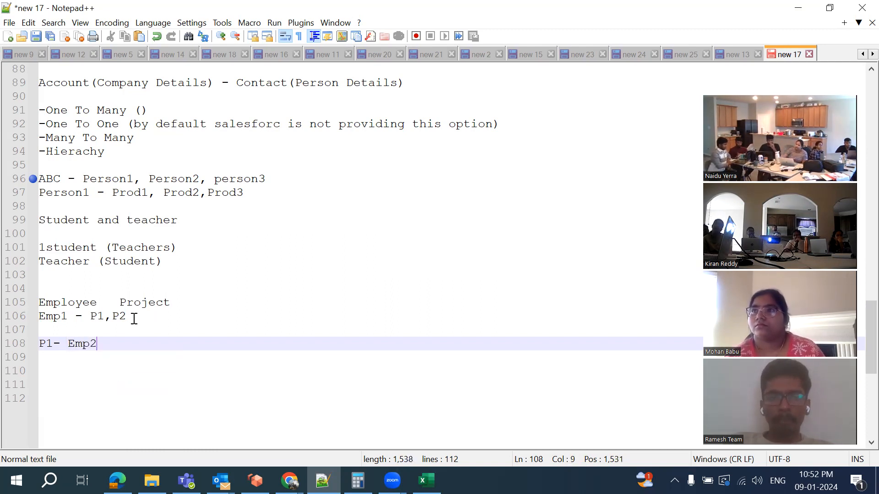
{"action": "type", "text": ",Em"}
{"action": "key", "text": "BackSpace"}
{"action": "type", "text": "Emp2"}
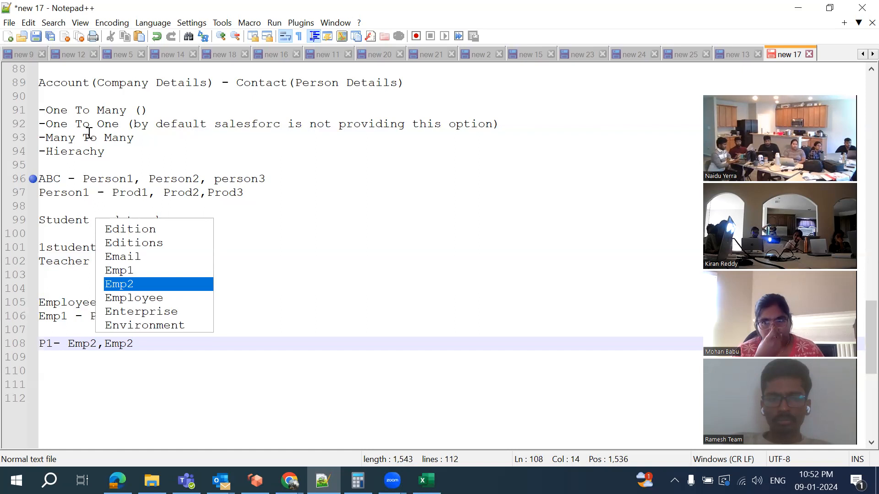
Append the bracketed note '(by default salesforc is not providing this option)' to the Many To Many line
{"action": "left_click", "coordinate": [151, 141]}
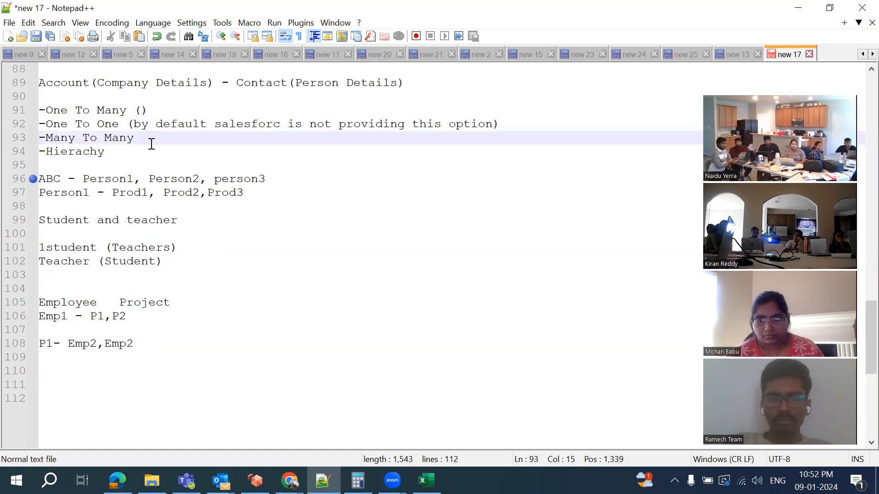
{"action": "left_click_drag", "start_coordinate": [131, 124], "coordinate": [513, 127]}
{"action": "key", "text": "ctrl+c"}
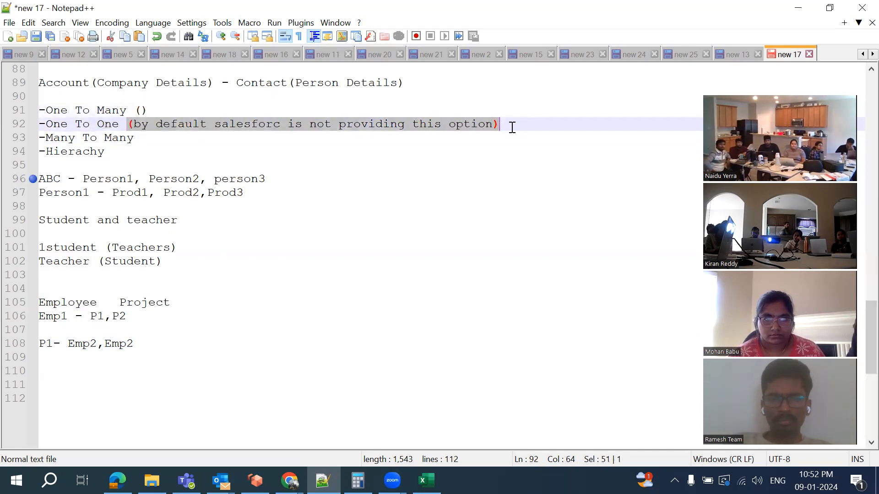
{"action": "left_click", "coordinate": [175, 143]}
{"action": "key", "text": "ctrl+v"}
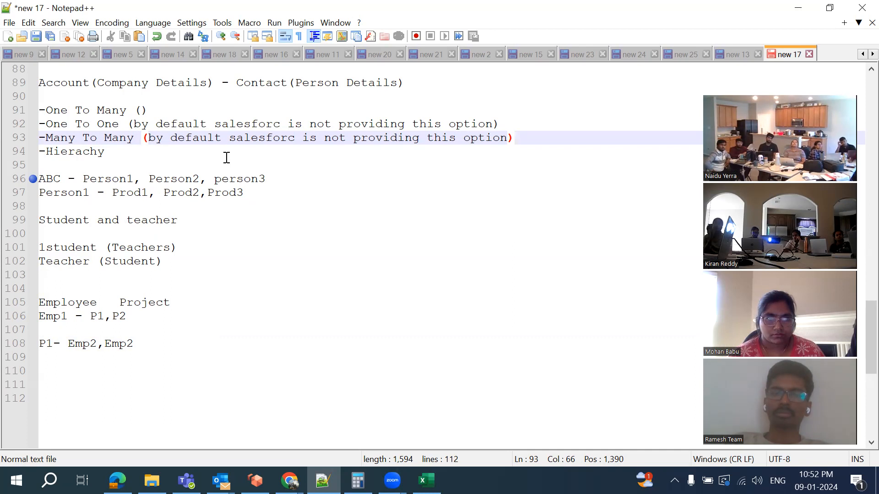
Add blank lines below the P1 project example
{"action": "left_click", "coordinate": [85, 155]}
{"action": "left_click", "coordinate": [116, 155]}
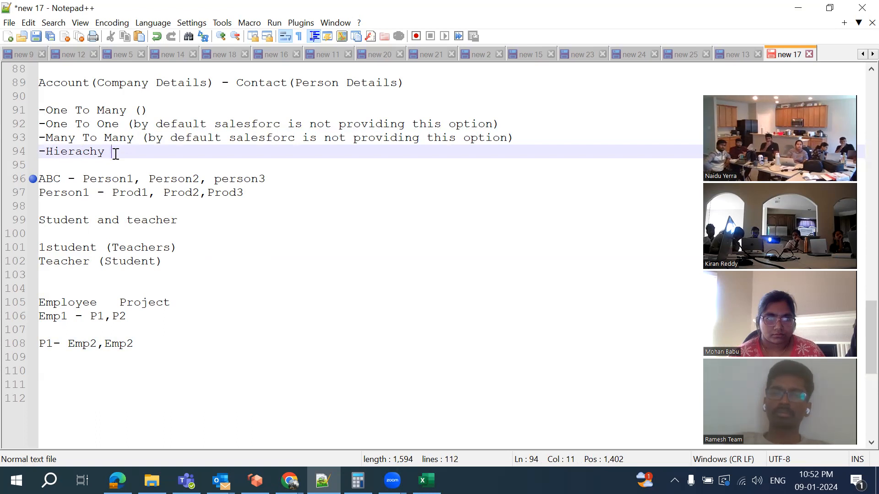
{"action": "left_click", "coordinate": [150, 342]}
{"action": "key", "text": "Return"}
{"action": "key", "text": "Return"}
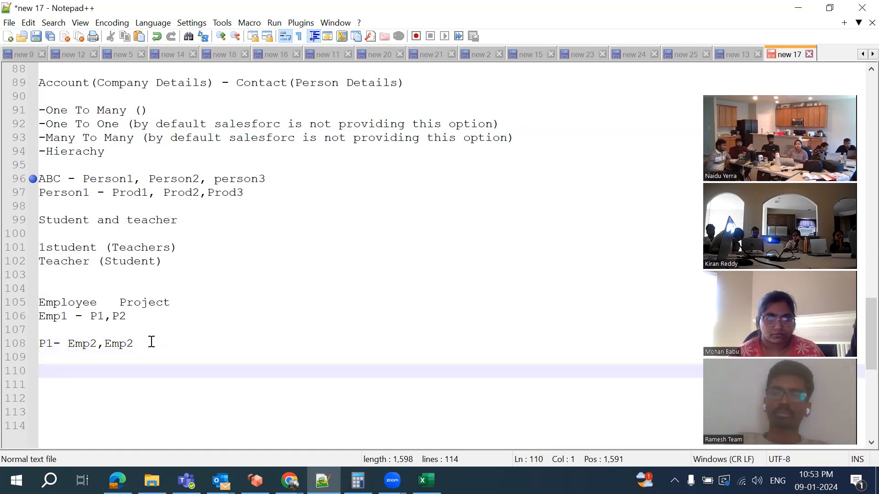
Type an 'Employee :' heading followed by the list 'Emp1, Emp2, Emp3,Emp4'
{"action": "type", "text": "Emp"}
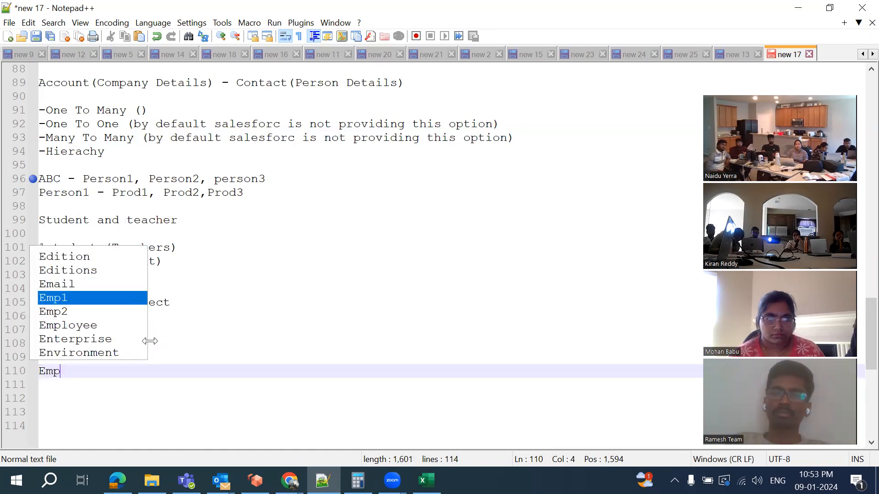
{"action": "type", "text": "loyee"}
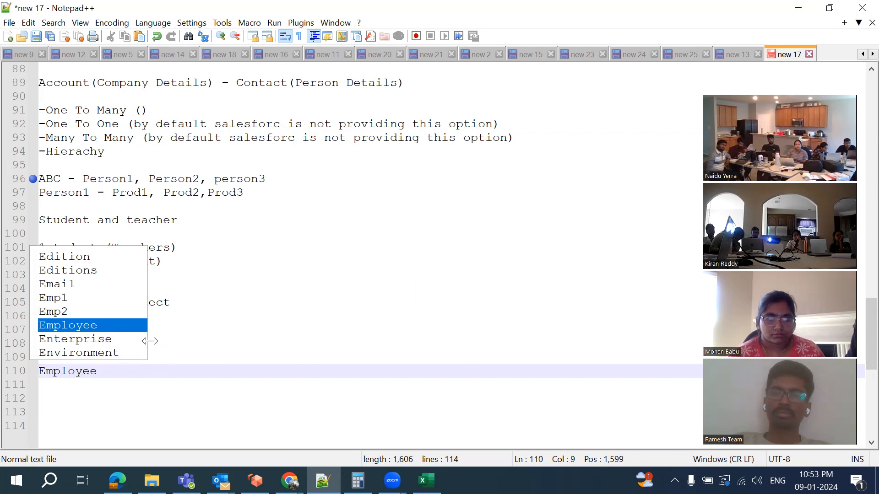
{"action": "type", "text": " :"}
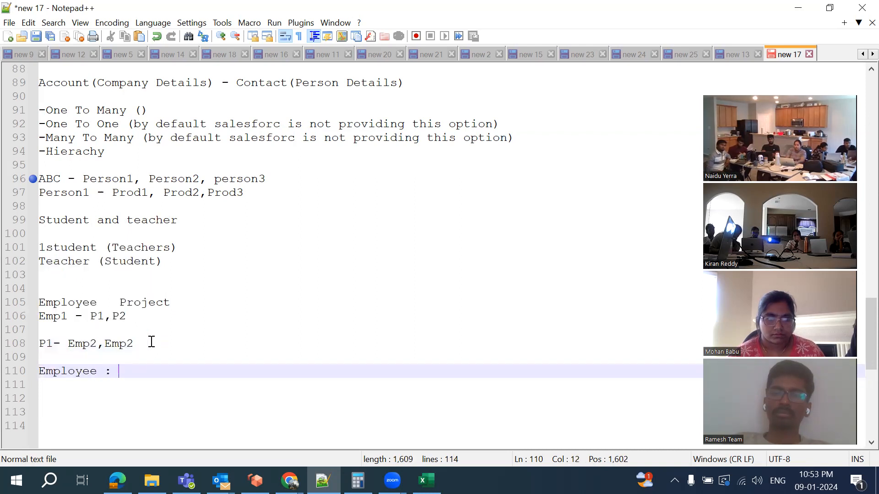
{"action": "key", "text": "Return"}
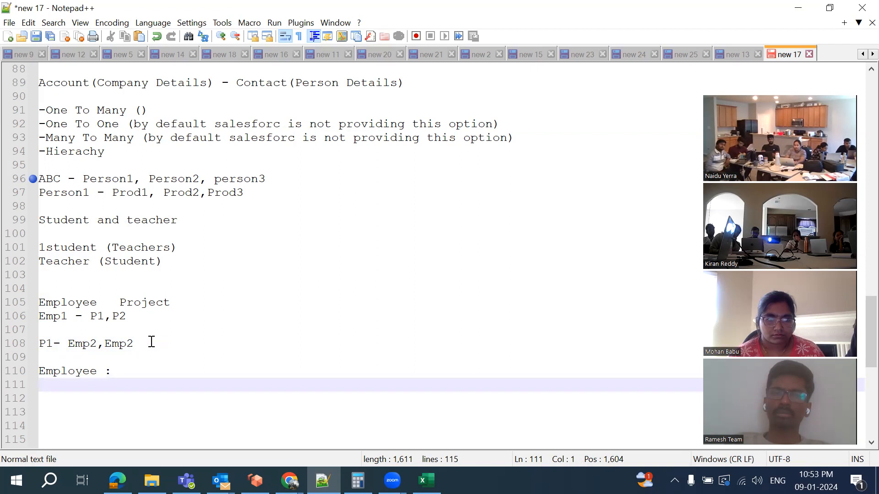
{"action": "scroll", "coordinate": [151, 342], "scroll_direction": "down", "scroll_amount": 1}
{"action": "type", "text": "Emp1"}
{"action": "key", "text": "BackSpace"}
{"action": "type", "text": ", Emp1"}
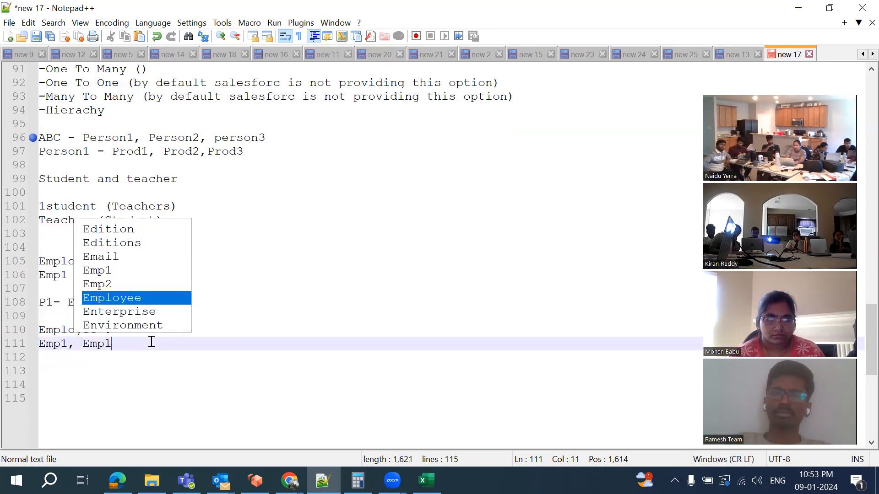
{"action": "key", "text": "BackSpace"}
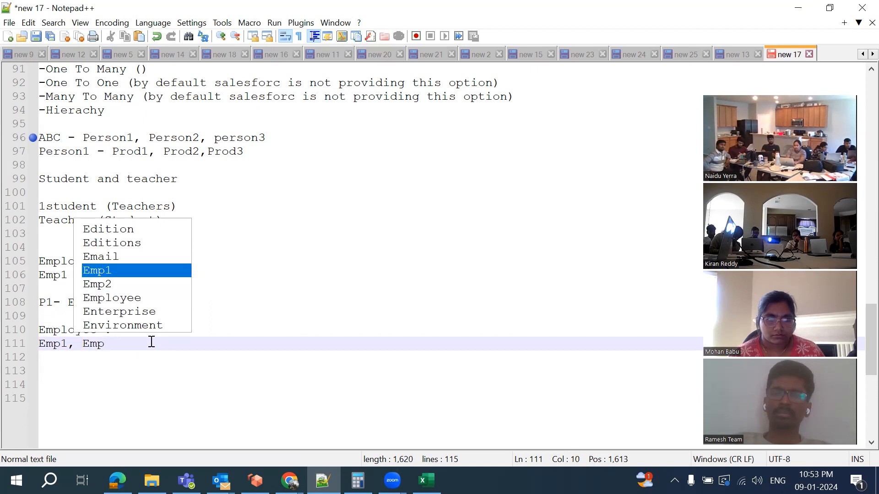
{"action": "type", "text": "2, Emp3,"}
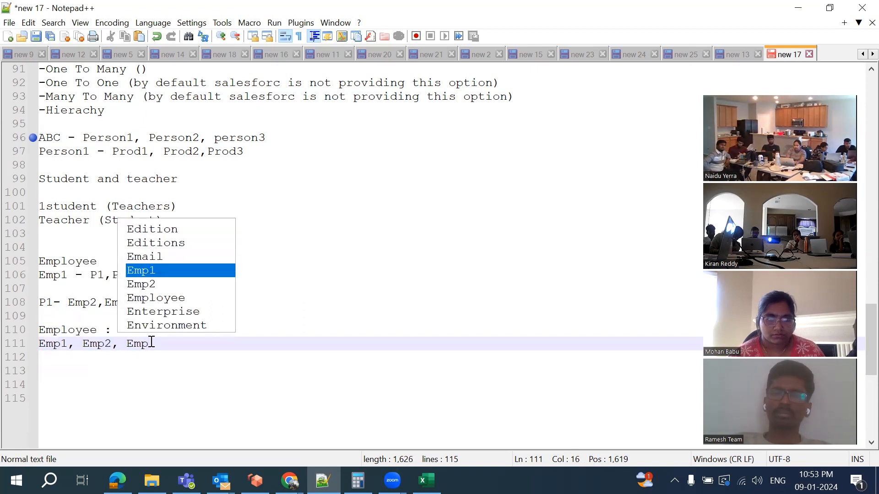
{"action": "type", "text": "Emp4"}
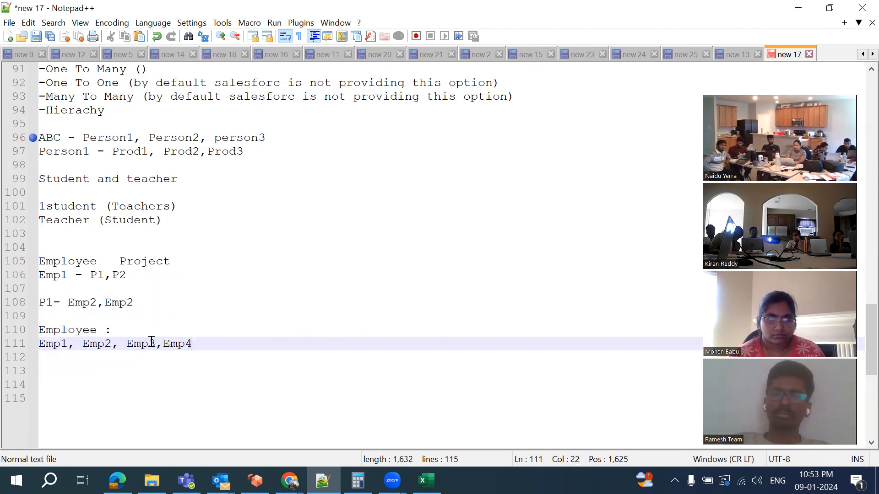
{"action": "scroll", "coordinate": [232, 343], "scroll_direction": "down", "scroll_amount": 1}
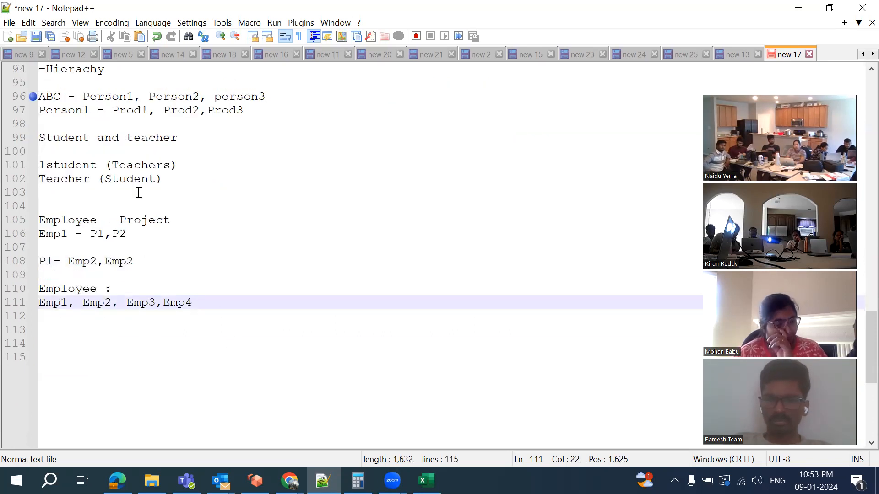
{"action": "scroll", "coordinate": [137, 190], "scroll_direction": "up", "scroll_amount": 1}
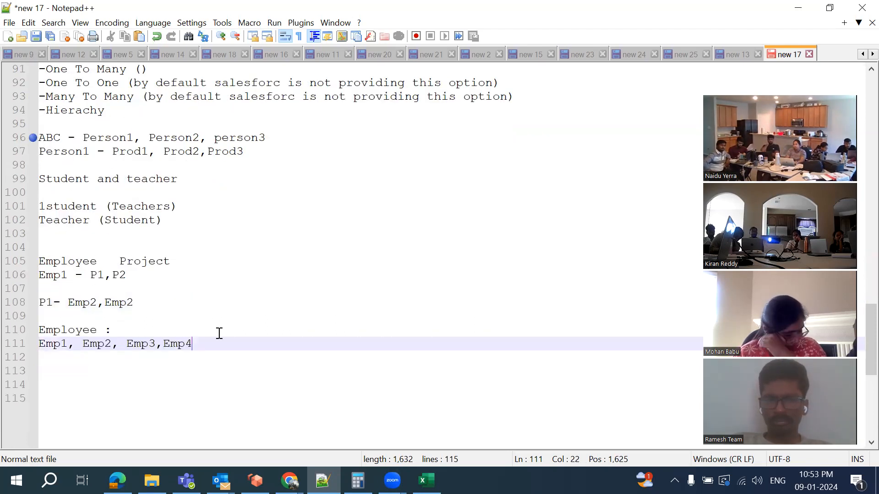
Tag Emp1 as (manager) and Emp2 and Emp3 as (SE)
{"action": "left_click", "coordinate": [67, 345]}
{"action": "type", "text": "(manege"}
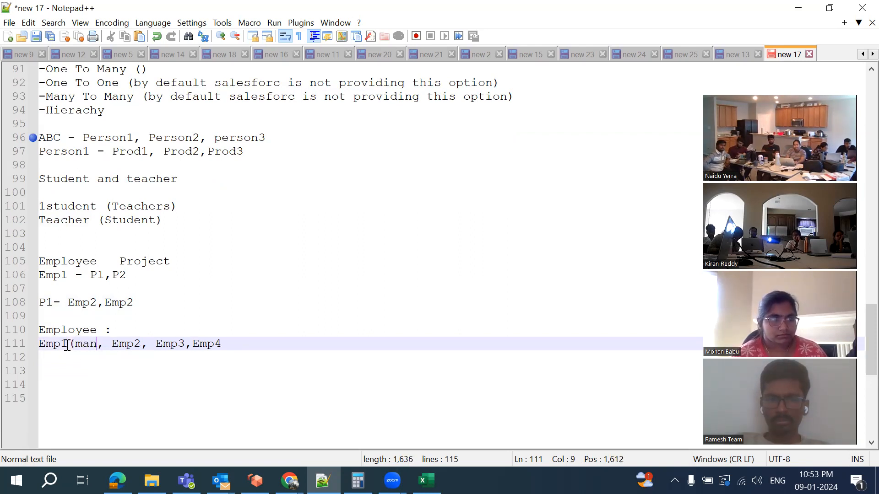
{"action": "key", "text": "BackSpace"}
{"action": "key", "text": "BackSpace"}
{"action": "key", "text": "BackSpace"}
{"action": "type", "text": "ager"}
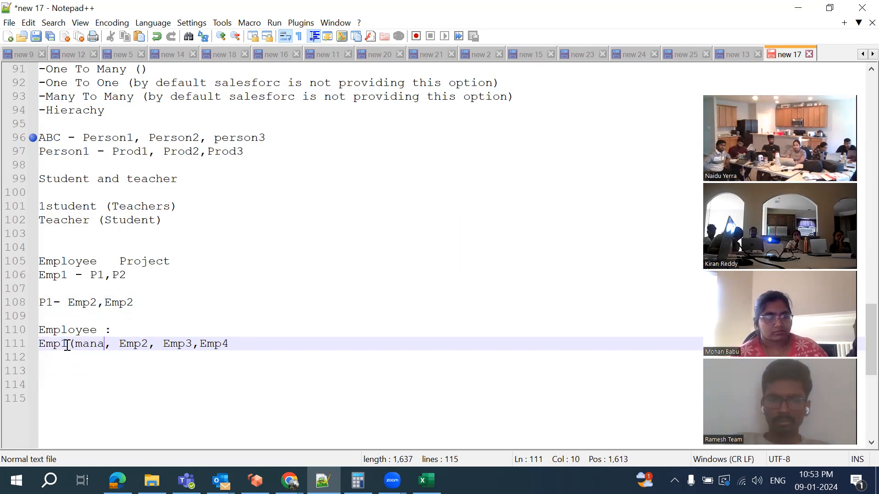
{"action": "type", "text": ")"}
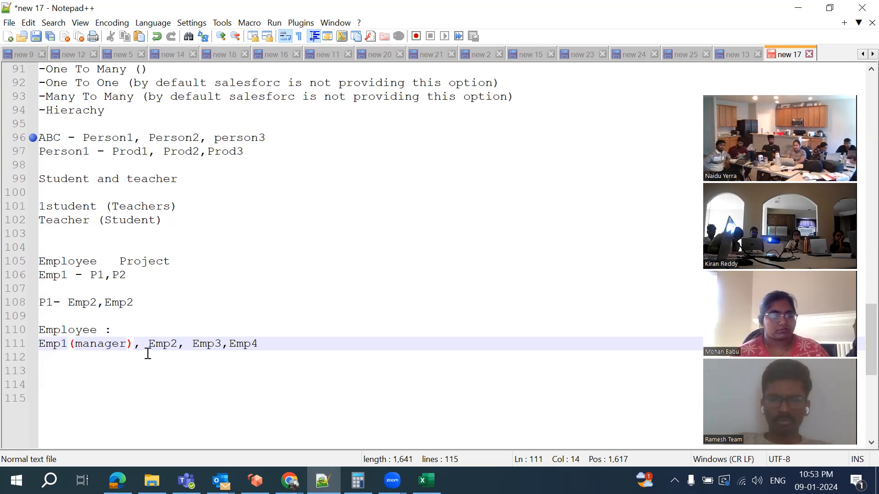
{"action": "left_click", "coordinate": [178, 345]}
{"action": "type", "text": "(S"}
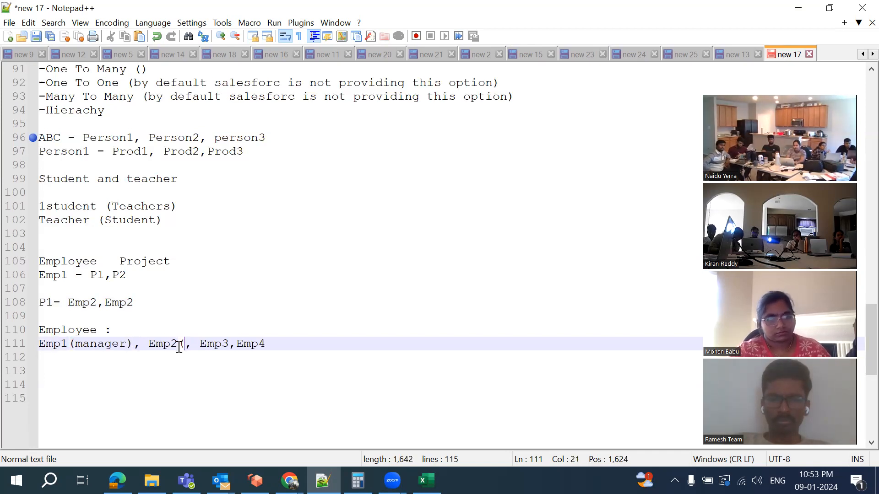
{"action": "type", "text": "E)"}
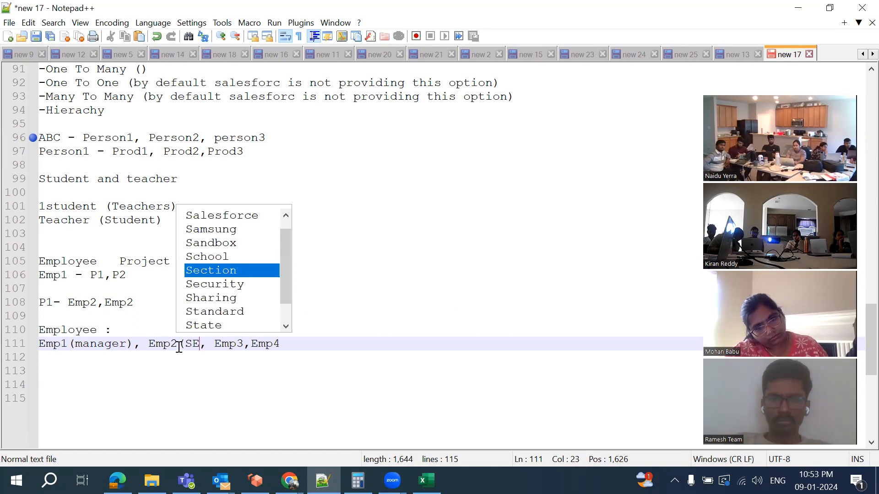
{"action": "left_click", "coordinate": [252, 344]}
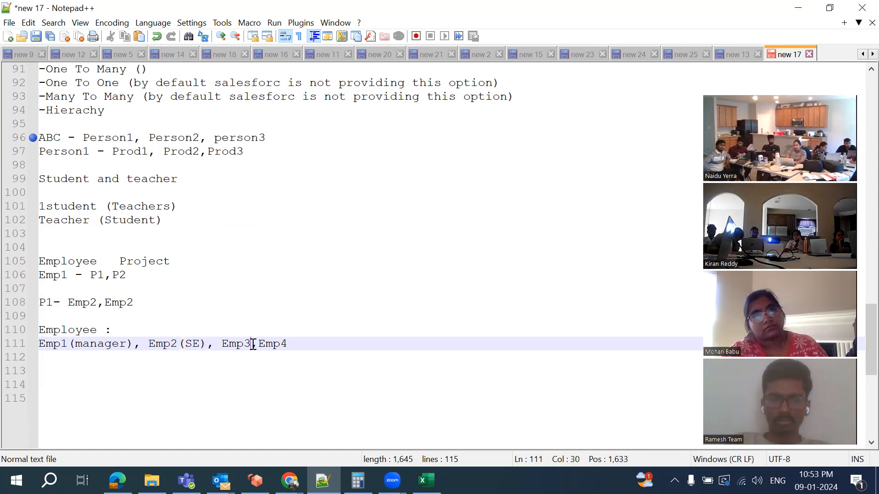
{"action": "type", "text": "(SE"}
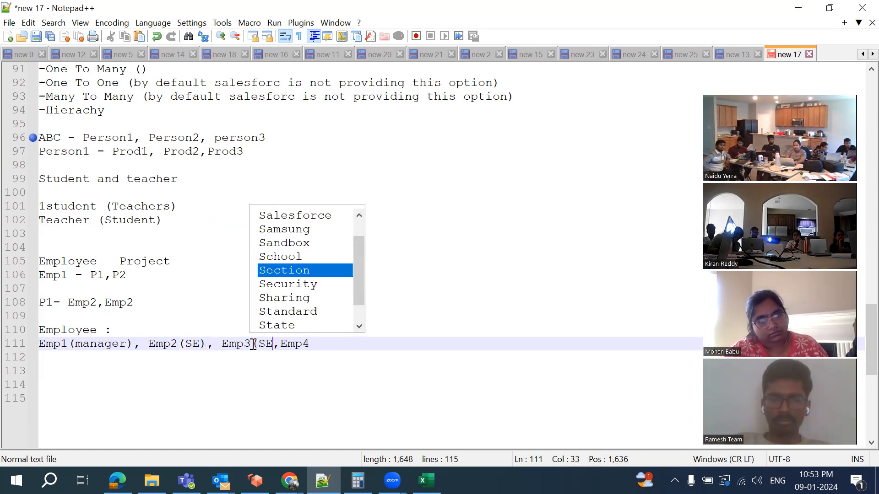
{"action": "type", "text": ")"}
{"action": "left_click", "coordinate": [330, 348]}
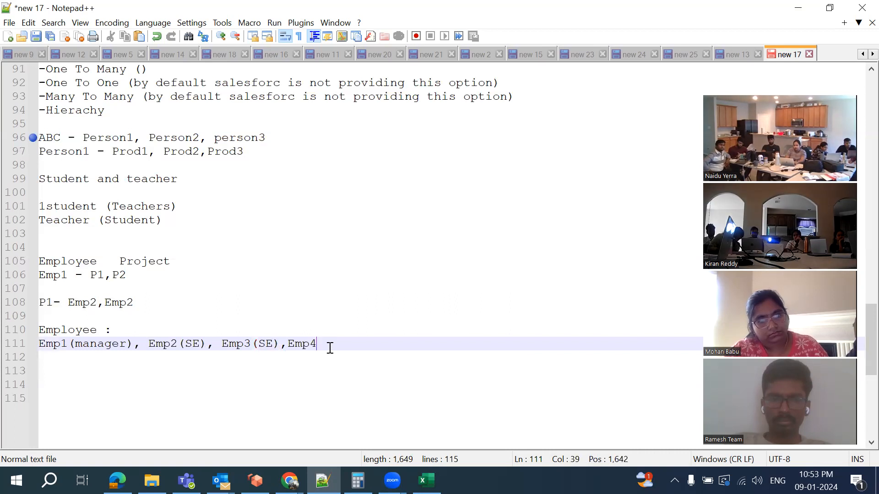
{"action": "type", "text": "(SE)"}
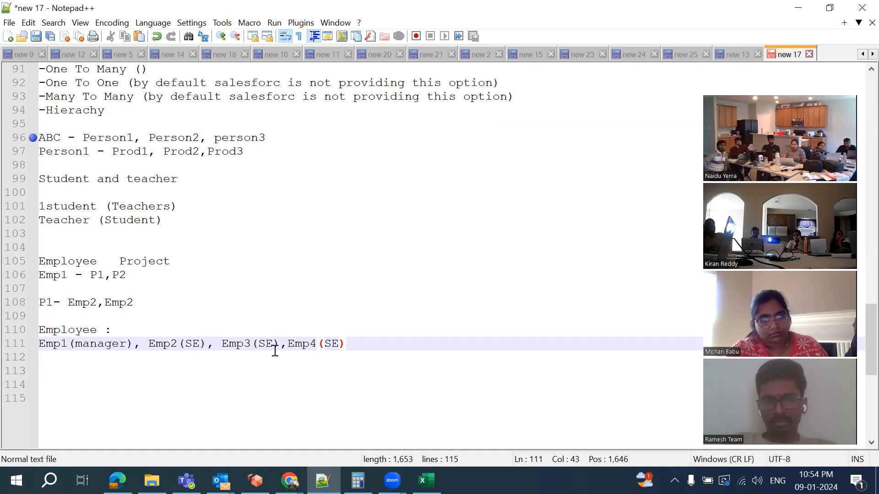
Add 'manger(EMp1)' after Emp2(SE) on the employee line
{"action": "left_click", "coordinate": [204, 343]}
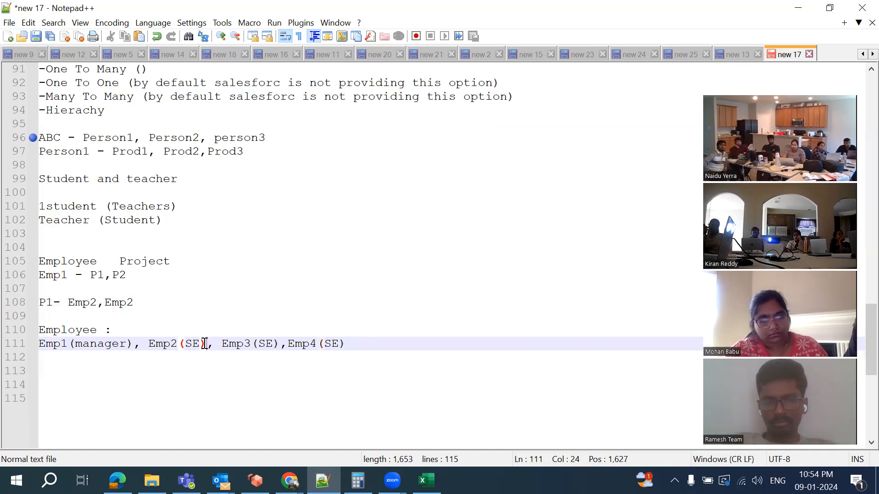
{"action": "type", "text": "manger"}
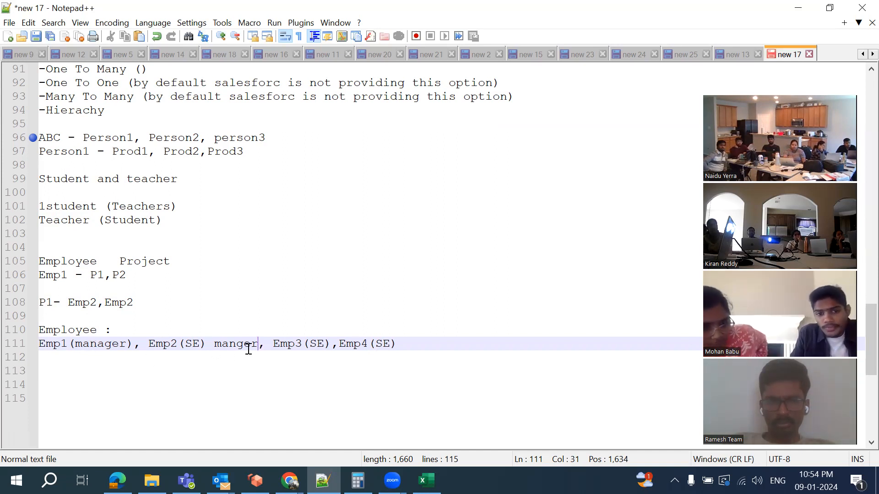
{"action": "type", "text": "(EMp"}
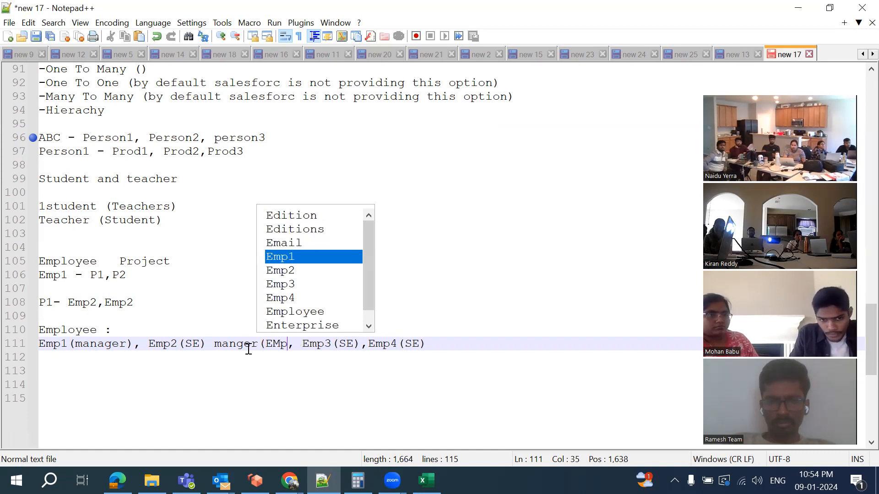
{"action": "type", "text": "1)"}
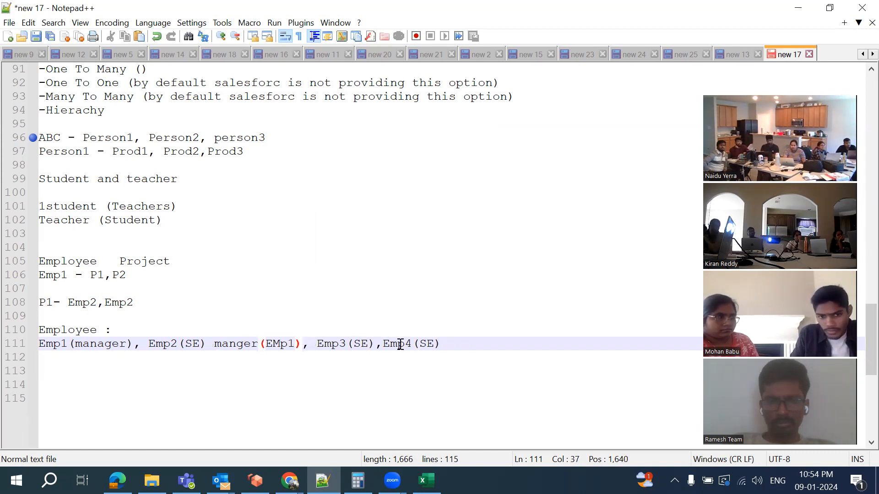
{"action": "left_click", "coordinate": [378, 346]}
{"action": "type", "text": ","}
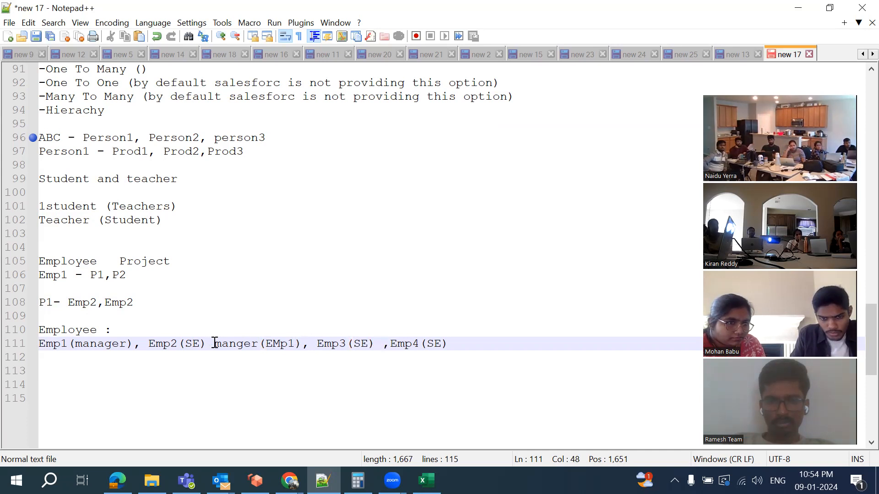
Copy 'manger(EMp1)' and paste it after Emp3(SE) and Emp4(SE)
{"action": "left_click_drag", "start_coordinate": [215, 343], "coordinate": [304, 343]}
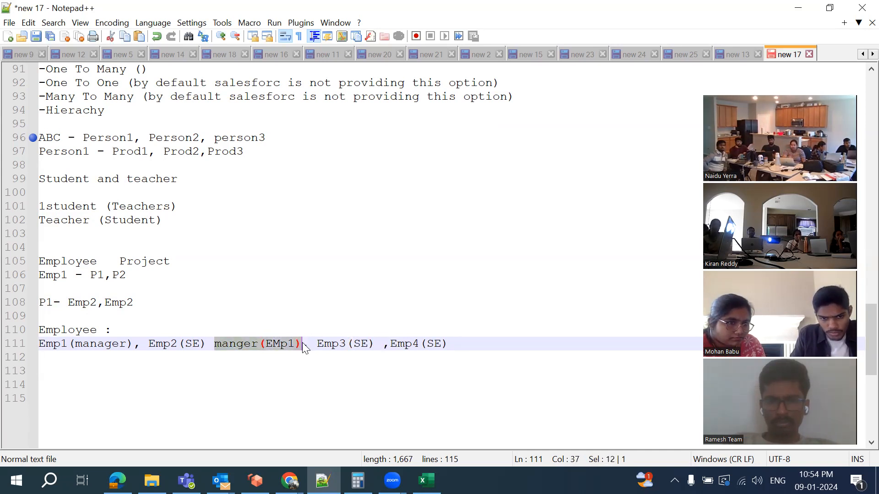
{"action": "key", "text": "ctrl+c"}
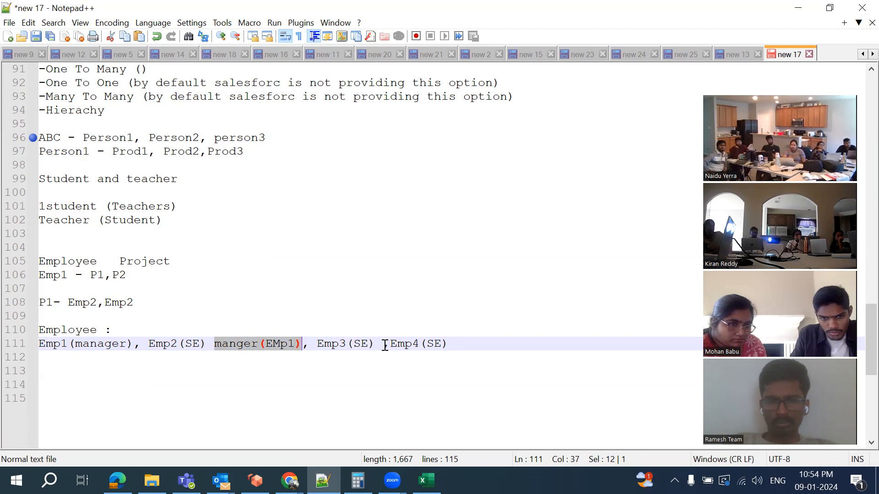
{"action": "left_click", "coordinate": [384, 344]}
{"action": "key", "text": "ctrl+v"}
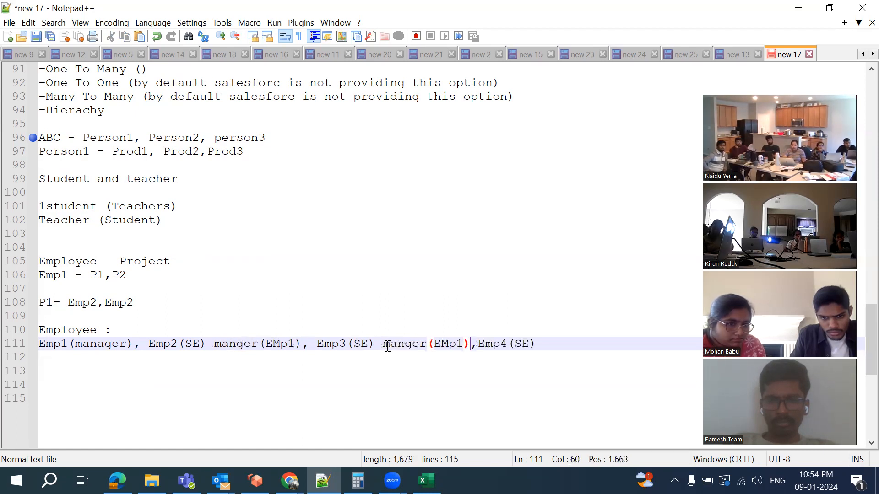
{"action": "left_click", "coordinate": [541, 343]}
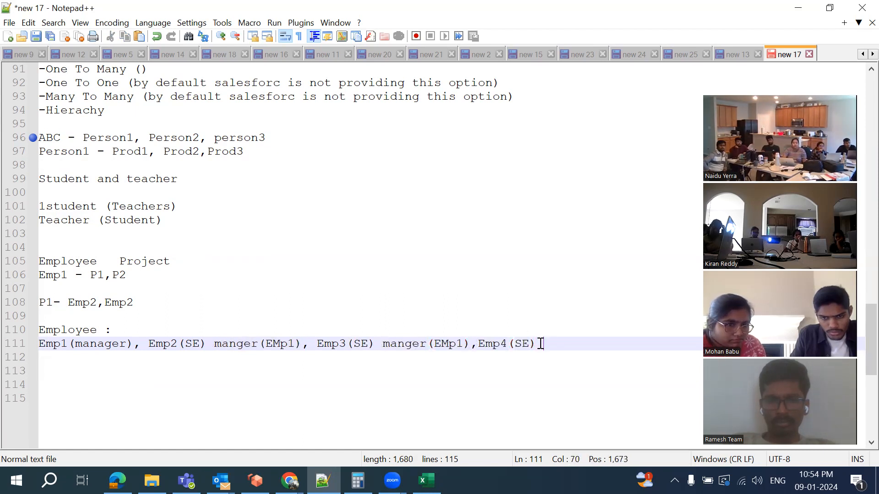
{"action": "key", "text": "ctrl+v"}
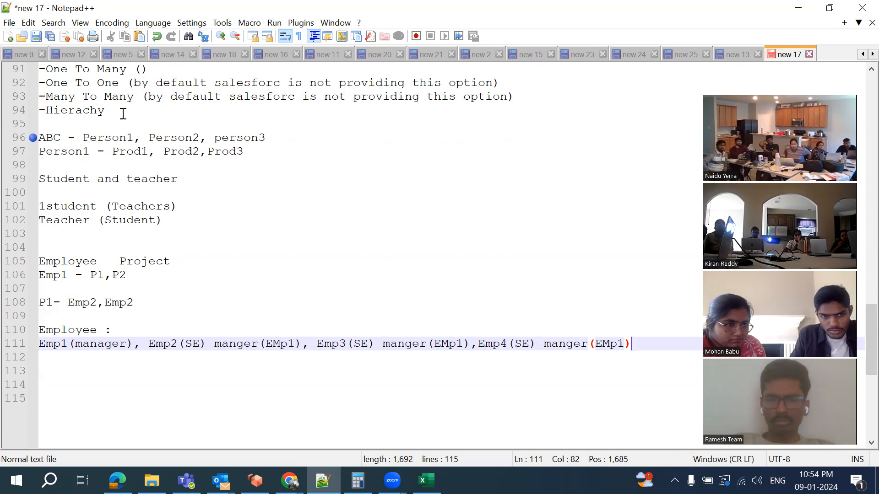
Insert a new blank line after line 111, the employee manager line
{"action": "scroll", "coordinate": [123, 114], "scroll_direction": "up", "scroll_amount": 1}
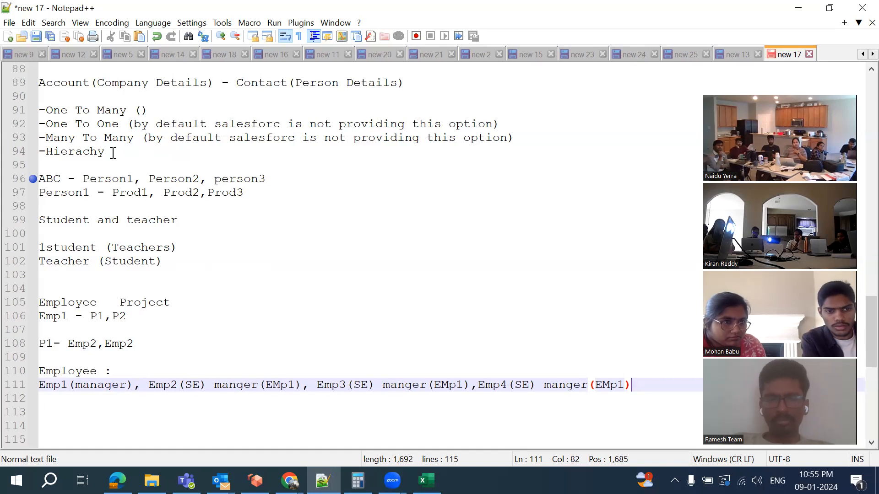
{"action": "scroll", "coordinate": [169, 243], "scroll_direction": "down", "scroll_amount": 1}
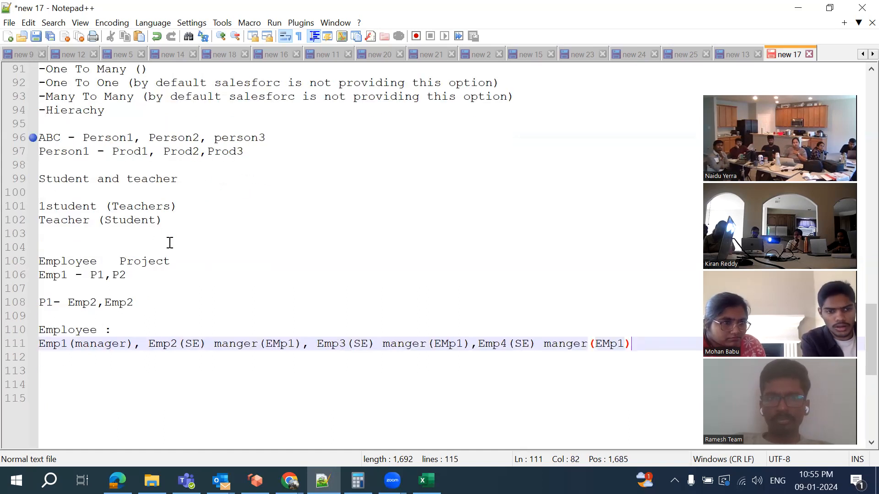
{"action": "scroll", "coordinate": [169, 242], "scroll_direction": "up", "scroll_amount": 2}
{"action": "scroll", "coordinate": [169, 243], "scroll_direction": "down", "scroll_amount": 3}
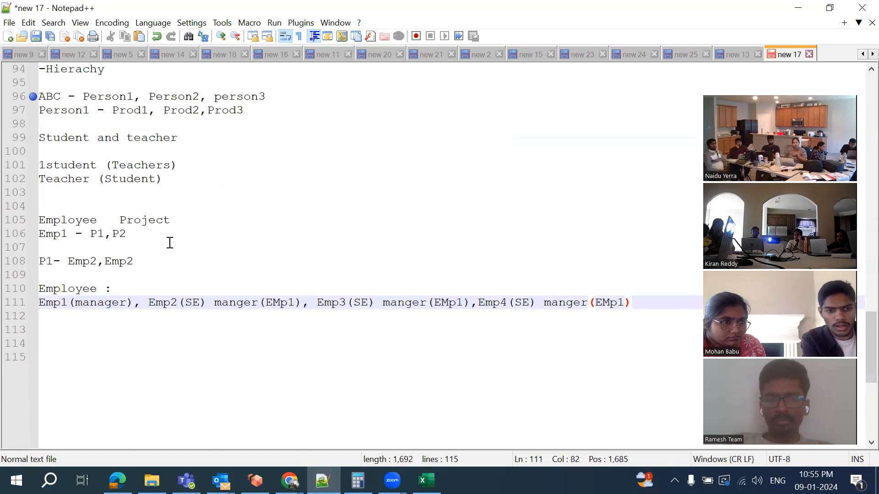
{"action": "scroll", "coordinate": [170, 243], "scroll_direction": "up", "scroll_amount": 2}
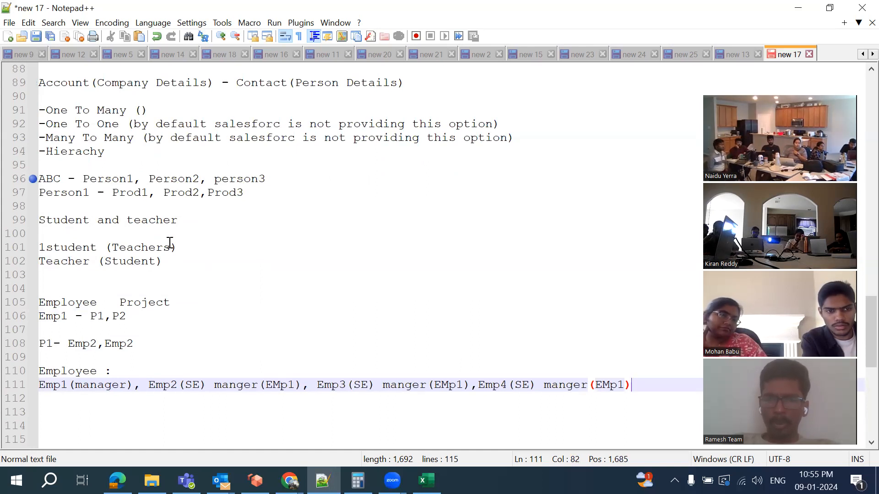
{"action": "left_click", "coordinate": [453, 306]}
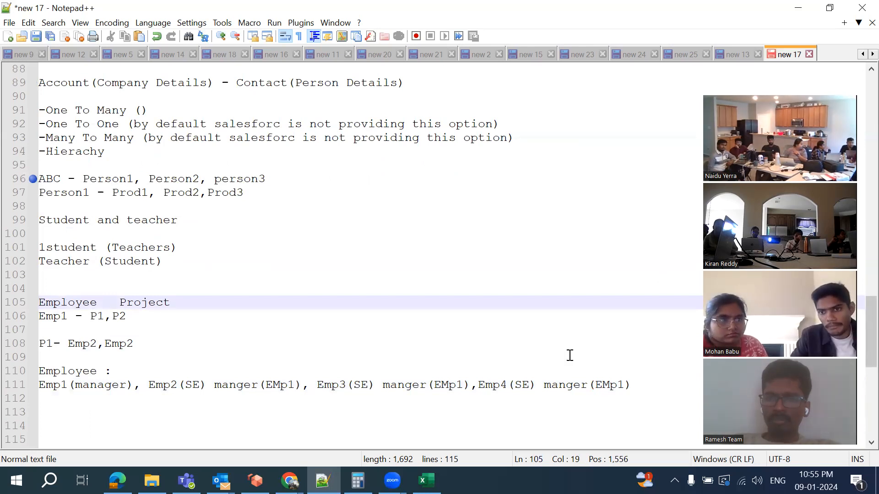
{"action": "scroll", "coordinate": [570, 356], "scroll_direction": "down", "scroll_amount": 3}
{"action": "left_click", "coordinate": [643, 265]}
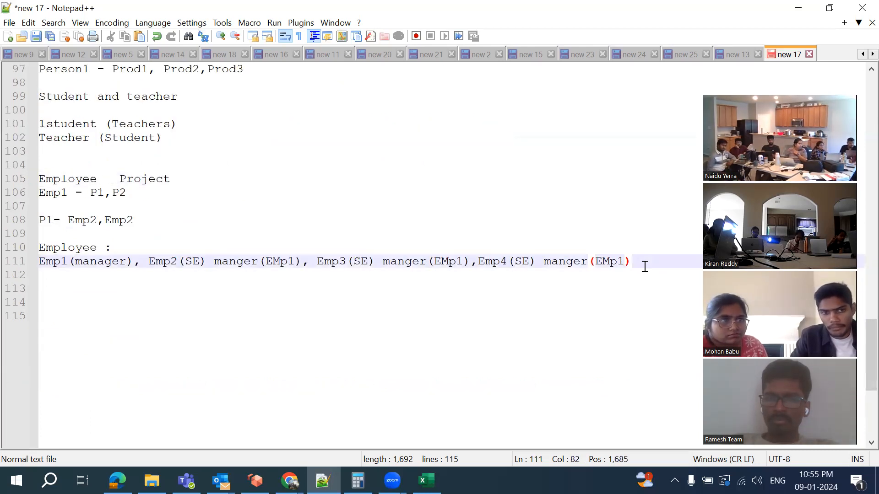
{"action": "key", "text": "Return"}
{"action": "key", "text": "Return"}
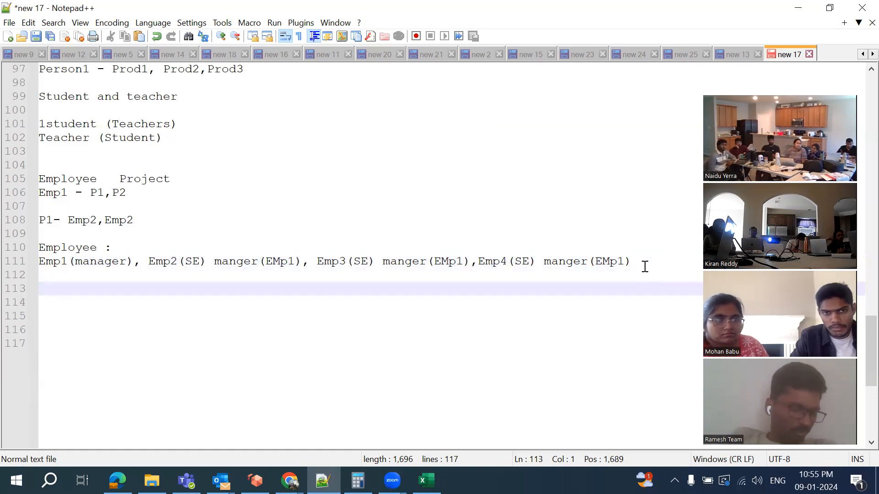
Type a 'Student :' heading with the column header 'Name , Leader name, Class'
{"action": "type", "text": "Student :"}
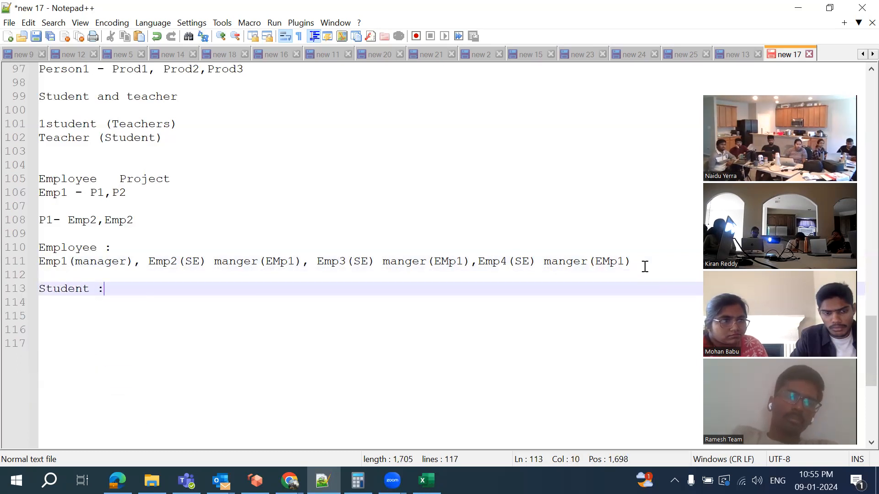
{"action": "key", "text": "Return"}
{"action": "key", "text": "Return"}
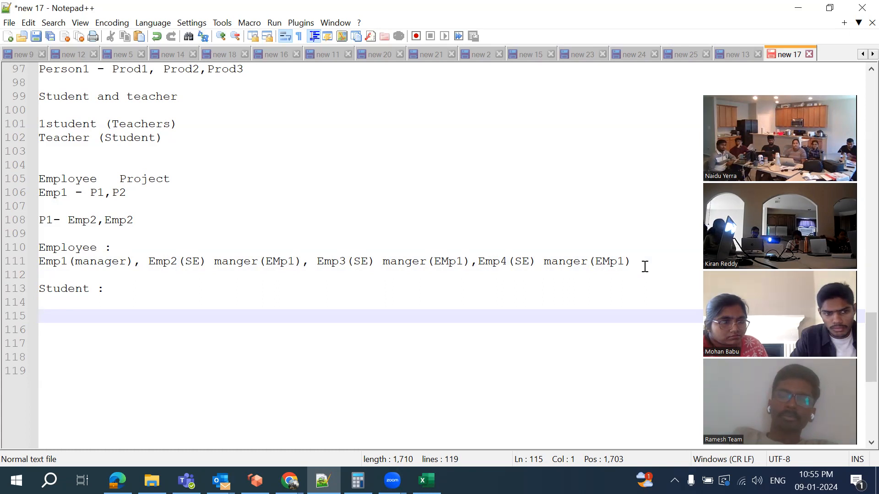
{"action": "type", "text": "Name ,"}
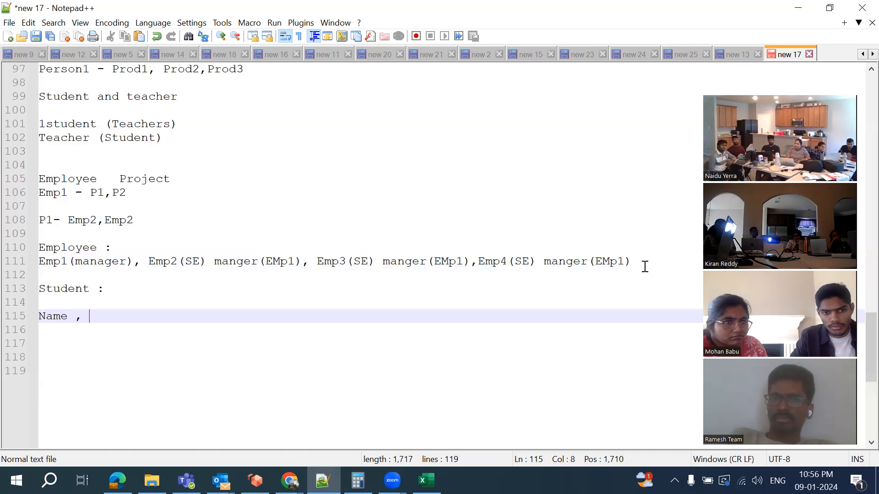
{"action": "type", "text": "LEad"}
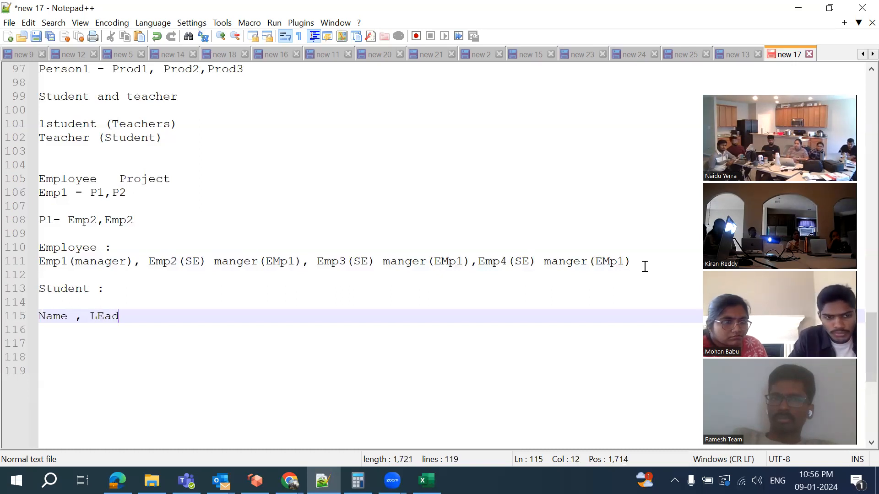
{"action": "key", "text": "BackSpace"}
{"action": "key", "text": "BackSpace"}
{"action": "key", "text": "BackSpace"}
{"action": "type", "text": "eader"}
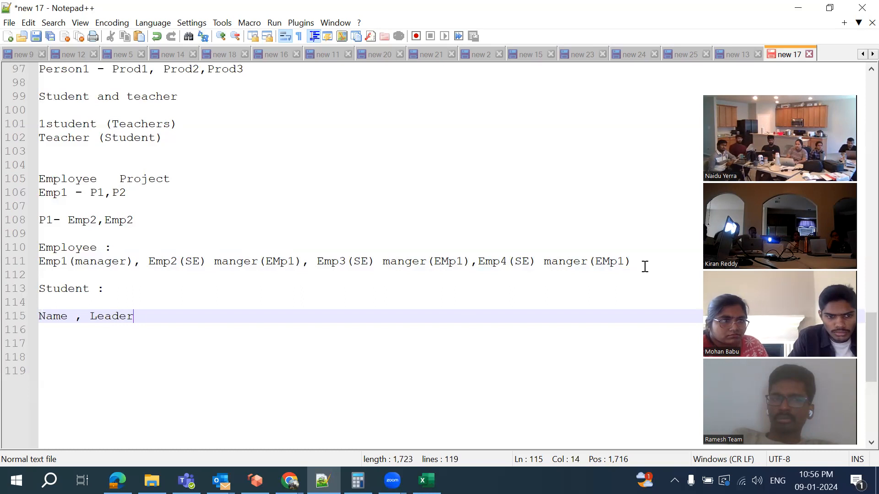
{"action": "type", "text": " name, "}
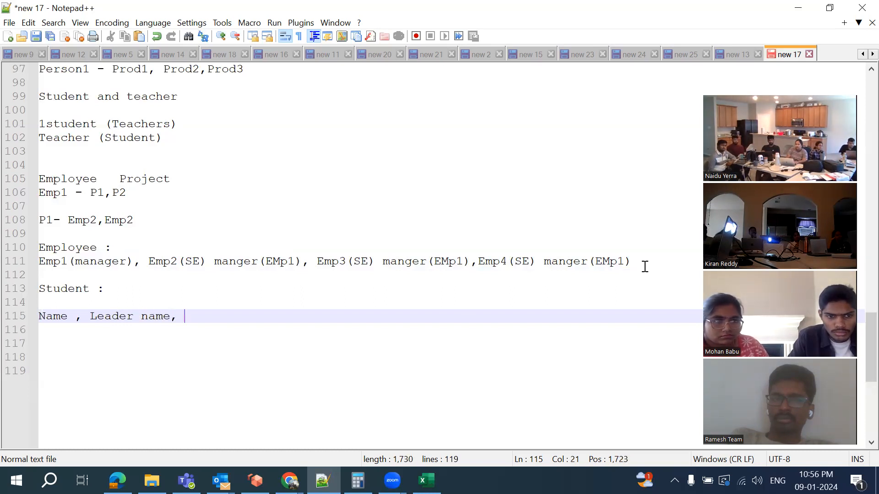
{"action": "type", "text": "C"}
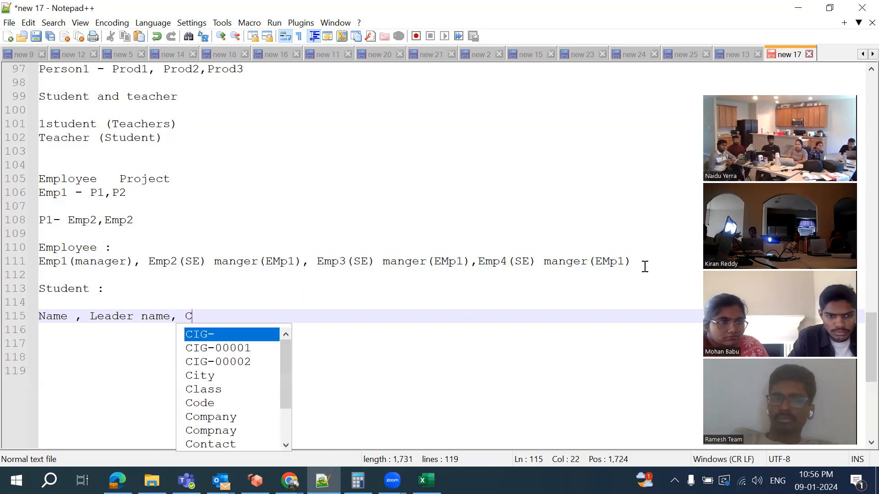
{"action": "type", "text": "lass"}
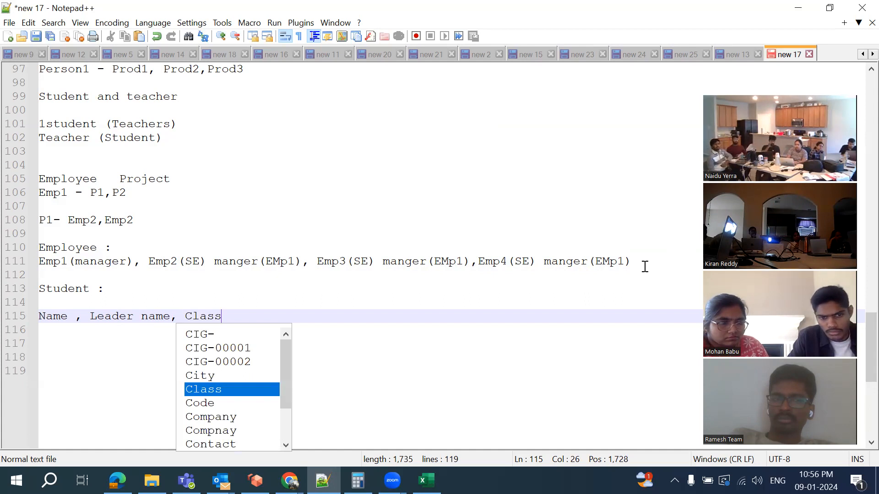
{"action": "key", "text": "Return"}
{"action": "key", "text": "Return"}
Enter four numbered student rows, each with a name, a leader name and class 10
{"action": "type", "text": "1. "}
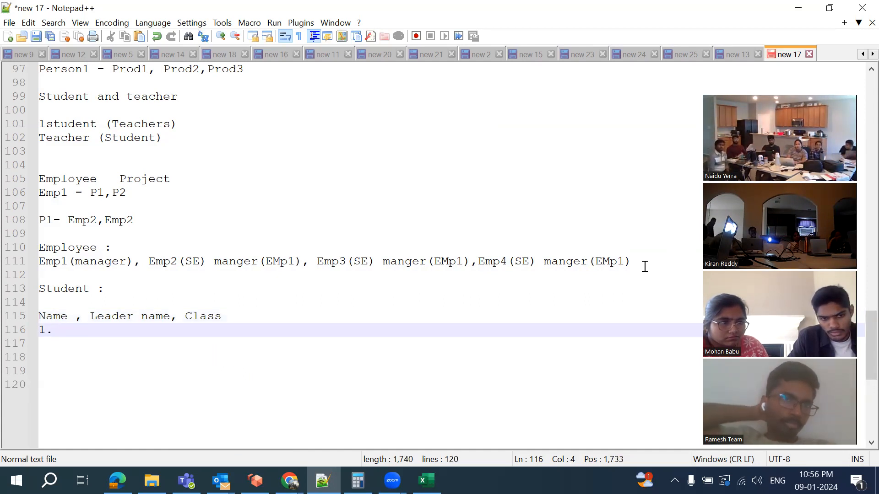
{"action": "type", "text": "Srikanth"}
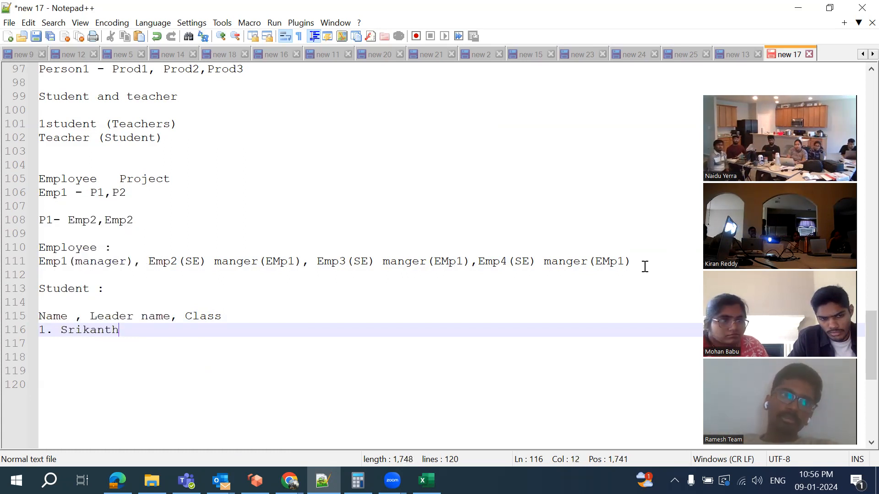
{"action": "type", "text": ", Satees"}
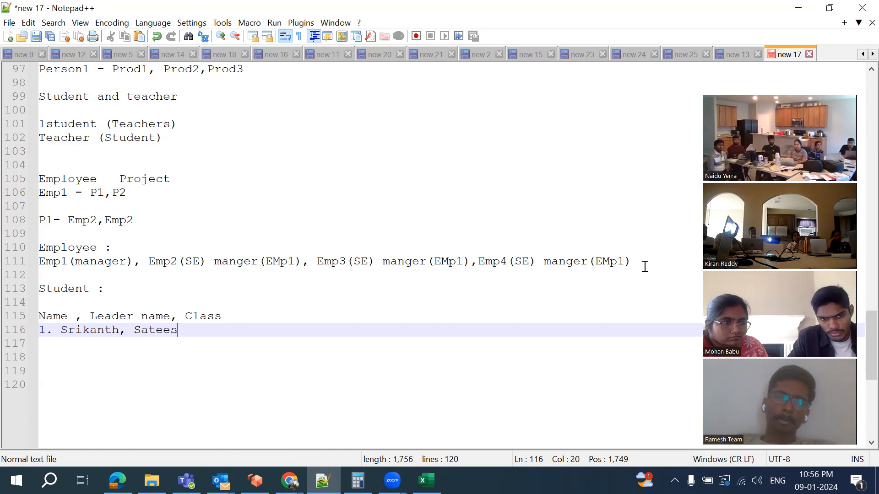
{"action": "type", "text": "h, 10"}
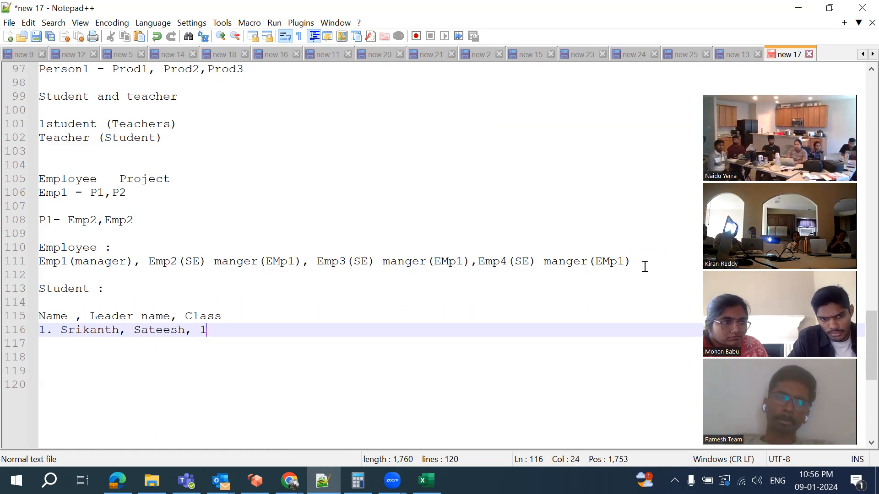
{"action": "key", "text": "Return"}
{"action": "type", "text": "2."}
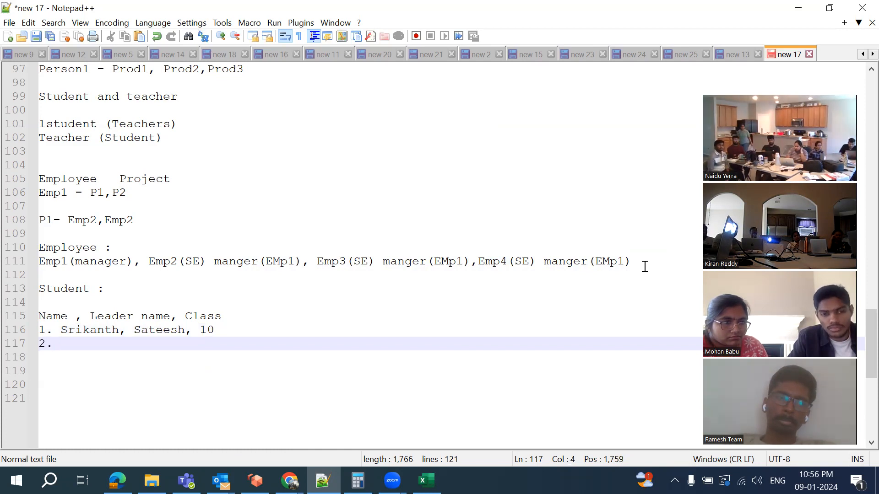
{"action": "type", "text": " Sateesh"}
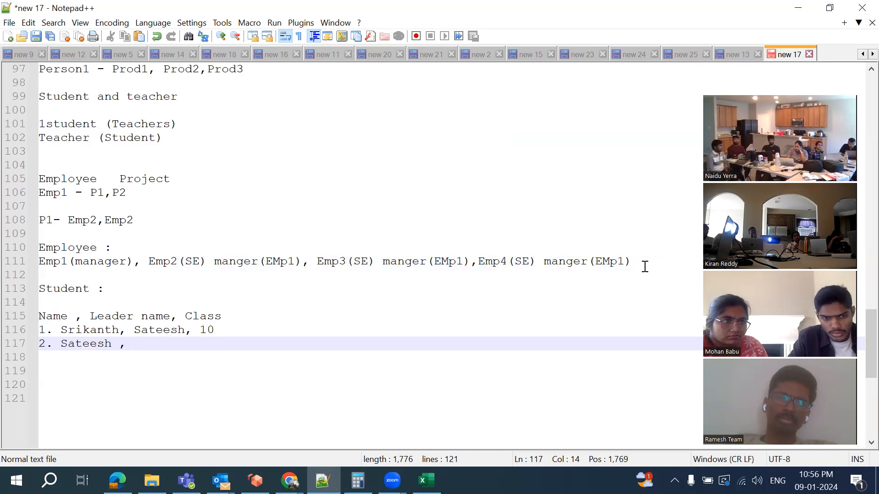
{"action": "type", "text": ", sat"}
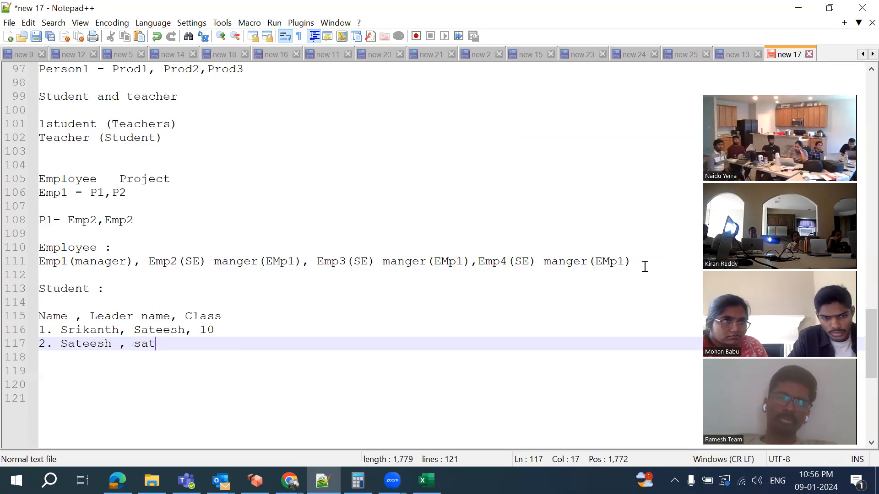
{"action": "type", "text": "tesh, "}
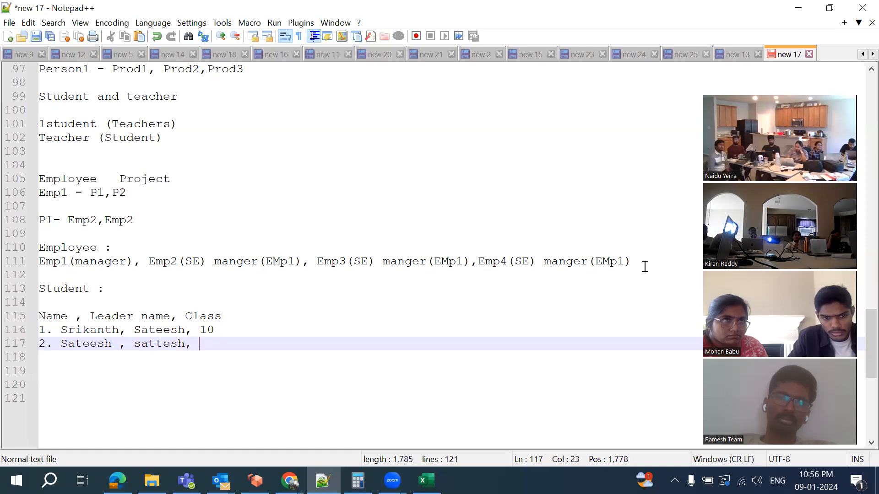
{"action": "type", "text": "10"}
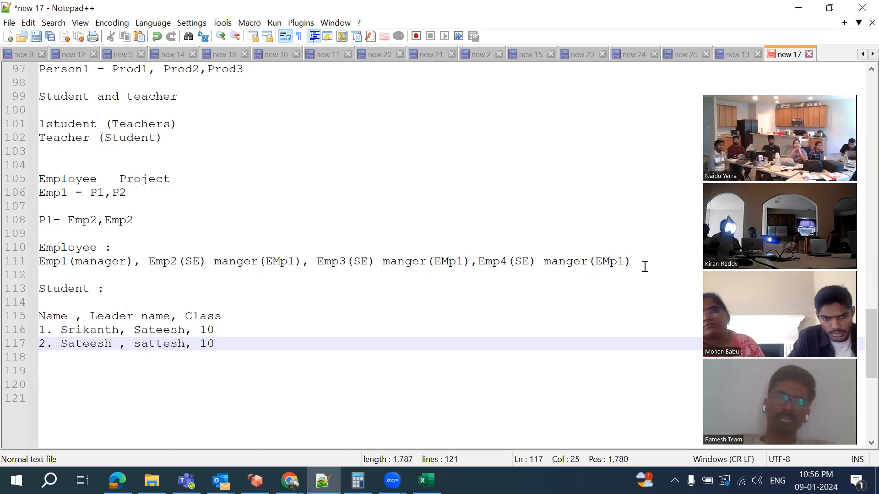
{"action": "key", "text": "Return"}
{"action": "type", "text": "3. "}
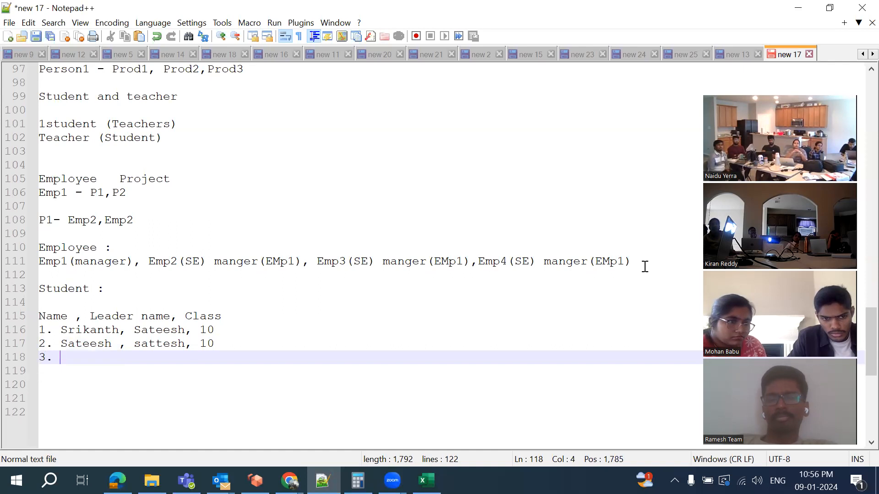
{"action": "type", "text": "Anil, "}
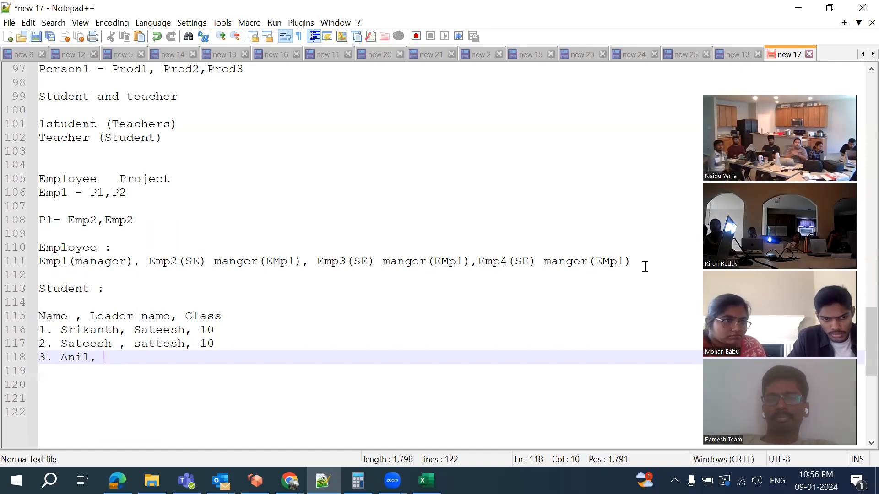
{"action": "type", "text": "Sateesh"}
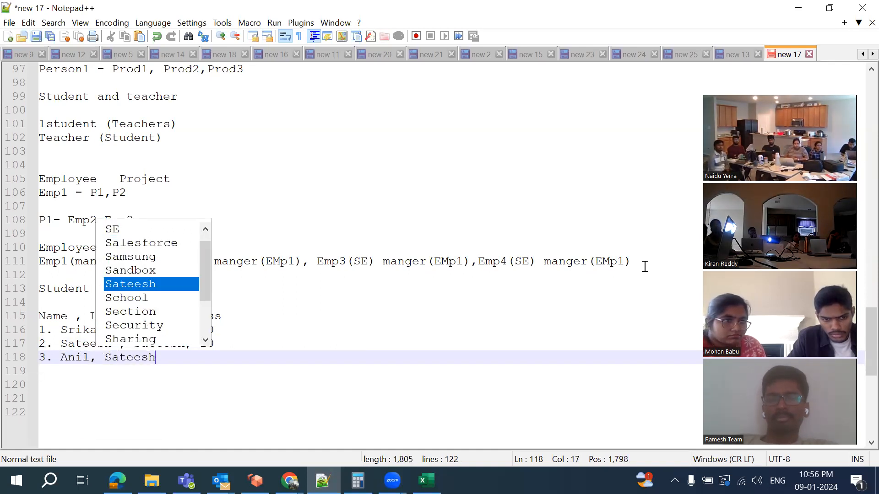
{"action": "type", "text": ", 10"}
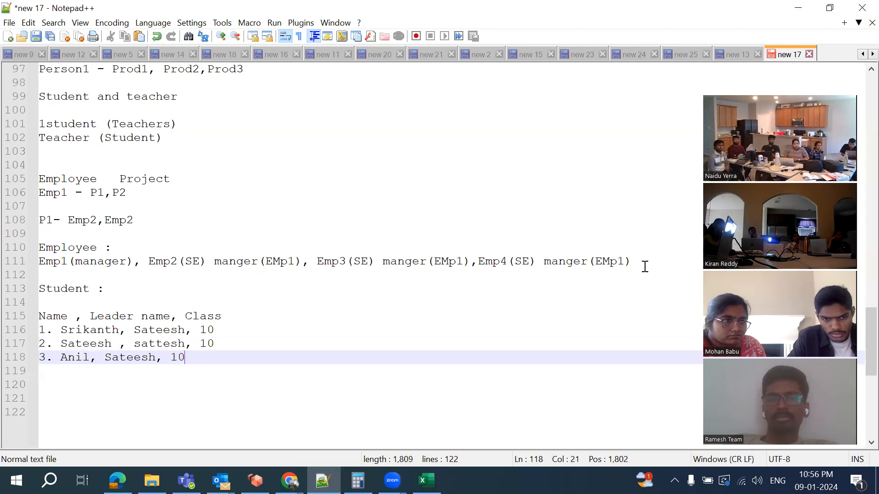
{"action": "key", "text": "Return"}
{"action": "type", "text": "4. "}
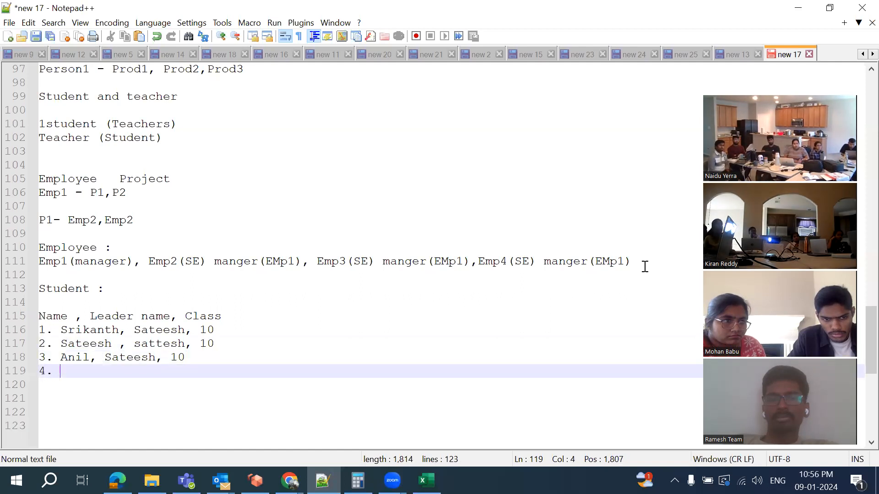
{"action": "type", "text": "kanth"}
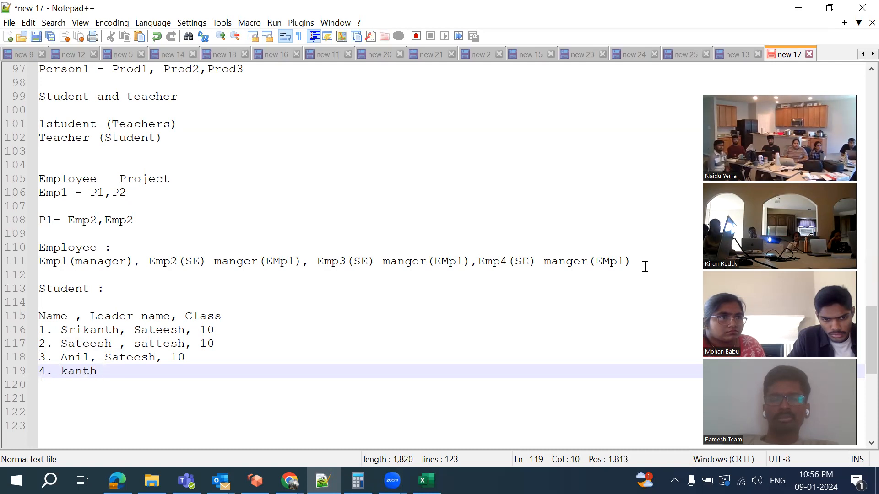
{"action": "key", "text": "BackSpace"}
{"action": "key", "text": "BackSpace"}
{"action": "type", "text": "s"}
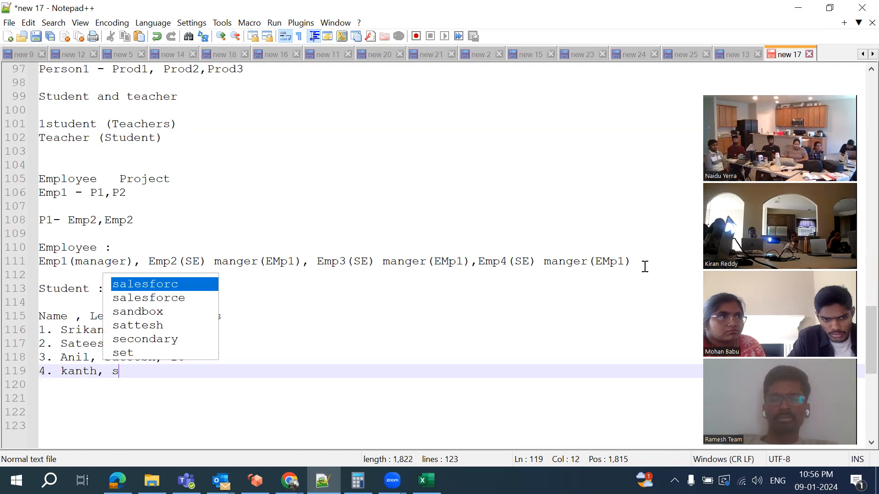
{"action": "type", "text": "ateesh, 10"}
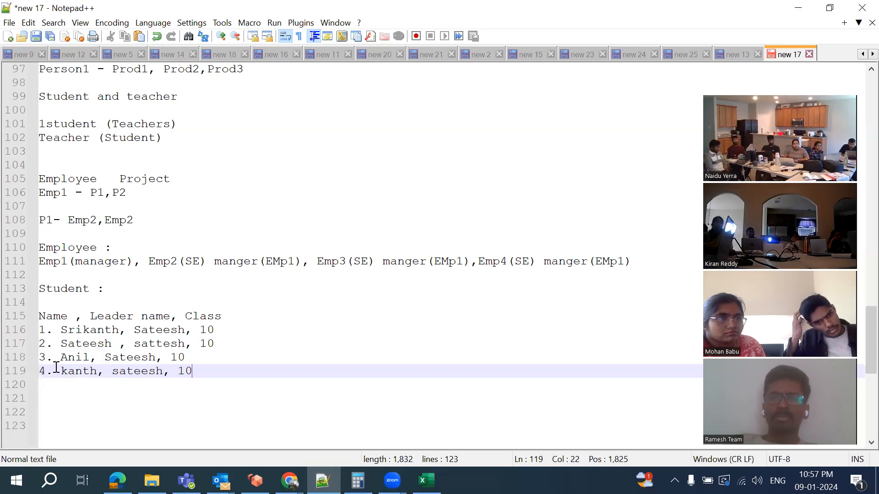
{"action": "left_click", "coordinate": [28, 346]}
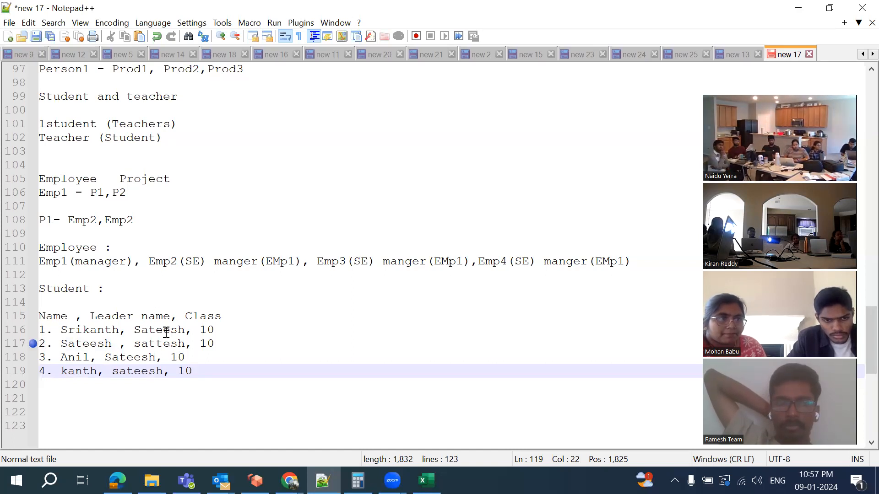
{"action": "scroll", "coordinate": [188, 169], "scroll_direction": "up", "scroll_amount": 1}
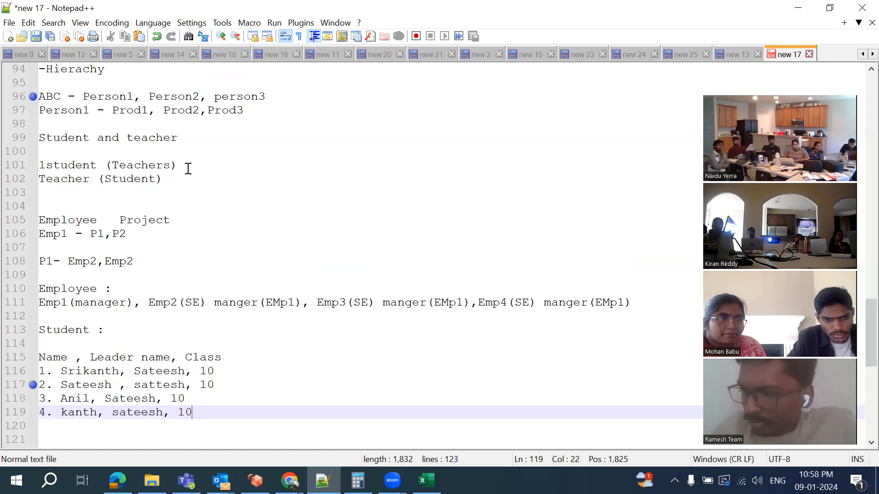
{"action": "scroll", "coordinate": [188, 168], "scroll_direction": "up", "scroll_amount": 1}
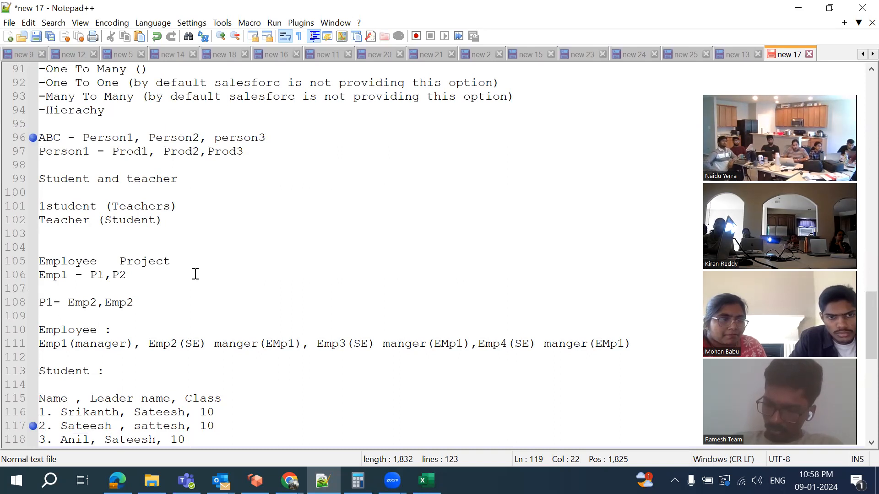
{"action": "scroll", "coordinate": [195, 274], "scroll_direction": "down", "scroll_amount": 1}
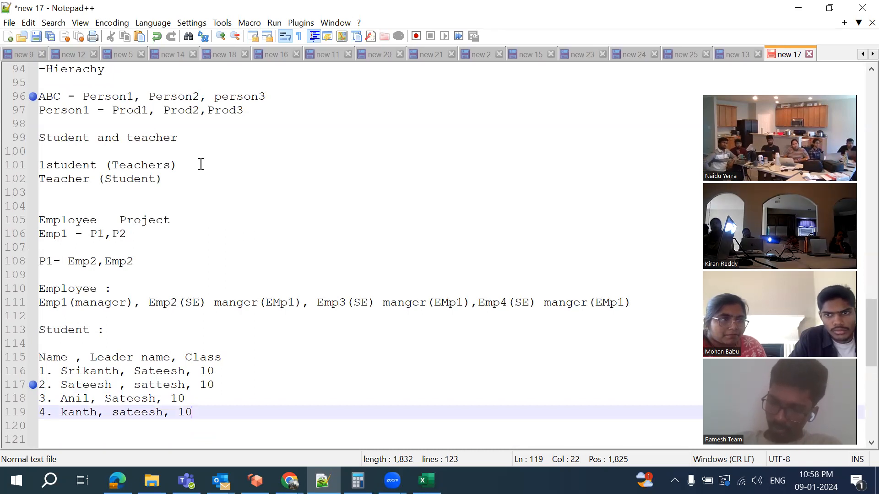
{"action": "scroll", "coordinate": [200, 164], "scroll_direction": "up", "scroll_amount": 2}
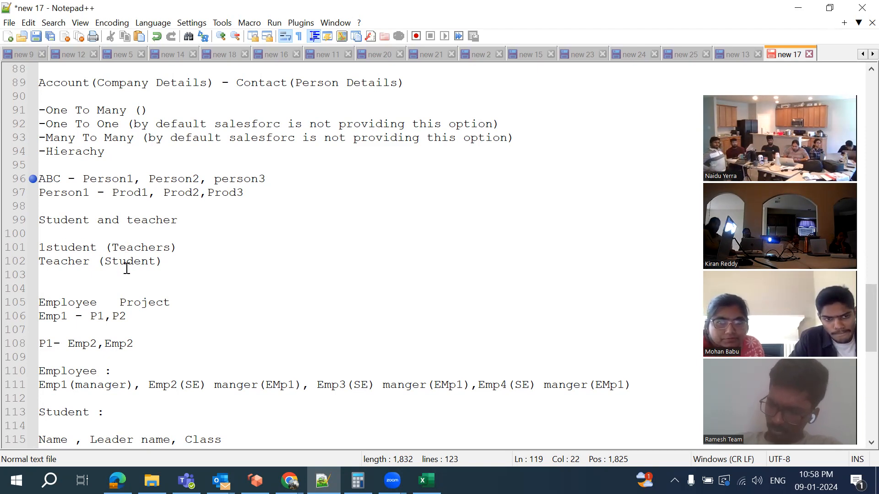
{"action": "scroll", "coordinate": [127, 269], "scroll_direction": "down", "scroll_amount": 4}
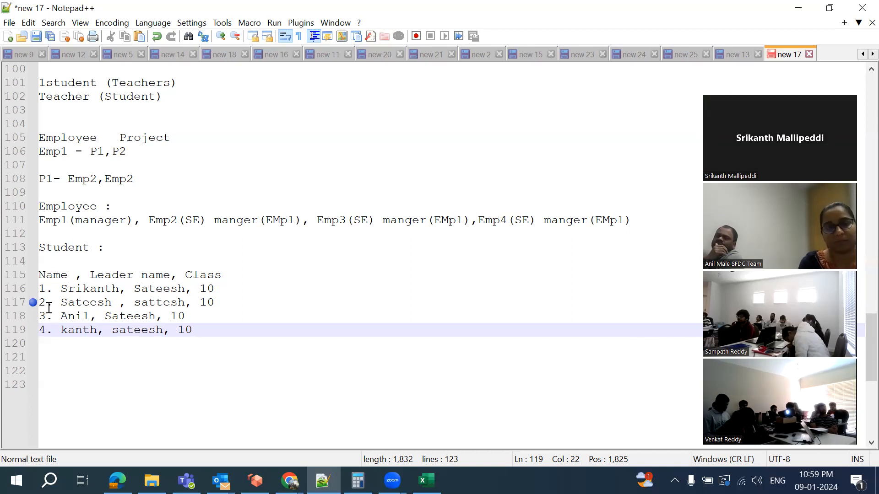
Return to the United Oil & Gas, Singapore account page in Chrome
{"action": "left_click", "coordinate": [290, 480]}
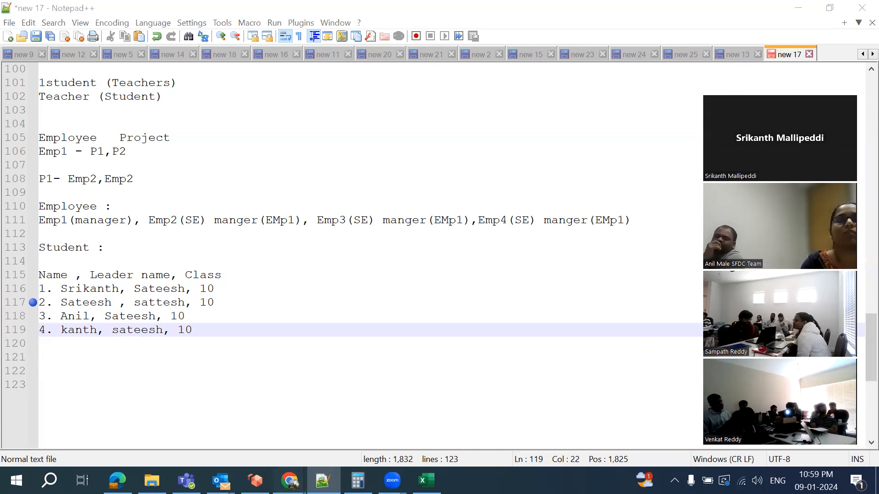
{"action": "left_click", "coordinate": [503, 429]}
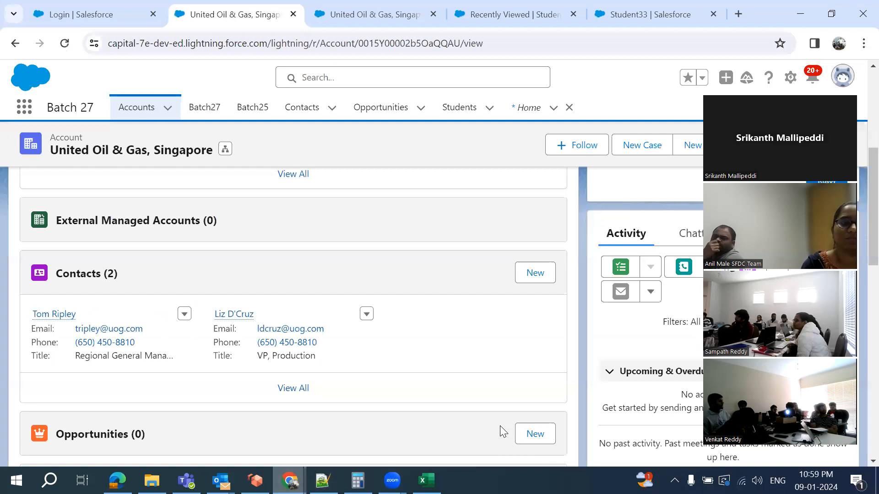
{"action": "scroll", "coordinate": [242, 215], "scroll_direction": "up", "scroll_amount": 5}
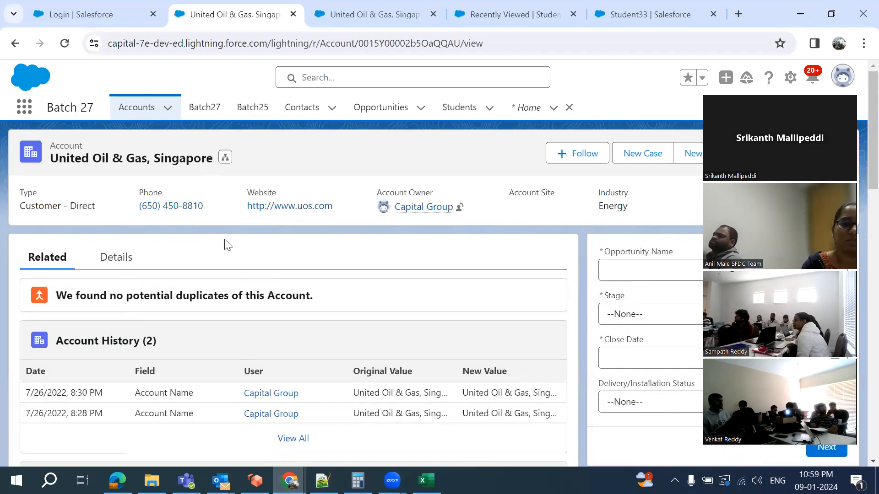
{"action": "scroll", "coordinate": [227, 244], "scroll_direction": "down", "scroll_amount": 4}
{"action": "scroll", "coordinate": [151, 293], "scroll_direction": "up", "scroll_amount": 4}
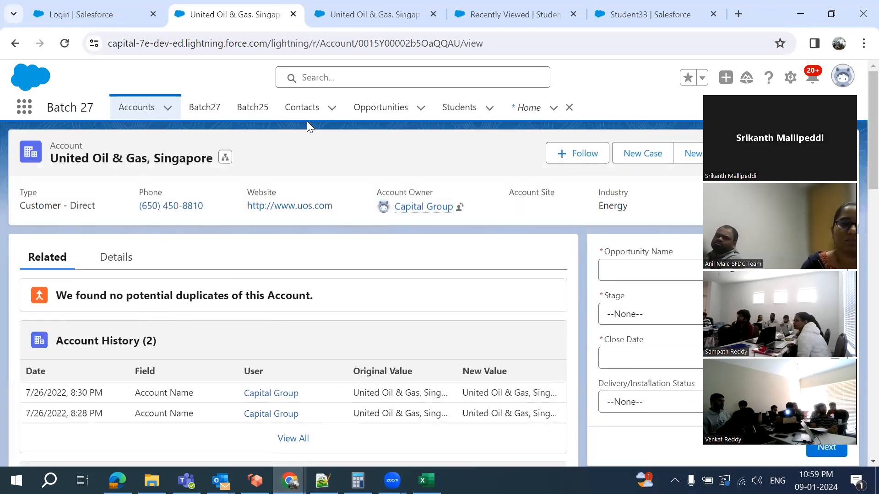
Start a UK contact linked to United Oil & Gas, Singapore, then cancel it
{"action": "left_click", "coordinate": [333, 109]}
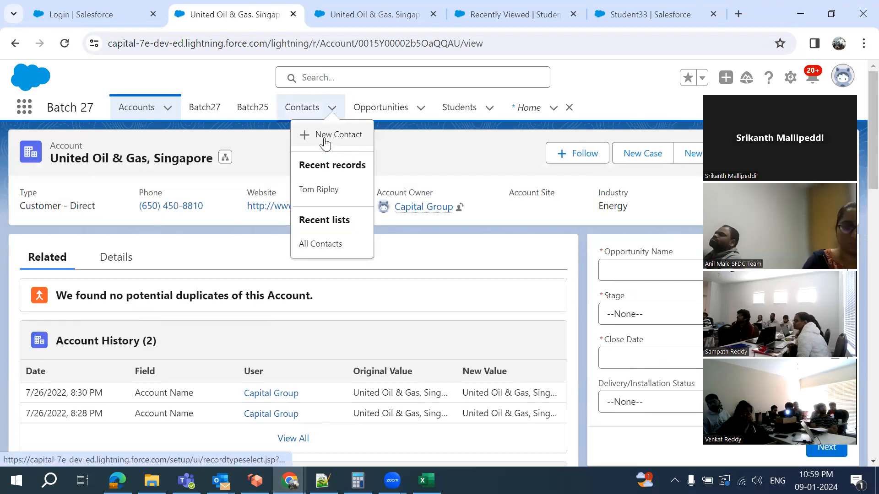
{"action": "left_click", "coordinate": [325, 139]}
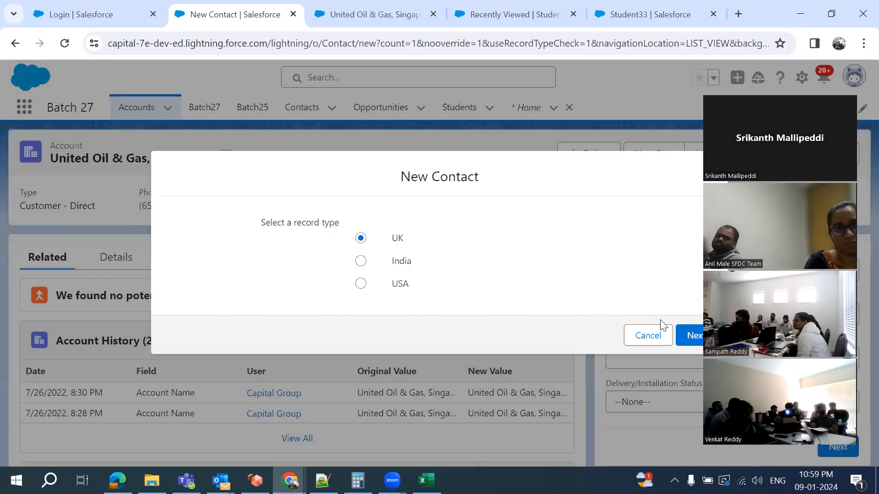
{"action": "left_click", "coordinate": [694, 336]}
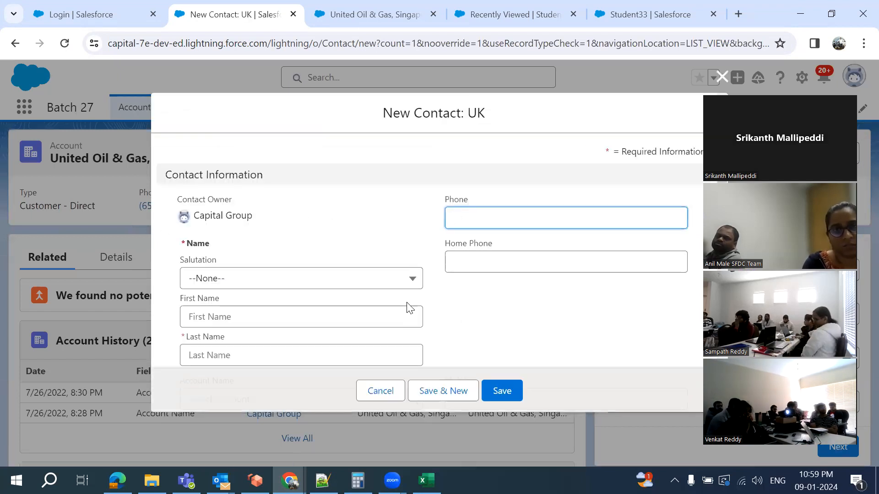
{"action": "scroll", "coordinate": [410, 307], "scroll_direction": "down", "scroll_amount": 3}
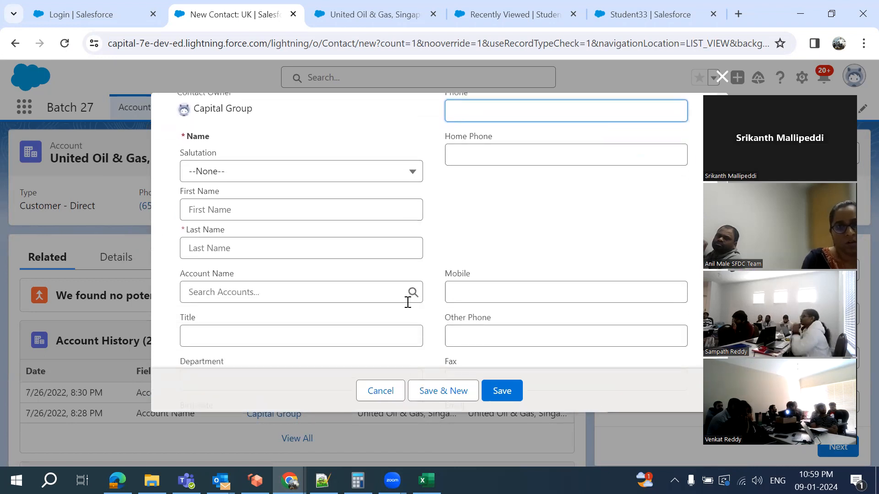
{"action": "left_click", "coordinate": [406, 291]}
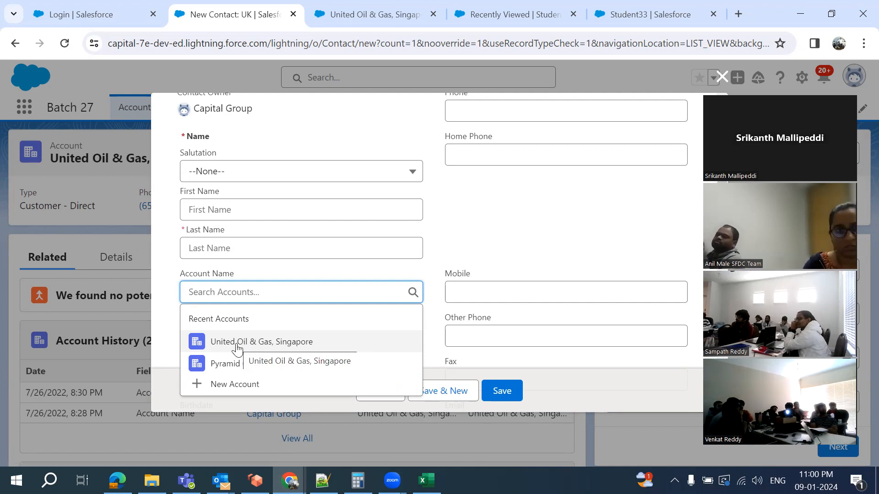
{"action": "left_click", "coordinate": [237, 349]}
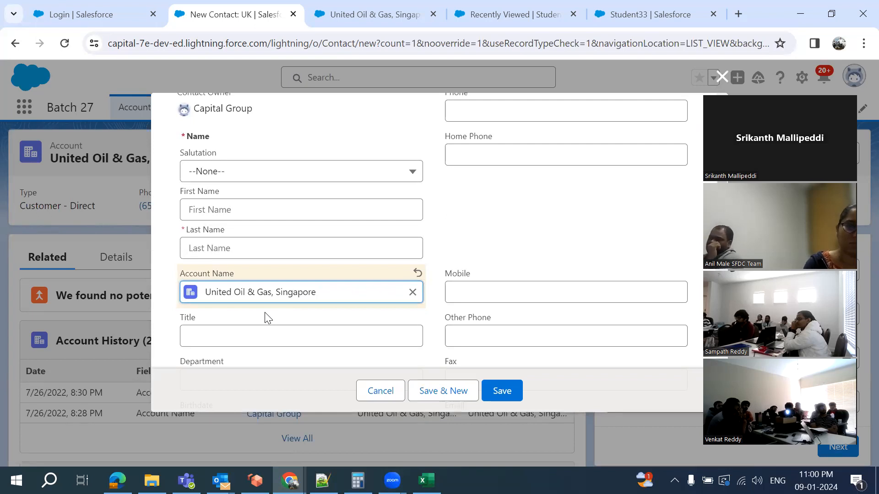
{"action": "left_click", "coordinate": [379, 390]}
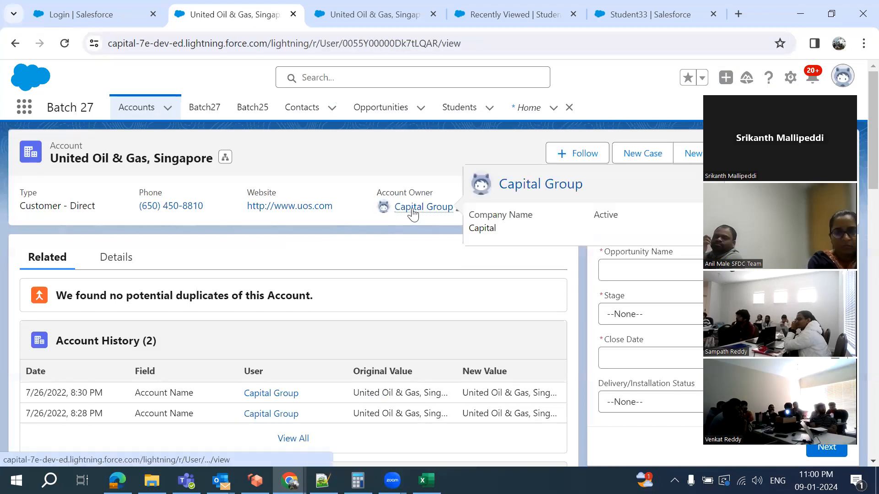
Open the account owner's full User Detail page in Setup
{"action": "left_click", "coordinate": [412, 210]}
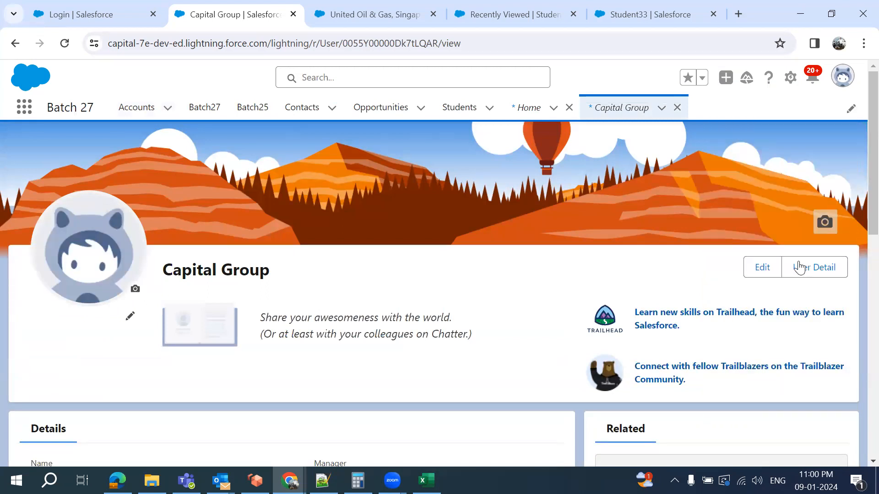
{"action": "left_click", "coordinate": [799, 267]}
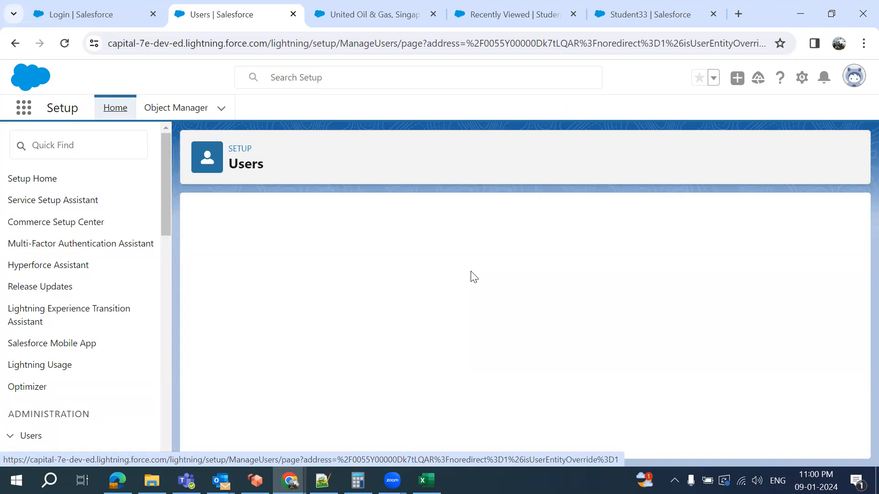
{"action": "scroll", "coordinate": [471, 271], "scroll_direction": "down", "scroll_amount": 2}
{"action": "scroll", "coordinate": [471, 271], "scroll_direction": "up", "scroll_amount": 2}
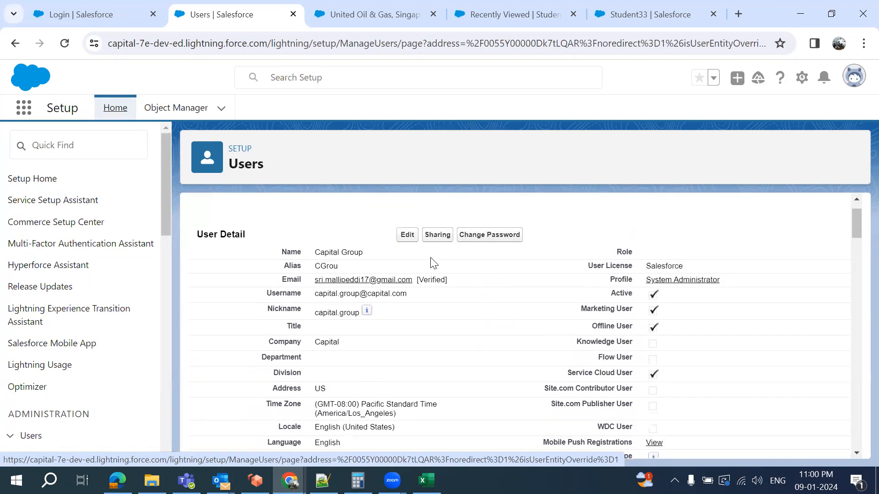
Edit the user to set the CFO user as Manager, then return to Notepad++
{"action": "left_click", "coordinate": [407, 235]}
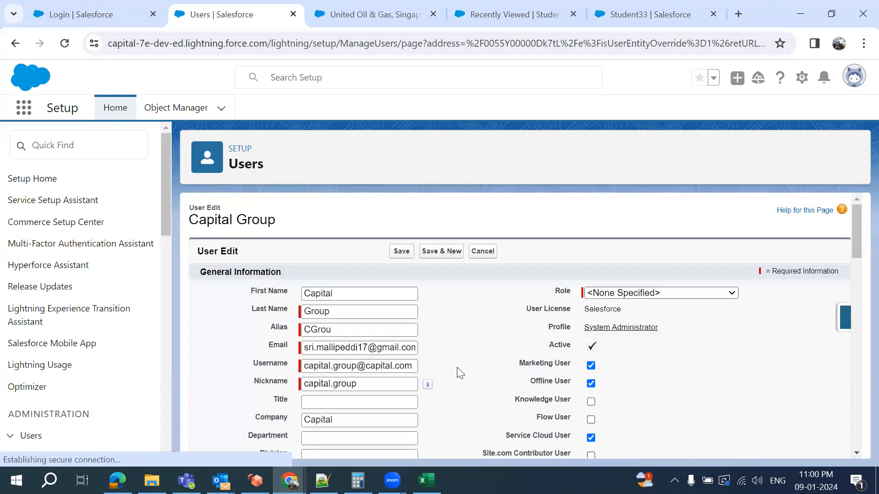
{"action": "scroll", "coordinate": [458, 368], "scroll_direction": "down", "scroll_amount": 10}
{"action": "scroll", "coordinate": [457, 367], "scroll_direction": "down", "scroll_amount": 5}
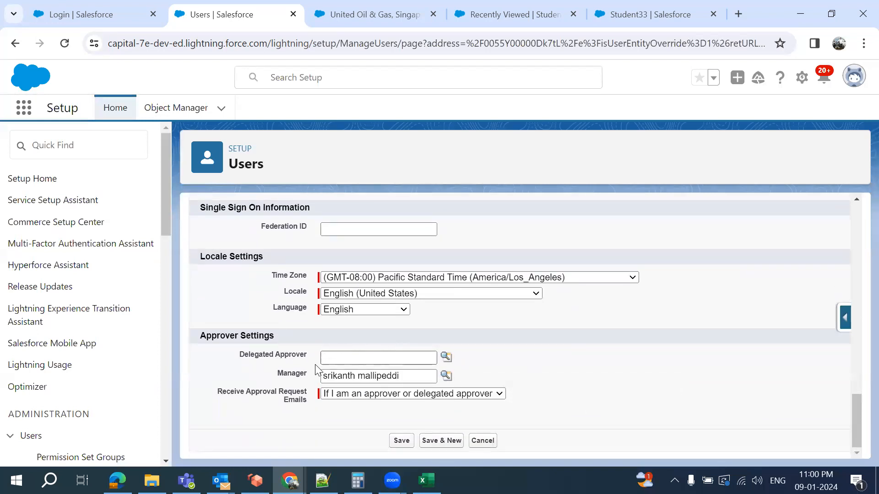
{"action": "left_click", "coordinate": [447, 376]}
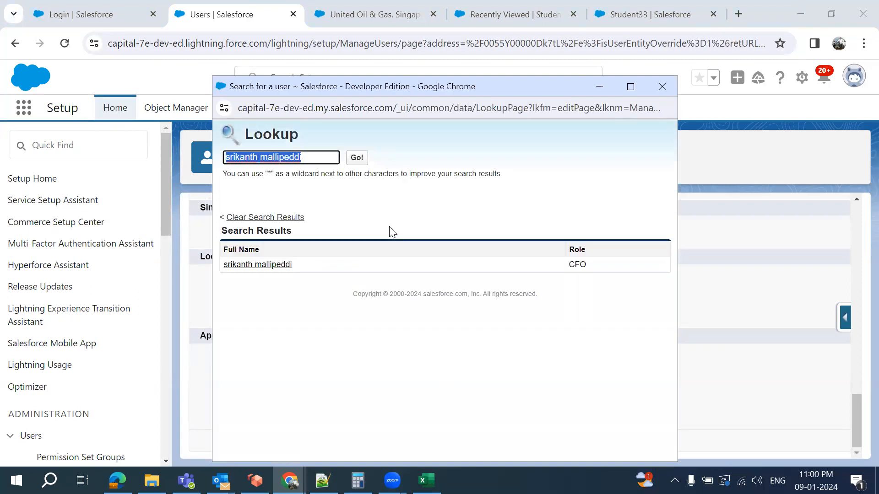
{"action": "key", "text": "BackSpace"}
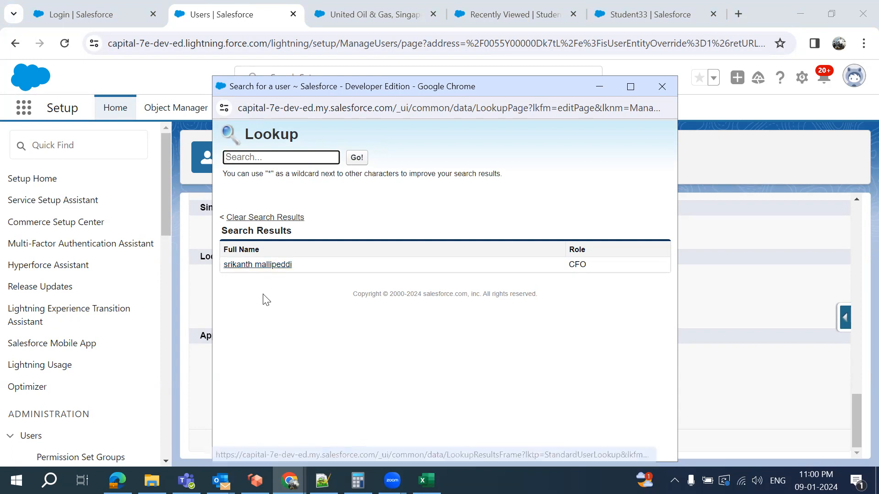
{"action": "left_click", "coordinate": [257, 267]}
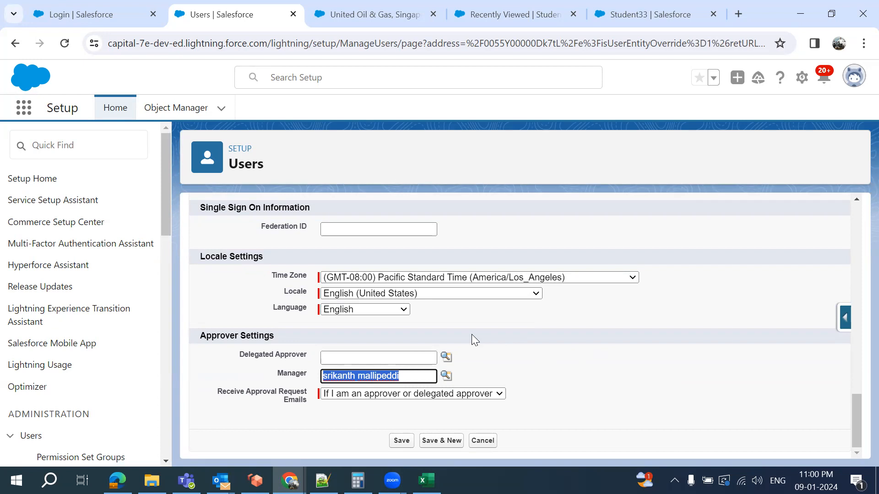
{"action": "scroll", "coordinate": [471, 337], "scroll_direction": "up", "scroll_amount": 1}
{"action": "key", "text": "alt+Tab"}
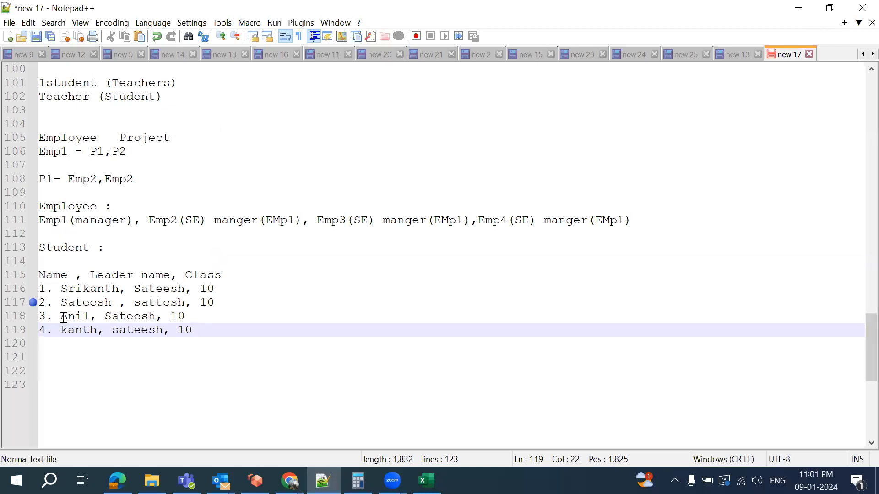
Add a phone column to the student header, giving the rows phones 123, 234, 345 and 456
{"action": "left_click", "coordinate": [222, 307]}
{"action": "left_click", "coordinate": [220, 285]}
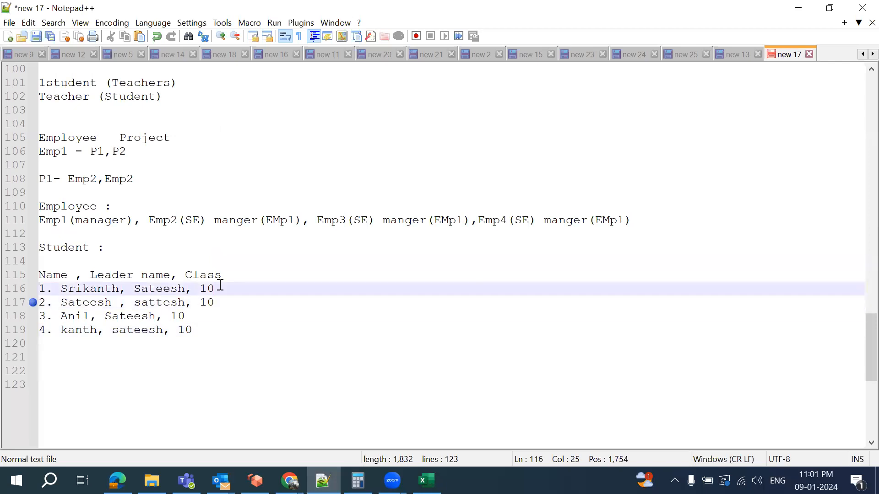
{"action": "left_click", "coordinate": [242, 281]}
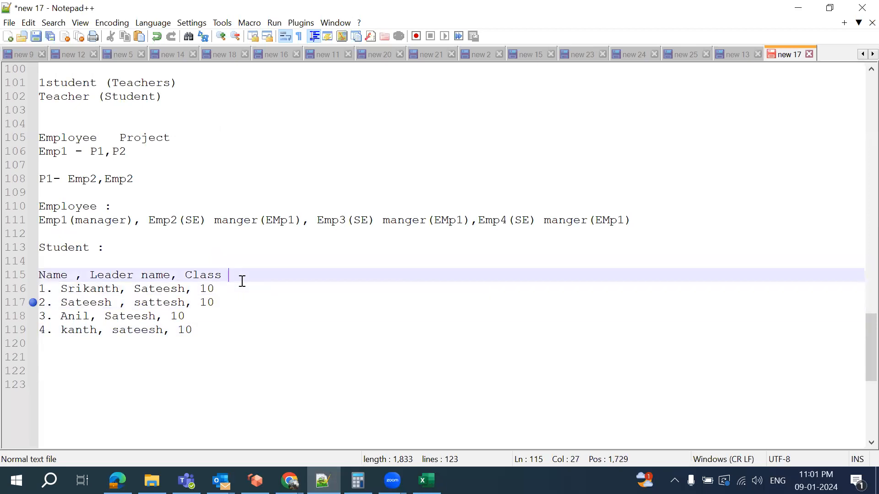
{"action": "type", "text": "phone"}
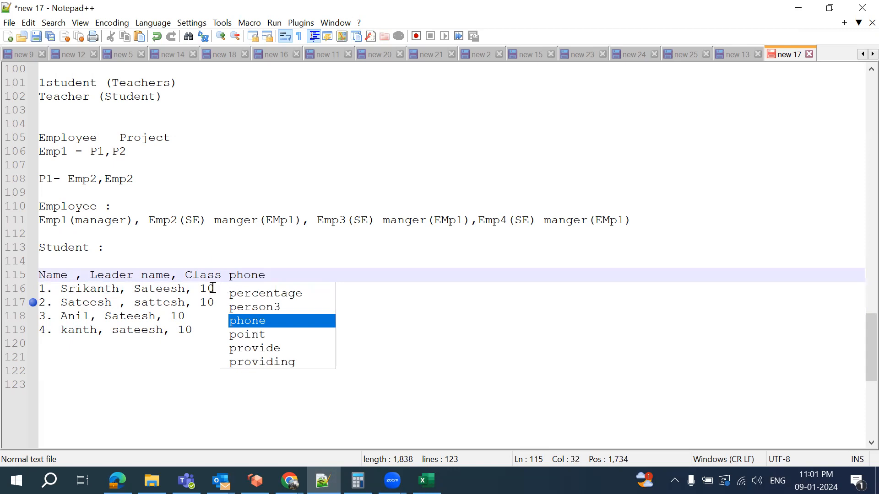
{"action": "left_click", "coordinate": [212, 288]}
{"action": "type", "text": ", 10, 123"}
{"action": "left_click", "coordinate": [230, 302]}
{"action": "type", "text": ", 234"}
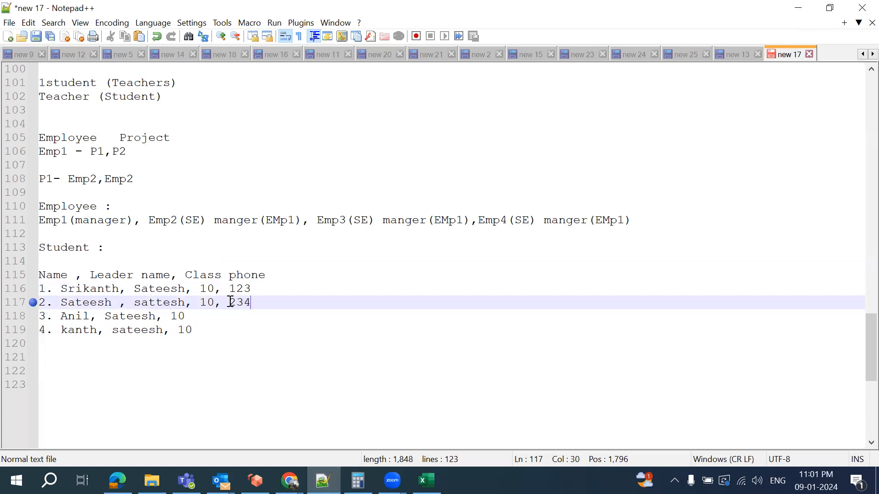
{"action": "left_click", "coordinate": [213, 319]}
{"action": "type", "text": ", 345"}
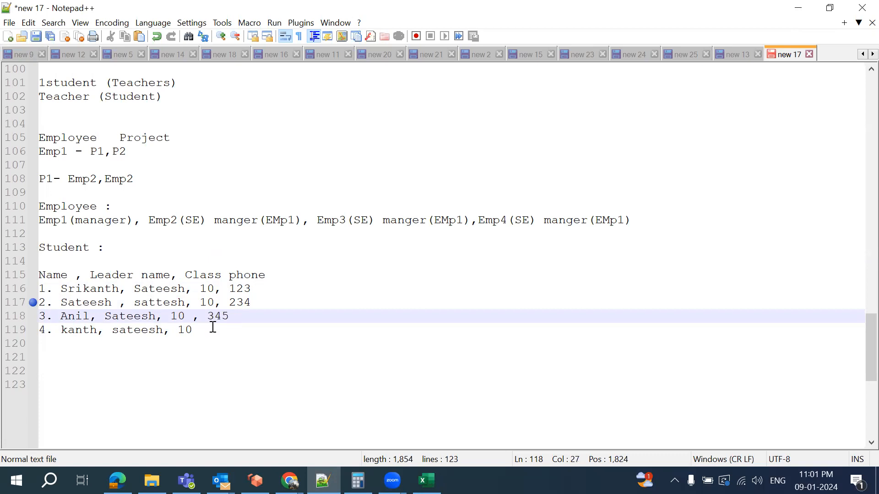
{"action": "left_click", "coordinate": [209, 330]}
{"action": "type", "text": ", 456"}
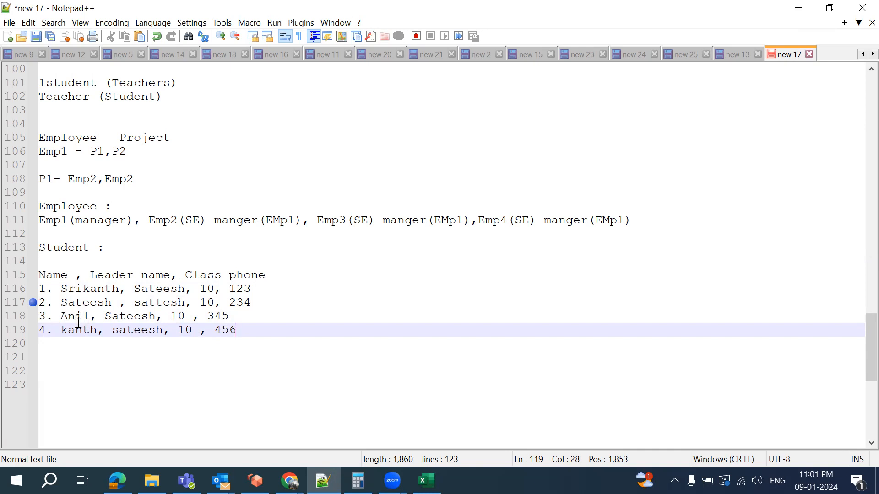
{"action": "double_click", "coordinate": [115, 314]}
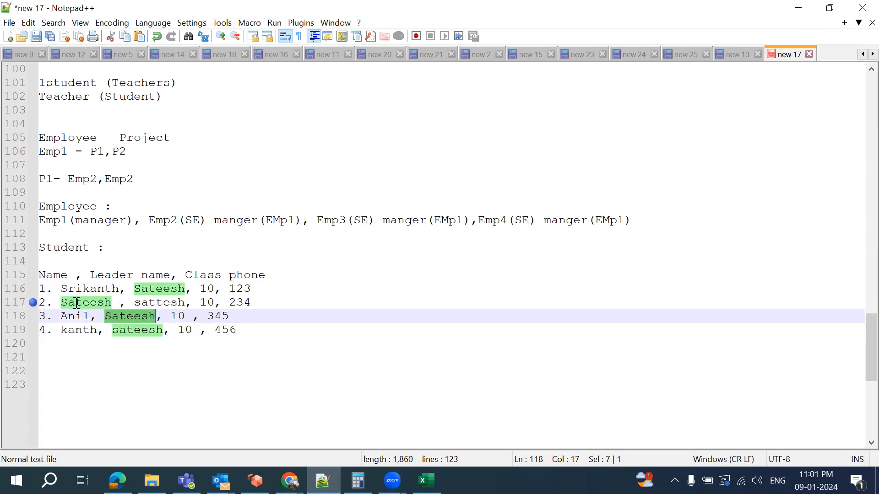
{"action": "double_click", "coordinate": [247, 302]}
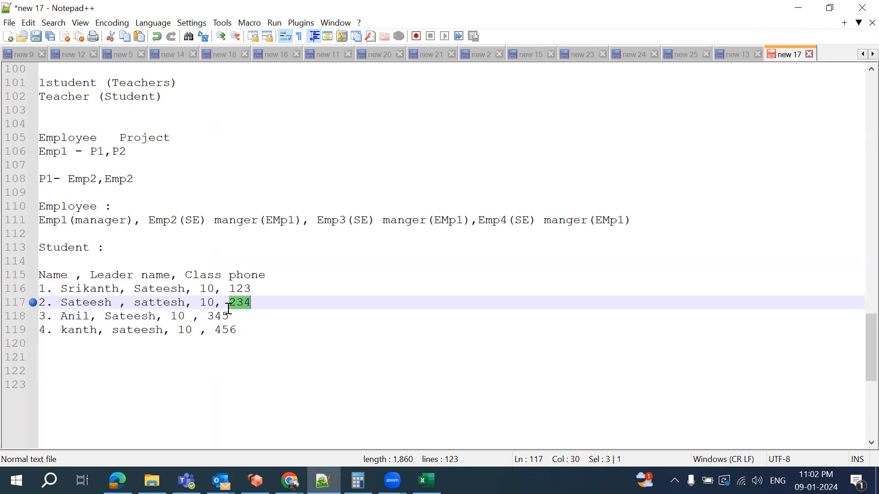
{"action": "double_click", "coordinate": [124, 319]}
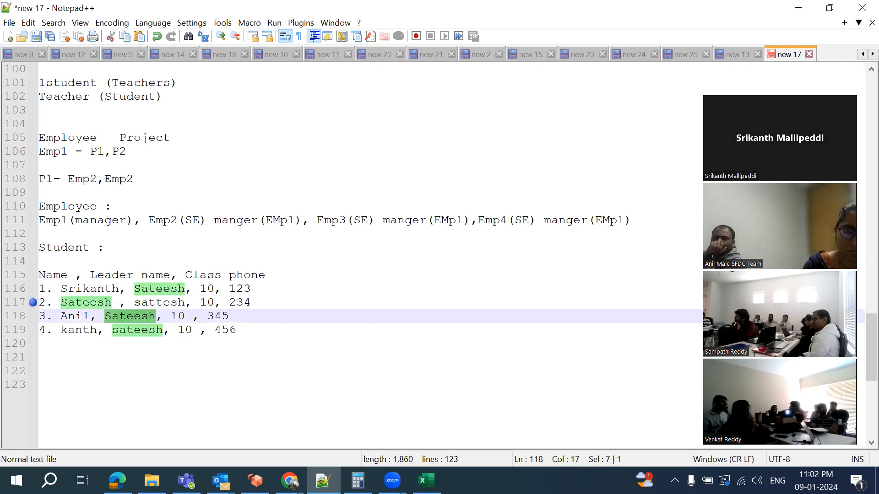
{"action": "scroll", "coordinate": [588, 301], "scroll_direction": "down", "scroll_amount": 1}
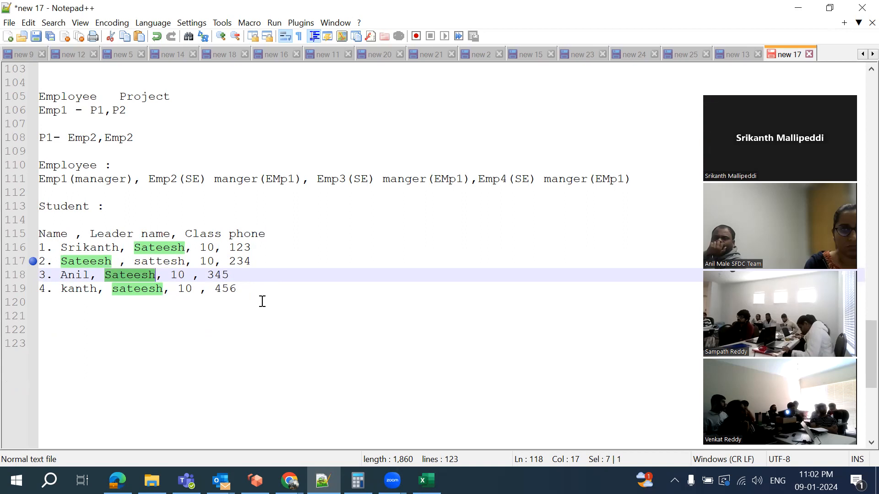
{"action": "scroll", "coordinate": [262, 301], "scroll_direction": "up", "scroll_amount": 4}
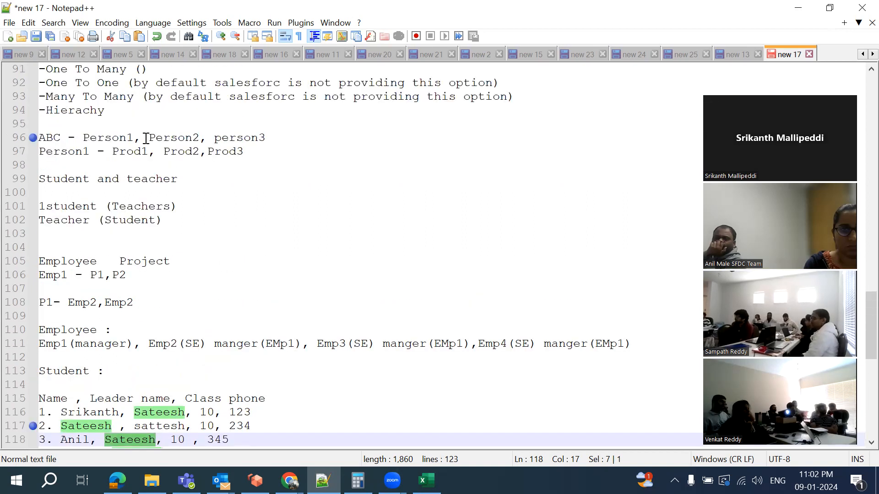
{"action": "scroll", "coordinate": [202, 197], "scroll_direction": "up", "scroll_amount": 2}
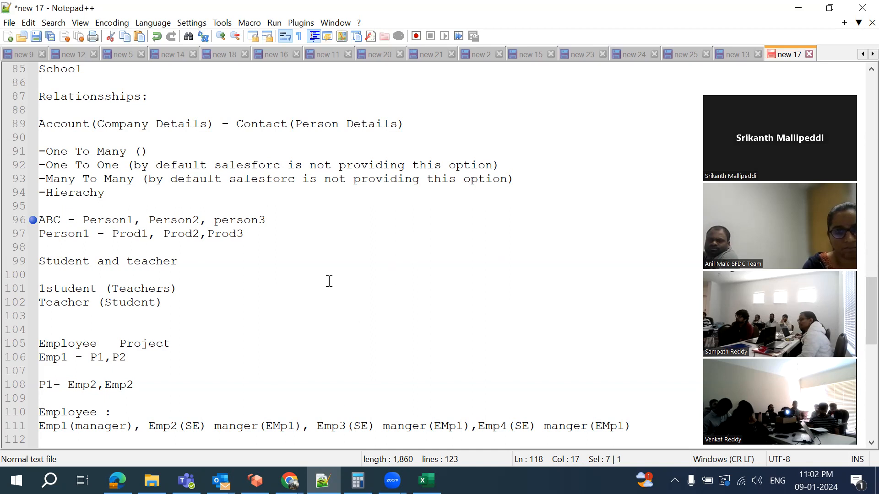
{"action": "scroll", "coordinate": [329, 283], "scroll_direction": "down", "scroll_amount": 4}
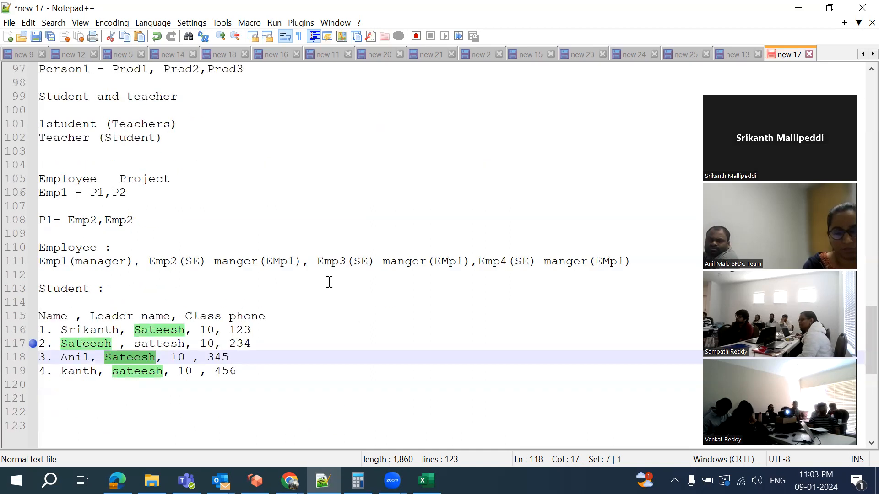
{"action": "scroll", "coordinate": [289, 242], "scroll_direction": "up", "scroll_amount": 2}
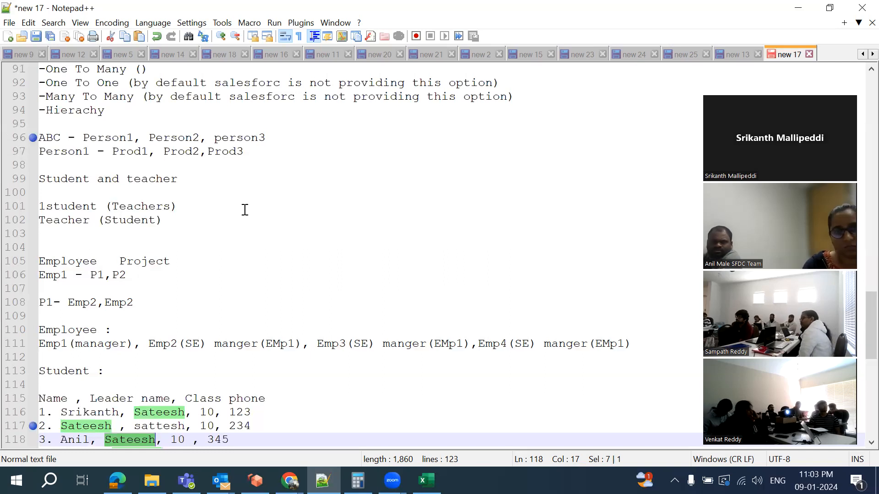
Start a new custom field on the Student33 object's Fields & Relationships
{"action": "mouse_move", "coordinate": [290, 480]}
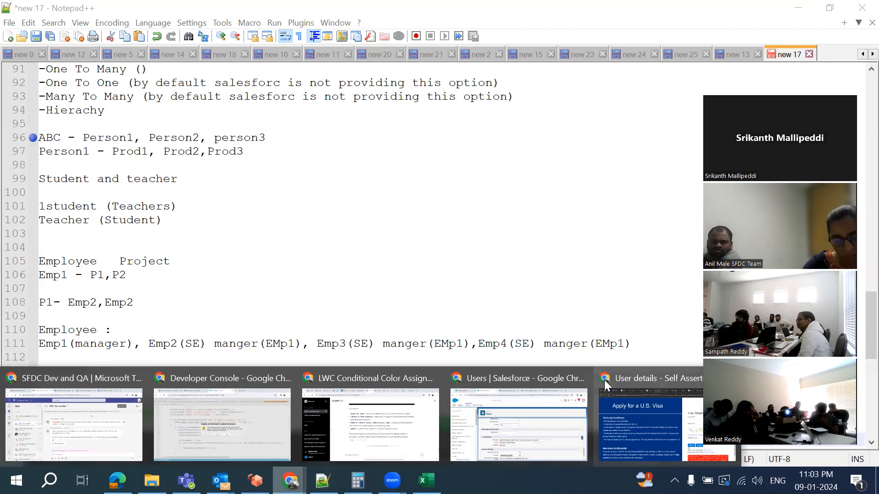
{"action": "left_click", "coordinate": [523, 452]}
{"action": "scroll", "coordinate": [476, 215], "scroll_direction": "up", "scroll_amount": 4}
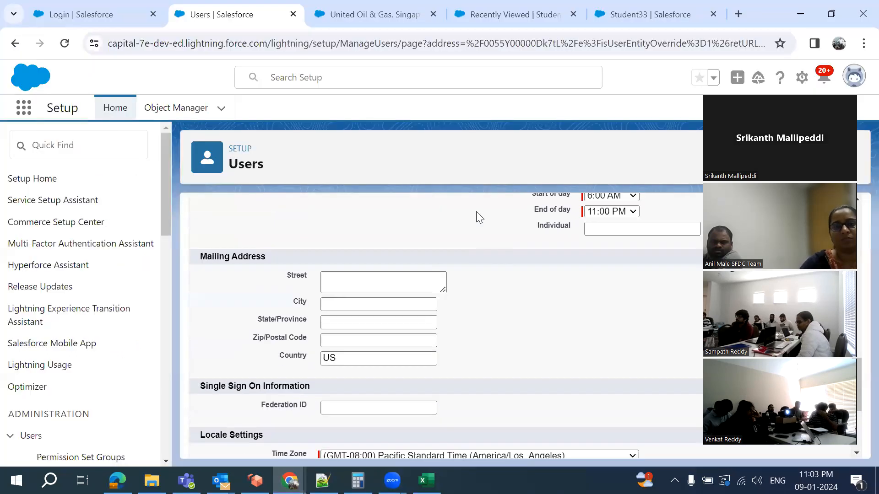
{"action": "left_click", "coordinate": [650, 14]}
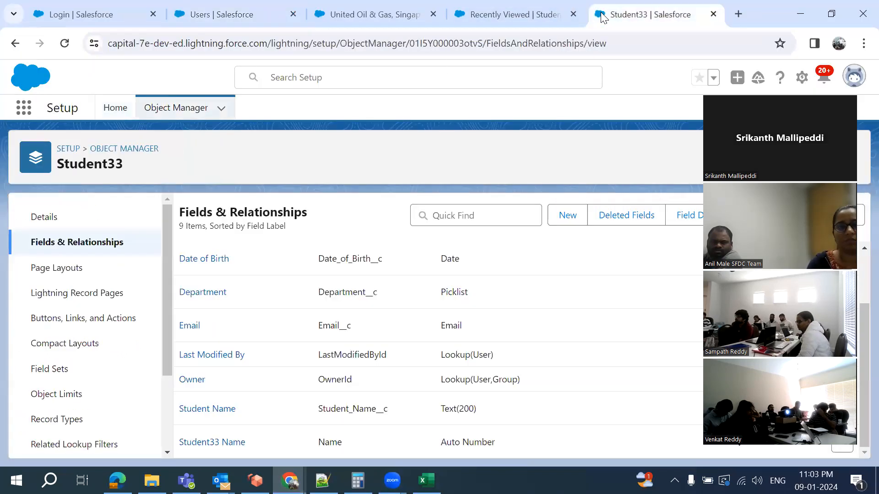
{"action": "left_click", "coordinate": [567, 214]}
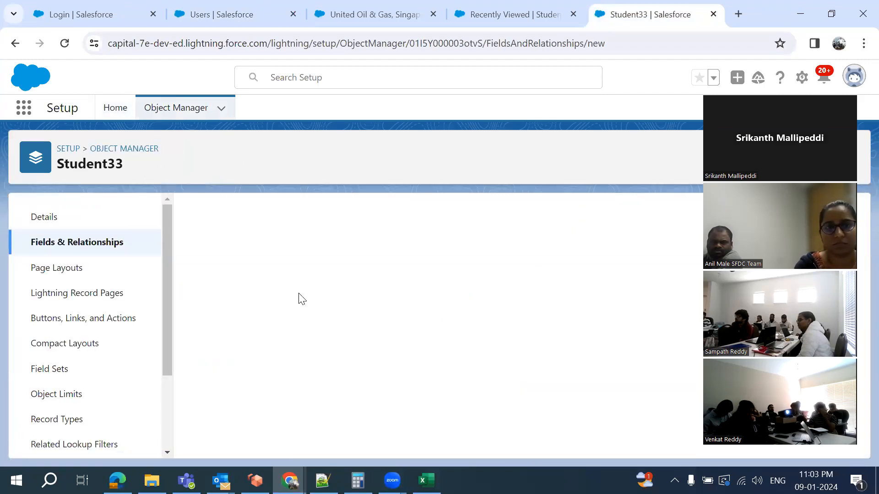
Review the available custom field data types, then go back to the Notepad++ notes
{"action": "scroll", "coordinate": [301, 299], "scroll_direction": "down", "scroll_amount": 5}
{"action": "scroll", "coordinate": [299, 298], "scroll_direction": "down", "scroll_amount": 2}
{"action": "scroll", "coordinate": [299, 299], "scroll_direction": "up", "scroll_amount": 3}
{"action": "scroll", "coordinate": [298, 299], "scroll_direction": "down", "scroll_amount": 1}
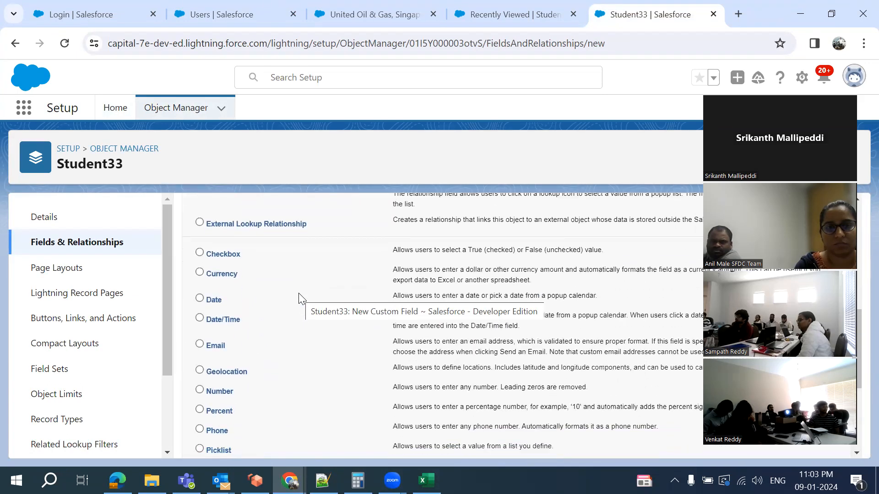
{"action": "scroll", "coordinate": [299, 296], "scroll_direction": "down", "scroll_amount": 1}
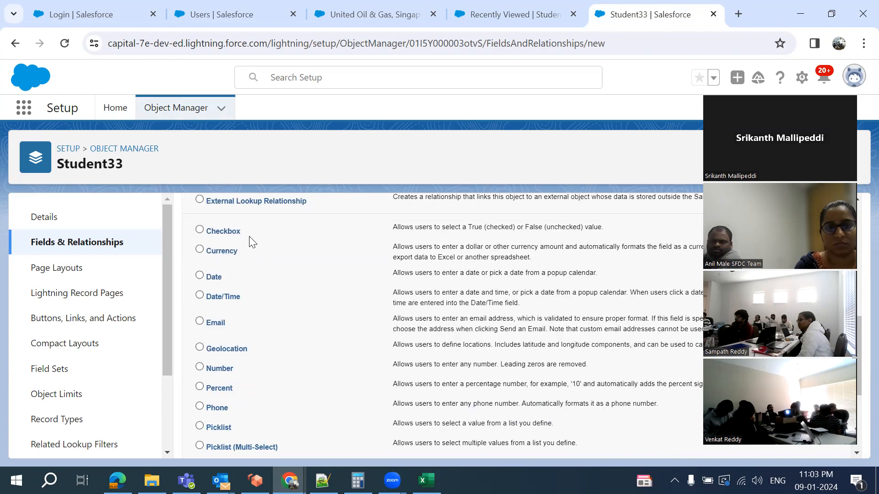
{"action": "scroll", "coordinate": [251, 242], "scroll_direction": "down", "scroll_amount": 1}
{"action": "scroll", "coordinate": [251, 242], "scroll_direction": "down", "scroll_amount": 1}
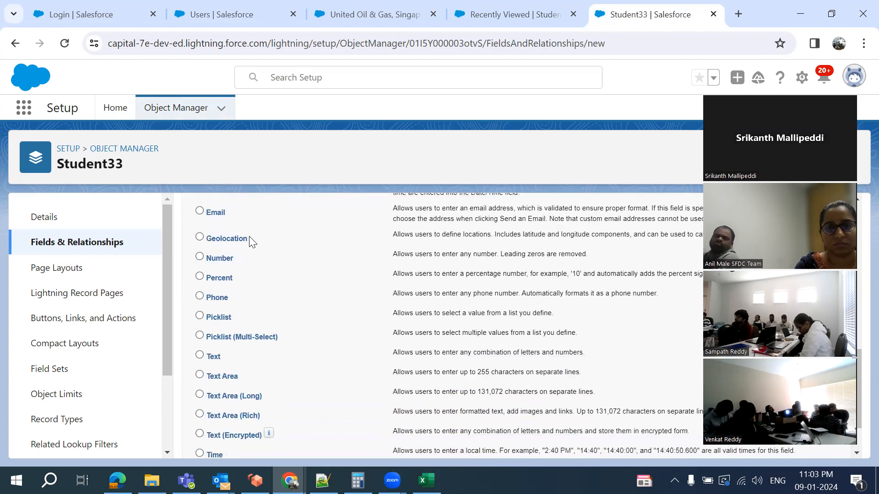
{"action": "right_click", "coordinate": [251, 238]}
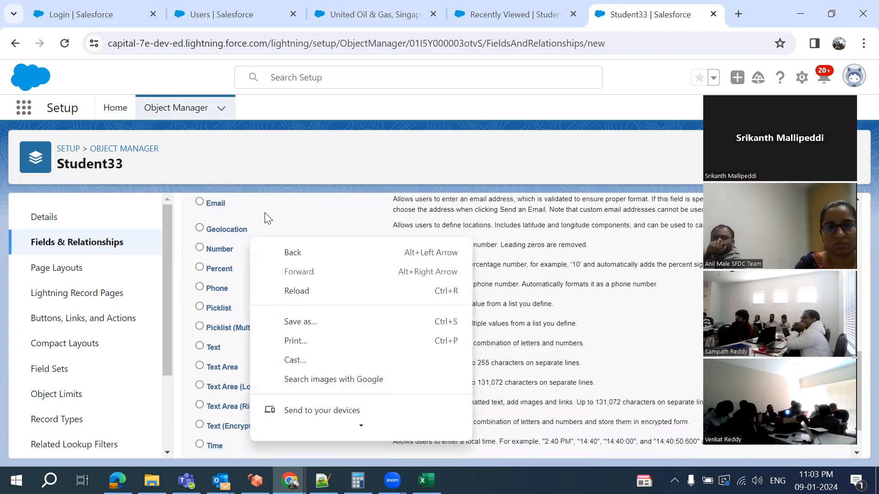
{"action": "left_click", "coordinate": [302, 223]}
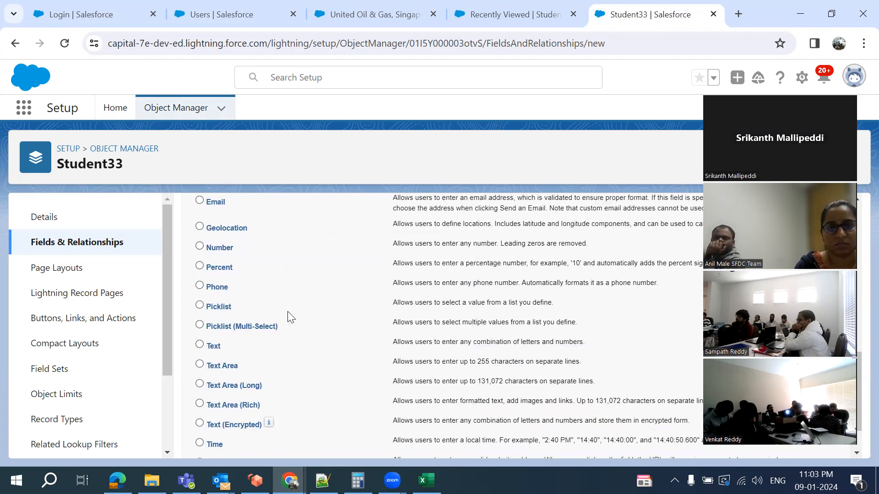
{"action": "scroll", "coordinate": [287, 312], "scroll_direction": "down", "scroll_amount": 2}
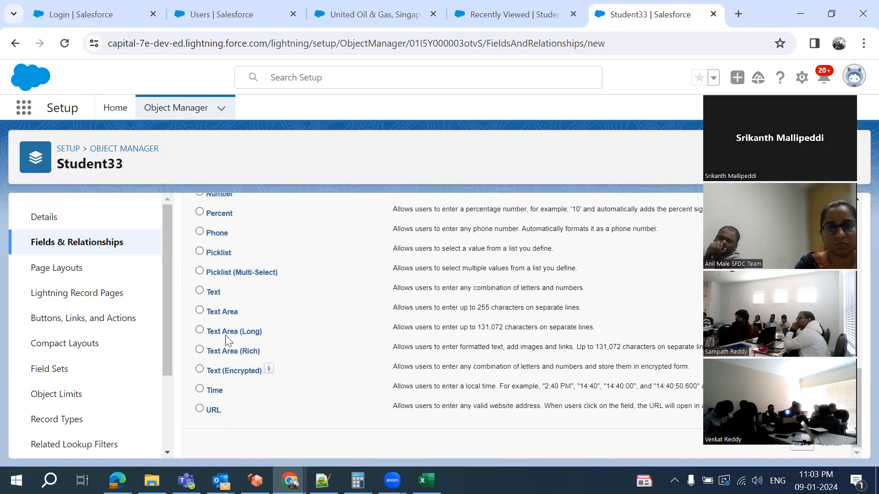
{"action": "scroll", "coordinate": [257, 310], "scroll_direction": "up", "scroll_amount": 1}
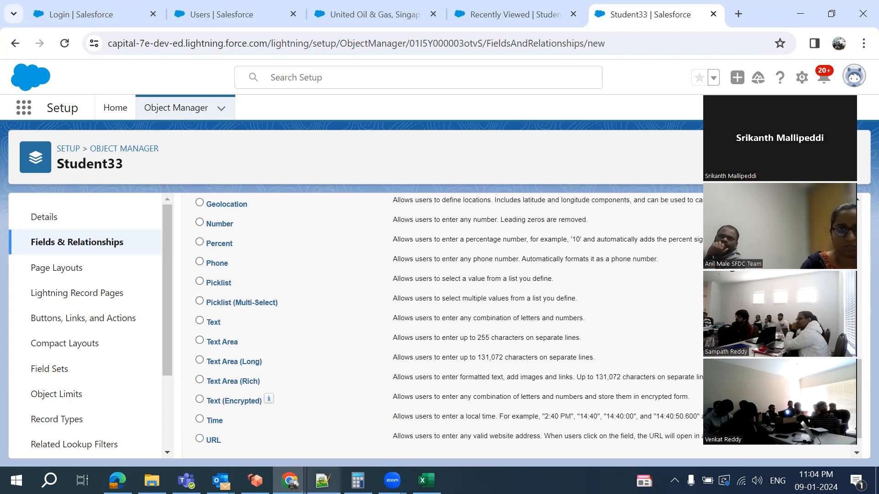
{"action": "left_click", "coordinate": [323, 481]}
Add a new line 121 reading 'Student Teacher Class' after the last Student row in Notepad++
{"action": "scroll", "coordinate": [302, 326], "scroll_direction": "down", "scroll_amount": 5}
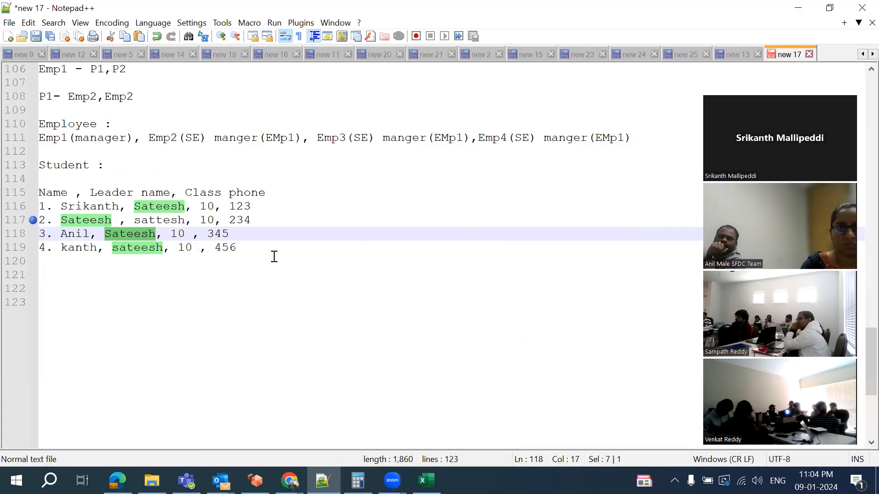
{"action": "left_click", "coordinate": [272, 256]}
{"action": "key", "text": "Return"}
{"action": "type", "text": "Student"}
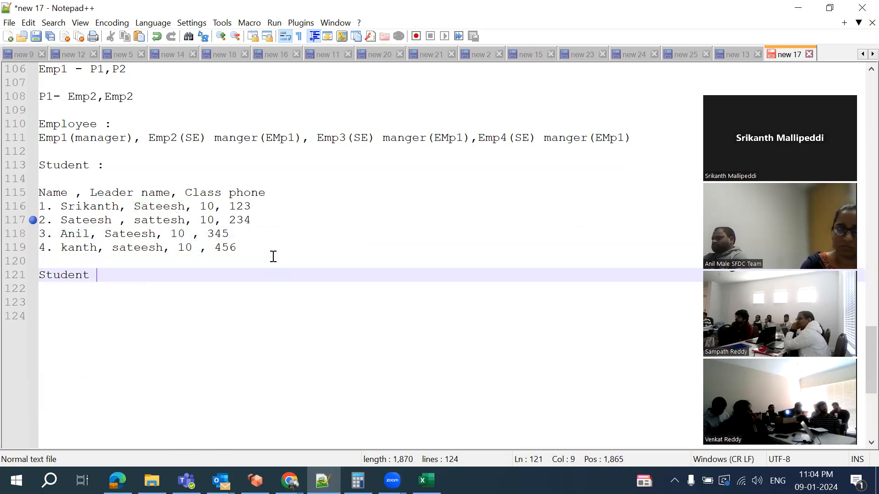
{"action": "type", "text": " Teacher "}
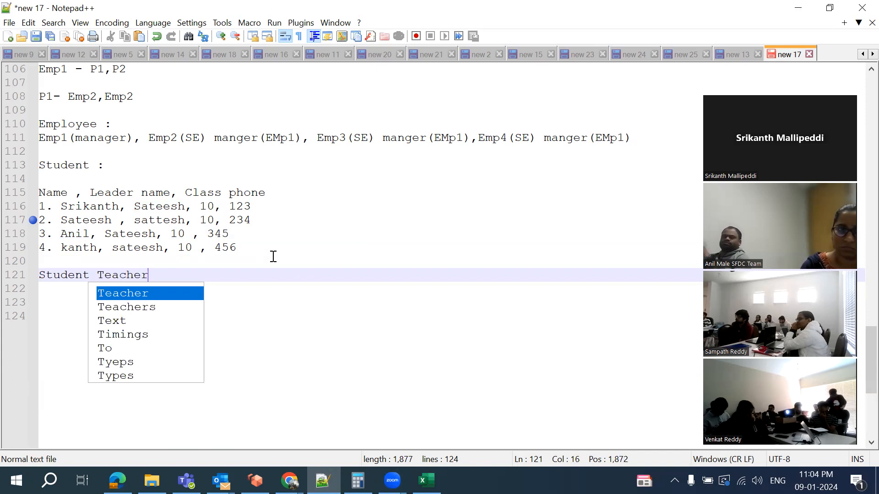
{"action": "type", "text": "Class"}
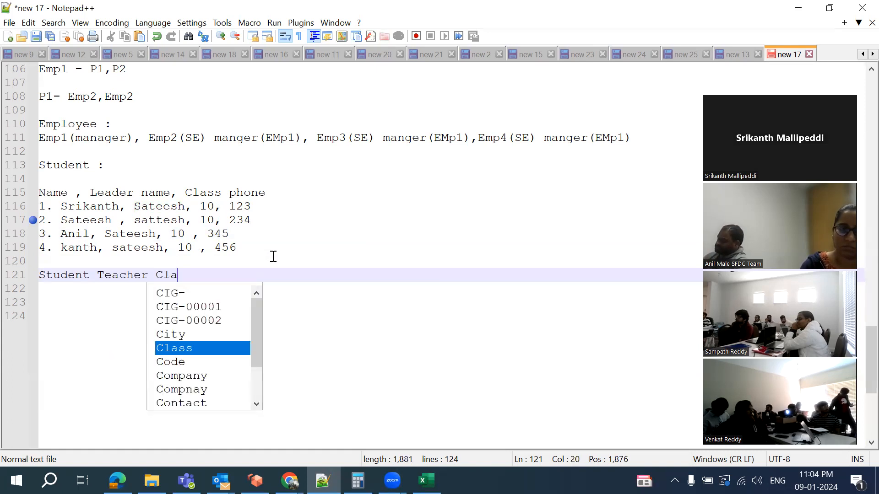